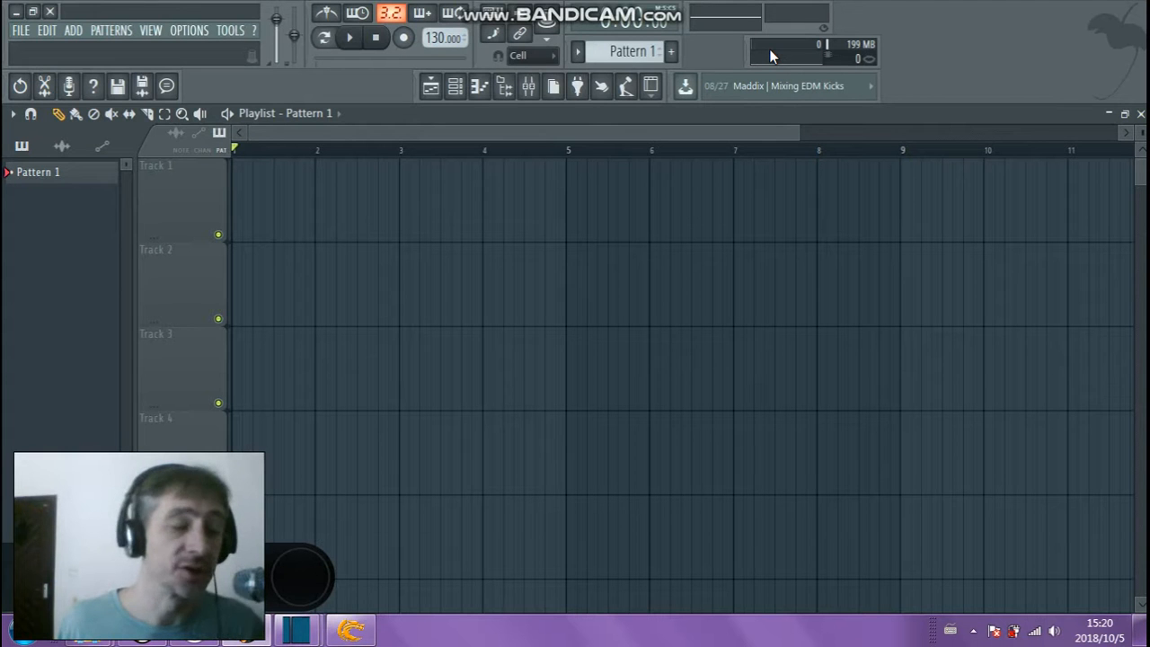
pyautogui.press('F1')
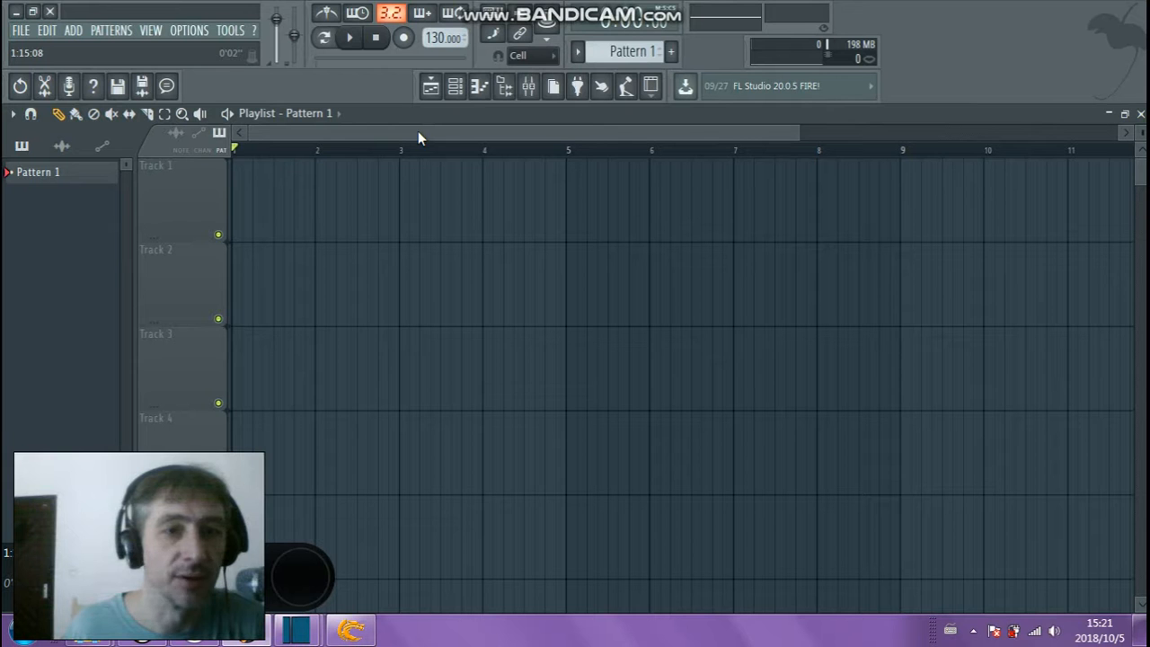
pyautogui.press('space')
pyautogui.press('space')
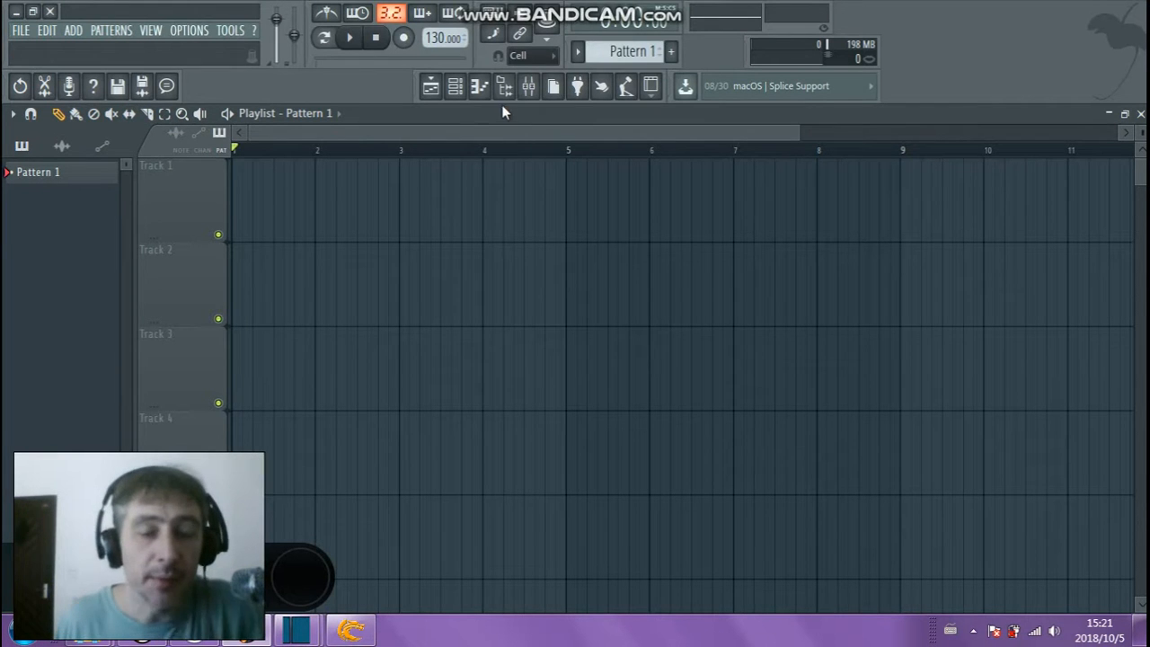
# Show and hide the channel rack, and close and reopen the playlist to compare the two windows
pyautogui.click(460, 92)
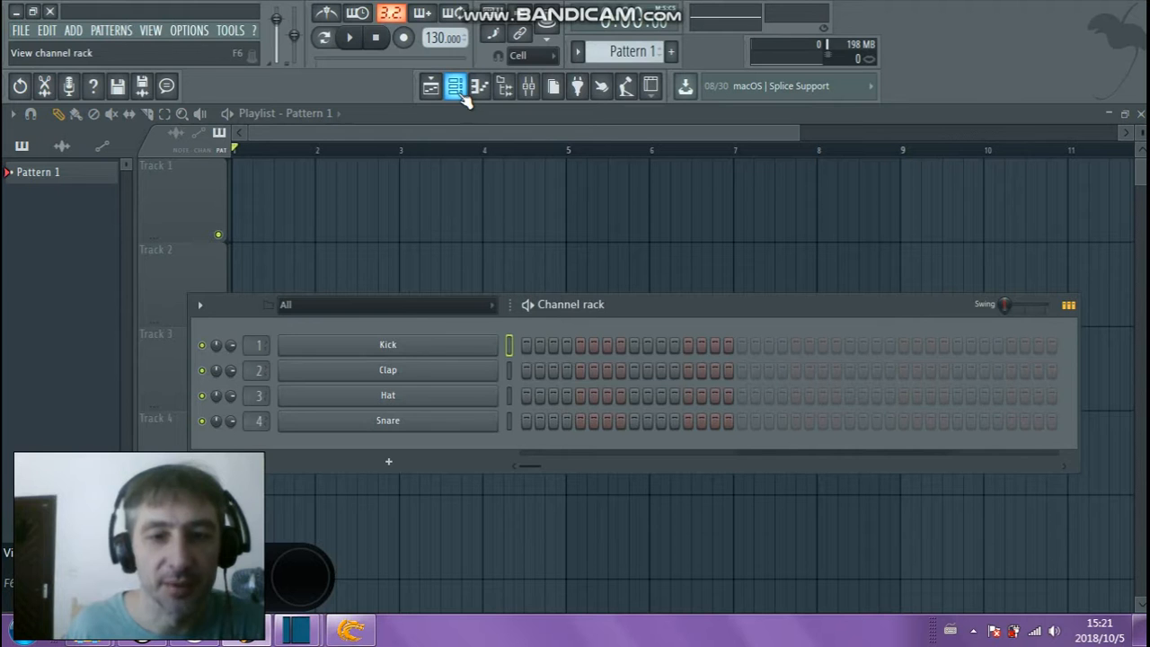
pyautogui.click(463, 91)
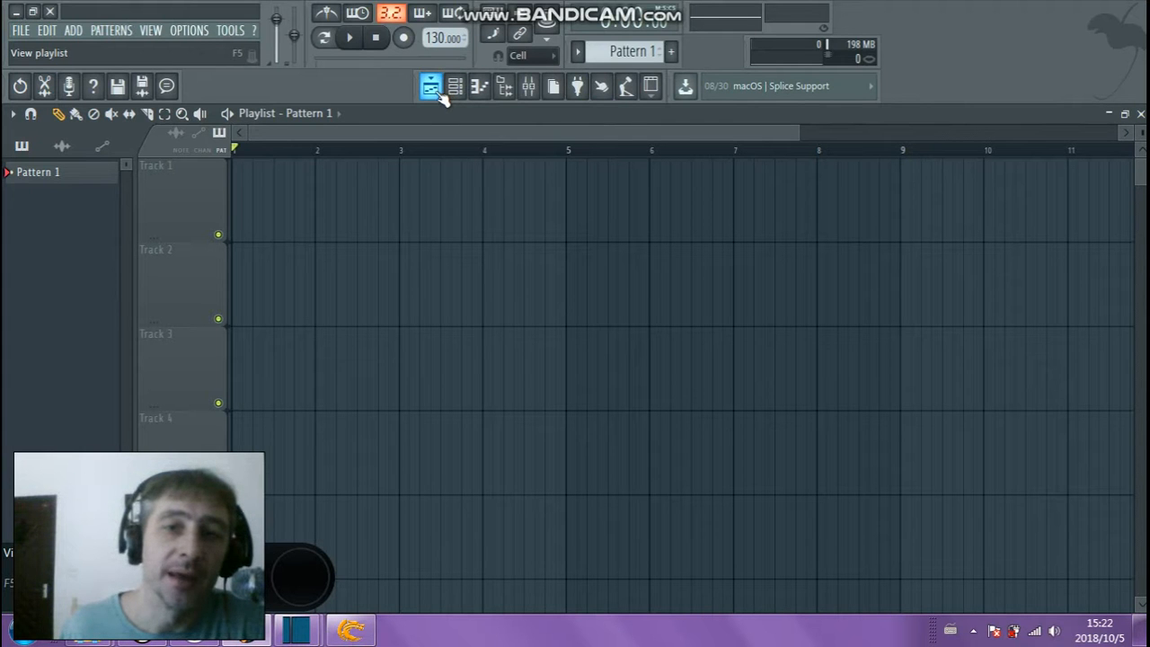
pyautogui.press('F1')
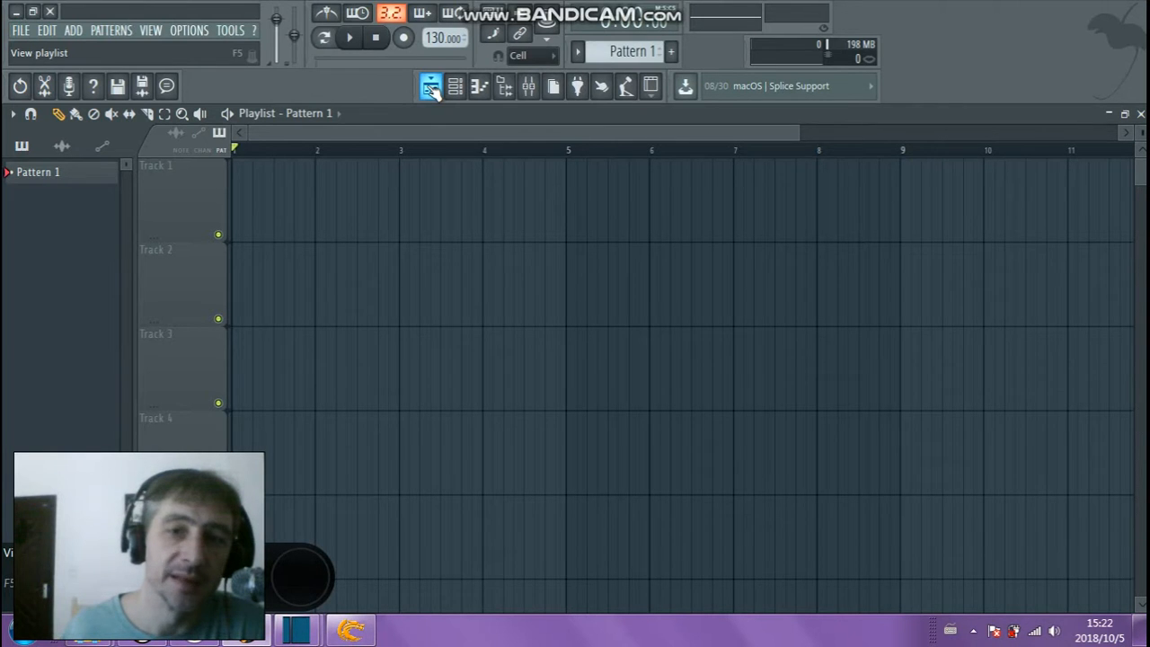
pyautogui.click(431, 86)
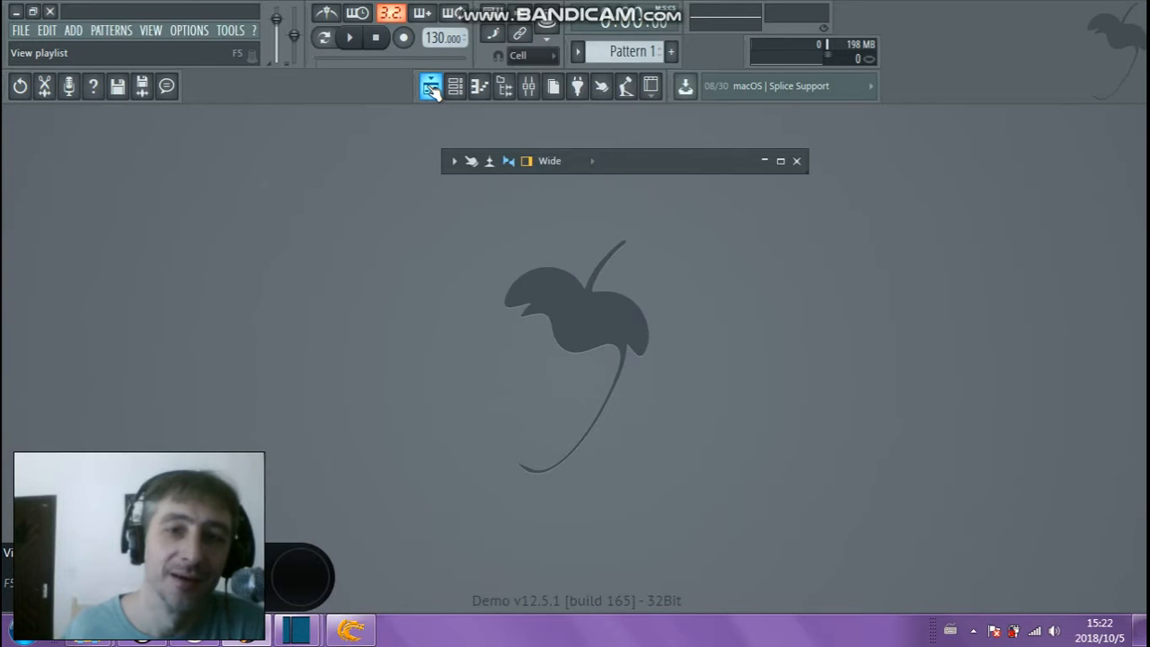
pyautogui.click(431, 88)
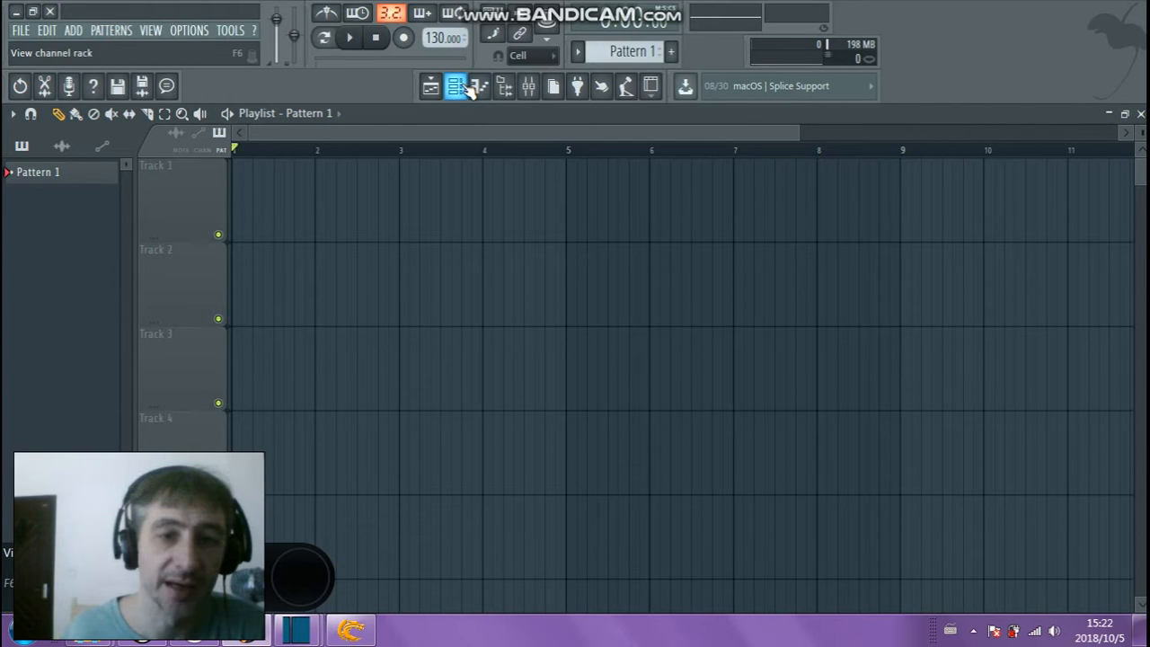
# Practise placing and removing Pattern 1 clips in the playlist, leaving one at bar 1 of Track 1
pyautogui.click(338, 236)
pyautogui.rightClick(357, 237)
pyautogui.click(248, 211)
pyautogui.moveTo(253, 201); pyautogui.dragTo(241, 202)
pyautogui.rightClick(273, 201)
pyautogui.click(280, 202)
pyautogui.moveTo(314, 199); pyautogui.dragTo(197, 210)
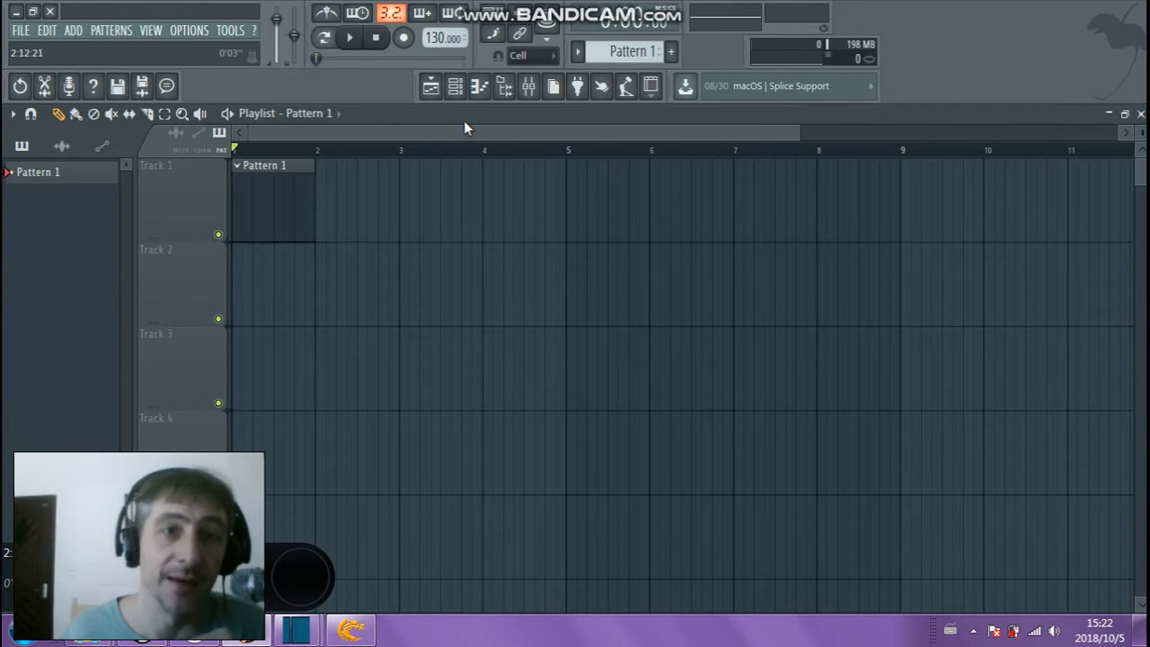
# Move the Pattern 1 clip to about bar 2 on Track 1 and replace it with a new clip at bar 1
pyautogui.moveTo(270, 180); pyautogui.dragTo(362, 180)
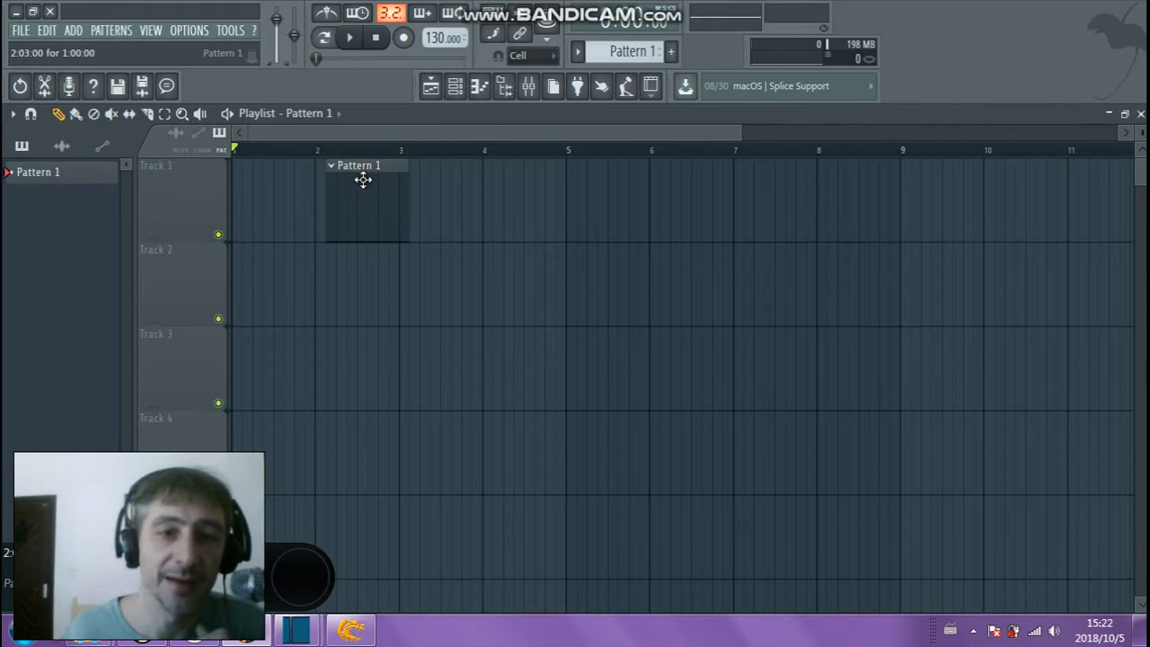
pyautogui.rightClick(366, 180)
pyautogui.click(249, 207)
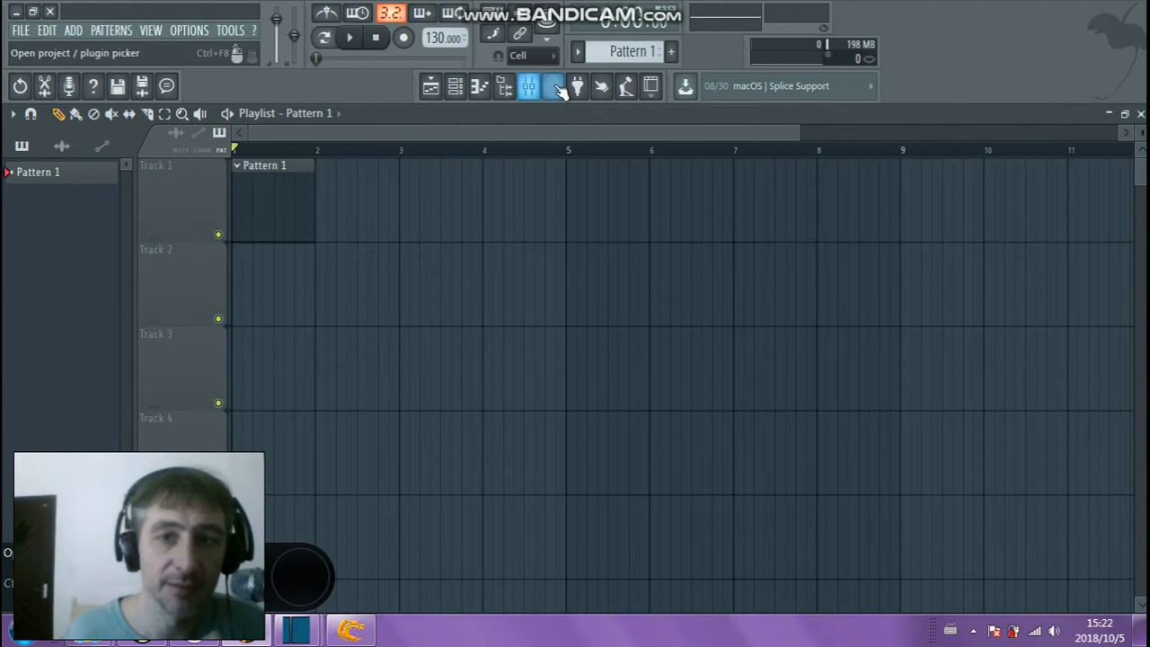
# Rename Pattern 1 as FUFFFUFU and give it a purple colour
pyautogui.click(670, 52)
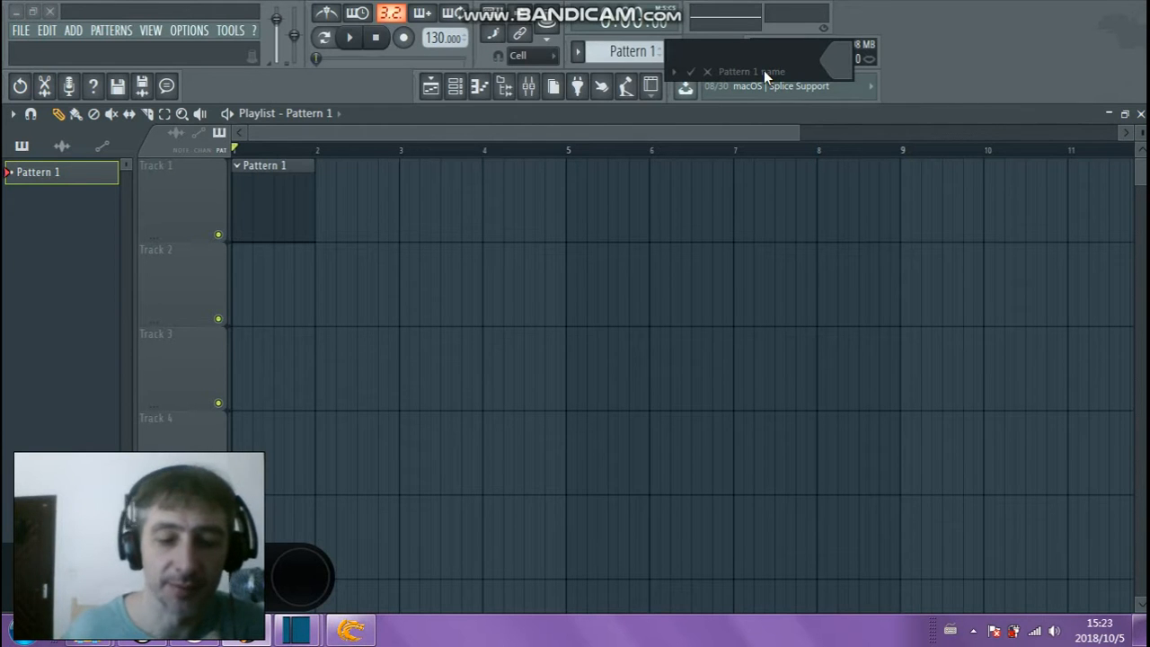
pyautogui.write('FUFFFUFU')
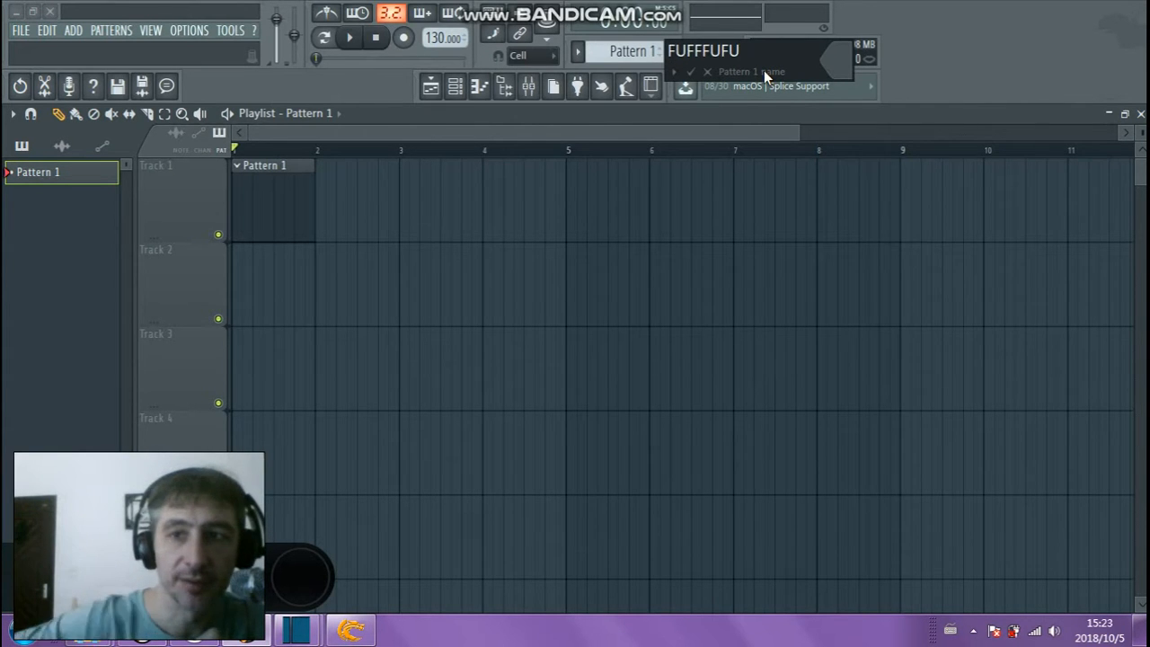
pyautogui.click(845, 57)
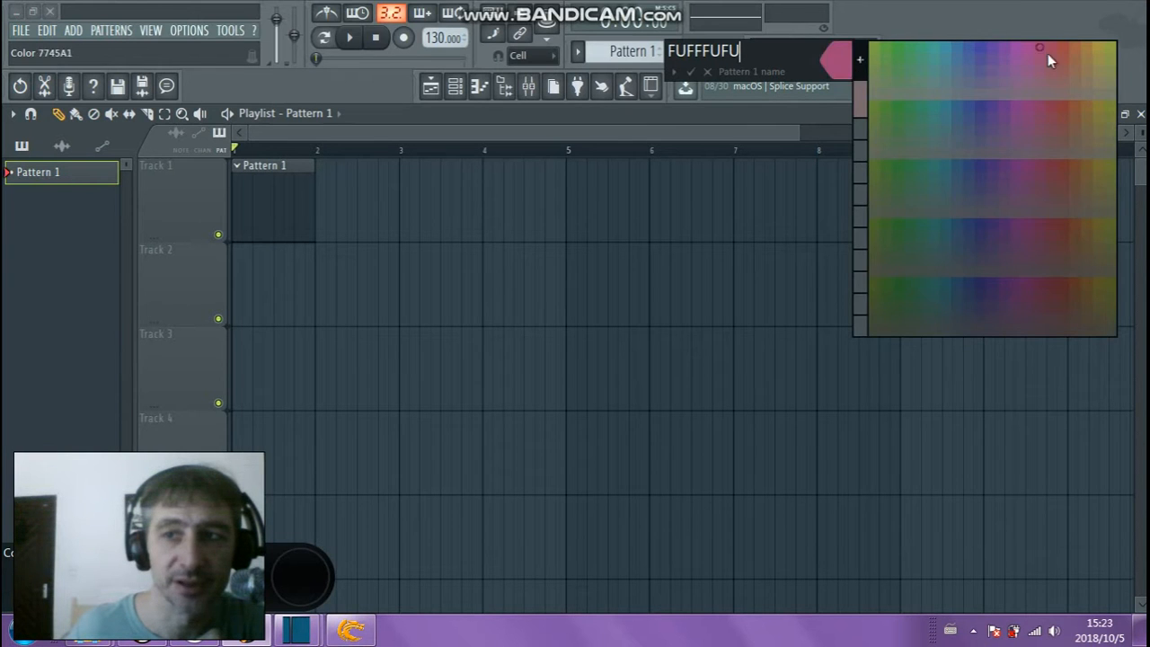
pyautogui.click(996, 61)
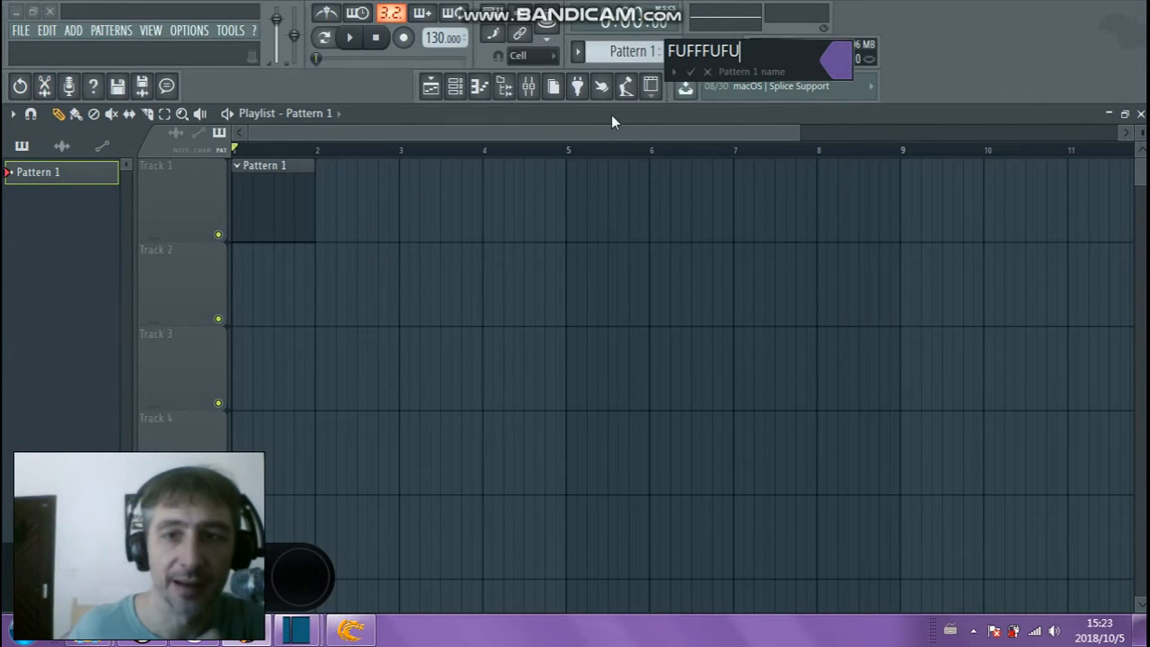
pyautogui.click(691, 72)
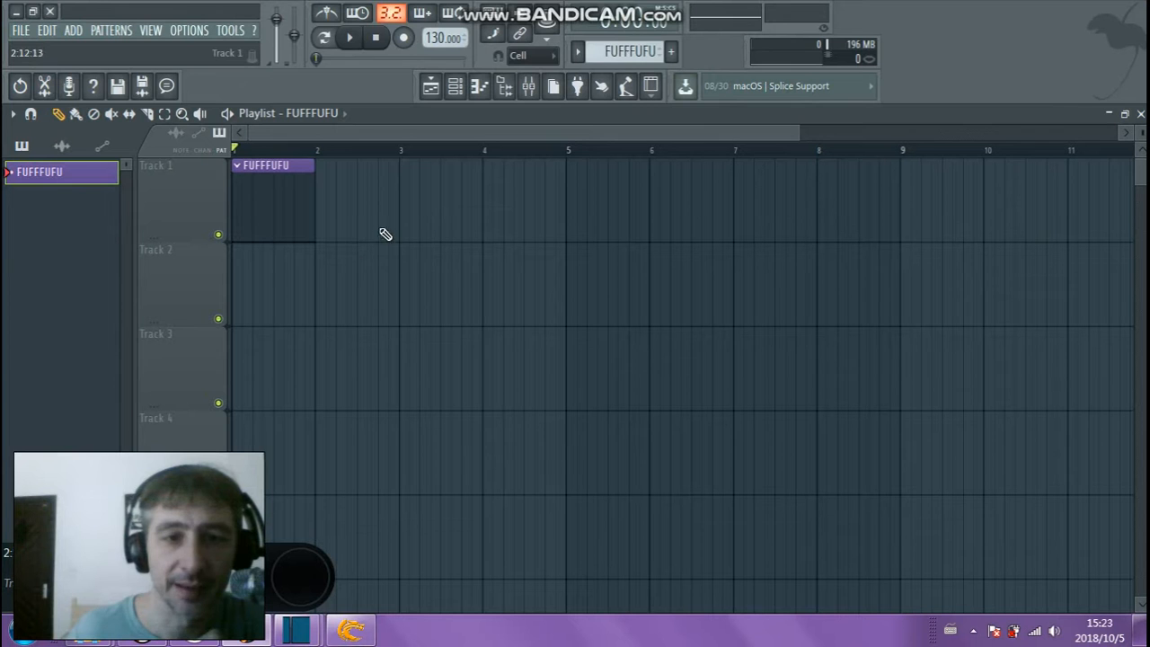
# Place five more FUFFFUFU clips at various positions across Tracks 1 to 3 of the playlist
pyautogui.click(344, 273)
pyautogui.click(391, 359)
pyautogui.click(482, 219)
pyautogui.click(678, 292)
pyautogui.click(627, 371)
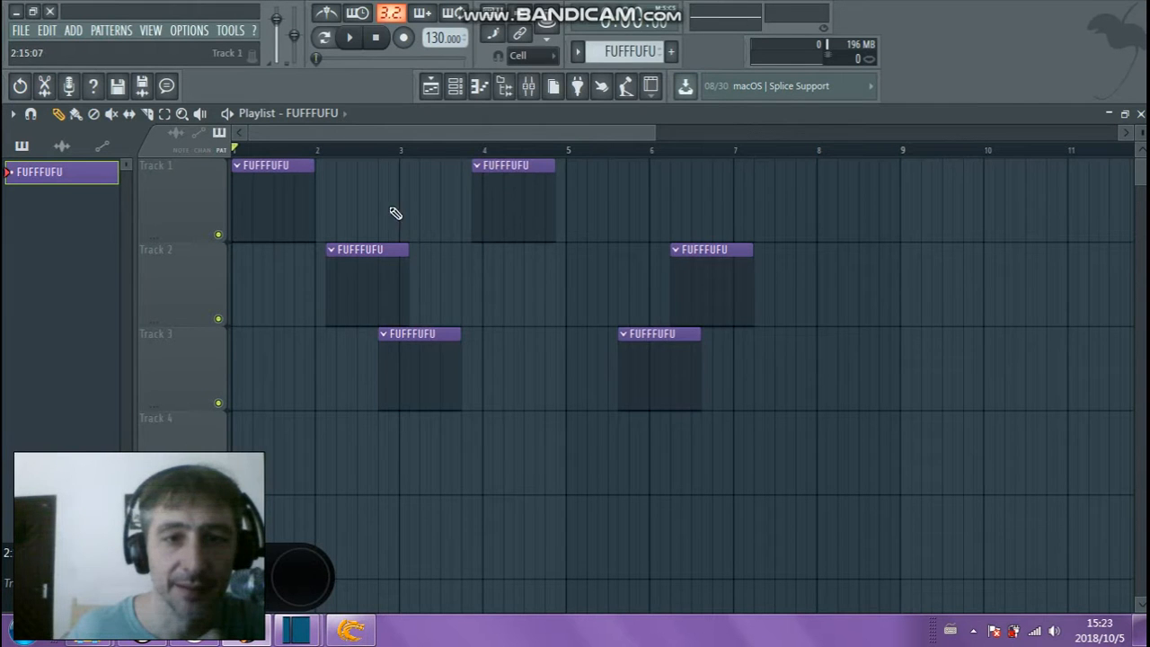
# Delete the five extra FUFFFUFU clips from Tracks 1 to 3, keeping the one at bar 1 of Track 1
pyautogui.rightClick(490, 216)
pyautogui.rightClick(420, 360)
pyautogui.rightClick(656, 364)
pyautogui.rightClick(714, 310)
pyautogui.rightClick(407, 287)
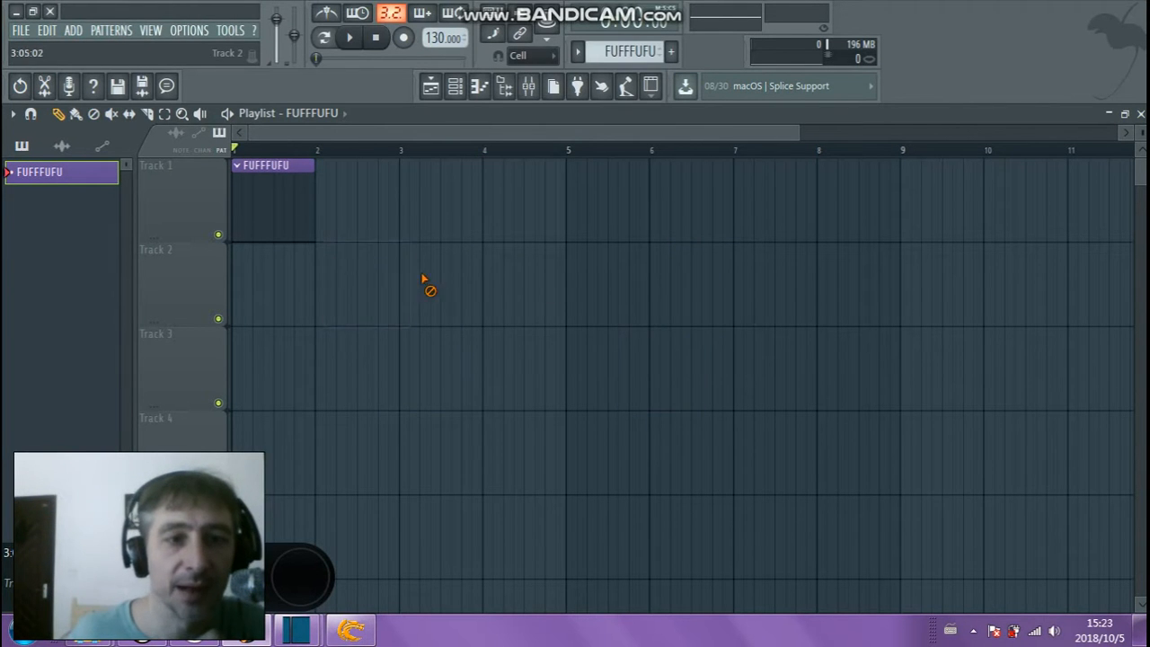
pyautogui.click(341, 117)
pyautogui.click(336, 111)
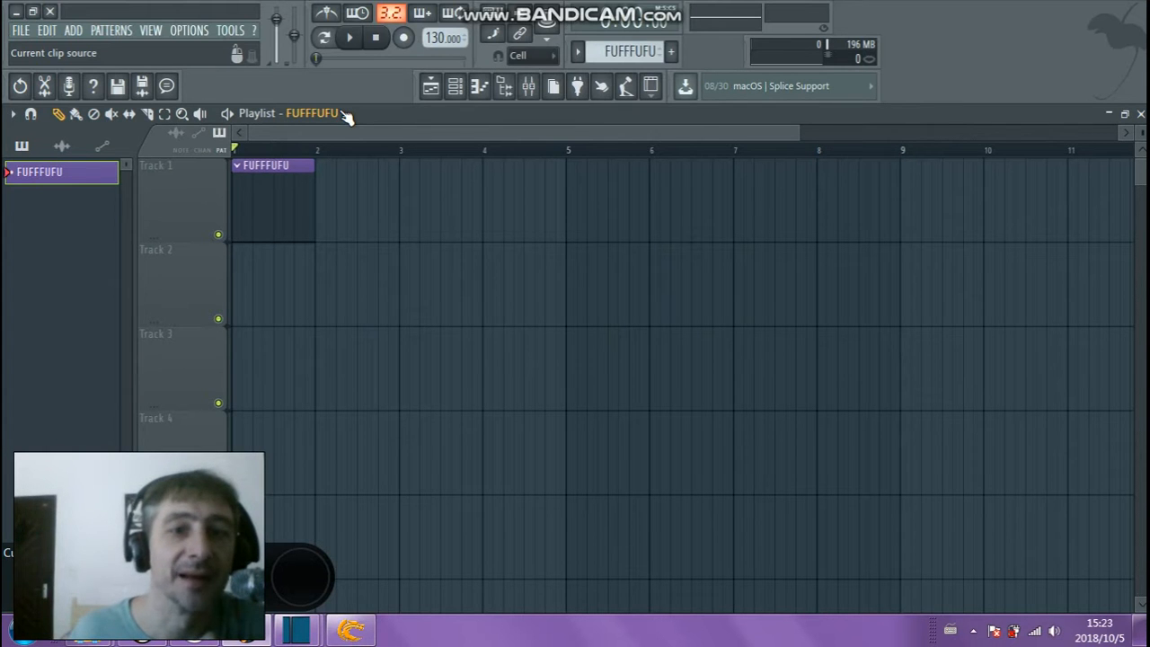
# Create Pattern 2 with its default name and give it a green colour
pyautogui.click(670, 51)
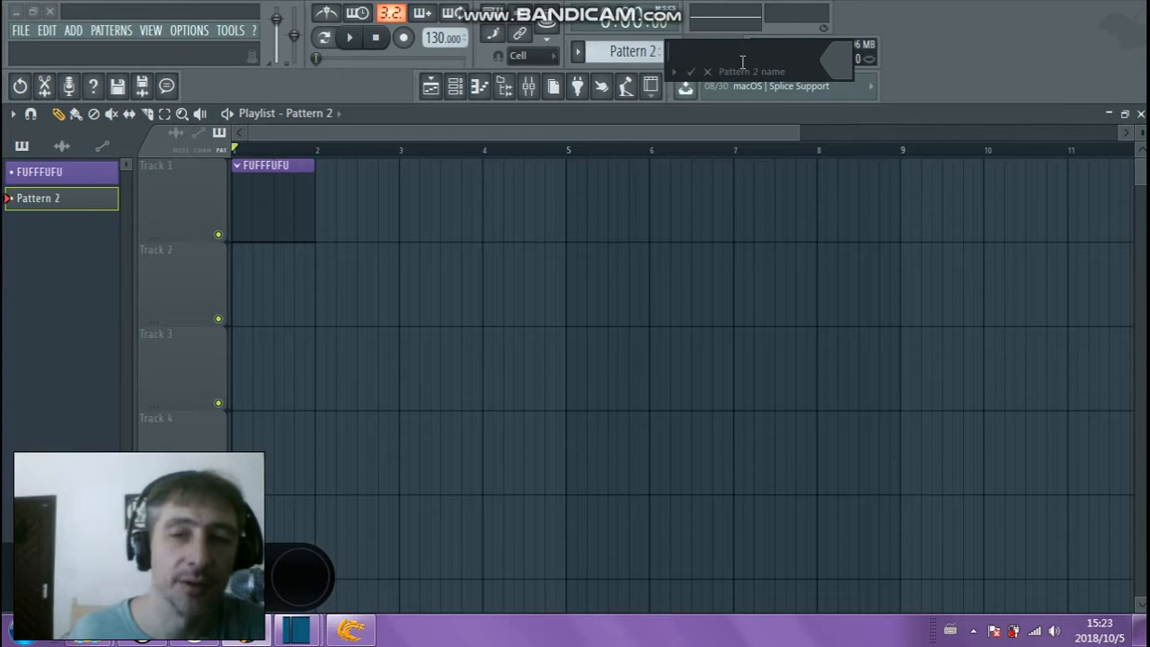
pyautogui.click(843, 72)
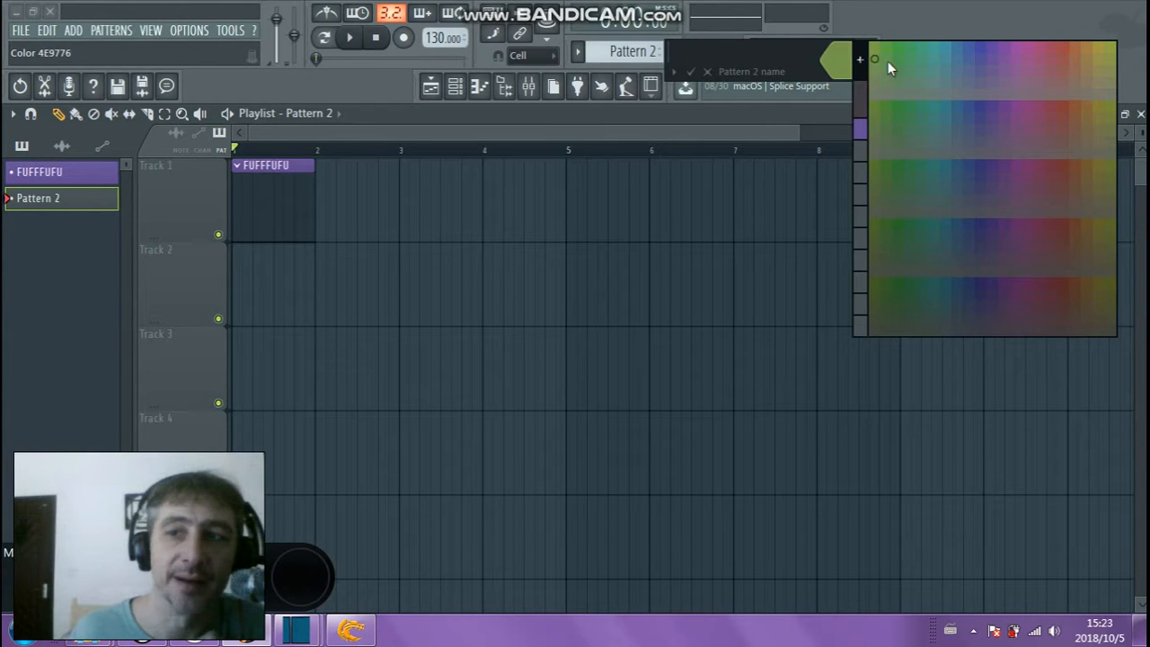
pyautogui.click(912, 64)
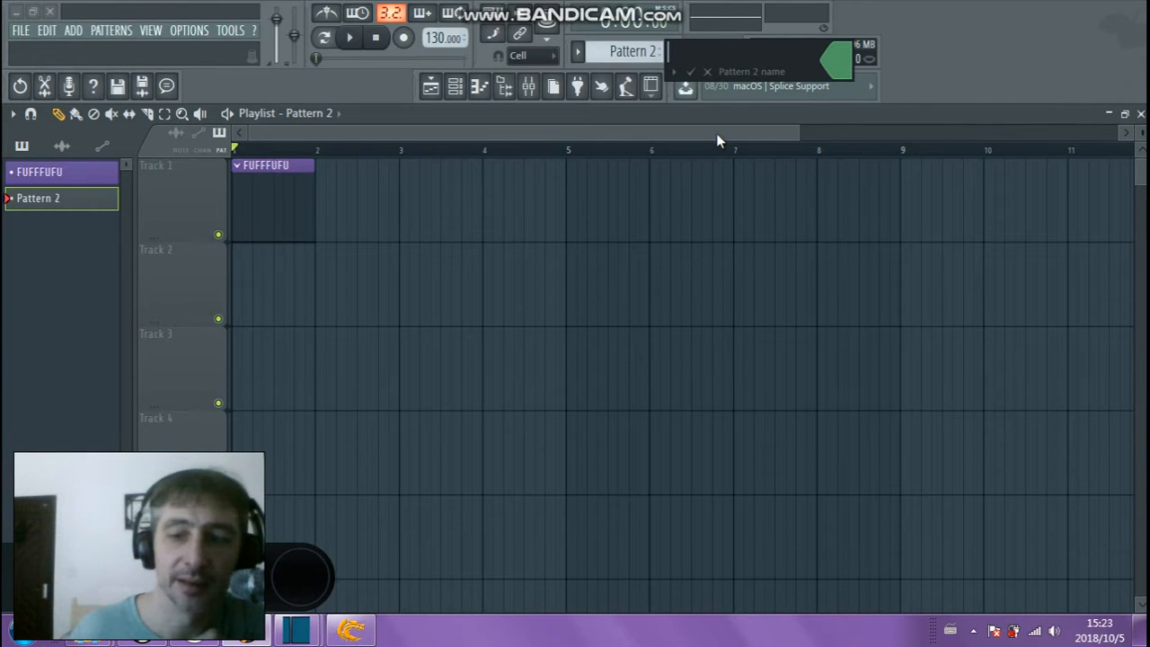
pyautogui.press('Return')
# Place five Pattern 2 clips across Tracks 1 to 3, and try moving one from Track 1 to Track 2 before undoing the move
pyautogui.moveTo(326, 279); pyautogui.dragTo(456, 277)
pyautogui.click(447, 203)
pyautogui.click(624, 205)
pyautogui.click(562, 370)
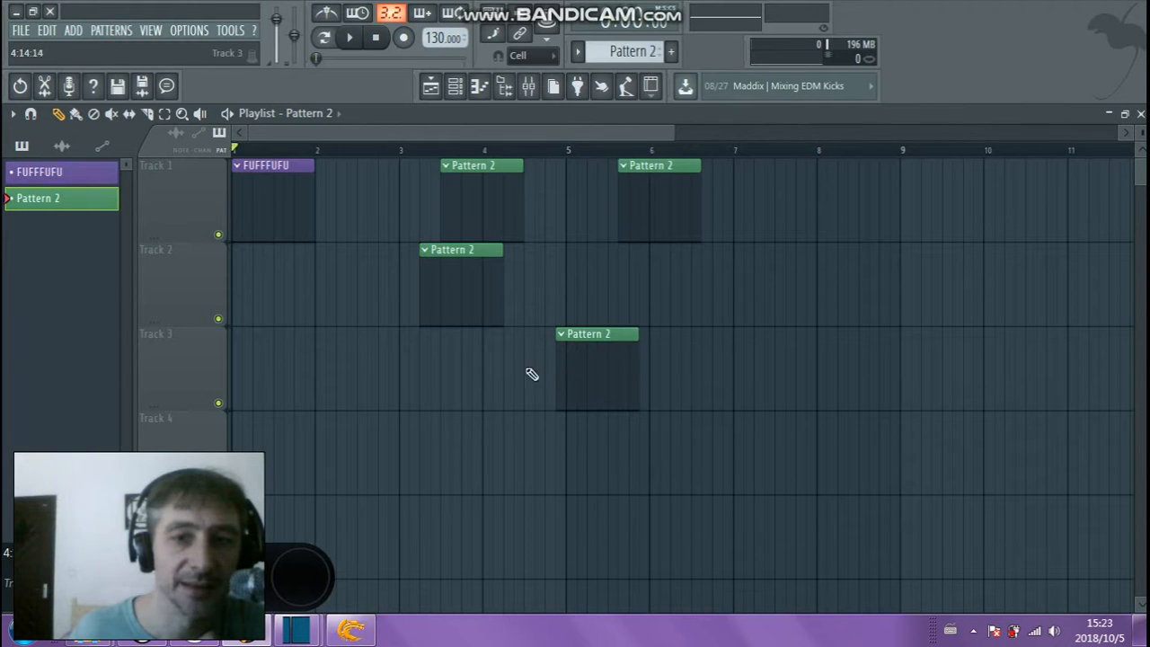
pyautogui.click(415, 370)
pyautogui.moveTo(441, 226); pyautogui.dragTo(557, 245)
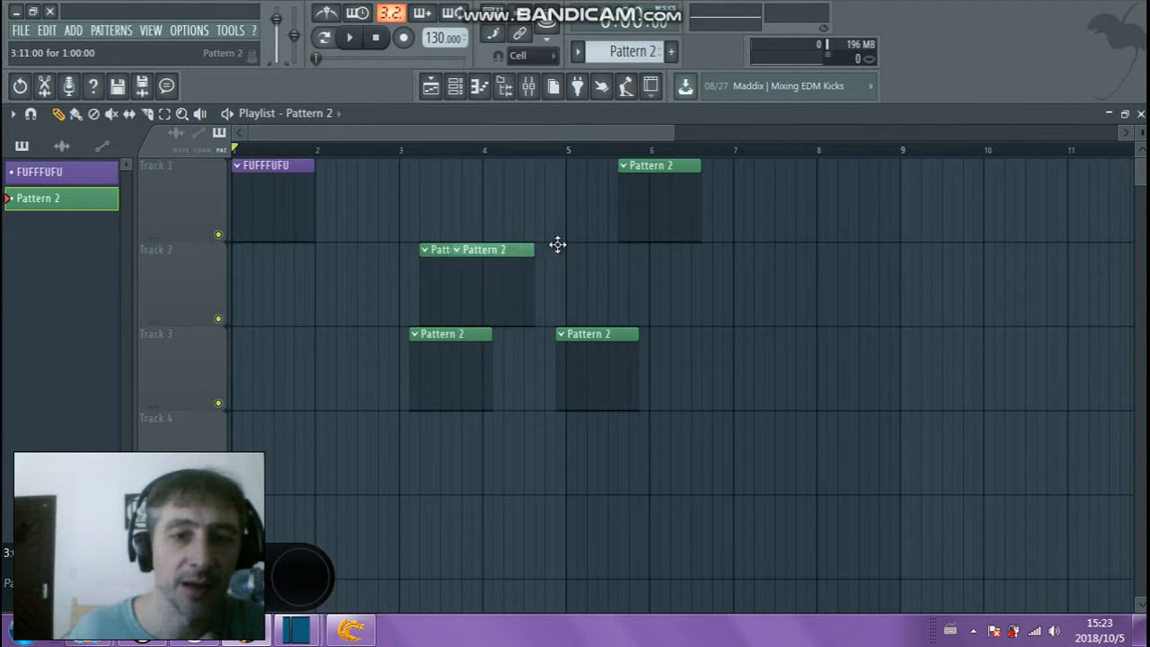
pyautogui.hotkey('ctrl', 'z')
# Delete all Pattern 2 clips from the playlist, moving the last one to bar 3 of Track 2 before removing it
pyautogui.rightClick(662, 194)
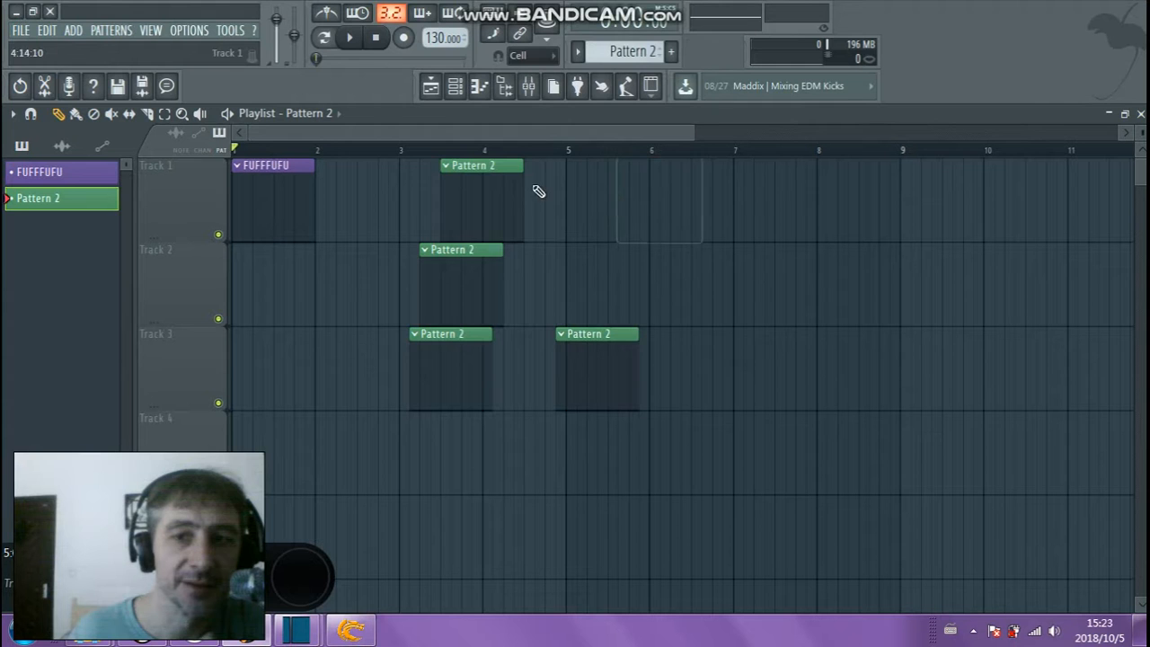
pyautogui.rightClick(486, 211)
pyautogui.rightClick(440, 296)
pyautogui.click(602, 364)
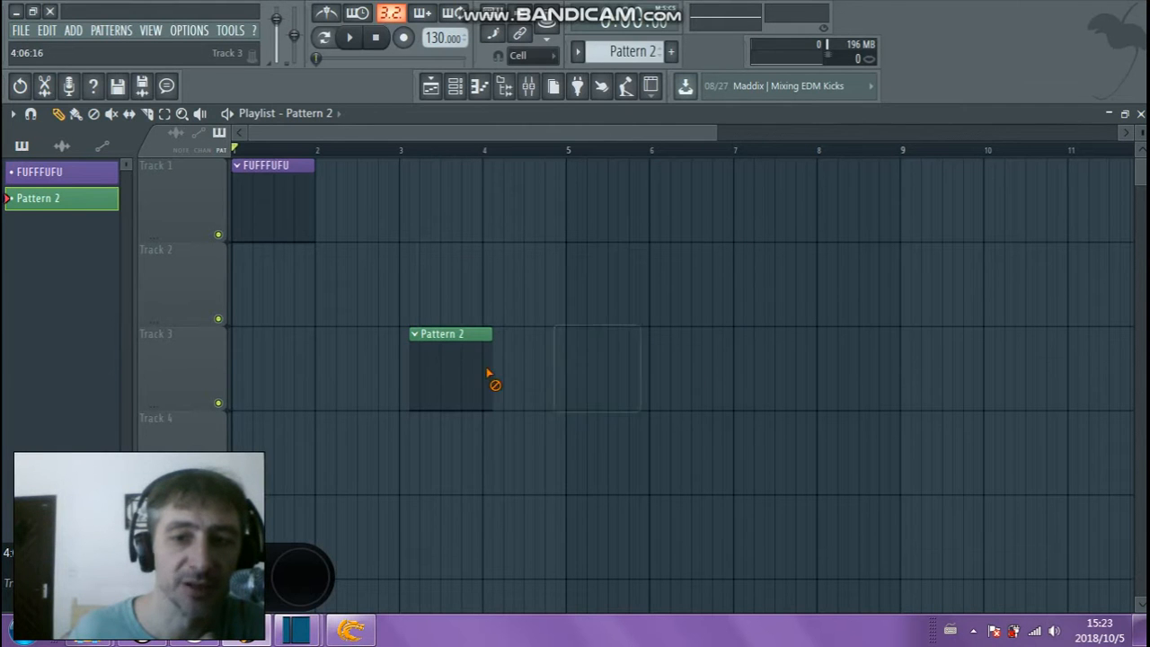
pyautogui.click(449, 368)
pyautogui.click(404, 252)
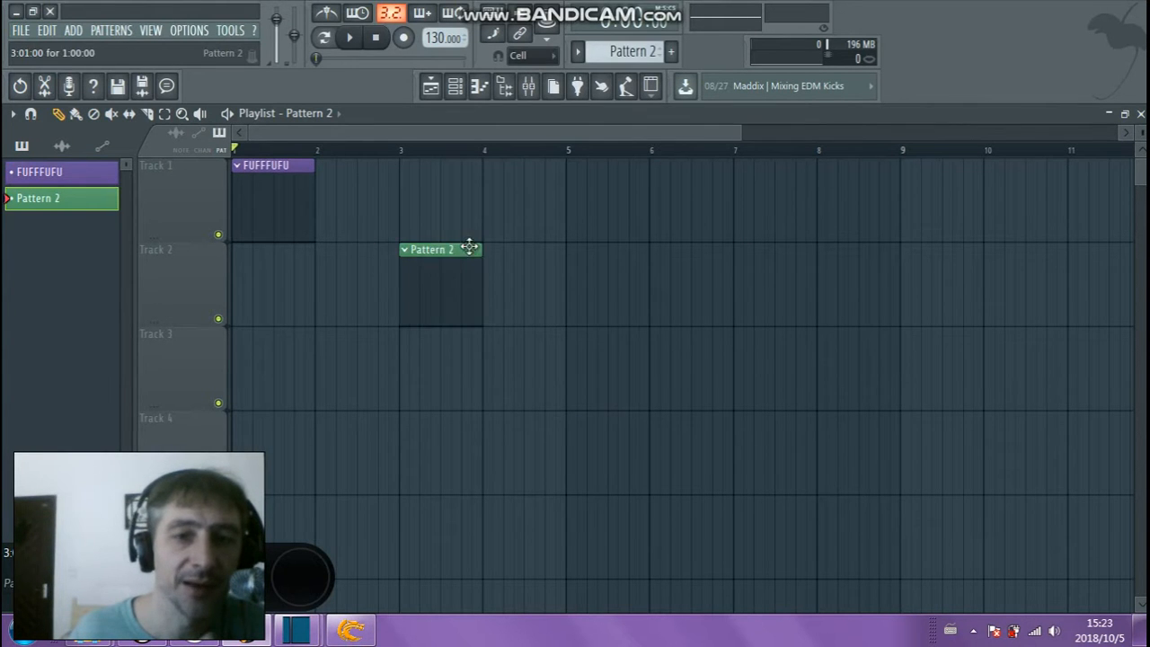
pyautogui.rightClick(459, 279)
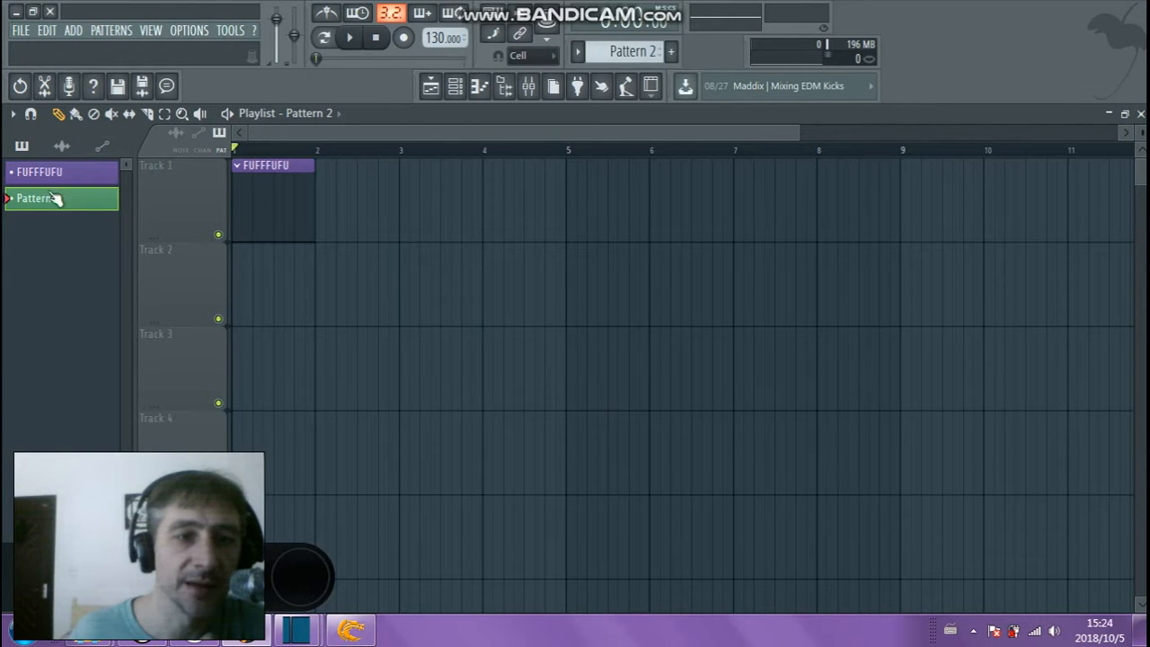
# Alternate the active pattern between FUFFFUFU and Pattern 2 in the playlist's pattern list
pyautogui.click(88, 177)
pyautogui.click(79, 205)
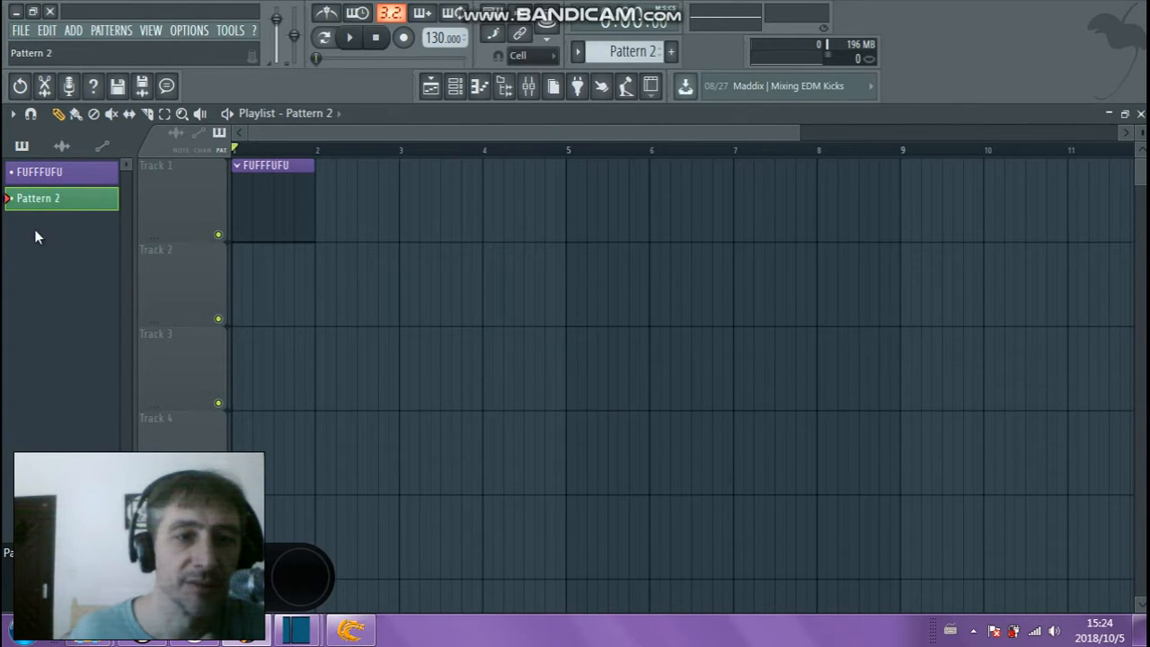
pyautogui.click(51, 174)
pyautogui.click(61, 205)
# Choose FUFFFUFU as the playlist's clip source and place three clips, two on Track 1 and one on Track 2
pyautogui.click(338, 115)
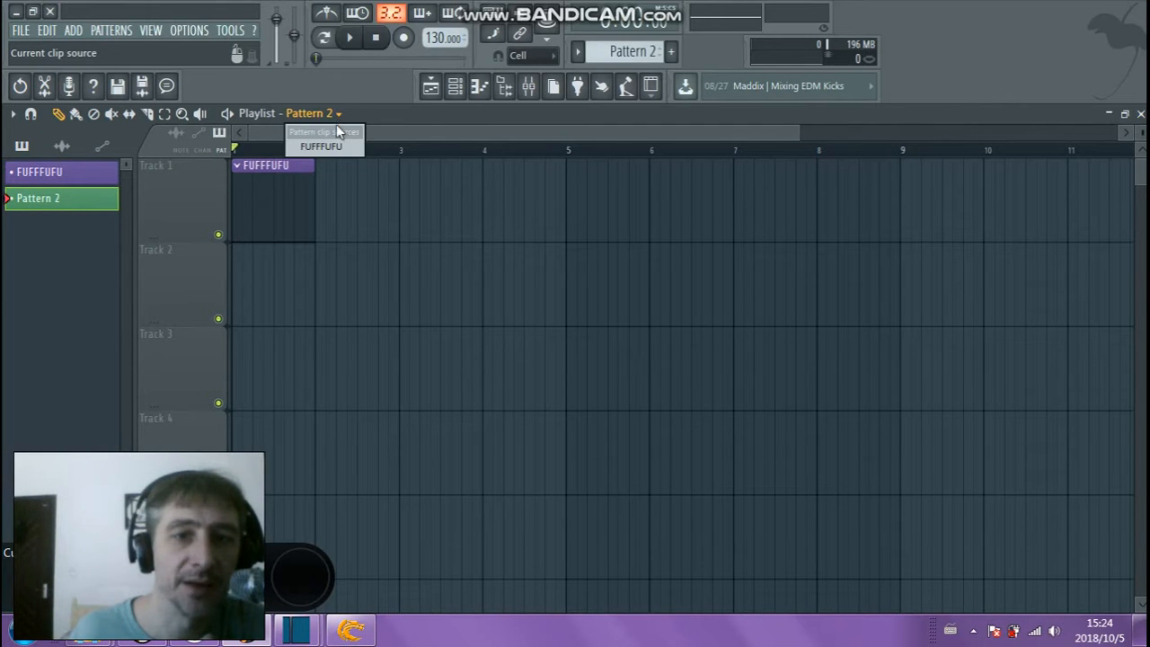
pyautogui.click(324, 145)
pyautogui.click(374, 212)
pyautogui.click(458, 278)
pyautogui.click(521, 192)
# Delete every FUFFFUFU clip from Tracks 1 and 2, including the one at bar 1
pyautogui.click(328, 114)
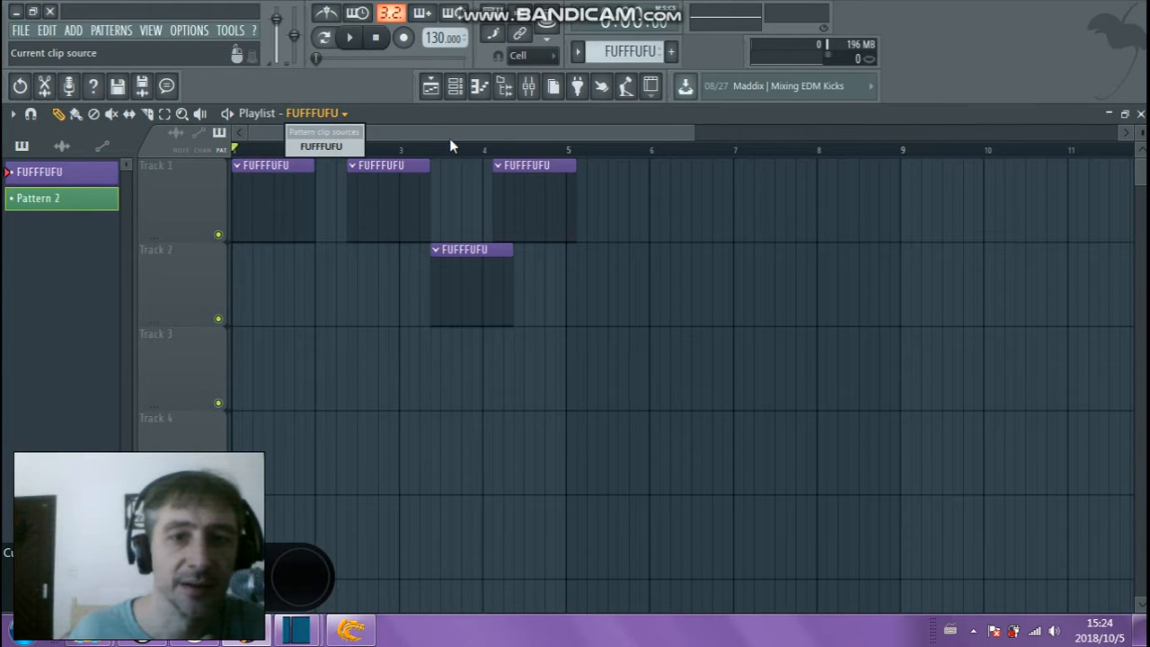
pyautogui.rightClick(539, 193)
pyautogui.rightClick(386, 193)
pyautogui.rightClick(269, 193)
pyautogui.rightClick(460, 278)
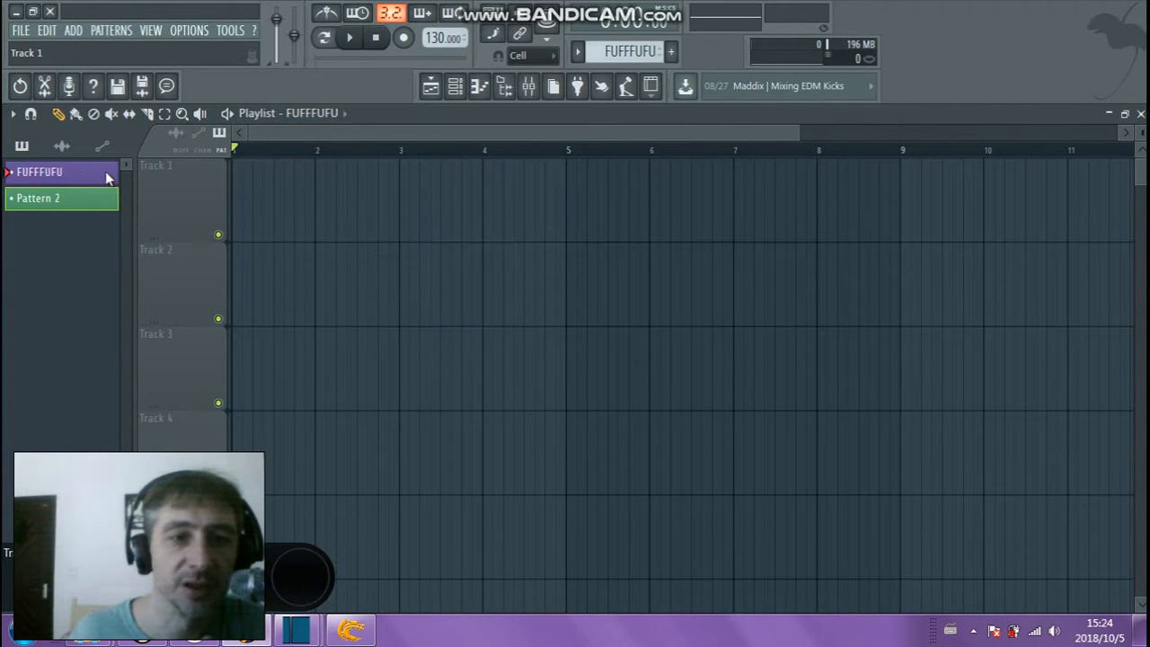
# Switch to Pattern 2 in the pattern list and back to FUFFFUFU, leaving FUFFFUFU selected
pyautogui.click(81, 179)
pyautogui.click(54, 198)
pyautogui.click(51, 175)
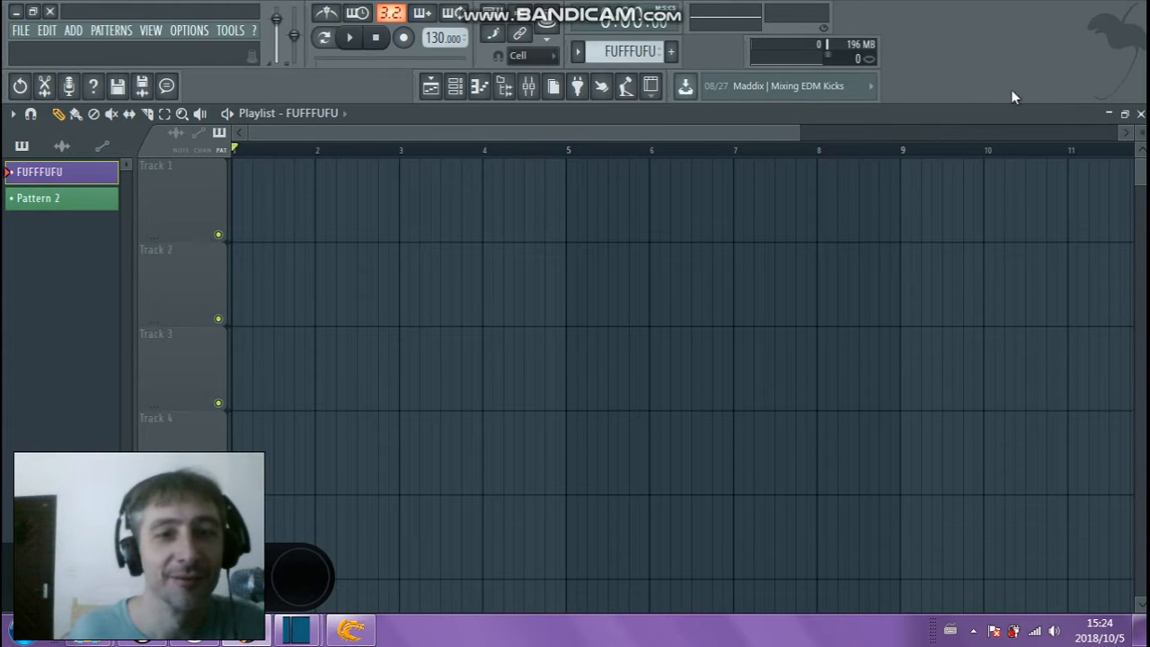
# Practise placing single FUFFFUFU clips near the start of the playlist and deleting each one again
pyautogui.click(342, 260)
pyautogui.rightClick(341, 260)
pyautogui.click(271, 215)
pyautogui.rightClick(272, 214)
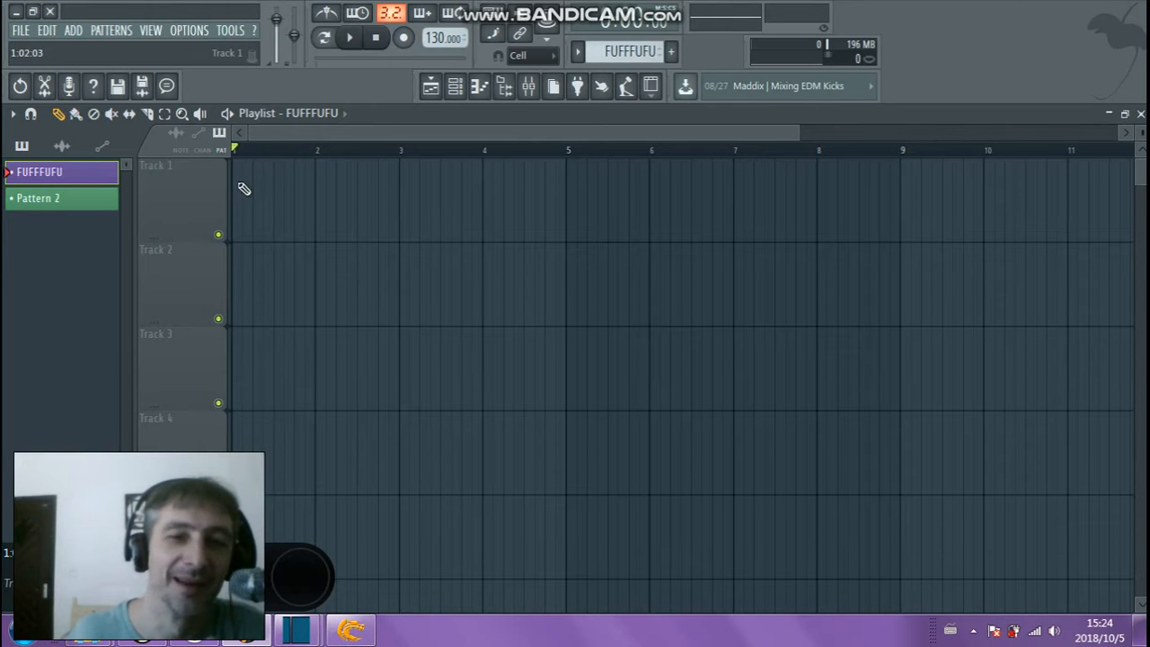
pyautogui.click(244, 186)
pyautogui.rightClick(292, 222)
pyautogui.click(278, 216)
pyautogui.rightClick(278, 216)
pyautogui.click(241, 201)
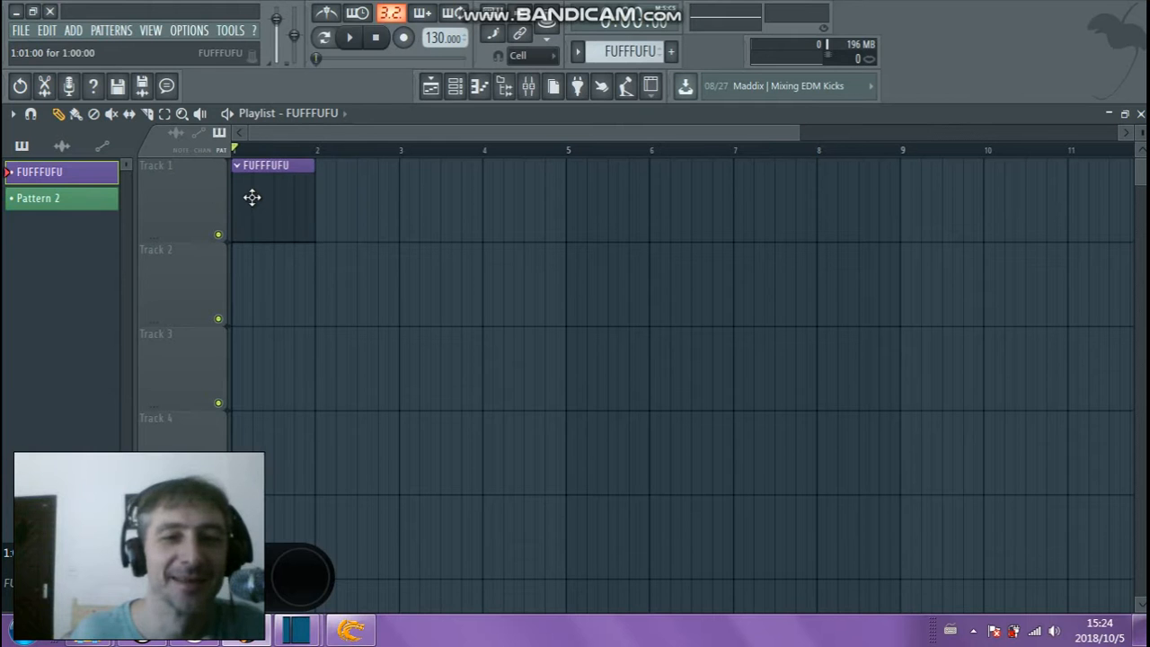
pyautogui.rightClick(272, 192)
pyautogui.click(275, 187)
pyautogui.rightClick(275, 187)
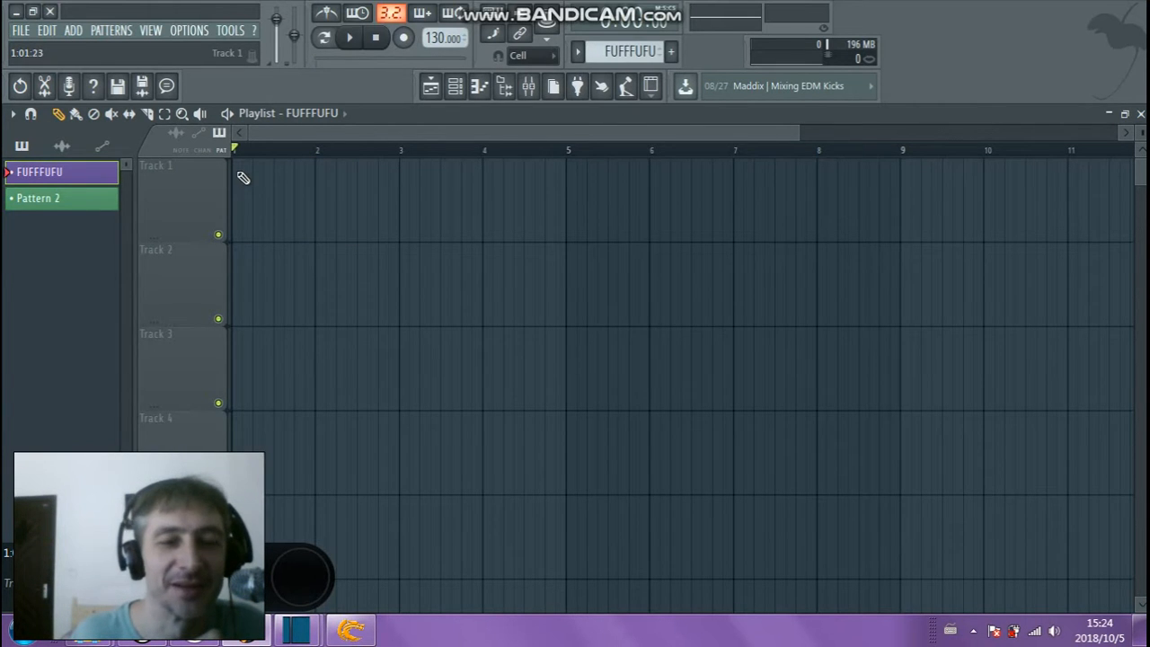
# Place FUFFFUFU clips one at a time in bar 1 of Track 1, deleting each one again
pyautogui.click(246, 216)
pyautogui.rightClick(248, 215)
pyautogui.click(264, 215)
pyautogui.rightClick(264, 216)
pyautogui.click(239, 212)
pyautogui.rightClick(264, 203)
pyautogui.click(273, 200)
pyautogui.rightClick(272, 201)
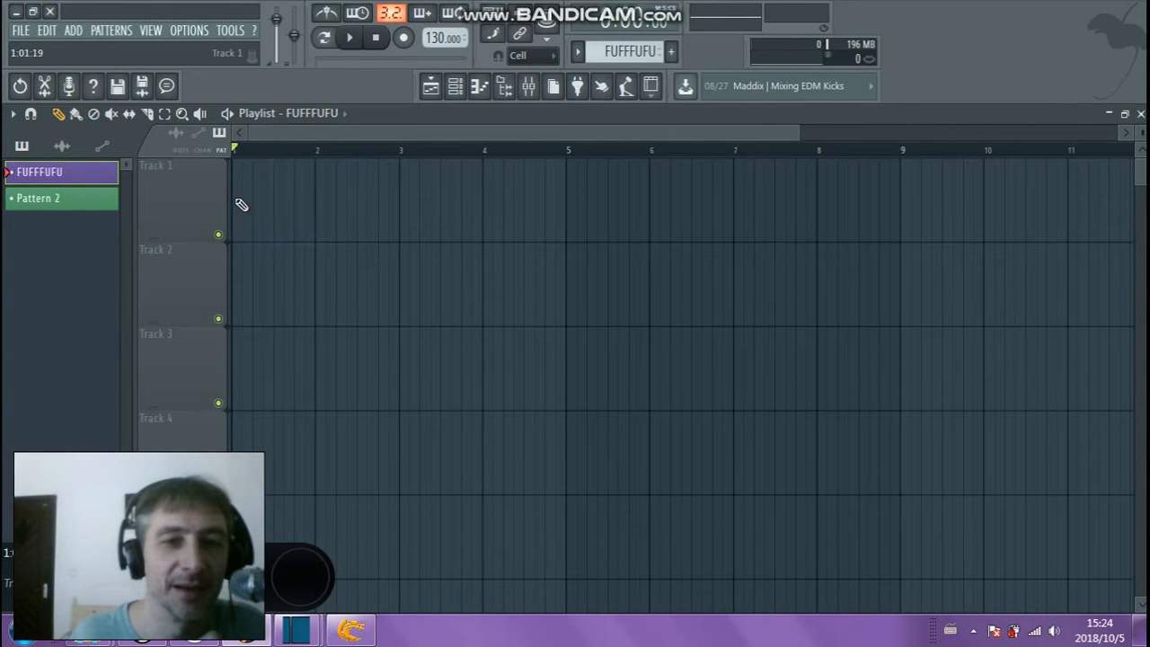
# Place a FUFFFUFU clip at bar 1 of Track 1 and choose Cell as the main snap setting
pyautogui.click(239, 205)
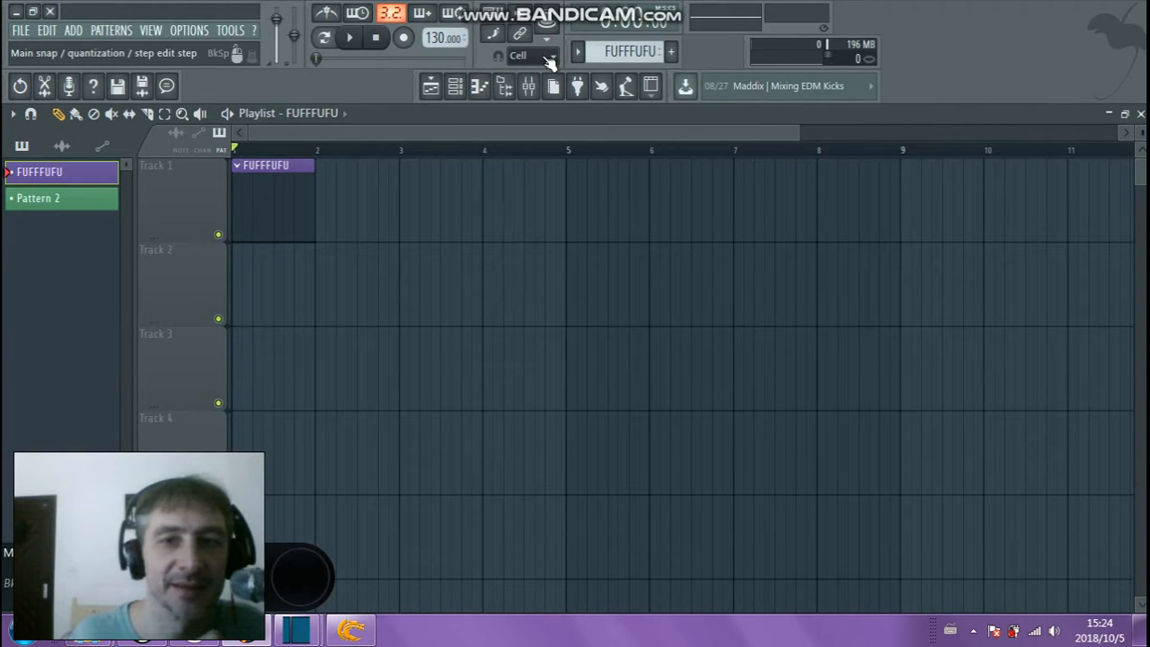
pyautogui.click(550, 61)
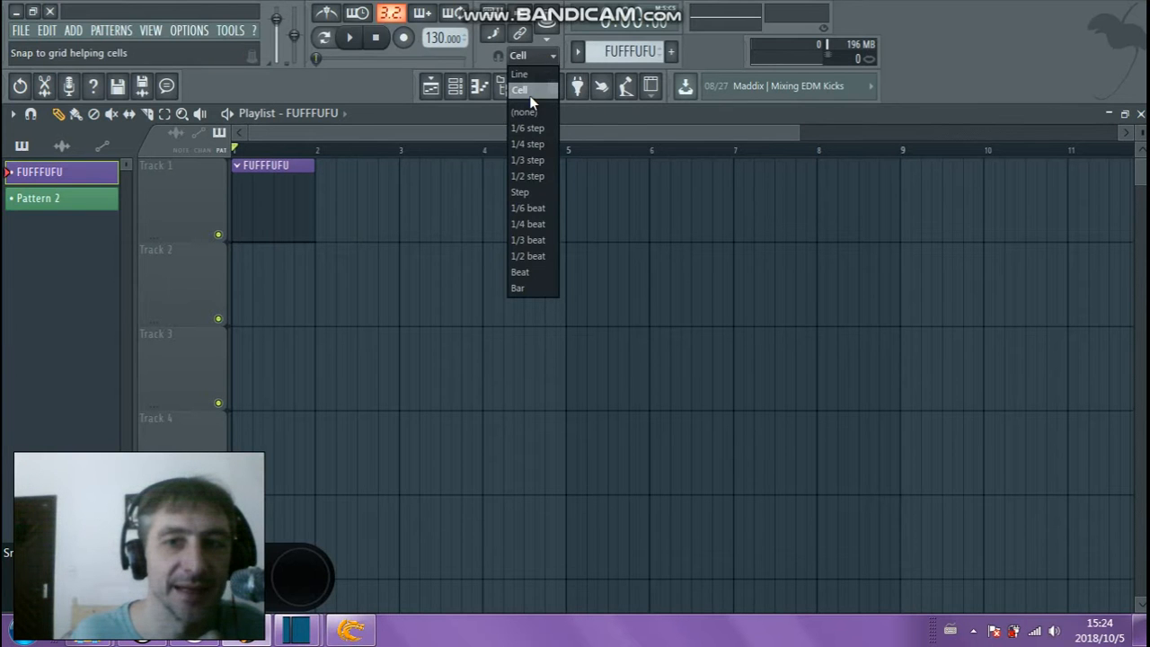
pyautogui.click(529, 95)
# Place a second FUFFFUFU clip at bar 2 of Track 1 and delete it again
pyautogui.moveTo(360, 199)
pyautogui.mouseDown()
pyautogui.moveTo(376, 199)
pyautogui.moveTo(354, 204)
pyautogui.mouseUp()
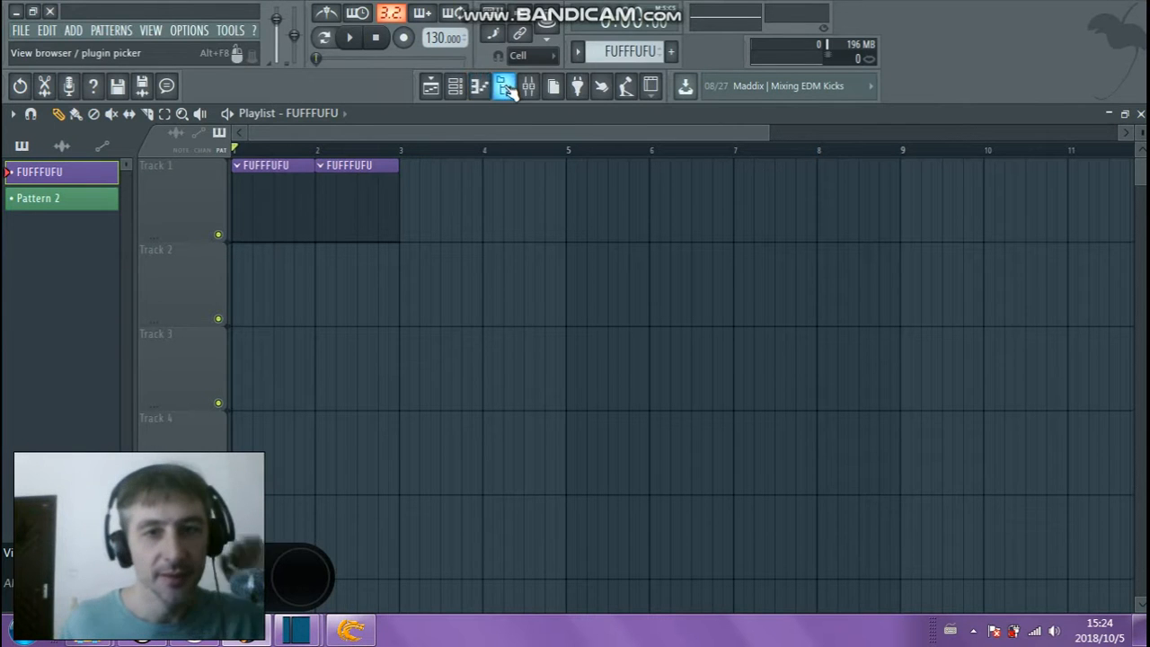
pyautogui.rightClick(360, 205)
pyautogui.moveTo(285, 192); pyautogui.dragTo(189, 214)
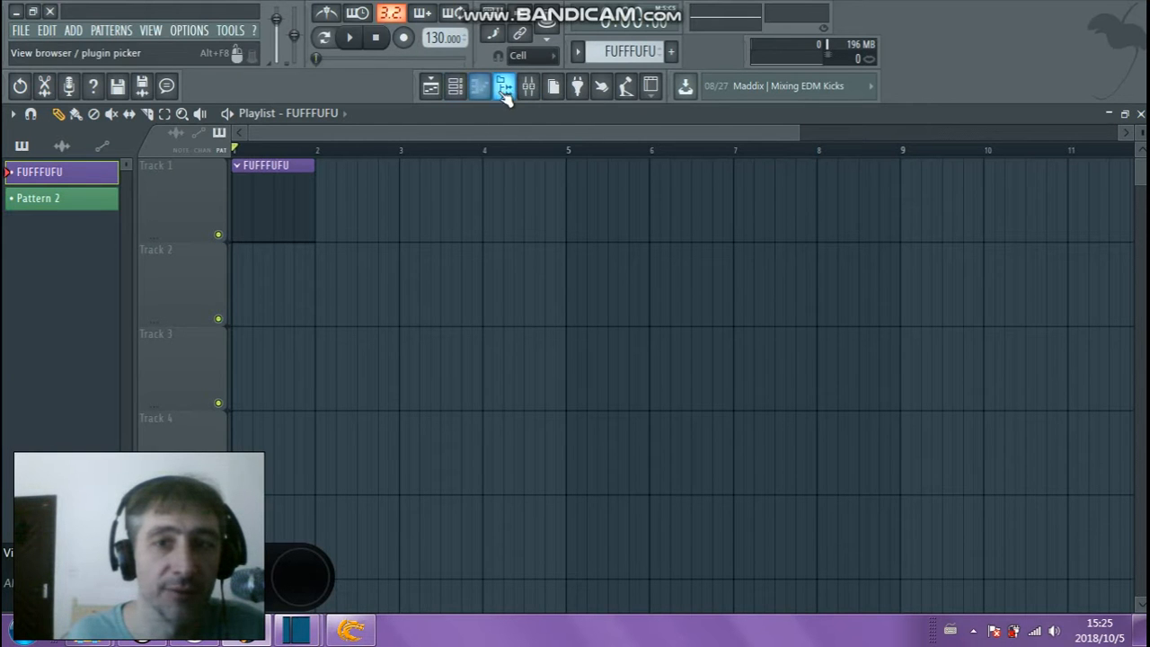
# Open the channel rack and move it up over the first tracks, just below the FUFFFUFU clip's title
pyautogui.click(456, 87)
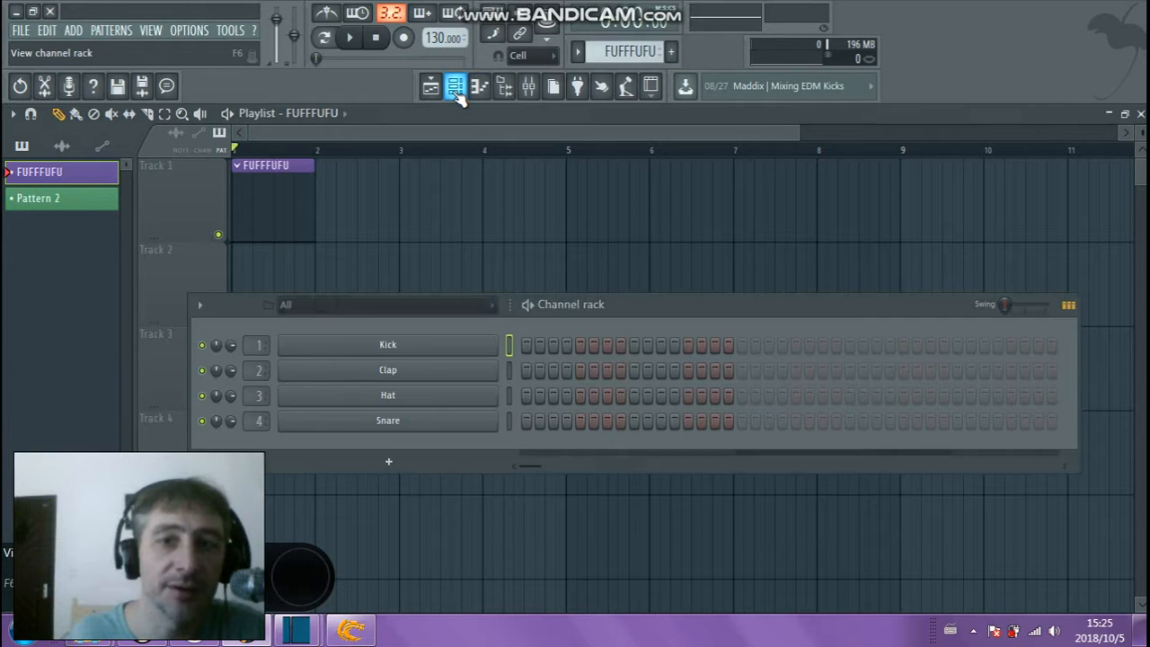
pyautogui.moveTo(749, 313); pyautogui.dragTo(725, 214)
pyautogui.click(456, 90)
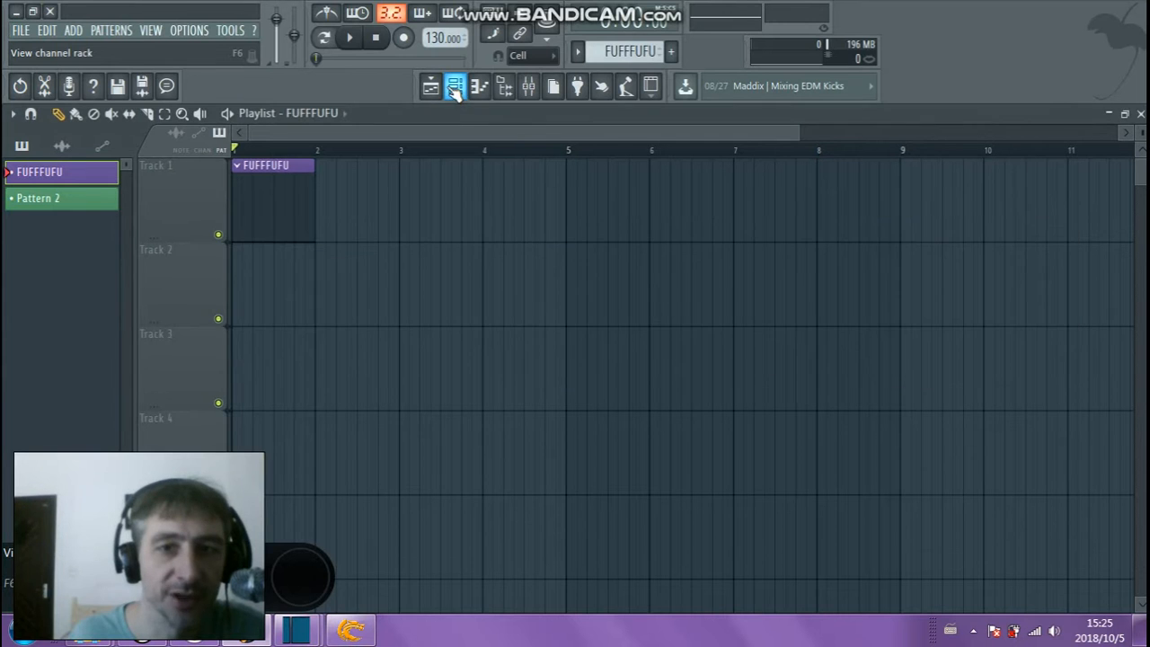
pyautogui.click(454, 92)
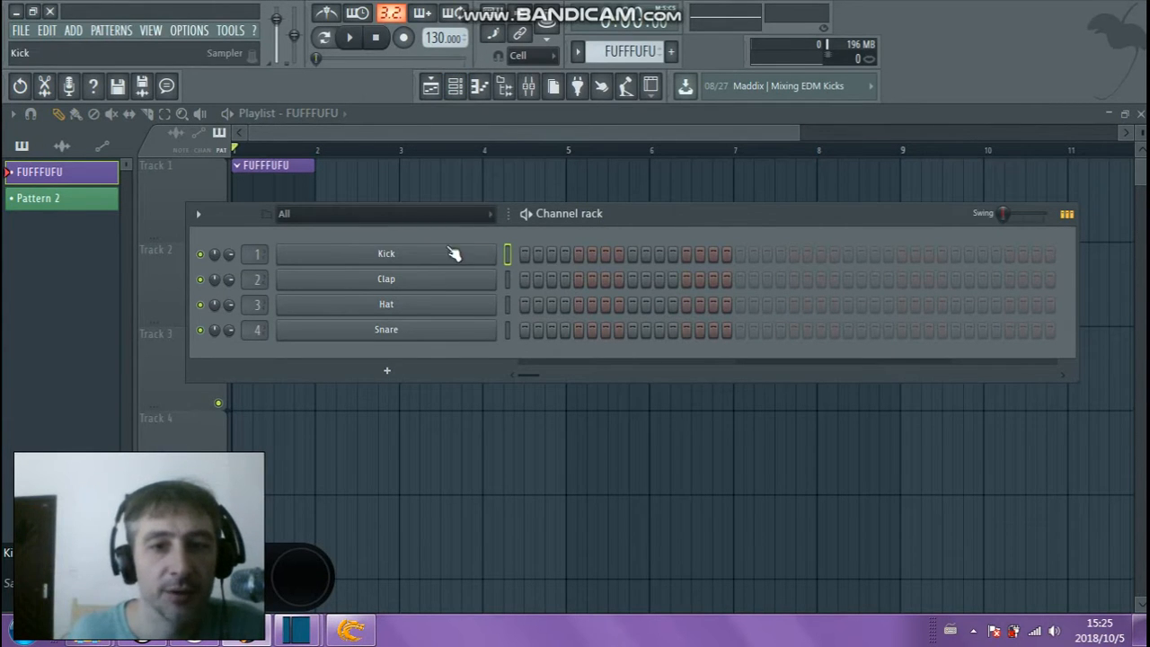
pyautogui.moveTo(647, 216); pyautogui.dragTo(611, 216)
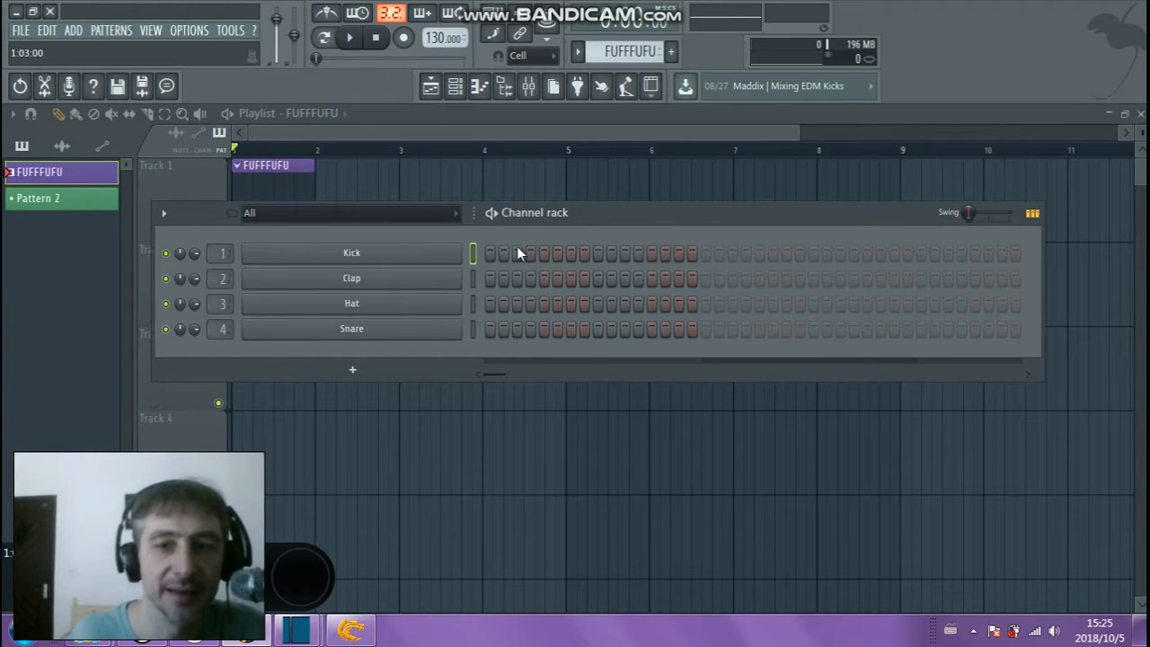
# Draw Kick hits across most of the first 16 steps and erase all except step 1
pyautogui.click(530, 254)
pyautogui.click(584, 254)
pyautogui.click(611, 253)
pyautogui.click(638, 253)
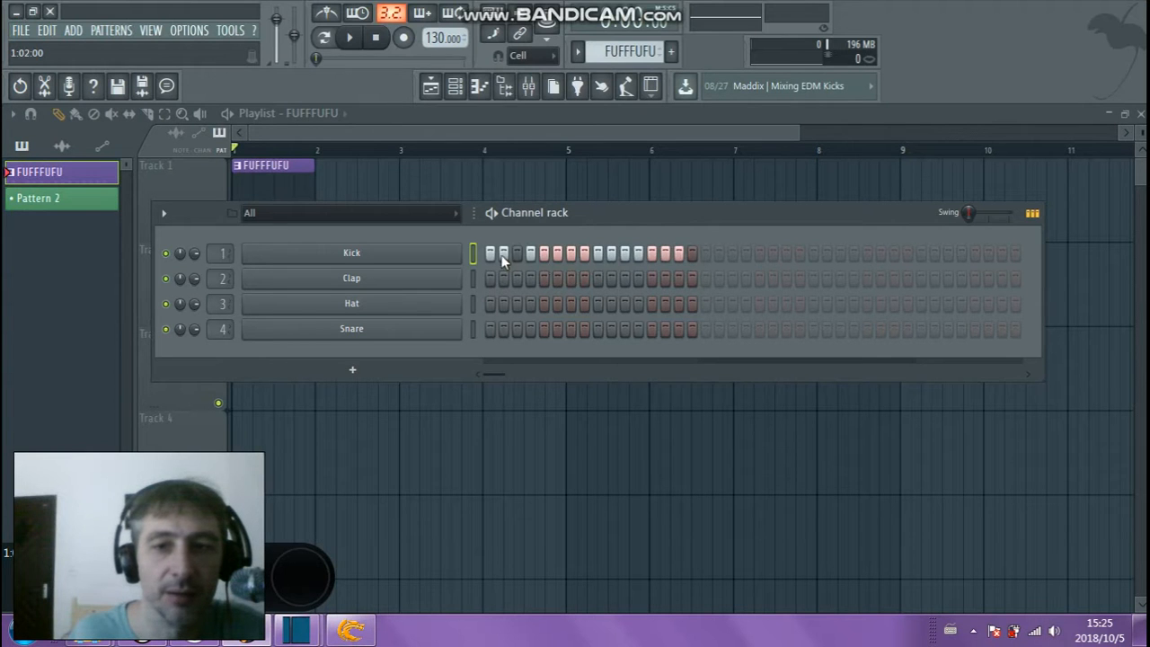
pyautogui.rightClick(678, 259)
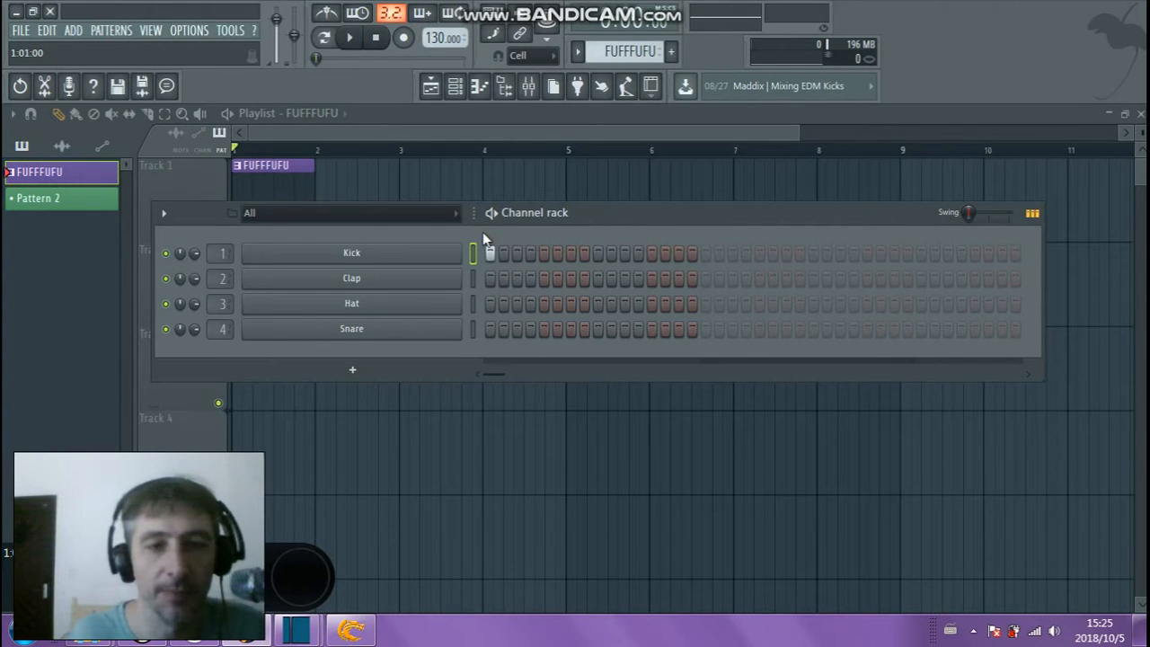
# Add Kick hits on steps 17, 19, 22, 25 and 28 in the second bar and remove them all again
pyautogui.click(705, 254)
pyautogui.click(732, 253)
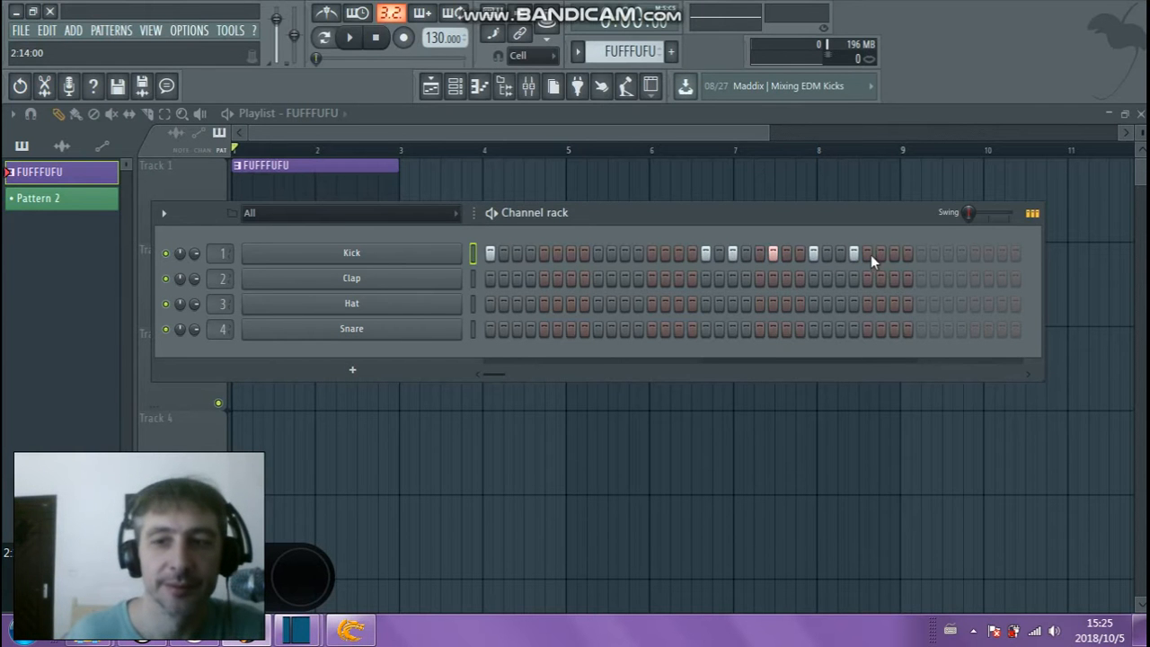
pyautogui.rightClick(854, 254)
pyautogui.rightClick(813, 253)
pyautogui.rightClick(773, 253)
pyautogui.rightClick(732, 253)
pyautogui.rightClick(705, 253)
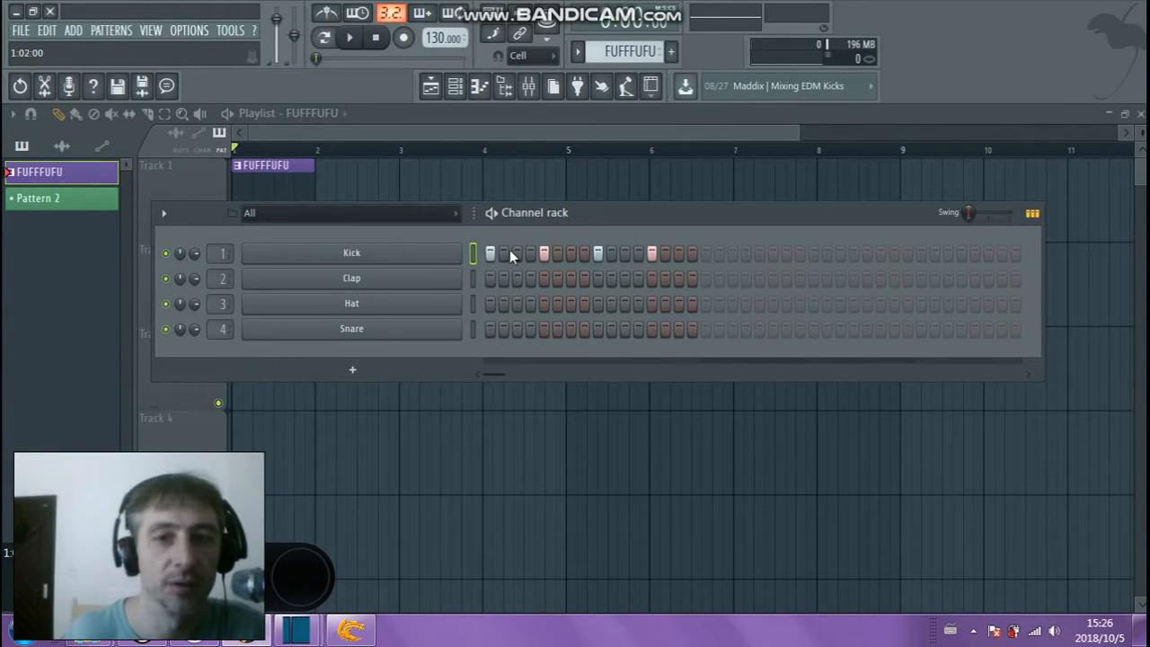
# Set the Kick hits to steps 1, 5, 9 and 13 and play the pattern
pyautogui.click(639, 254)
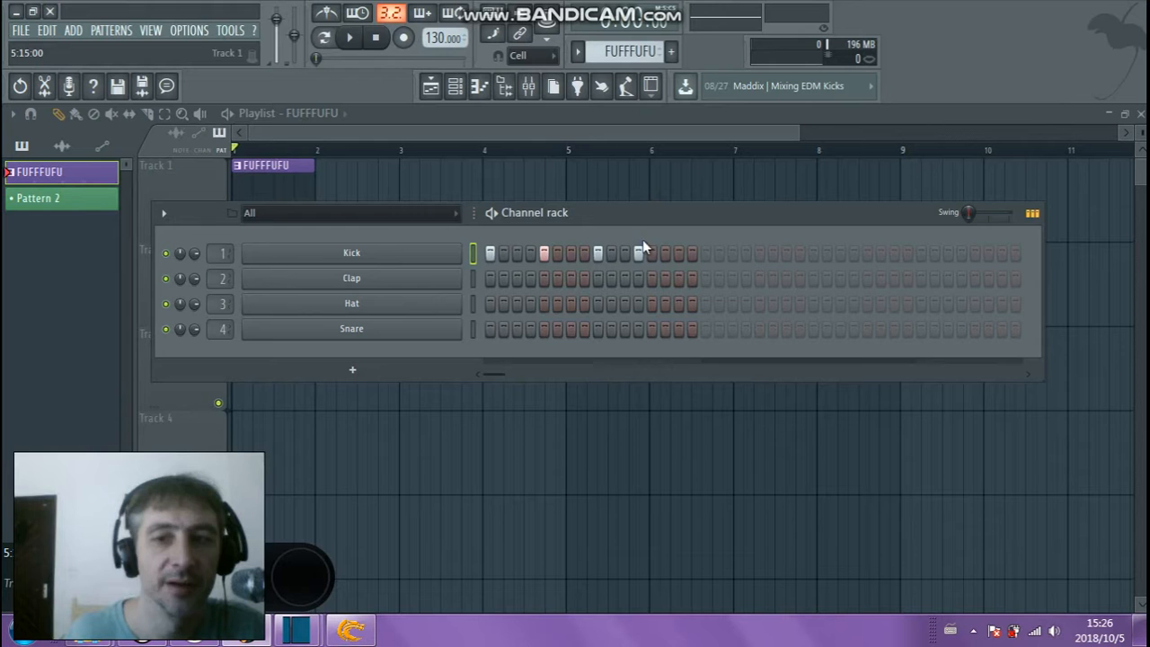
pyautogui.click(649, 255)
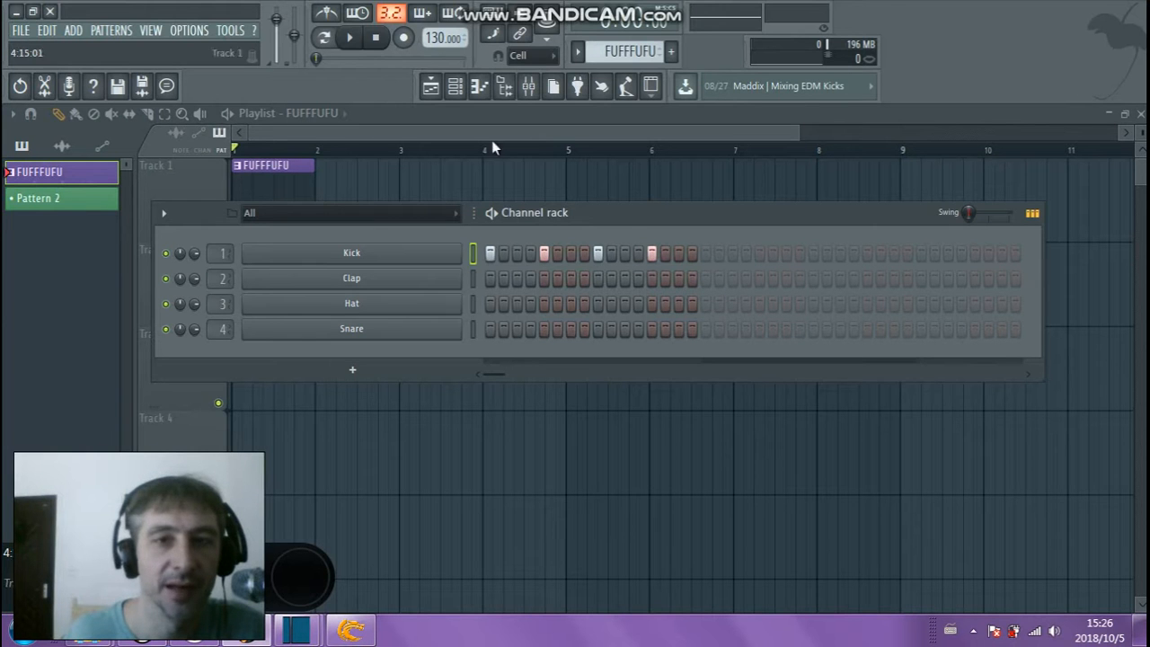
pyautogui.click(354, 45)
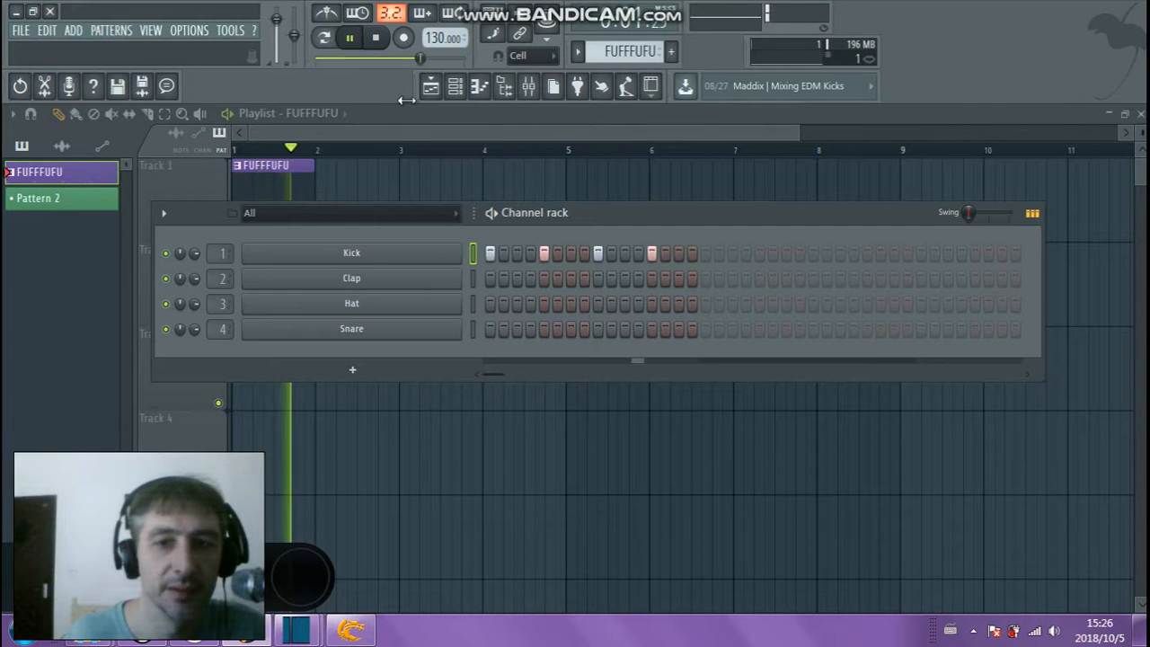
# Switch to Mic Sweets and set the accompaniment volume (伴奏音量) to 74
pyautogui.click(351, 629)
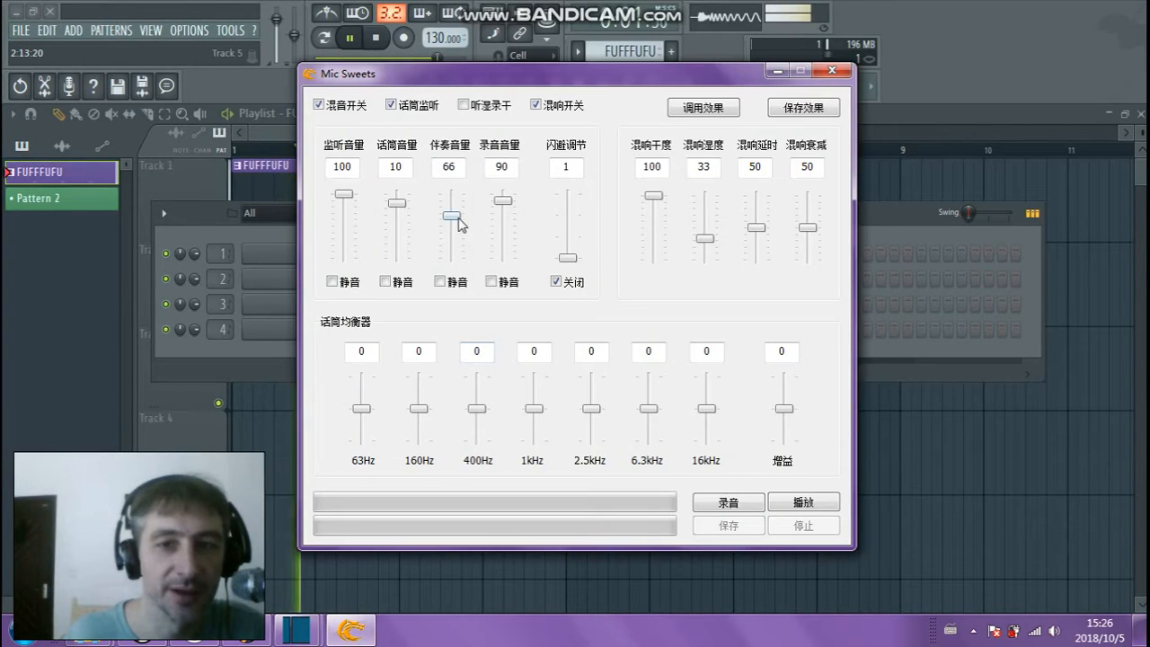
pyautogui.scroll(6, 459, 216)
pyautogui.scroll(-1, 456, 219)
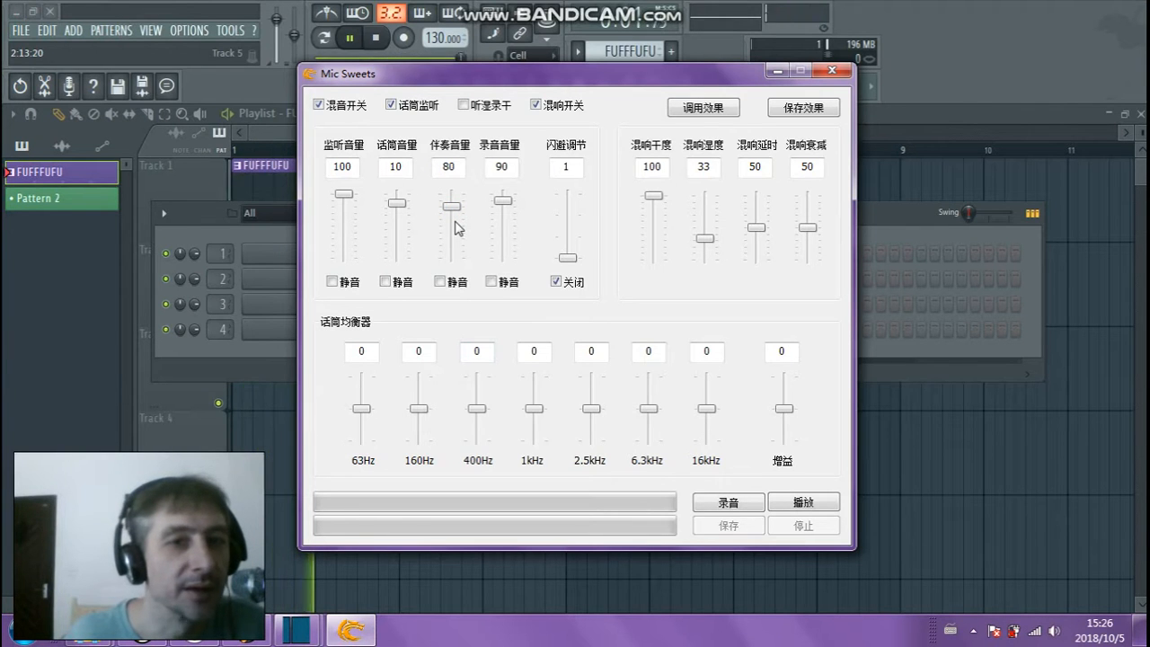
pyautogui.scroll(-1, 456, 227)
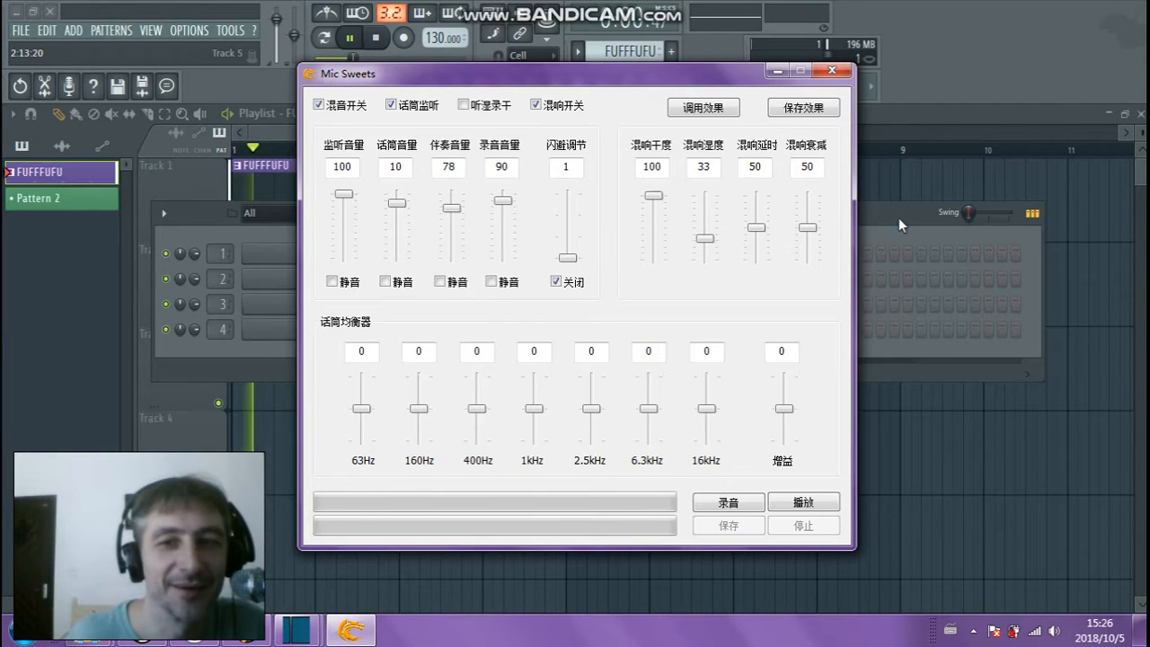
pyautogui.moveTo(451, 208); pyautogui.dragTo(460, 213)
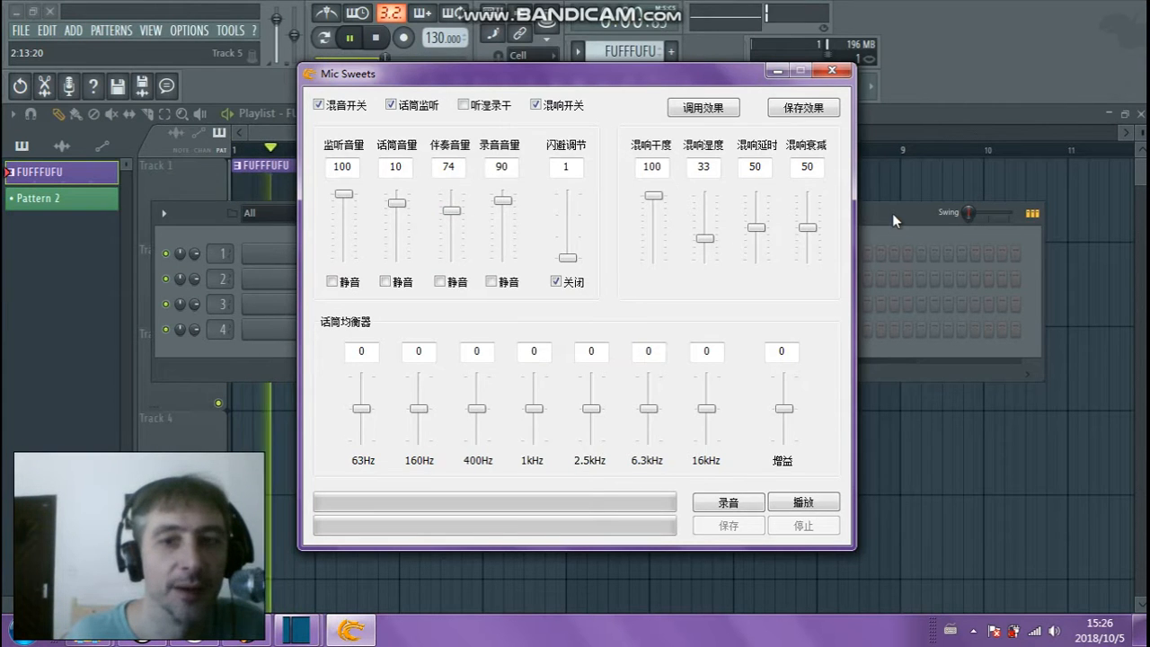
# Return to FL Studio, remove the Kick hits on steps 5, 9 and 13, and stop playback
pyautogui.click(892, 213)
pyautogui.click(653, 254)
pyautogui.click(597, 255)
pyautogui.click(544, 254)
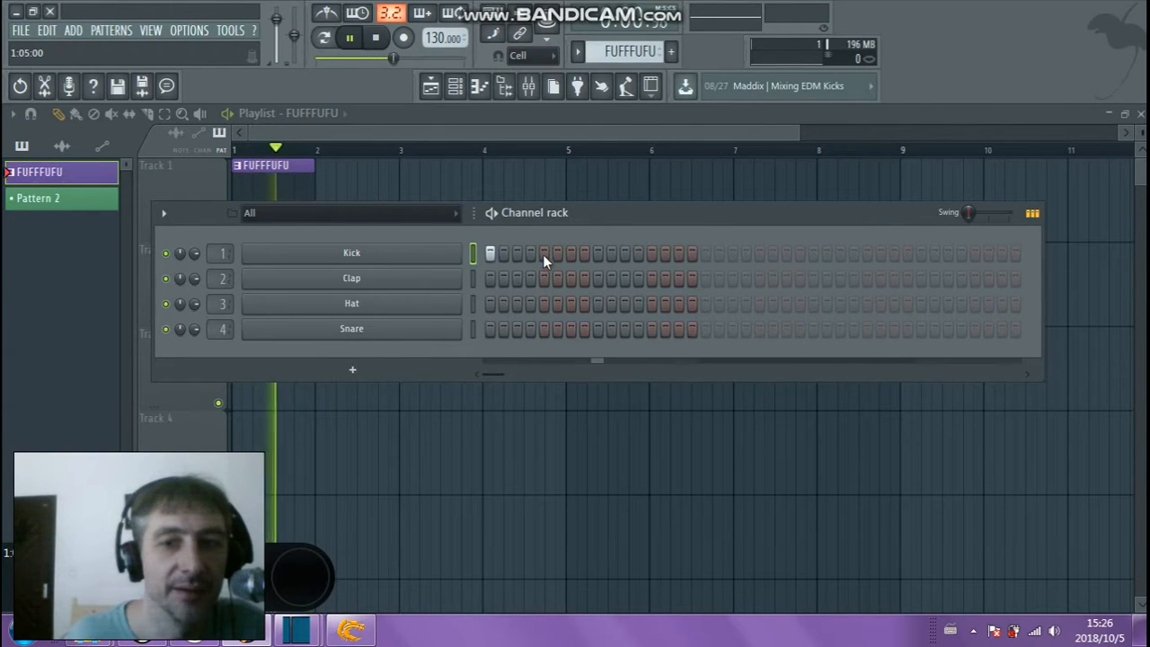
pyautogui.click(376, 37)
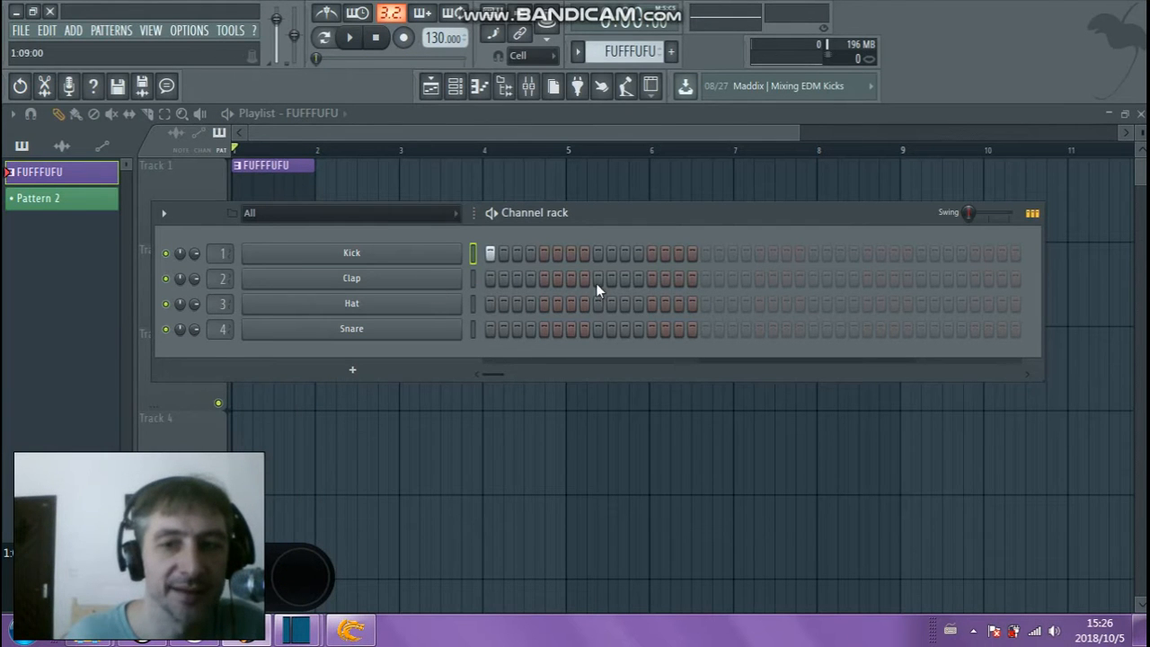
# Open the Clap channel's settings, return to the channel rack, and play the pattern with a Clap on step 9
pyautogui.click(427, 288)
pyautogui.click(671, 236)
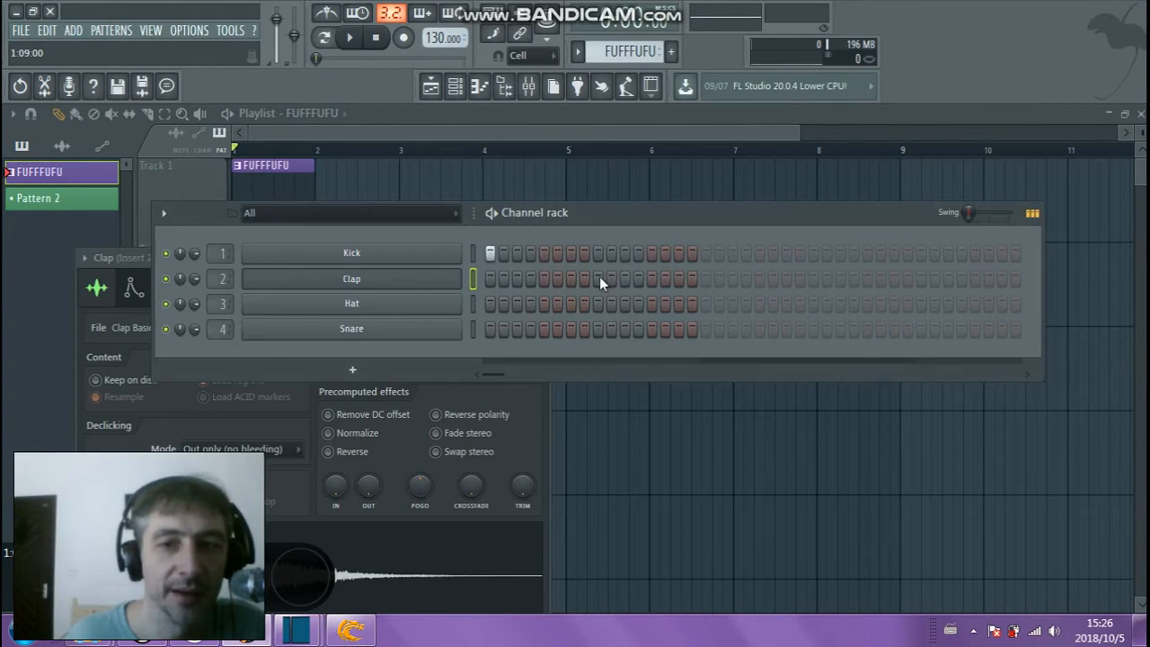
pyautogui.click(352, 39)
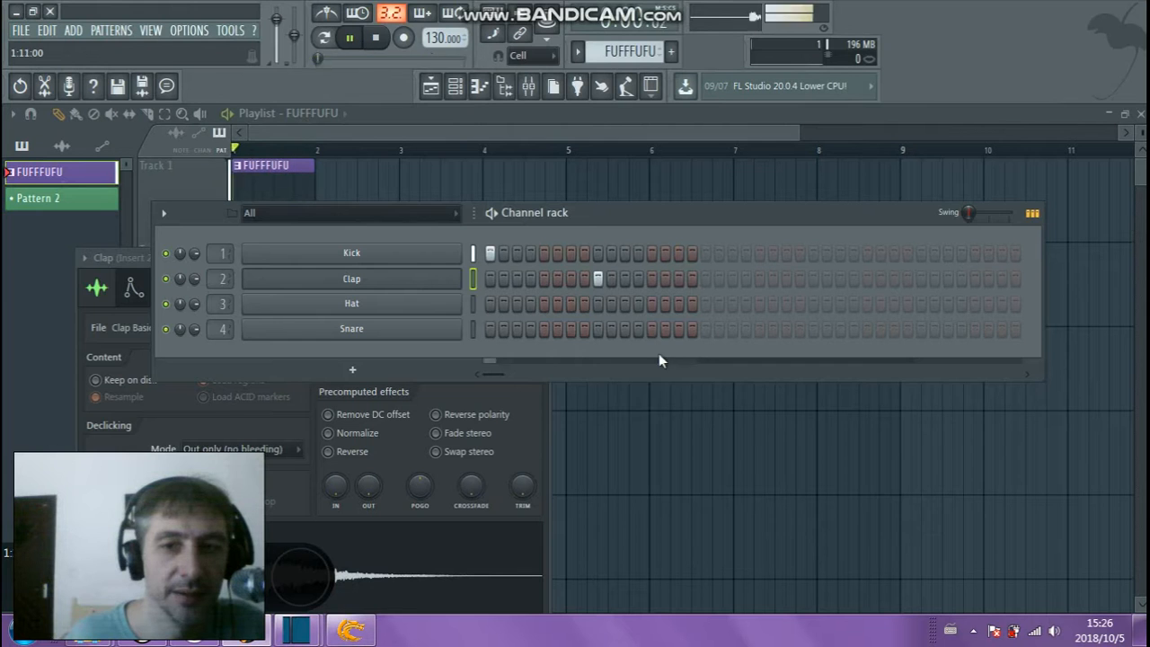
# Arrange Kick hits on steps 1, 9 and 11 and Clap hits on 5, 13, 15 and 16 during playback, and stop it
pyautogui.click(544, 278)
pyautogui.click(597, 252)
pyautogui.click(651, 279)
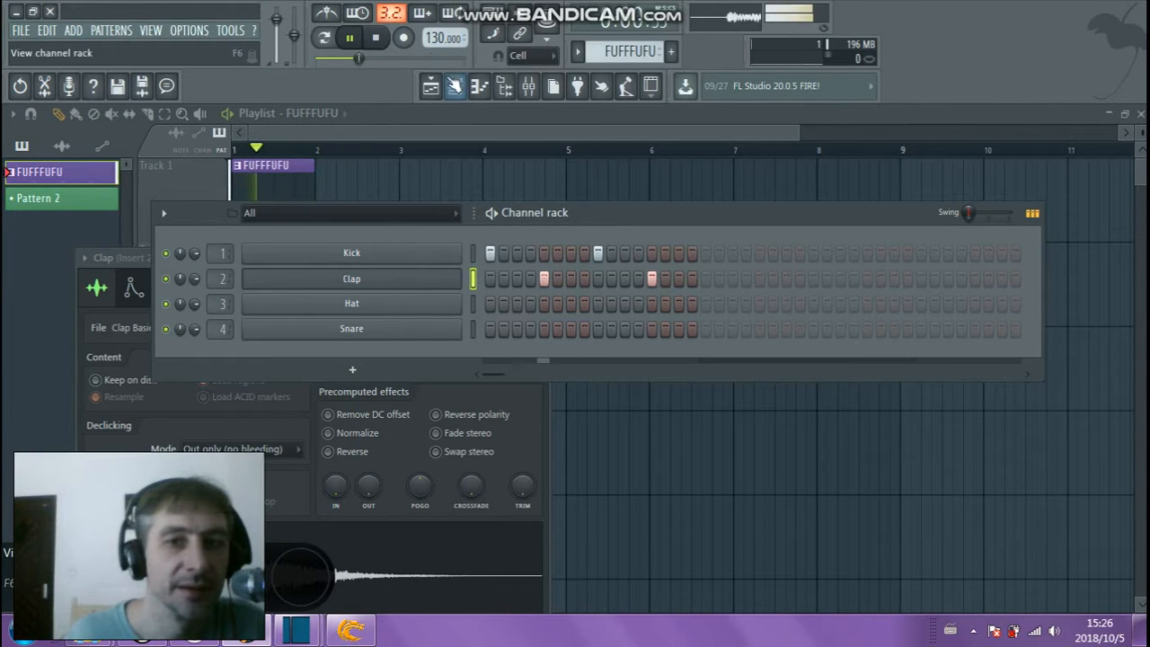
pyautogui.click(376, 42)
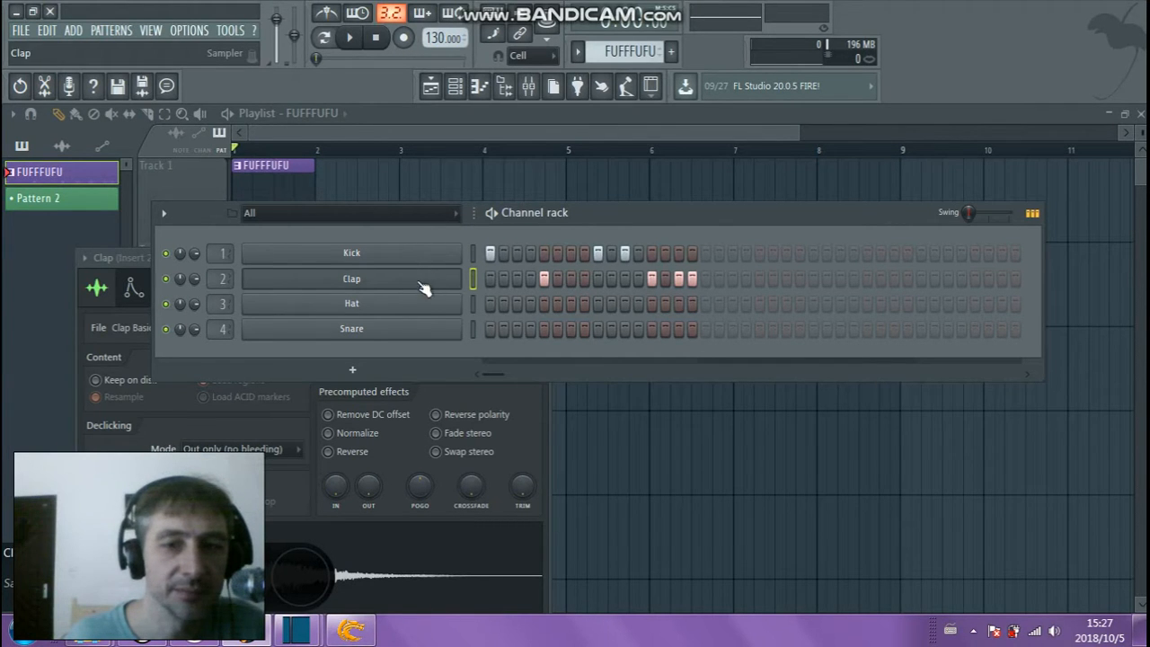
# Fill the Hat channel on every second step and play the pattern briefly
pyautogui.rightClick(417, 310)
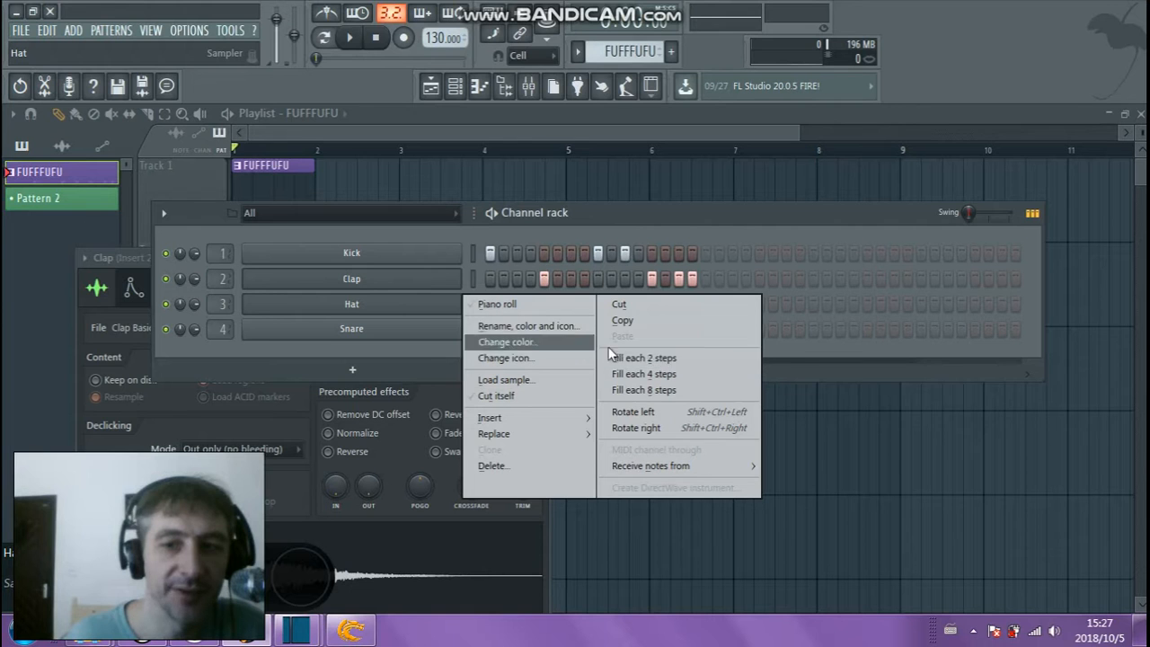
pyautogui.click(667, 360)
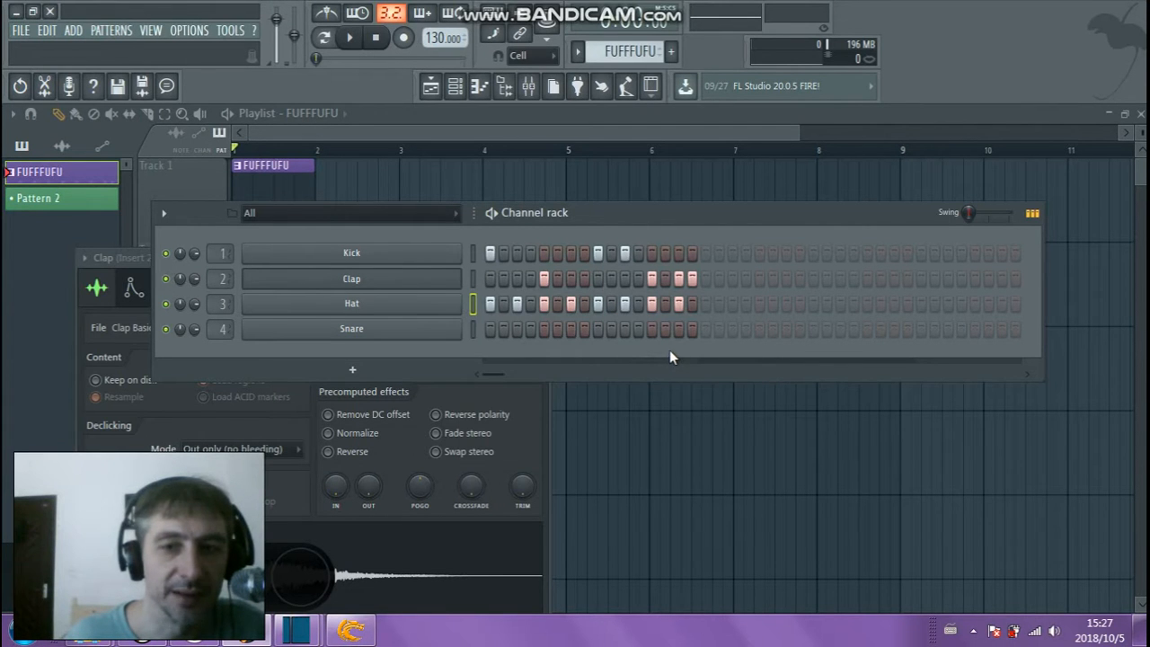
pyautogui.click(355, 37)
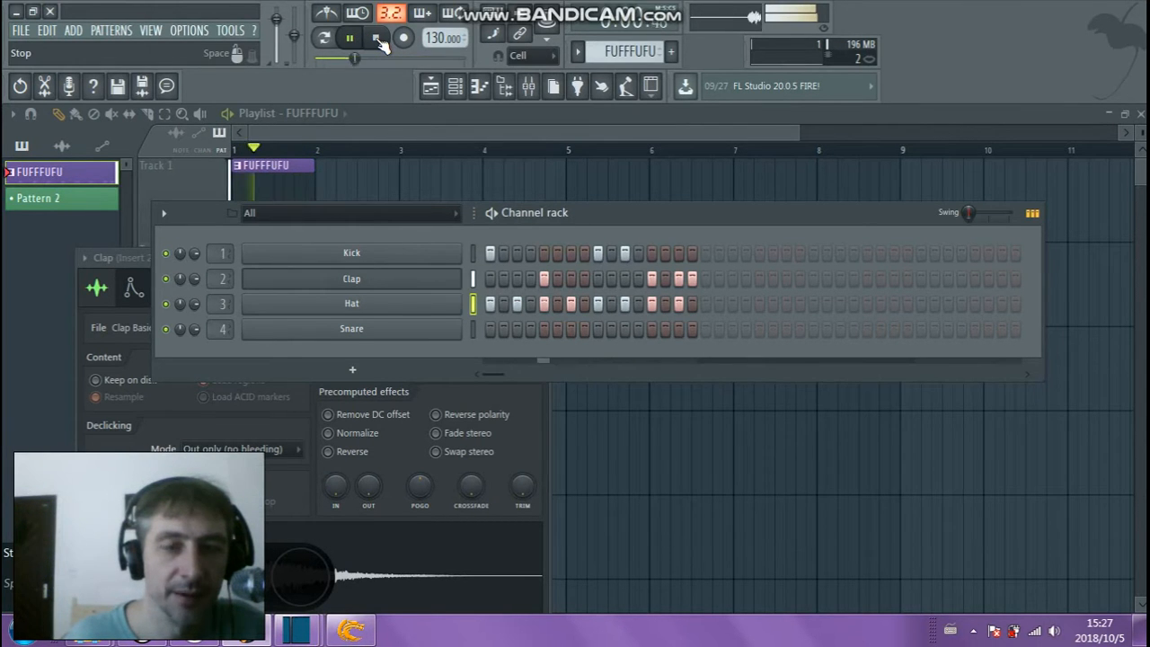
pyautogui.click(378, 40)
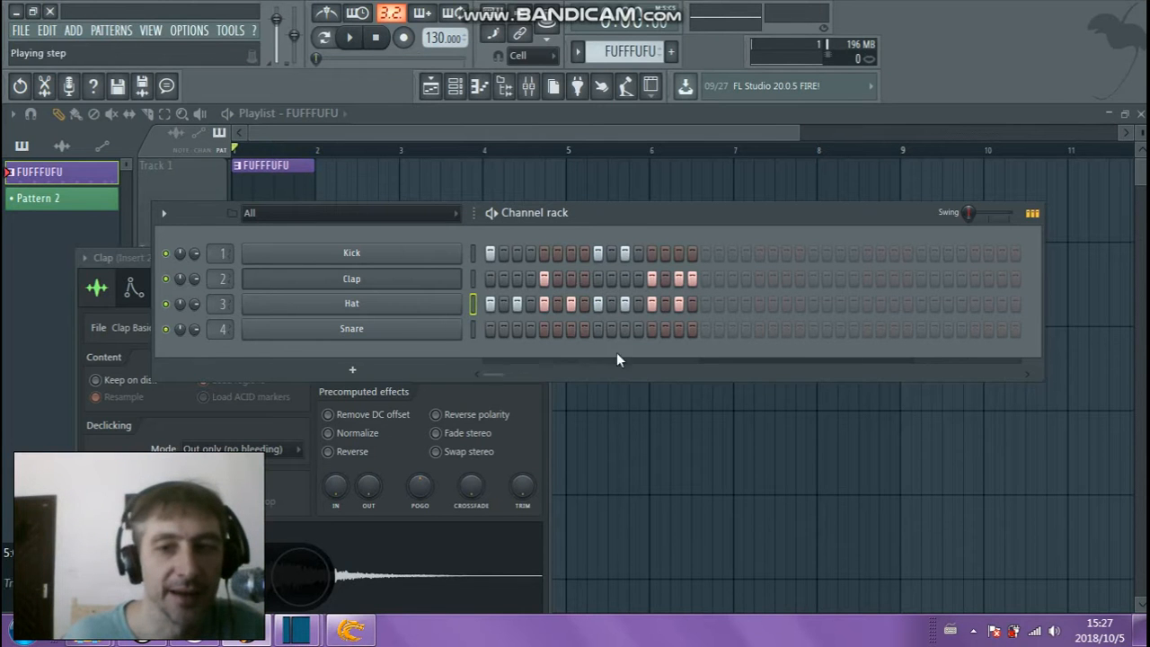
# Add Snare hits on steps 9 to 12, play the pattern and stop it
pyautogui.click(597, 330)
pyautogui.click(611, 330)
pyautogui.click(625, 330)
pyautogui.click(638, 329)
pyautogui.click(351, 37)
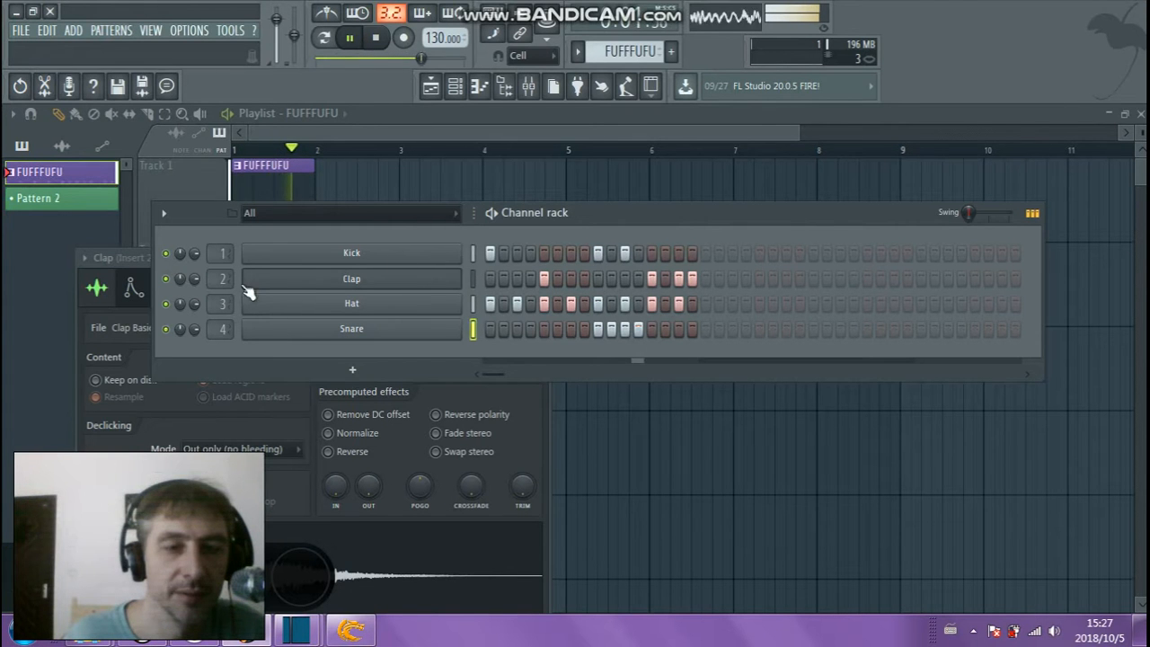
pyautogui.click(375, 39)
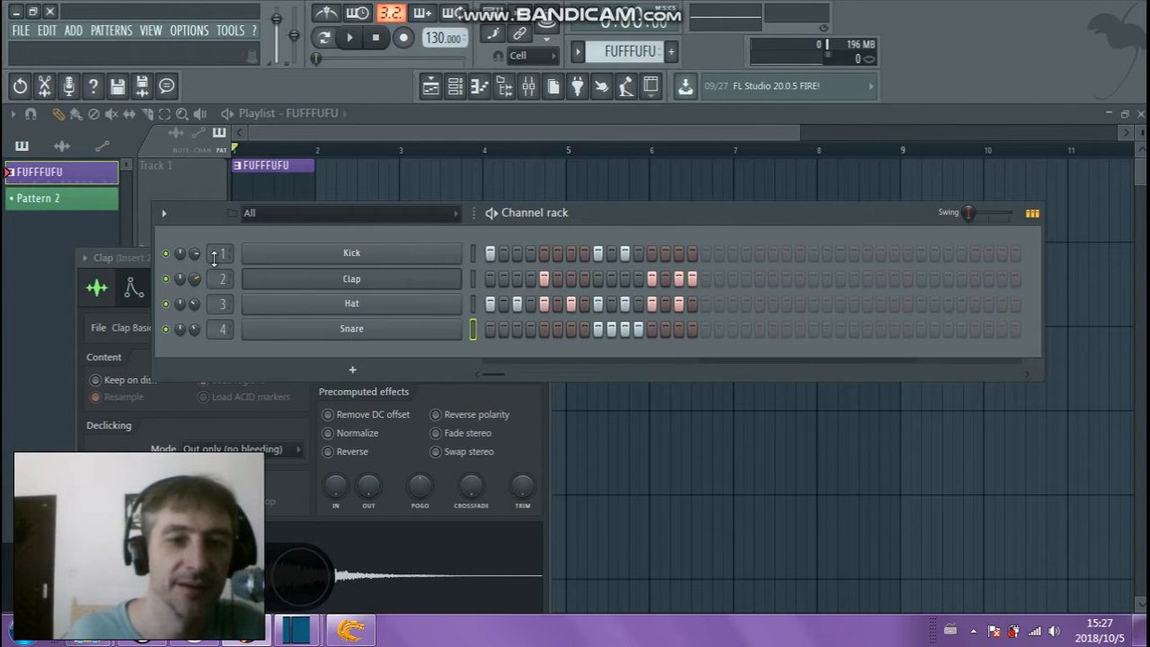
# Play the pattern while turning down the volumes of the Kick, Clap, Hat and Snare channels, and stop playback
pyautogui.click(351, 38)
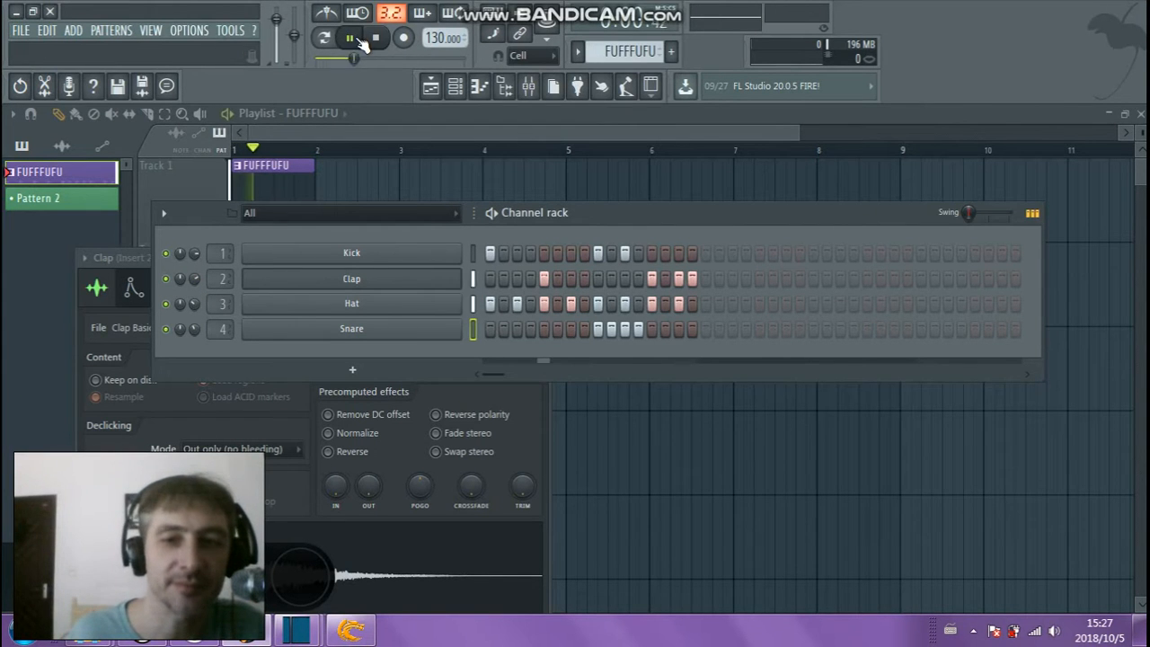
pyautogui.moveTo(194, 258); pyautogui.dragTo(195, 373)
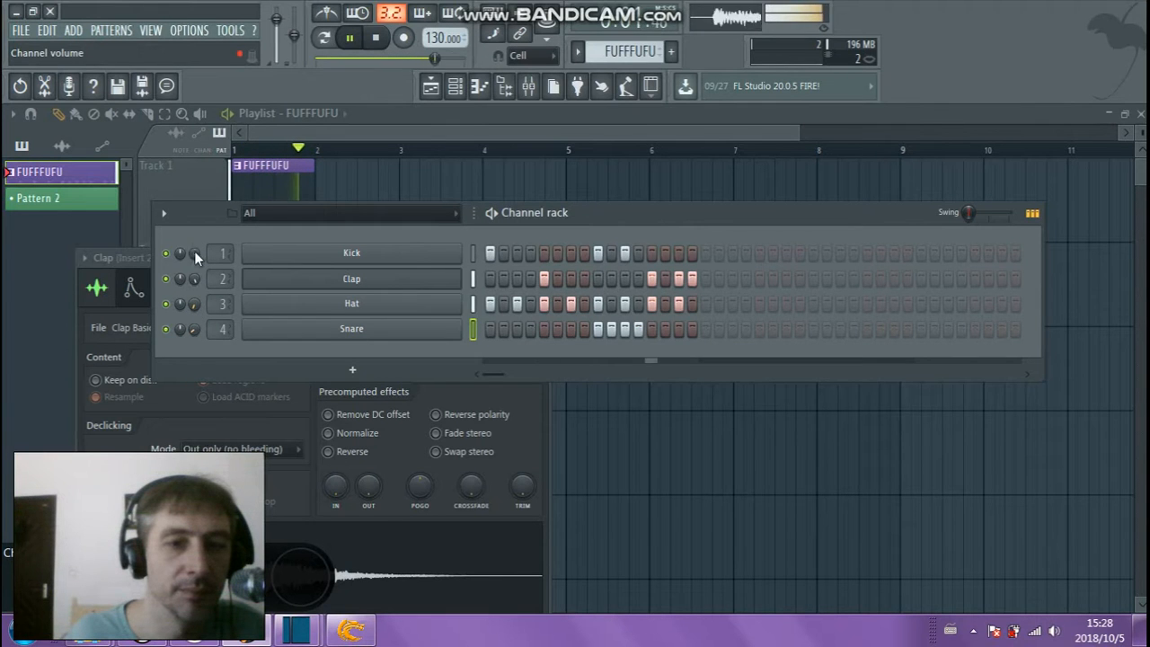
pyautogui.click(376, 38)
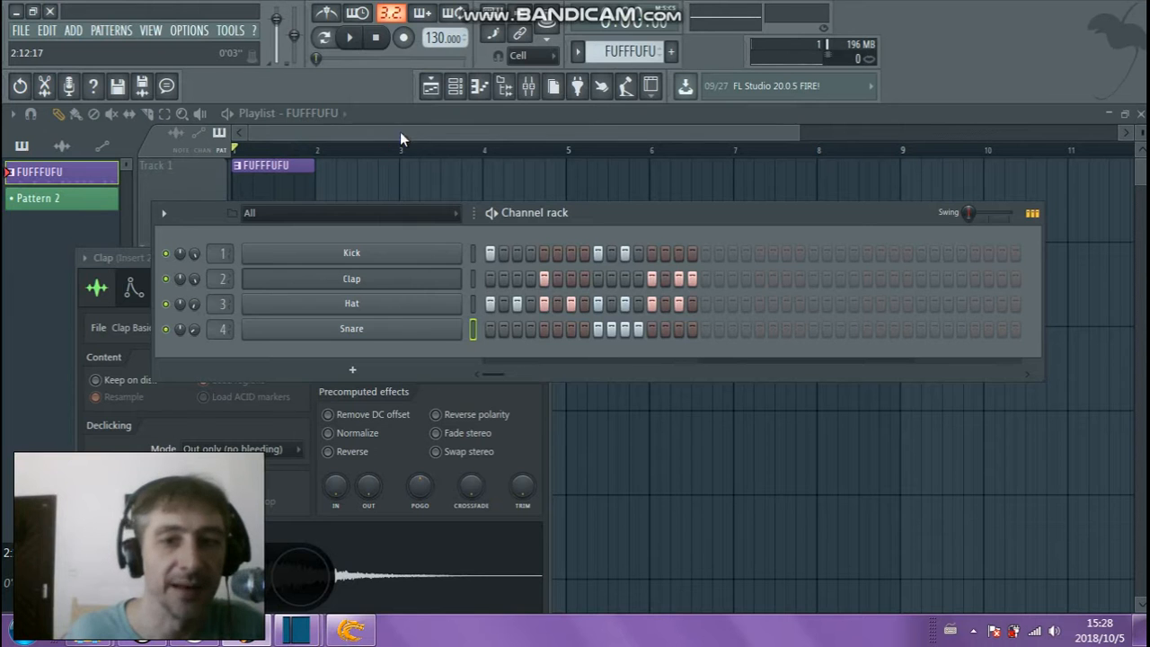
# Bring the playlist forward and slice the FUFFFUFU clip on Track 1 in half at the middle of bar 1
pyautogui.click(449, 137)
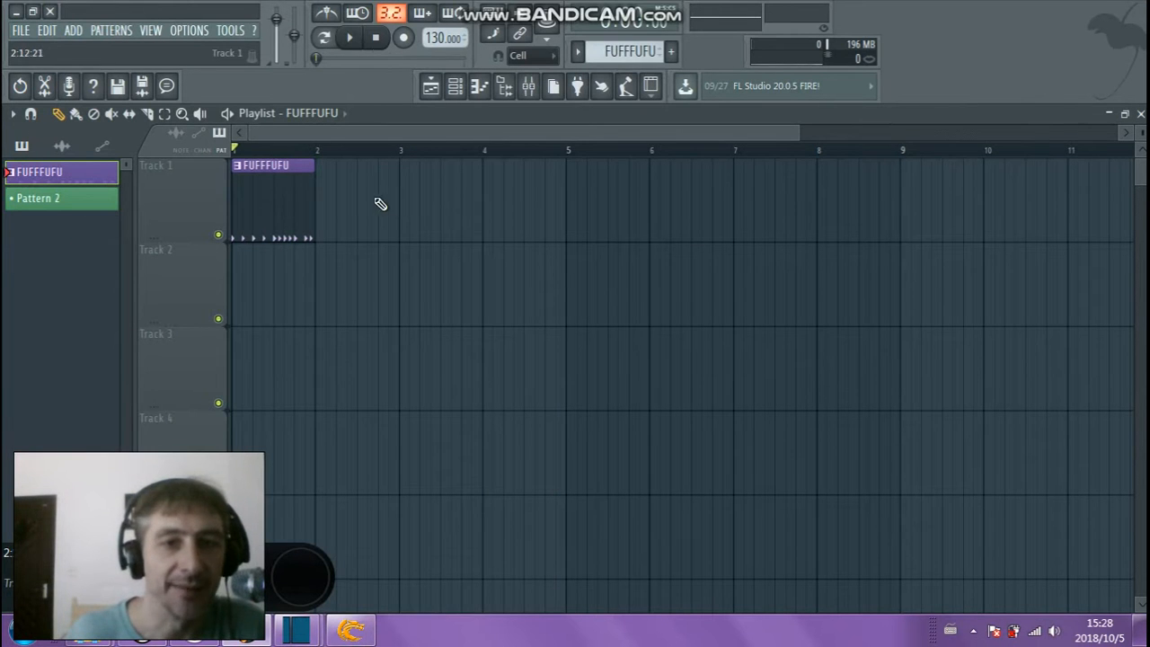
pyautogui.moveTo(278, 164); pyautogui.dragTo(226, 191)
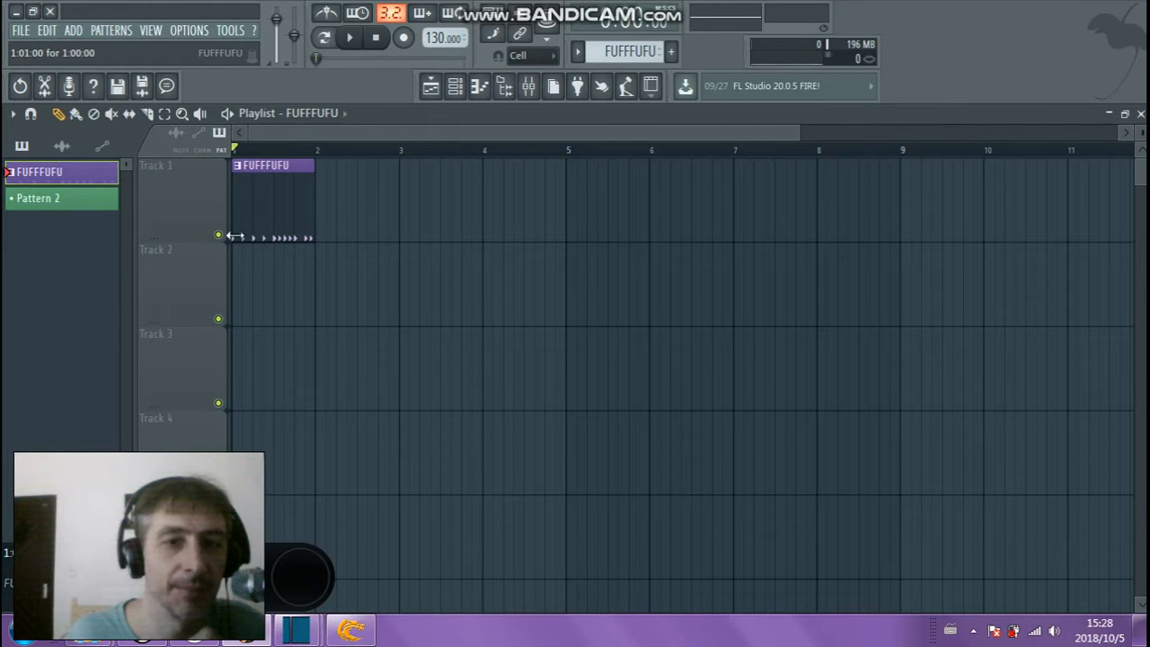
pyautogui.moveTo(796, 131); pyautogui.dragTo(494, 132)
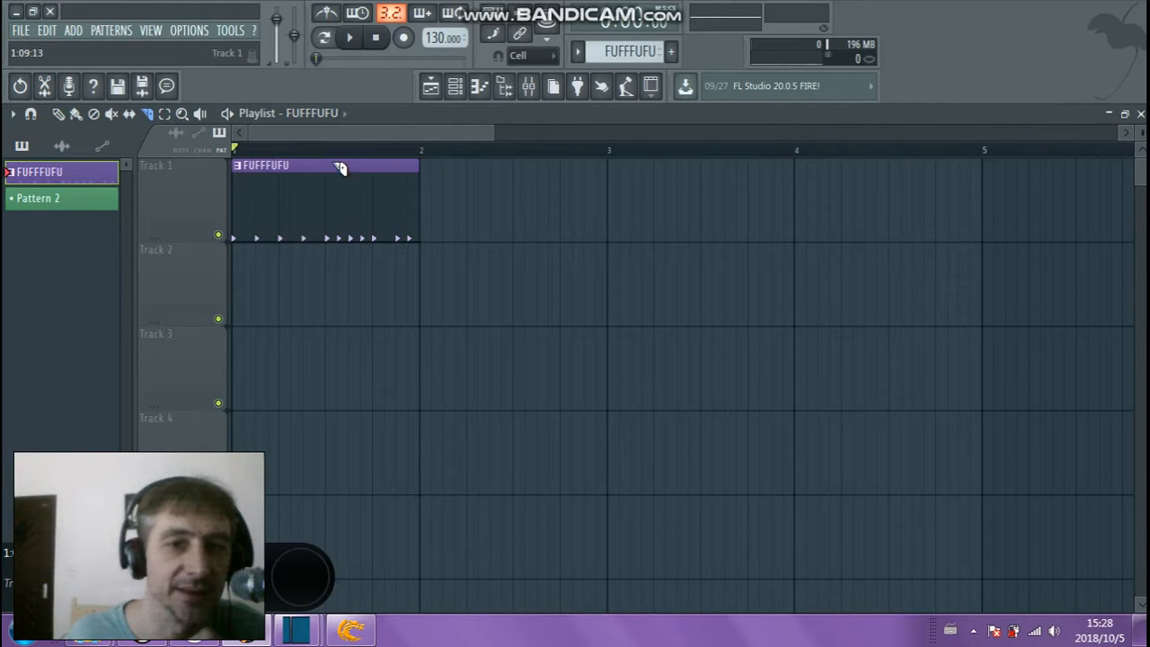
pyautogui.moveTo(332, 232)
pyautogui.mouseDown()
pyautogui.moveTo(342, 272)
pyautogui.moveTo(321, 279)
pyautogui.moveTo(335, 281)
pyautogui.mouseUp()
# Move the clip's second half to 2:09 on Track 1 and add half-bar FUFFFUFU clips at 1:09, 2:01 and 3:01
pyautogui.click(57, 114)
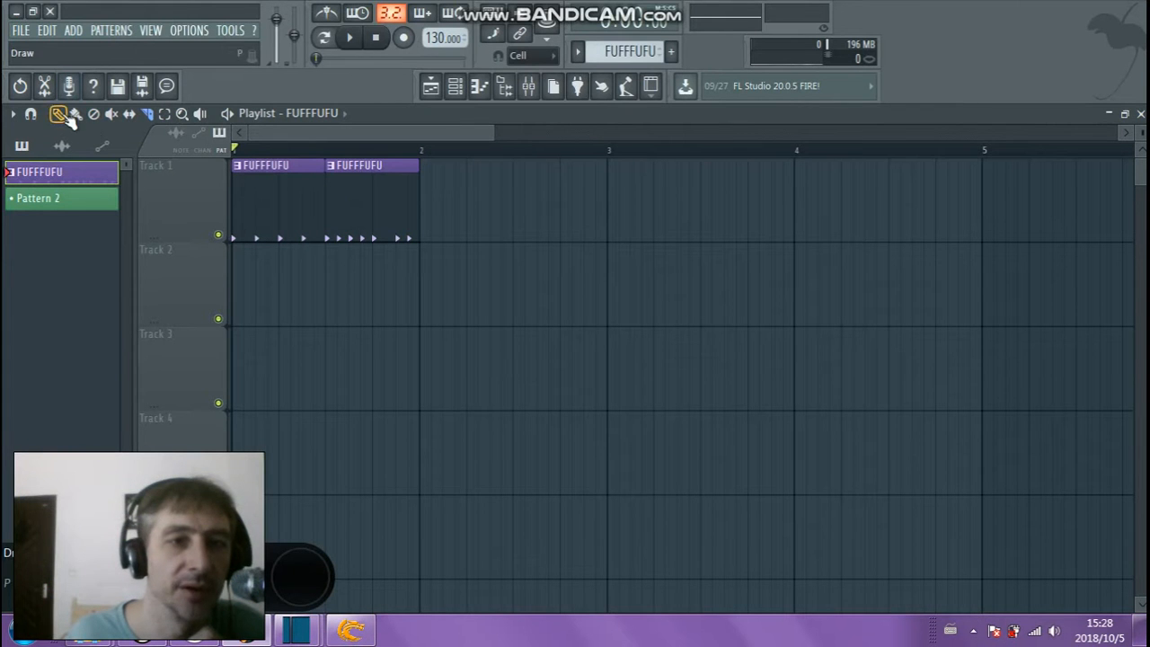
pyautogui.moveTo(382, 213)
pyautogui.mouseDown()
pyautogui.moveTo(573, 214)
pyautogui.moveTo(542, 216)
pyautogui.mouseUp()
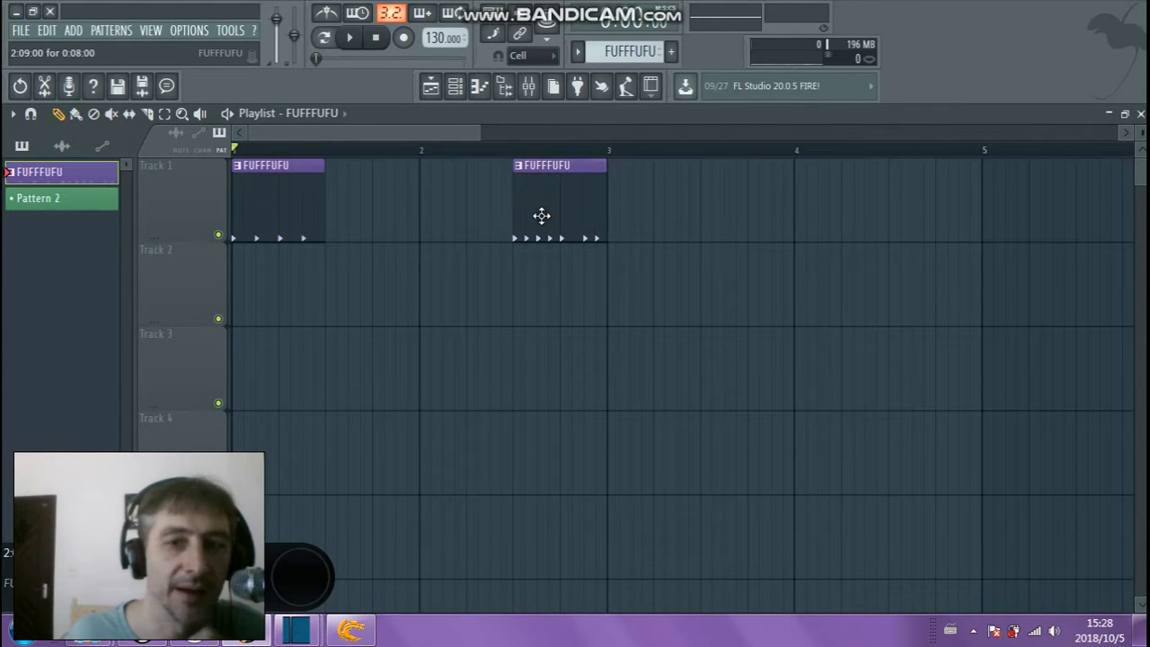
pyautogui.click(345, 226)
pyautogui.moveTo(368, 224); pyautogui.dragTo(357, 224)
pyautogui.click(421, 221)
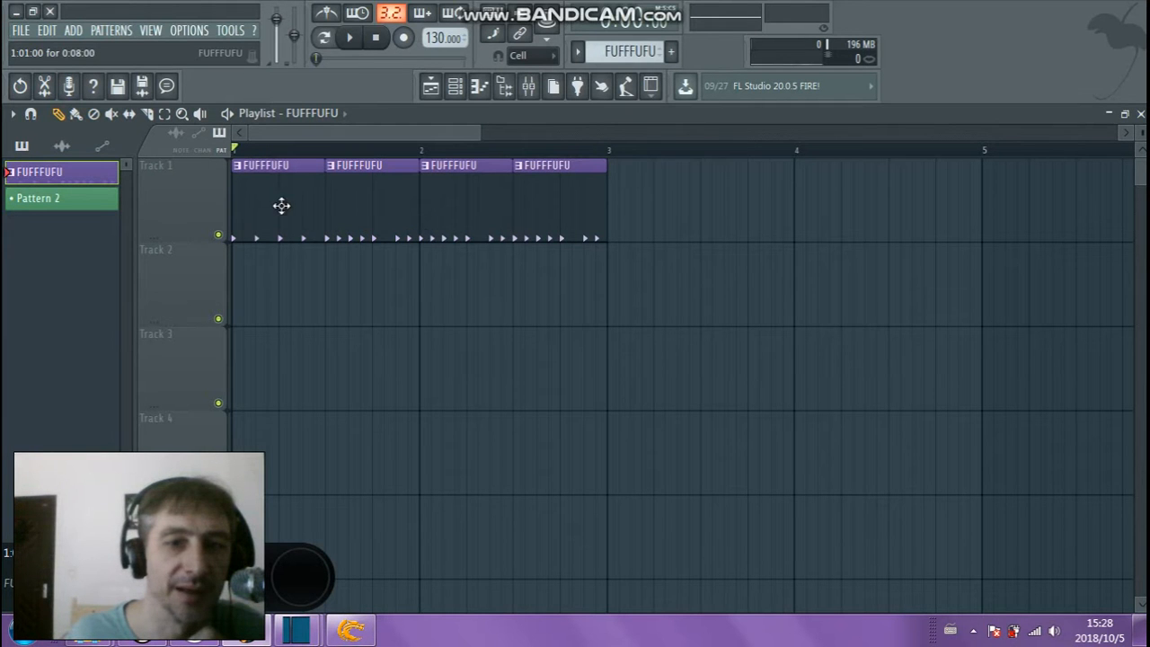
pyautogui.click(625, 227)
pyautogui.moveTo(649, 221); pyautogui.dragTo(640, 218)
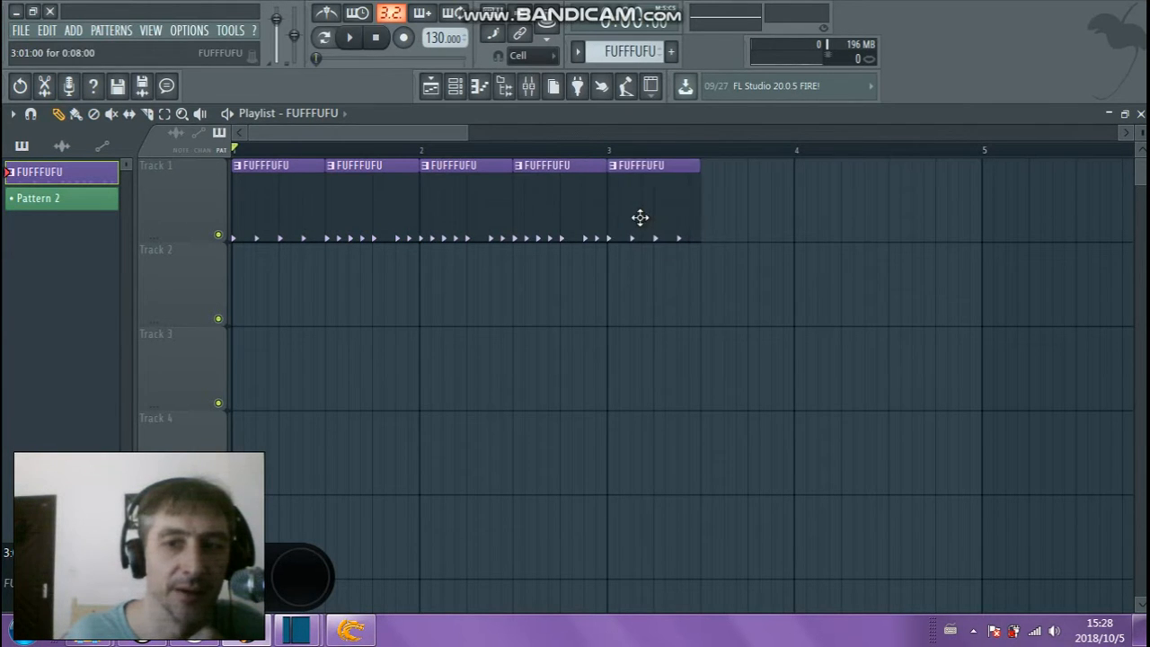
pyautogui.rightClick(613, 168)
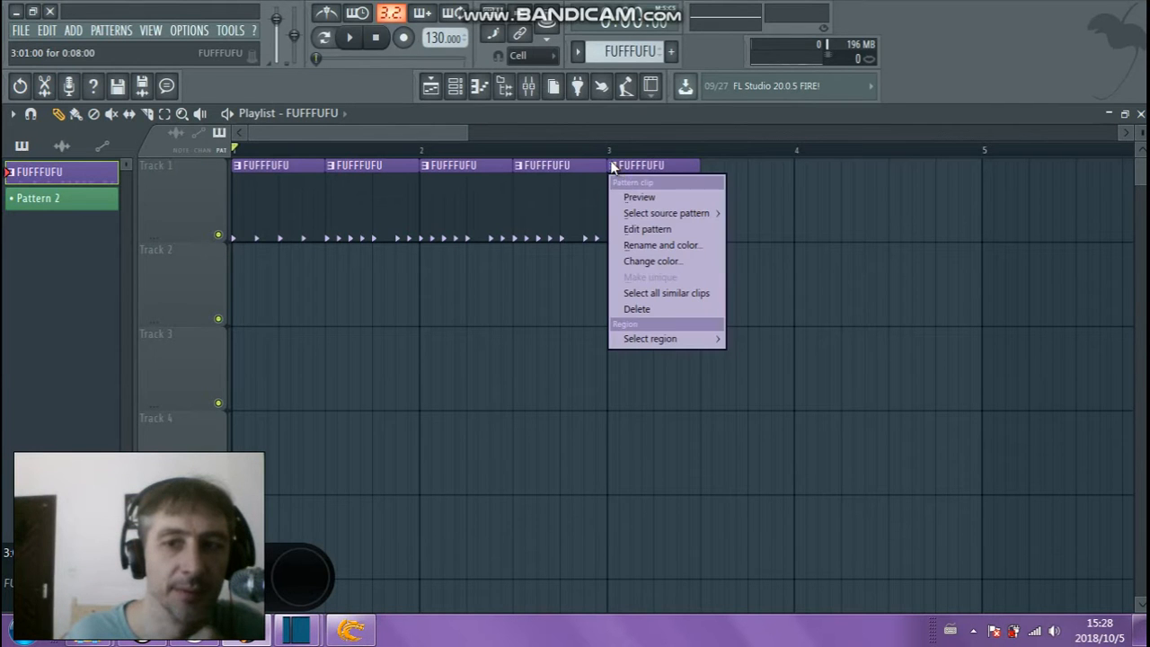
pyautogui.click(430, 128)
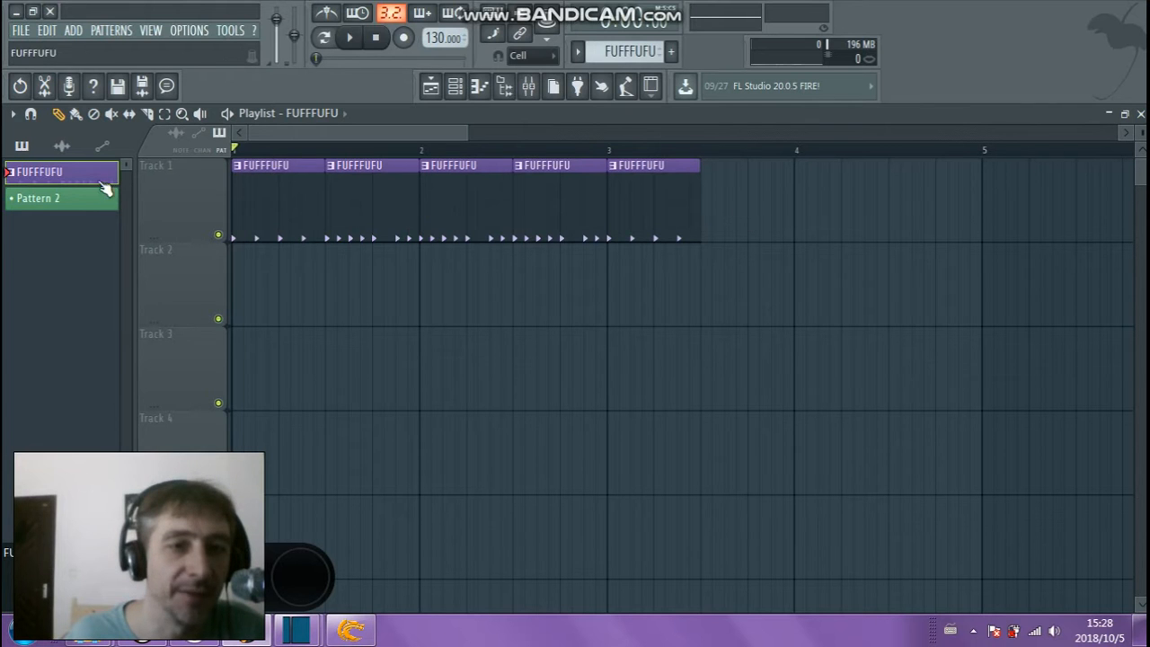
# Place two Pattern 2 clips on Track 2 and delete both of them
pyautogui.click(76, 205)
pyautogui.click(269, 286)
pyautogui.click(590, 301)
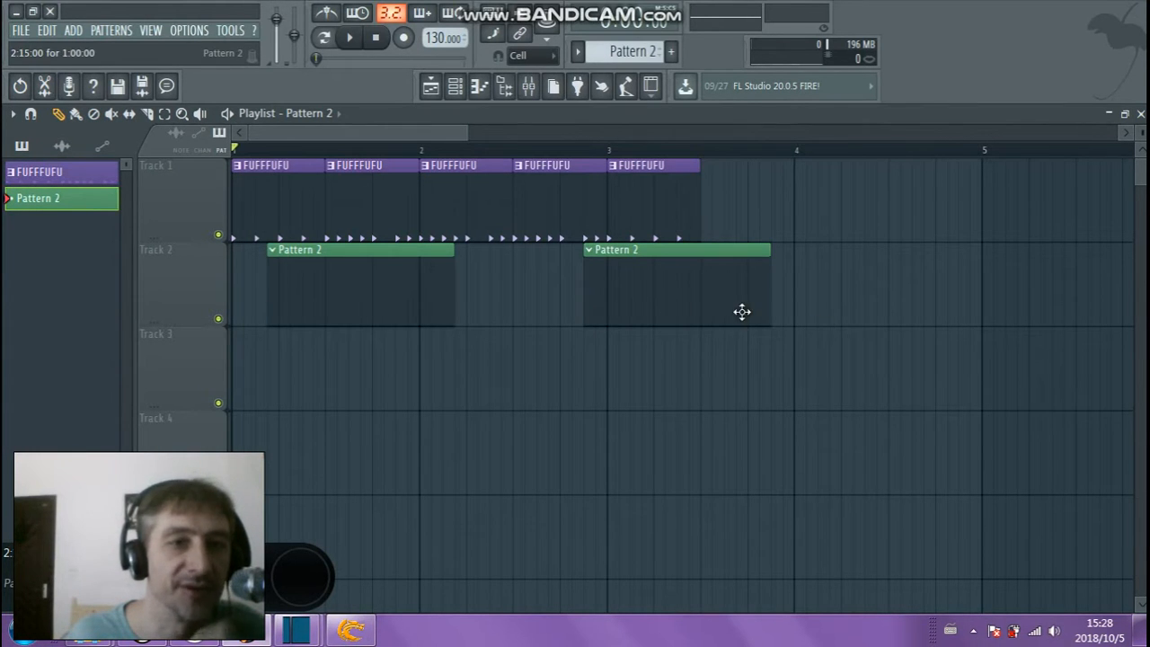
pyautogui.rightClick(736, 308)
pyautogui.rightClick(296, 303)
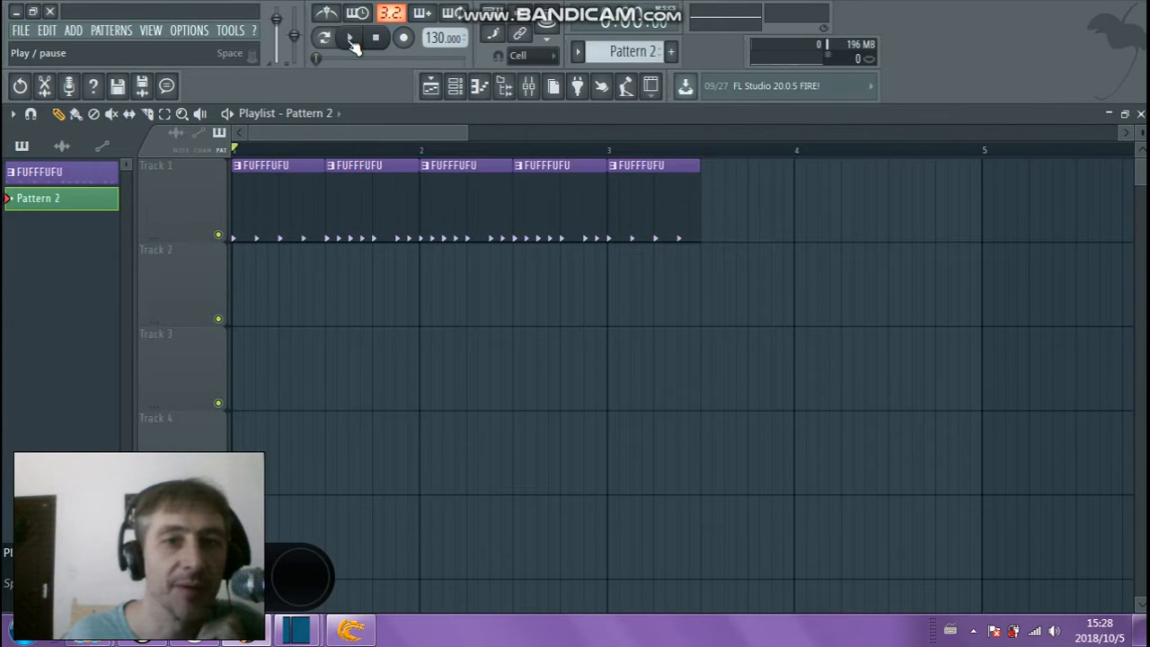
# Play the arrangement briefly, stop it and move the playhead to just before bar 3
pyautogui.click(351, 39)
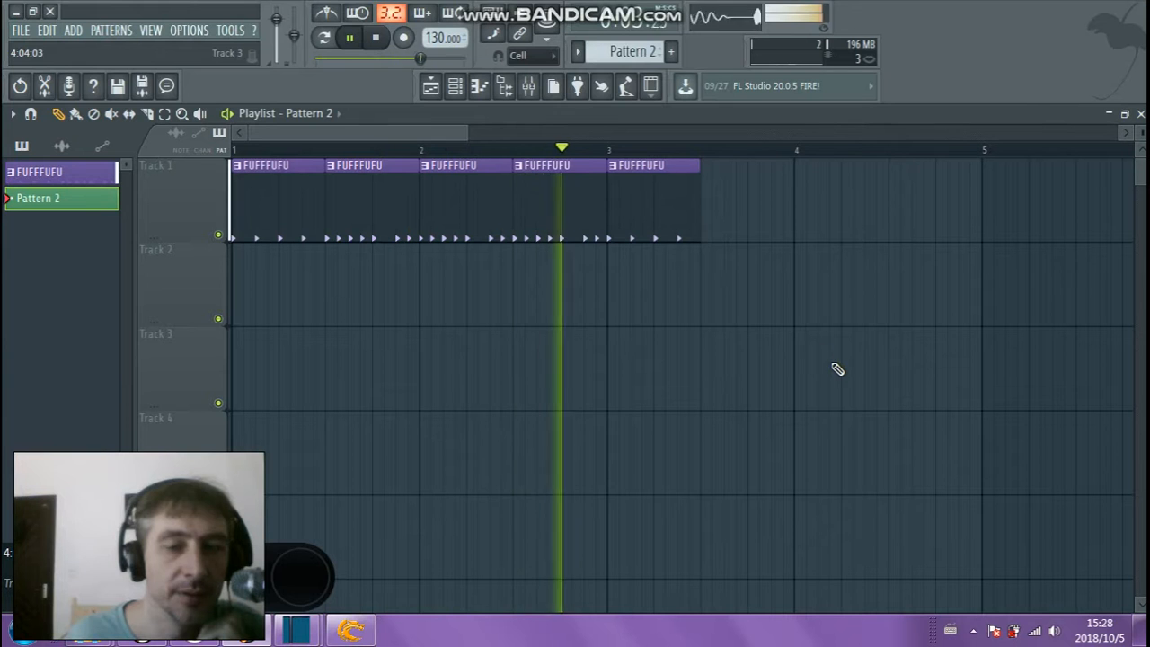
pyautogui.press('space')
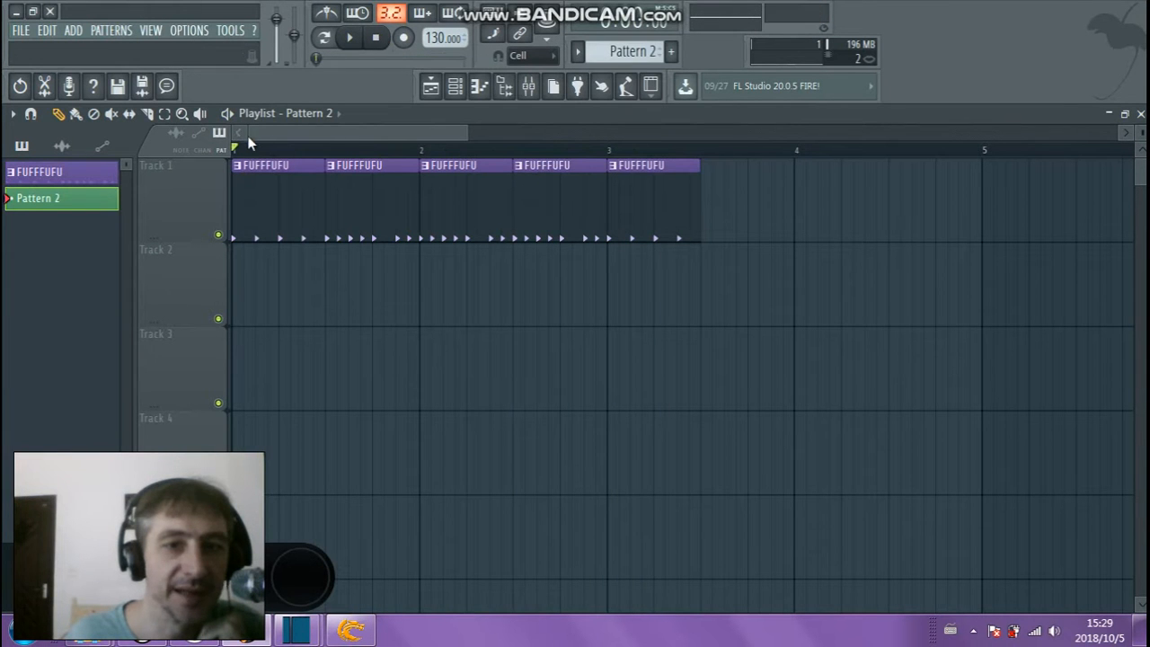
pyautogui.moveTo(398, 149); pyautogui.dragTo(598, 156)
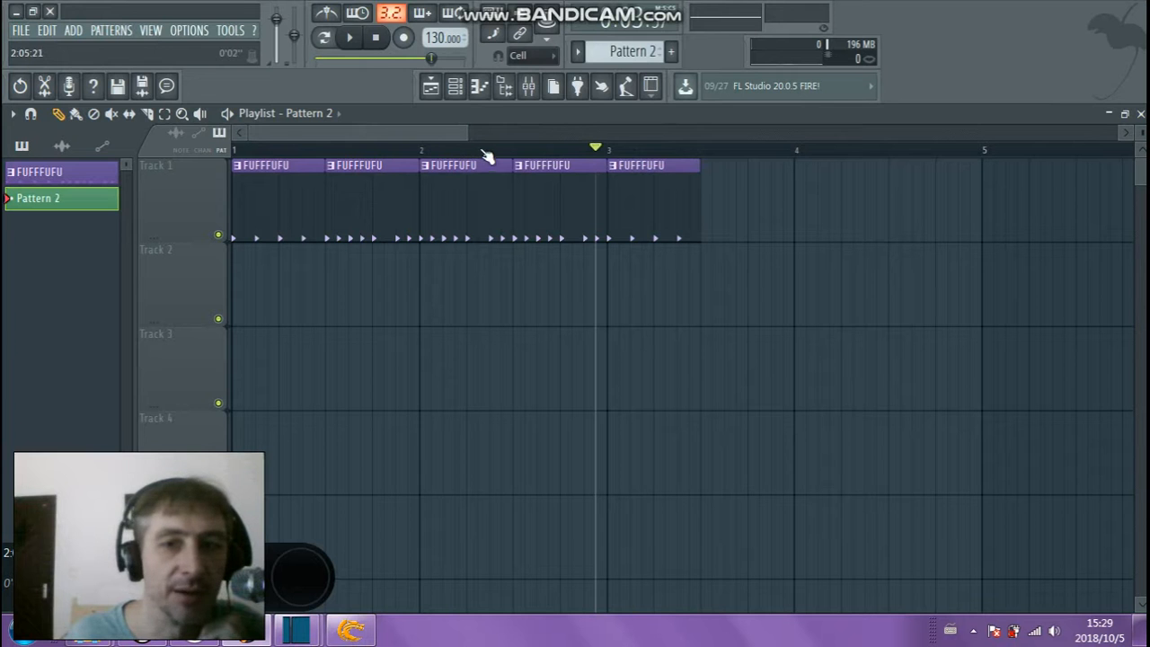
# Add another half-bar FUFFFUFU clip at 3:09 on Track 1, play the arrangement from the start and stop it
pyautogui.click(671, 194)
pyautogui.click(708, 230)
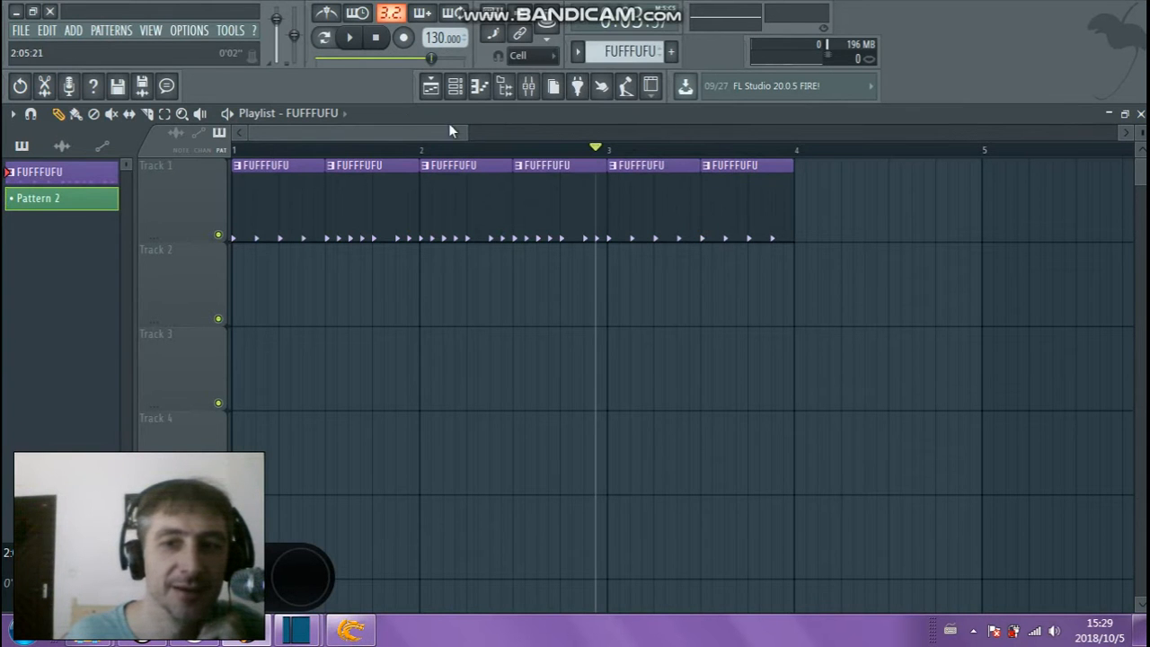
pyautogui.click(236, 150)
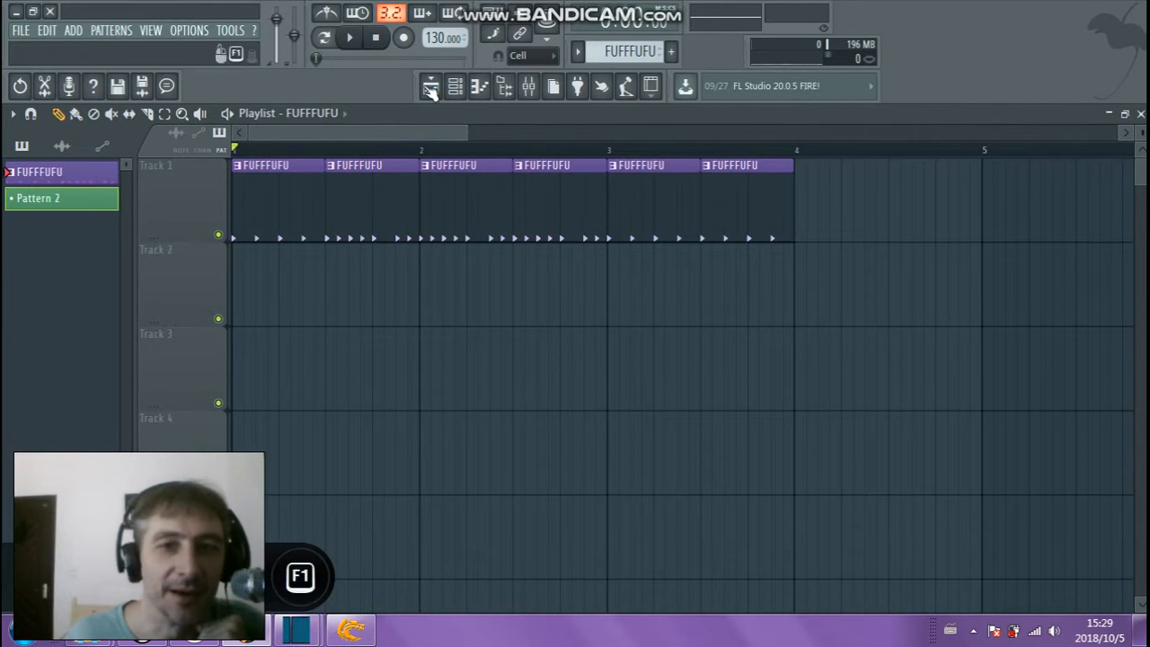
pyautogui.click(350, 37)
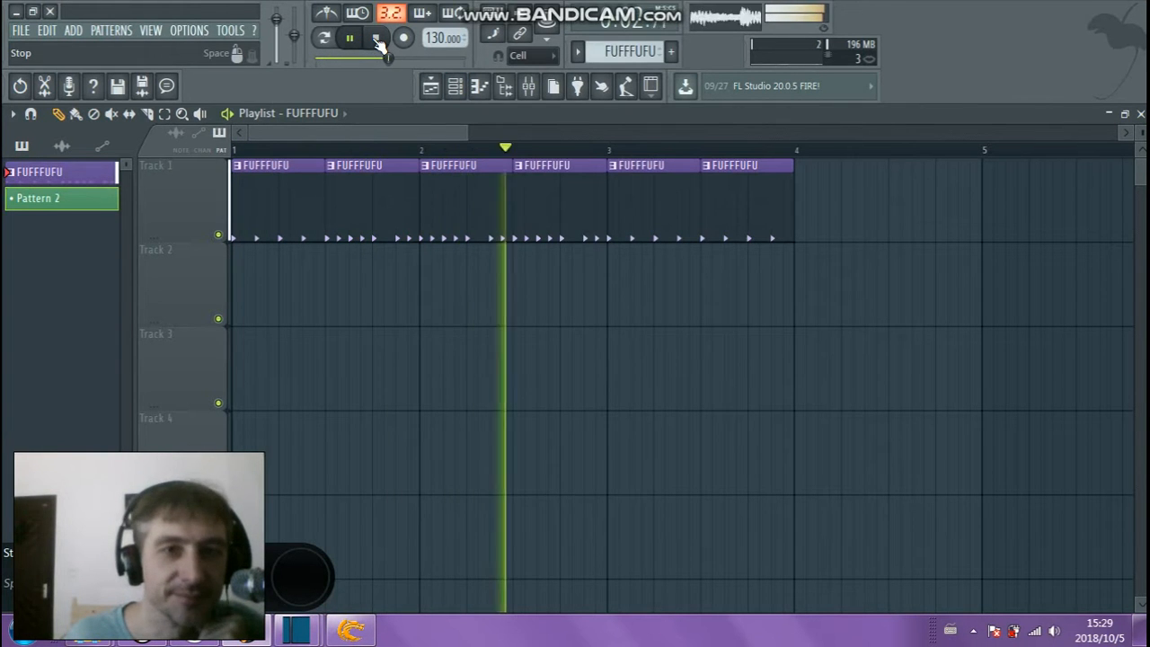
pyautogui.click(379, 40)
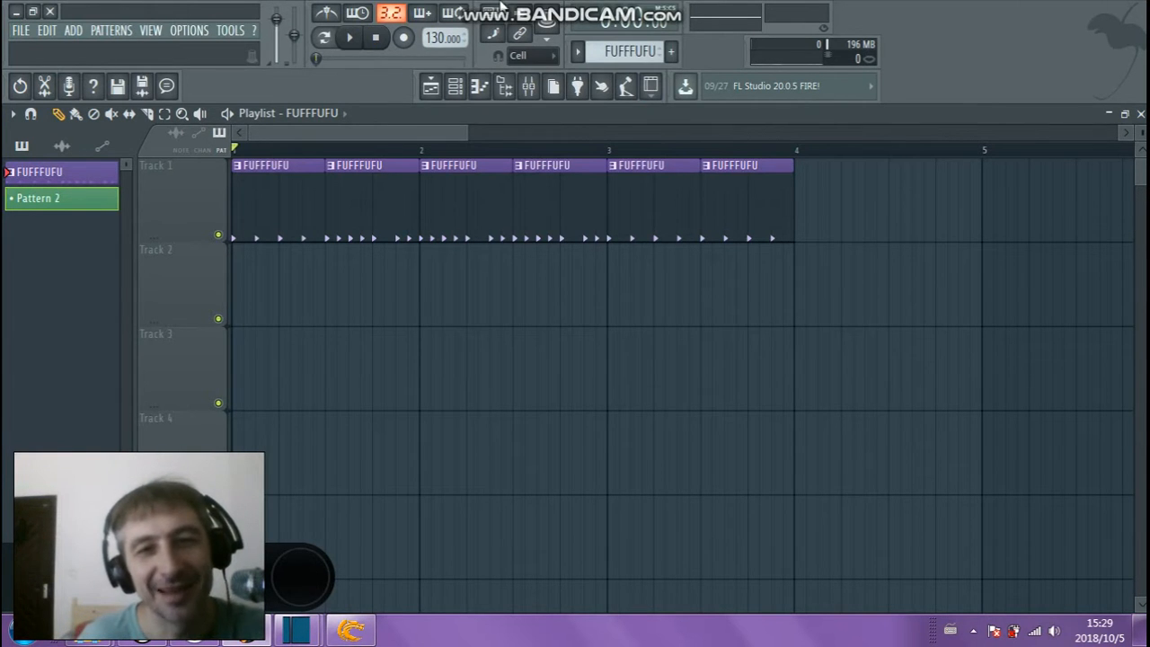
# Open the Kick piano roll from the second clip on Track 1, view the channel rack and piano roll, and return to the playlist
pyautogui.moveTo(497, 7)
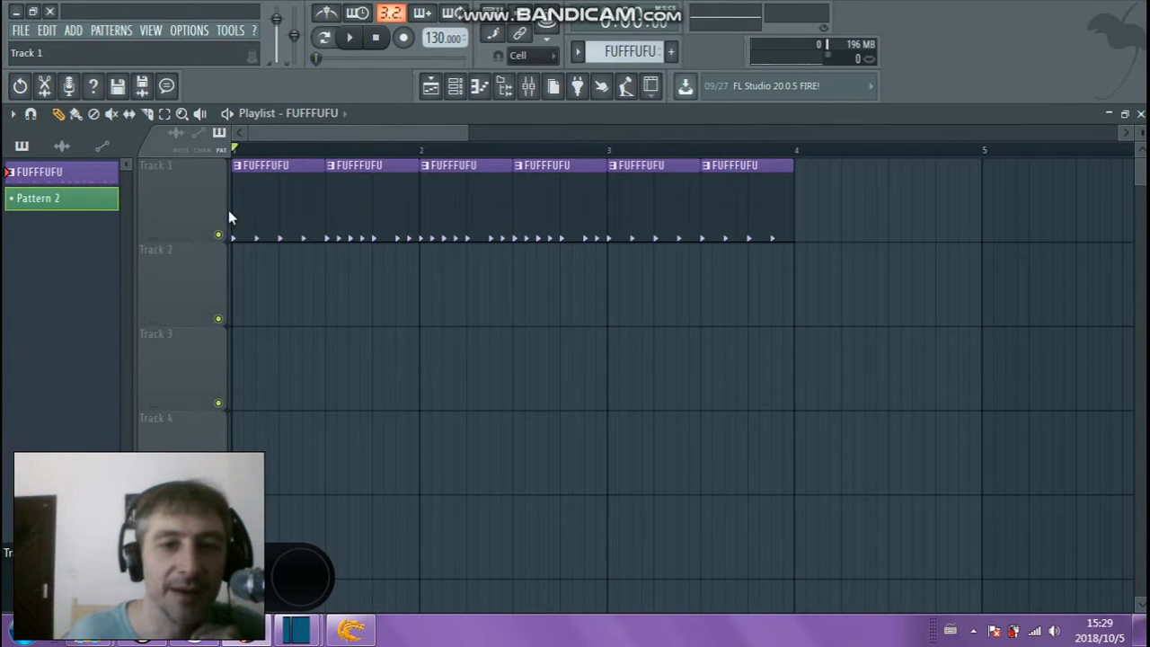
pyautogui.doubleClick(344, 208)
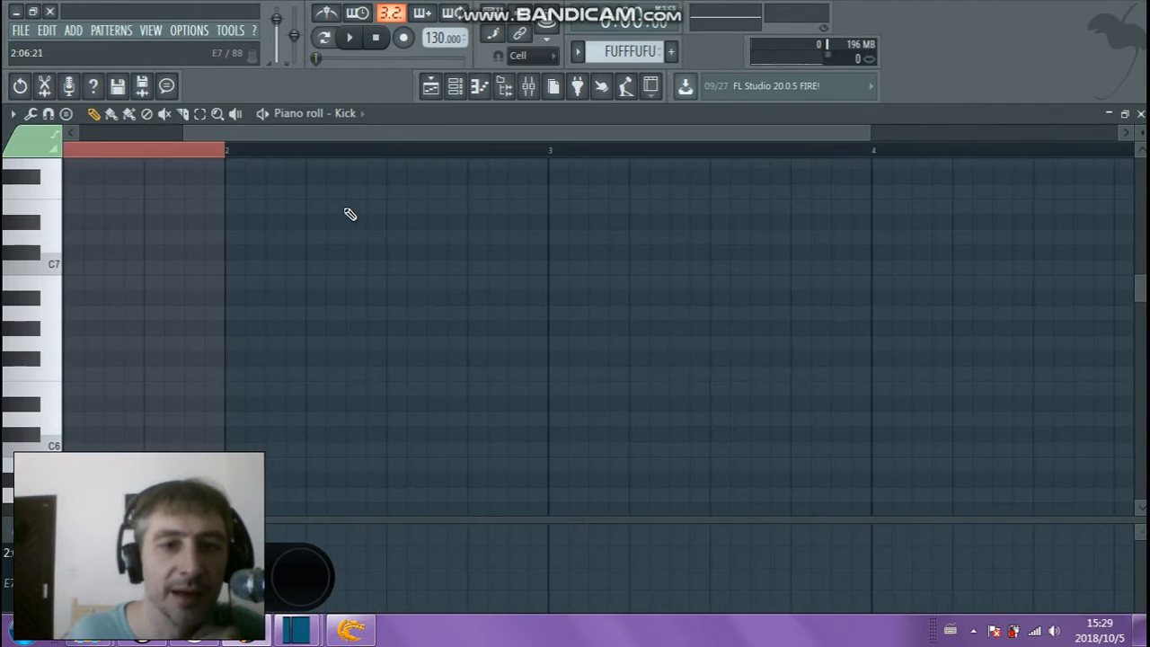
pyautogui.click(431, 86)
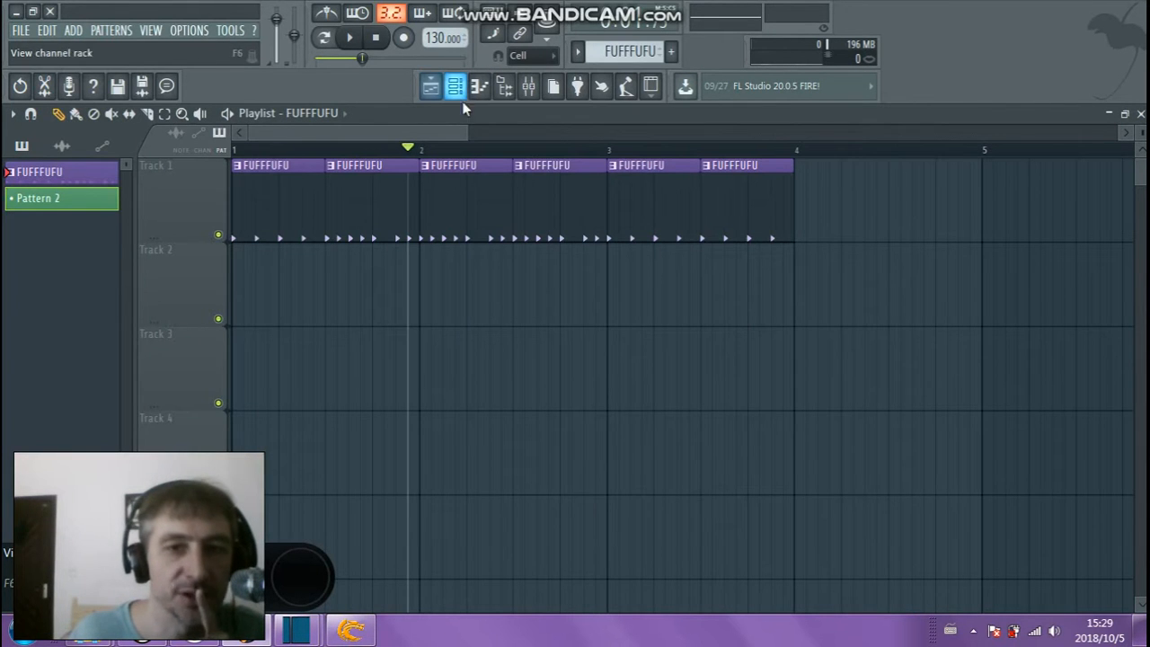
pyautogui.click(455, 87)
pyautogui.click(455, 87)
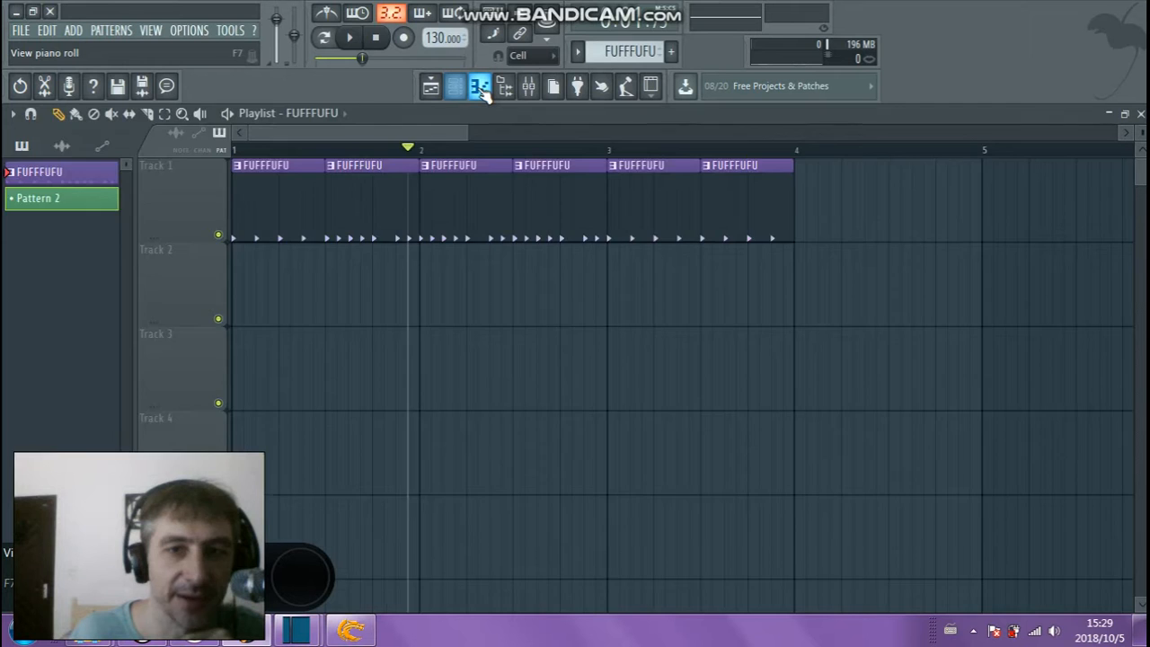
pyautogui.click(481, 87)
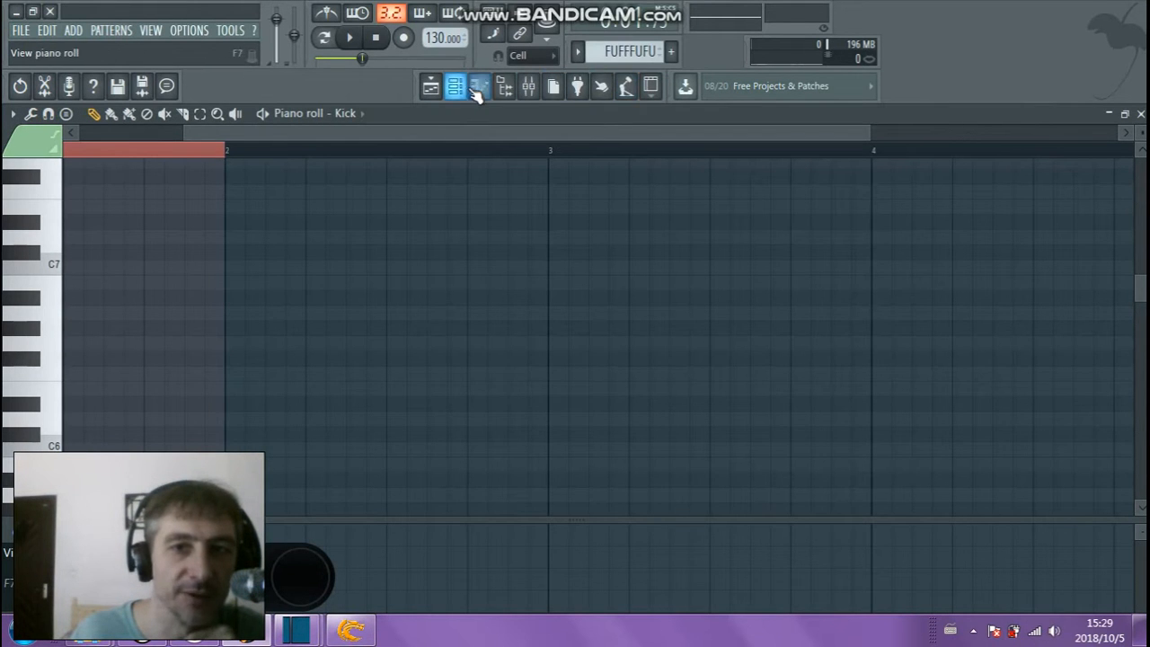
pyautogui.click(476, 85)
pyautogui.press('F1')
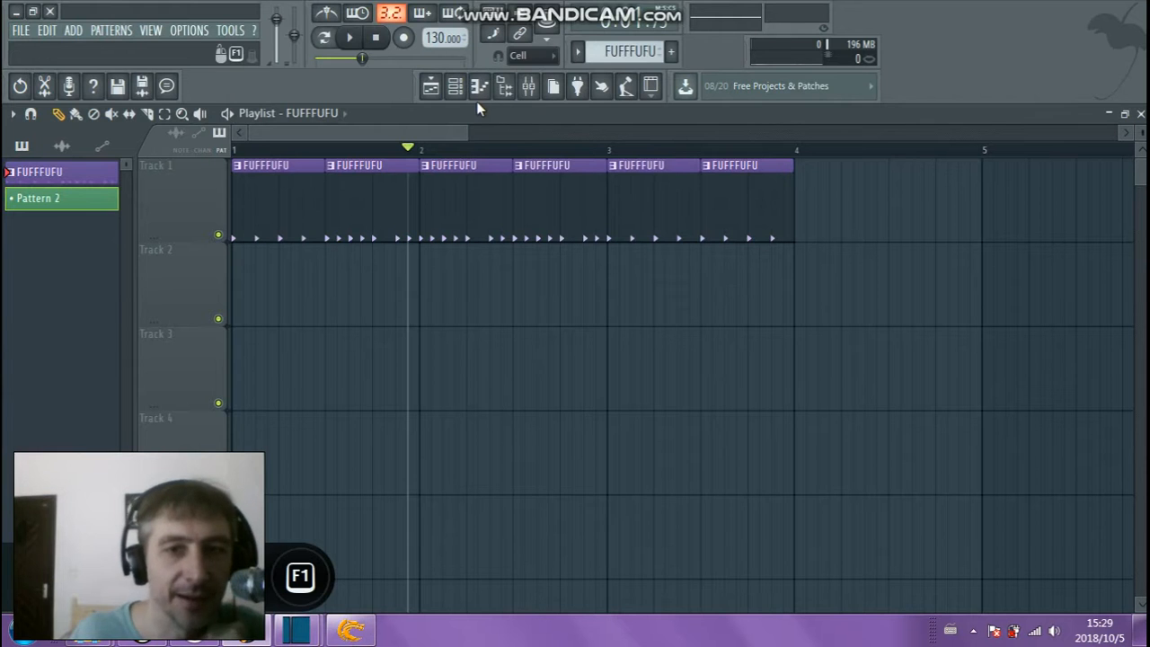
# Try several playhead positions on the playlist timeline, set it to 1:09, play the arrangement from there and stop it
pyautogui.moveTo(390, 185); pyautogui.dragTo(369, 167)
pyautogui.click(329, 149)
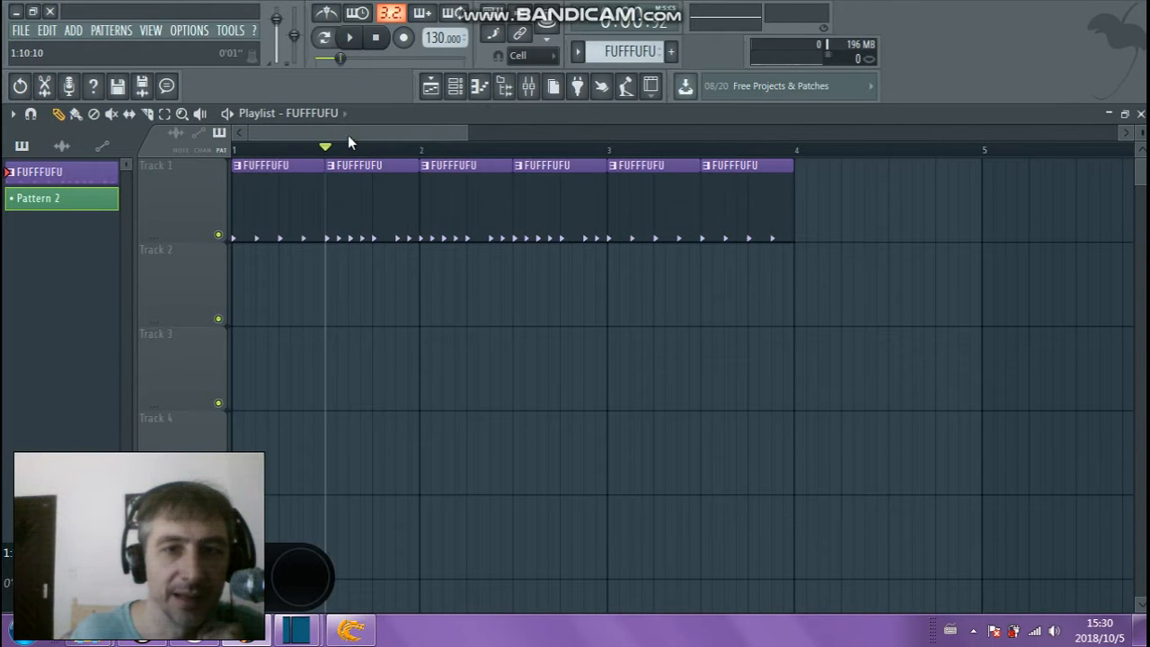
pyautogui.click(397, 149)
pyautogui.moveTo(506, 151); pyautogui.dragTo(586, 149)
pyautogui.click(388, 151)
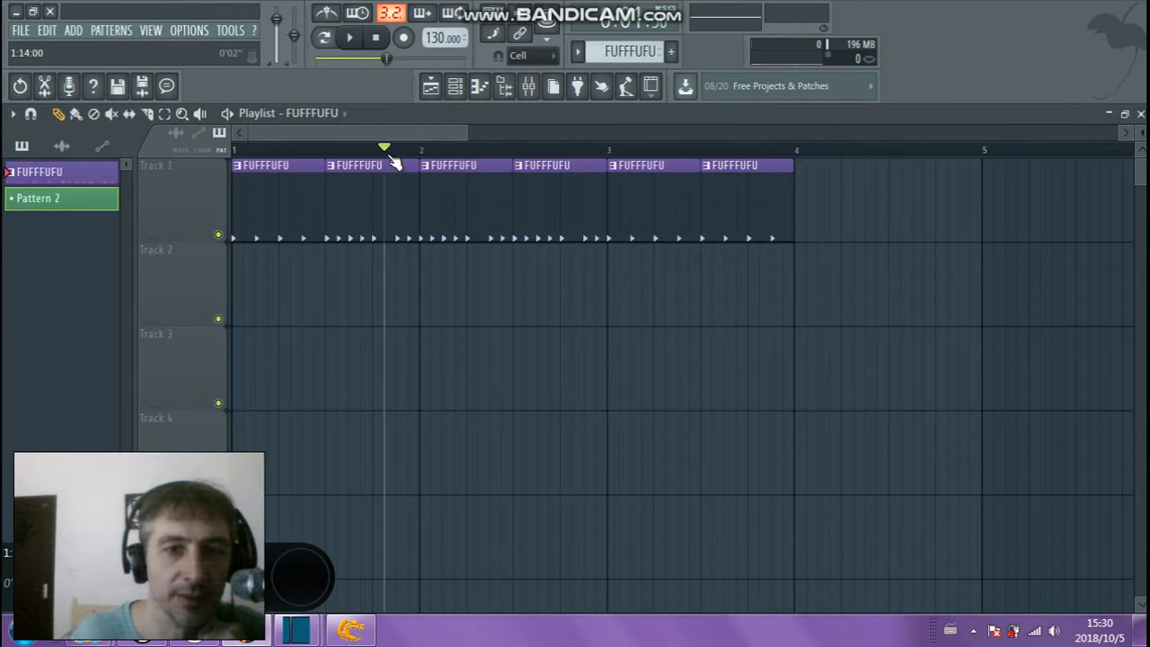
pyautogui.click(331, 149)
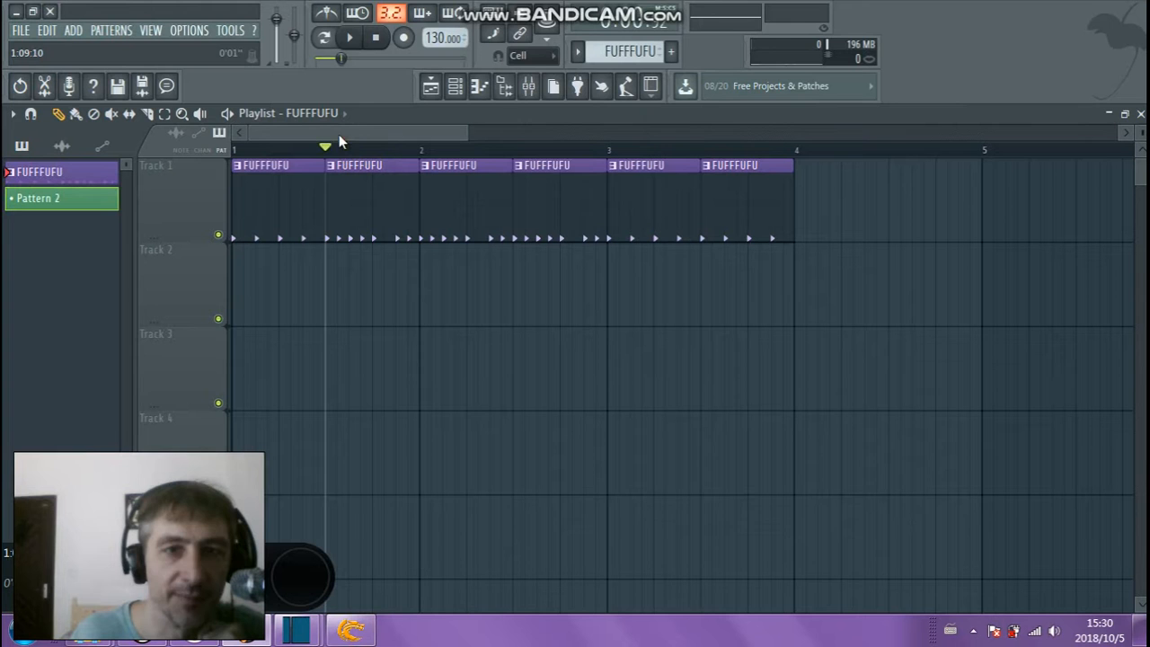
pyautogui.click(350, 38)
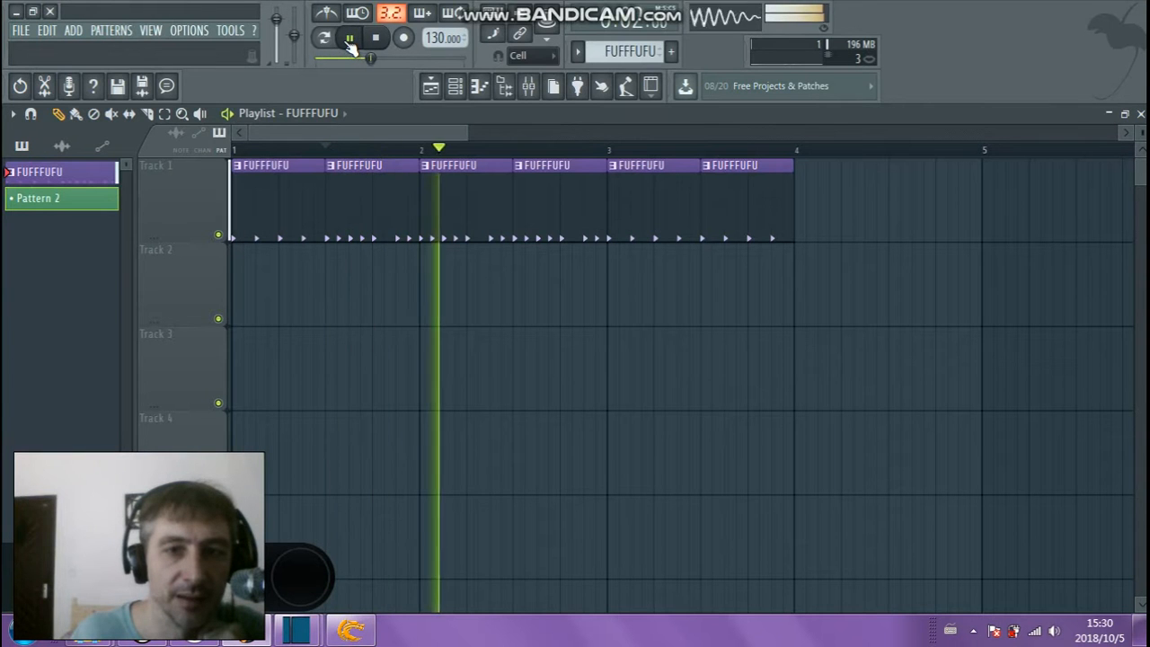
pyautogui.click(375, 38)
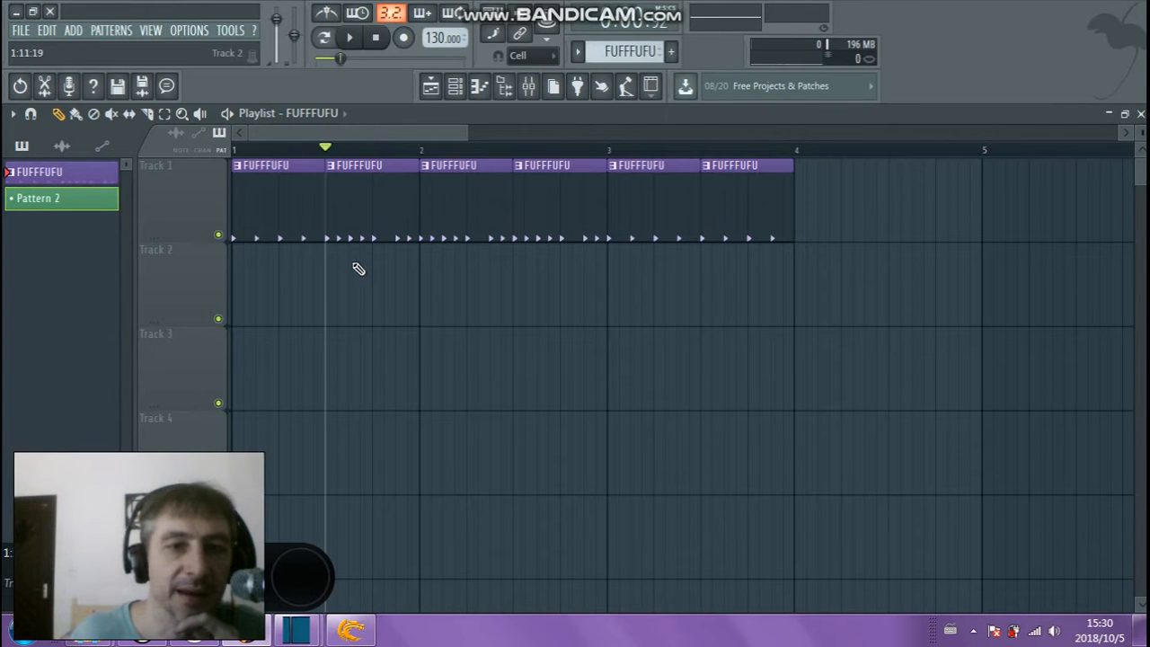
# Show the channel rack, delete the Snare channel and confirm the deletion
pyautogui.click(456, 88)
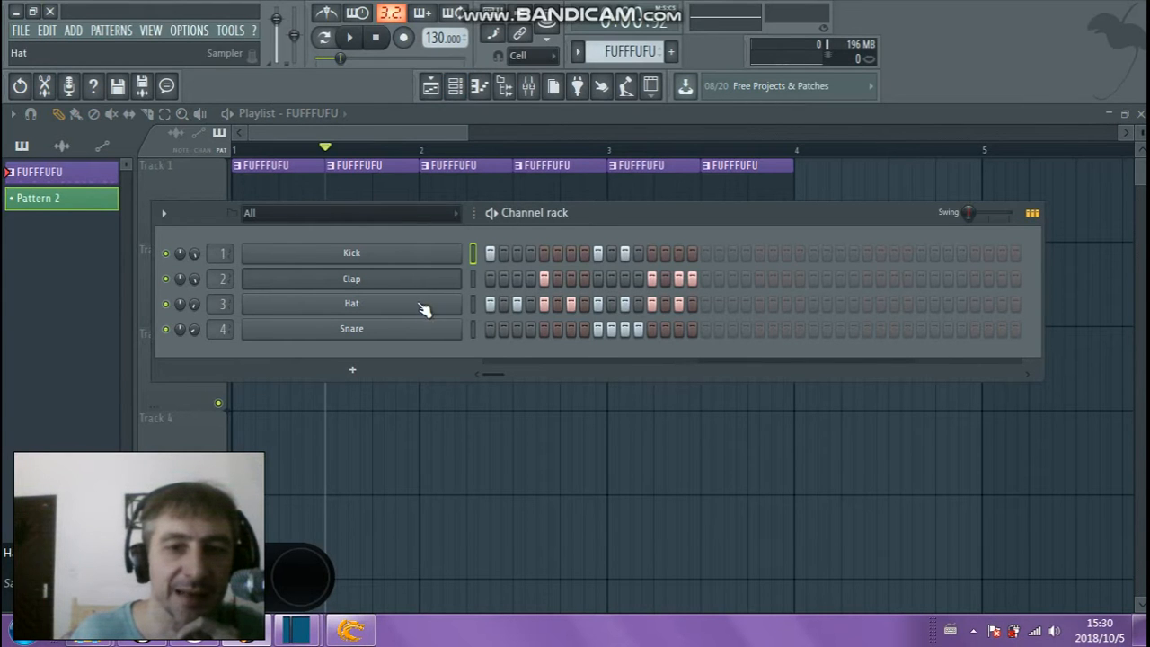
pyautogui.rightClick(387, 332)
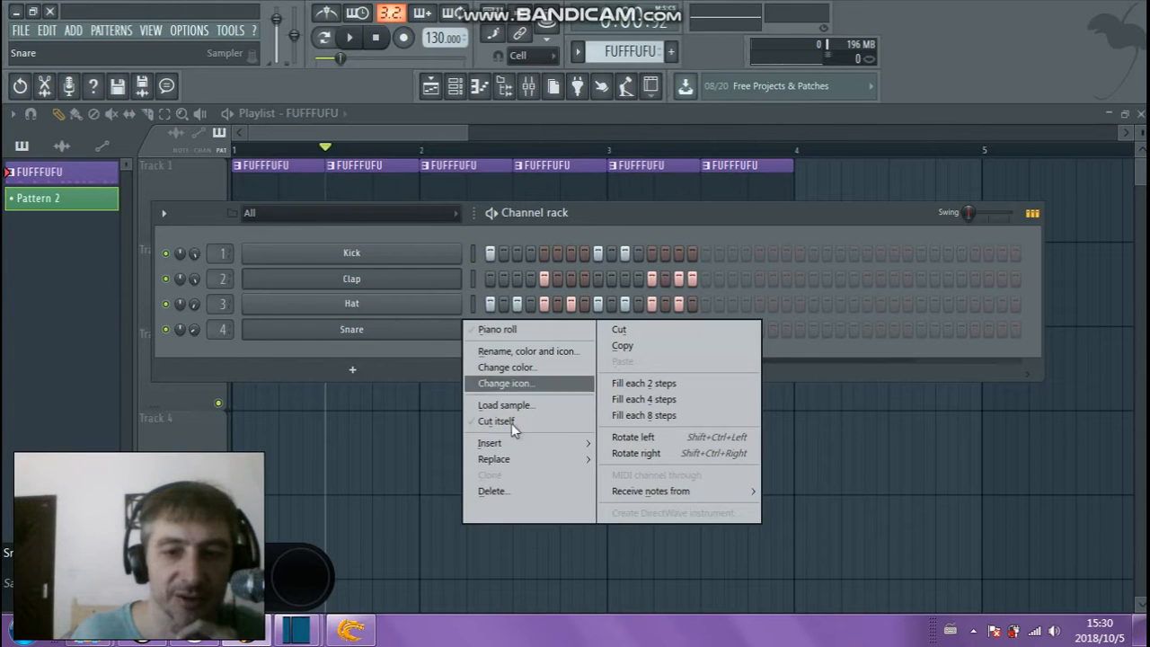
pyautogui.click(511, 490)
pyautogui.click(661, 359)
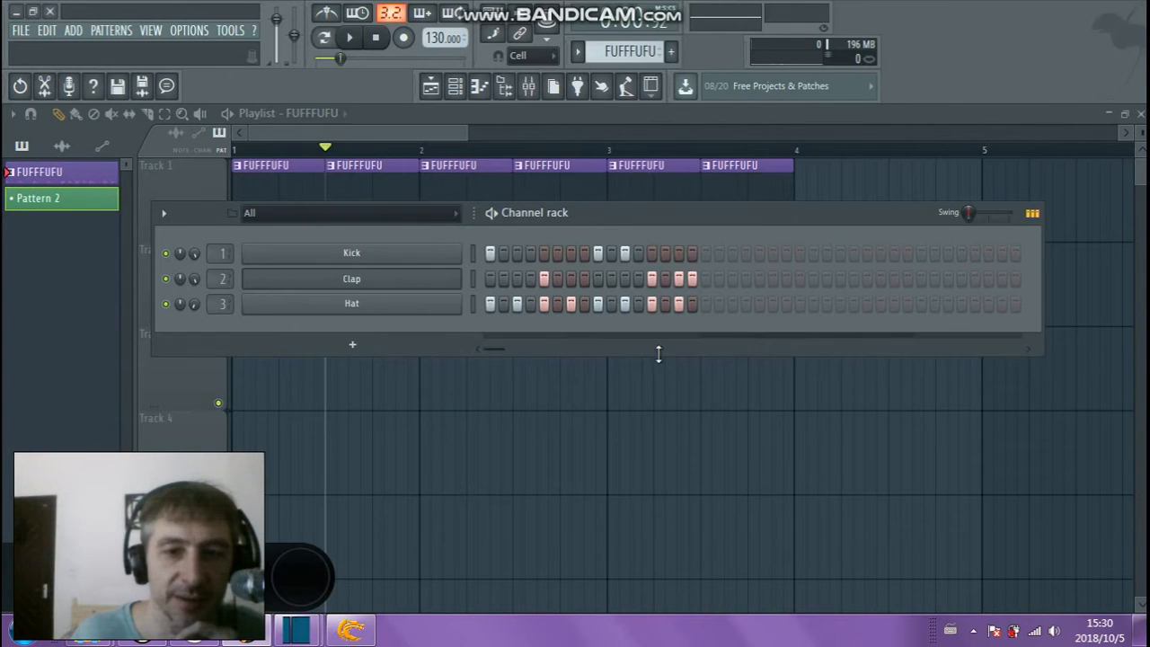
# Delete the Kick channel, confirm the deletion and bring the playlist back to the front
pyautogui.rightClick(426, 252)
pyautogui.click(494, 417)
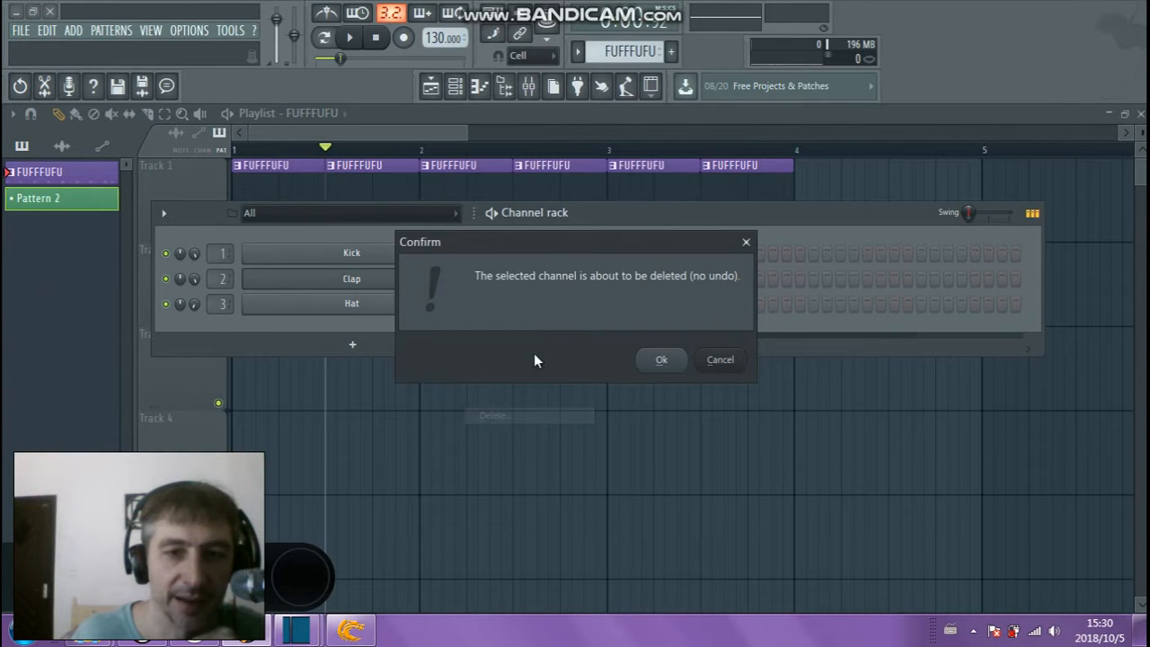
pyautogui.click(659, 360)
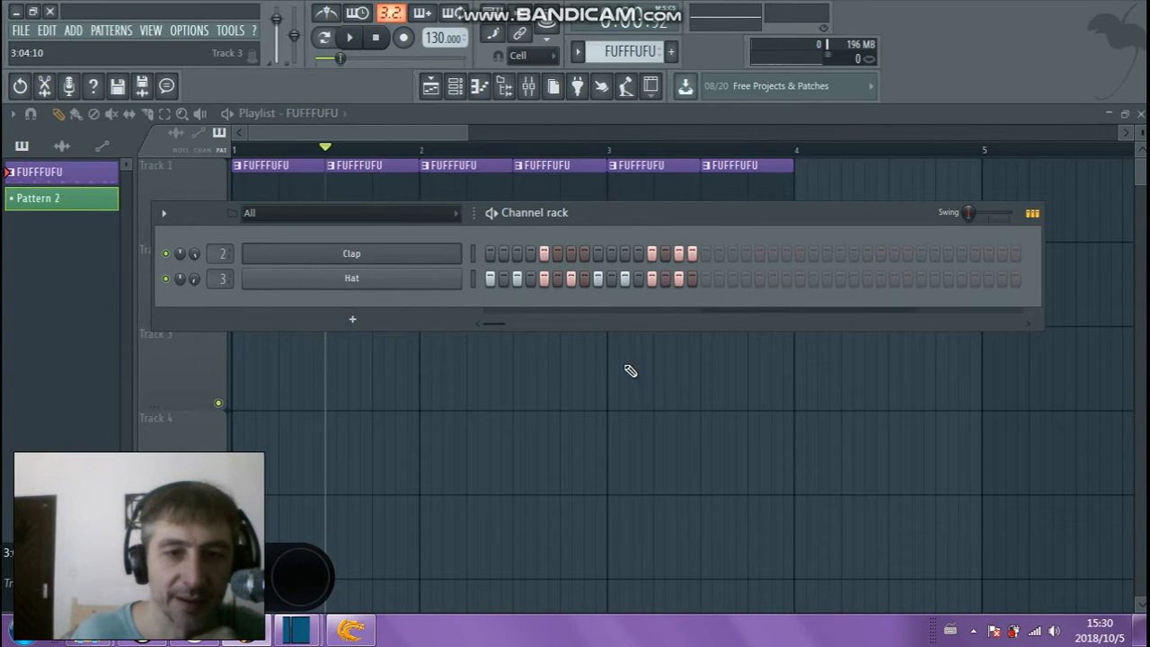
pyautogui.click(427, 133)
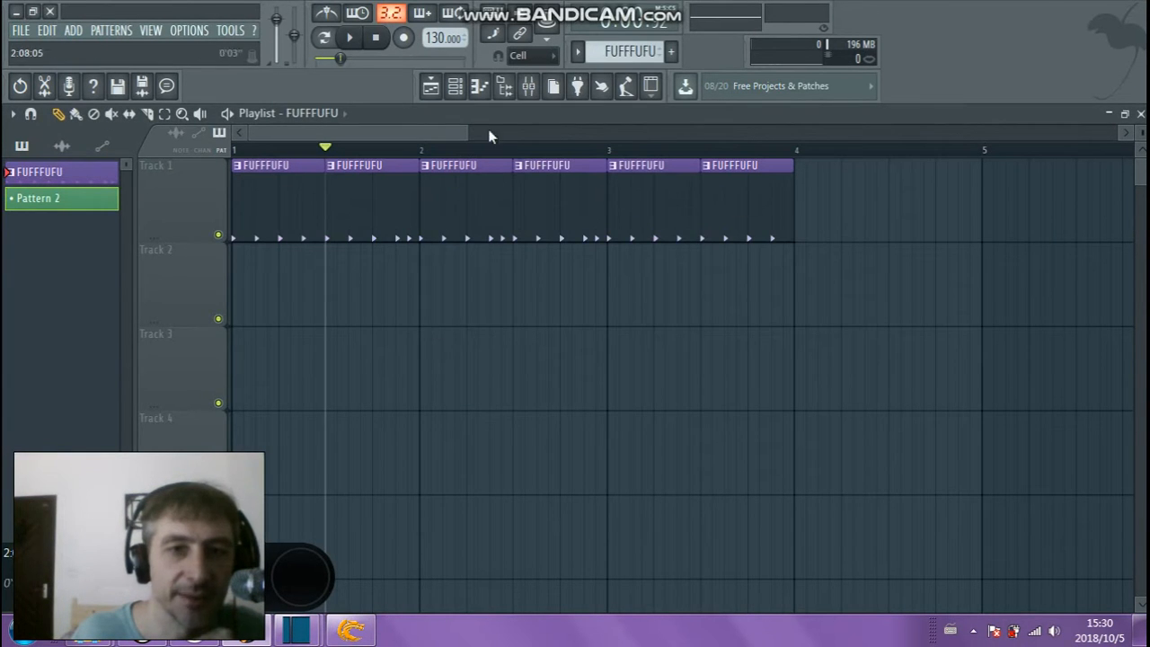
# Play the playlist arrangement from the middle of bar 1, stop it and show the channel rack
pyautogui.click(350, 38)
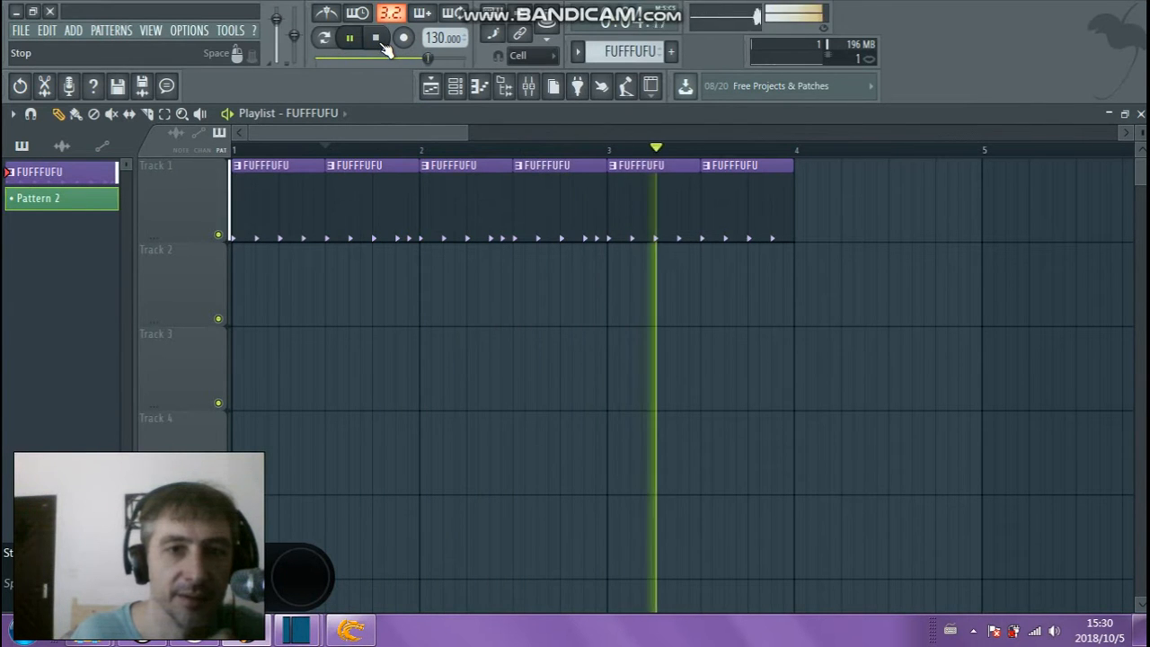
pyautogui.click(376, 38)
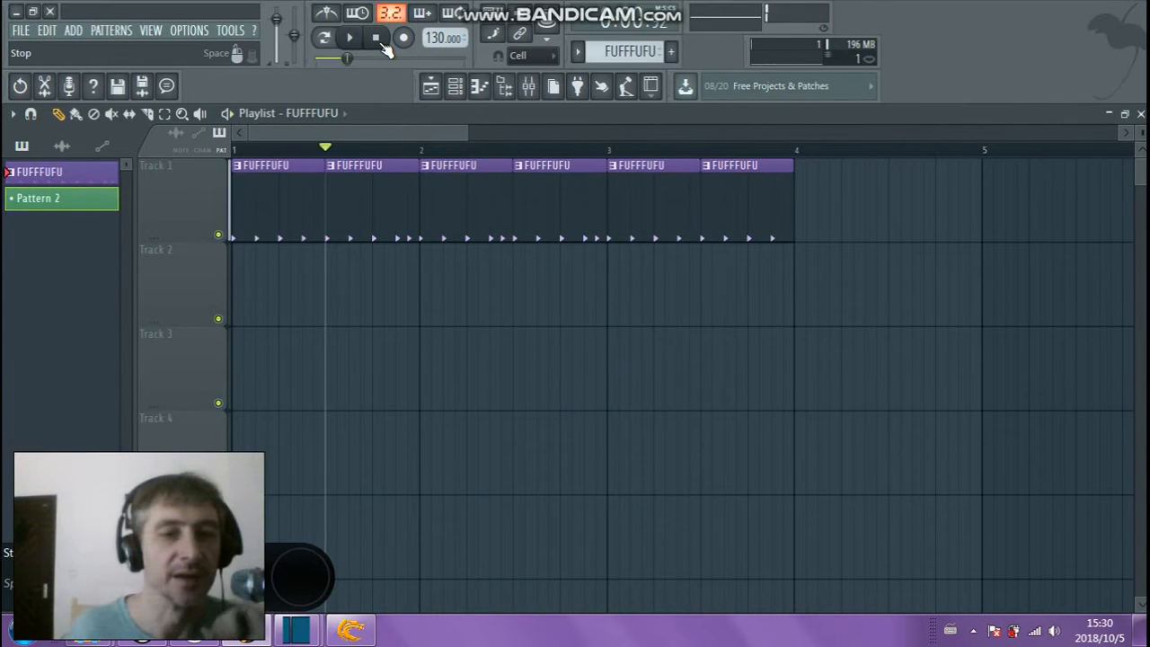
pyautogui.click(454, 87)
pyautogui.click(420, 216)
pyautogui.click(419, 215)
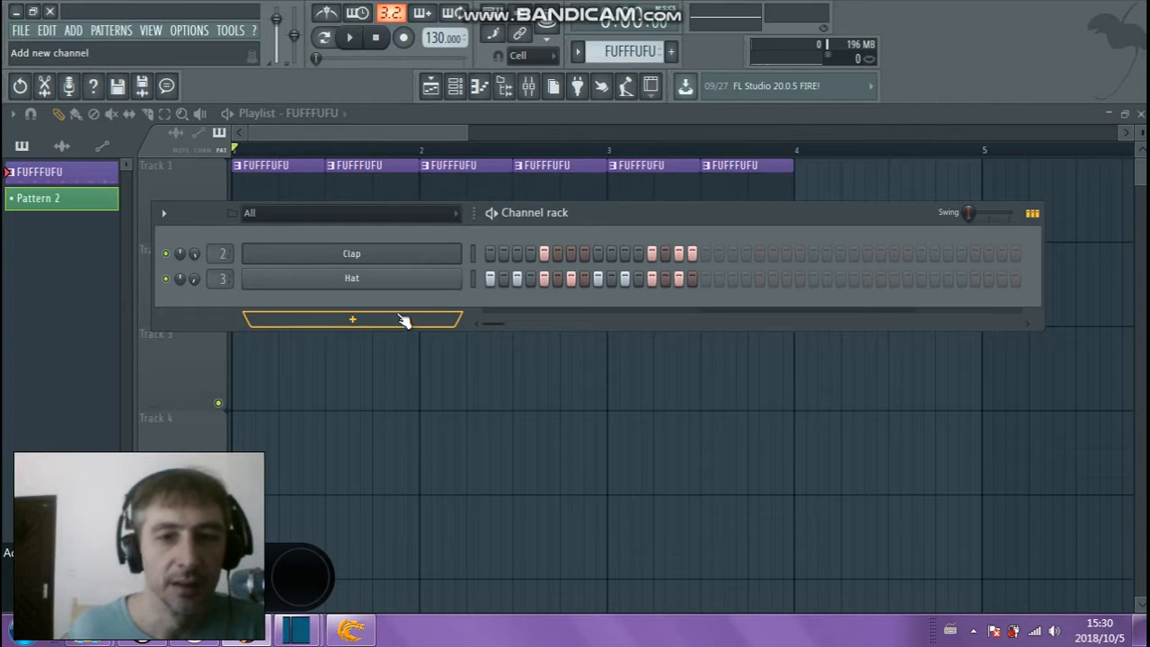
# View the list of plugins available for a new channel and close it without adding one
pyautogui.click(372, 320)
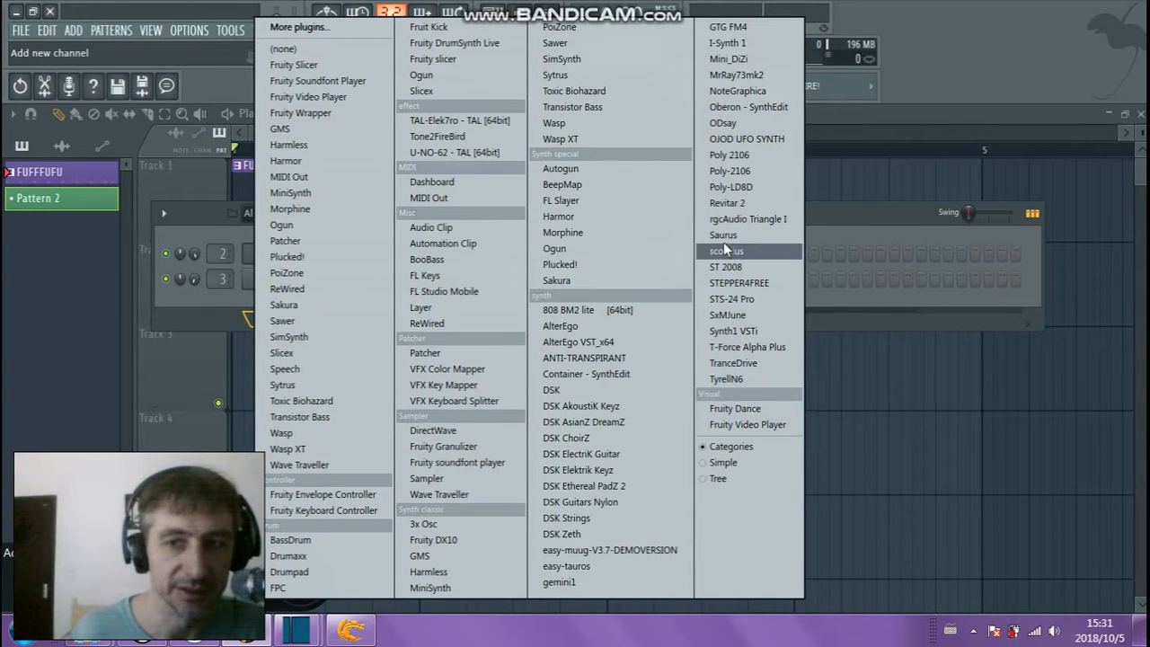
pyautogui.click(858, 220)
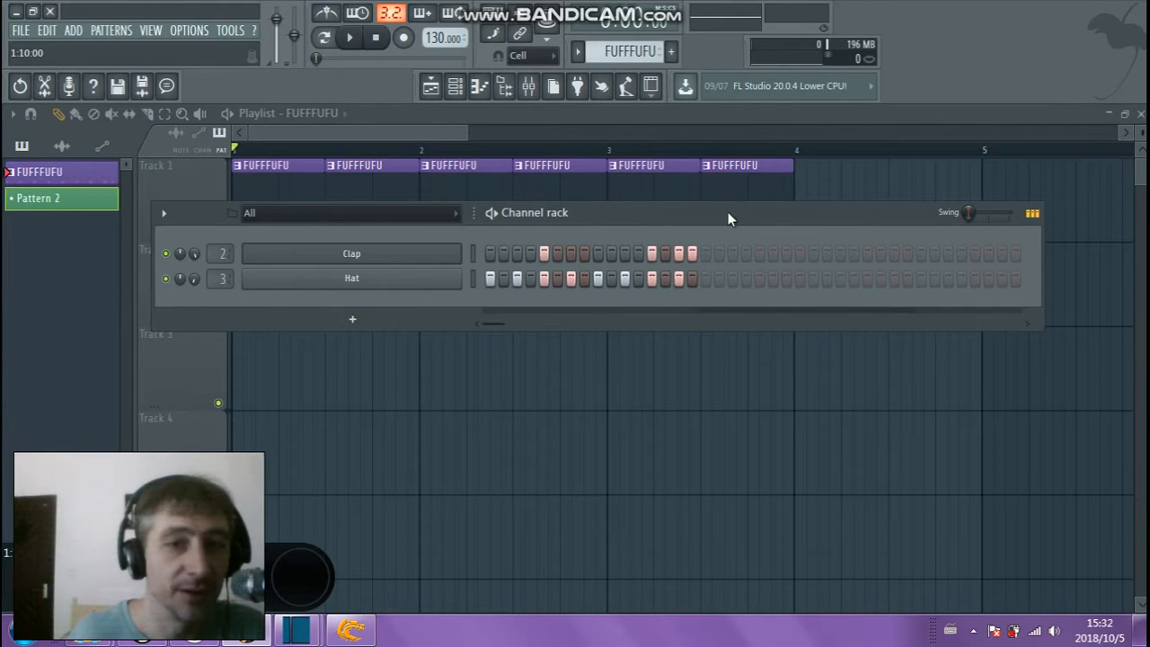
pyautogui.press('F1')
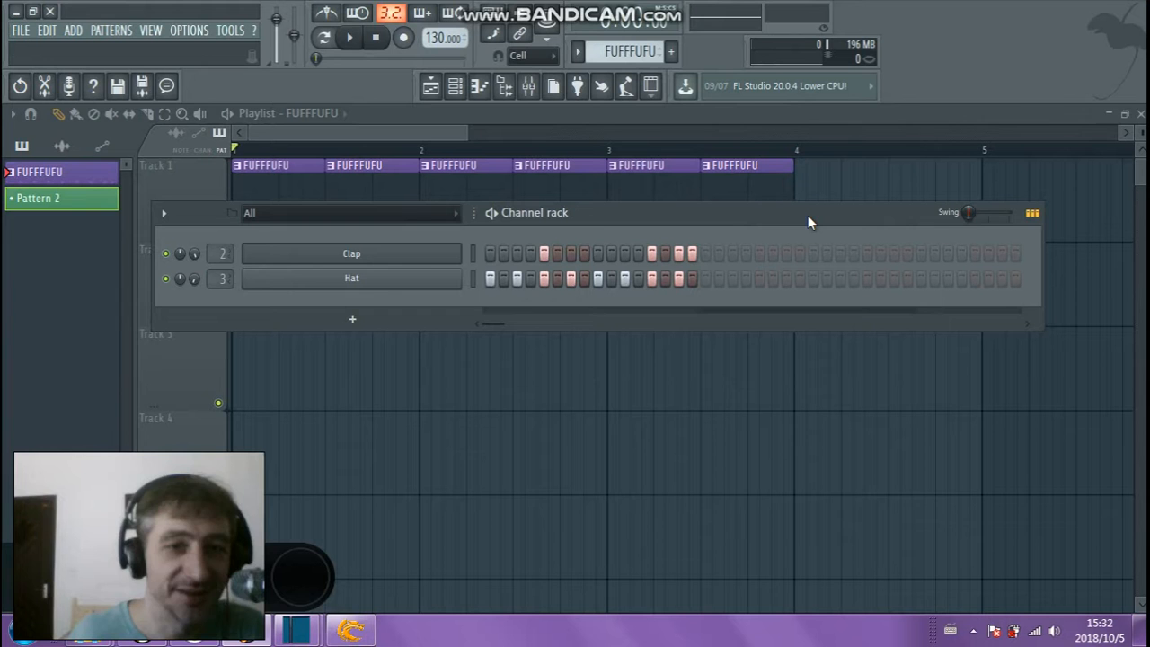
pyautogui.press('F1')
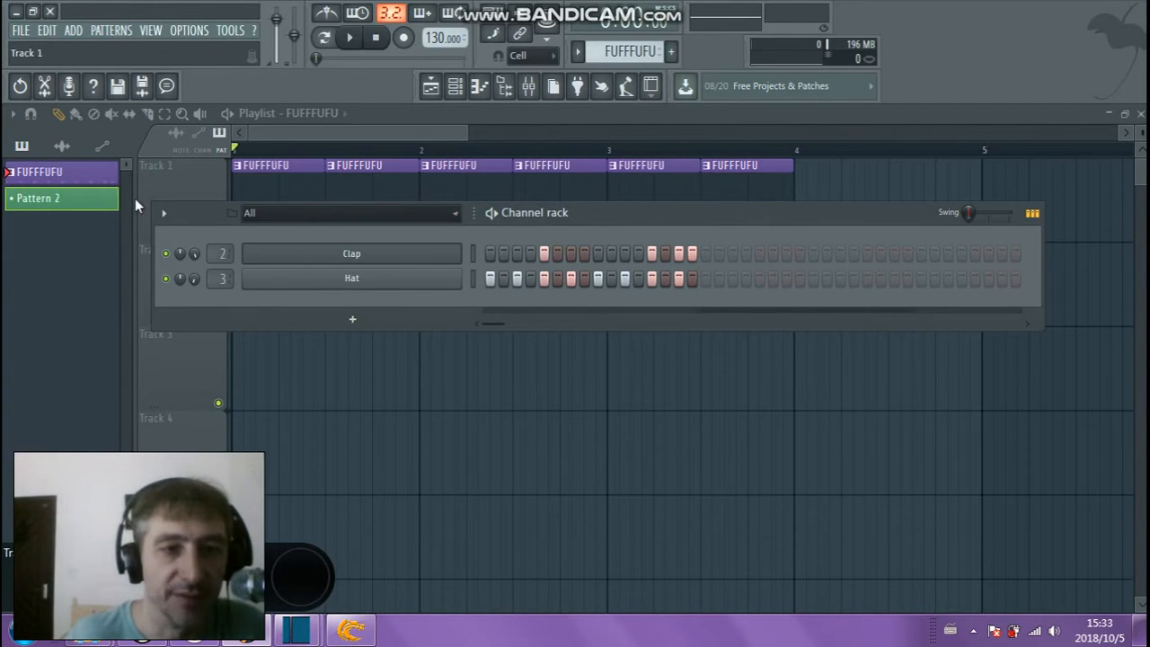
# Make Pattern 2 the active pattern, try placing its clip at bar 1 of Track 2 and remove the clip
pyautogui.click(82, 194)
pyautogui.moveTo(85, 200); pyautogui.dragTo(243, 266)
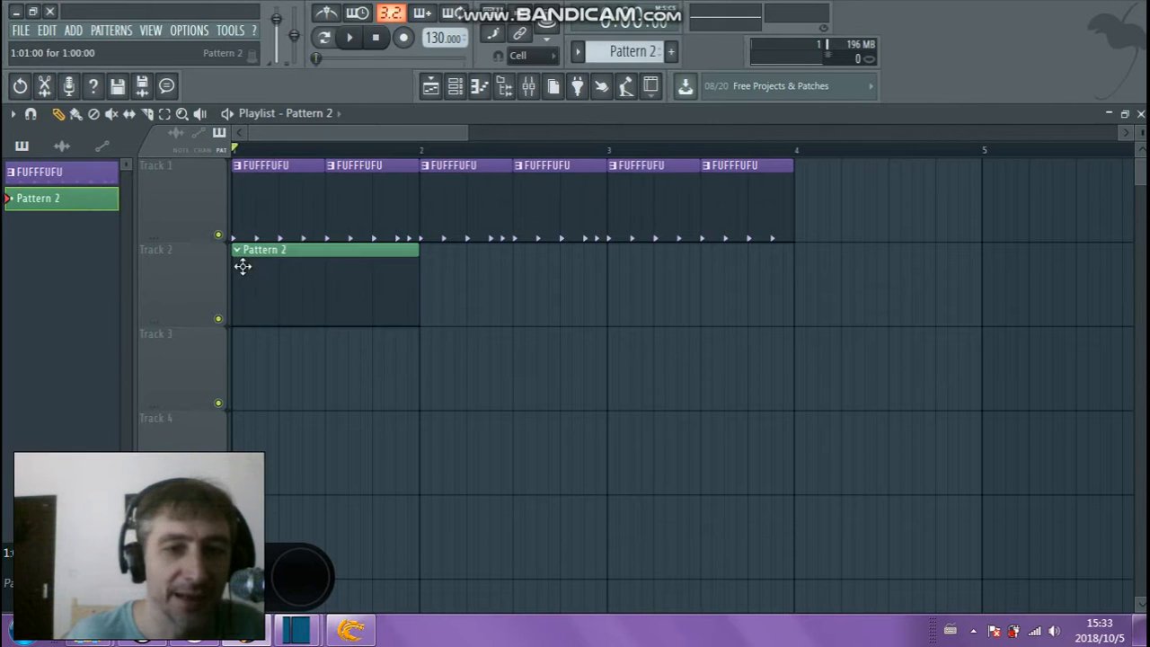
pyautogui.click(455, 287)
pyautogui.click(799, 290)
pyautogui.rightClick(800, 291)
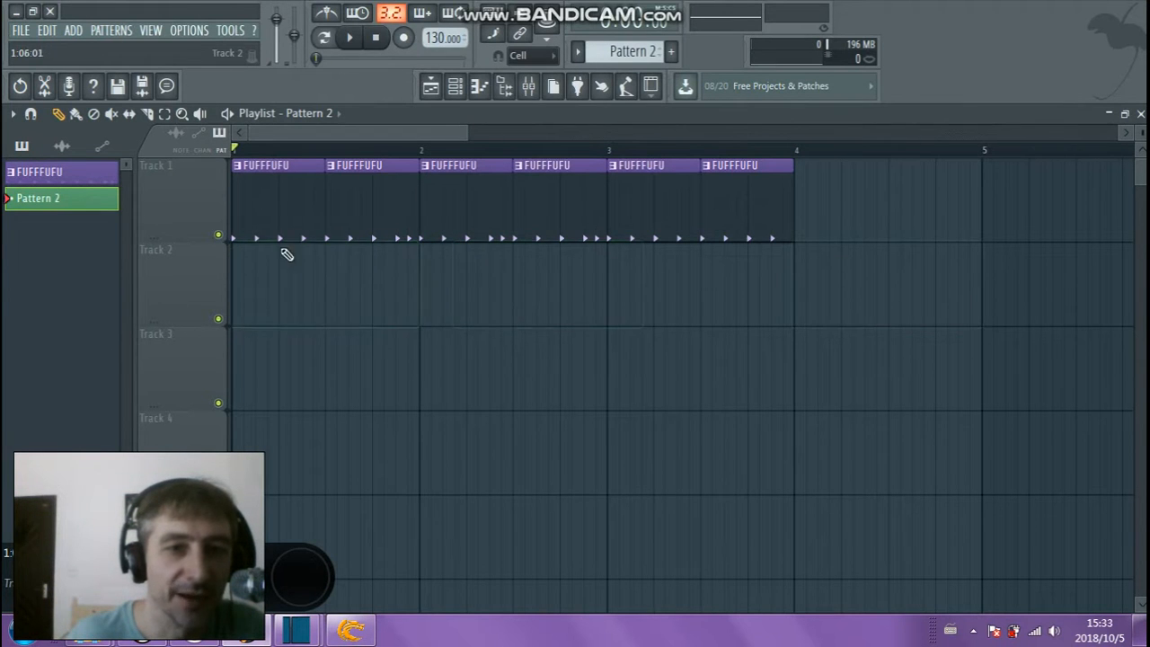
pyautogui.moveTo(262, 201)
pyautogui.mouseDown()
pyautogui.moveTo(259, 284)
pyautogui.moveTo(251, 187)
pyautogui.mouseUp()
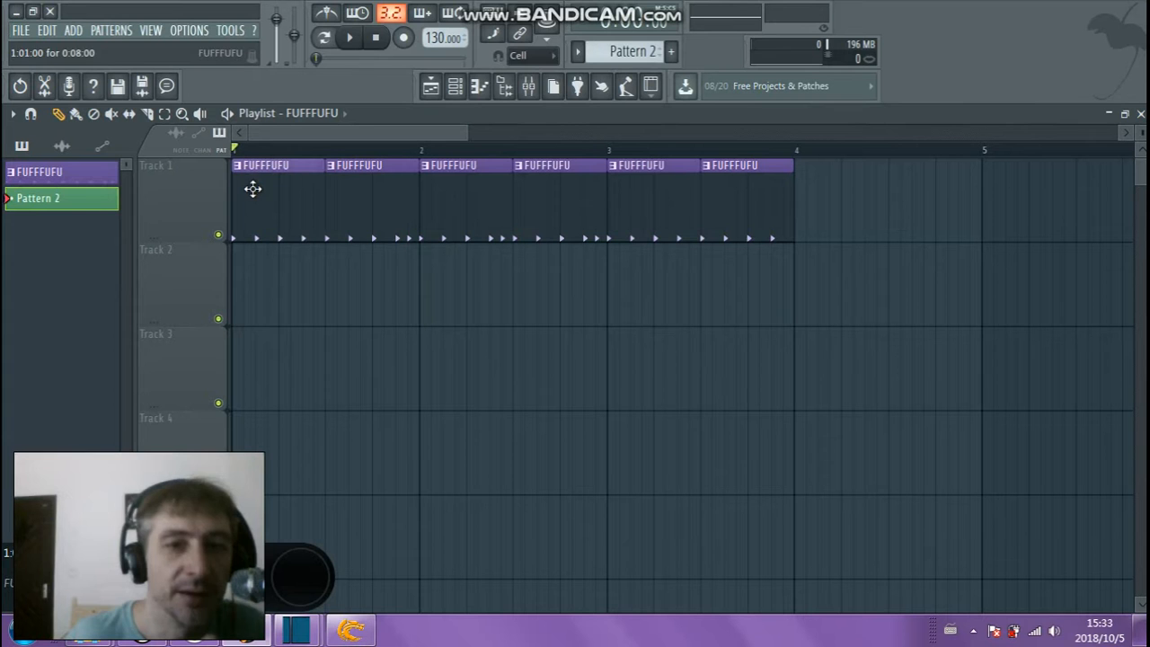
# Show the channel rack for Pattern 2 and view the list of plugins for a new channel without adding one
pyautogui.click(460, 84)
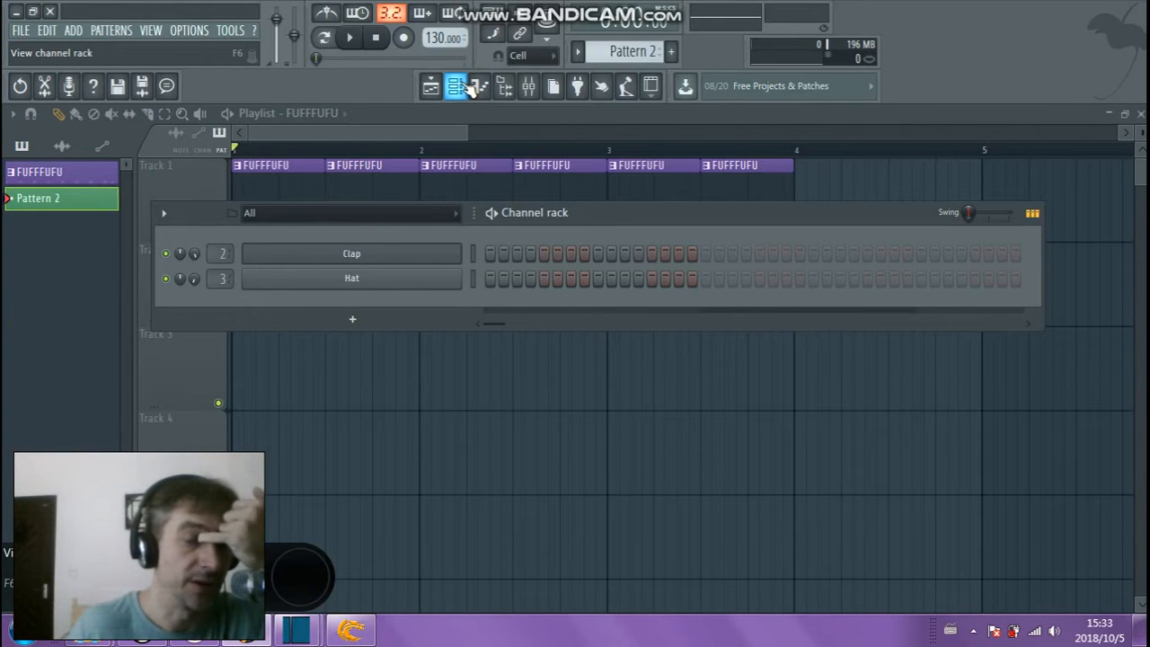
pyautogui.click(468, 88)
pyautogui.click(468, 87)
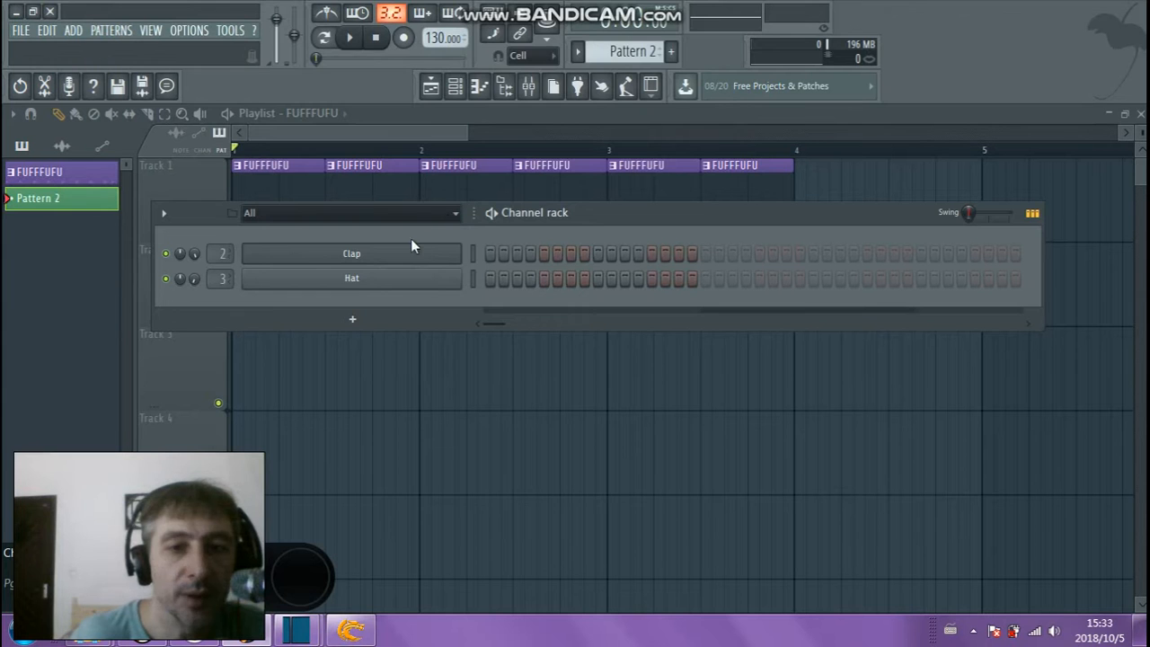
pyautogui.click(352, 319)
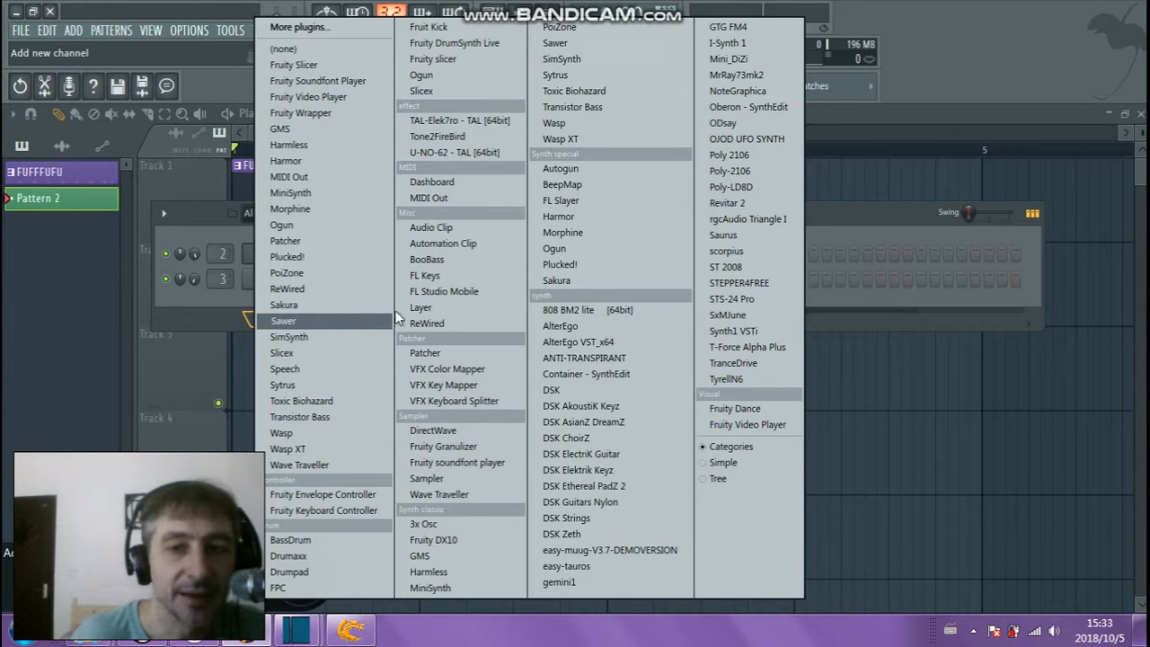
pyautogui.click(820, 232)
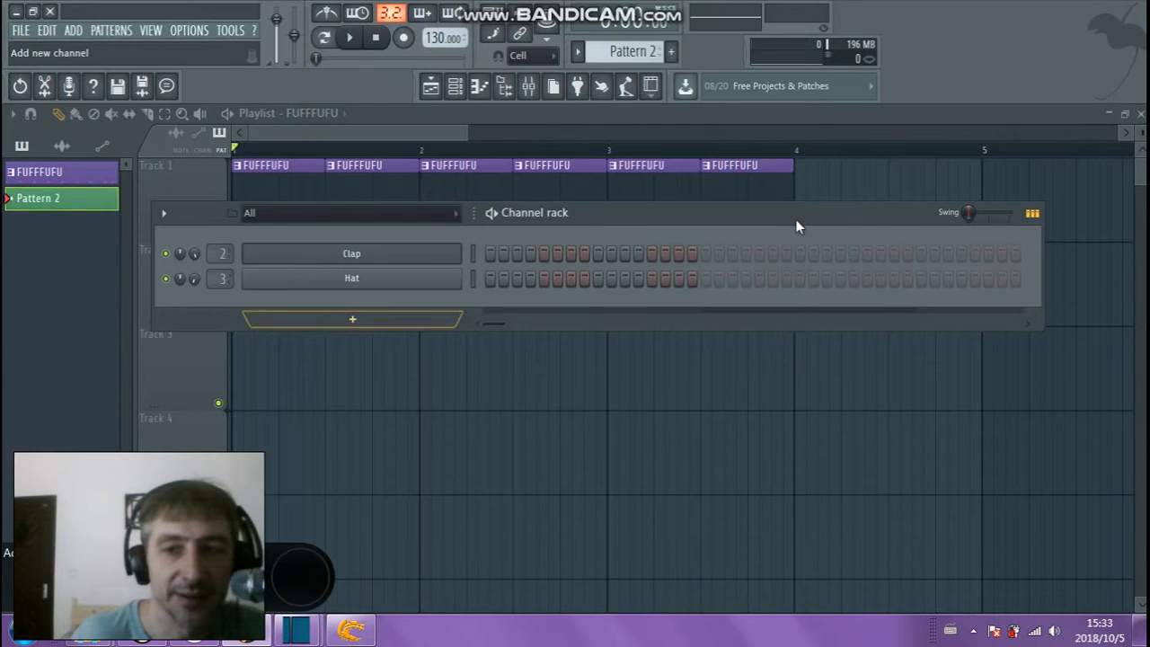
pyautogui.click(364, 321)
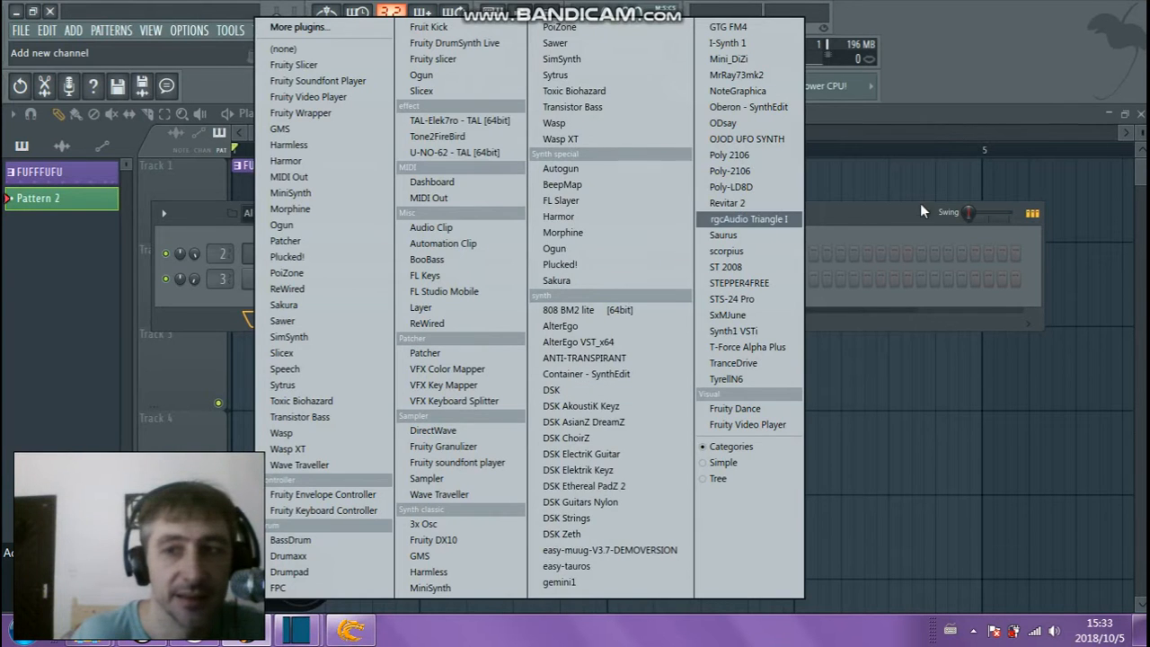
pyautogui.click(896, 213)
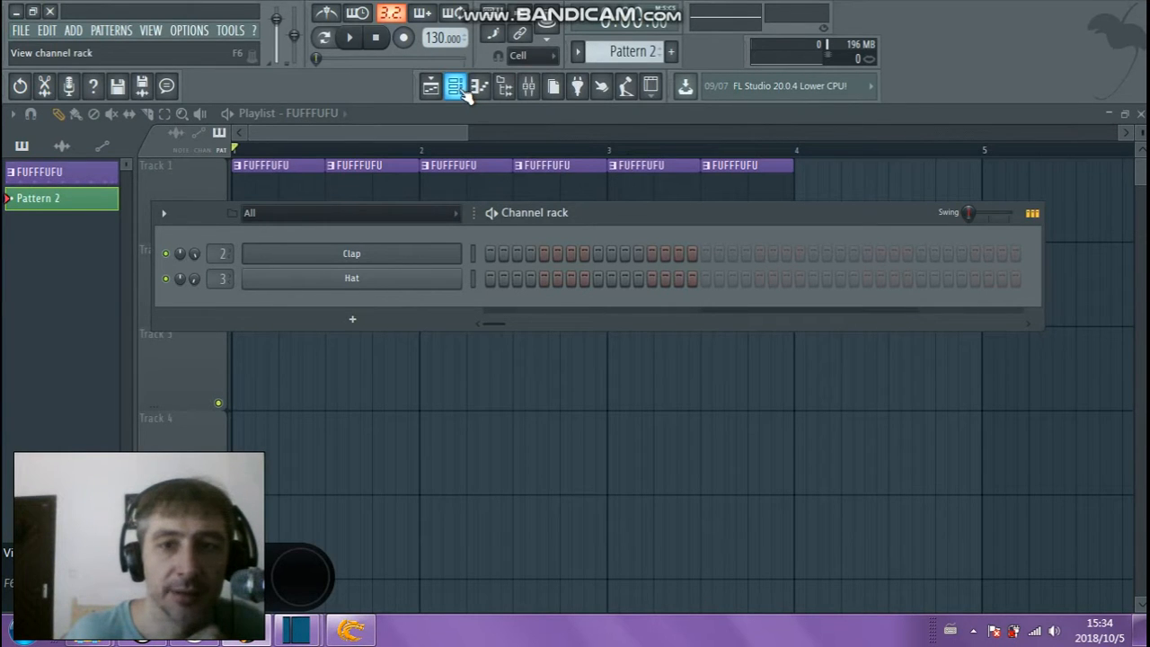
# View the mixer and the sample browser, and close both of them
pyautogui.click(532, 96)
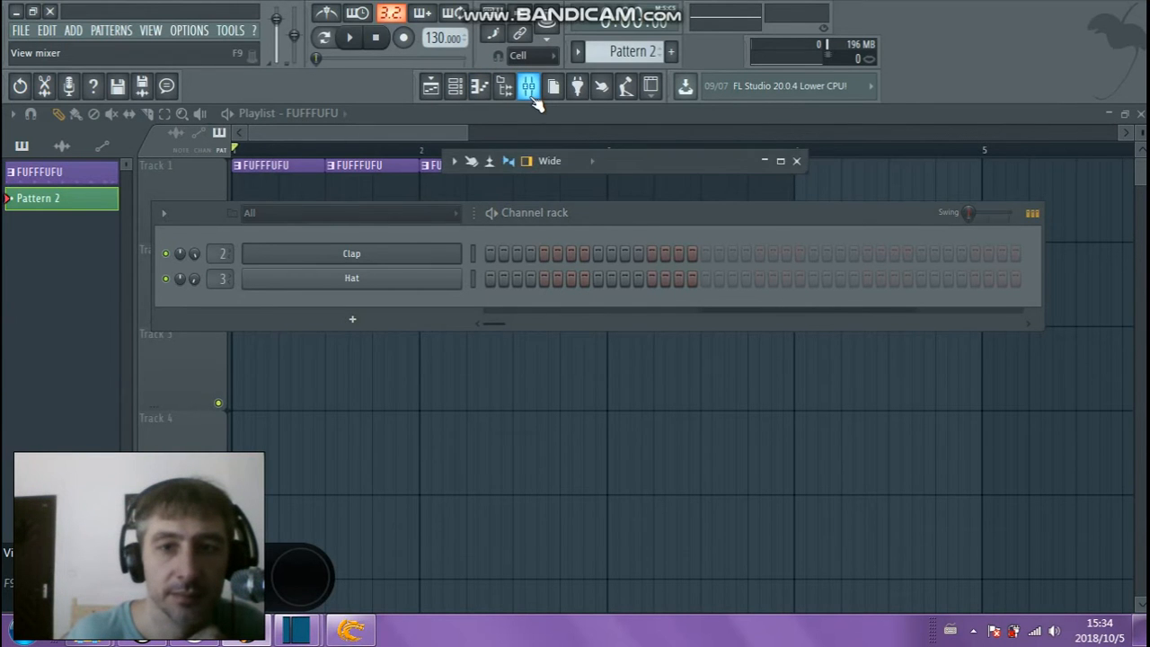
pyautogui.click(532, 93)
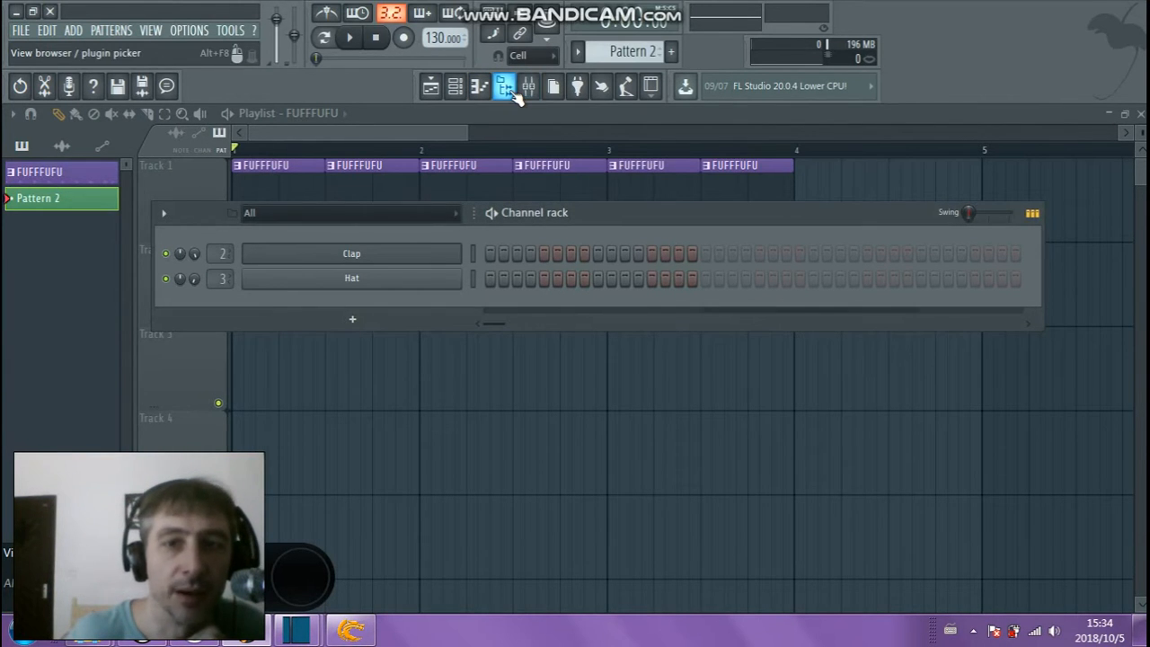
pyautogui.click(515, 92)
pyautogui.click(515, 92)
pyautogui.click(515, 92)
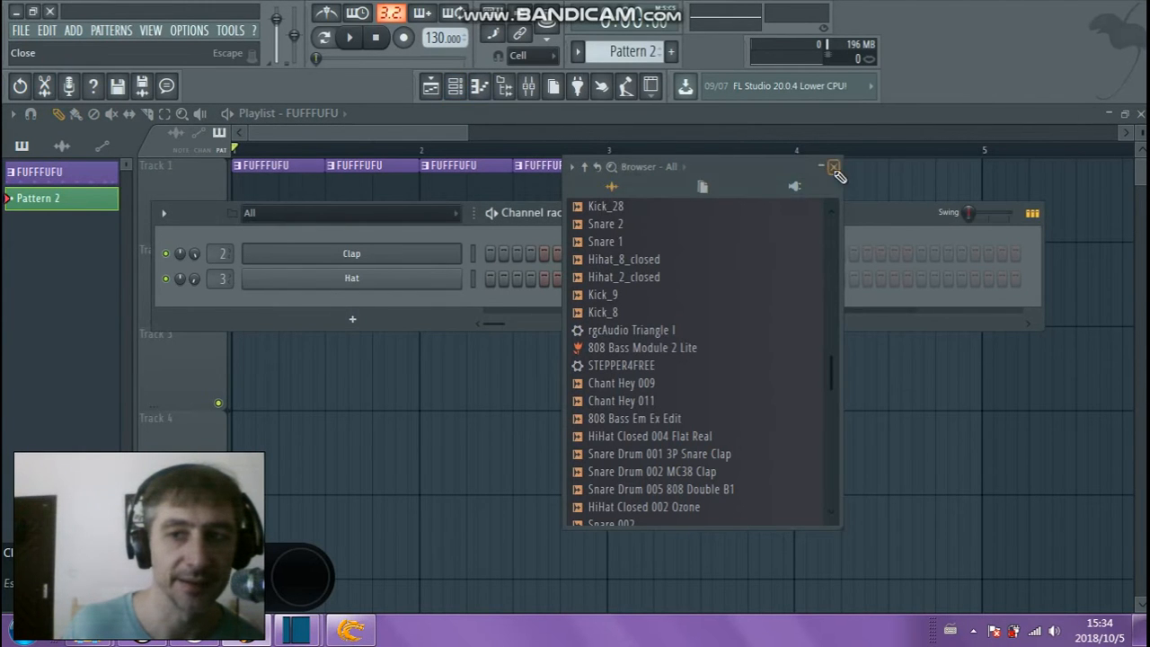
pyautogui.click(834, 166)
# Move the channel rack slightly down and try adding and clearing step 17 on the Clap channel
pyautogui.moveTo(669, 218); pyautogui.dragTo(614, 254)
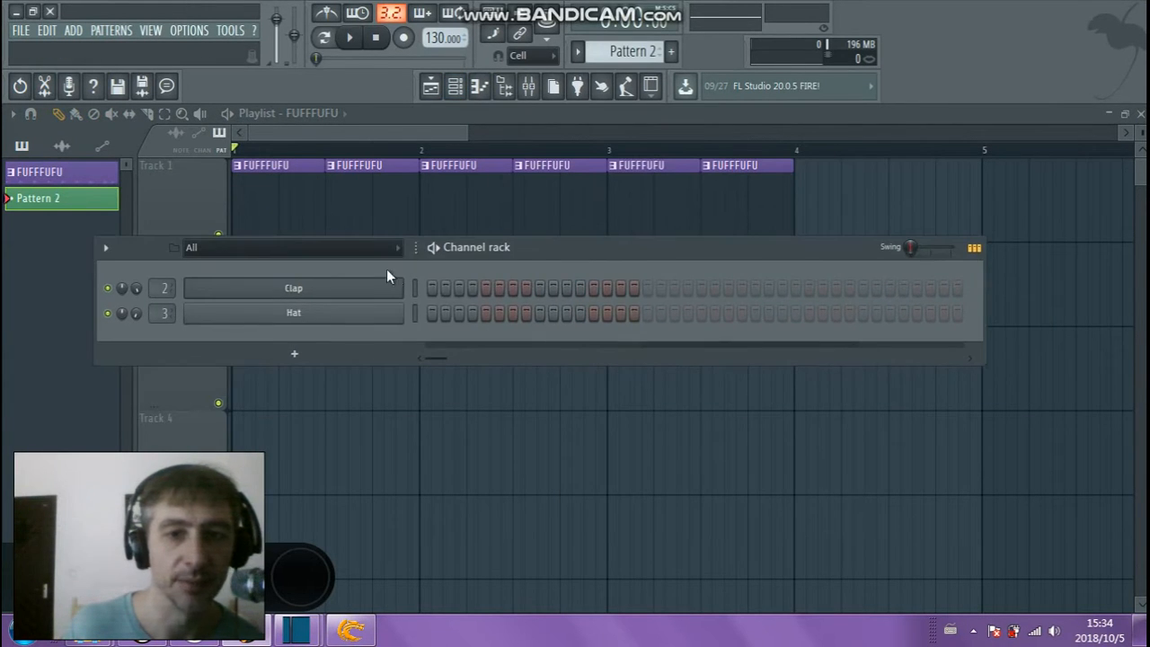
pyautogui.click(647, 287)
pyautogui.rightClick(688, 292)
pyautogui.rightClick(647, 292)
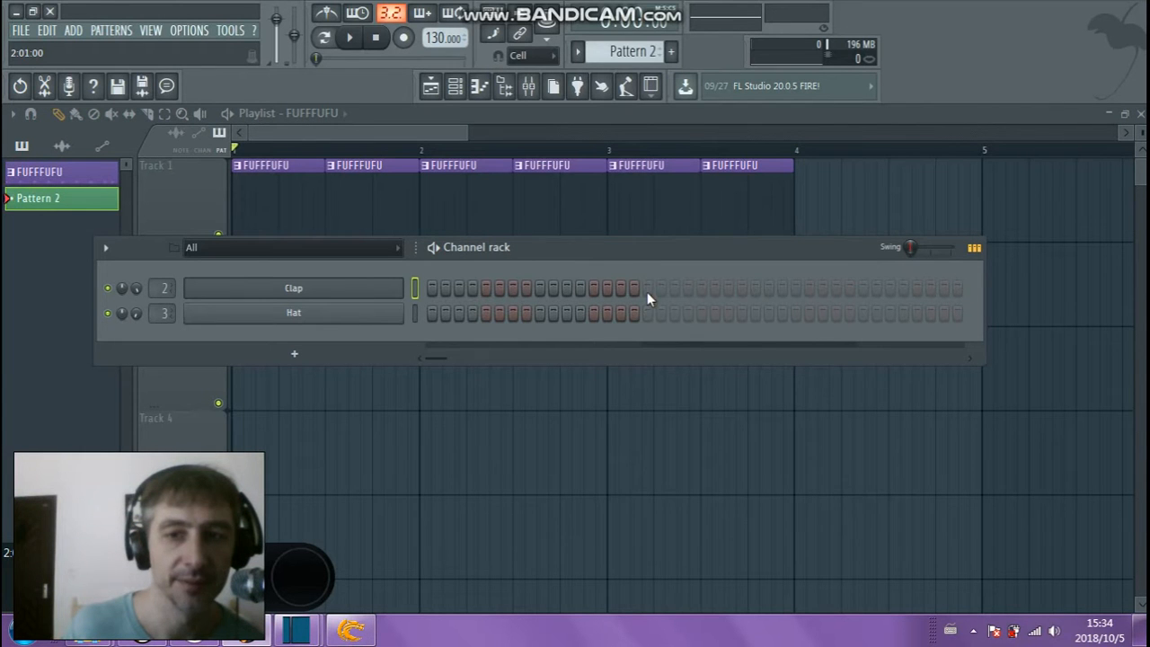
# View the Clap channel's piano roll and return to the playlist
pyautogui.click(484, 86)
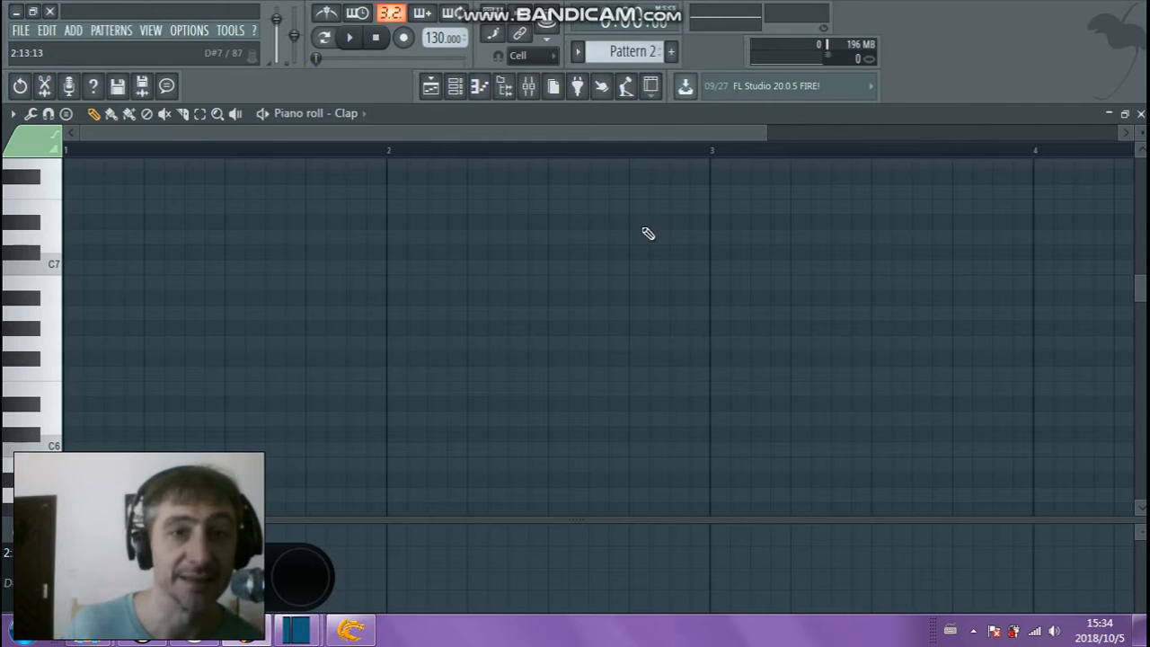
pyautogui.click(455, 86)
pyautogui.click(431, 86)
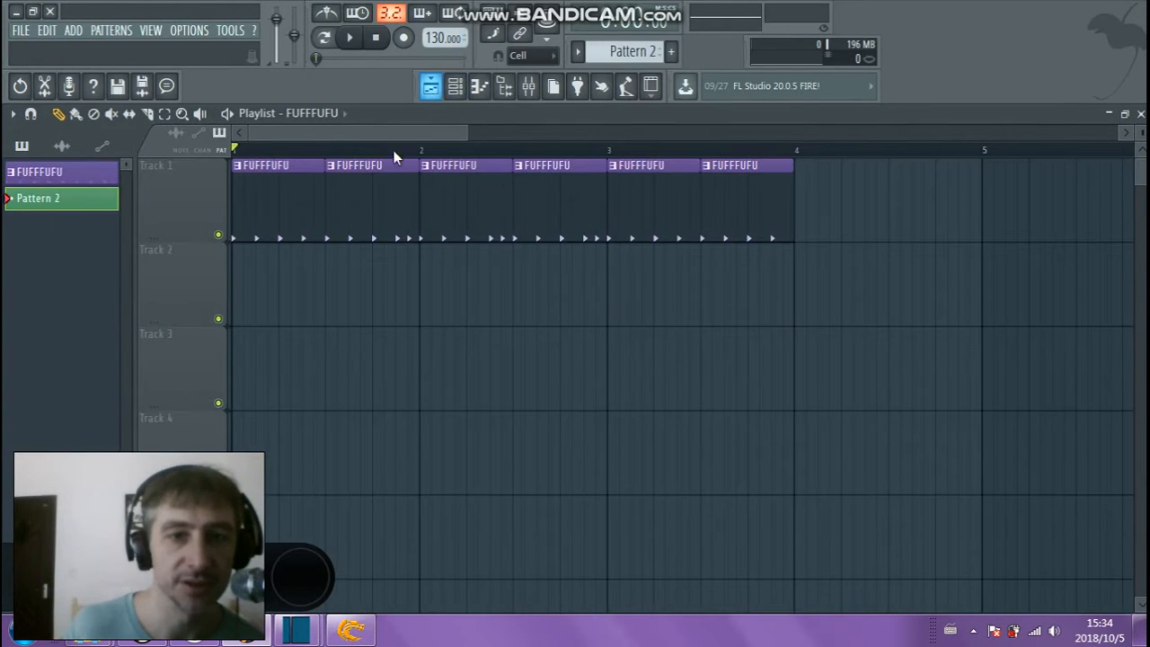
# Set the playhead to the middle of bar 1, play the arrangement from there and stop it
pyautogui.click(334, 152)
pyautogui.click(352, 37)
pyautogui.click(378, 39)
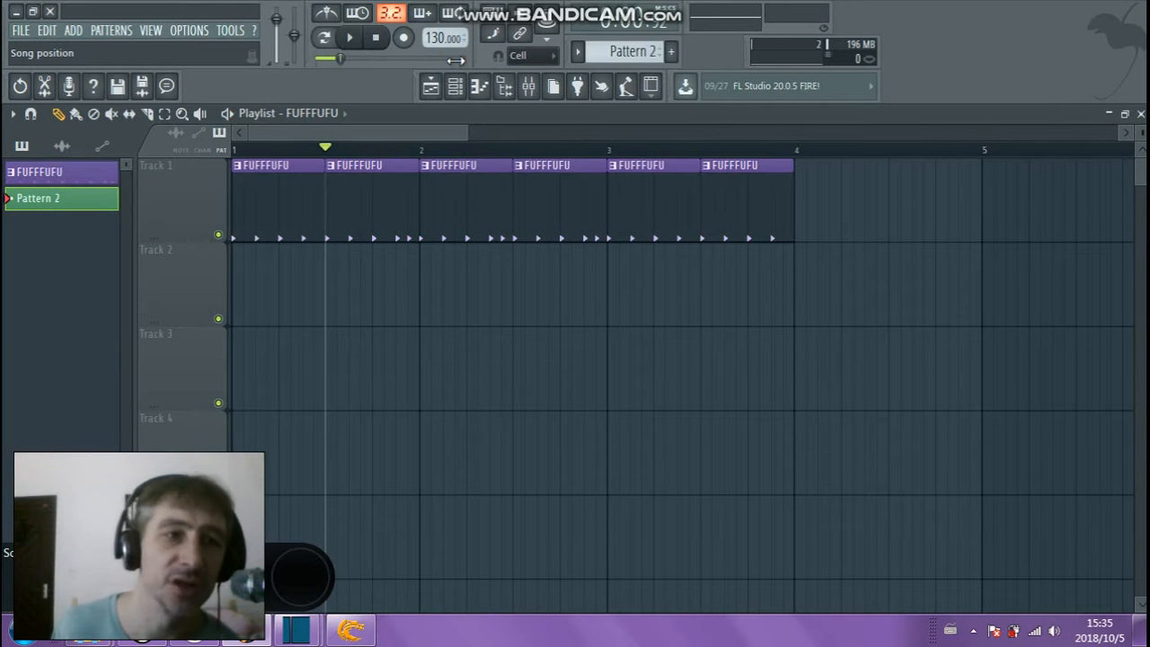
pyautogui.press('F1')
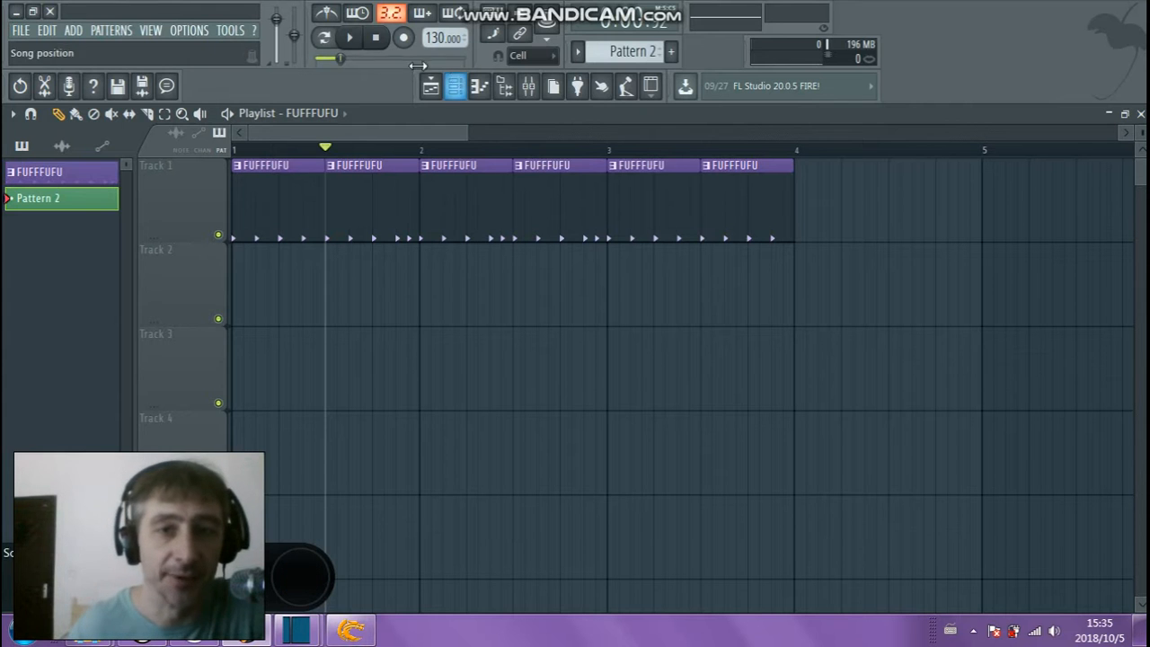
# Program Pattern 2 with Clap on steps 1, 5, 9 and 13 and Hat on steps 5 and 9, and return to the playlist
pyautogui.click(480, 89)
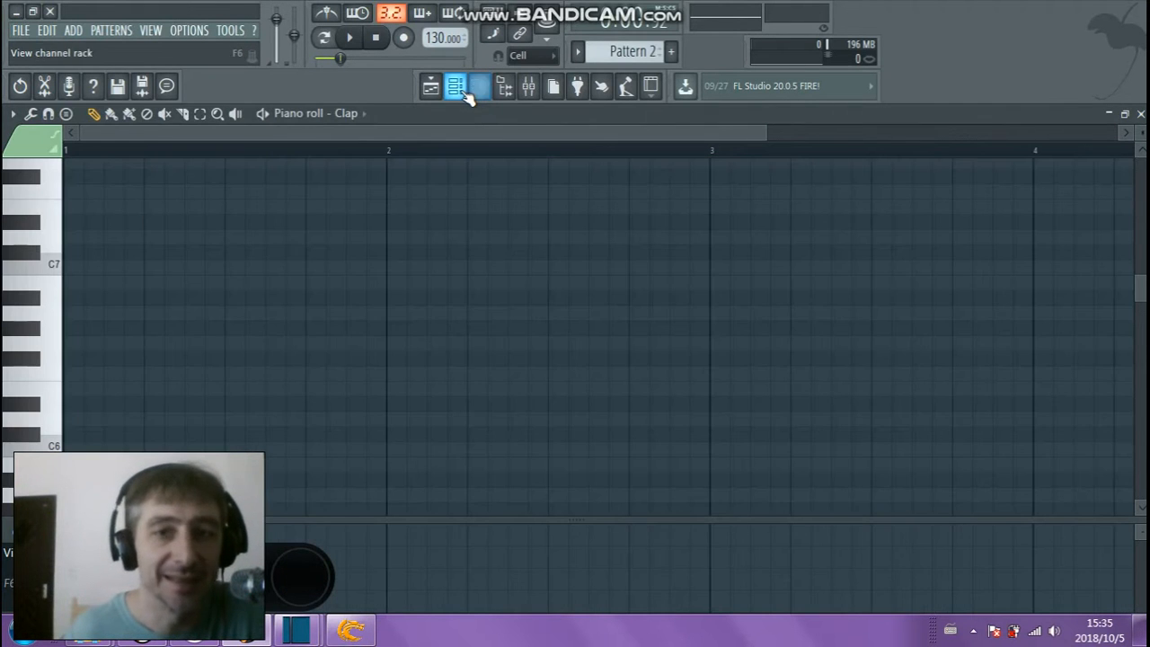
pyautogui.click(460, 89)
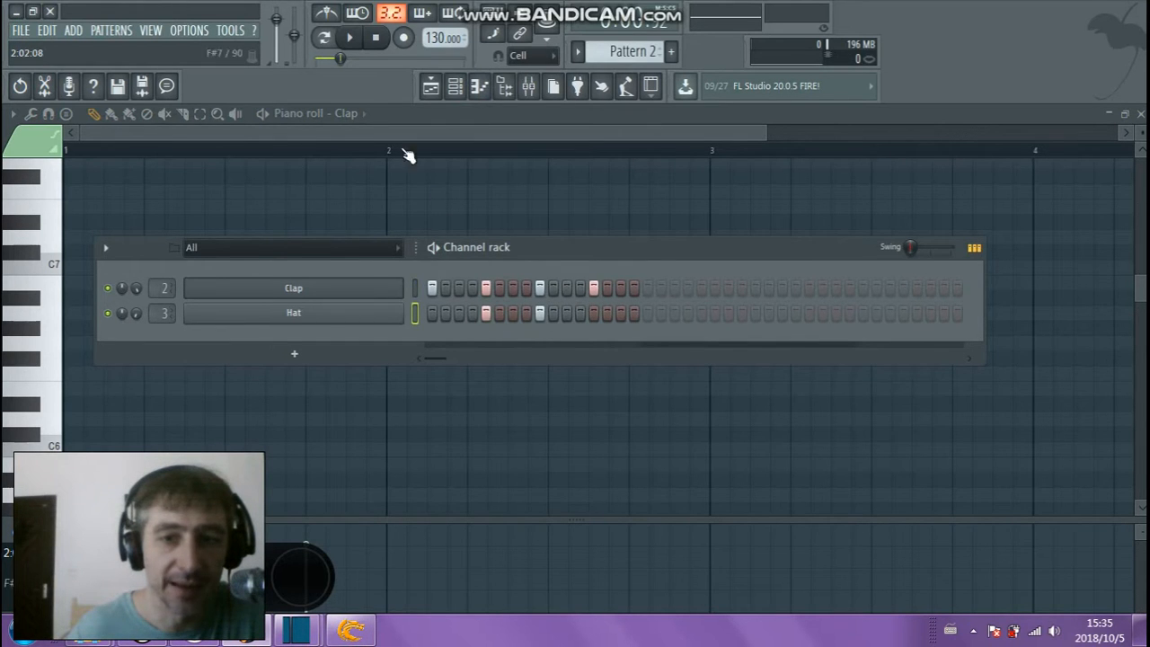
pyautogui.click(431, 85)
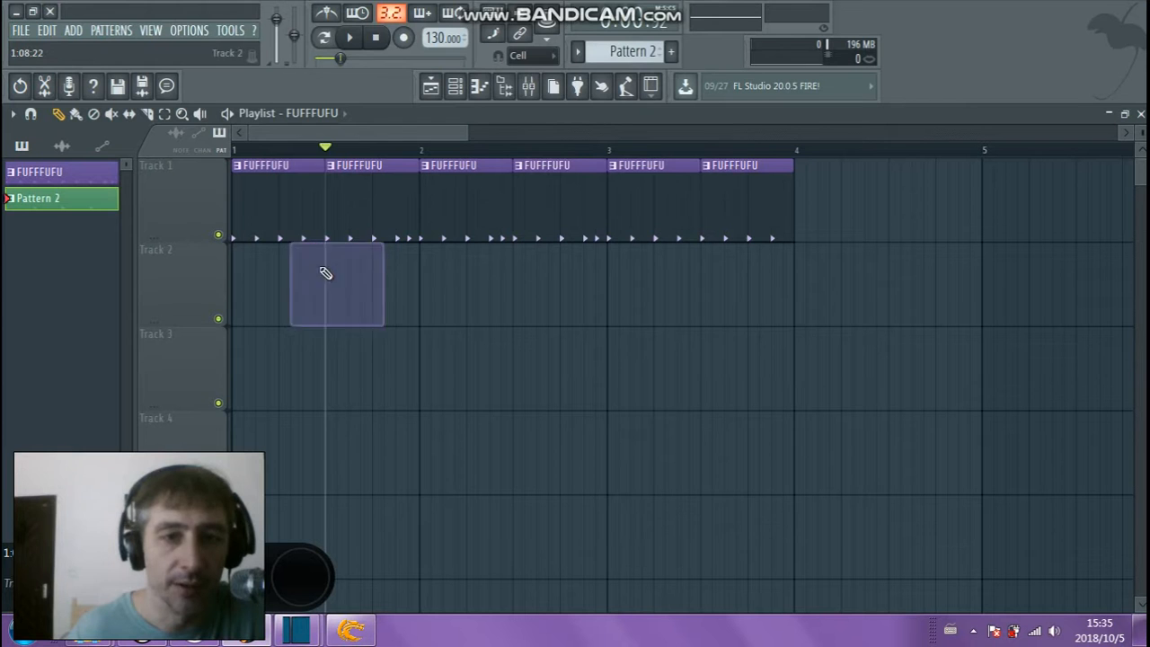
# Place a Pattern 2 clip at bar 1 of Track 2
pyautogui.click(315, 113)
pyautogui.click(316, 169)
pyautogui.click(323, 278)
pyautogui.moveTo(409, 285); pyautogui.dragTo(265, 321)
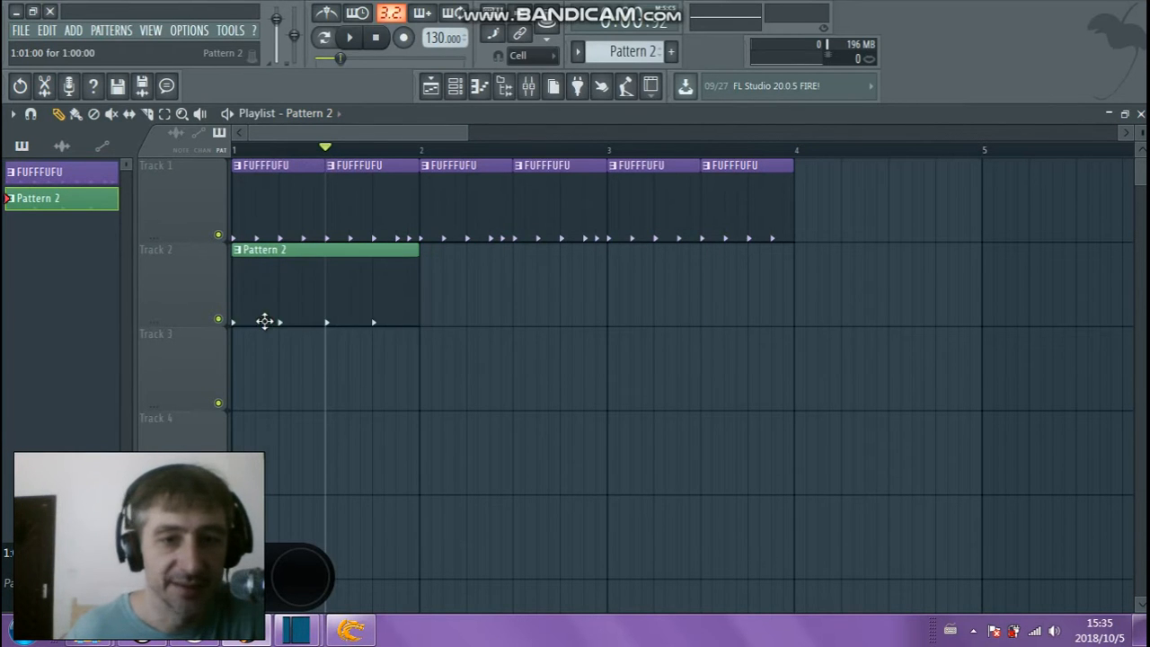
# Replace the first two FUFFFUFU clips on Track 1 with the Pattern 2 clip, and play the arrangement briefly
pyautogui.rightClick(303, 232)
pyautogui.rightClick(339, 230)
pyautogui.moveTo(323, 268); pyautogui.dragTo(311, 171)
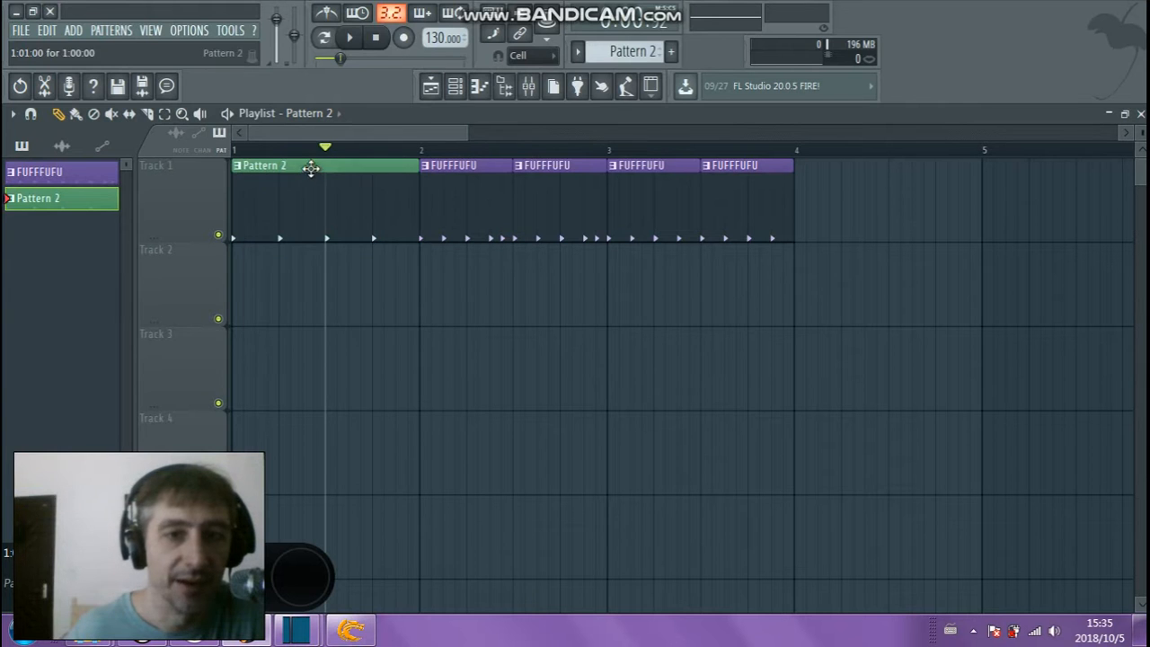
pyautogui.press('space')
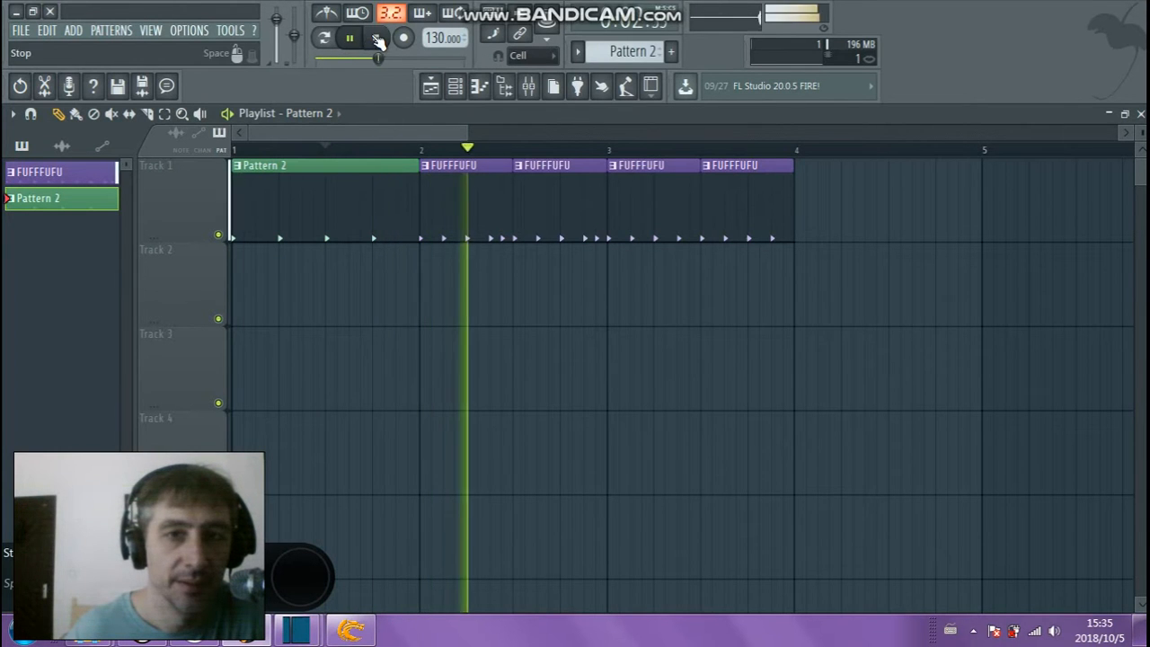
pyautogui.click(378, 40)
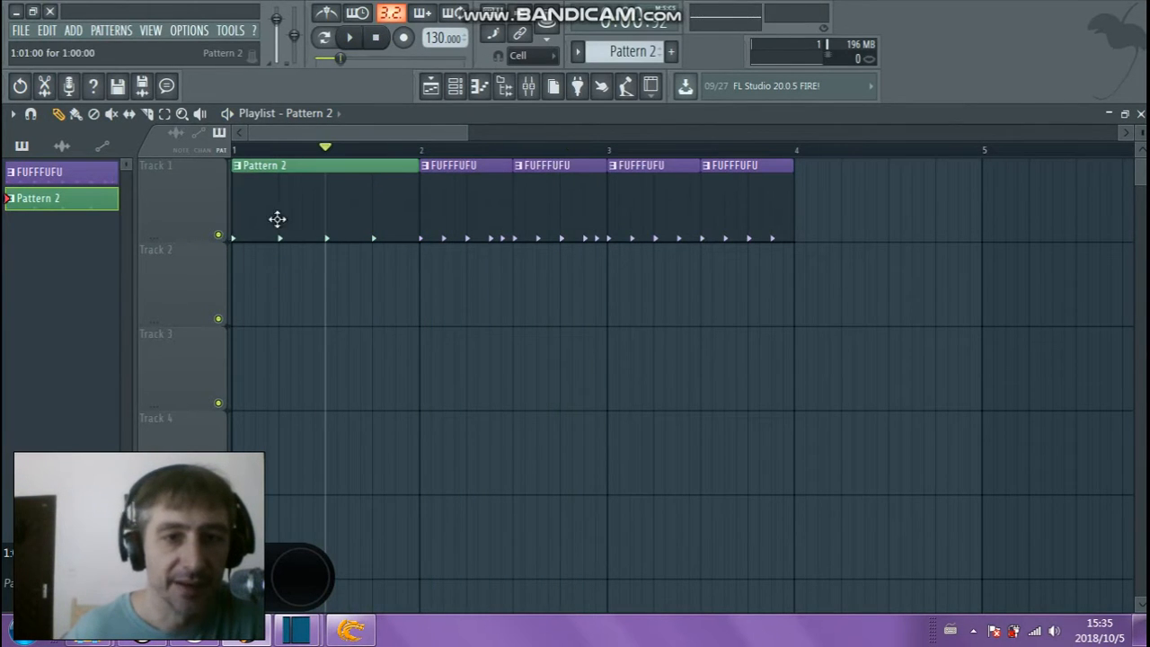
# Move the Pattern 2 clip back to Track 2 and leave only one FUFFFUFU clip, at bar 1 of Track 1
pyautogui.moveTo(277, 219); pyautogui.dragTo(270, 303)
pyautogui.moveTo(470, 206); pyautogui.dragTo(281, 206)
pyautogui.rightClick(629, 205)
pyautogui.rightClick(719, 211)
pyautogui.rightClick(539, 202)
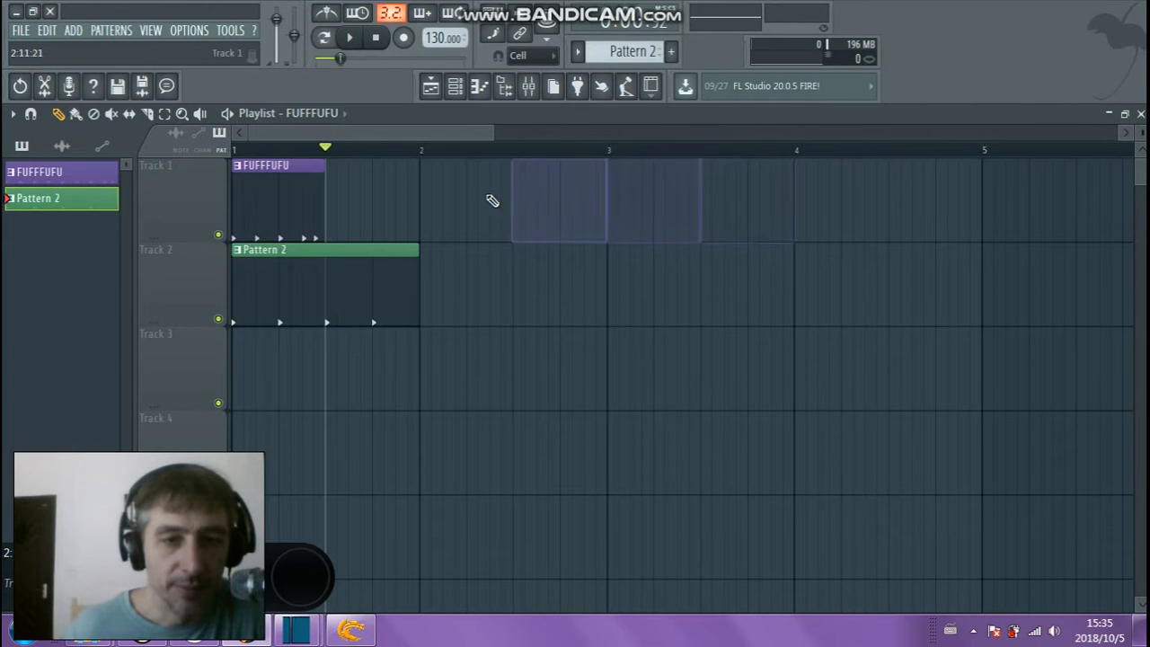
# Add a second FUFFFUFU clip directly after the first on Track 1 and move the Pattern 2 clip to bar 2 of Track 2
pyautogui.click(287, 200)
pyautogui.click(333, 223)
pyautogui.moveTo(358, 281); pyautogui.dragTo(518, 297)
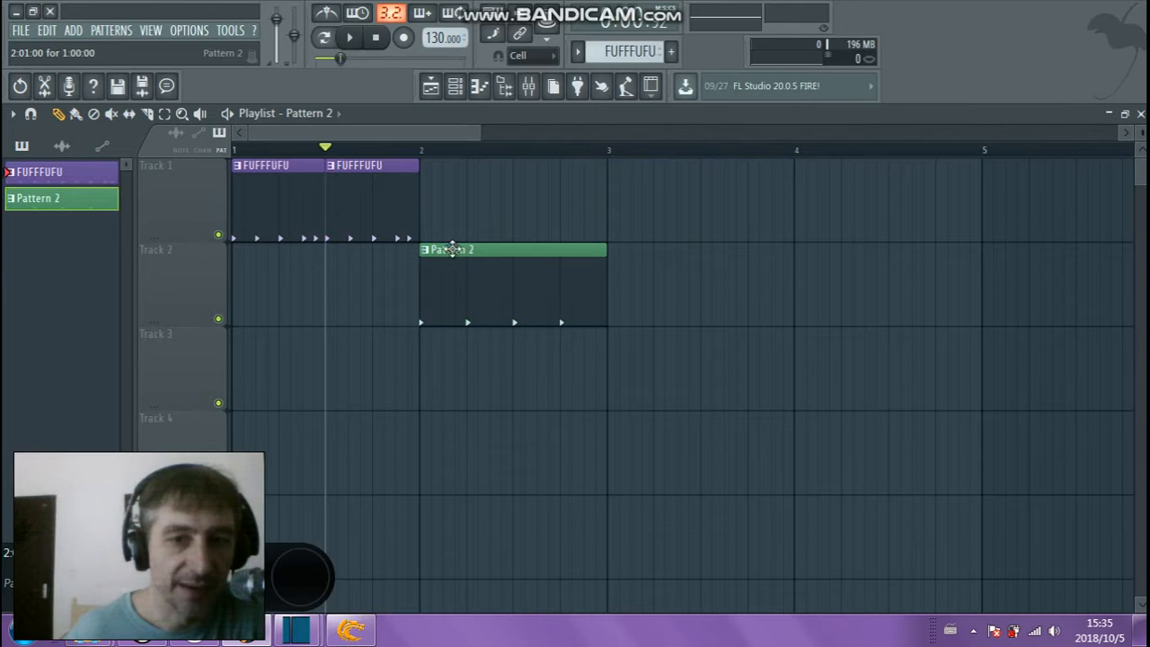
pyautogui.click(394, 203)
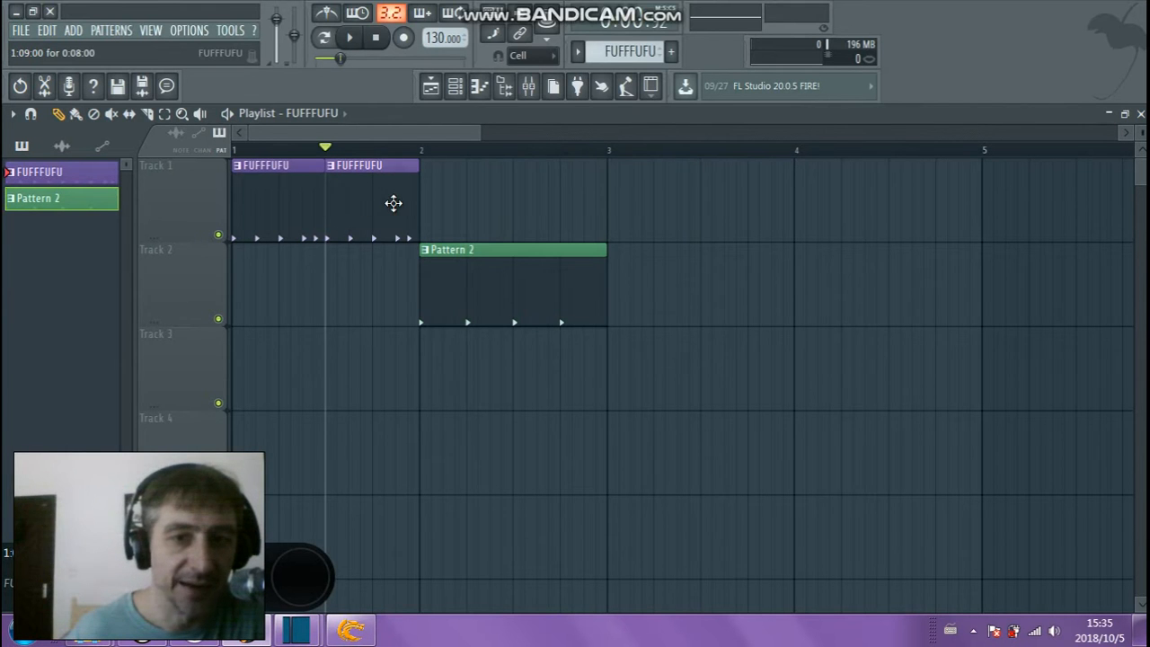
# Shift the Pattern 2 clip on Track 2 to start one step before bar 2 and adjust the start of the second FUFFFUFU clip
pyautogui.click(494, 292)
pyautogui.click(400, 203)
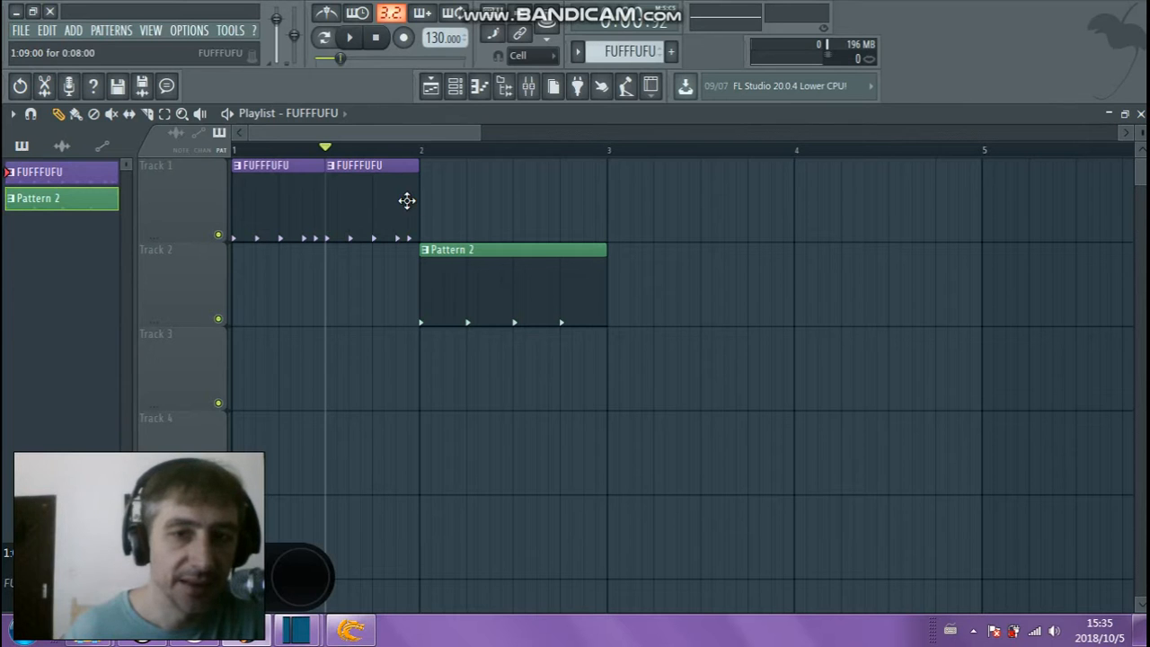
pyautogui.moveTo(467, 279)
pyautogui.mouseDown()
pyautogui.moveTo(513, 291)
pyautogui.moveTo(455, 288)
pyautogui.mouseUp()
pyautogui.moveTo(542, 196); pyautogui.dragTo(470, 311)
pyautogui.moveTo(329, 188); pyautogui.dragTo(411, 198)
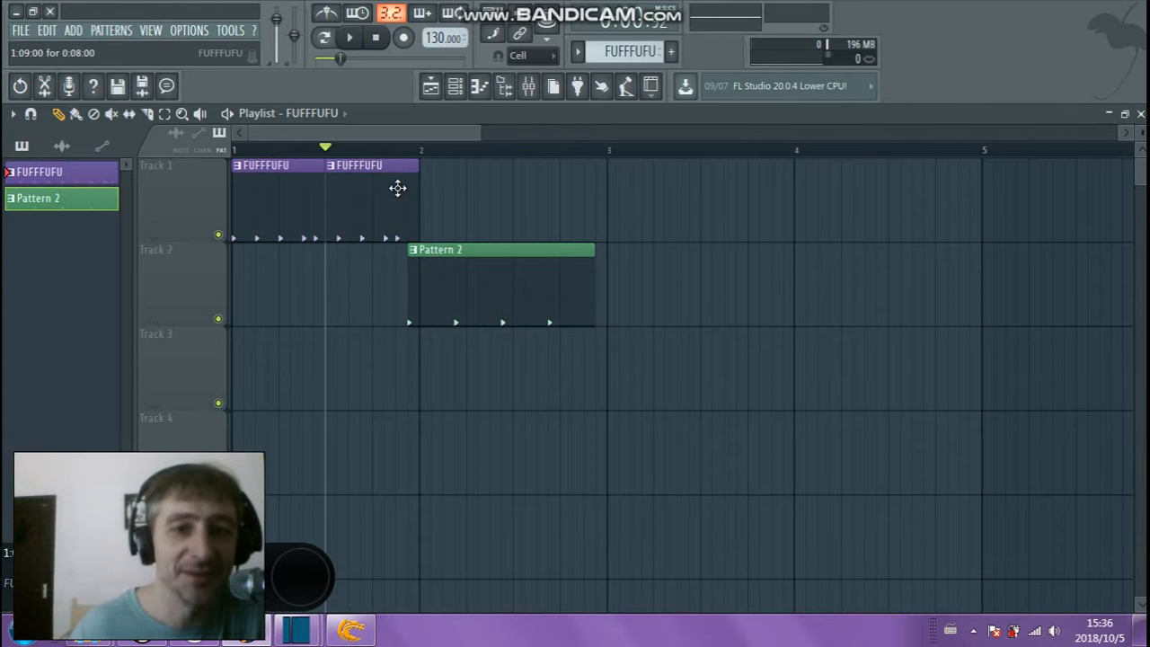
# Compare the channel rack steps of FUFFFUFU with those of Pattern 2, choosing Pattern 2 from its playlist clip
pyautogui.click(456, 86)
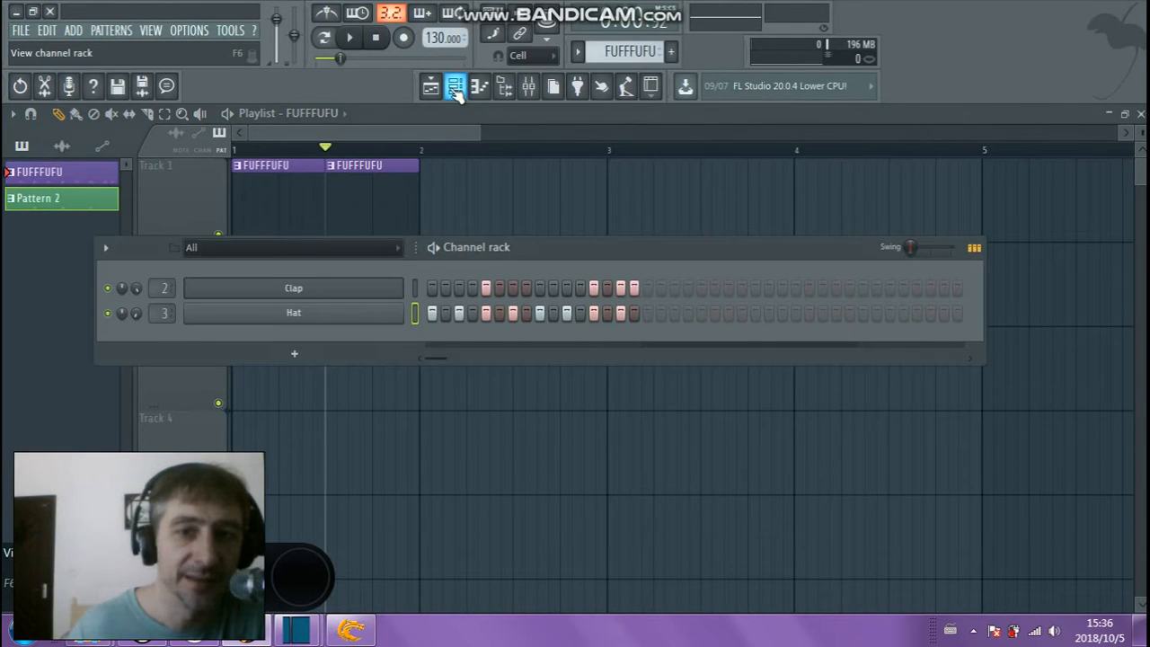
pyautogui.click(456, 87)
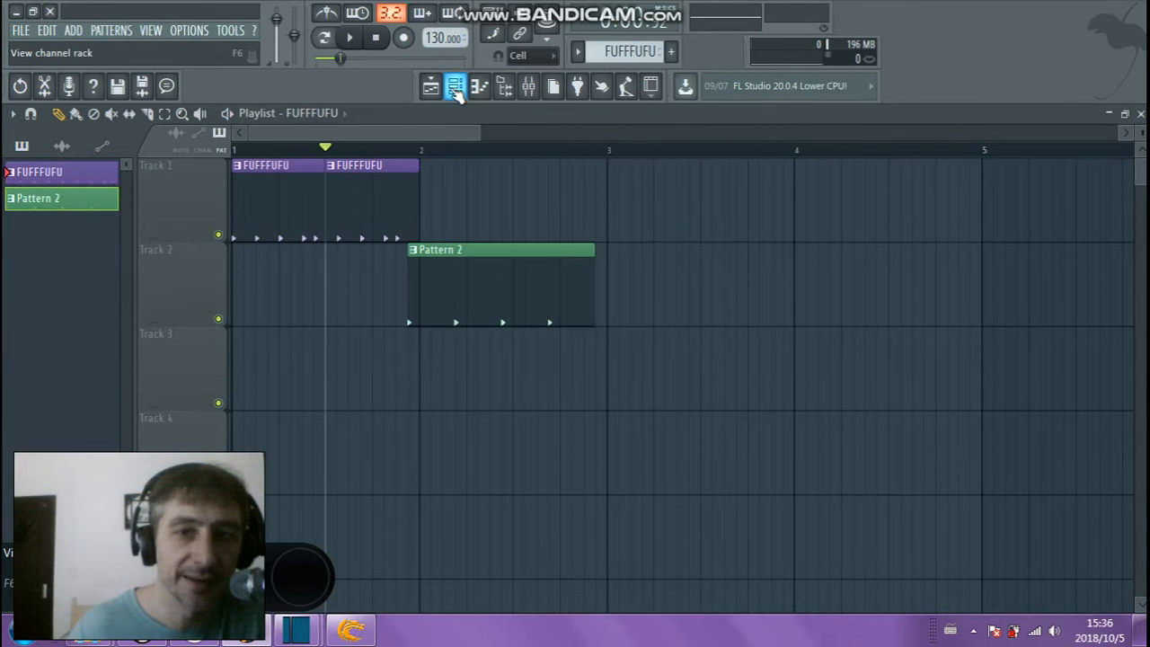
pyautogui.click(514, 273)
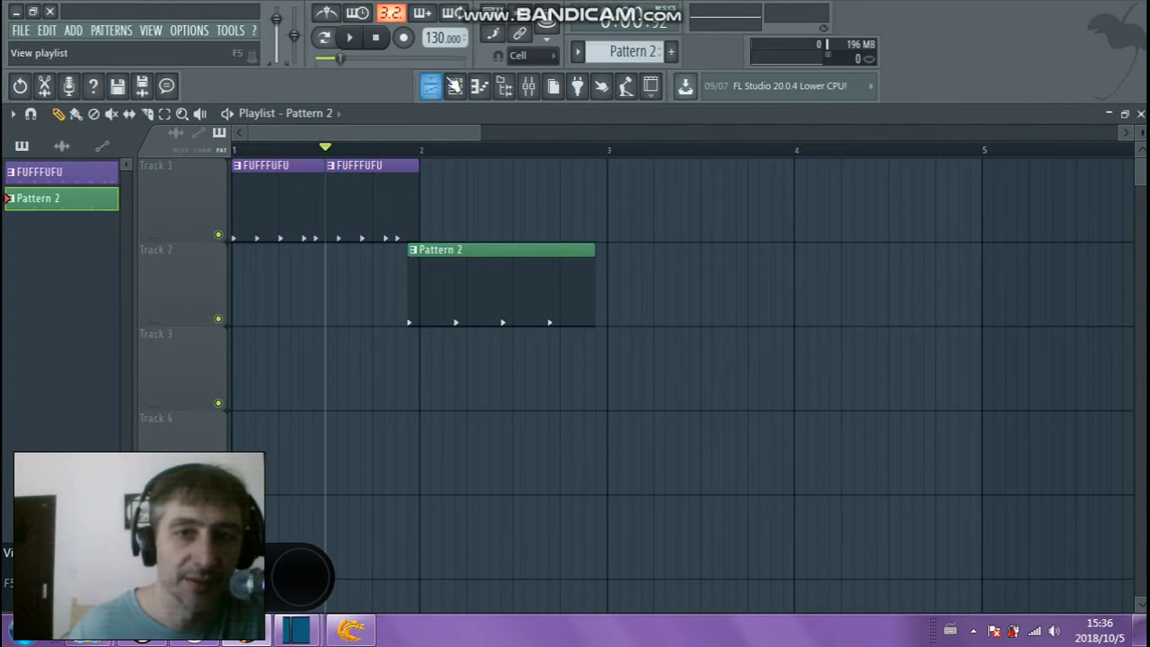
pyautogui.click(455, 86)
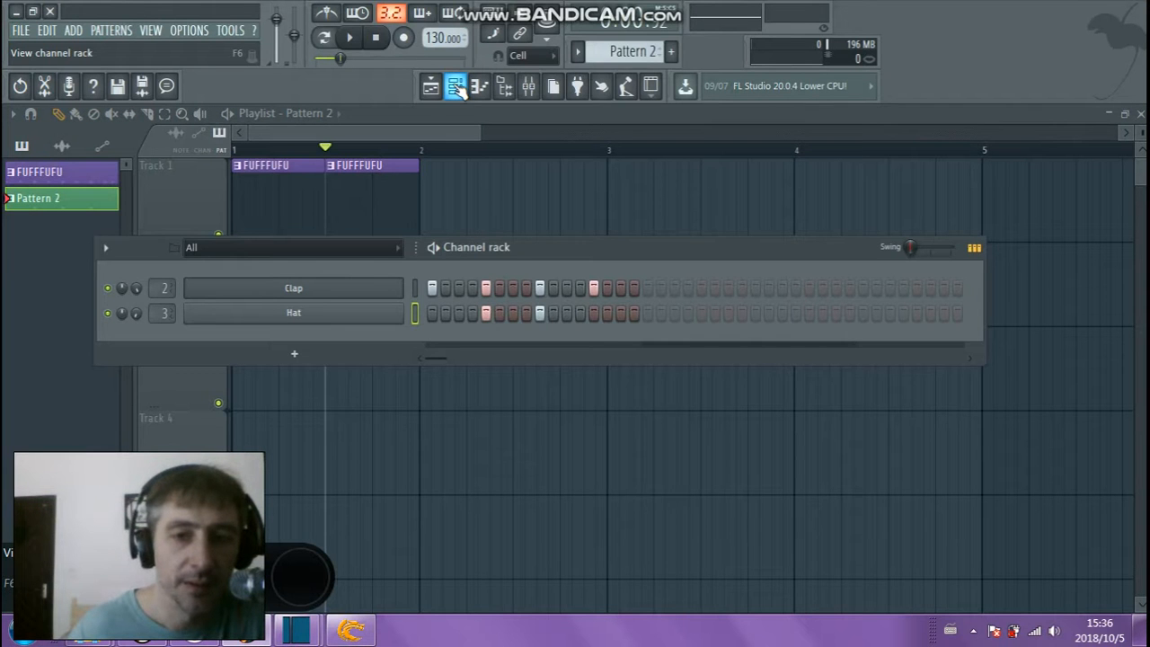
# Delete both FUFFFUFU clips from Track 1 and move the Pattern 2 clip to bar 1 of Track 1
pyautogui.click(428, 138)
pyautogui.rightClick(378, 195)
pyautogui.rightClick(306, 199)
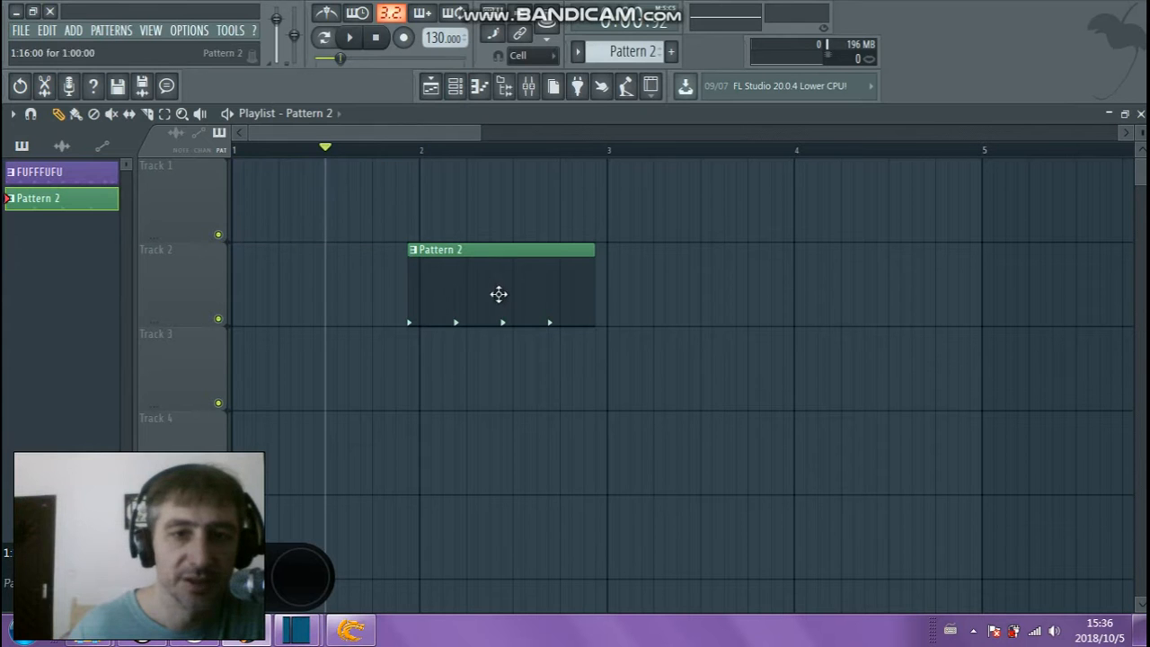
pyautogui.moveTo(434, 251); pyautogui.dragTo(257, 170)
# While Pattern 2 plays, remove its Clap hit at step 9 and adjust the Hat and Clap channel volumes, Clap to about 73%
pyautogui.click(455, 86)
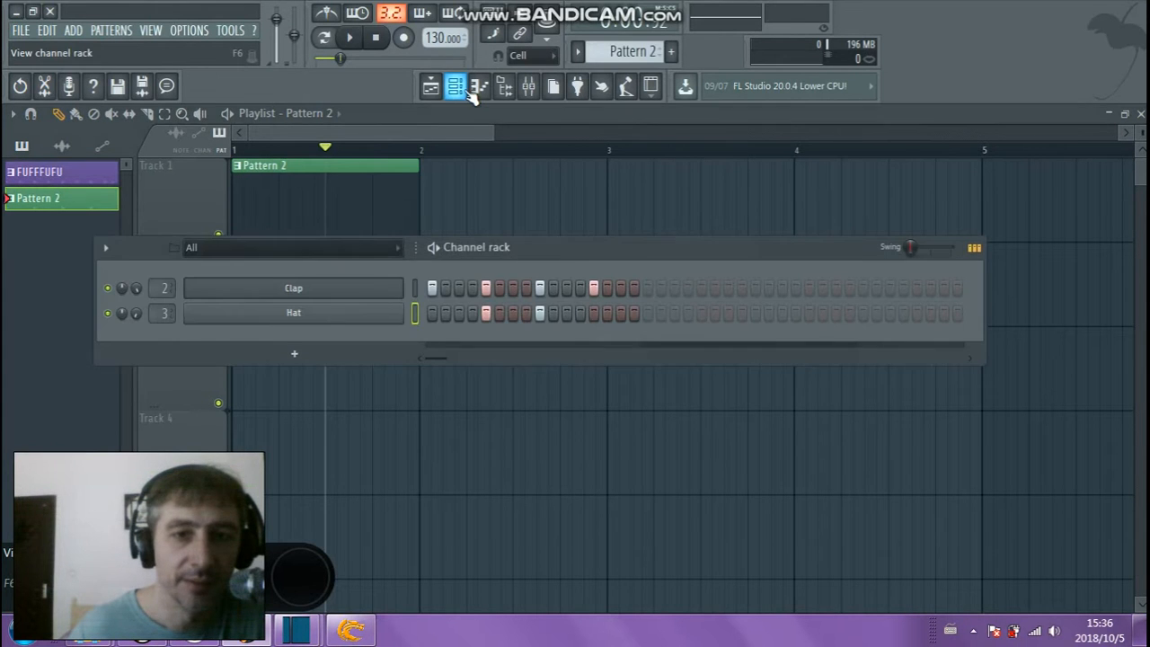
pyautogui.click(349, 37)
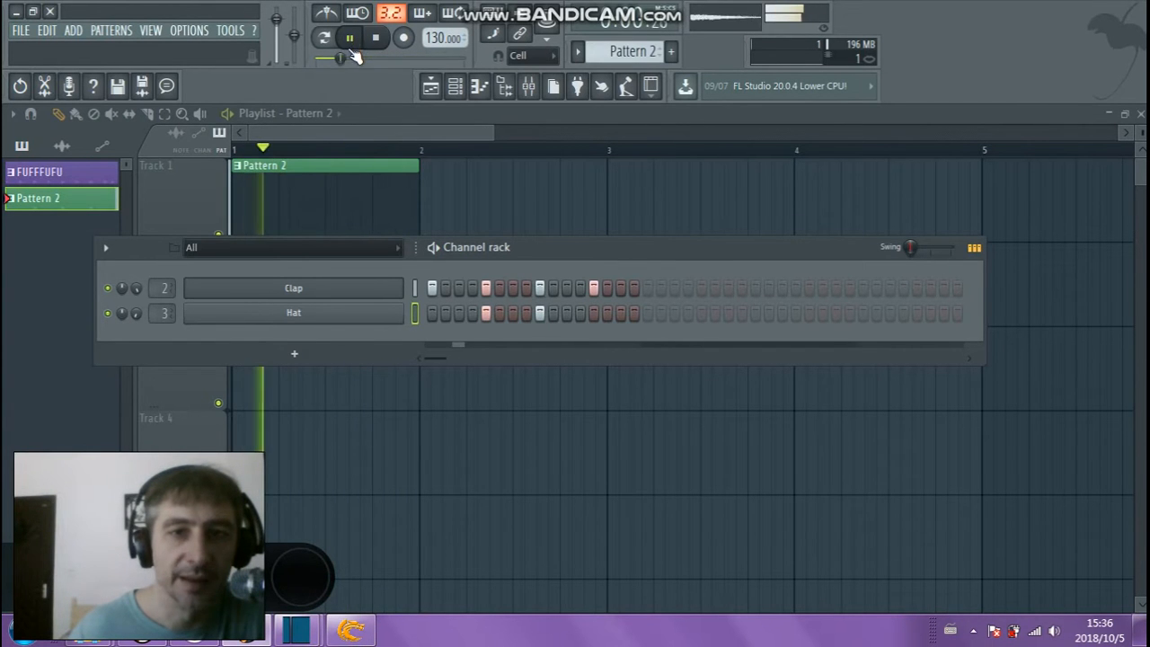
pyautogui.click(539, 288)
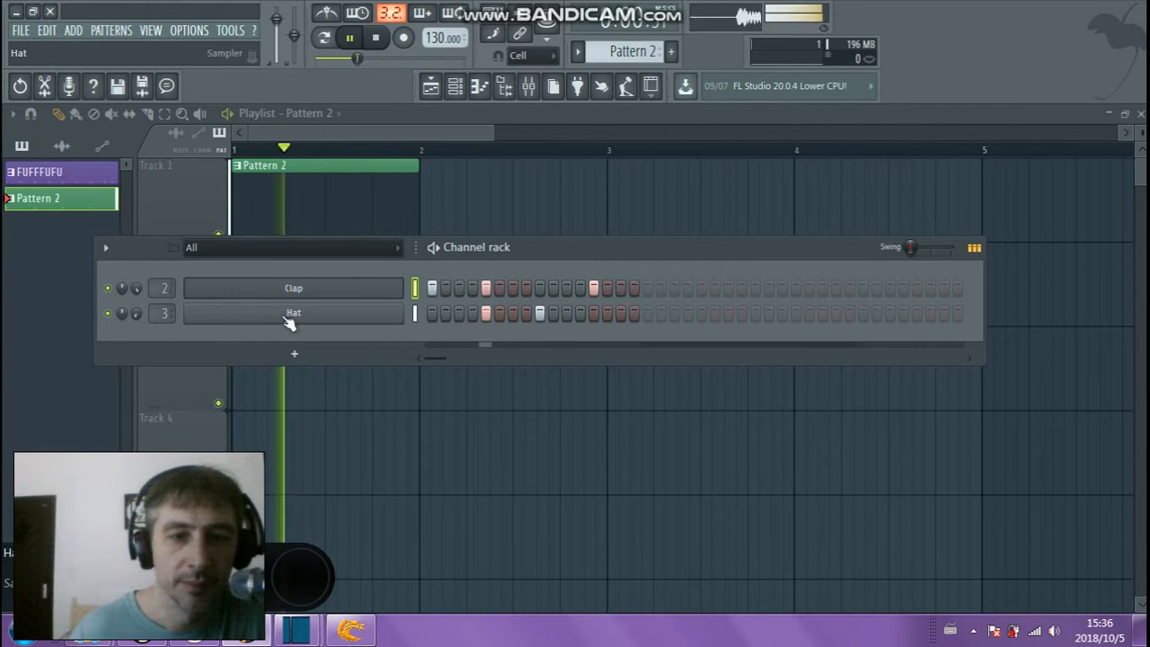
pyautogui.moveTo(140, 312); pyautogui.dragTo(140, 329)
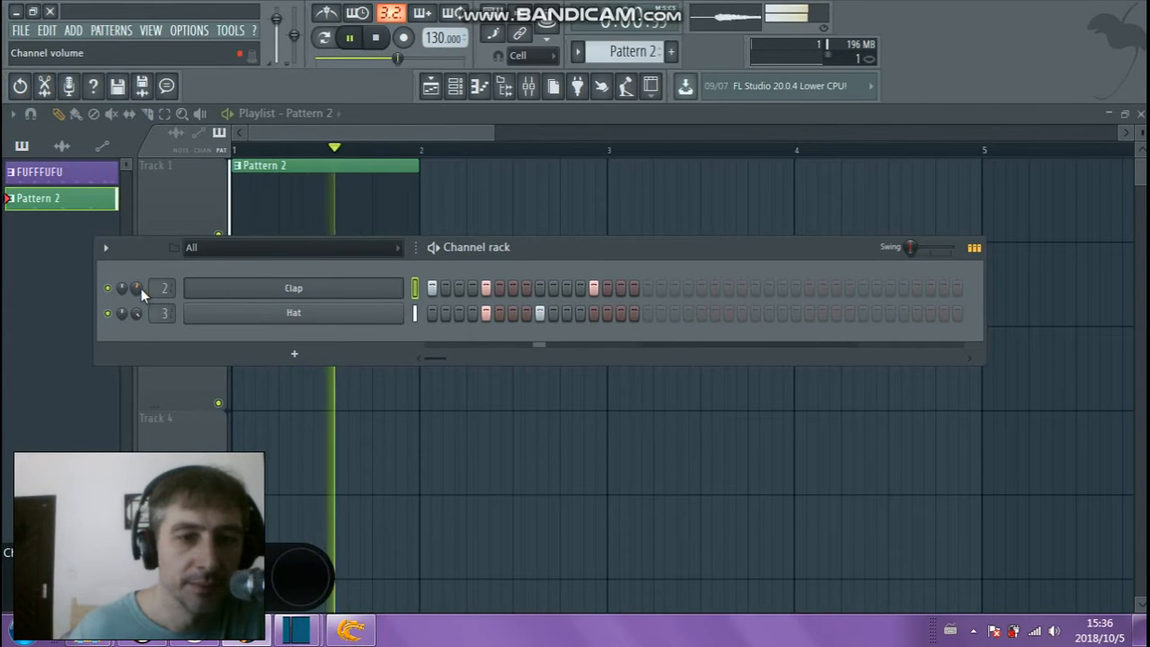
pyautogui.moveTo(138, 289); pyautogui.dragTo(138, 291)
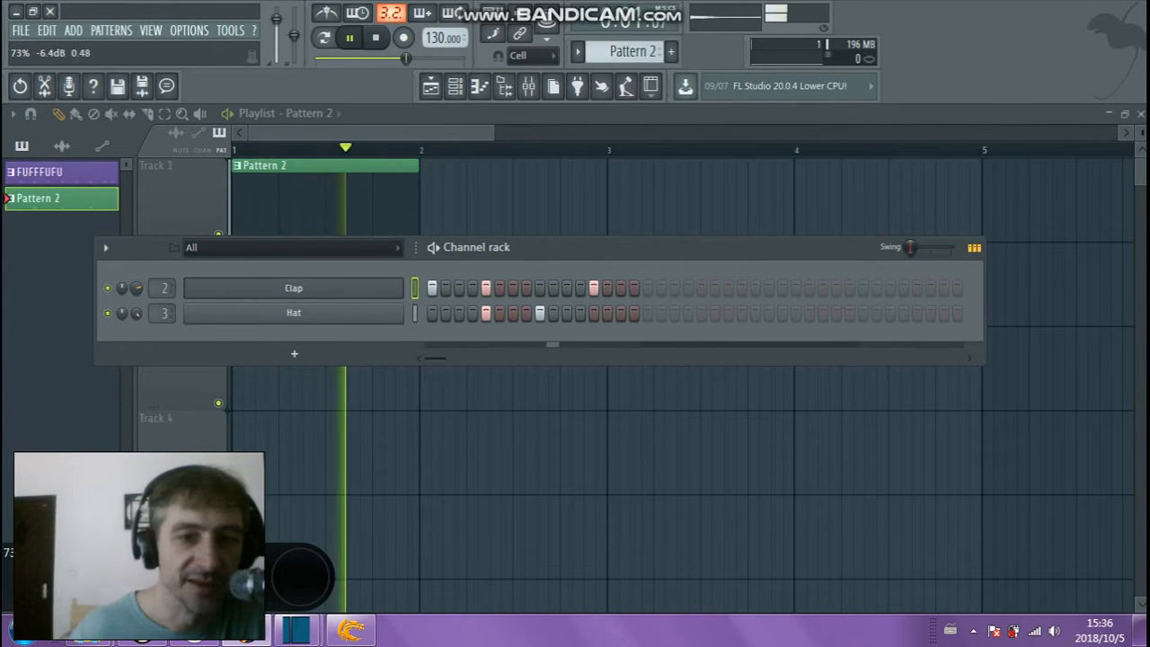
# Add Hat and Clap hits at steps 15 and 16 of Pattern 2, stop playback, and close the channel rack
pyautogui.click(622, 313)
pyautogui.click(634, 312)
pyautogui.click(621, 288)
pyautogui.click(634, 288)
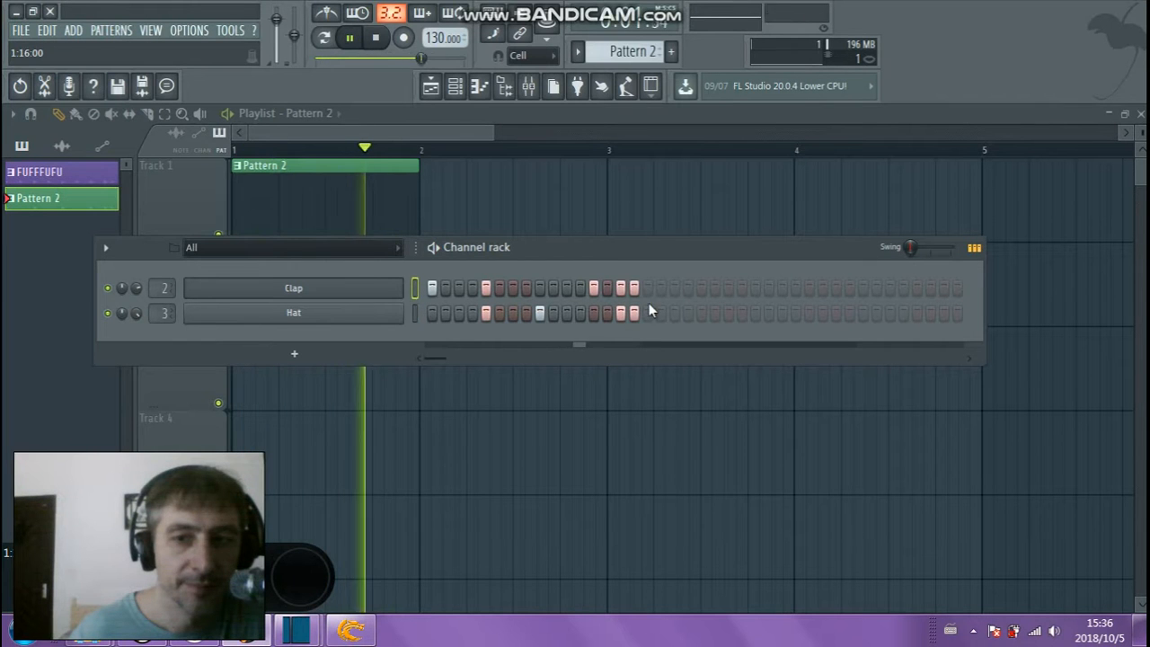
pyautogui.click(376, 36)
pyautogui.click(381, 133)
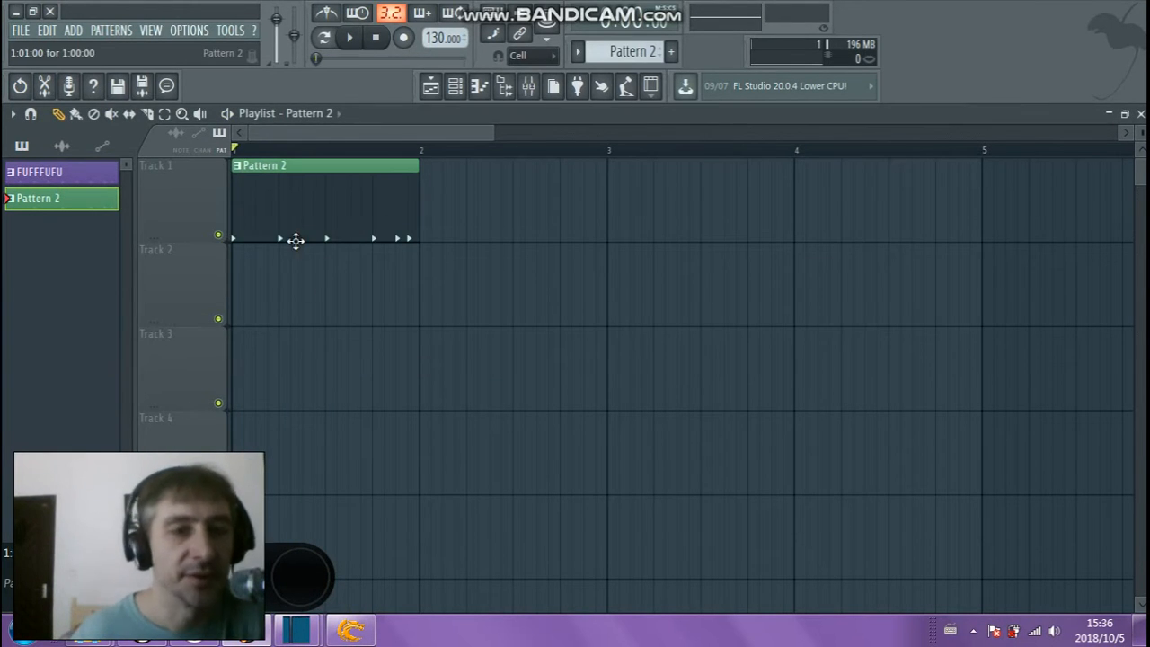
pyautogui.moveTo(323, 185); pyautogui.dragTo(285, 185)
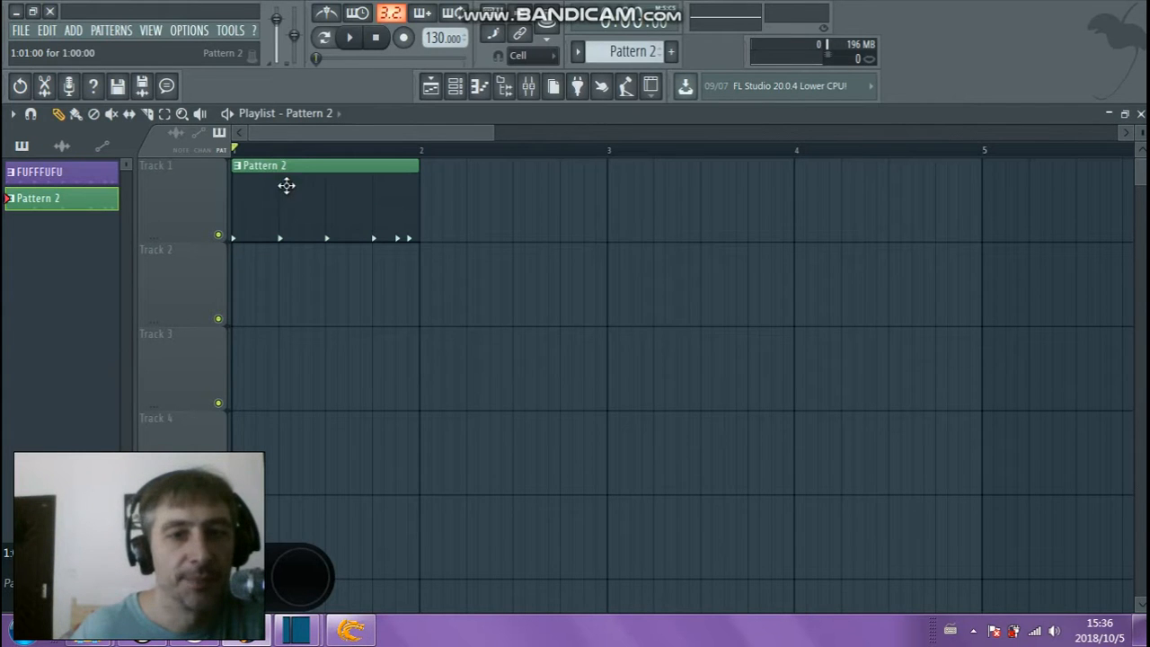
# Place extra Pattern 2 clips around bars 1 to 3 on Tracks 1 to 3 and delete them again
pyautogui.click(538, 212)
pyautogui.click(557, 270)
pyautogui.click(428, 278)
pyautogui.click(379, 378)
pyautogui.rightClick(624, 209)
pyautogui.rightClick(603, 280)
pyautogui.rightClick(530, 360)
pyautogui.rightClick(521, 293)
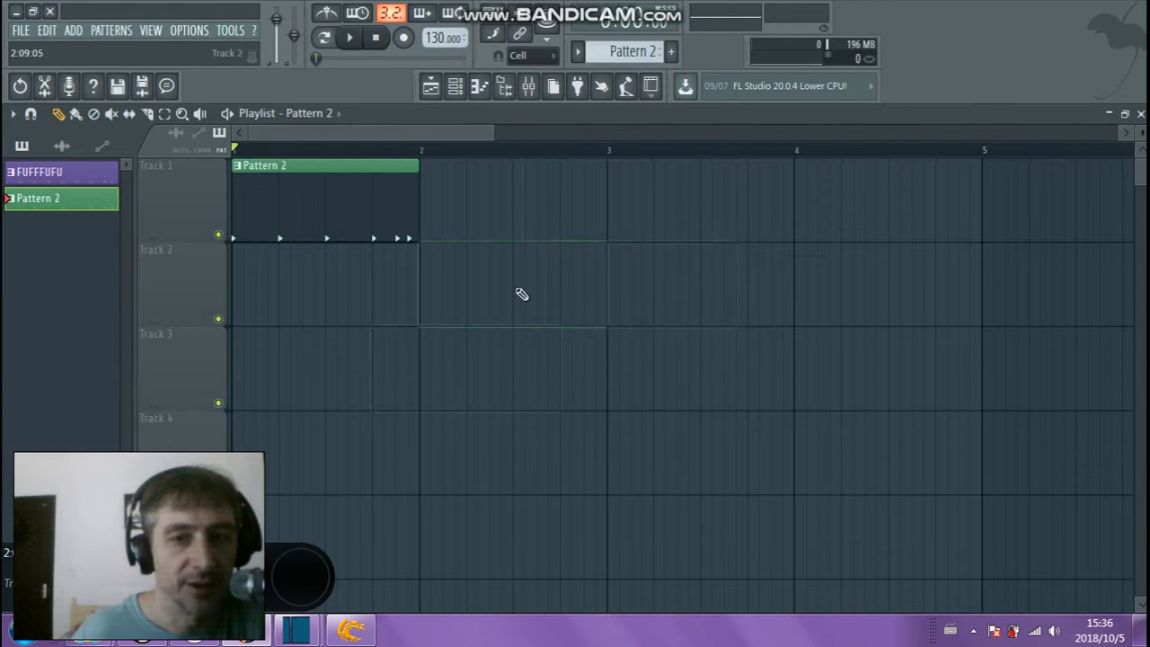
# Demonstrate placing and deleting Pattern 2 clips on Tracks 1 and 2, including the original clip, and leave the playlist empty
pyautogui.rightClick(404, 229)
pyautogui.click(306, 247)
pyautogui.rightClick(310, 252)
pyautogui.click(330, 208)
pyautogui.rightClick(297, 203)
pyautogui.click(239, 201)
pyautogui.click(590, 197)
pyautogui.moveTo(593, 198); pyautogui.dragTo(616, 199)
pyautogui.click(797, 206)
pyautogui.rightClick(719, 205)
pyautogui.rightClick(854, 202)
pyautogui.rightClick(382, 196)
# With the Draw tool, place a Pattern 2 clip on Track 1, slide it to about bar 5, and delete it
pyautogui.click(77, 115)
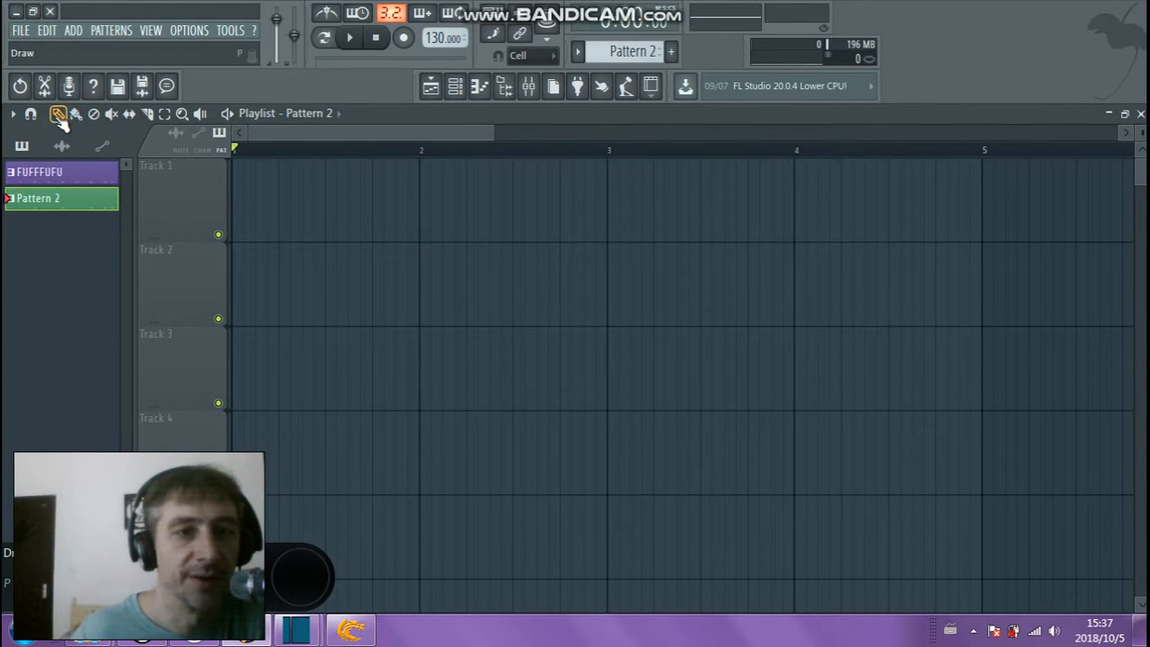
pyautogui.moveTo(251, 194); pyautogui.dragTo(1030, 187)
pyautogui.rightClick(1031, 190)
# Place a Pattern 2 clip at bar 1 of Track 1 and delete the trial clips added on Tracks 1 and 2
pyautogui.click(264, 208)
pyautogui.rightClick(243, 213)
pyautogui.click(244, 213)
pyautogui.click(464, 301)
pyautogui.rightClick(513, 295)
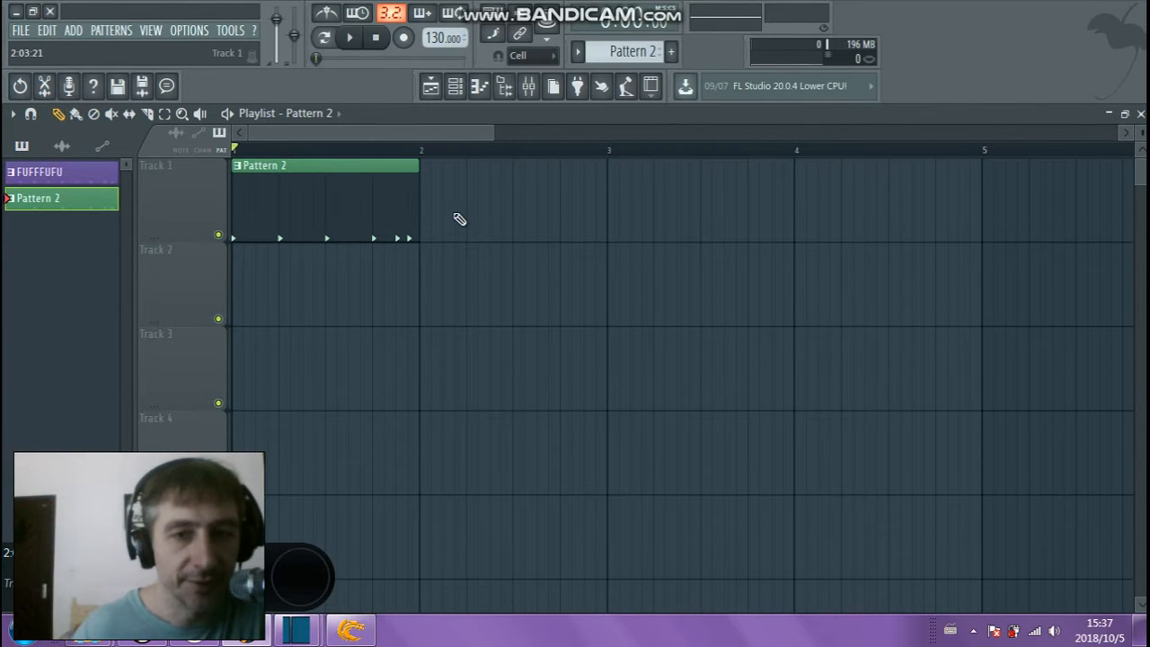
pyautogui.moveTo(448, 210)
pyautogui.mouseDown()
pyautogui.moveTo(585, 203)
pyautogui.moveTo(460, 204)
pyautogui.mouseUp()
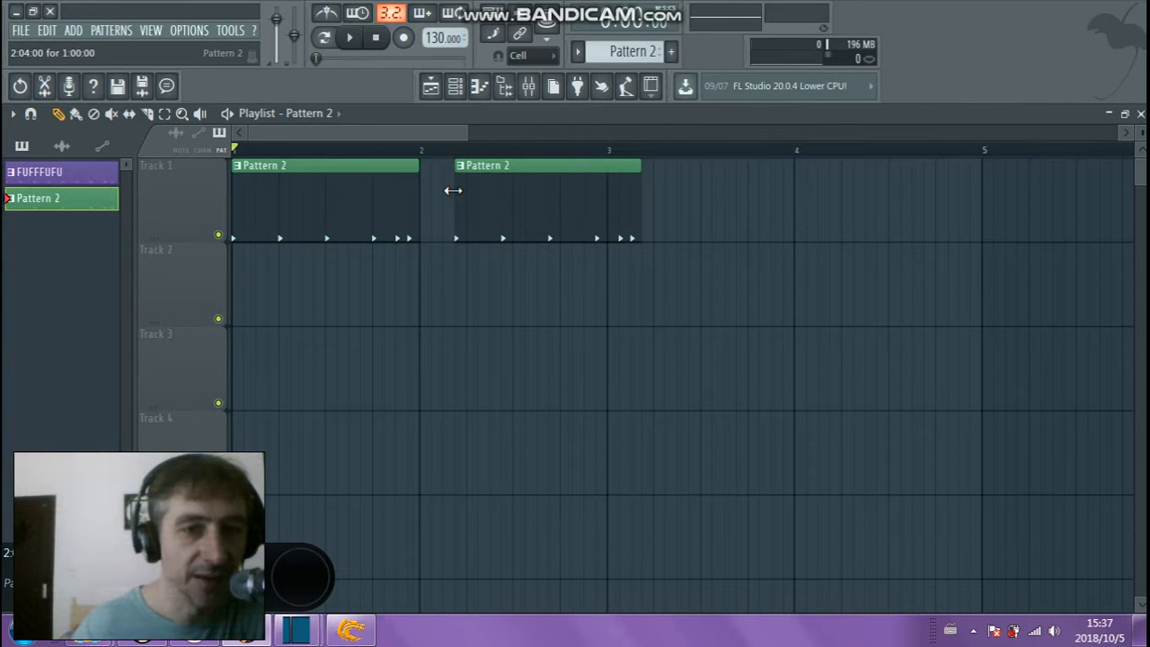
pyautogui.rightClick(513, 192)
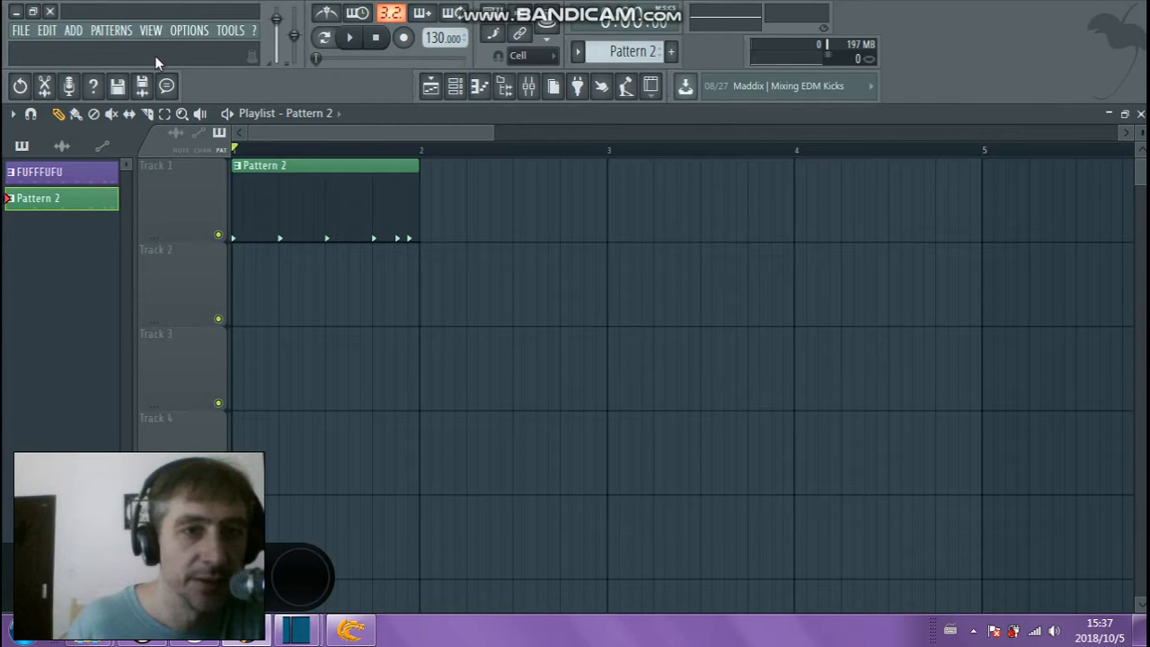
# Open the browser, move it higher over the playlist, and look through its Recent files section
pyautogui.click(504, 87)
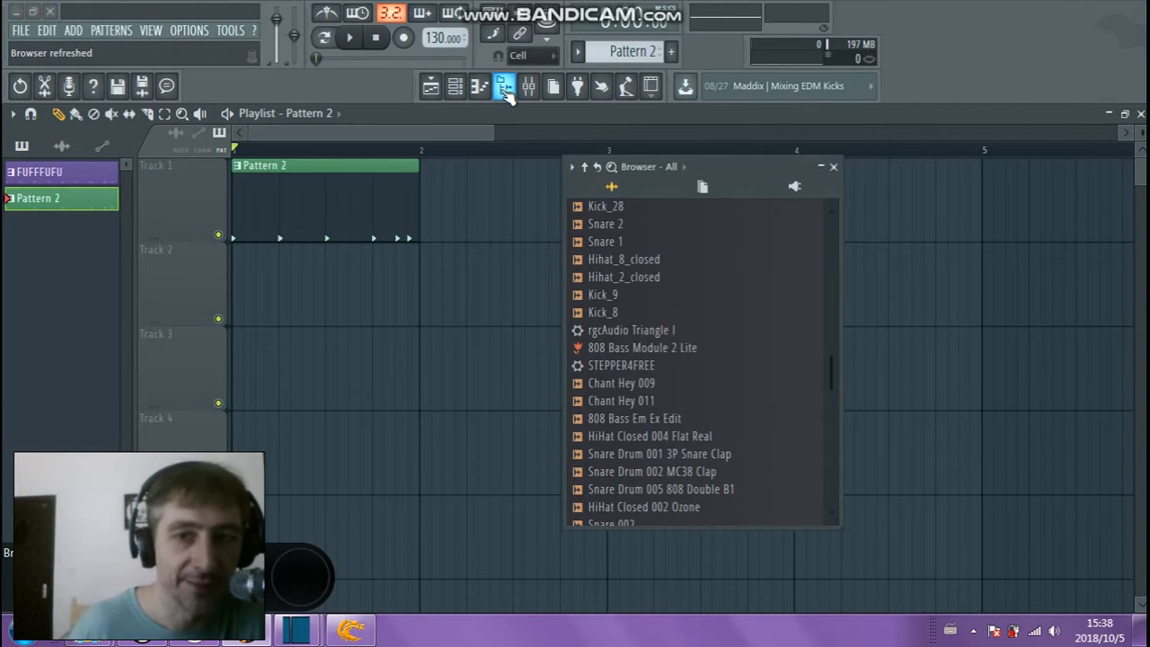
pyautogui.moveTo(730, 165); pyautogui.dragTo(701, 114)
pyautogui.scroll(-7, 711, 278)
pyautogui.scroll(6, 711, 278)
pyautogui.scroll(-6, 711, 277)
pyautogui.scroll(15, 710, 279)
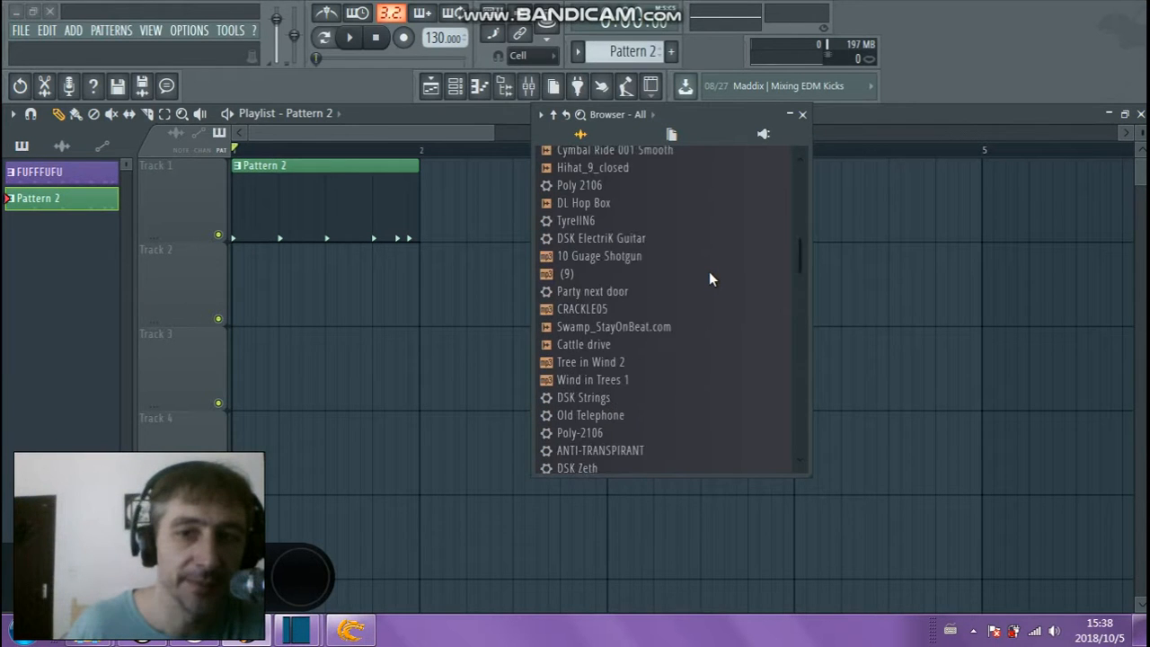
pyautogui.scroll(4, 709, 271)
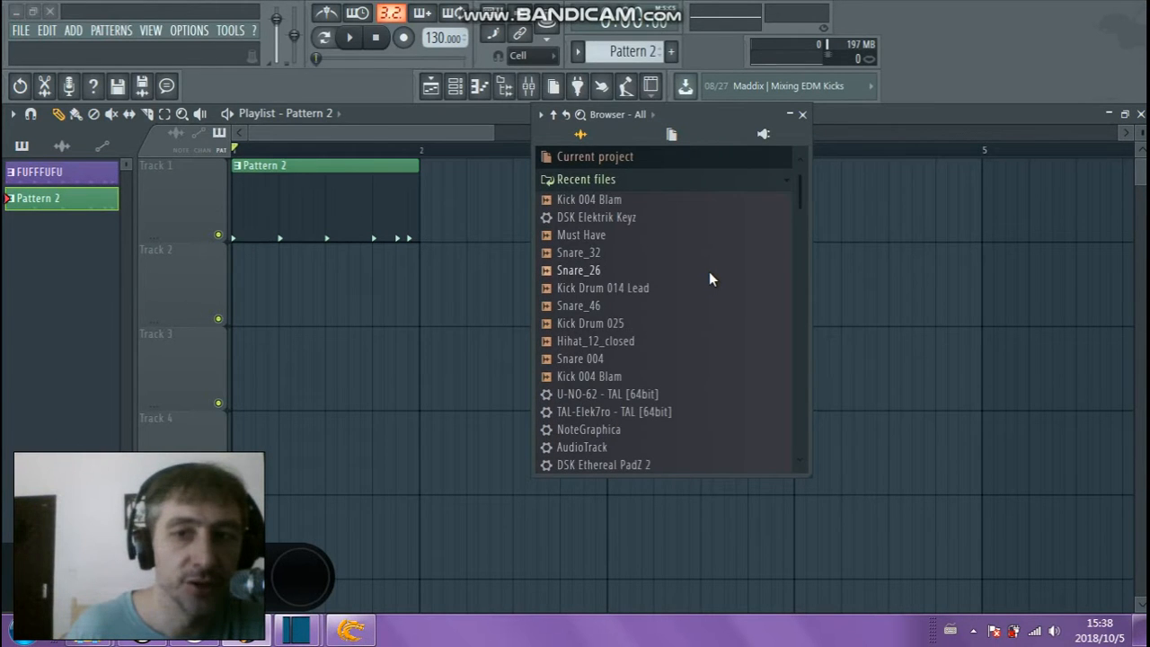
pyautogui.click(561, 182)
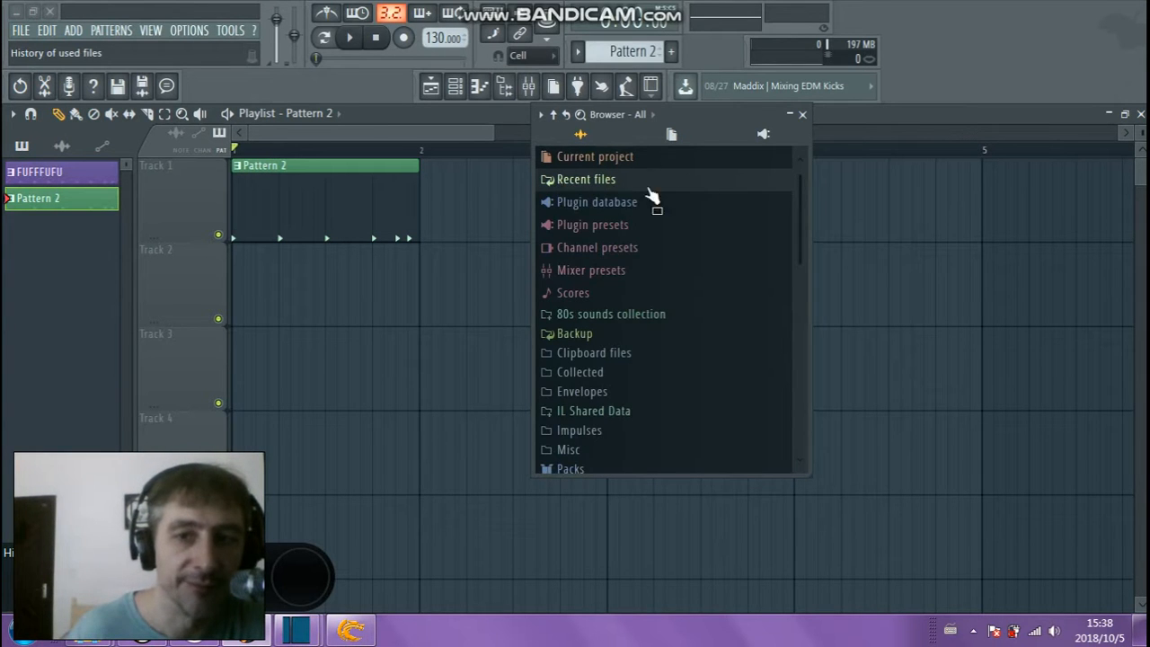
pyautogui.click(561, 180)
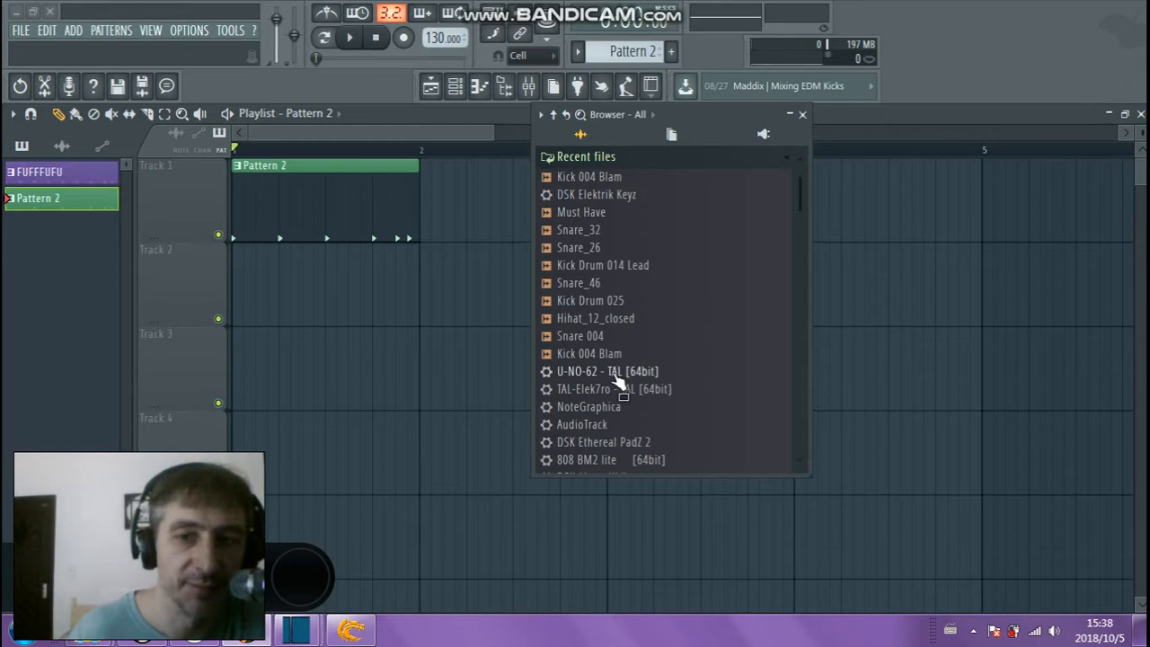
# Preview samples such as Hihat_12_closed in Recent files, browse the rest of the list, collapse it, and close the browser
pyautogui.moveTo(603, 289); pyautogui.dragTo(590, 329)
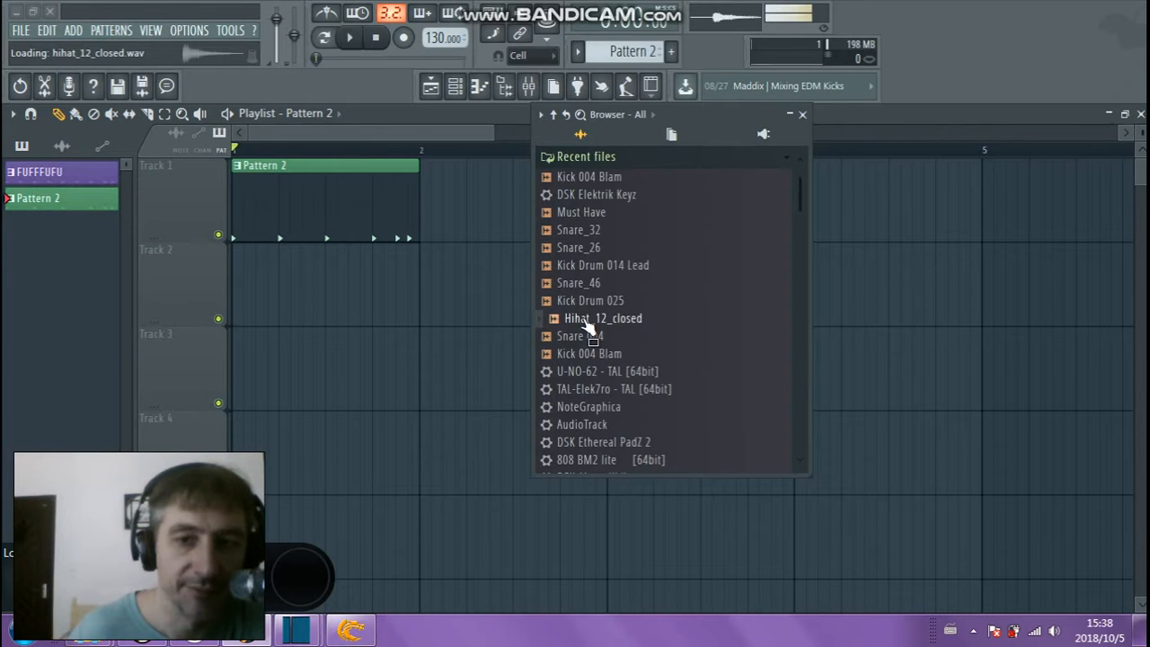
pyautogui.scroll(-10, 591, 313)
pyautogui.moveTo(584, 282); pyautogui.dragTo(558, 189)
pyautogui.scroll(-6, 634, 351)
pyautogui.scroll(-4, 611, 368)
pyautogui.scroll(-4, 613, 336)
pyautogui.scroll(-4, 606, 311)
pyautogui.scroll(4, 657, 295)
pyautogui.scroll(10, 670, 308)
pyautogui.scroll(2, 673, 306)
pyautogui.scroll(4, 678, 305)
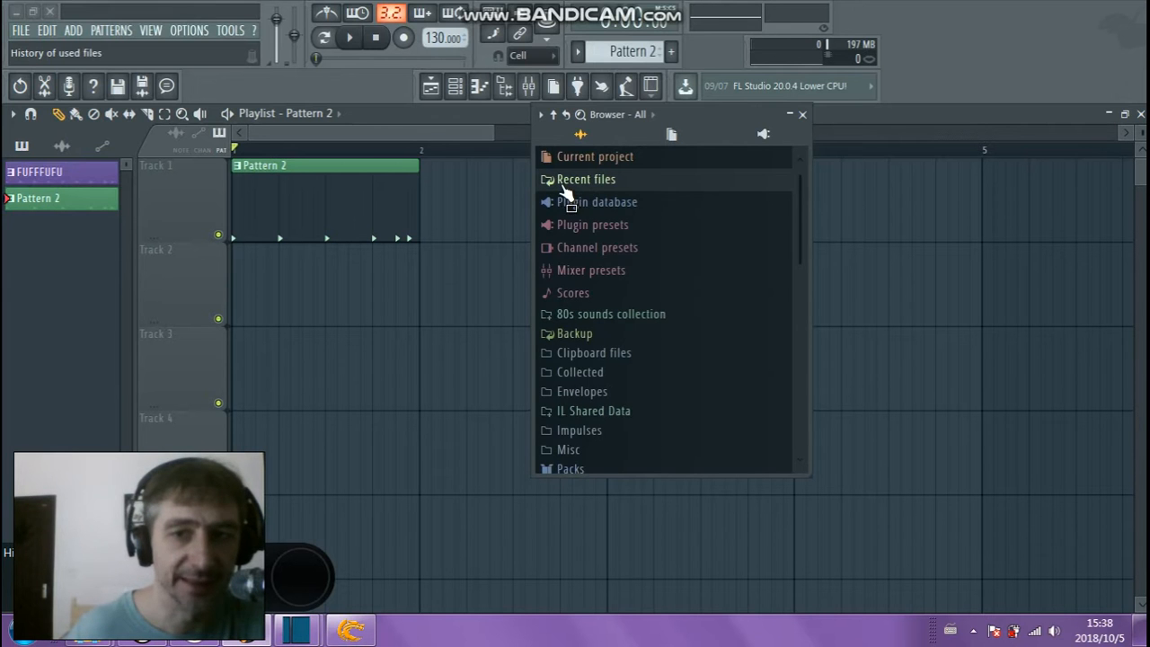
pyautogui.click(802, 114)
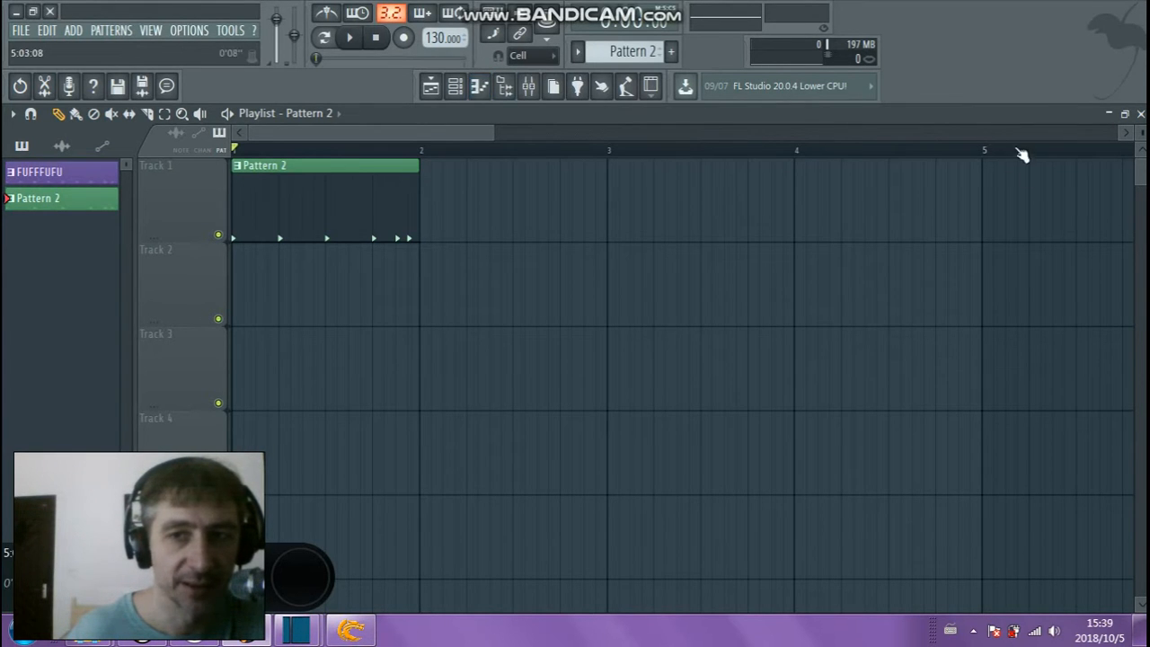
# Reopen the browser and examine the sample categories inside the Packs folder, leaving the folder collapsed
pyautogui.press('F1')
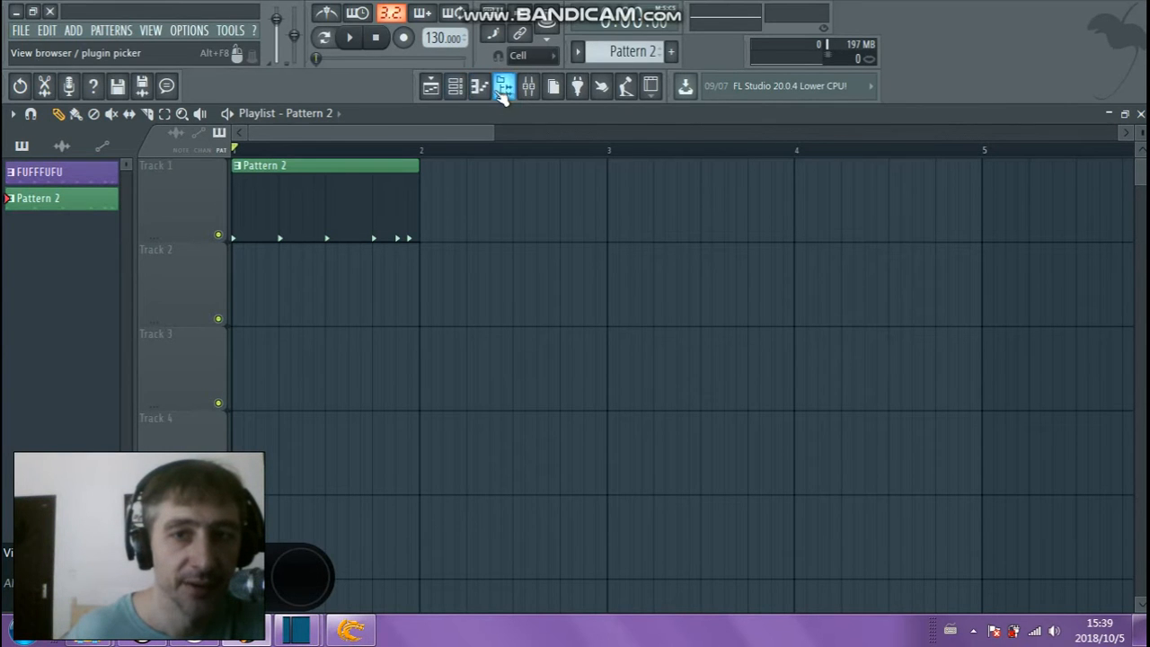
pyautogui.click(511, 93)
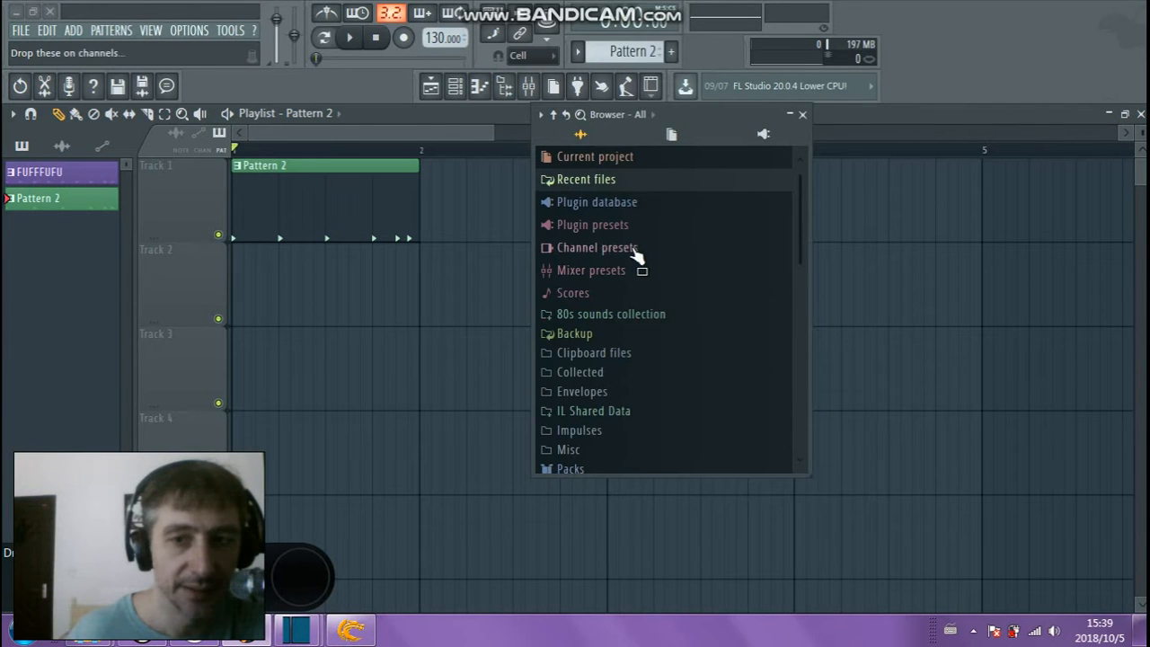
pyautogui.scroll(-3, 660, 259)
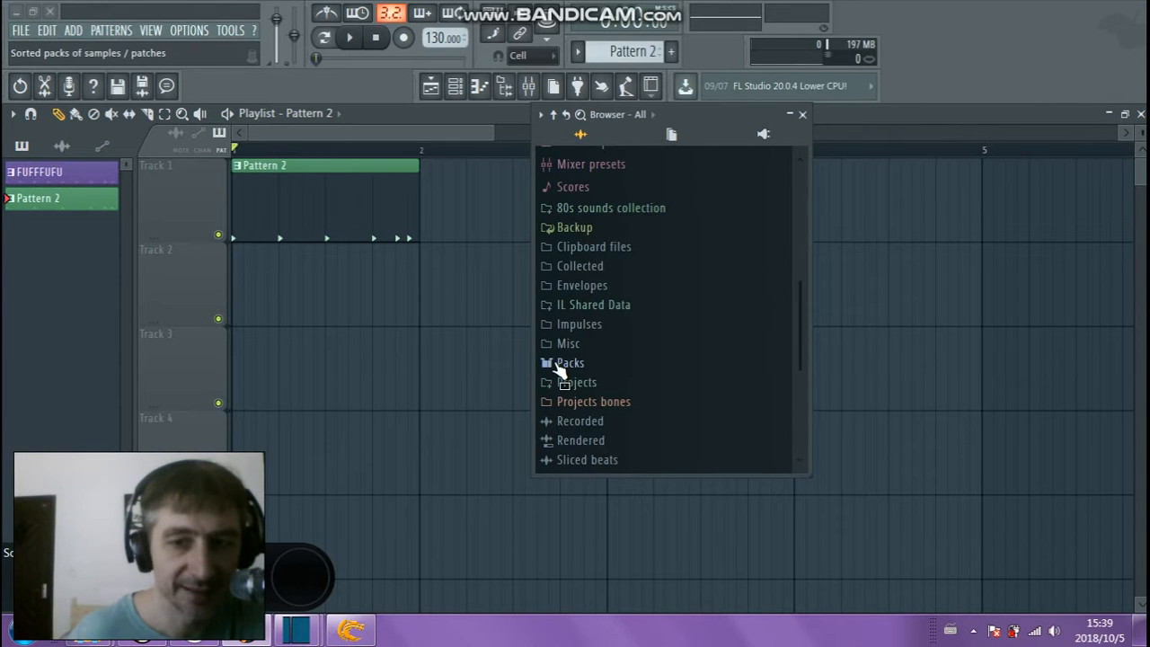
pyautogui.click(609, 369)
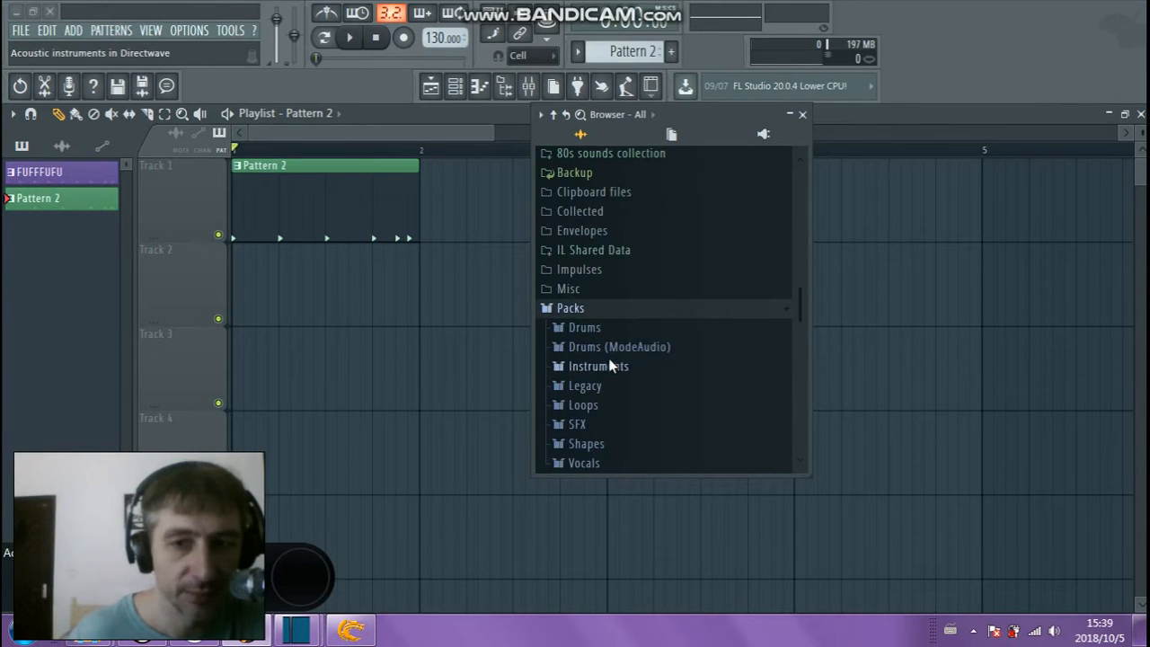
pyautogui.scroll(-2, 626, 423)
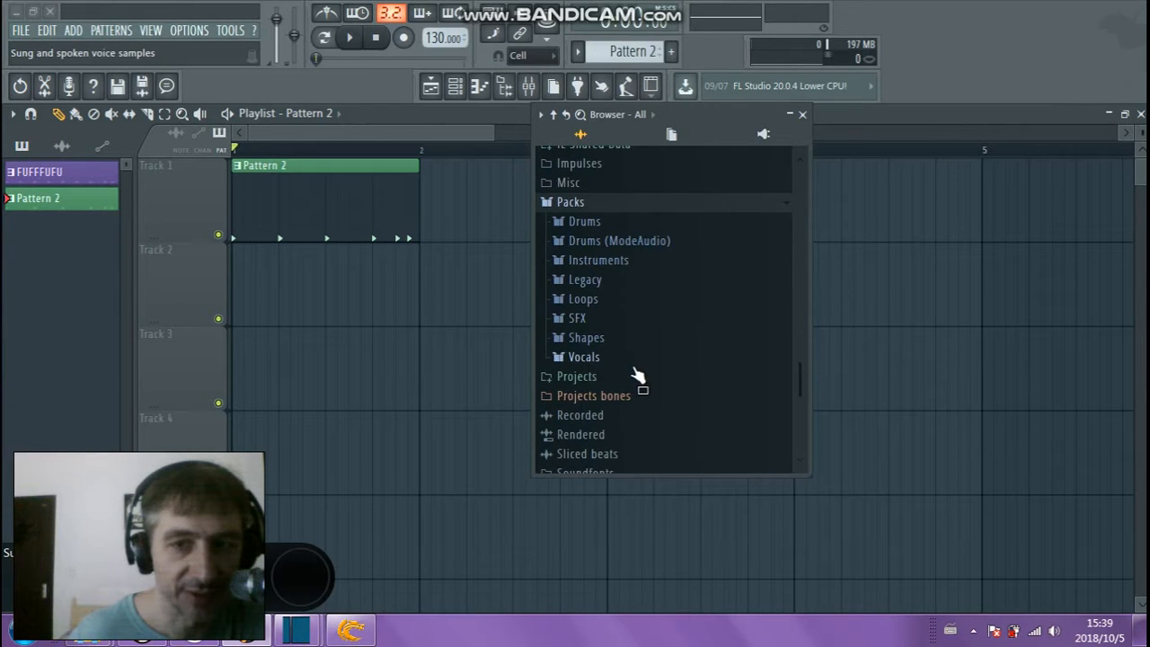
pyautogui.click(564, 205)
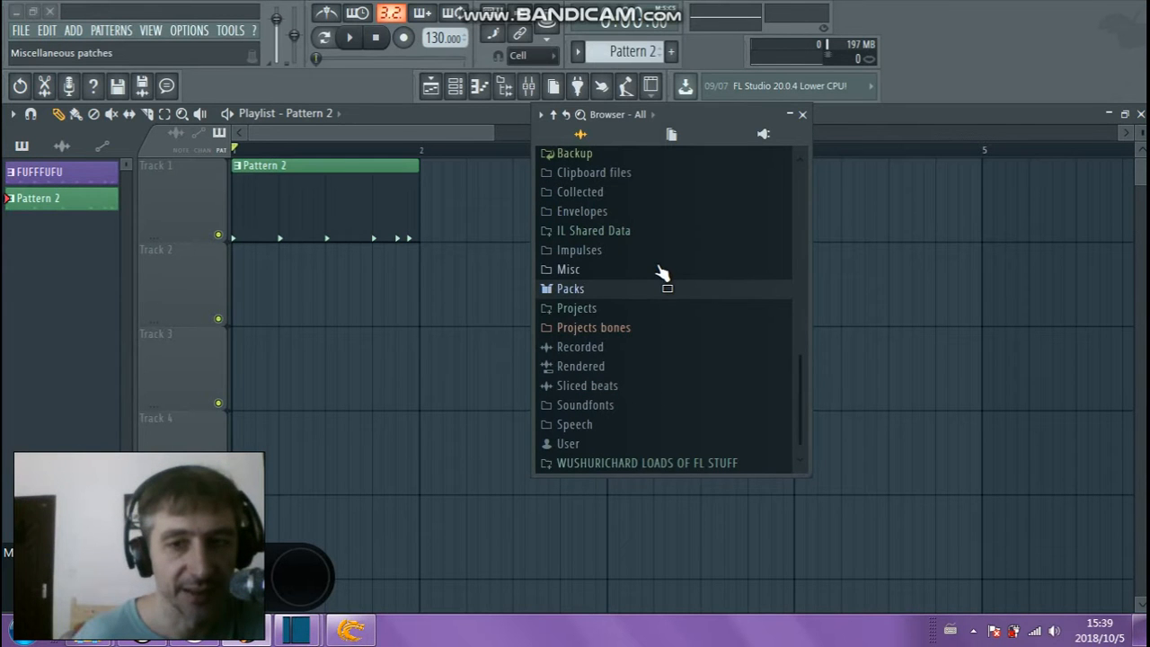
pyautogui.click(589, 291)
pyautogui.click(588, 291)
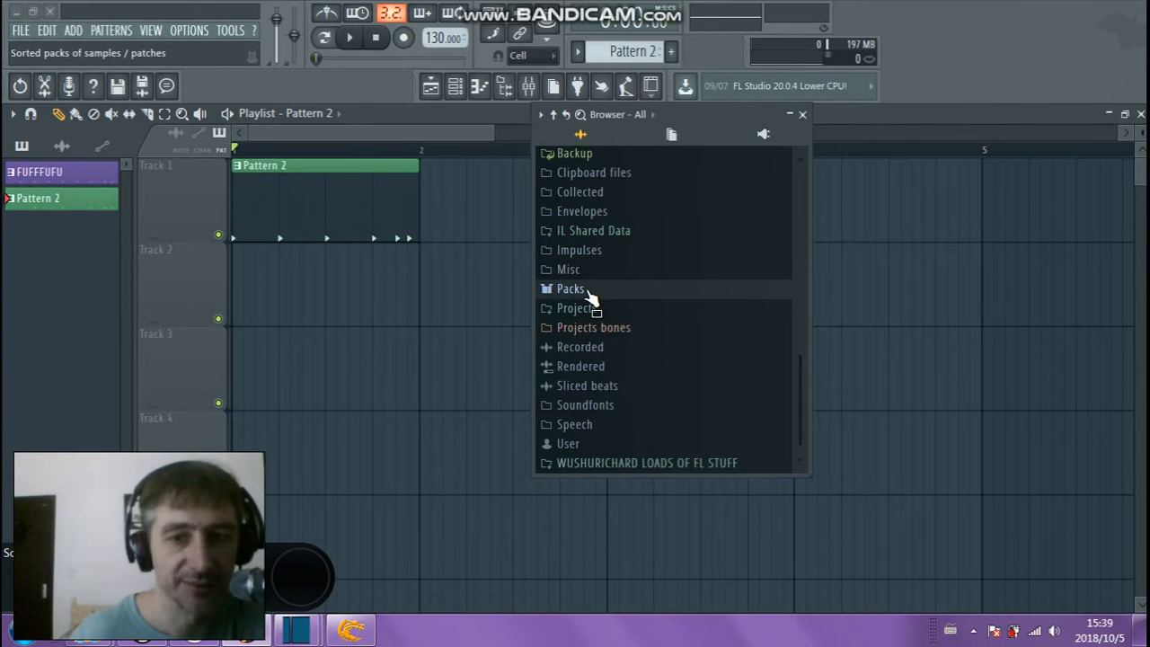
# Look over the categories in the Packs folder, return to the start of the list, and move the browser lower over the playlist
pyautogui.click(589, 292)
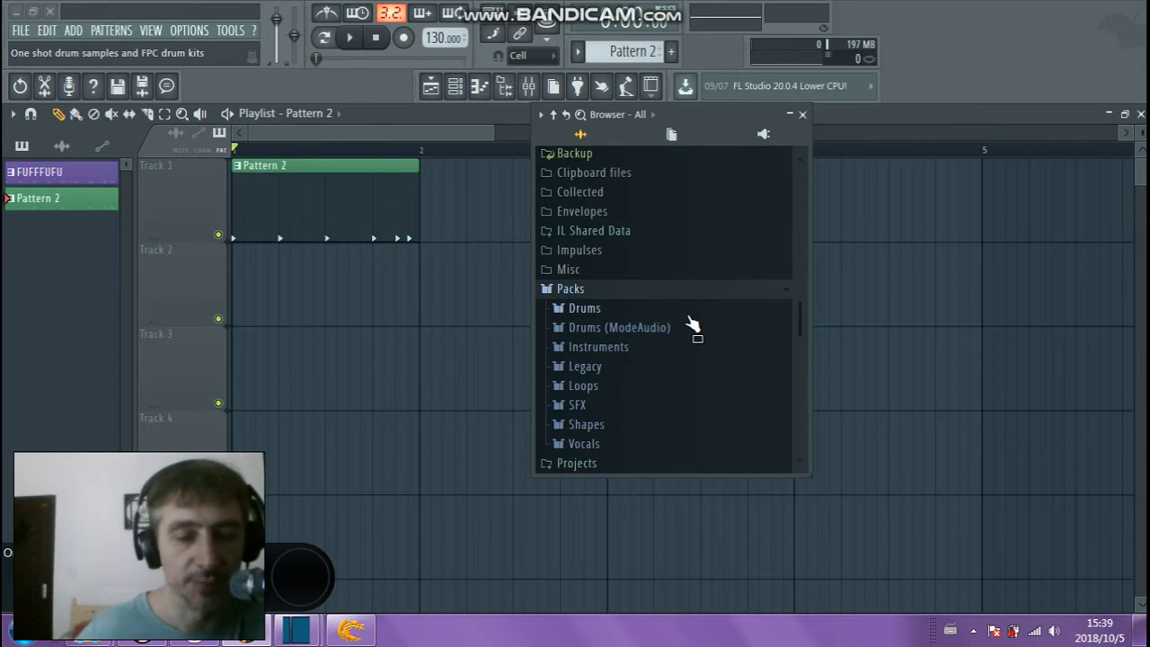
pyautogui.scroll(4, 693, 325)
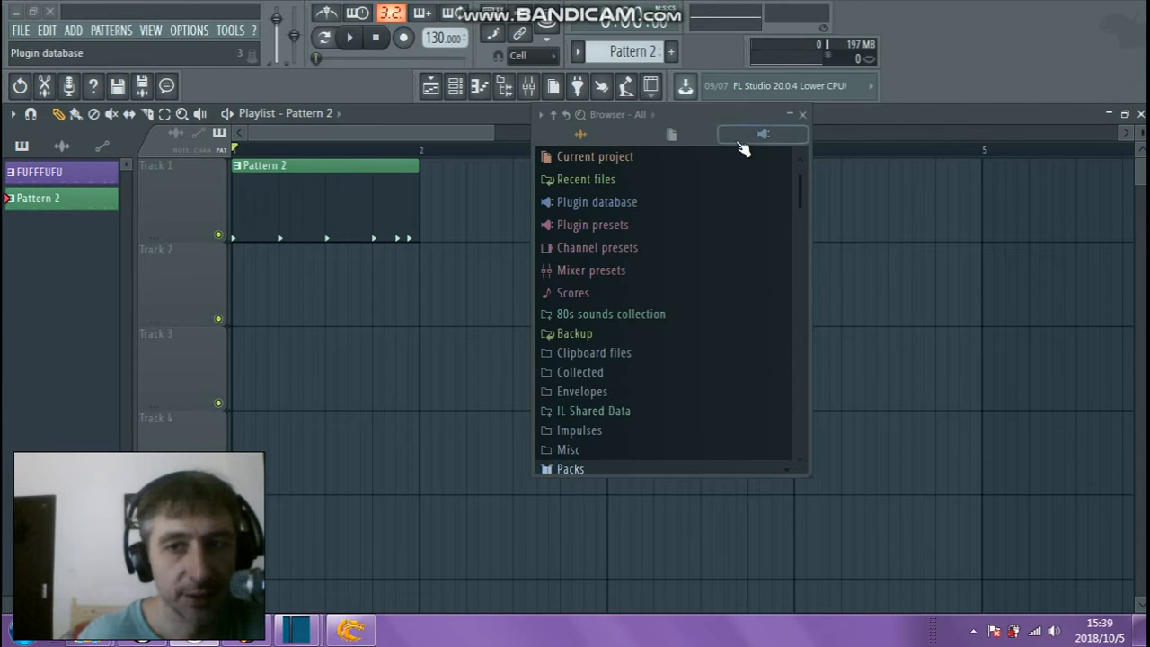
pyautogui.moveTo(721, 112); pyautogui.dragTo(691, 165)
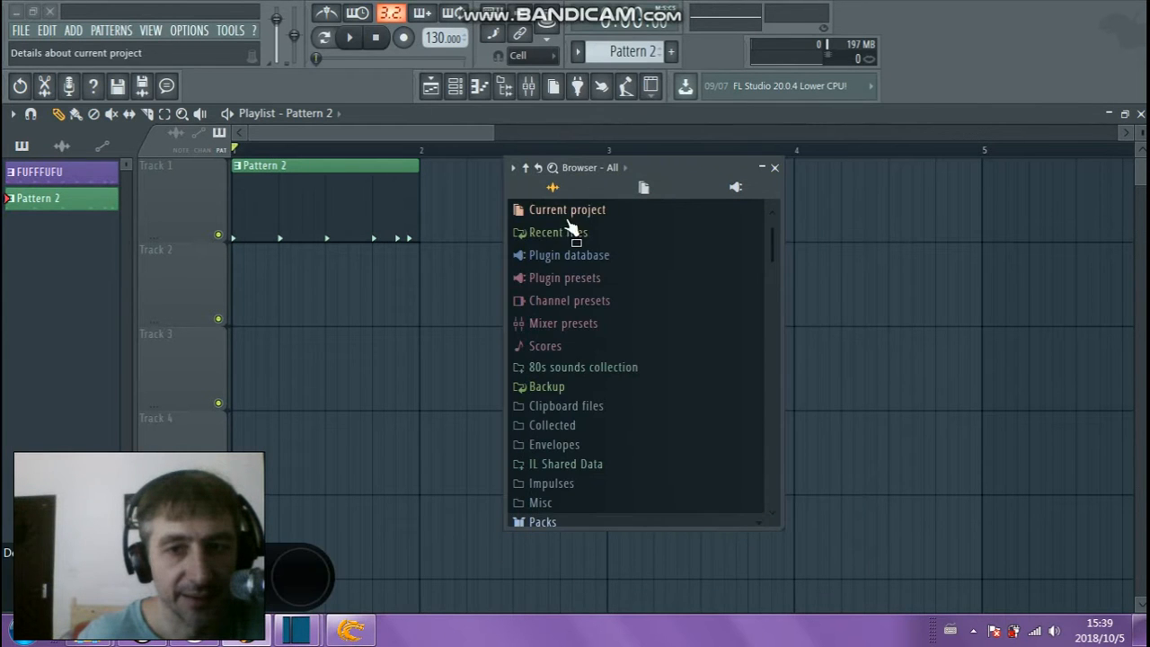
# Browse the Plugin presets through Generators and Harmless to the Leads presets, then collapse Plugin presets
pyautogui.click(543, 279)
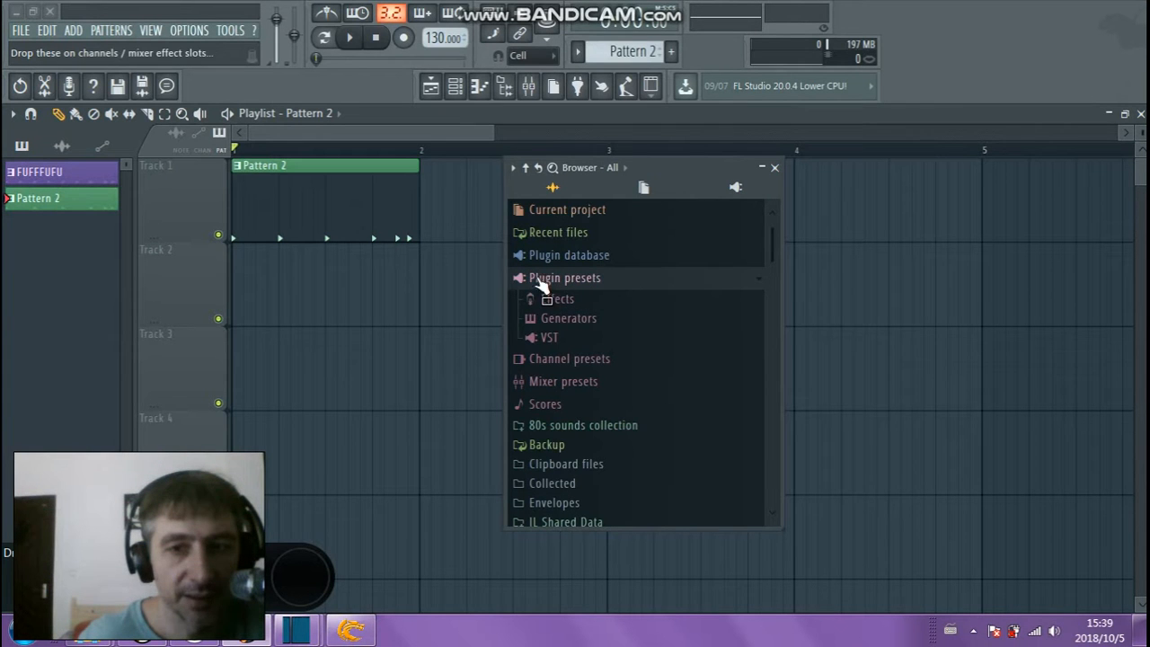
pyautogui.click(588, 319)
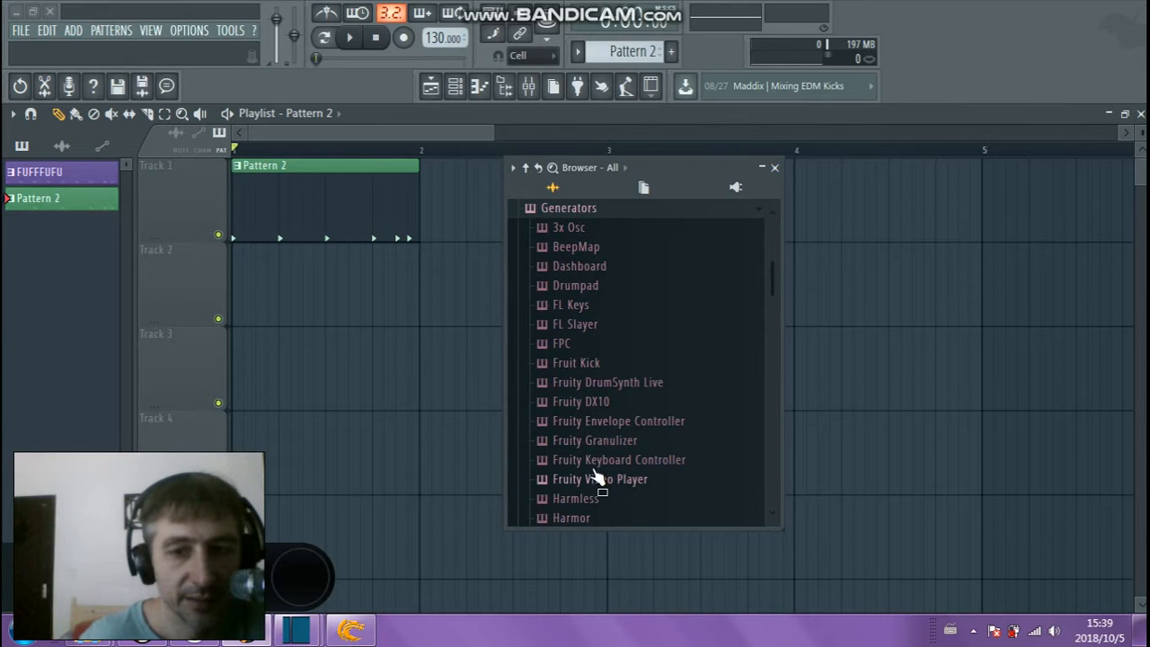
pyautogui.scroll(-3, 597, 369)
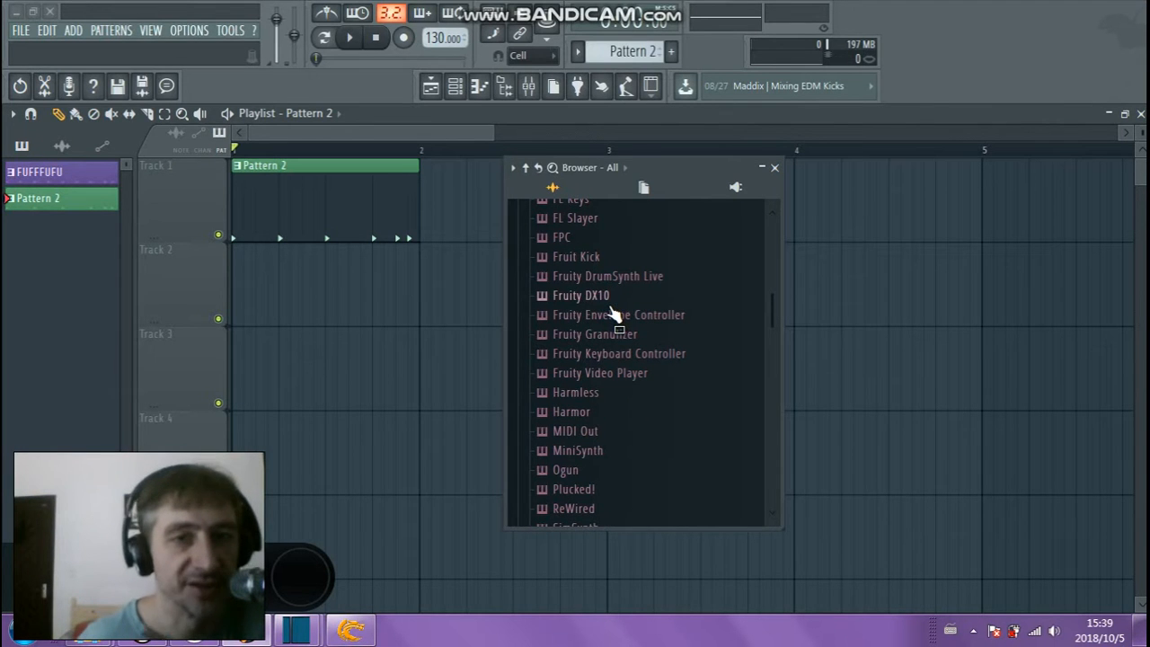
pyautogui.click(576, 394)
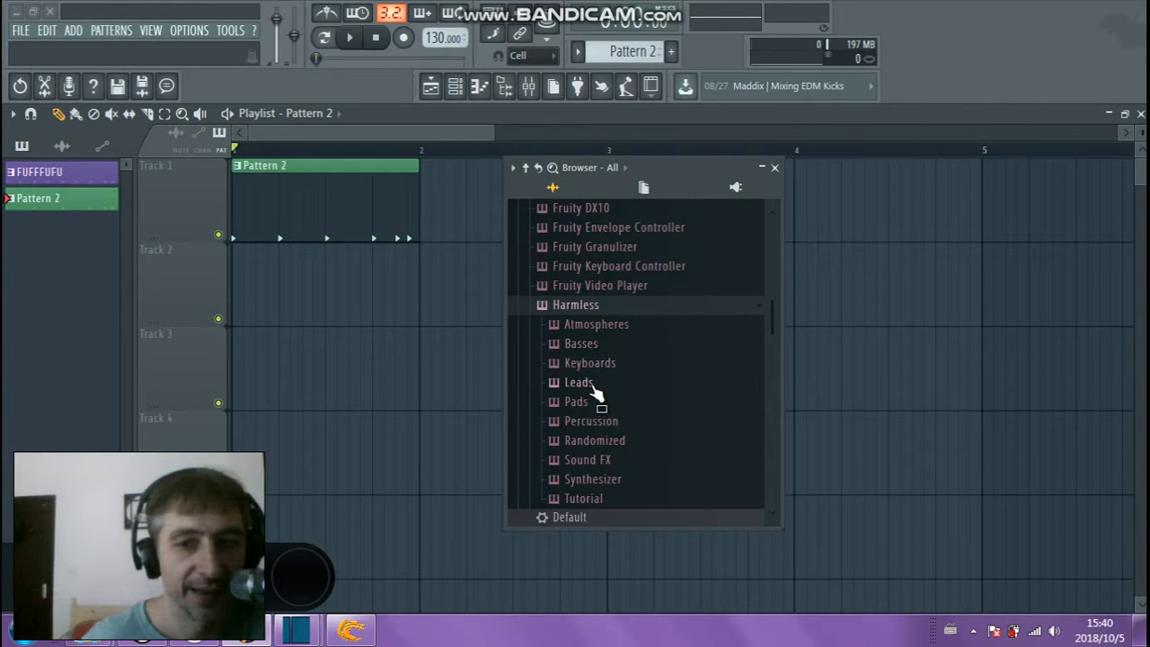
pyautogui.click(591, 385)
pyautogui.scroll(-2, 620, 360)
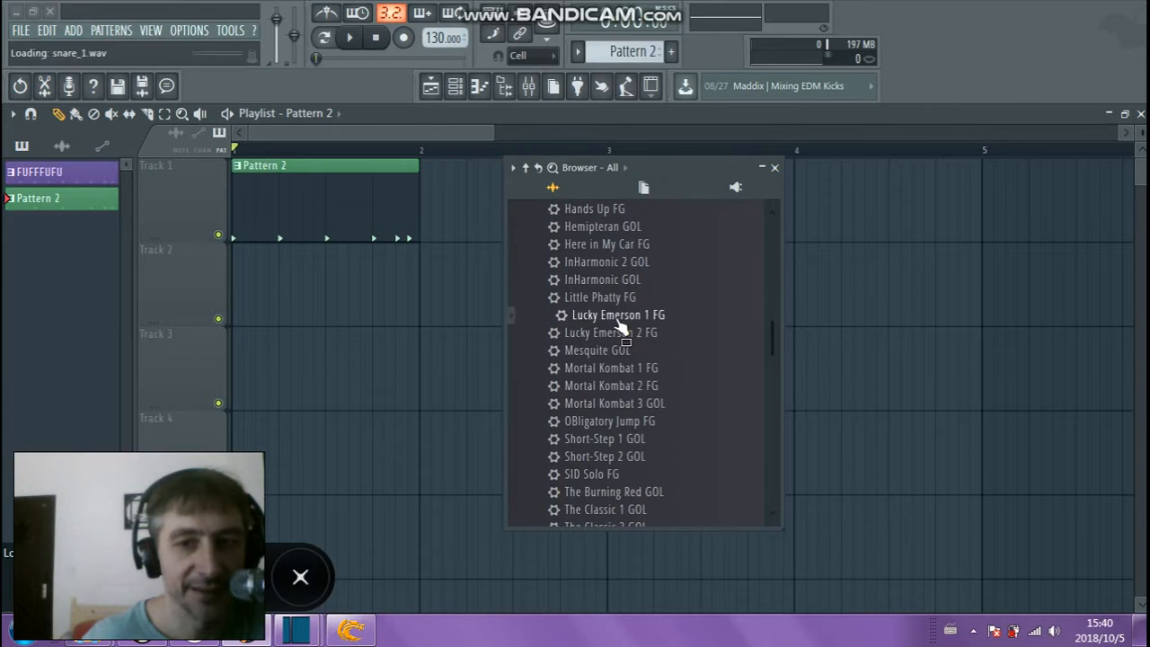
pyautogui.scroll(15, 585, 431)
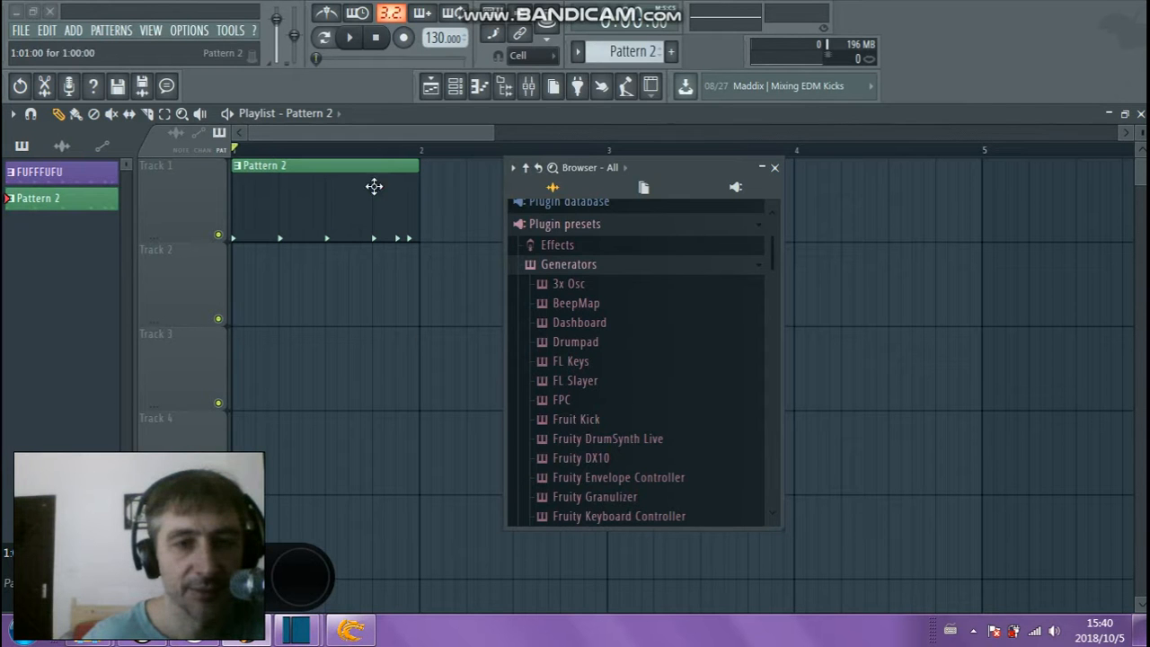
pyautogui.scroll(2, 629, 306)
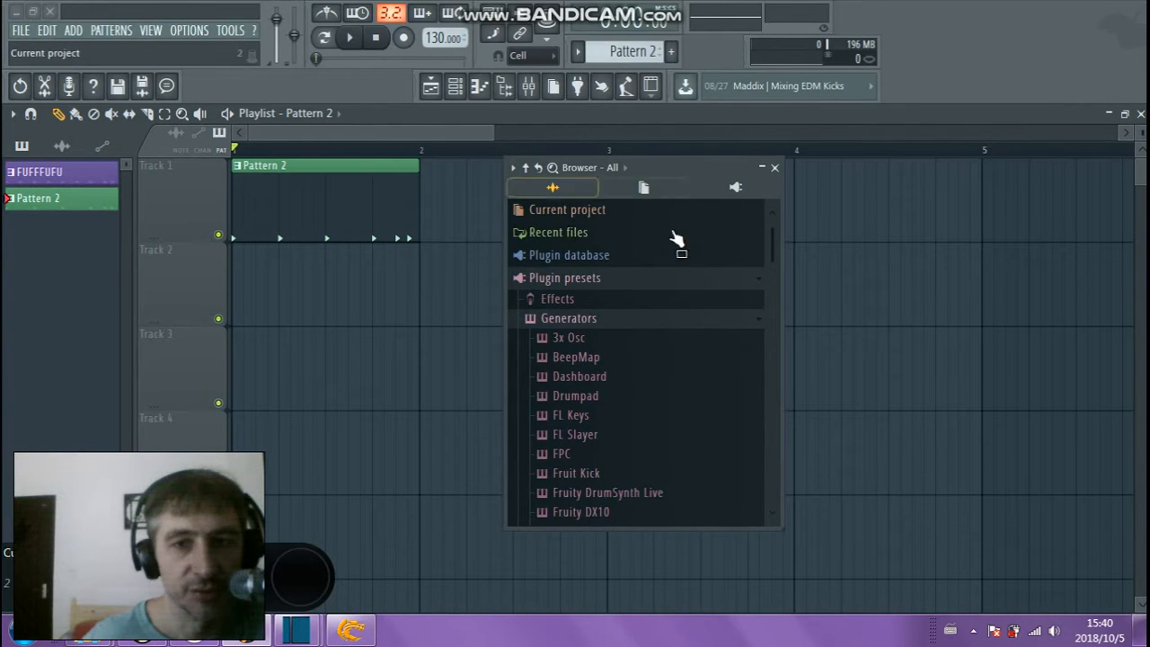
pyautogui.click(527, 280)
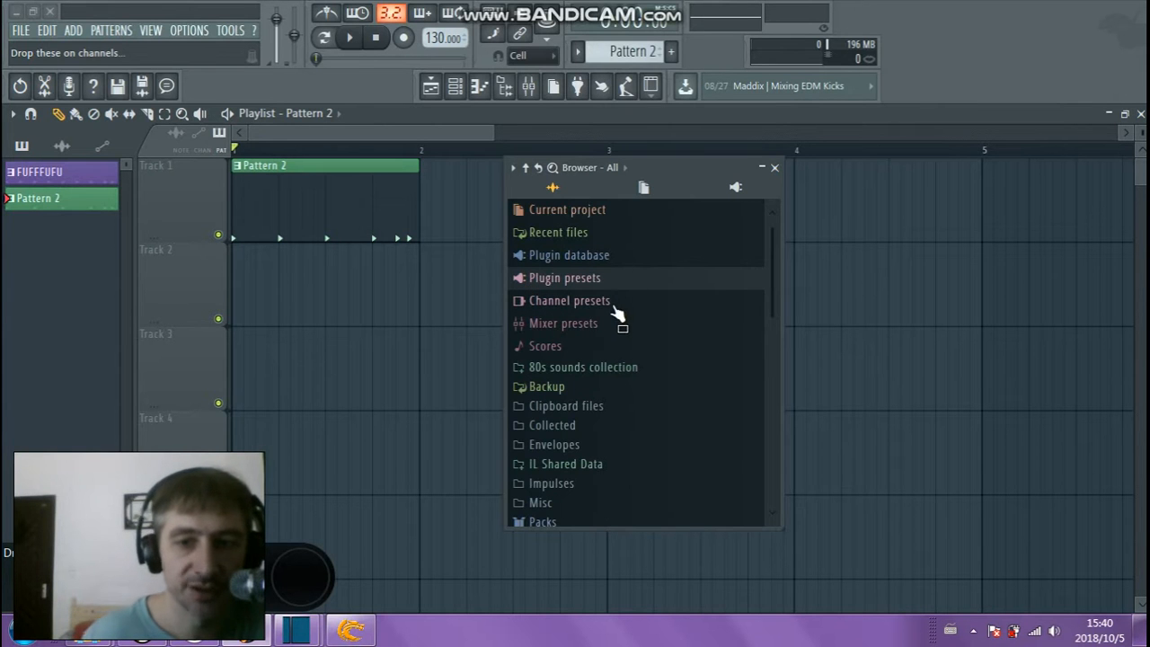
# Move the browser farther away from the Pattern 2 clip, then hide it and show it again
pyautogui.moveTo(677, 190); pyautogui.dragTo(792, 184)
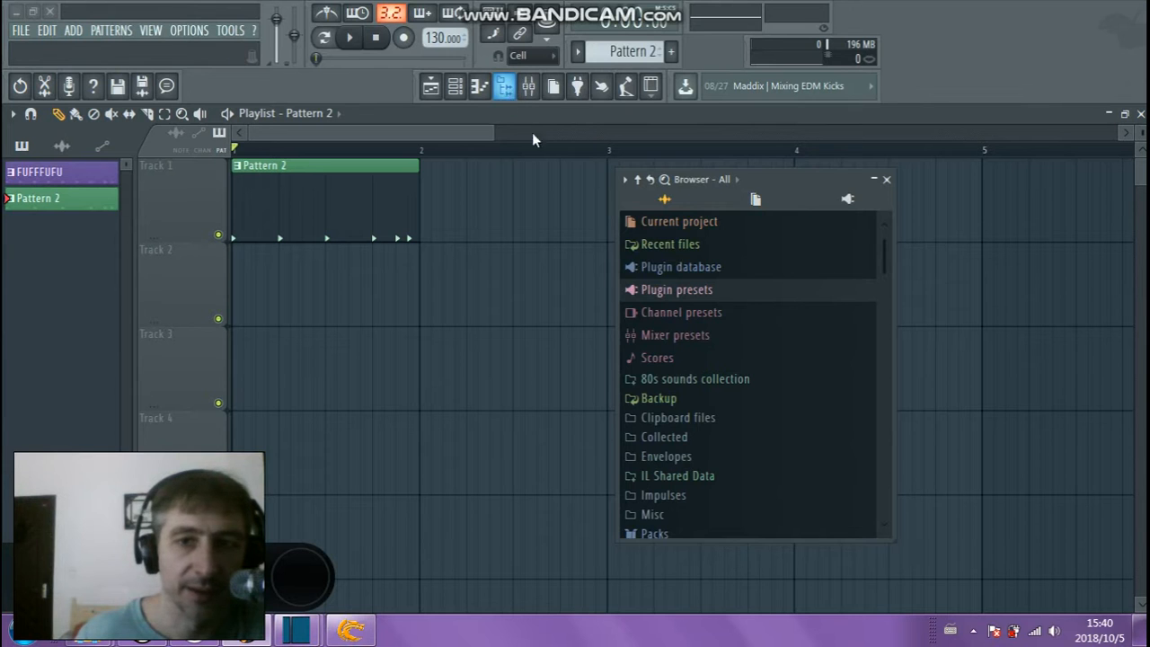
pyautogui.click(507, 94)
pyautogui.click(507, 94)
# Expand the Packs folder down through Instruments to the Keyboard presets
pyautogui.scroll(-2, 781, 268)
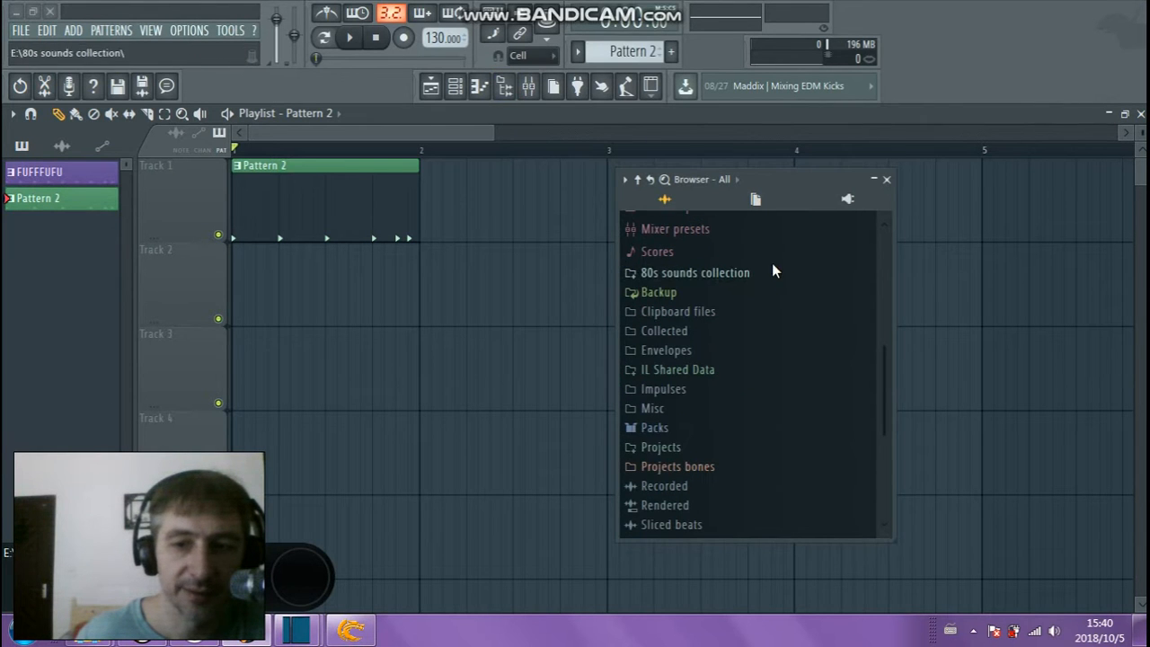
pyautogui.click(653, 429)
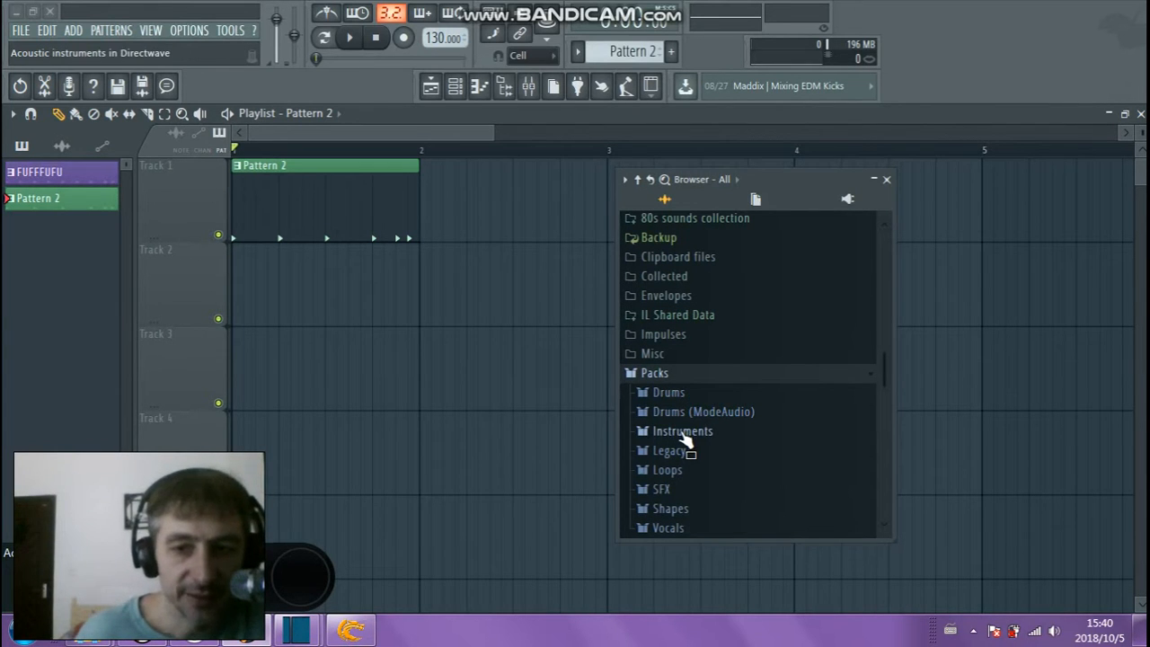
pyautogui.click(682, 435)
pyautogui.scroll(-2, 724, 440)
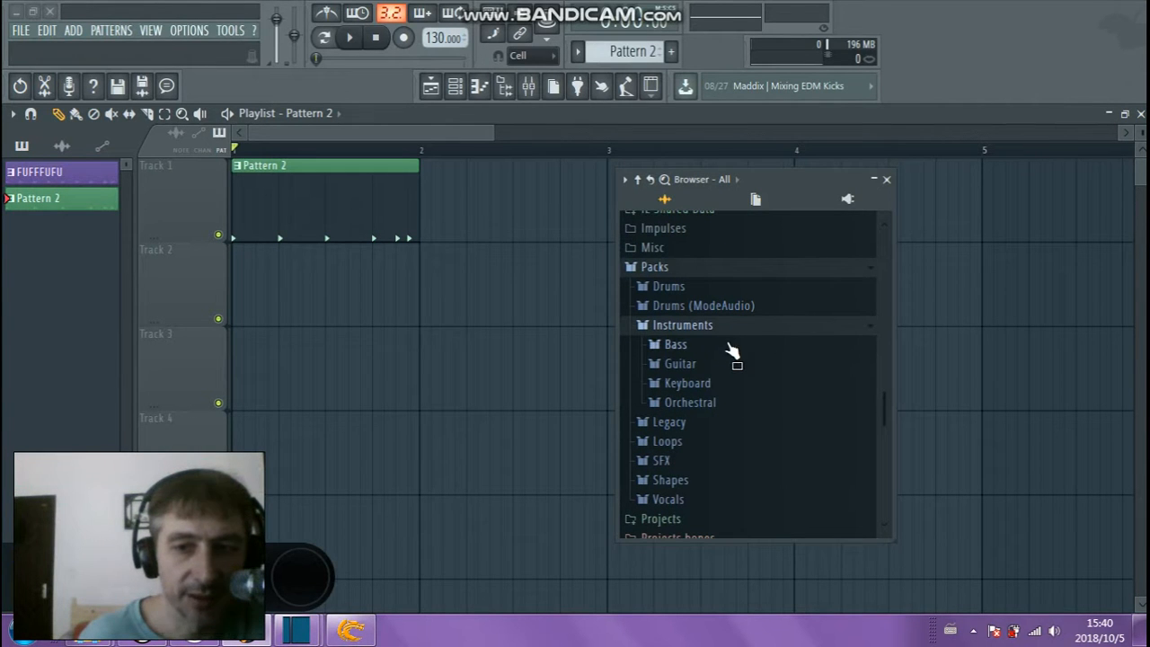
pyautogui.click(688, 383)
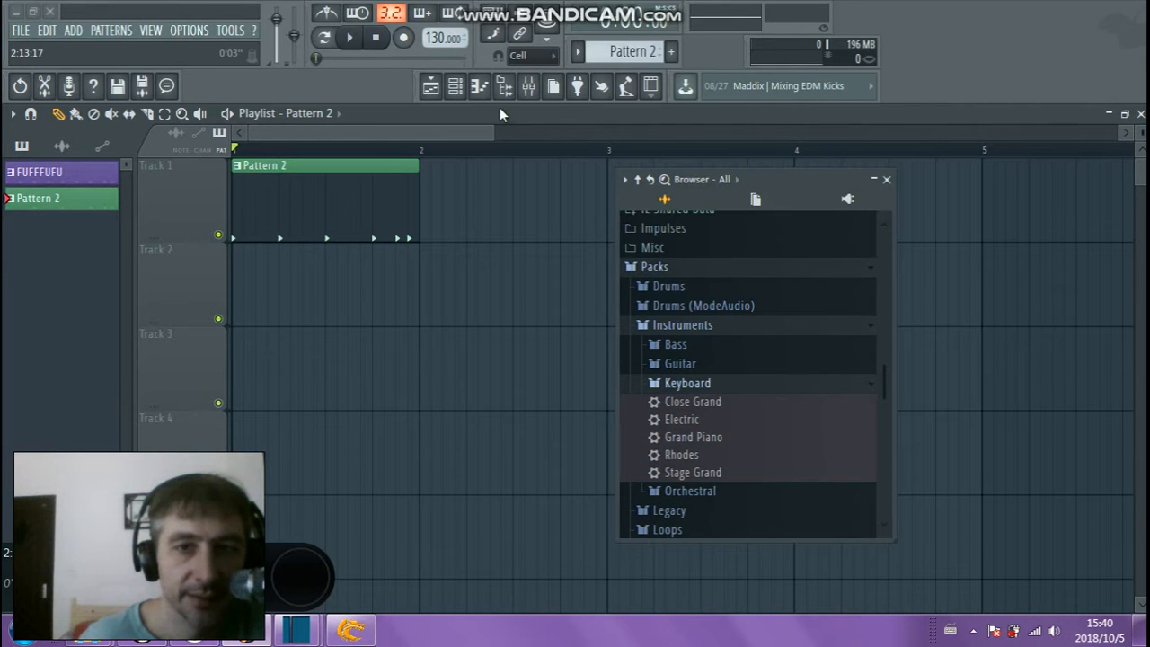
# Open the channel rack, move it below the Pattern 2 clip beside the browser, and briefly play the pattern
pyautogui.click(454, 87)
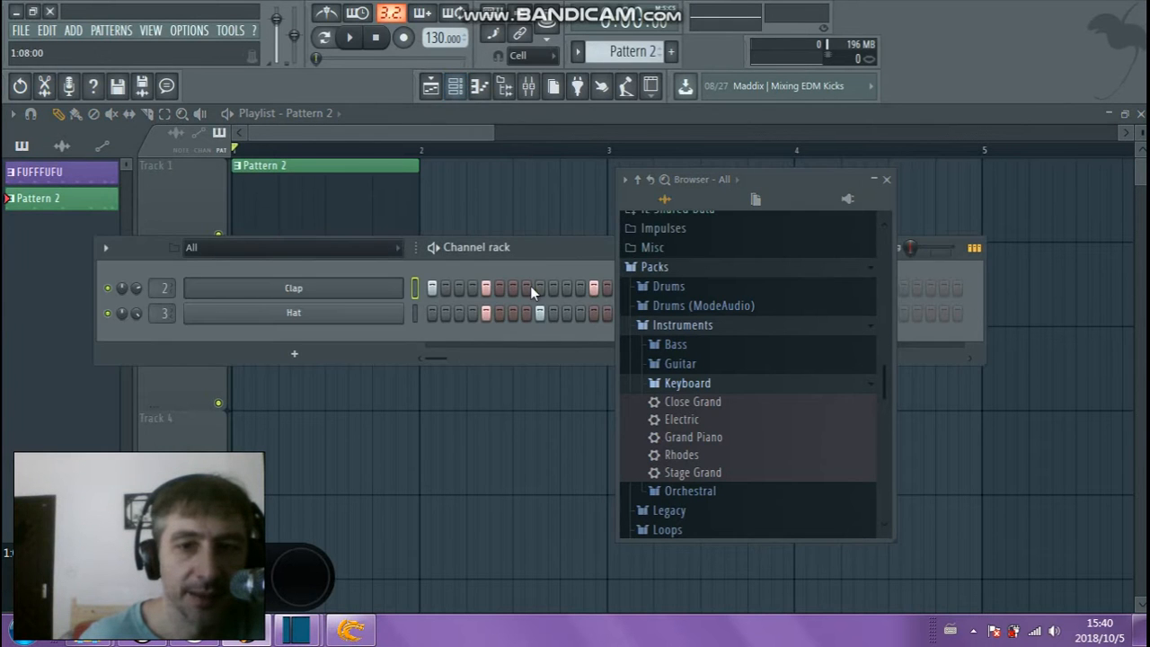
pyautogui.moveTo(543, 251); pyautogui.dragTo(458, 305)
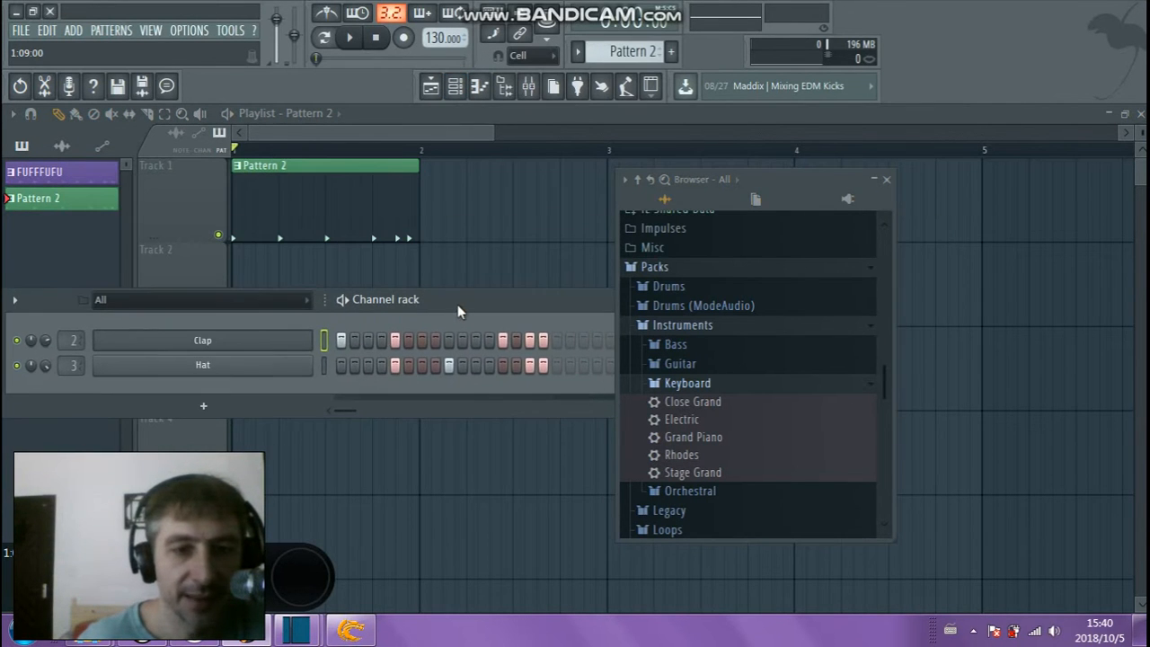
pyautogui.click(349, 37)
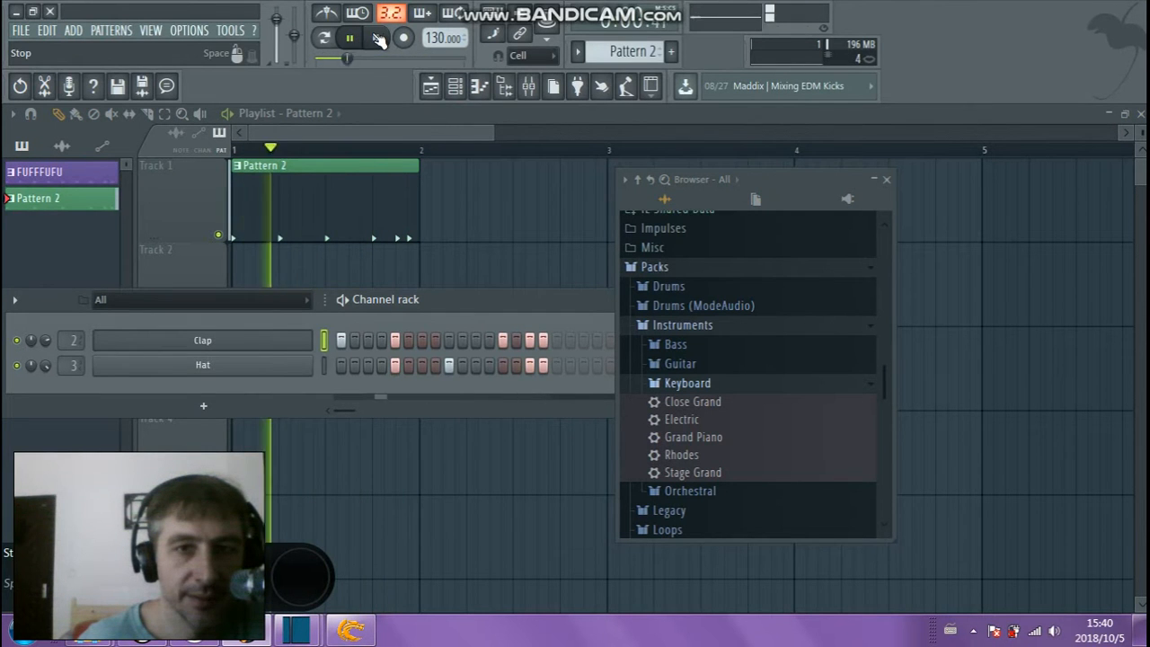
pyautogui.click(375, 37)
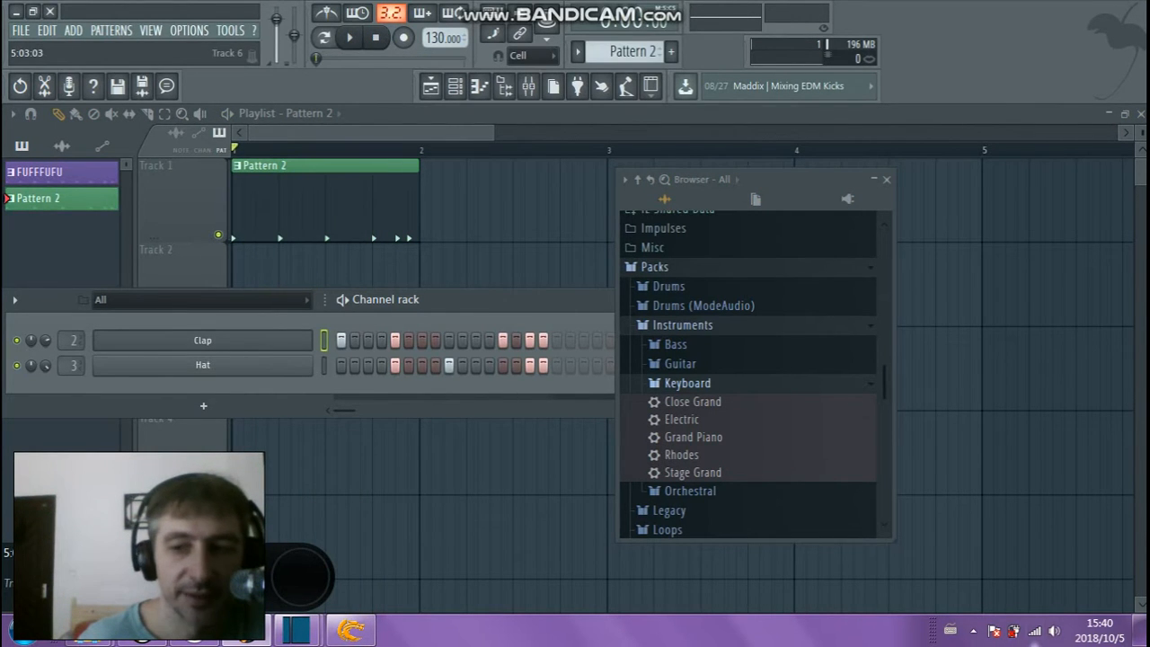
# Switch to Mic Sweets to check its microphone and mixing settings, then minimise it
pyautogui.click(973, 632)
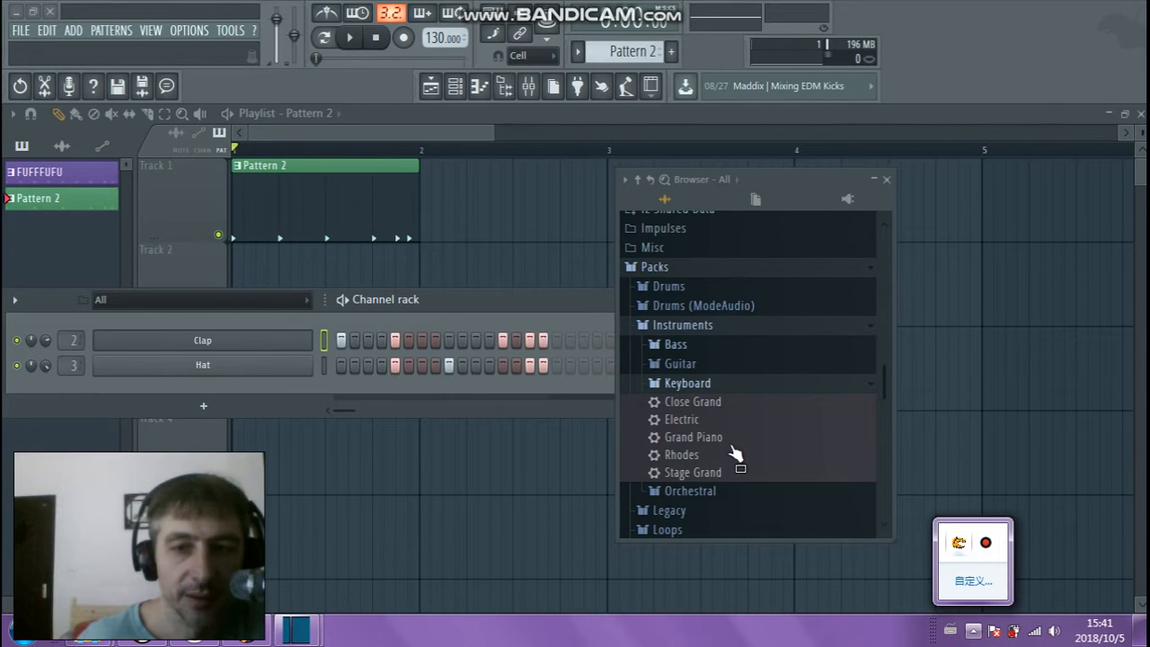
pyautogui.click(957, 545)
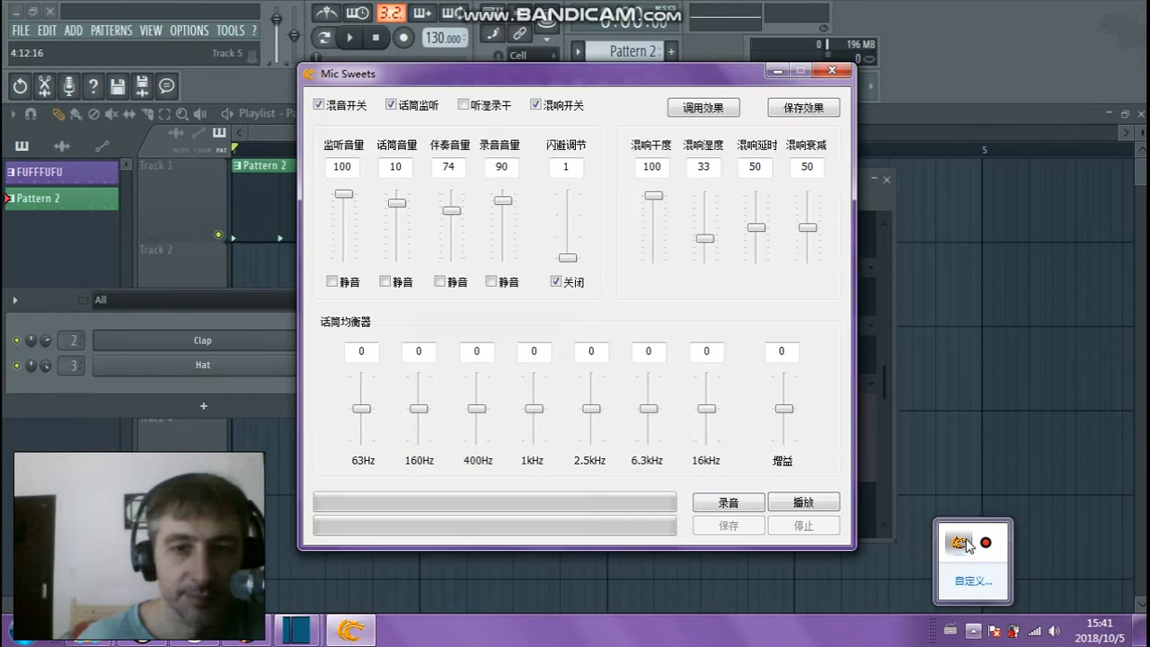
pyautogui.click(777, 72)
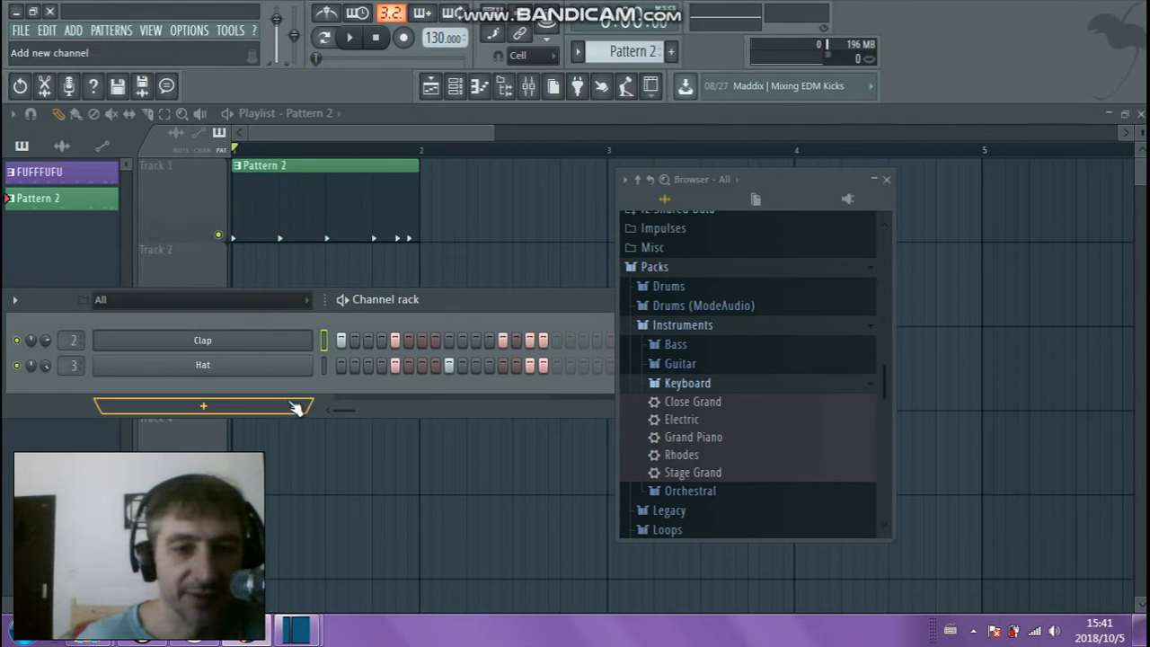
# Preview the Keyboard presets and add Grand Piano as a new channel above Clap in the channel rack
pyautogui.click(727, 427)
pyautogui.click(729, 434)
pyautogui.click(729, 426)
pyautogui.moveTo(730, 443); pyautogui.dragTo(277, 340)
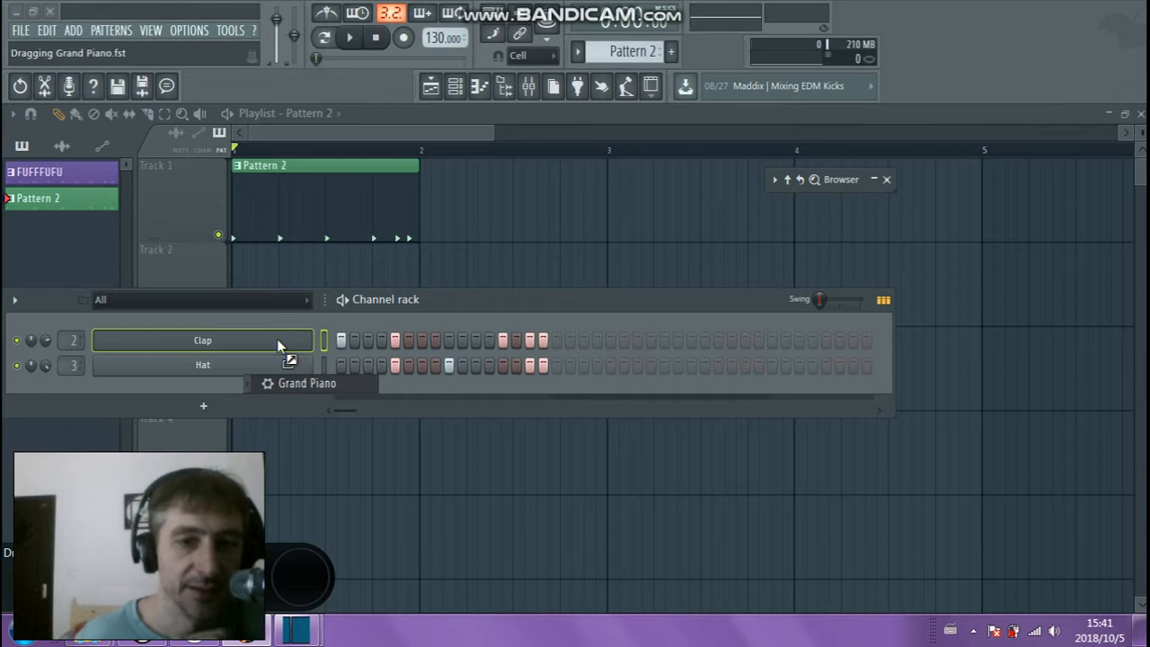
pyautogui.moveTo(277, 339)
pyautogui.mouseDown()
pyautogui.moveTo(276, 321)
pyautogui.moveTo(261, 384)
pyautogui.moveTo(265, 320)
pyautogui.mouseUp()
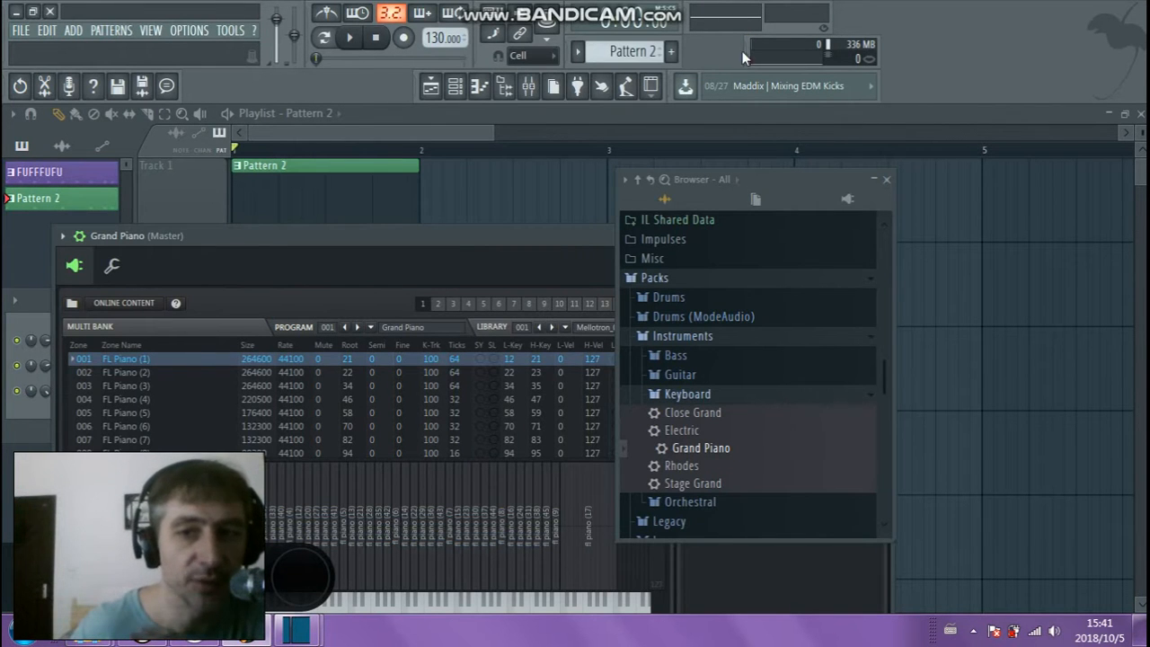
# Shift the Grand Piano plugin window until its title bar is clear of the browser, and close it
pyautogui.moveTo(445, 230); pyautogui.dragTo(209, 191)
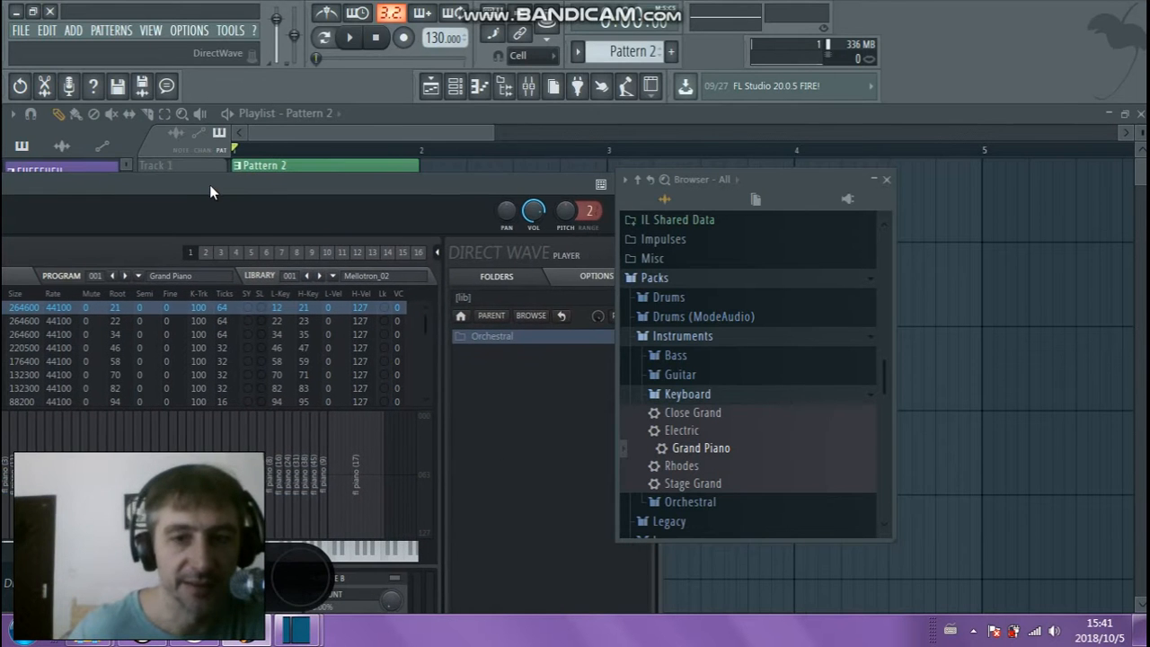
pyautogui.moveTo(447, 192); pyautogui.dragTo(425, 165)
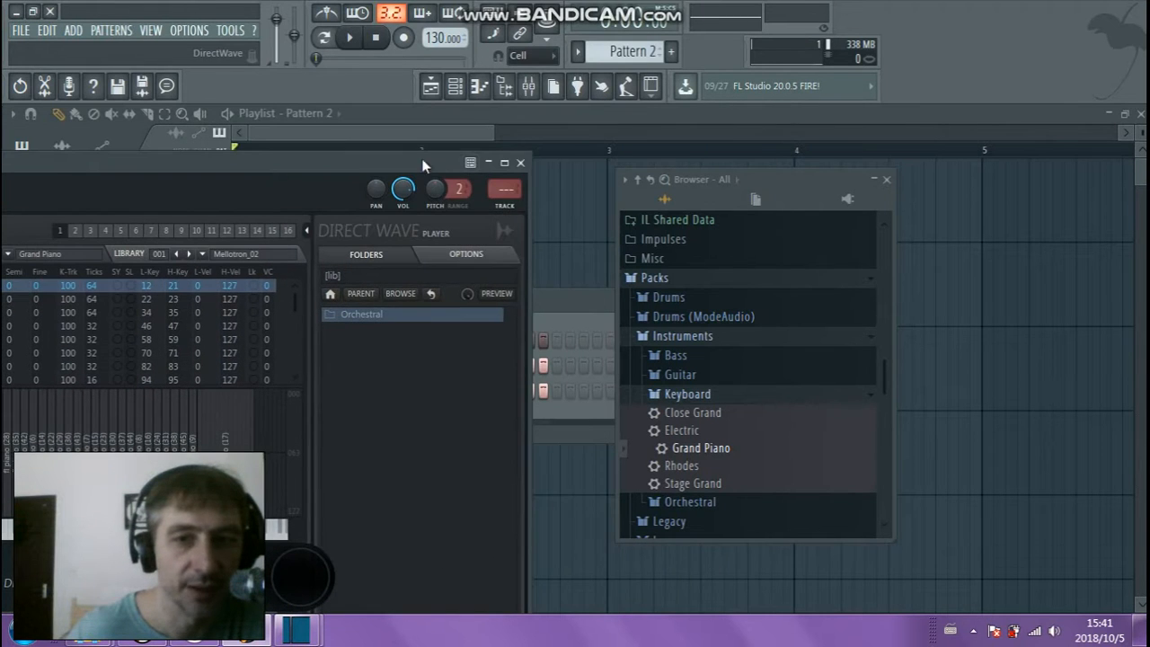
pyautogui.click(521, 164)
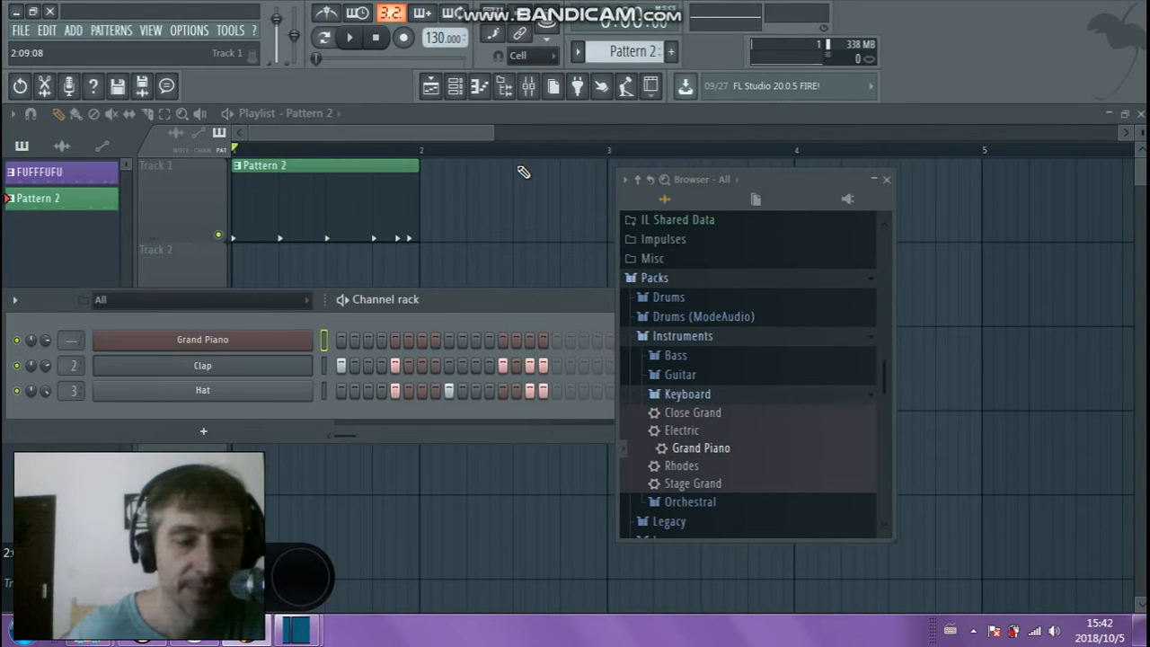
# Close the browser and place the channel rack in the middle of the playlist below Track 1
pyautogui.moveTo(521, 290); pyautogui.dragTo(544, 197)
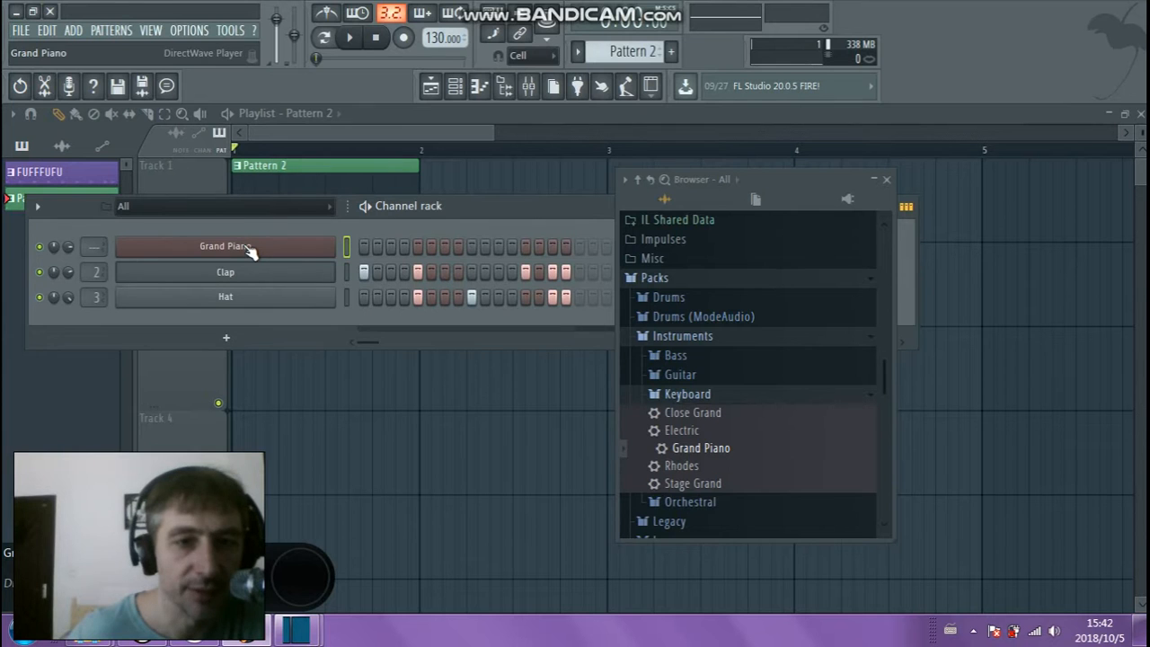
pyautogui.click(887, 181)
pyautogui.moveTo(509, 214); pyautogui.dragTo(657, 325)
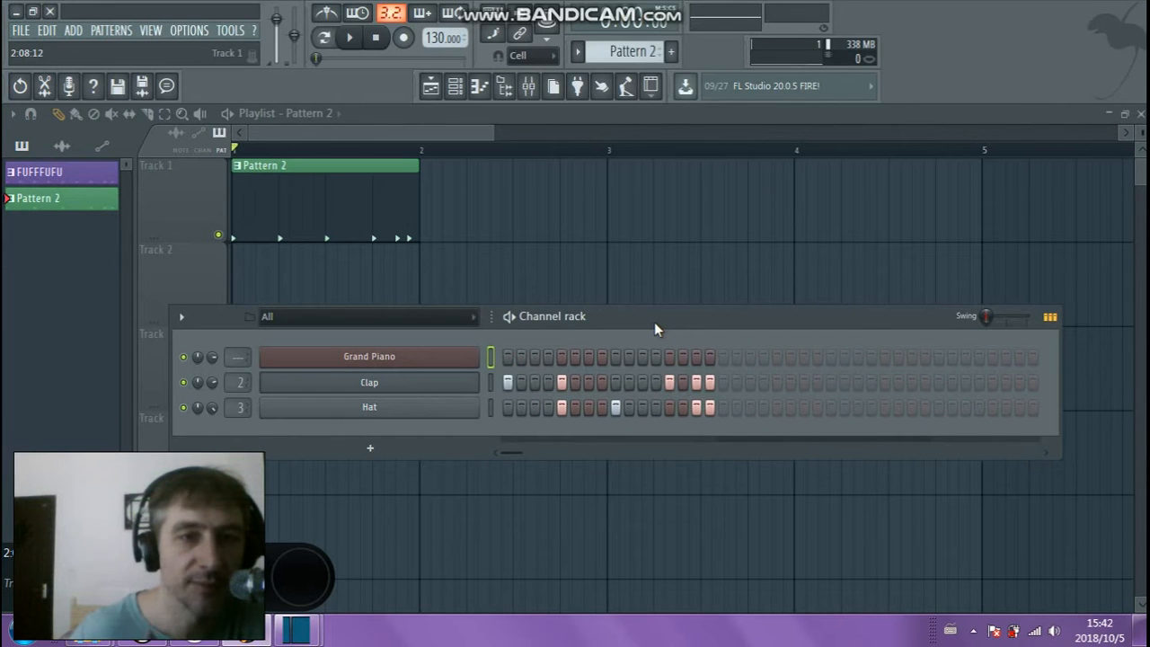
# Program Grand Piano hits on steps 1, 3, 5, 9 and 13 of Pattern 2, and play the result
pyautogui.moveTo(690, 7)
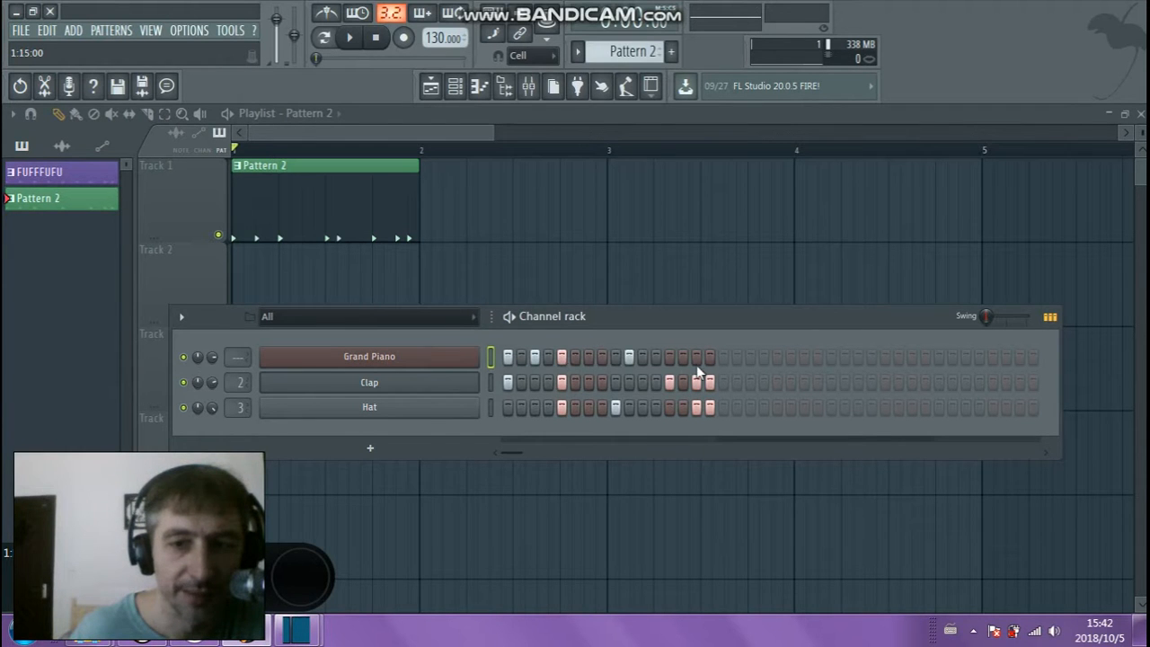
pyautogui.click(618, 356)
pyautogui.click(670, 357)
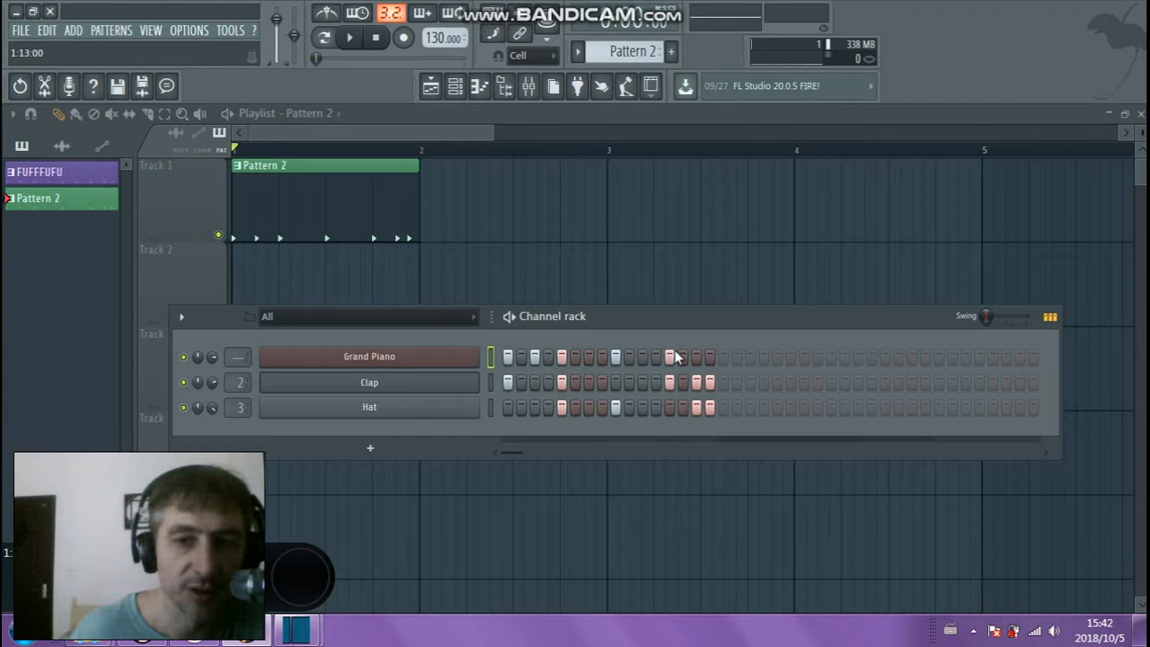
pyautogui.click(351, 39)
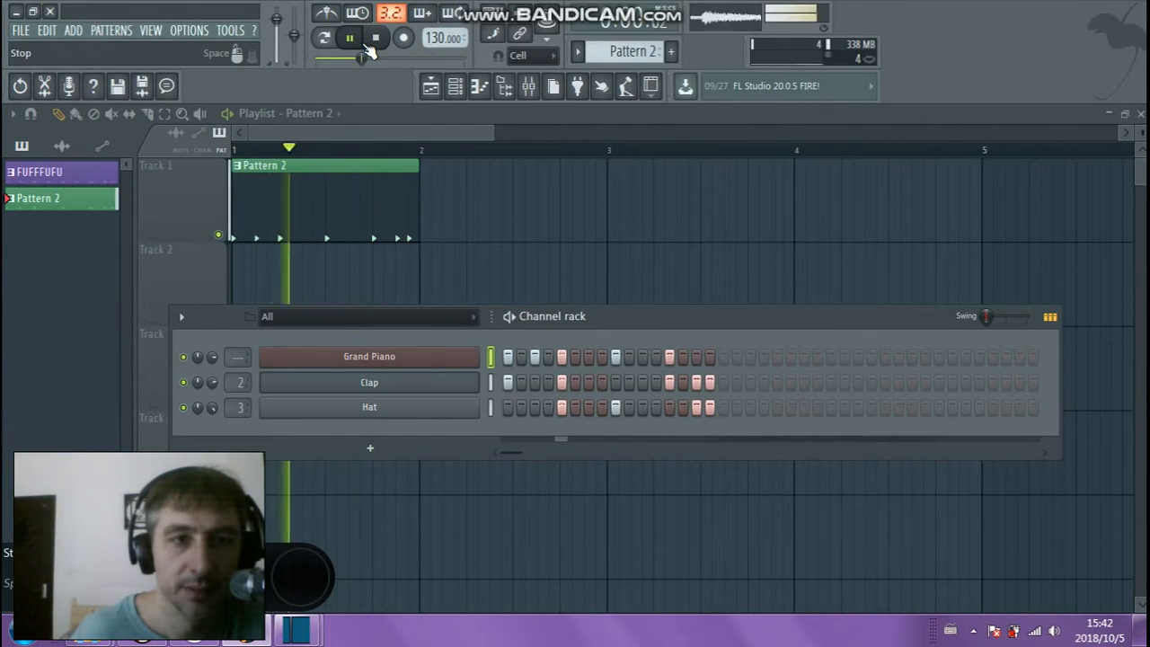
pyautogui.click(374, 40)
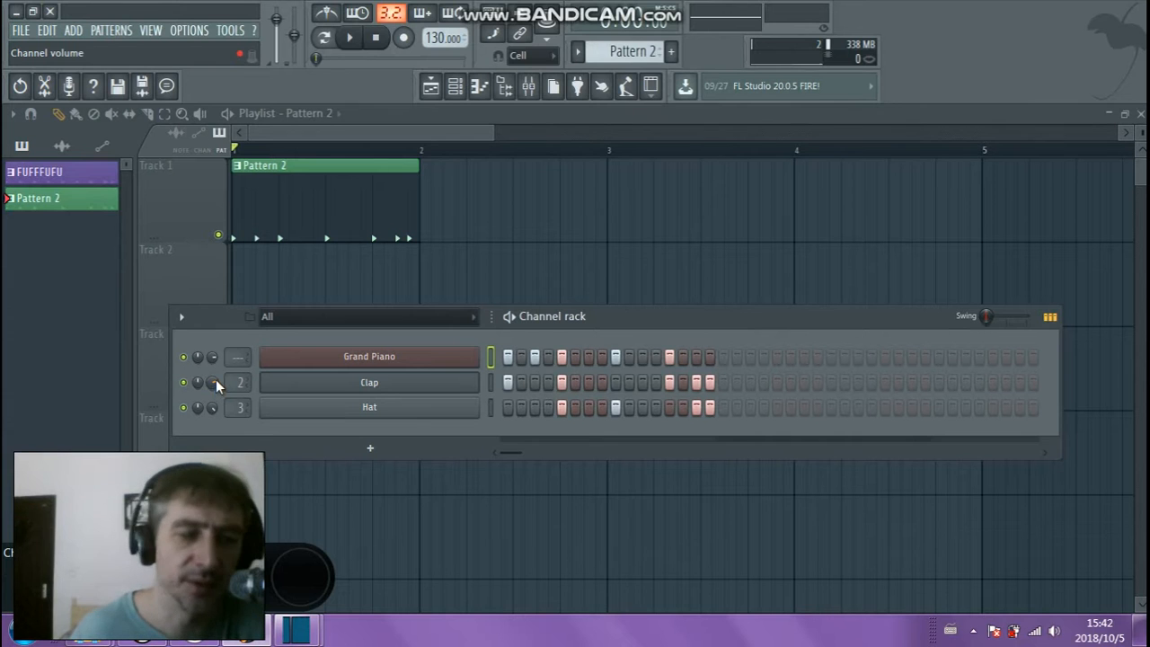
# Lower the Clap channel's volume, and play Pattern 2 to check the balance against Grand Piano
pyautogui.moveTo(213, 381); pyautogui.dragTo(213, 395)
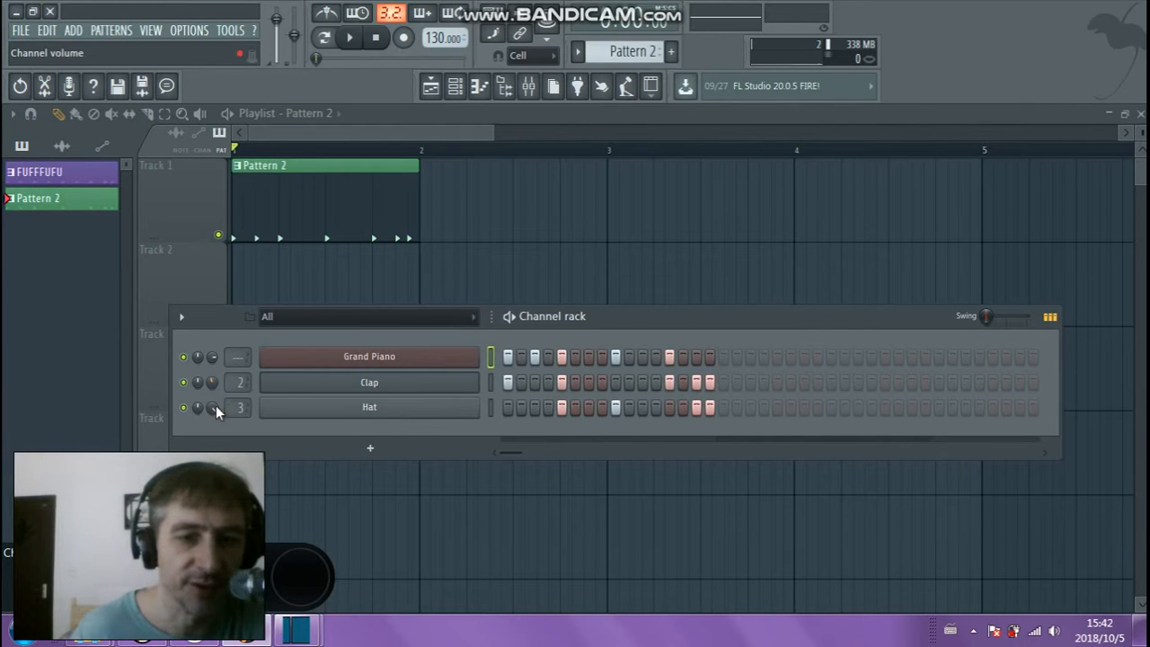
pyautogui.click(352, 37)
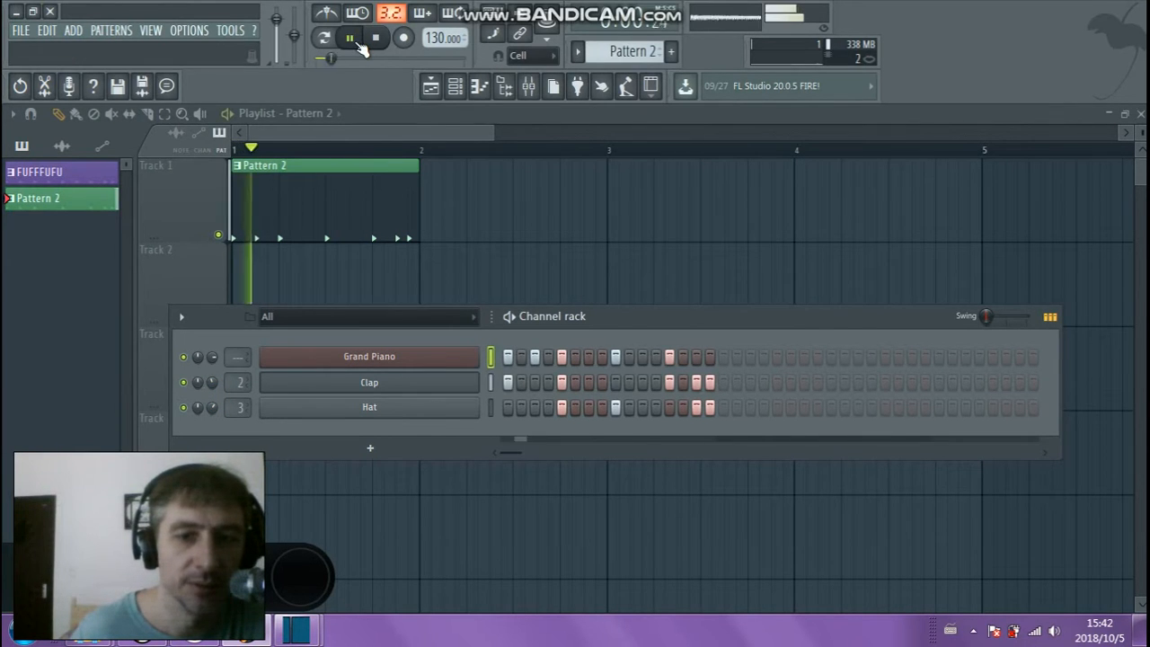
pyautogui.click(375, 39)
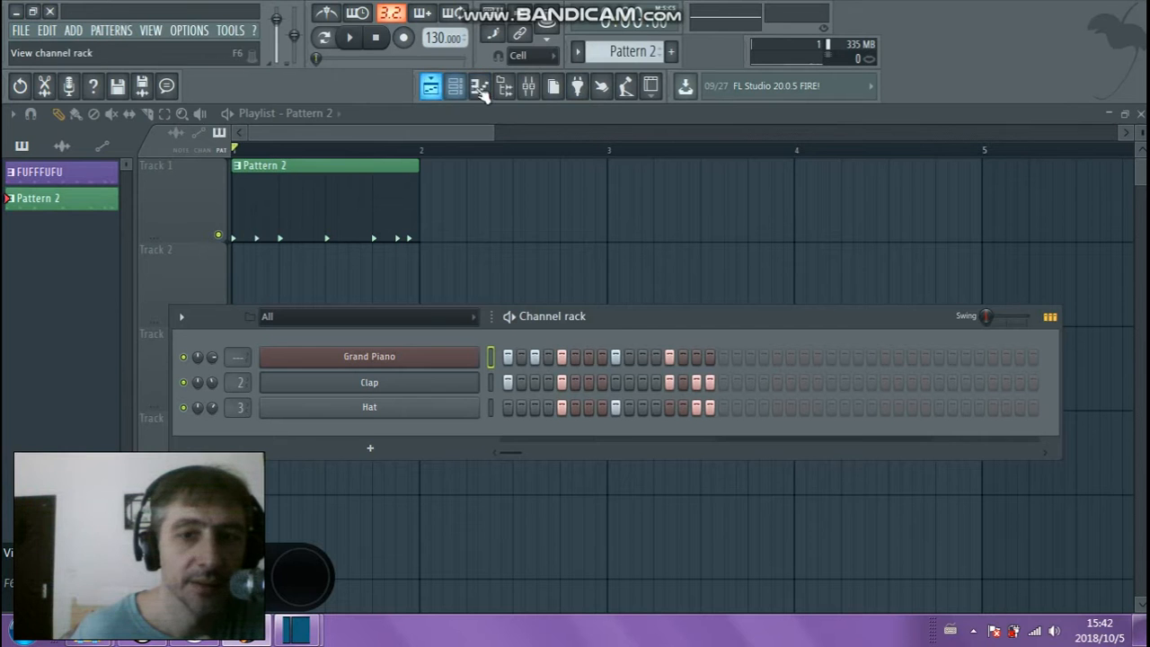
# Open the Grand Piano plugin window, move it fully into view toward the middle of the playlist, and close it
pyautogui.click(388, 355)
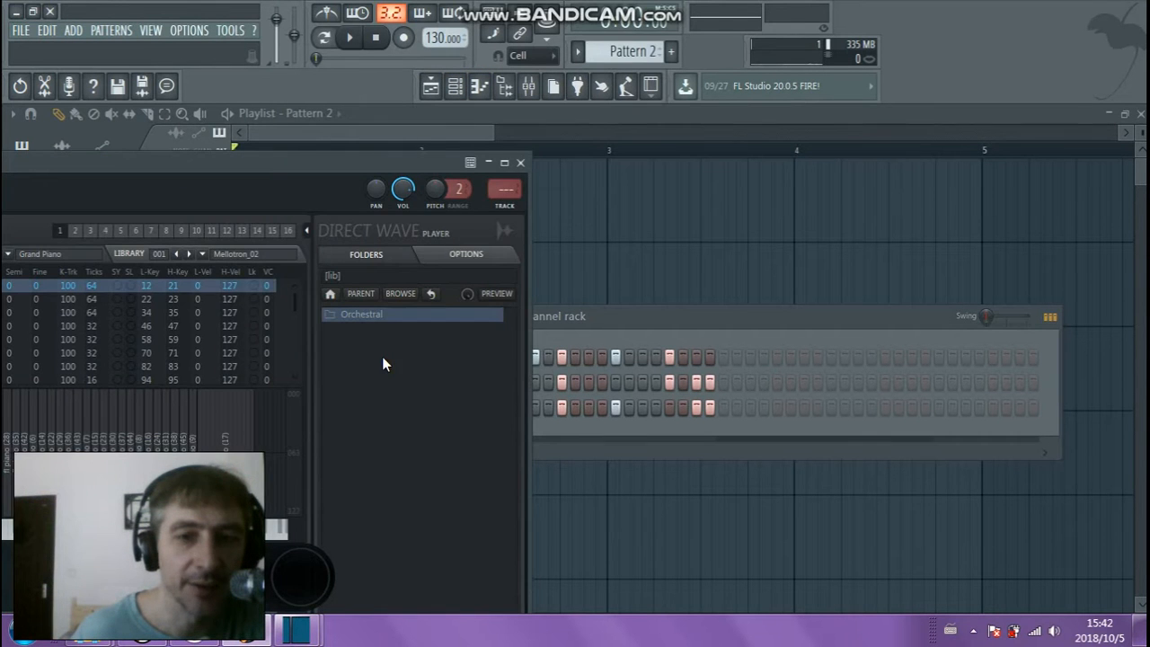
pyautogui.click(514, 160)
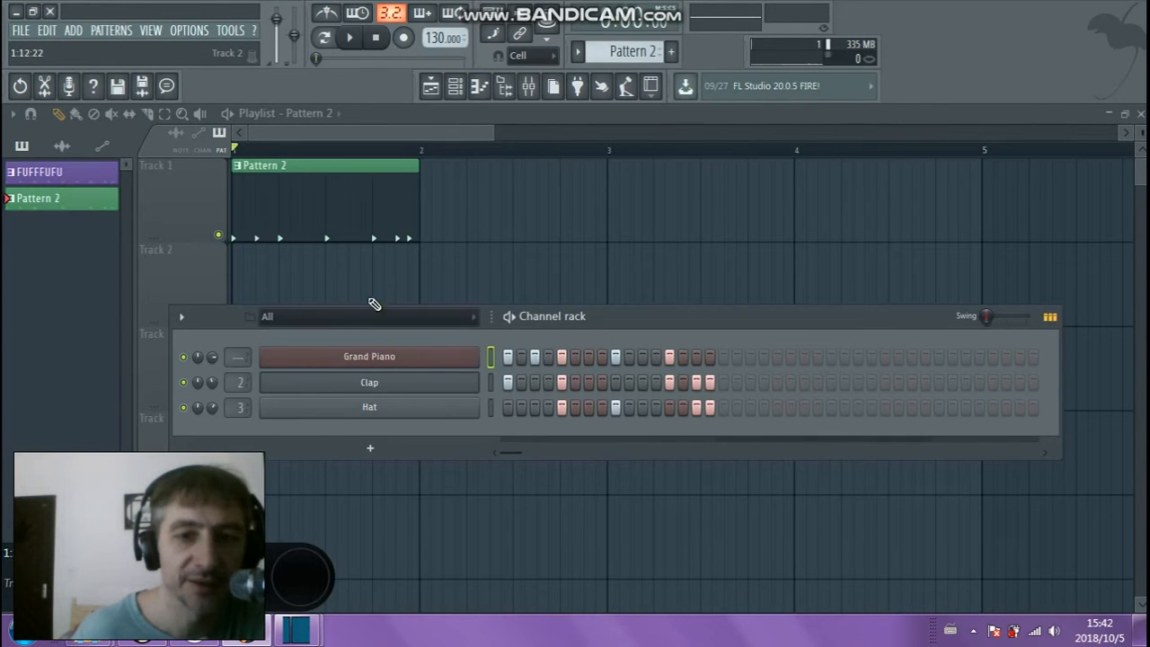
pyautogui.click(396, 357)
pyautogui.moveTo(352, 194); pyautogui.dragTo(594, 262)
pyautogui.click(796, 216)
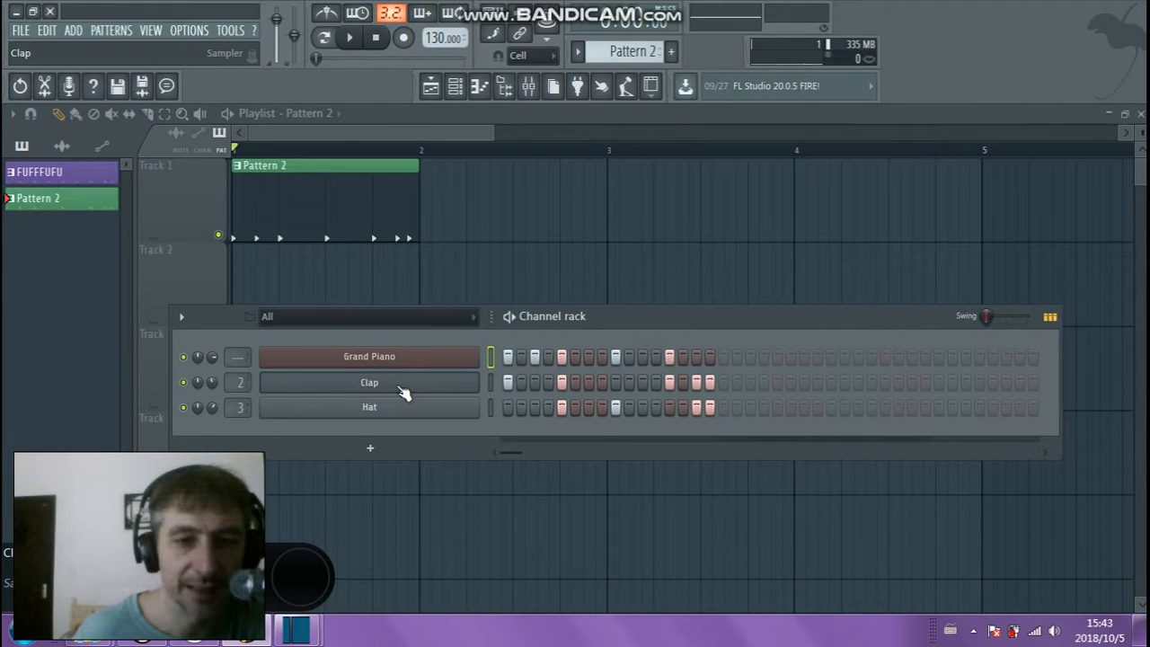
pyautogui.click(464, 358)
pyautogui.click(798, 216)
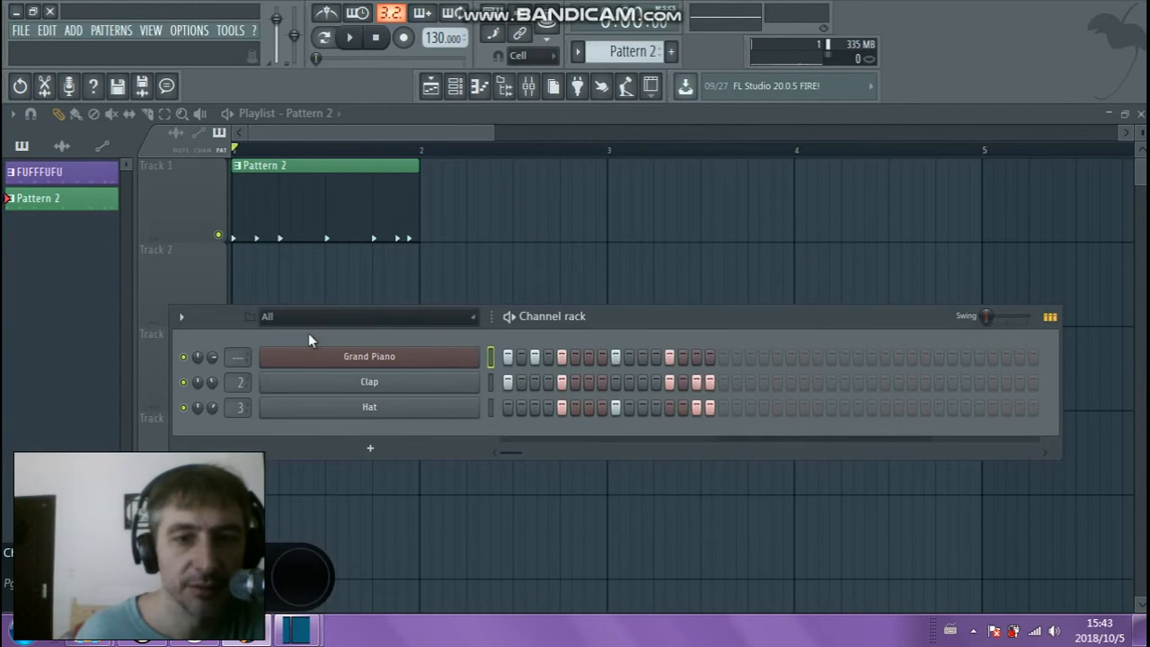
# Open the Grand Piano channel's notes in the piano roll
pyautogui.click(480, 88)
pyautogui.moveTo(438, 133); pyautogui.dragTo(250, 159)
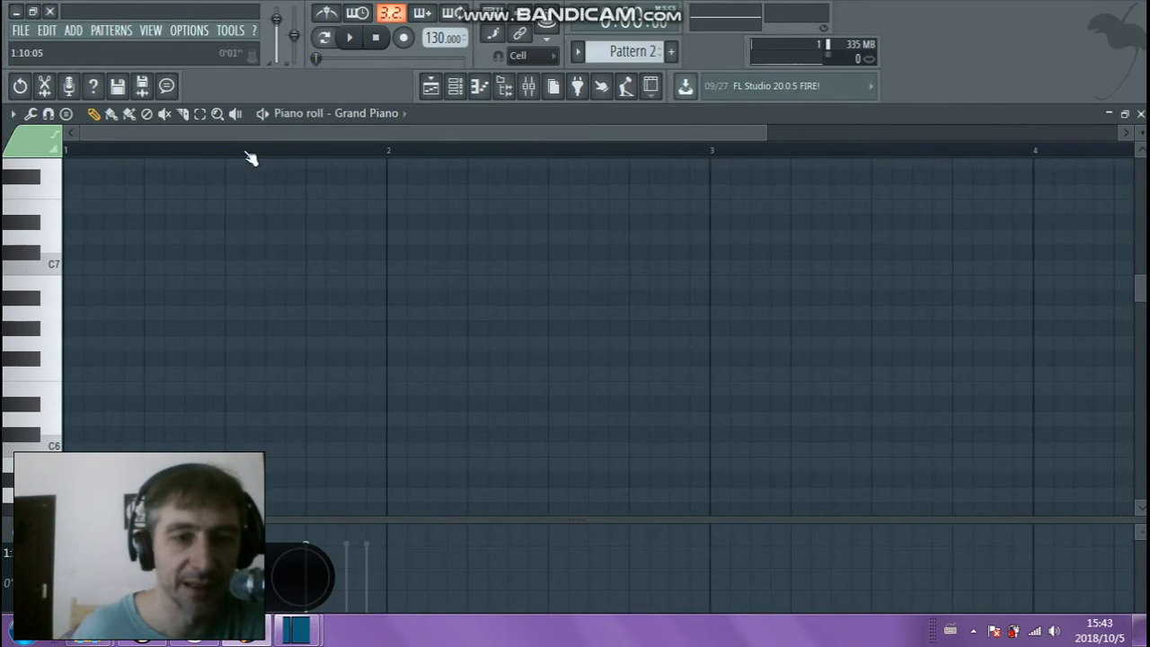
# Sketch a trial melody of scattered Grand Piano notes between C#6 and E7 across bars 1 and 2
pyautogui.click(88, 404)
pyautogui.click(149, 358)
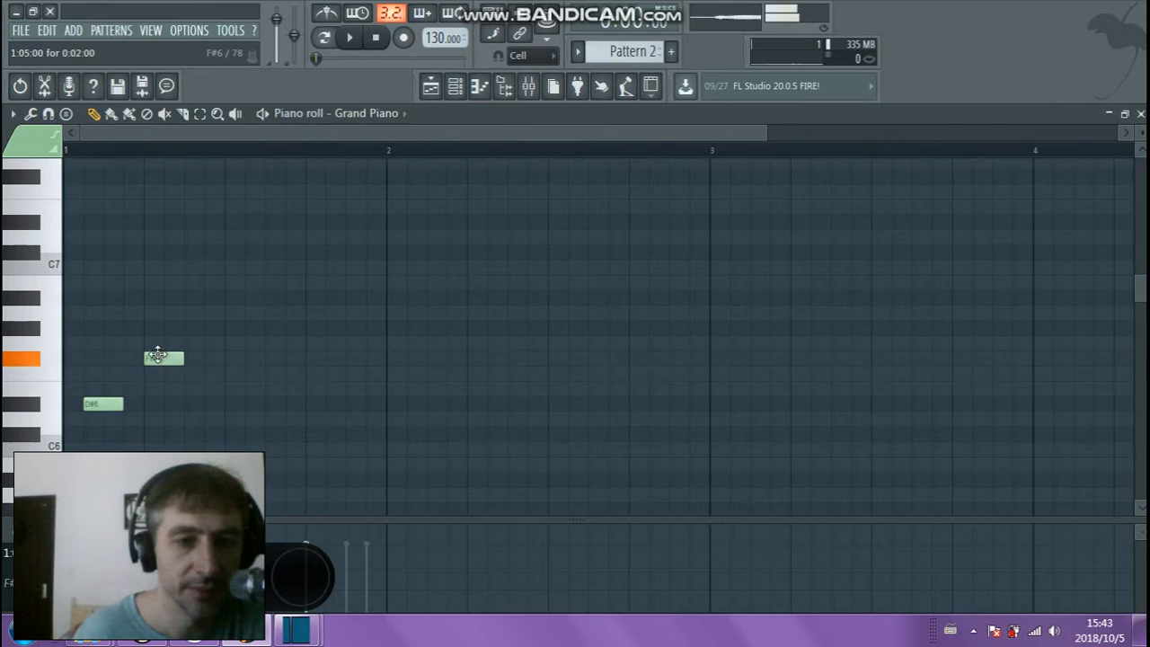
pyautogui.click(230, 282)
pyautogui.click(270, 222)
pyautogui.click(374, 207)
pyautogui.click(413, 327)
pyautogui.click(353, 373)
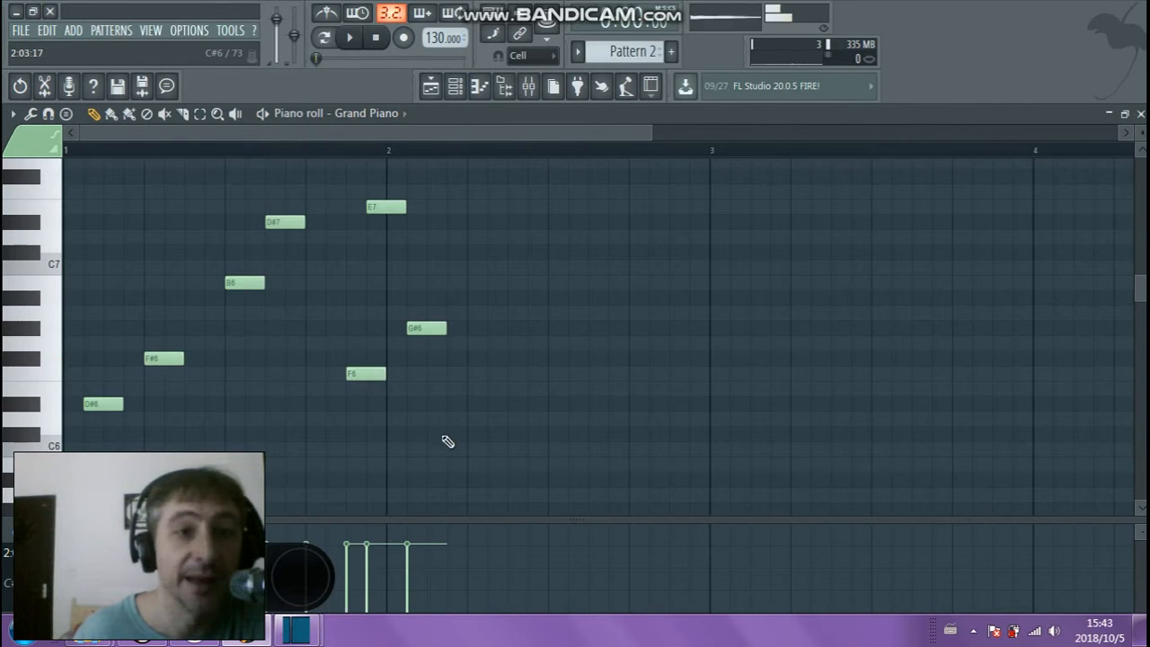
pyautogui.click(433, 434)
pyautogui.click(494, 403)
pyautogui.click(555, 327)
pyautogui.click(594, 298)
# Delete all the trial notes from the Grand Piano piano roll
pyautogui.rightClick(609, 298)
pyautogui.rightClick(566, 327)
pyautogui.rightClick(508, 404)
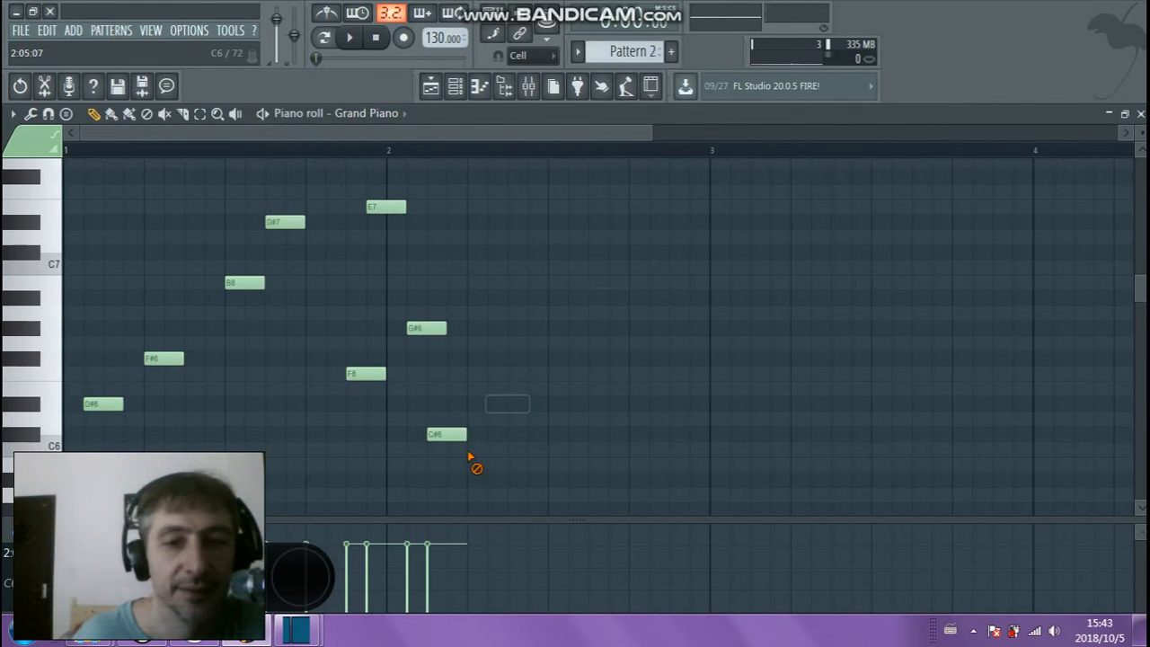
pyautogui.rightClick(446, 434)
pyautogui.rightClick(426, 327)
pyautogui.rightClick(355, 372)
pyautogui.rightClick(385, 207)
pyautogui.rightClick(285, 222)
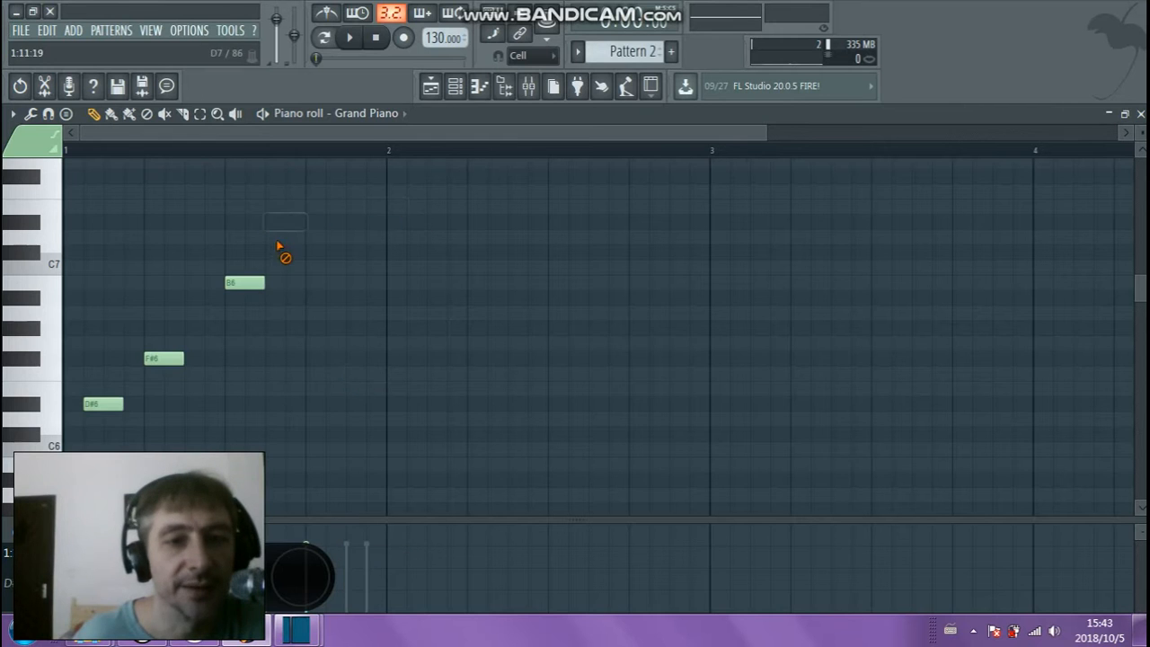
pyautogui.rightClick(244, 282)
pyautogui.rightClick(178, 359)
pyautogui.rightClick(105, 406)
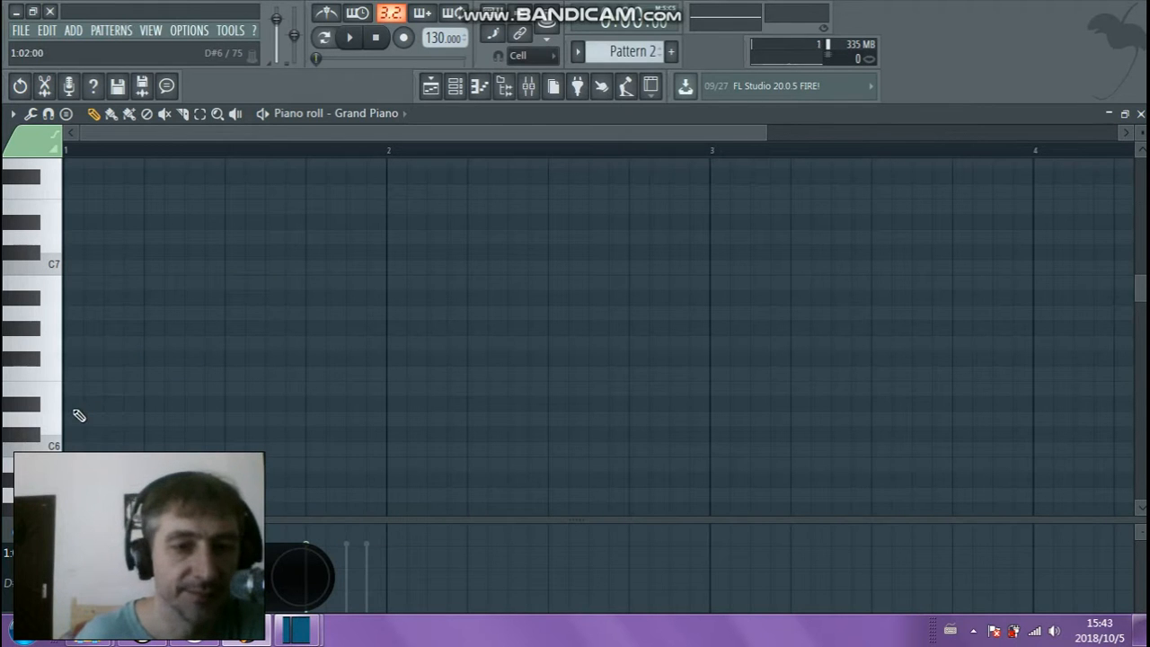
# Draw G6, A#6 and C7 on beats 1 to 3 of bar 1, four consecutive D7 notes from beat 4, and F#7 right after them
pyautogui.click(79, 344)
pyautogui.click(160, 298)
pyautogui.click(241, 268)
pyautogui.click(313, 236)
pyautogui.click(352, 236)
pyautogui.click(395, 237)
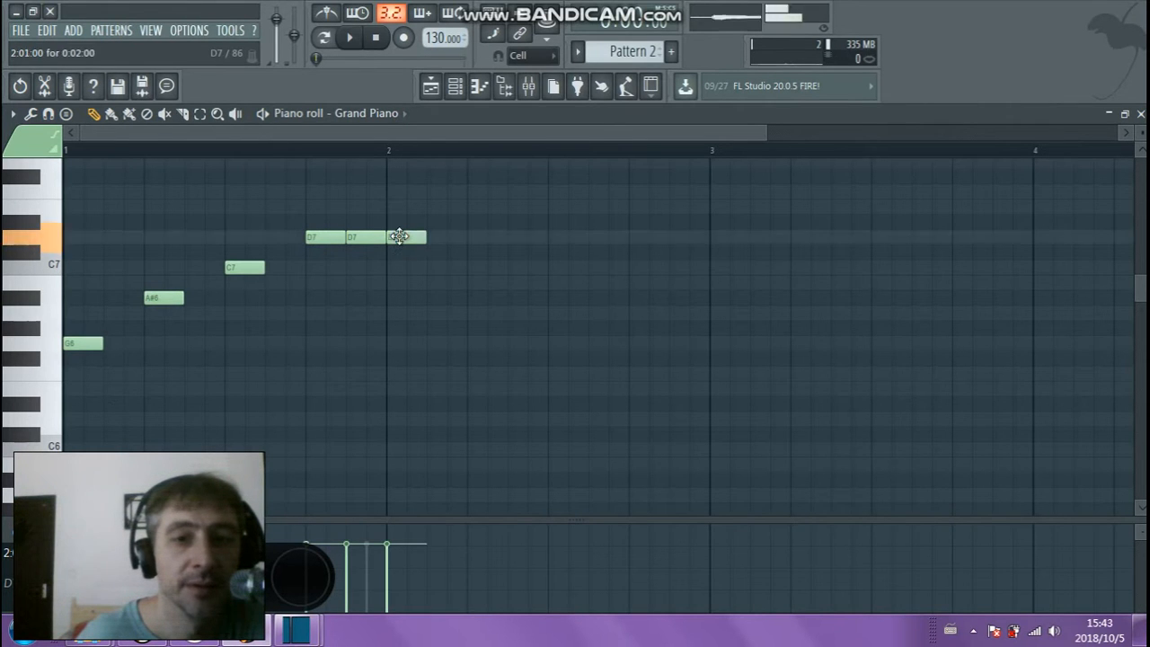
pyautogui.click(434, 236)
pyautogui.click(476, 176)
# Draw B6 on beat 4 of bar 2, and C7, D6 and F6 on beats 1, 2 and 3 of bar 3
pyautogui.click(634, 282)
pyautogui.click(728, 269)
pyautogui.click(814, 417)
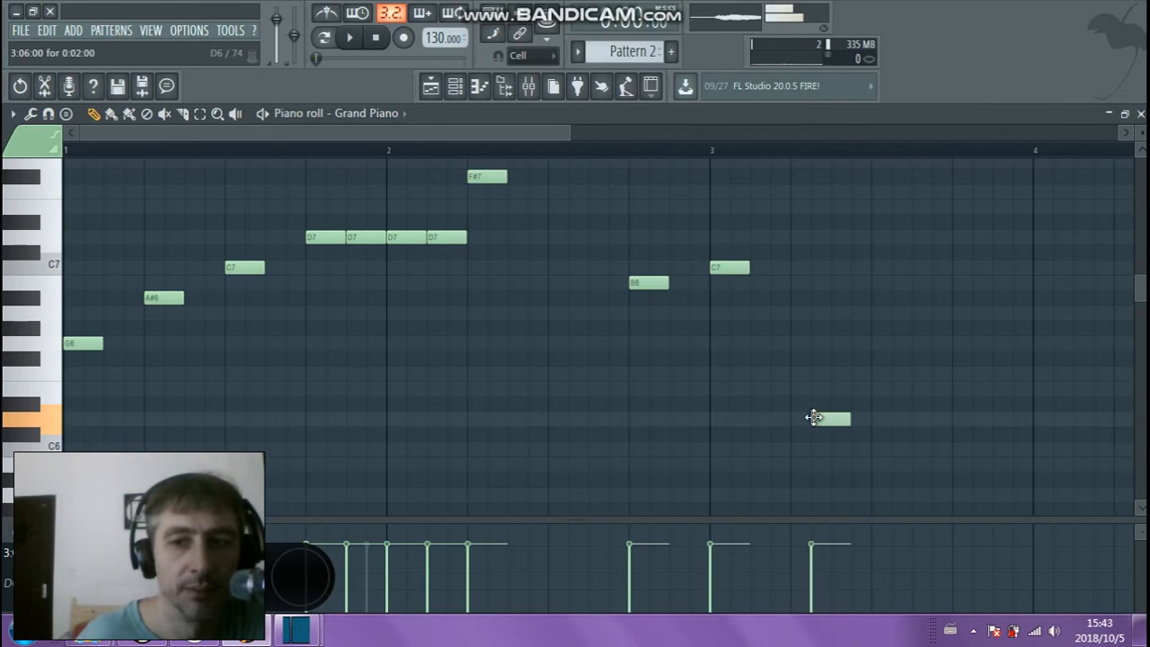
pyautogui.rightClick(825, 416)
pyautogui.click(798, 419)
pyautogui.click(877, 373)
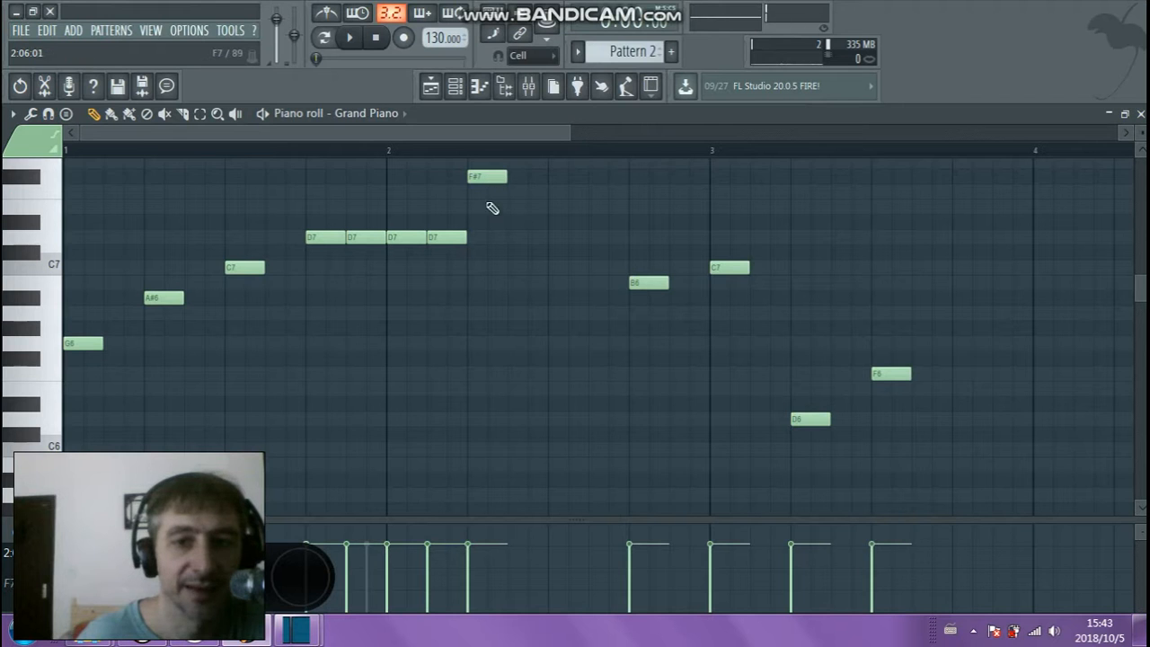
# Stack A6 and A5 below the F#7 note on beat 2 of bar 2, discarding a trial F6
pyautogui.click(476, 312)
pyautogui.click(473, 372)
pyautogui.rightClick(474, 373)
pyautogui.scroll(-3, 486, 449)
pyautogui.click(485, 406)
pyautogui.moveTo(486, 406); pyautogui.dragTo(482, 359)
# Delete the F#7 note in bar 2 and the first two D7 notes at the end of bar 1
pyautogui.scroll(5, 483, 357)
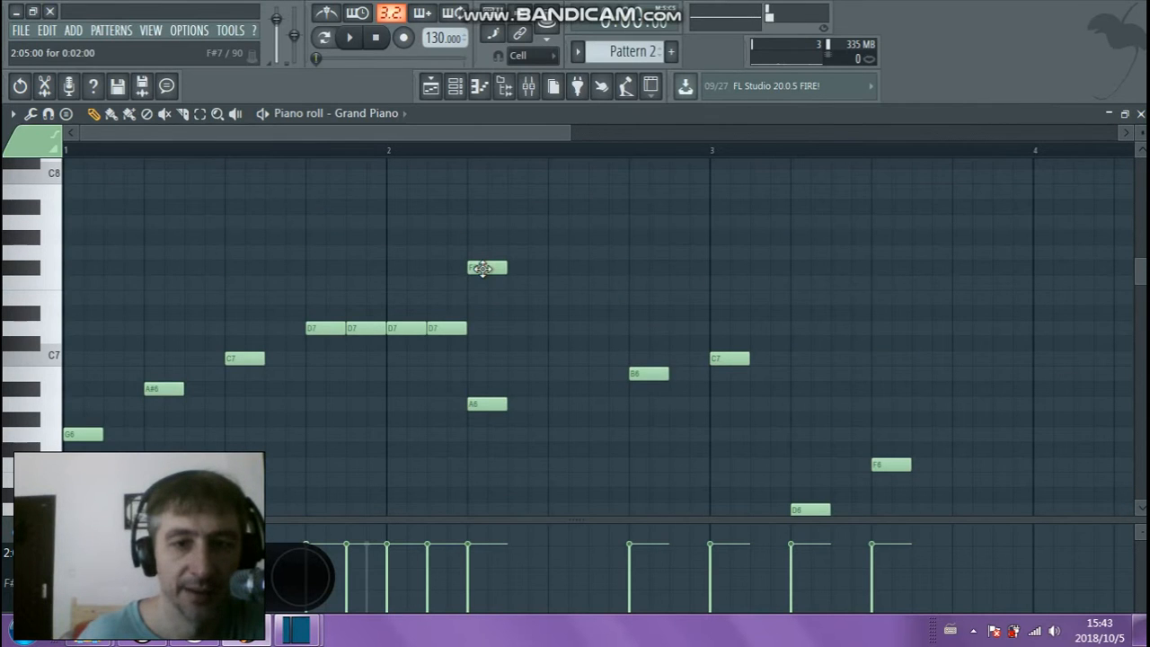
pyautogui.scroll(-6, 293, 188)
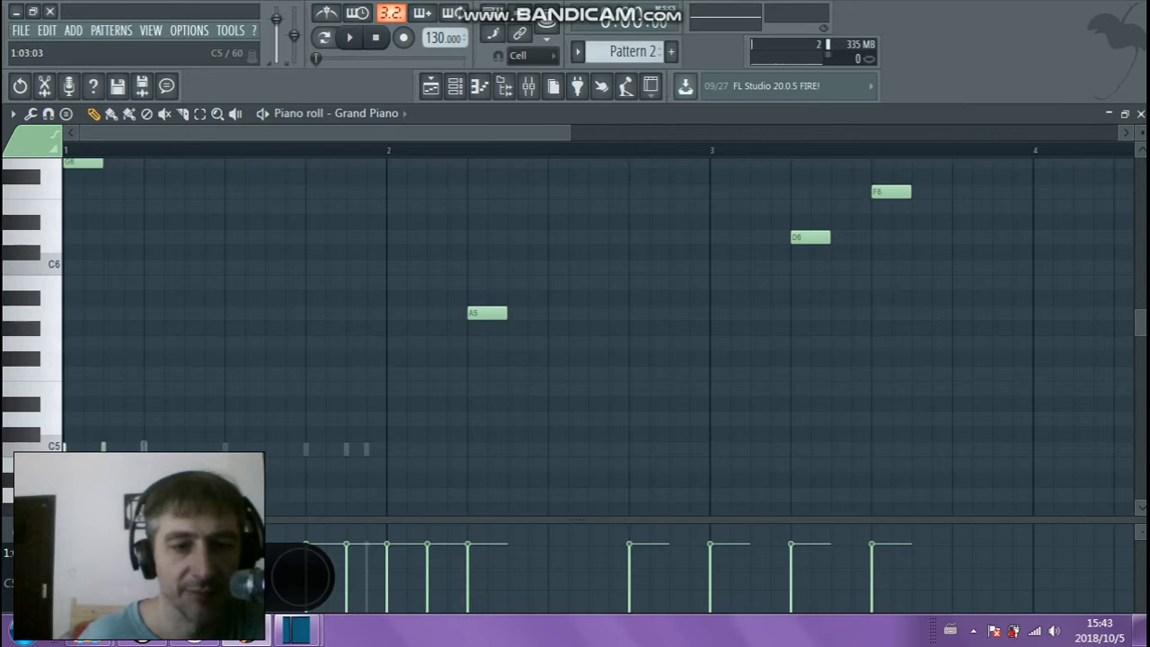
pyautogui.scroll(7, 359, 355)
pyautogui.rightClick(490, 313)
pyautogui.rightClick(310, 373)
pyautogui.rightClick(355, 373)
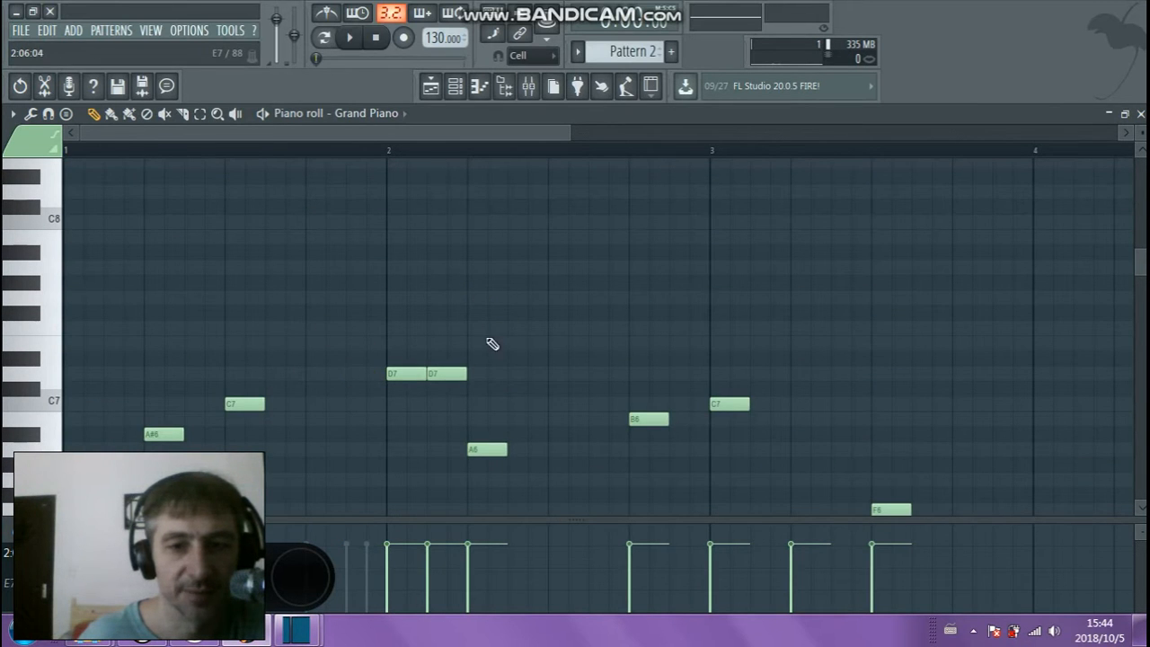
# Try several pitches above A6 on beat 2 of bar 2, and keep only E7
pyautogui.click(483, 268)
pyautogui.click(471, 309)
pyautogui.rightClick(471, 312)
pyautogui.click(471, 330)
pyautogui.rightClick(472, 333)
pyautogui.click(481, 342)
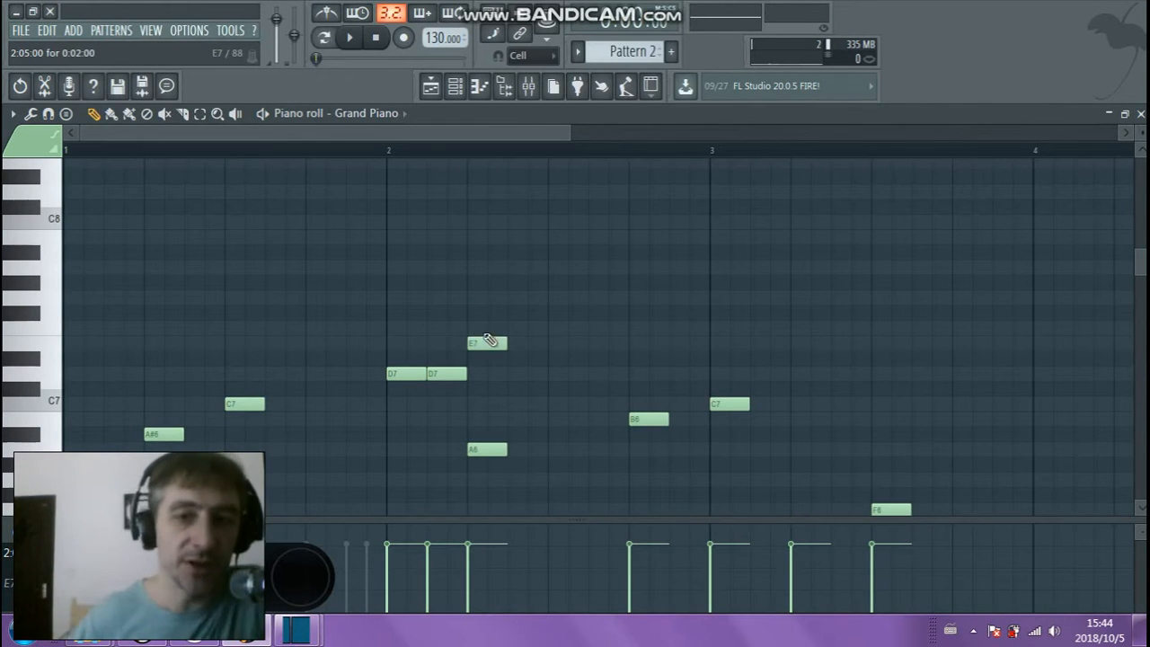
# Try B7 and A#7 as the top note of the chord on beat 2 of bar 2
pyautogui.click(478, 236)
pyautogui.rightClick(478, 236)
pyautogui.click(479, 252)
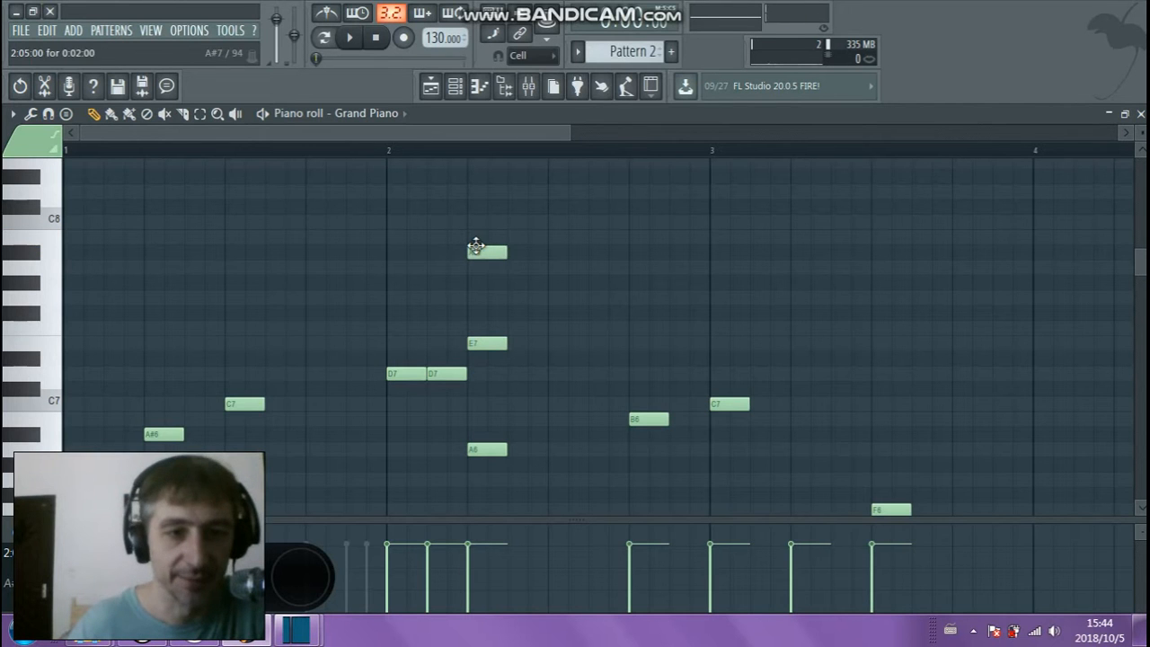
# Audition individual keys around the seventh octave on the piano roll's keyboard to hear their pitches
pyautogui.click(45, 174)
pyautogui.click(45, 191)
pyautogui.click(60, 273)
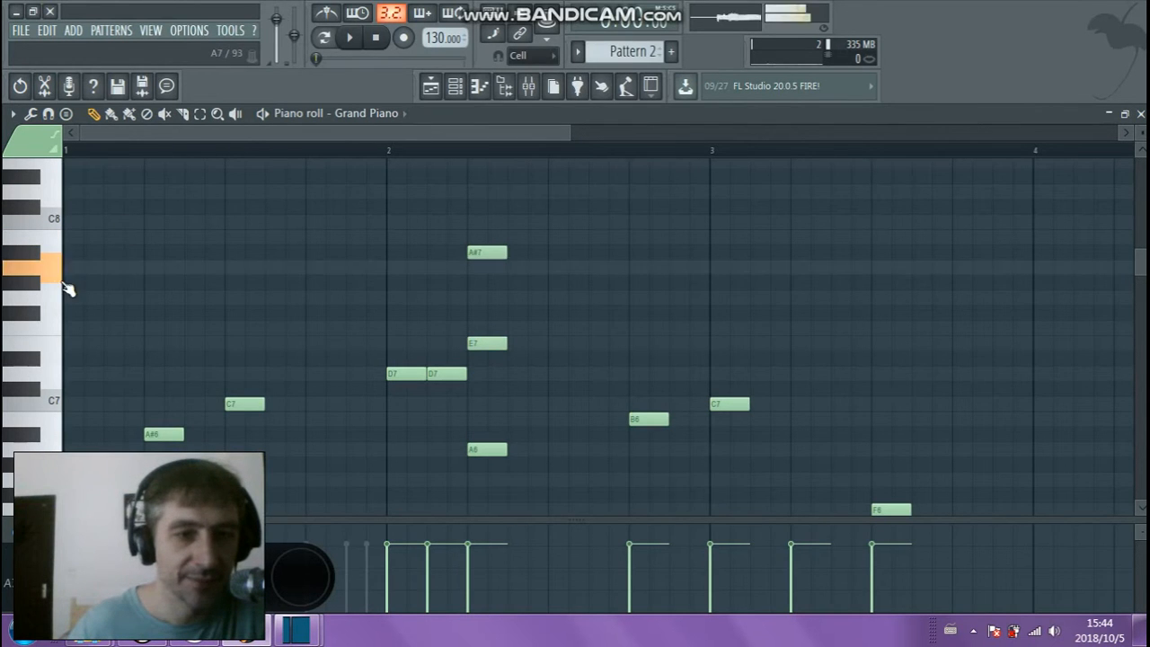
pyautogui.click(45, 370)
pyautogui.click(42, 433)
pyautogui.click(47, 291)
pyautogui.click(52, 262)
pyautogui.click(57, 199)
pyautogui.click(45, 288)
pyautogui.click(40, 316)
pyautogui.click(37, 347)
pyautogui.click(33, 349)
pyautogui.click(39, 283)
pyautogui.click(44, 256)
pyautogui.click(46, 207)
pyautogui.click(39, 269)
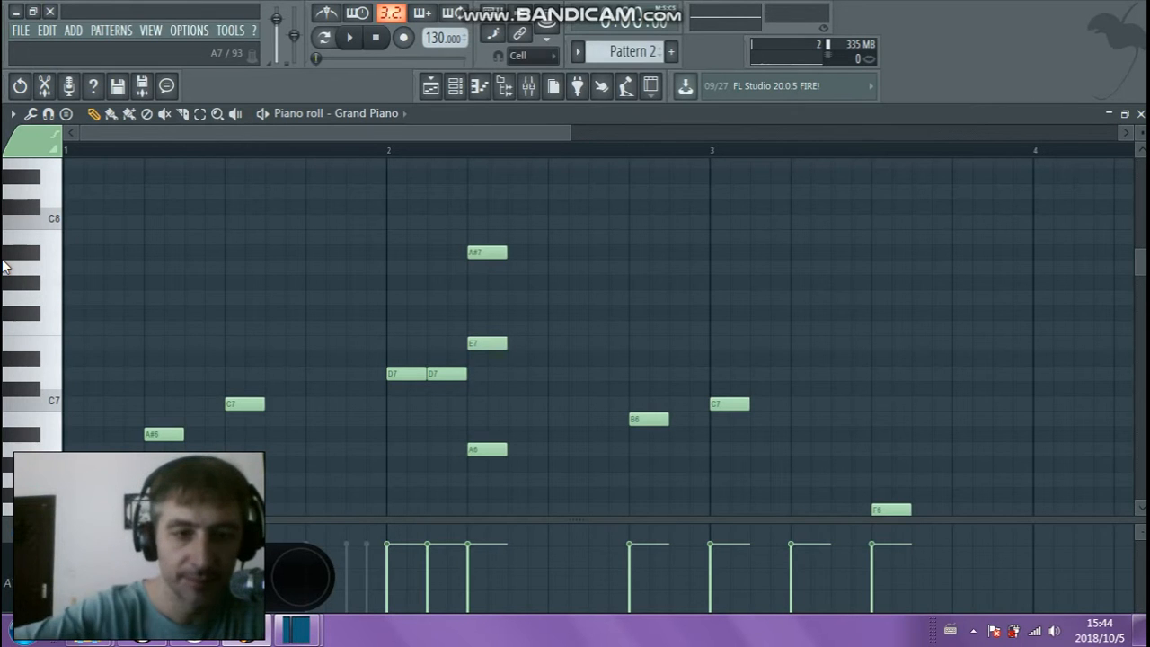
# Undo the A#7 note on beat 2 of bar 2
pyautogui.press('Up')
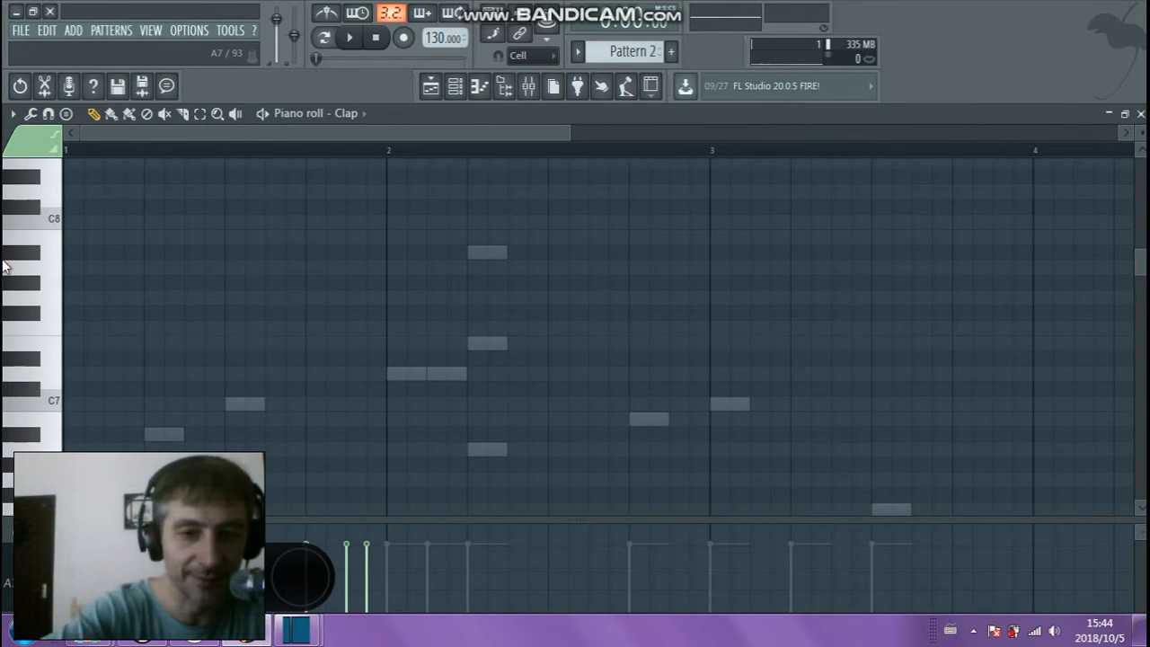
pyautogui.hotkey('ctrl', 'z')
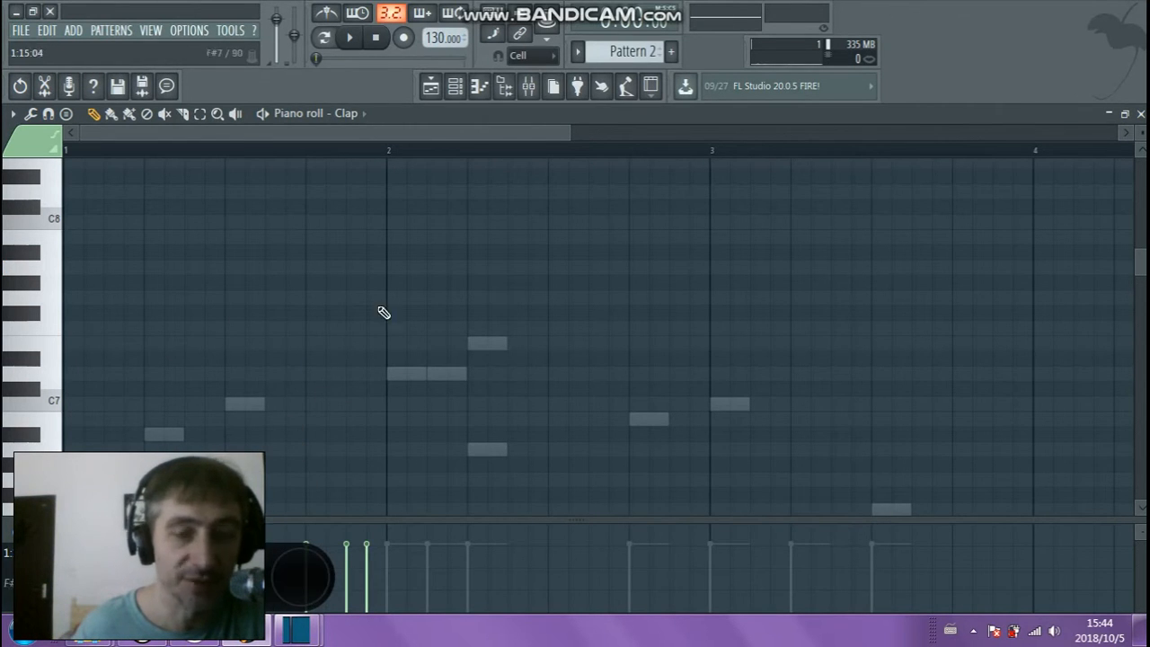
# Display the Clap channel in the piano roll and examine its notes against the Grand Piano ghost notes
pyautogui.click(364, 113)
pyautogui.click(365, 162)
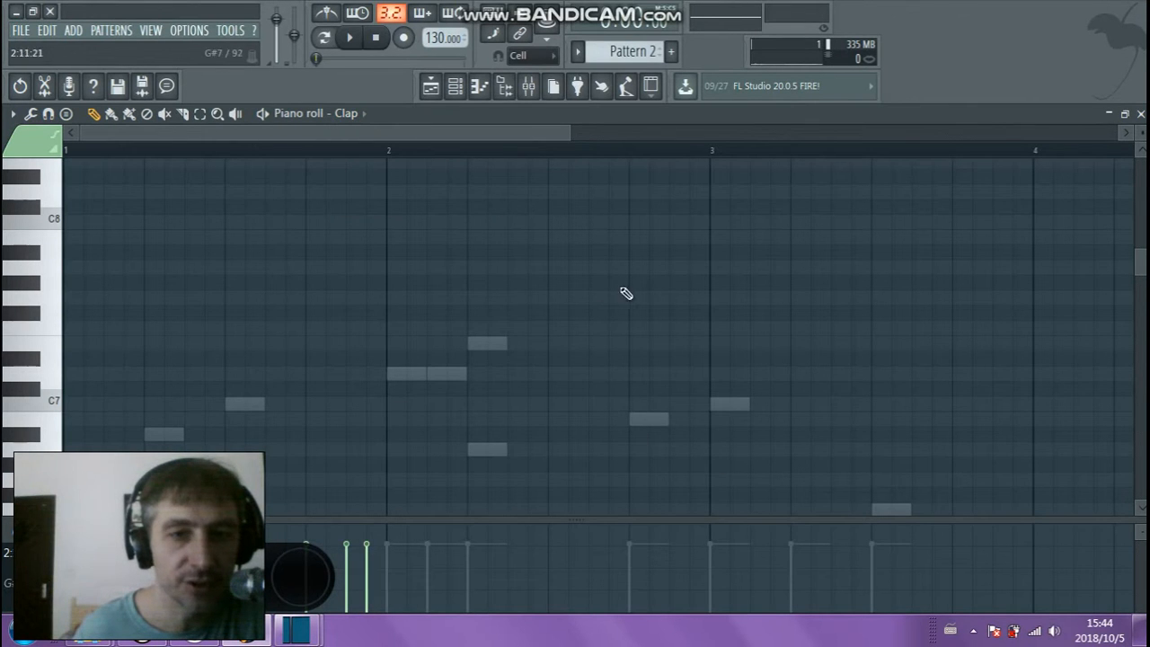
pyautogui.scroll(-5, 483, 191)
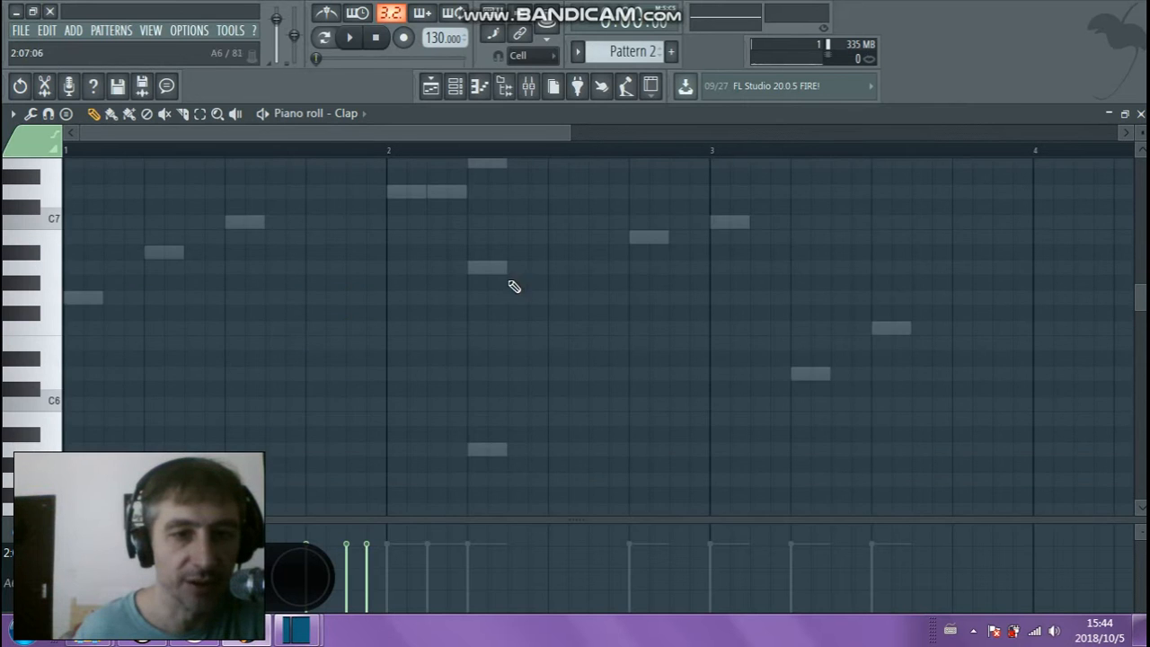
pyautogui.scroll(4, 517, 278)
pyautogui.scroll(-9, 515, 278)
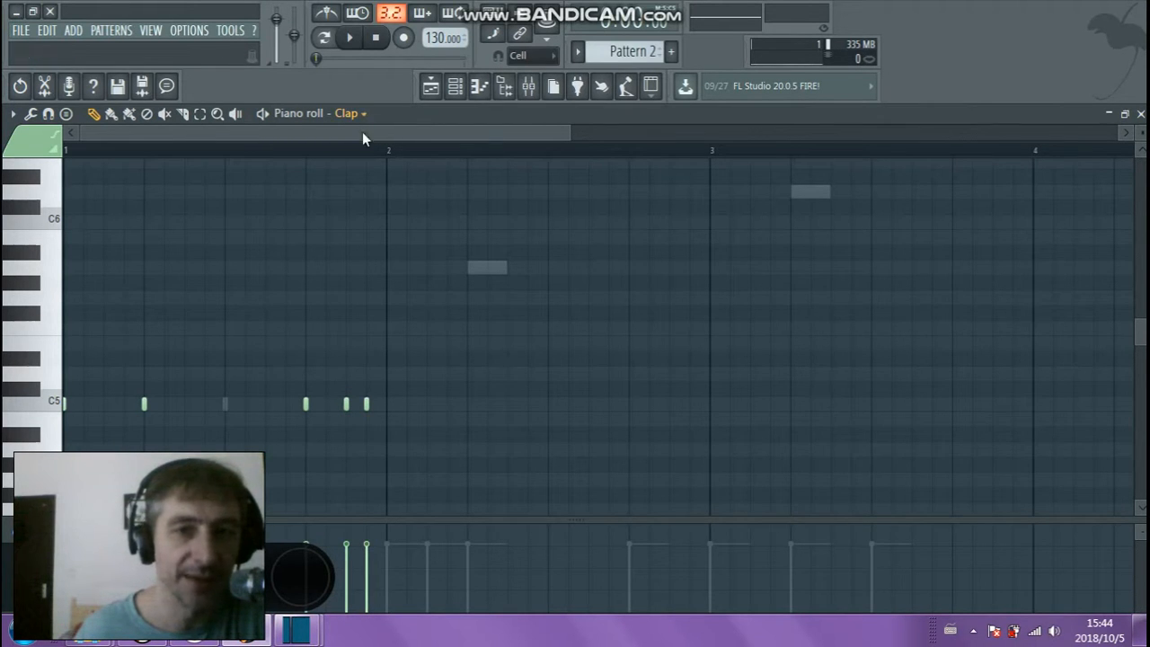
pyautogui.scroll(5, 504, 256)
pyautogui.scroll(1, 504, 256)
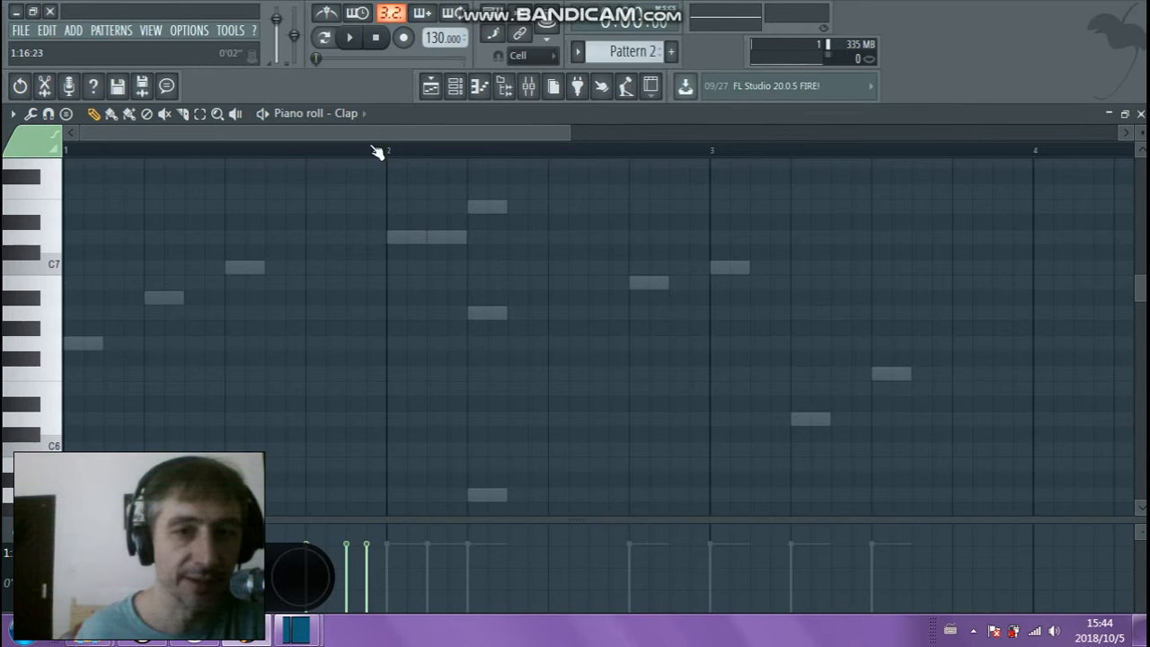
# Switch the piano roll back to Grand Piano, and add B6, F#7, C#7 and two F7 notes in bar 2 and one F7 in bar 3
pyautogui.click(362, 113)
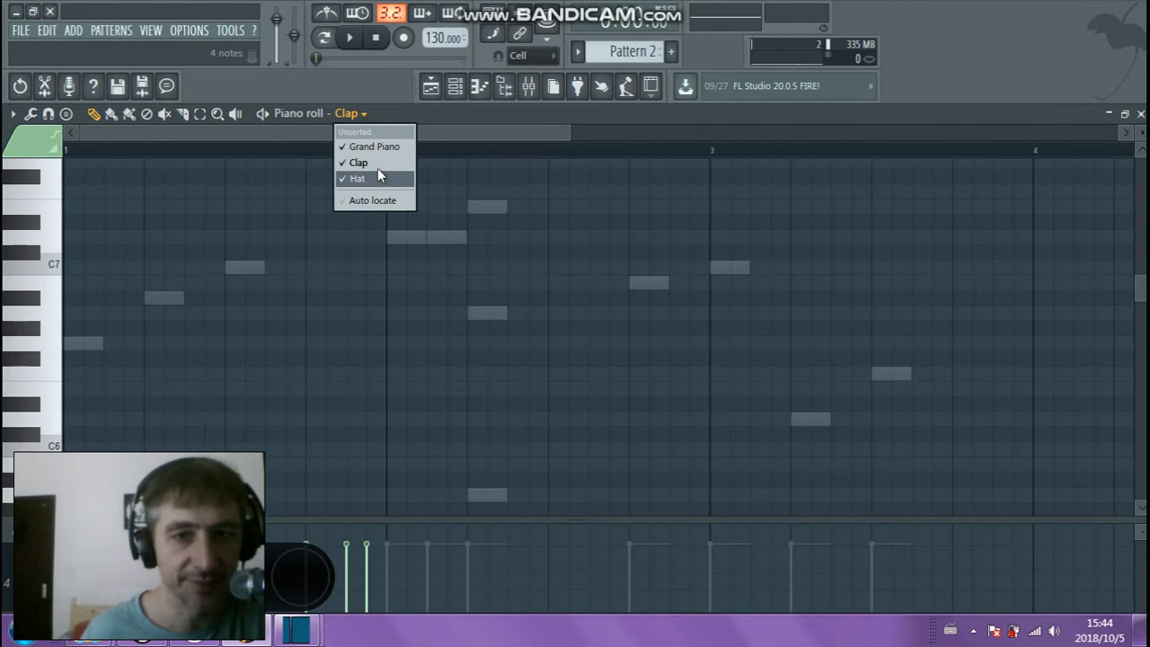
pyautogui.click(383, 147)
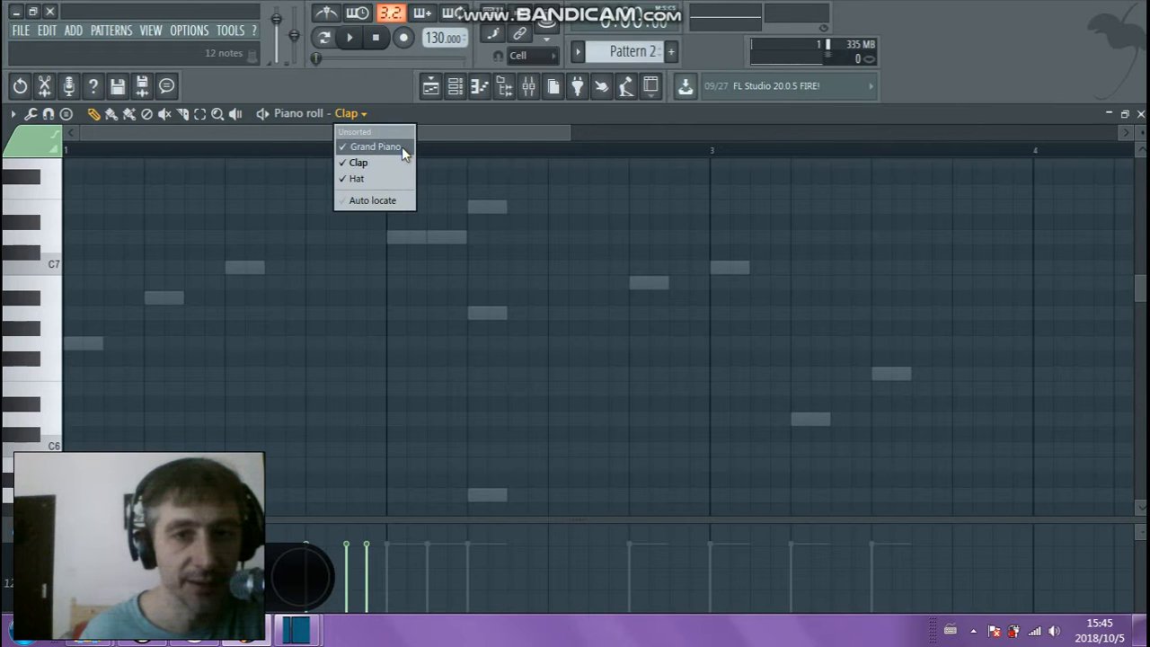
pyautogui.click(402, 147)
pyautogui.click(539, 191)
pyautogui.click(460, 176)
pyautogui.click(683, 192)
pyautogui.click(845, 192)
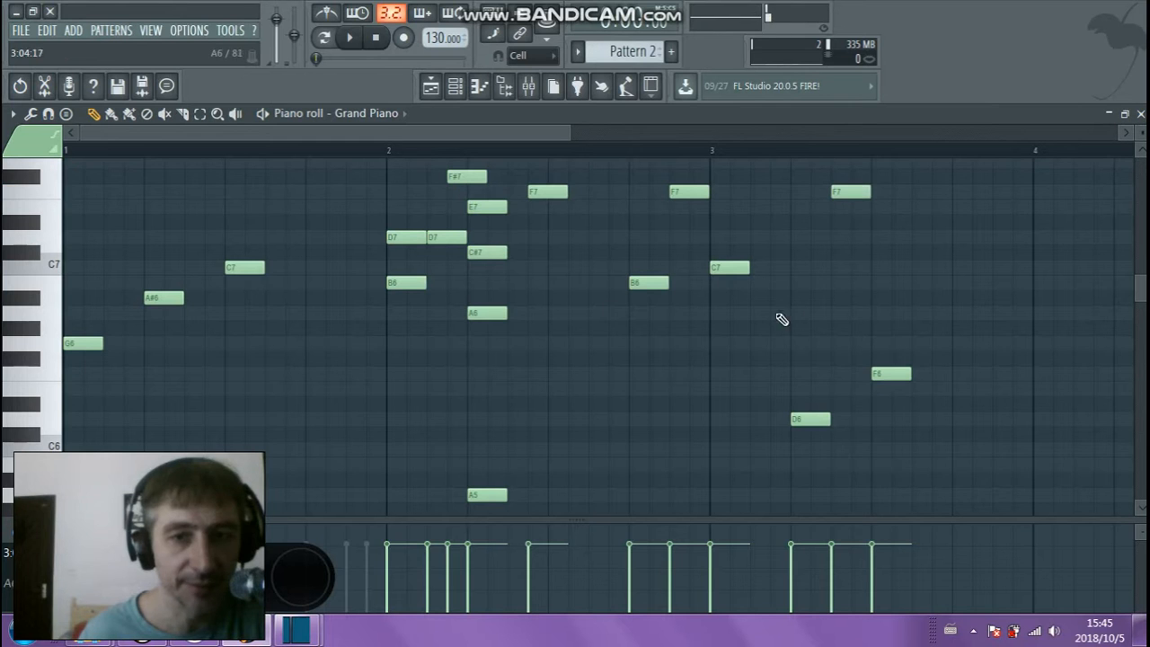
# Zoom the Grand Piano piano roll in on bar 1 around C5, and hide and reshow the piano roll
pyautogui.scroll(-6, 353, 194)
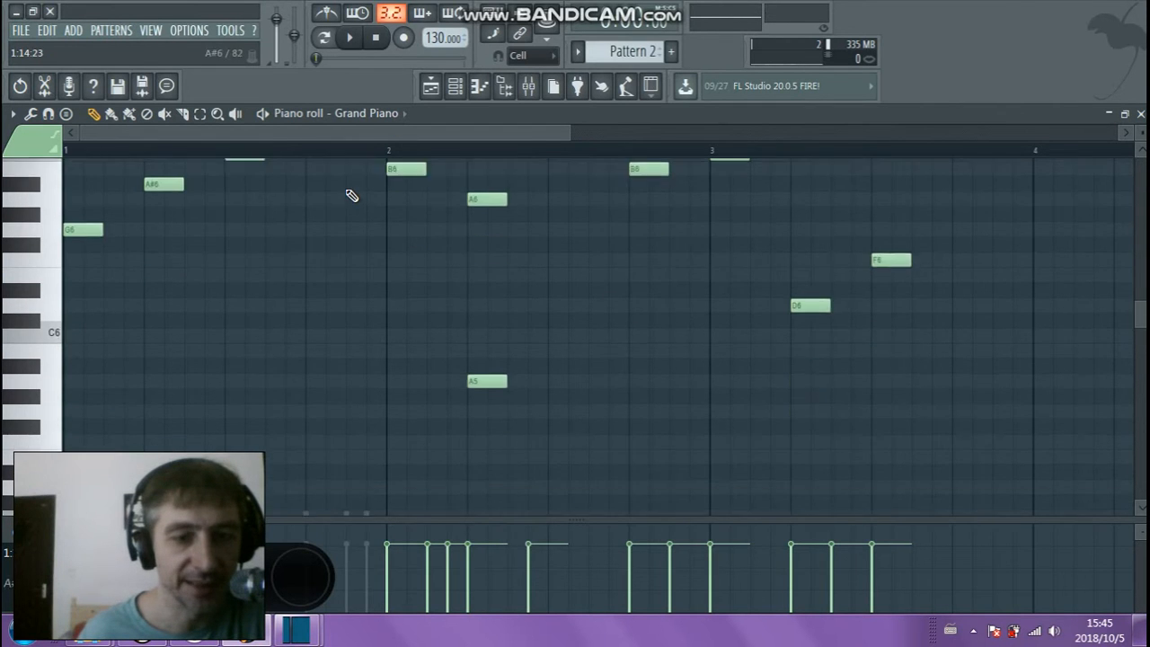
pyautogui.moveTo(571, 138); pyautogui.dragTo(362, 137)
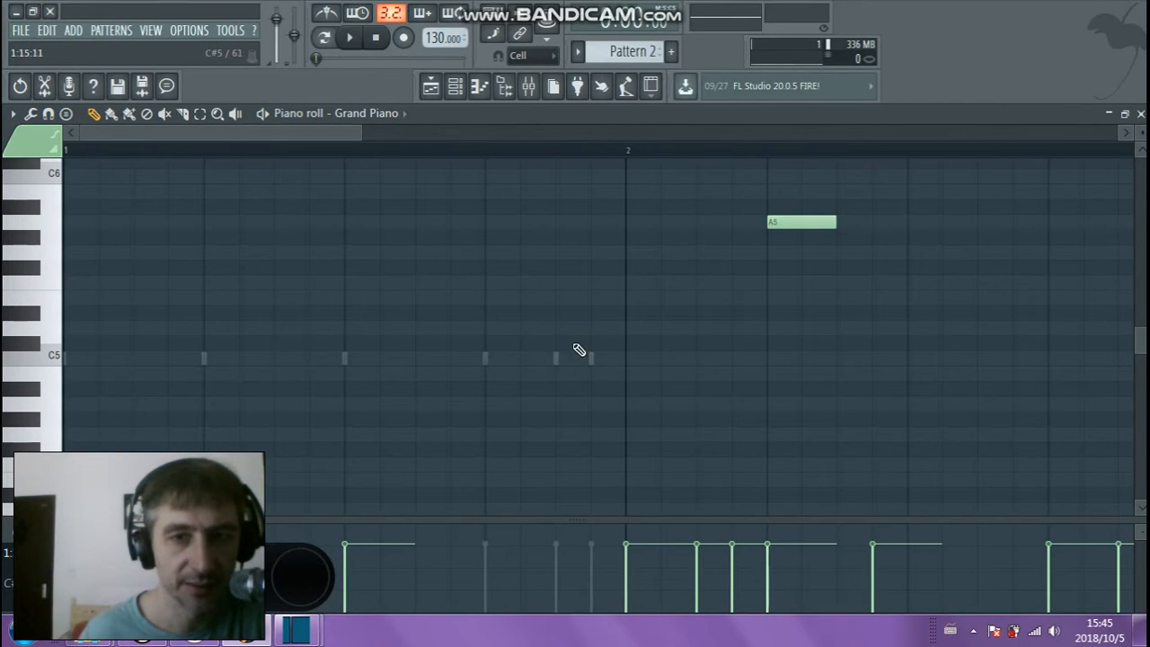
pyautogui.click(470, 97)
pyautogui.click(470, 97)
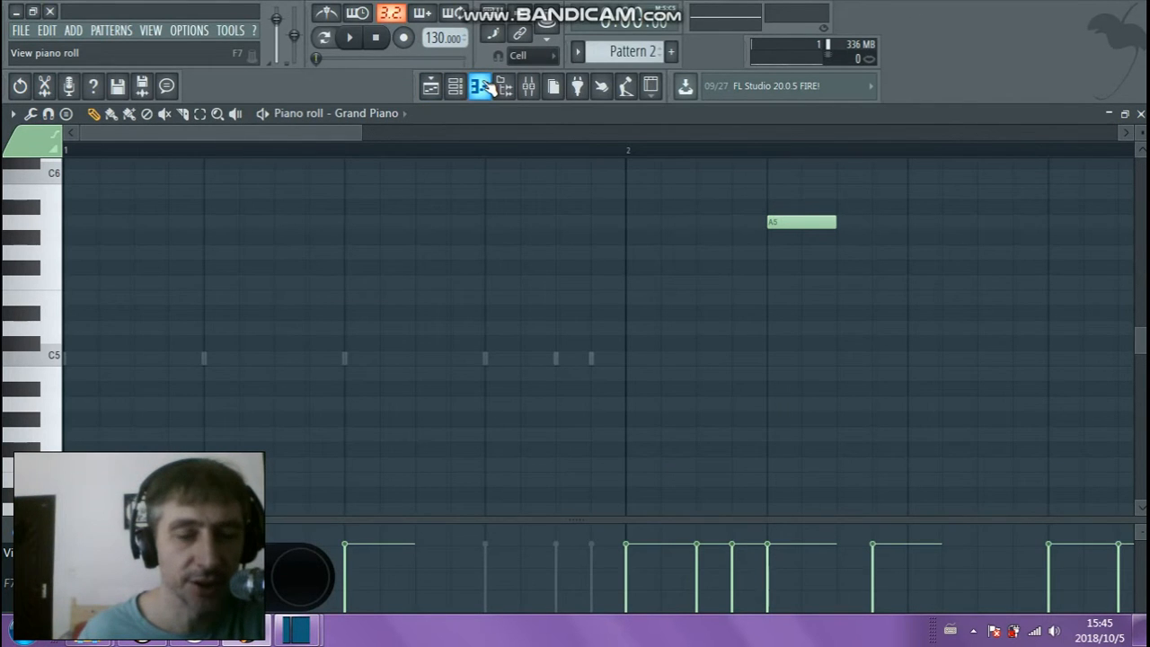
# Close the piano roll, move the Pattern 2 clip to Track 2, and place three FUFFFUFU clips across bars 1 to 3 of Track 1
pyautogui.click(480, 86)
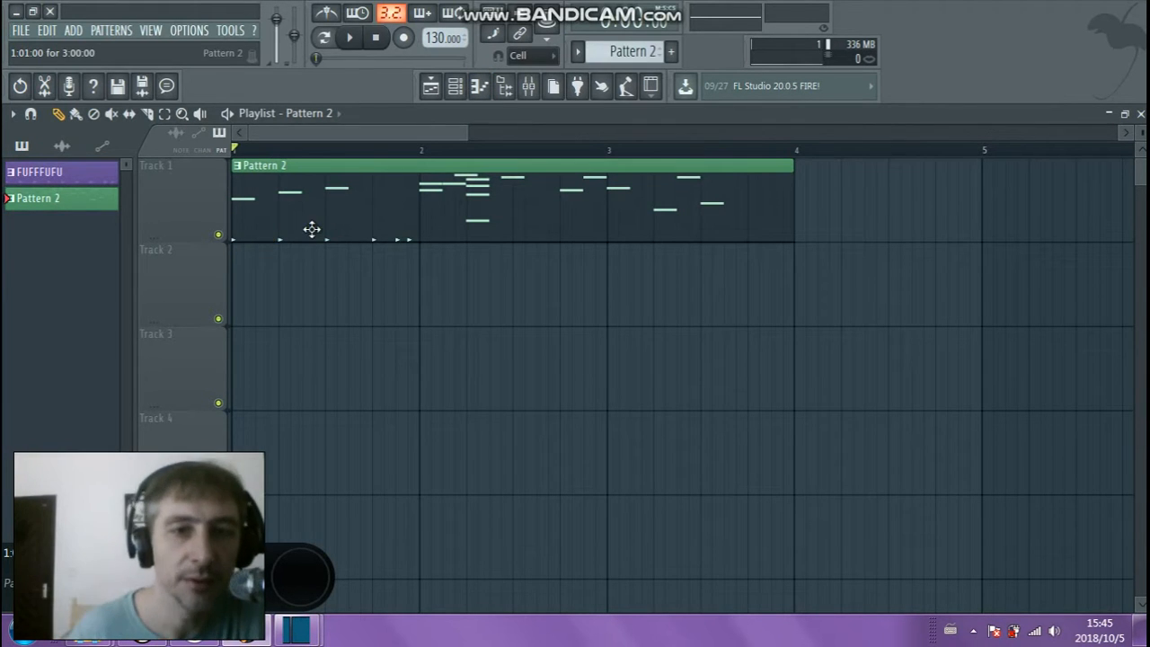
pyautogui.moveTo(368, 186); pyautogui.dragTo(329, 287)
pyautogui.click(80, 173)
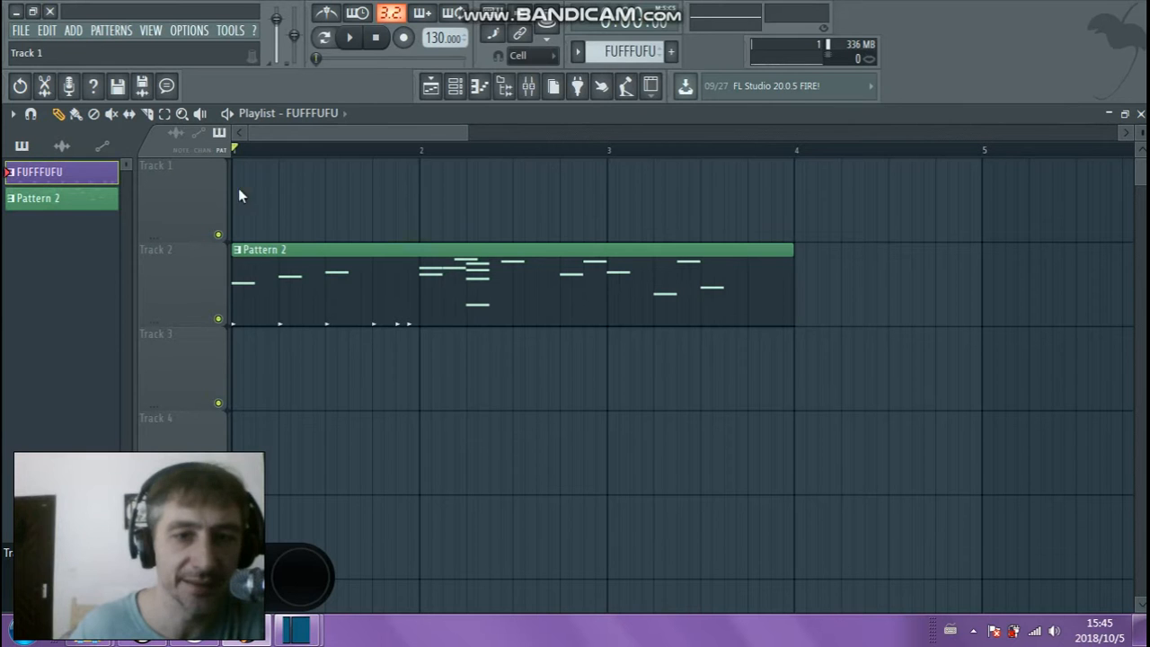
pyautogui.click(333, 200)
pyautogui.click(459, 208)
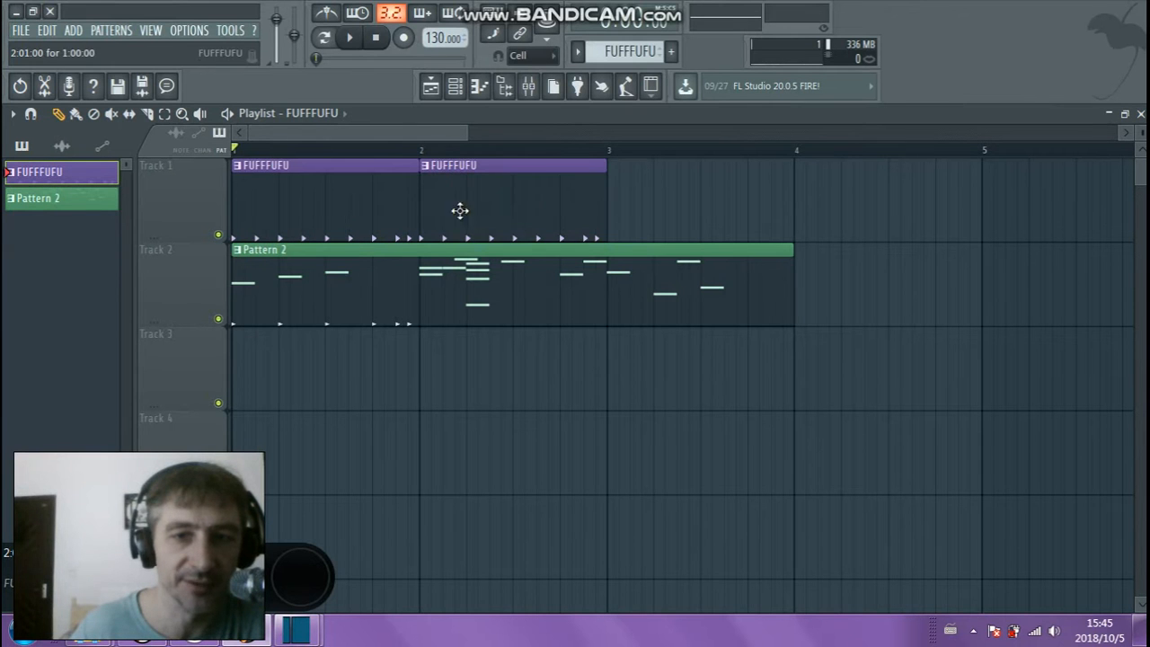
pyautogui.click(618, 209)
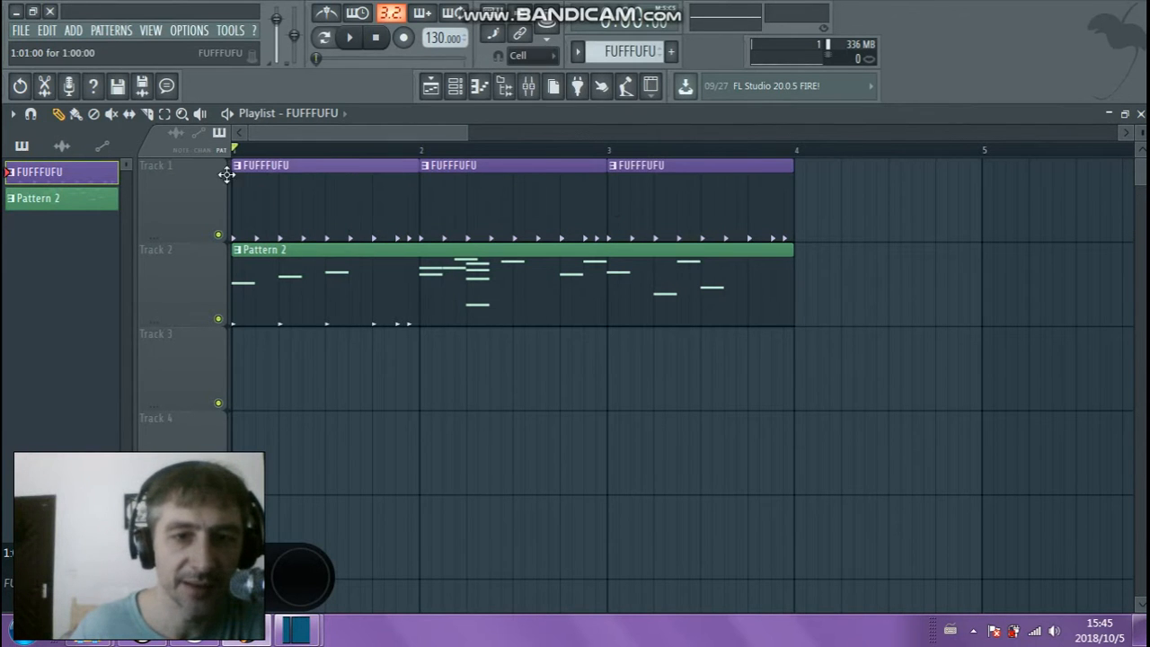
# Move the Pattern 2 clip back to bar 1 of Track 1 and delete the three FUFFFUFU clips there
pyautogui.moveTo(314, 292)
pyautogui.mouseDown()
pyautogui.moveTo(288, 301)
pyautogui.moveTo(297, 200)
pyautogui.moveTo(265, 198)
pyautogui.moveTo(326, 203)
pyautogui.moveTo(266, 208)
pyautogui.mouseUp()
pyautogui.rightClick(674, 199)
pyautogui.rightClick(503, 198)
pyautogui.rightClick(305, 195)
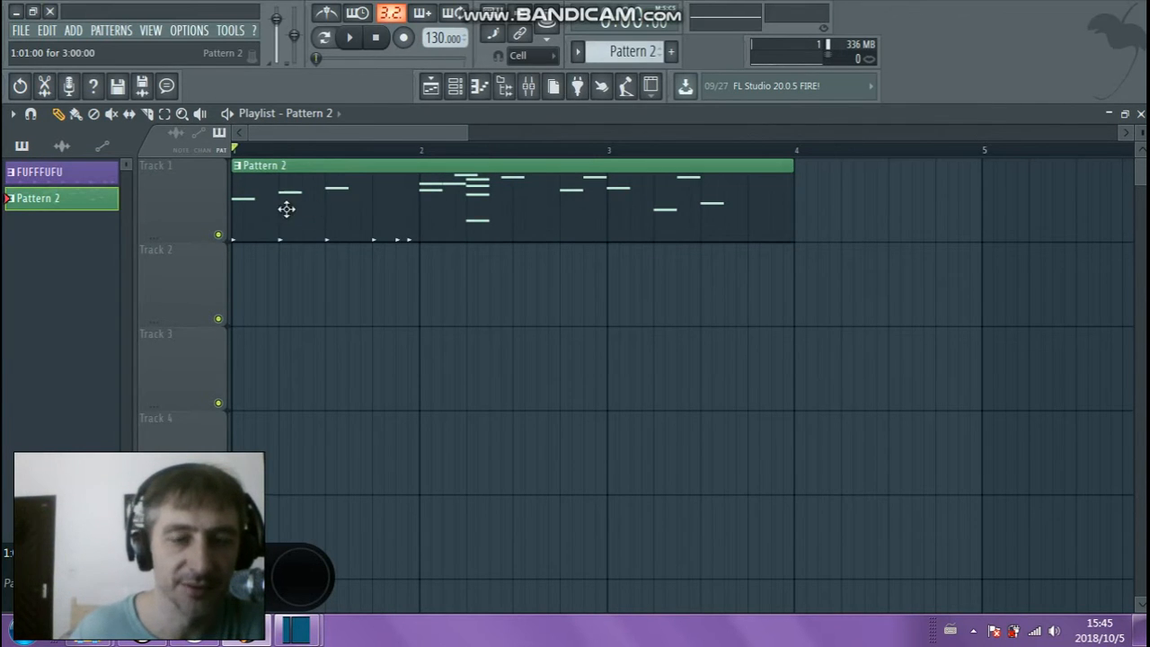
# Check Pattern 2 in the channel rack, and delete all of the Hat channel's C5 notes in bar 1 in the piano roll
pyautogui.click(456, 88)
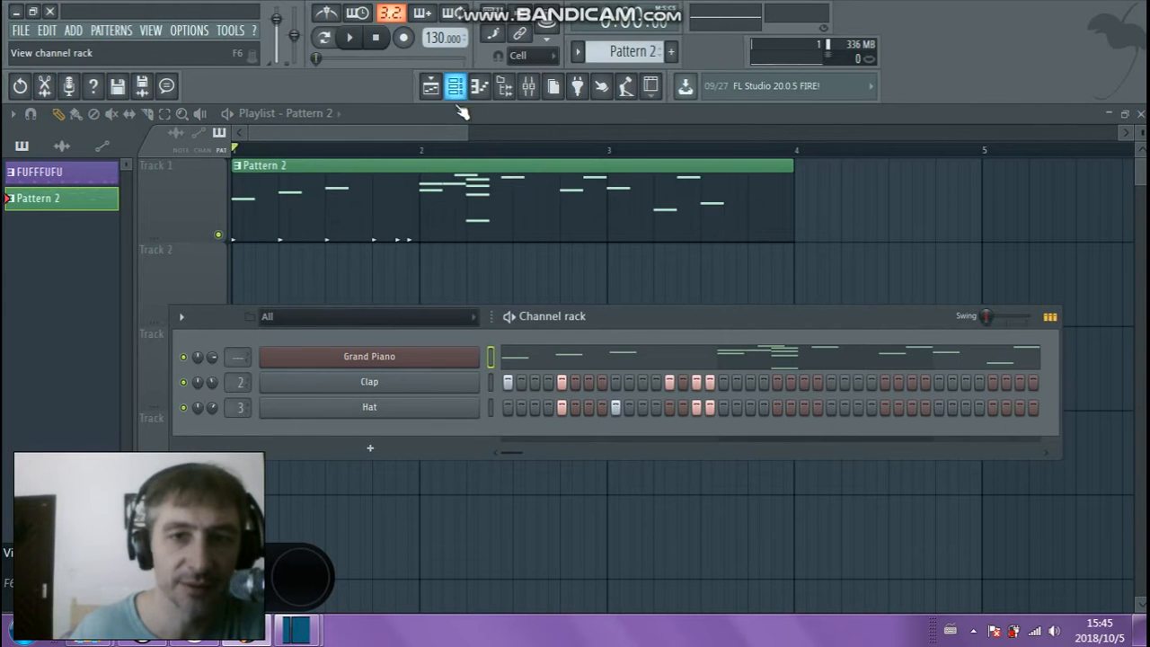
pyautogui.click(457, 87)
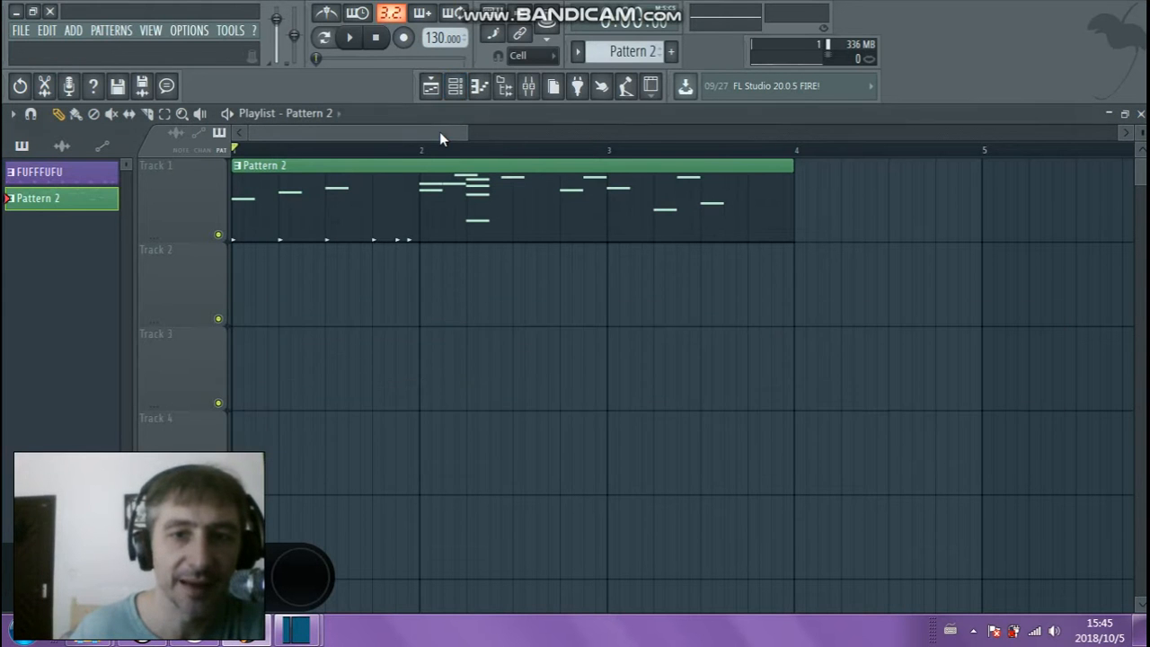
pyautogui.click(485, 94)
pyautogui.click(396, 114)
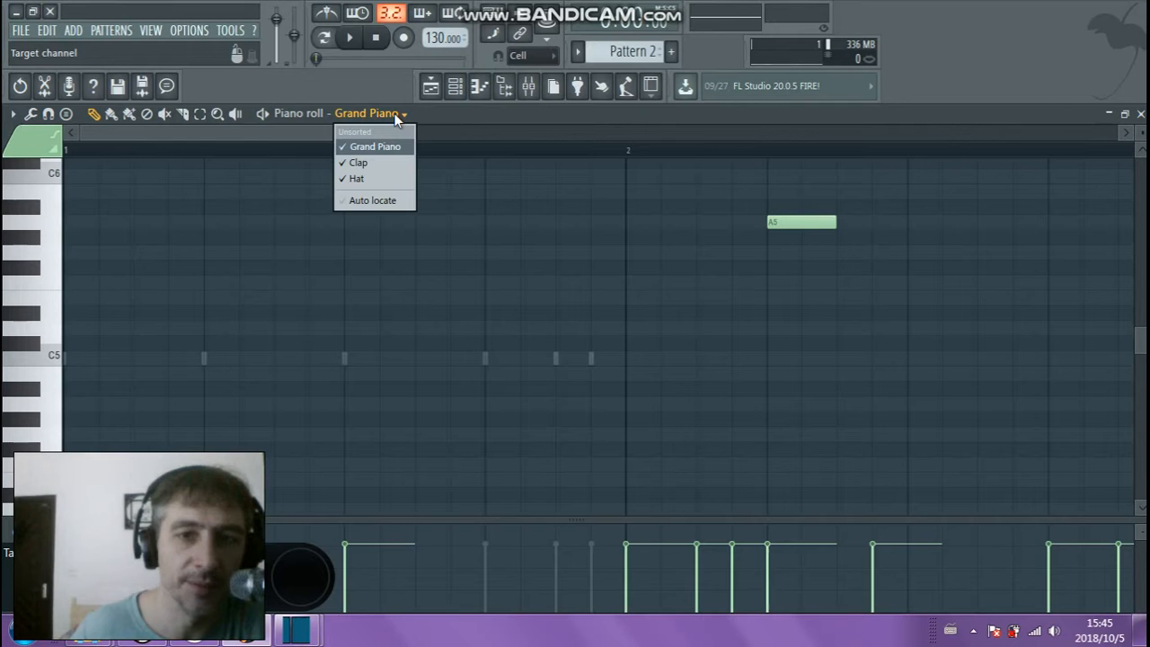
pyautogui.click(376, 180)
pyautogui.moveTo(359, 134); pyautogui.dragTo(586, 134)
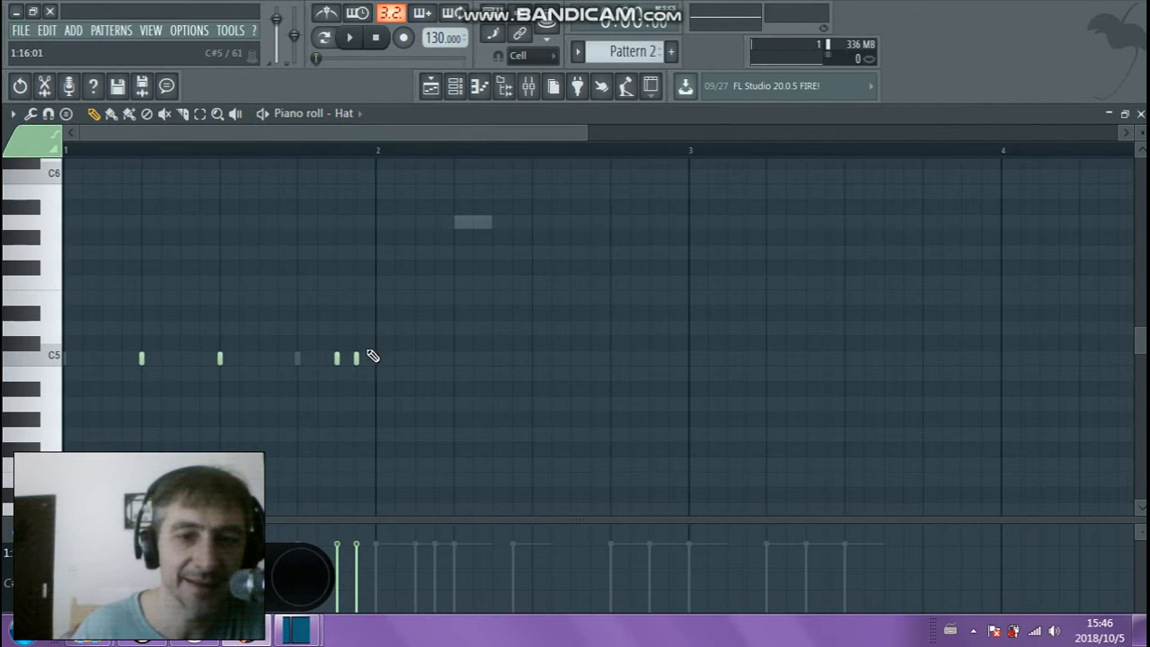
pyautogui.moveTo(357, 360); pyautogui.dragTo(126, 367)
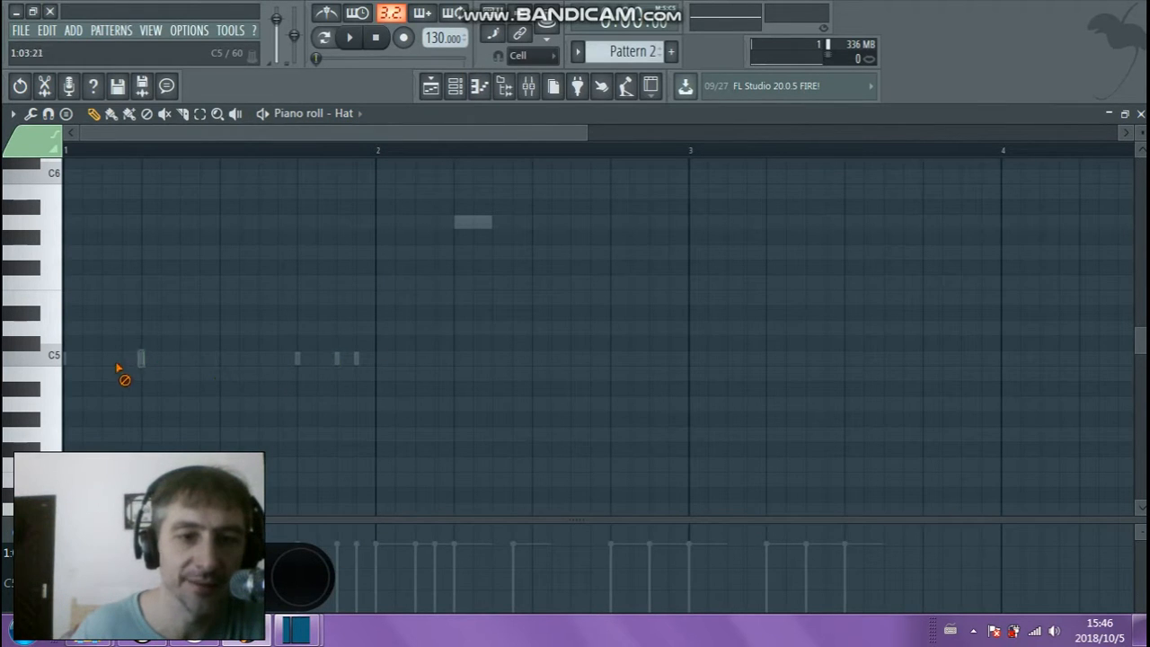
# Switch the piano roll to the Clap channel and delete its five C5 notes in bar 1
pyautogui.scroll(6, 269, 290)
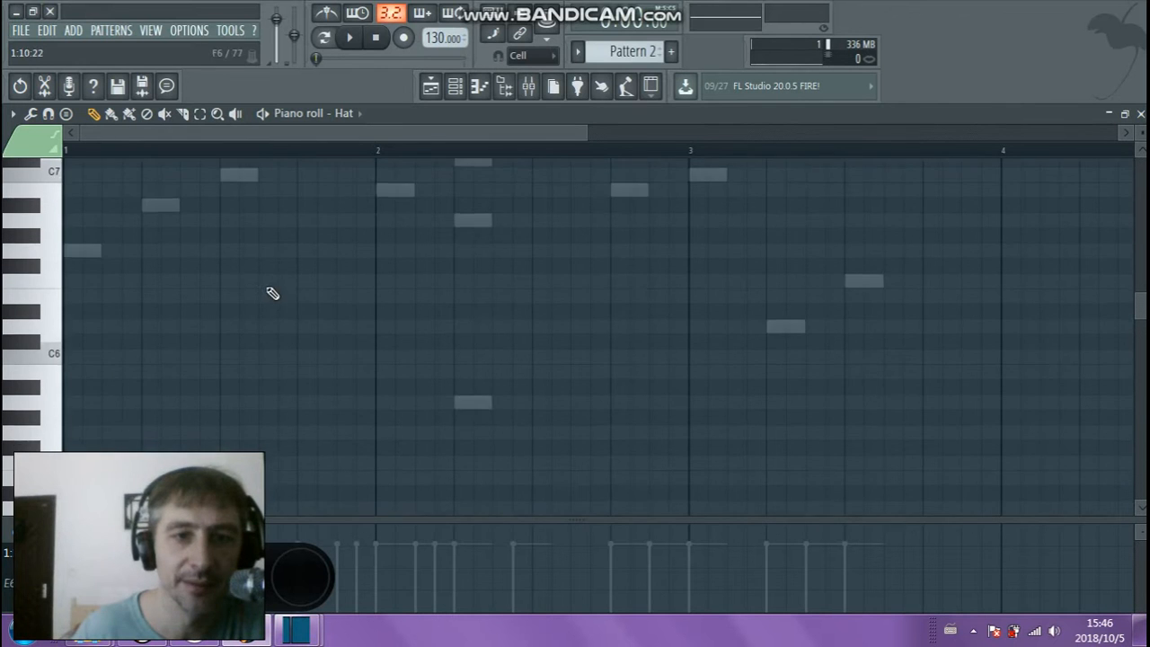
pyautogui.click(356, 115)
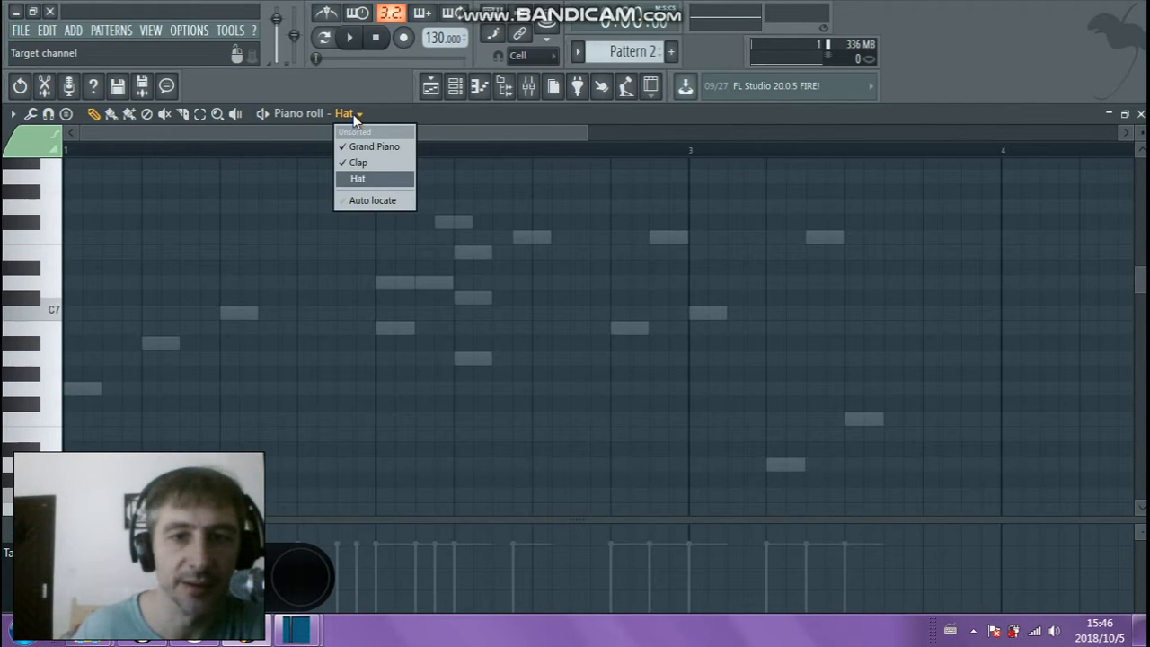
pyautogui.click(360, 162)
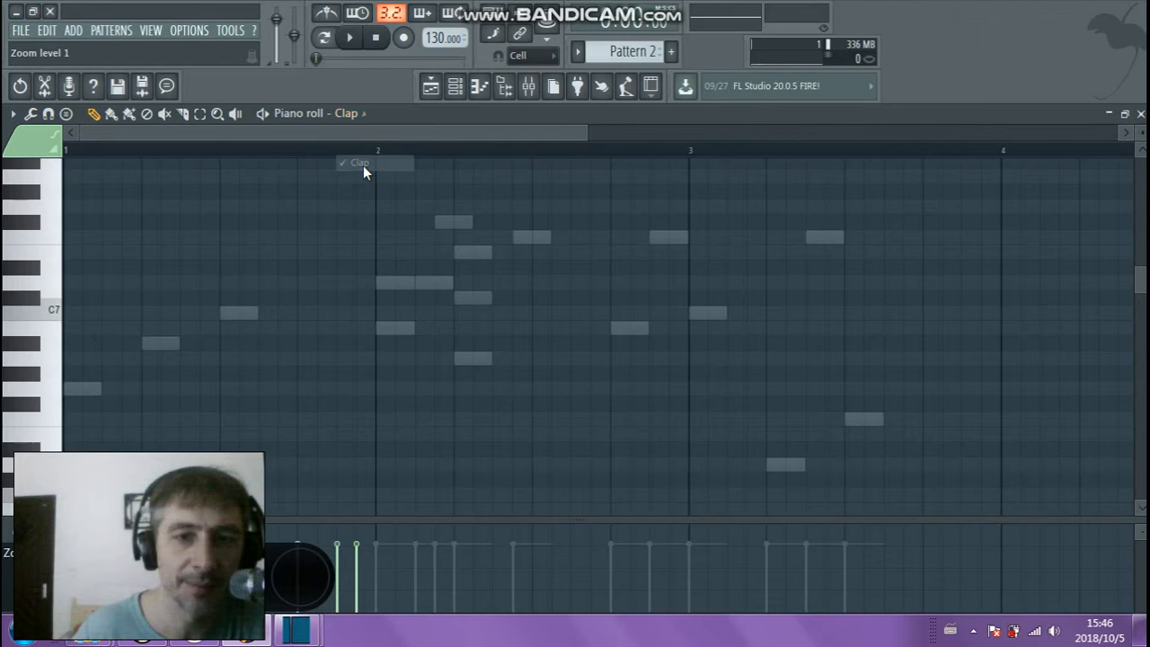
pyautogui.scroll(-5, 410, 206)
pyautogui.scroll(-2, 345, 379)
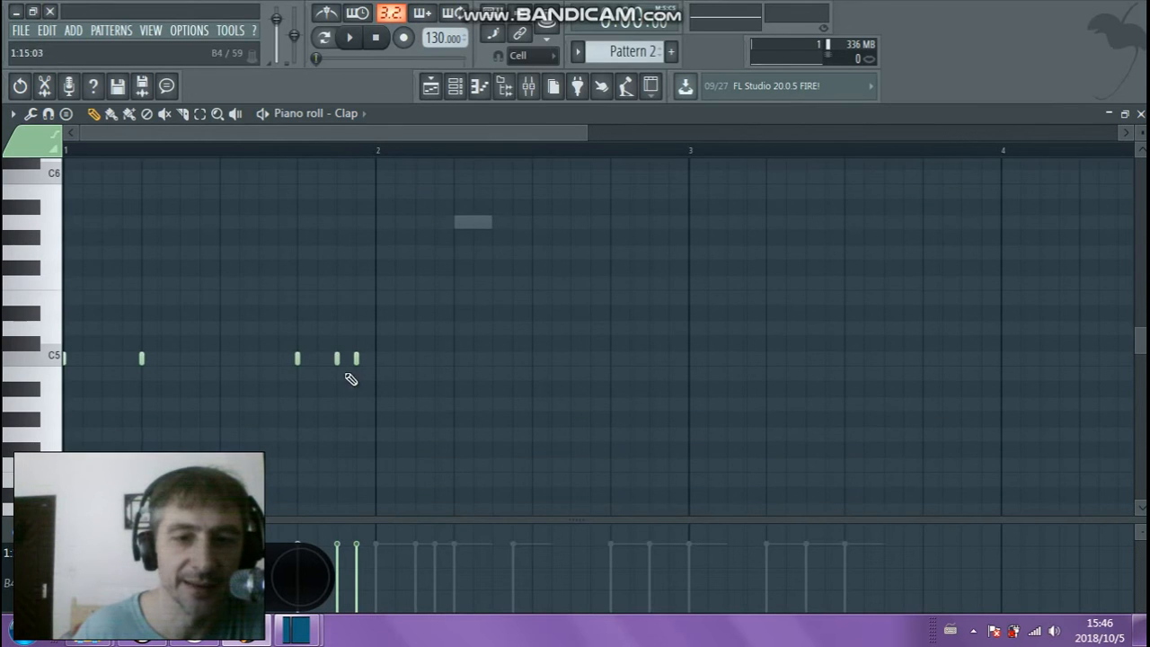
pyautogui.rightClick(356, 359)
pyautogui.rightClick(337, 359)
pyautogui.rightClick(65, 358)
pyautogui.rightClick(141, 358)
pyautogui.rightClick(298, 358)
# Return the piano roll to Grand Piano, and lengthen bar 1's C7 note to one beat and bar 2's F#7 note to three steps
pyautogui.scroll(10, 339, 213)
pyautogui.click(361, 114)
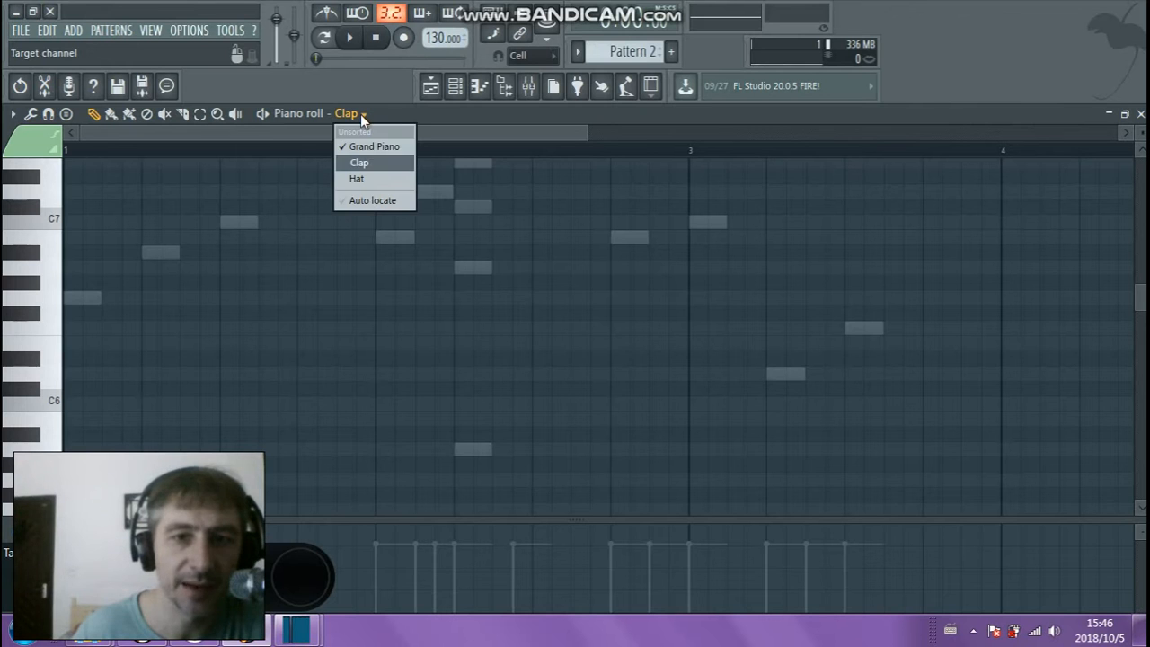
pyautogui.click(348, 145)
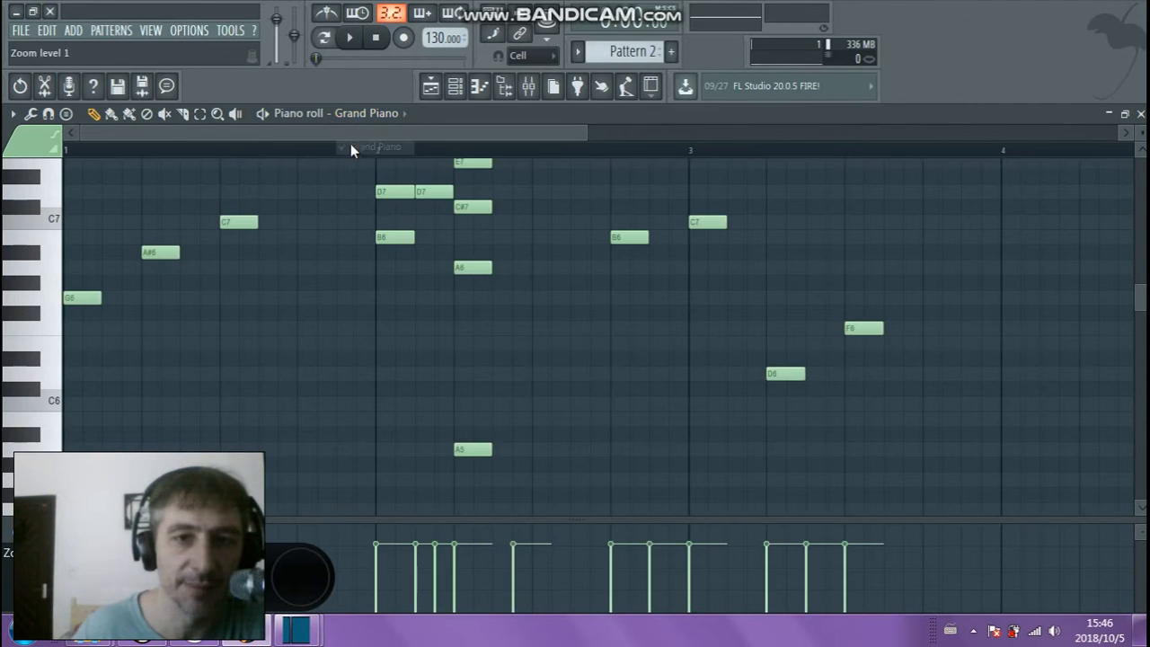
pyautogui.scroll(4, 382, 187)
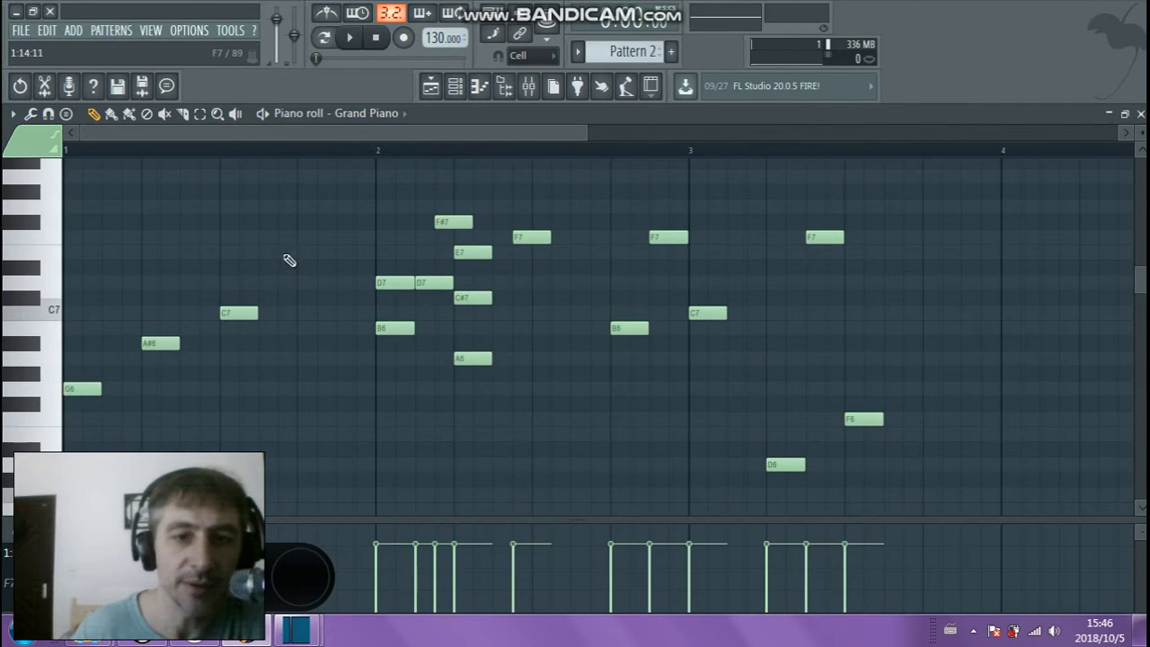
pyautogui.moveTo(254, 315); pyautogui.dragTo(296, 316)
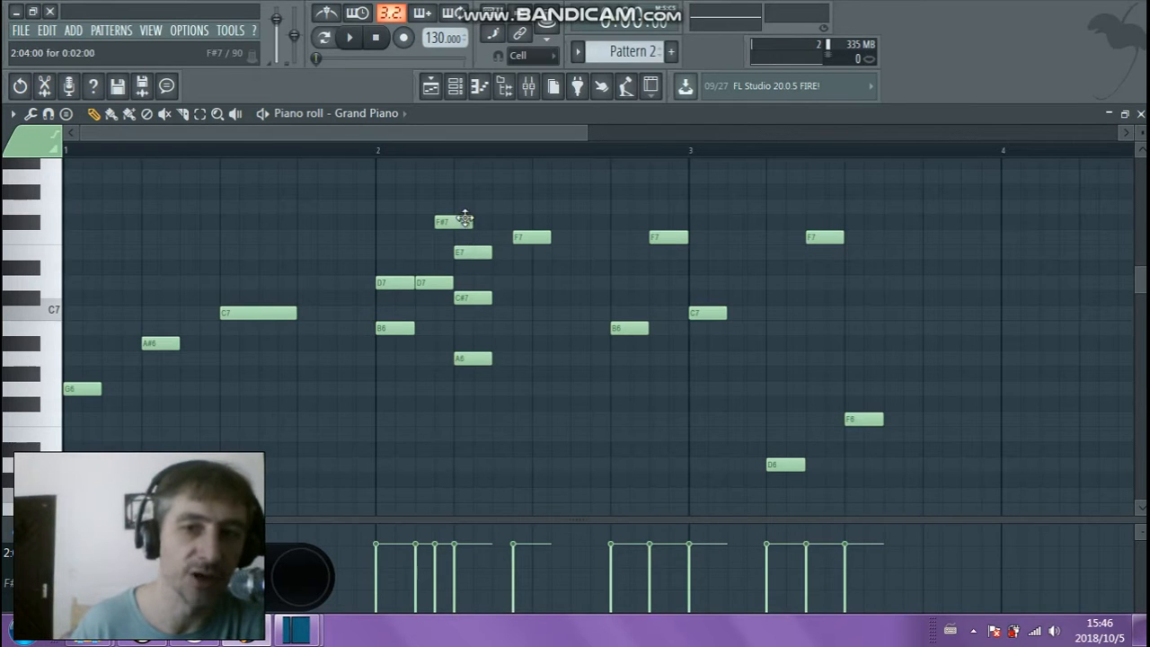
pyautogui.moveTo(483, 214)
pyautogui.mouseDown()
pyautogui.moveTo(718, 199)
pyautogui.moveTo(486, 224)
pyautogui.mouseUp()
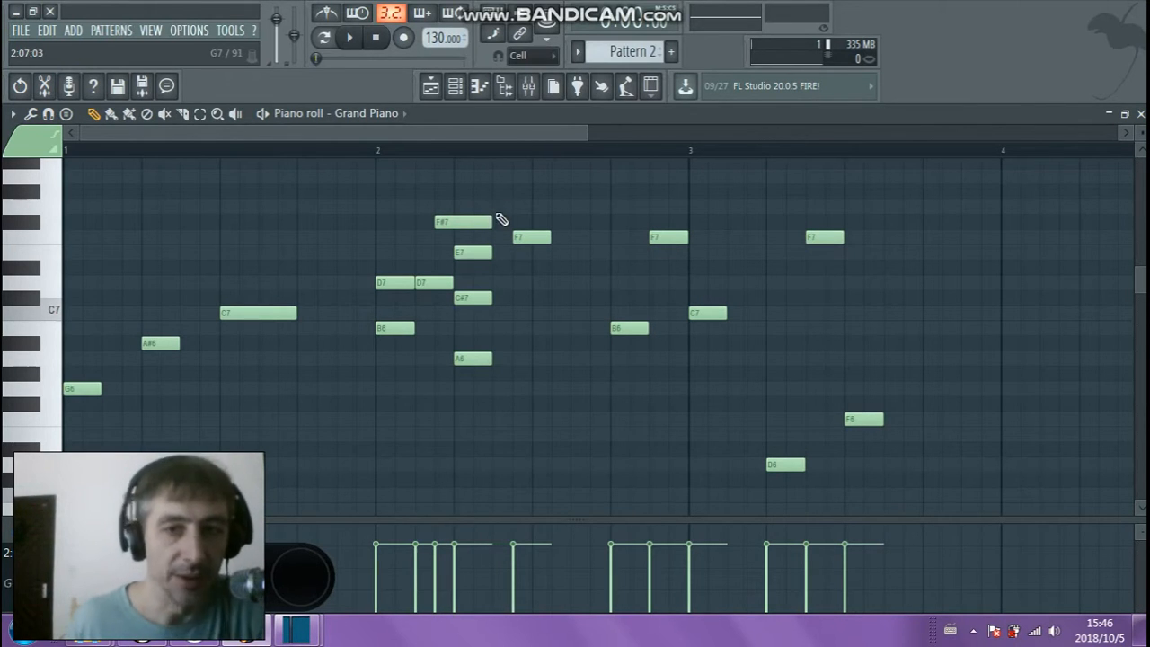
# Play the Grand Piano melody through to bar 3 in the piano roll and stop playback
pyautogui.click(361, 39)
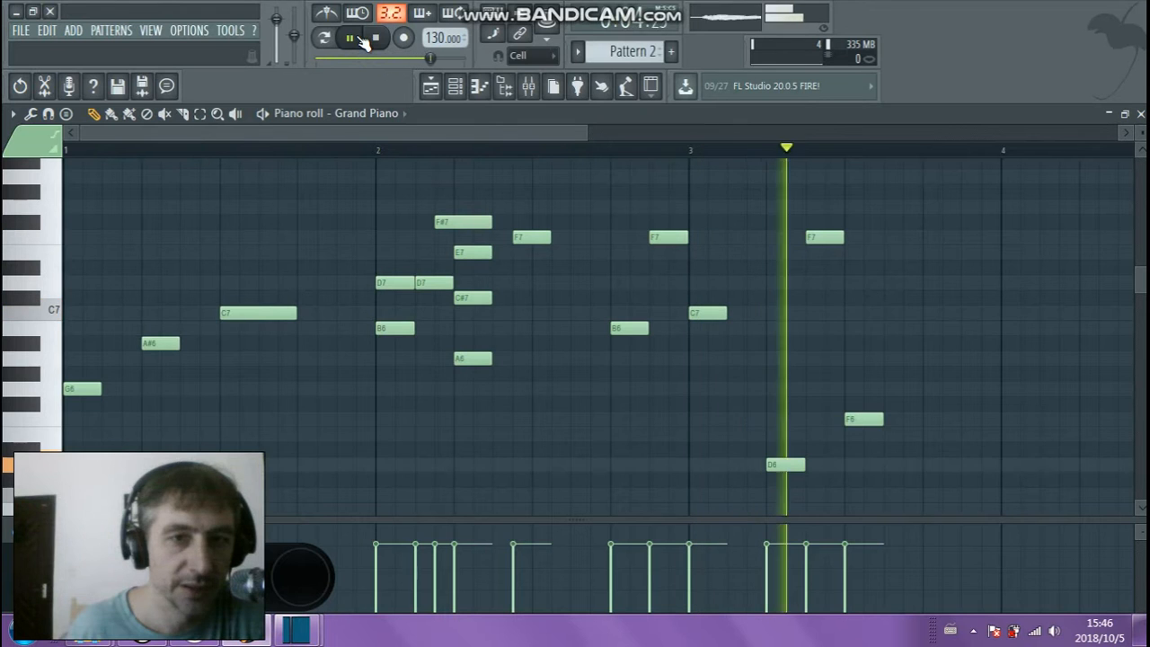
pyautogui.click(377, 37)
pyautogui.moveTo(585, 134)
pyautogui.mouseDown()
pyautogui.moveTo(626, 136)
pyautogui.moveTo(599, 137)
pyautogui.mouseUp()
# Show the playlist, play the Pattern 2 clip from the start, and stop playback in bar 2
pyautogui.click(437, 87)
pyautogui.click(437, 88)
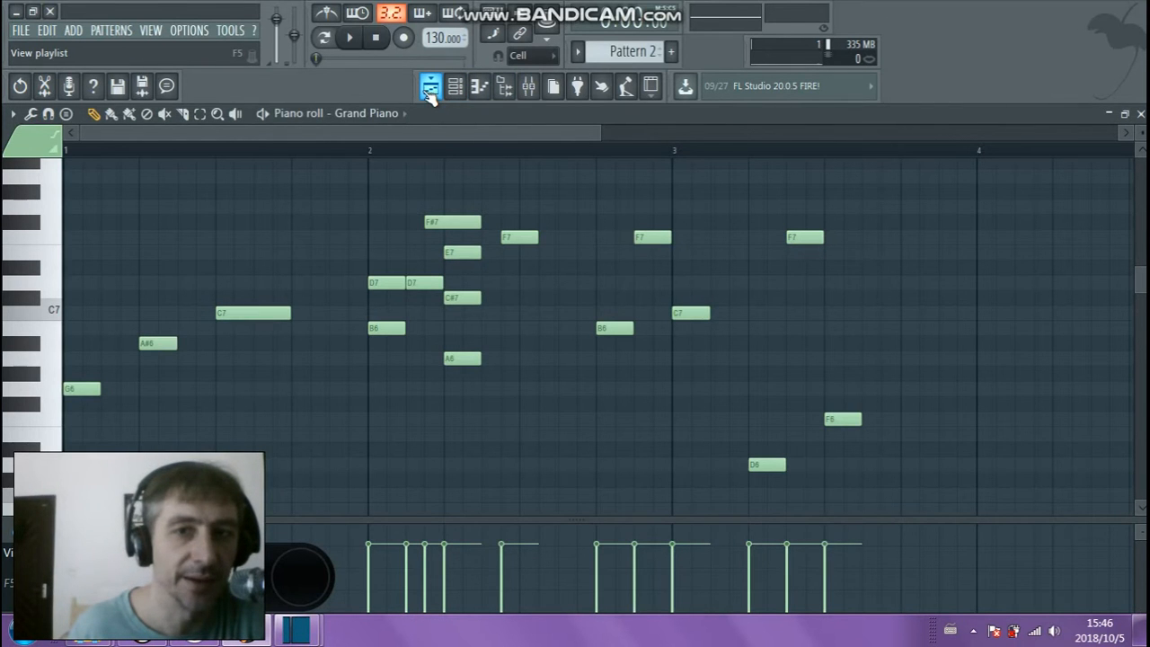
pyautogui.click(431, 87)
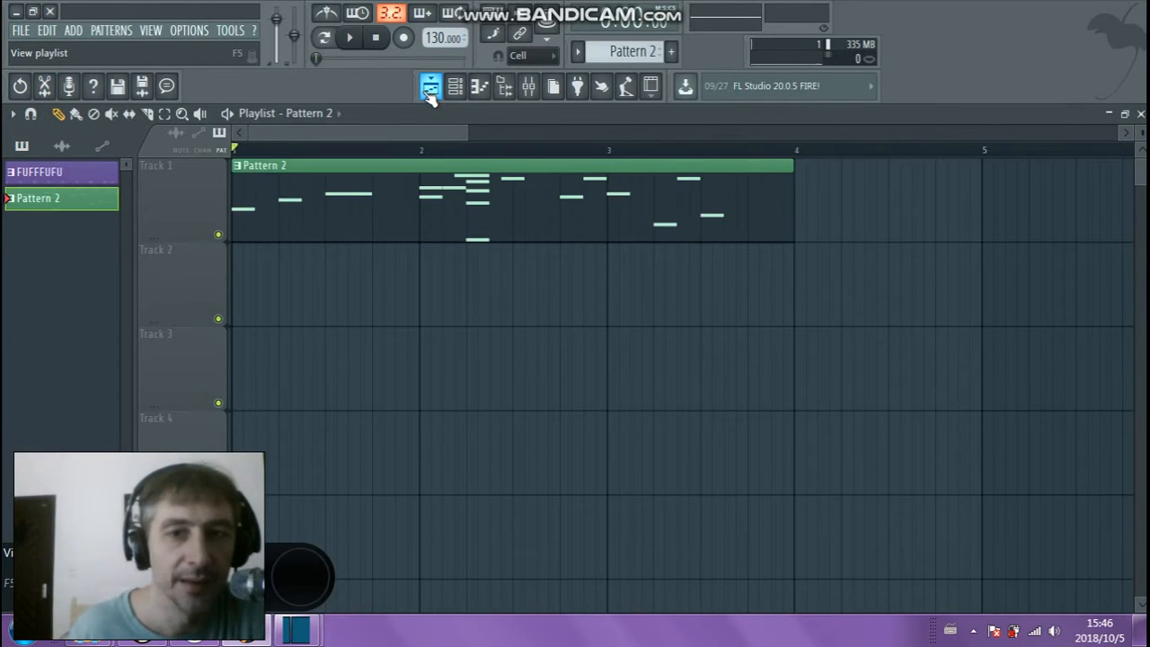
pyautogui.click(356, 39)
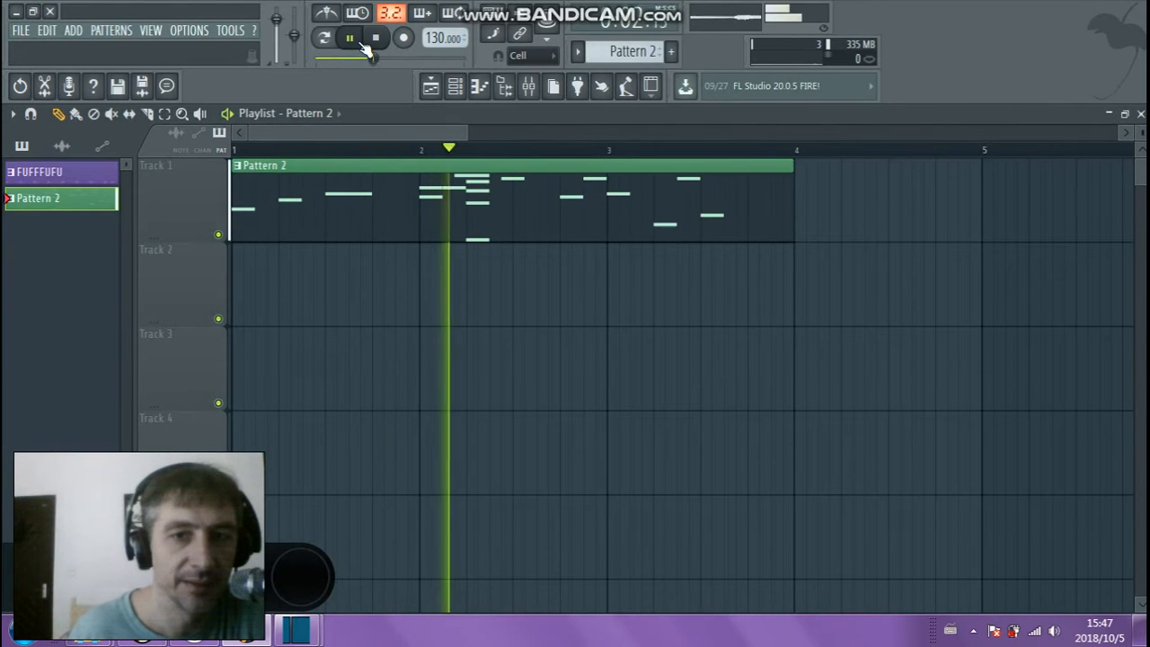
pyautogui.click(379, 42)
# Place three FUFFFUFU clips across bars 1 to 3 of Track 2, below the Pattern 2 clip
pyautogui.click(67, 180)
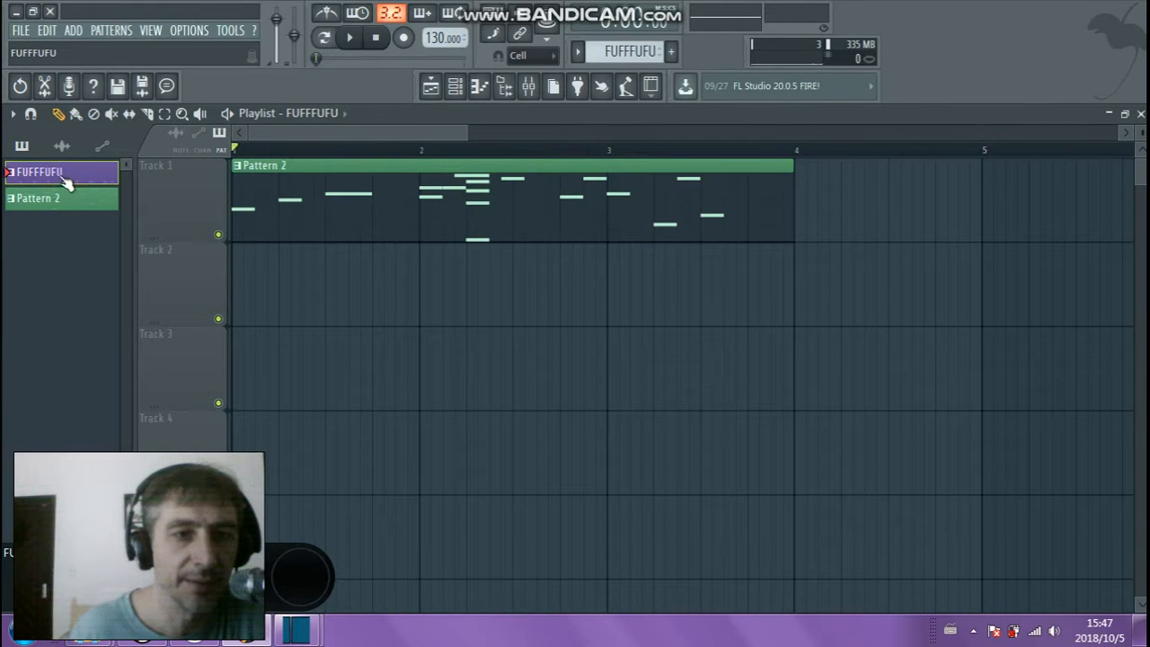
pyautogui.click(239, 267)
pyautogui.click(449, 278)
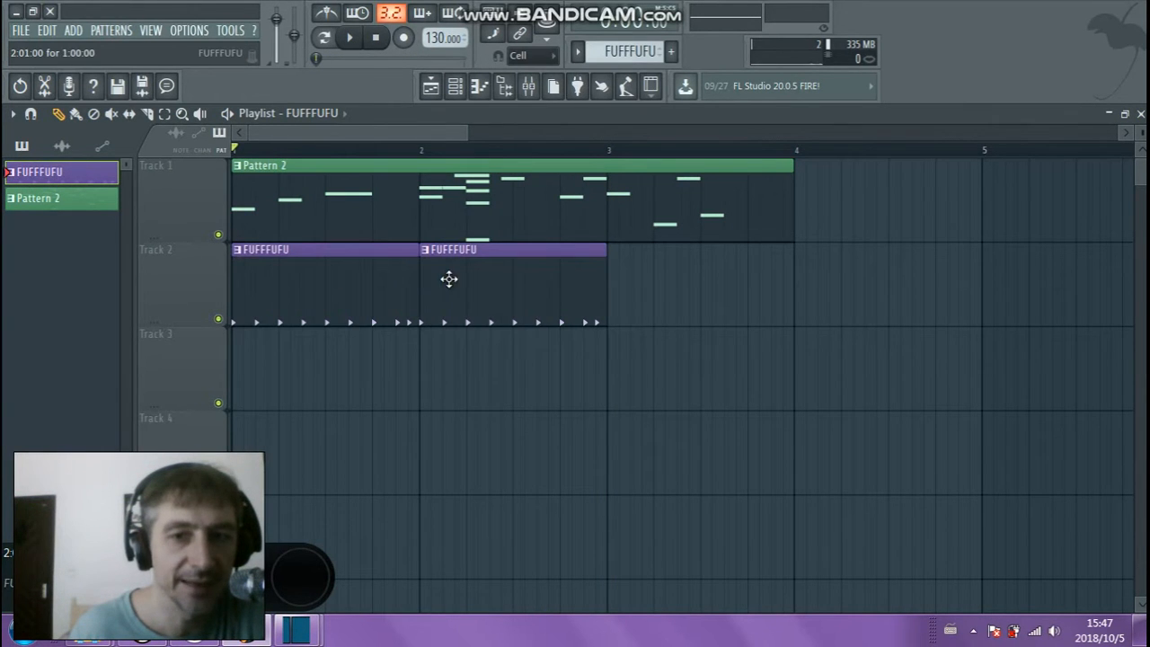
pyautogui.click(609, 276)
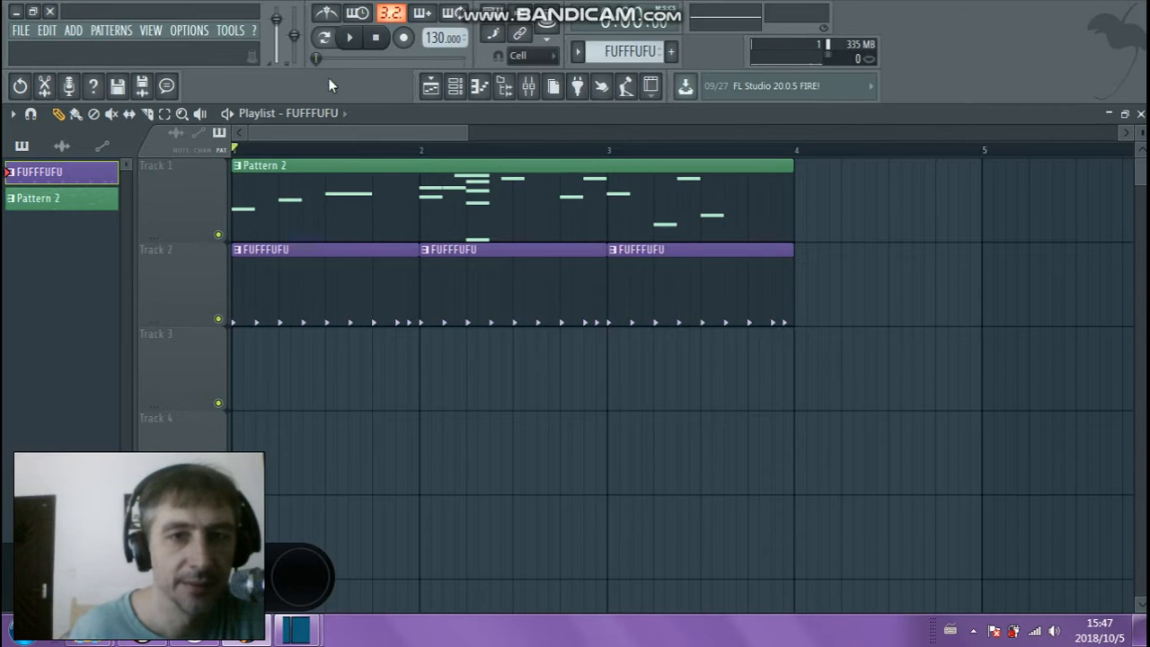
# Adjust the Clap and Grand Piano channel volumes in the channel rack while the arrangement plays, and stop playback
pyautogui.click(351, 38)
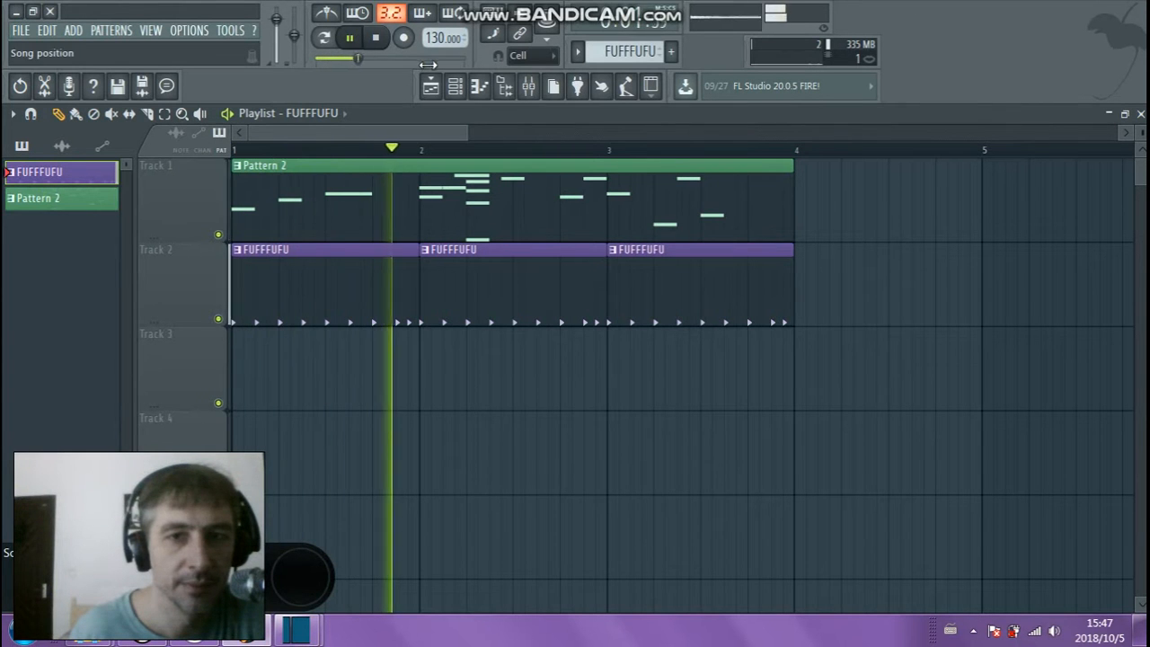
pyautogui.click(460, 97)
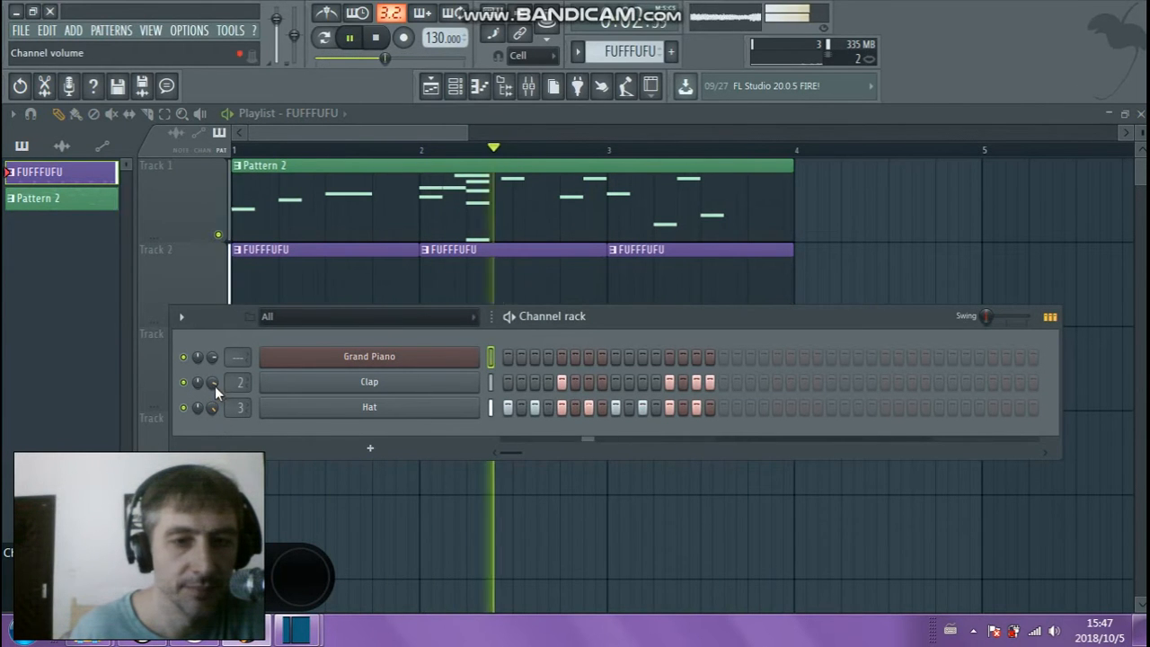
pyautogui.moveTo(214, 385)
pyautogui.mouseDown()
pyautogui.moveTo(214, 370)
pyautogui.moveTo(213, 440)
pyautogui.moveTo(214, 403)
pyautogui.mouseUp()
pyautogui.moveTo(213, 361); pyautogui.dragTo(213, 394)
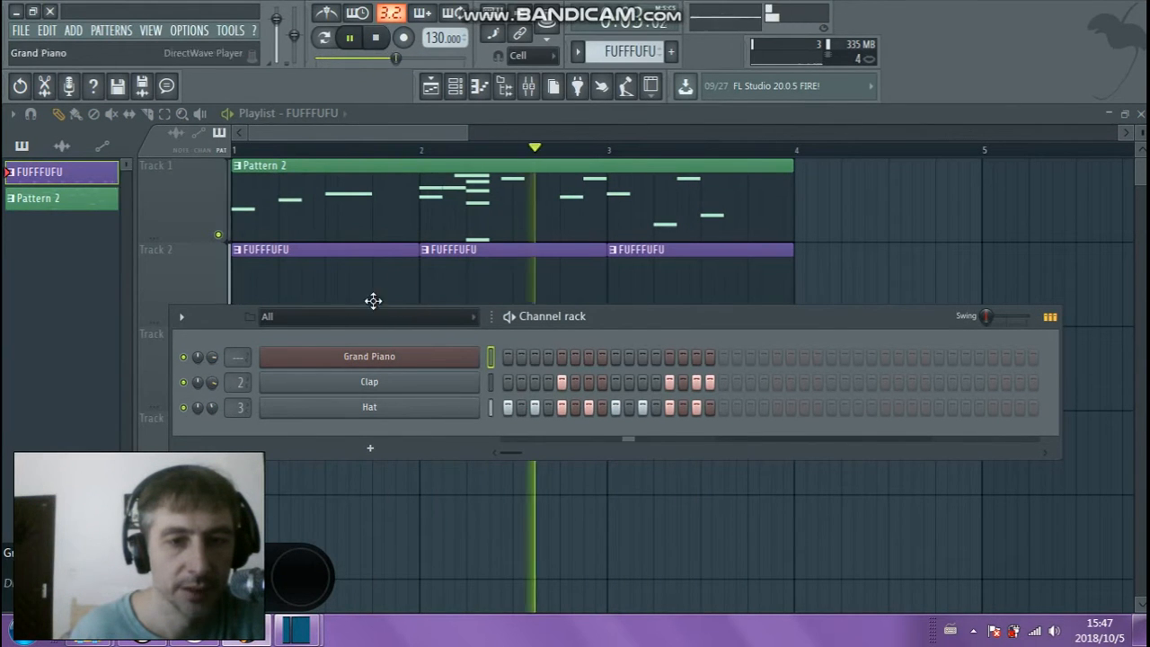
pyautogui.click(376, 37)
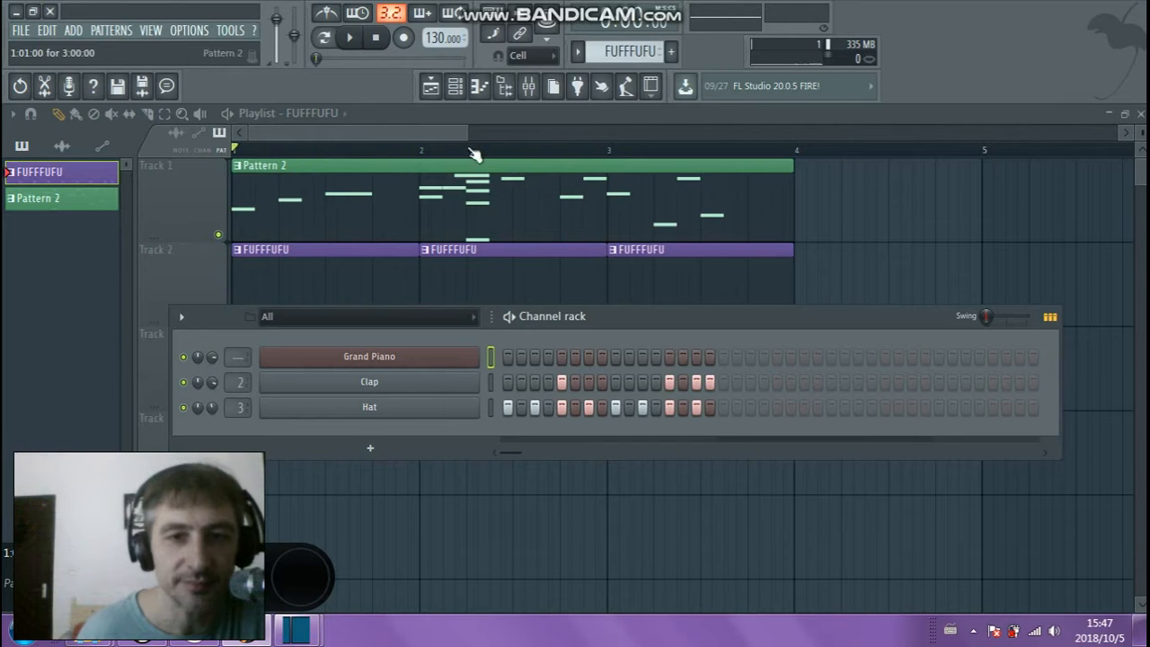
# Hide the channel rack and delete the three FUFFFUFU clips from Track 2
pyautogui.press('F6')
pyautogui.rightClick(761, 289)
pyautogui.rightClick(598, 303)
pyautogui.rightClick(295, 302)
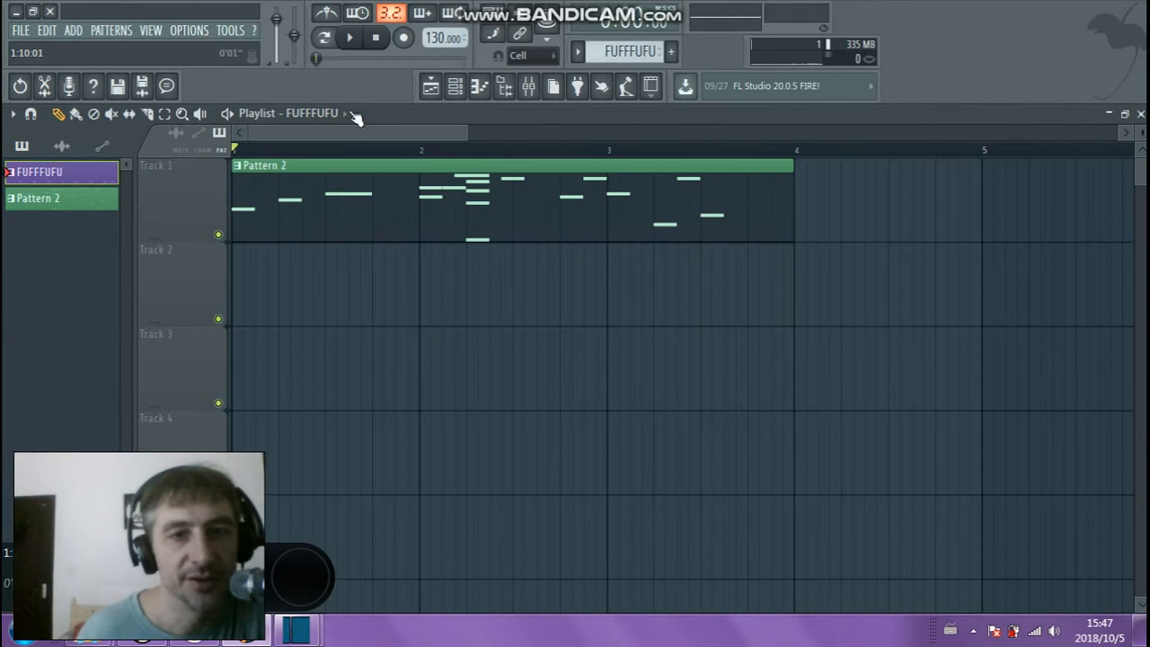
# Play the Pattern 2 clip alone and stop it, and start it again and pause in bar 1
pyautogui.click(354, 39)
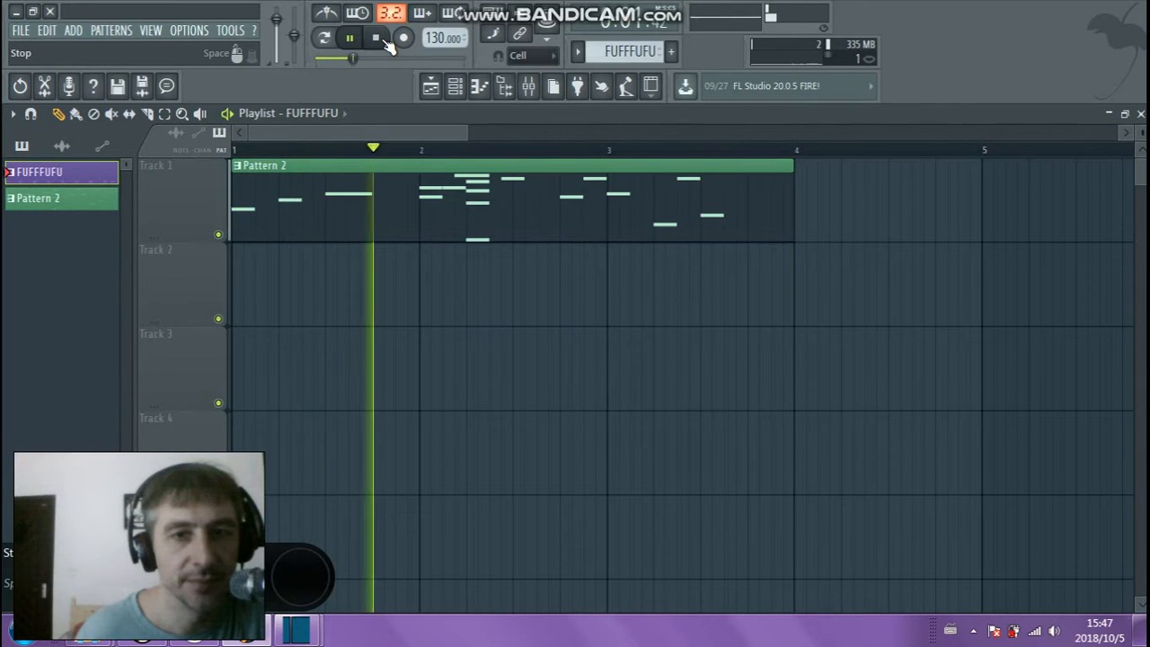
pyautogui.click(377, 38)
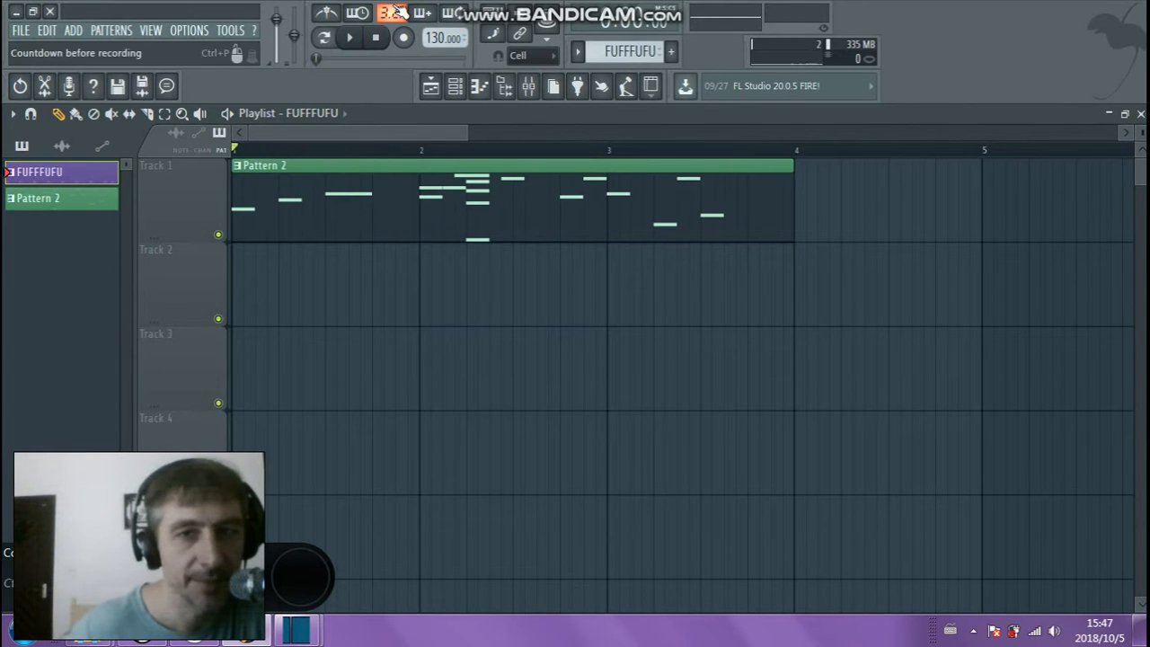
pyautogui.press('F1')
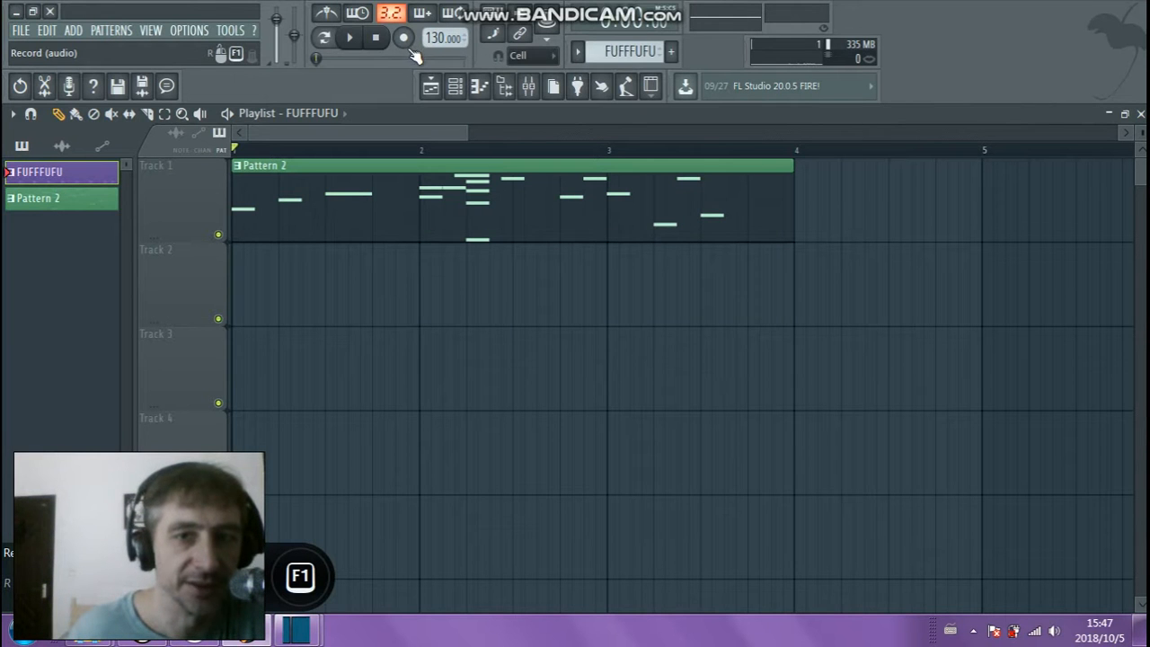
pyautogui.click(353, 40)
pyautogui.click(352, 40)
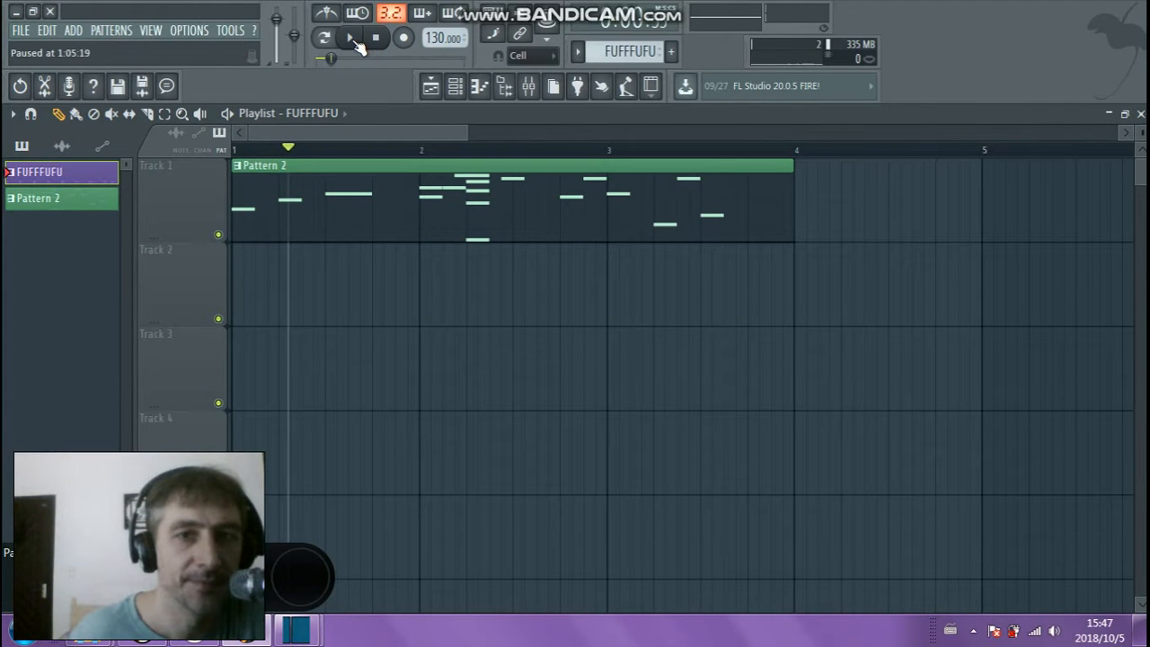
# Stop the paused playback, raise the tempo to about 180 BPM, and play the Pattern 2 clip briefly before stopping it
pyautogui.click(382, 44)
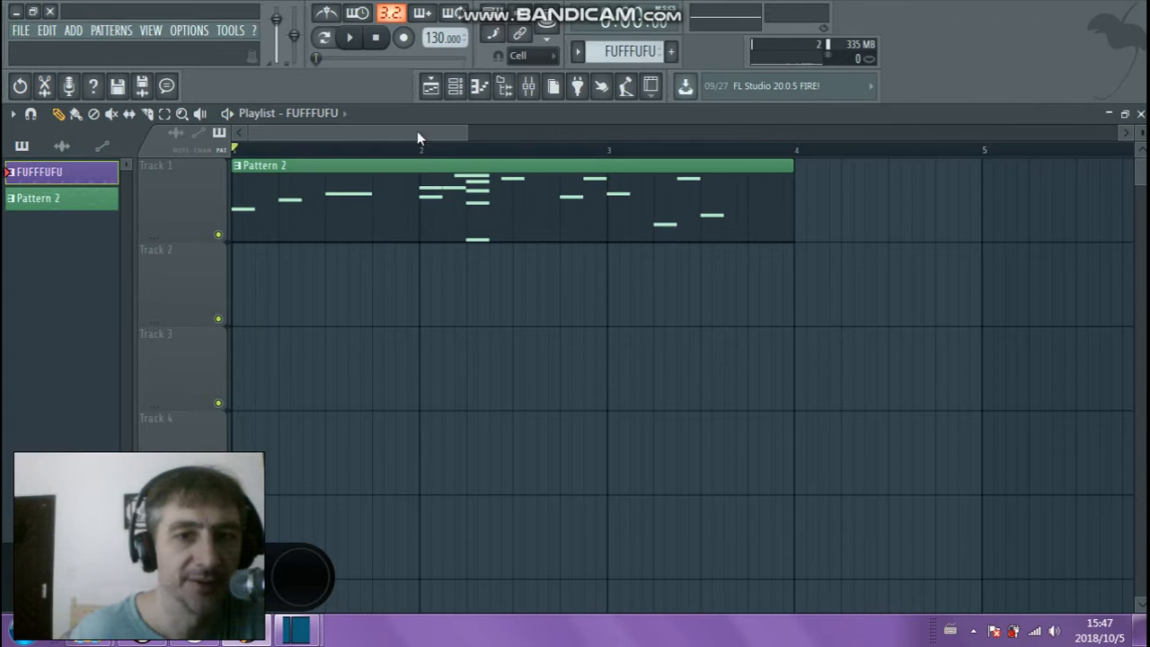
pyautogui.click(447, 42)
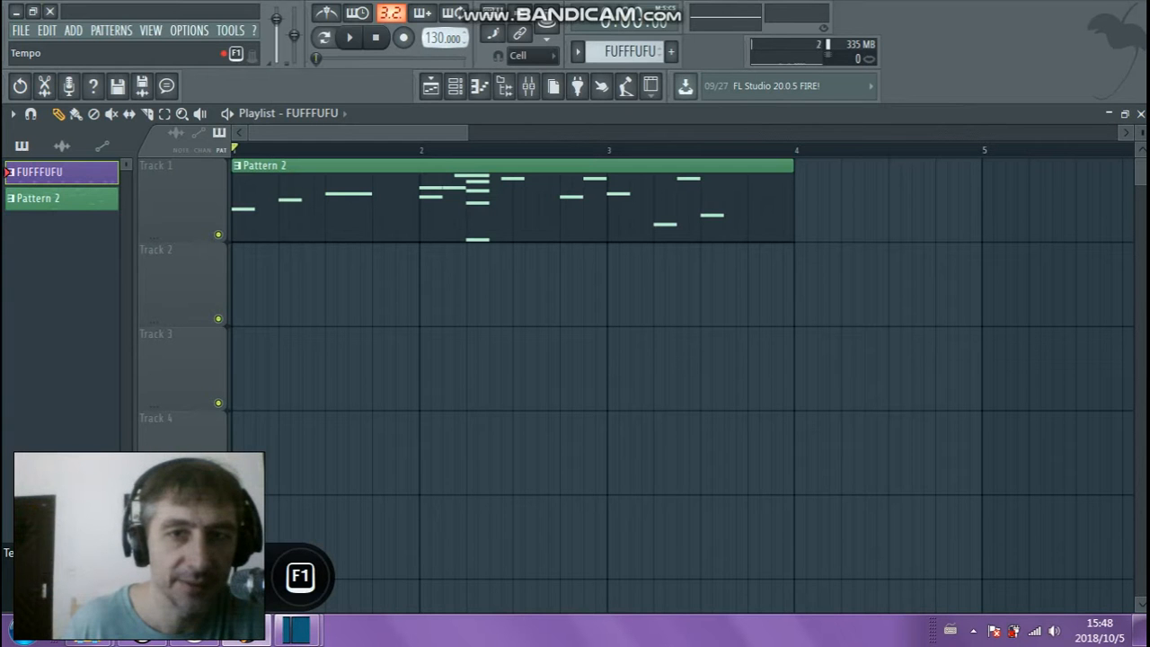
pyautogui.moveTo(447, 43); pyautogui.dragTo(446, 40)
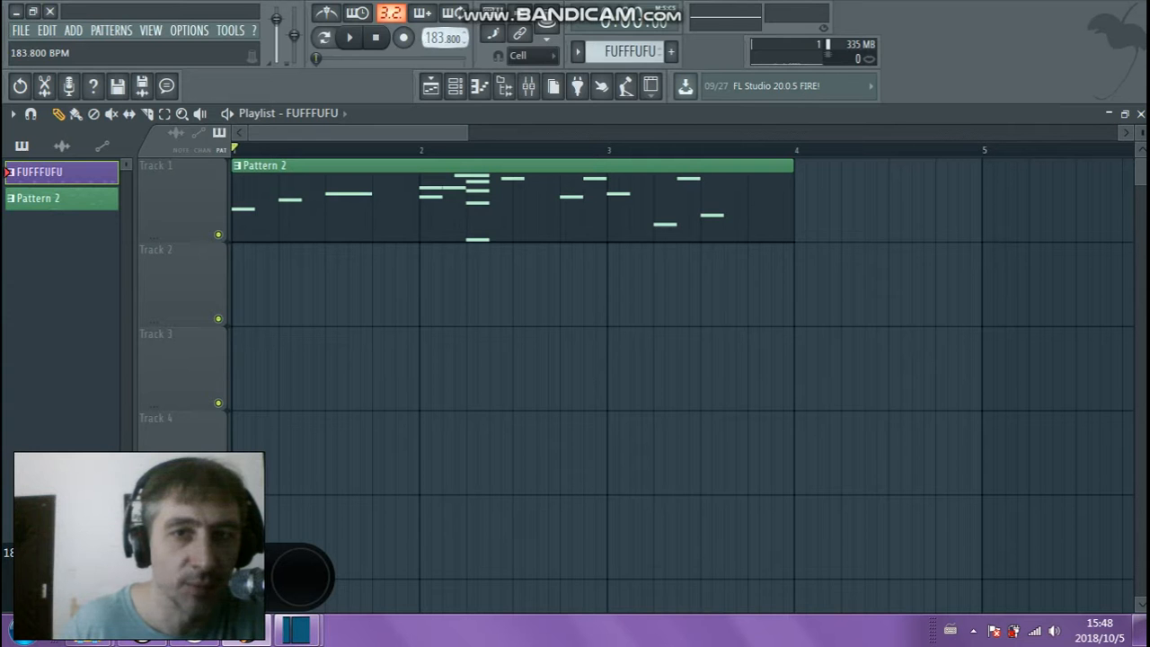
pyautogui.click(350, 37)
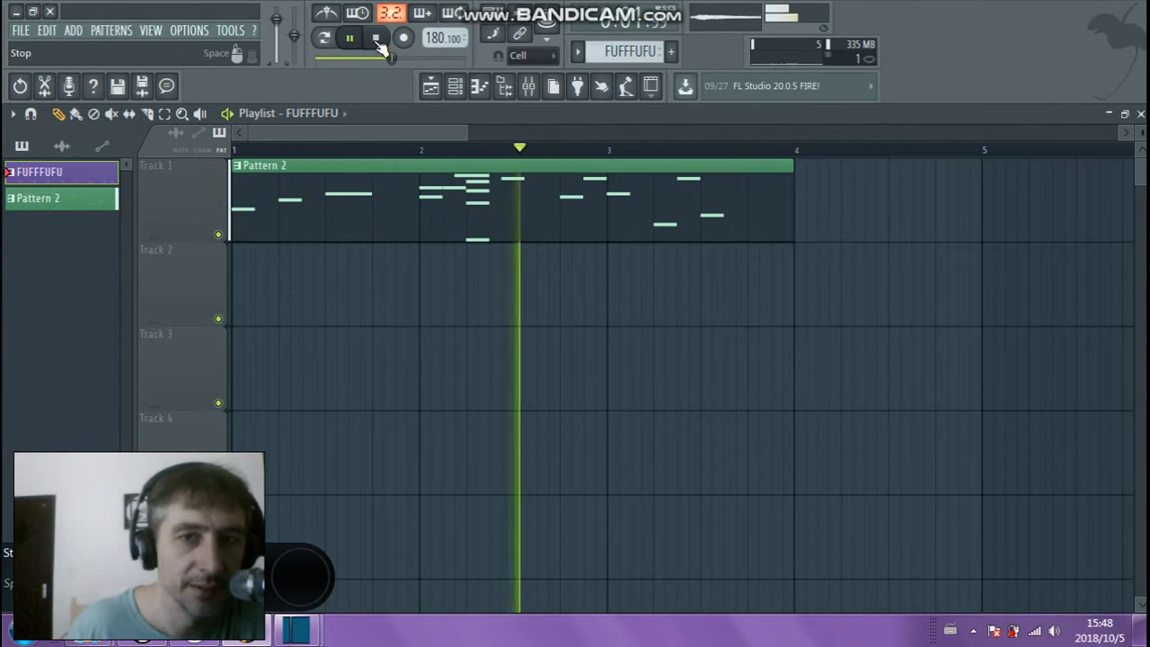
pyautogui.click(376, 37)
# Raise the tempo to 522 BPM, play the Pattern 2 clip at that speed, and stop it
pyautogui.press('F1')
pyautogui.moveTo(440, 41); pyautogui.dragTo(440, 2)
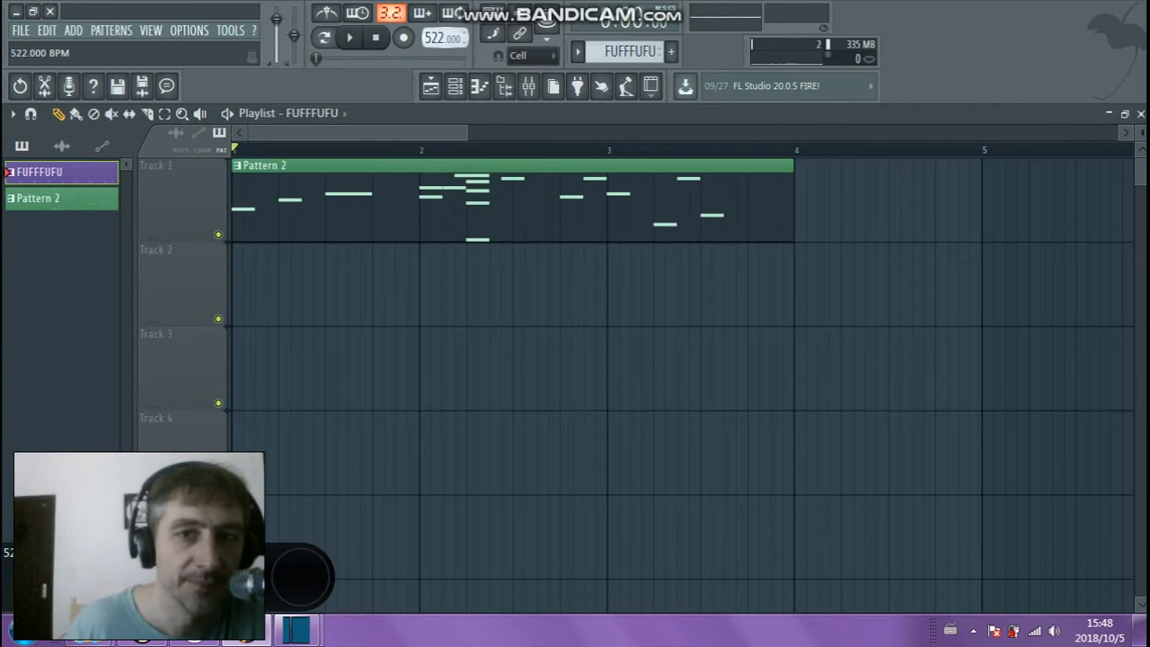
pyautogui.click(355, 38)
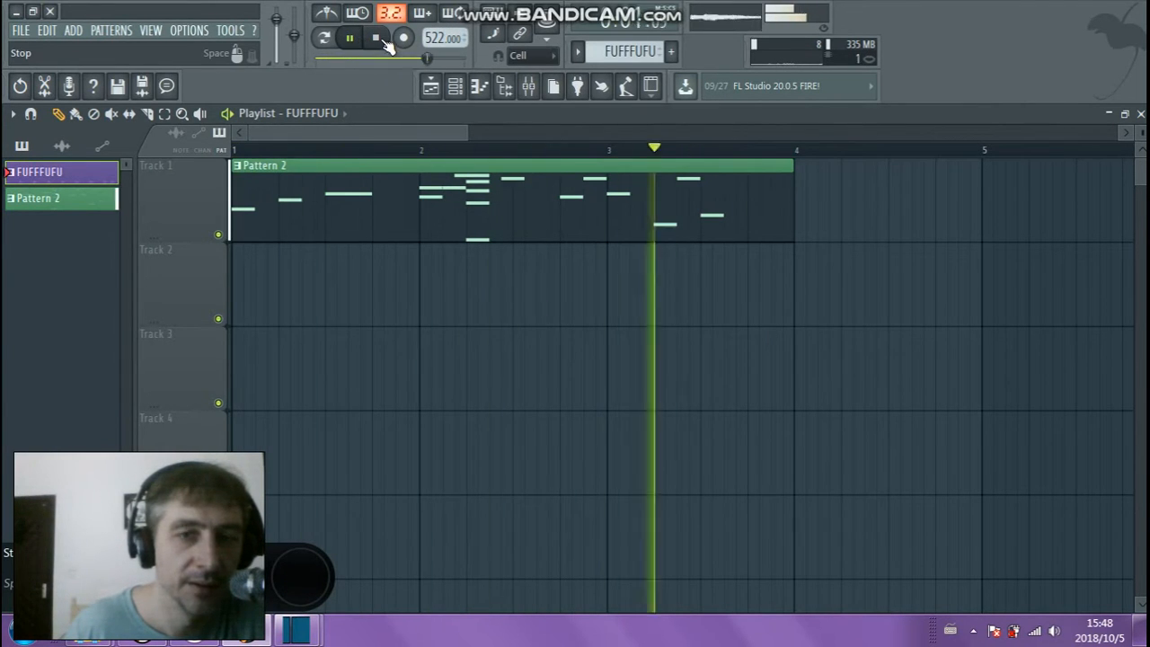
pyautogui.click(381, 39)
# Lower the tempo to 34 BPM, play the Pattern 2 clip, jump ahead to around bar 2, and stop playback
pyautogui.moveTo(441, 40); pyautogui.dragTo(440, 86)
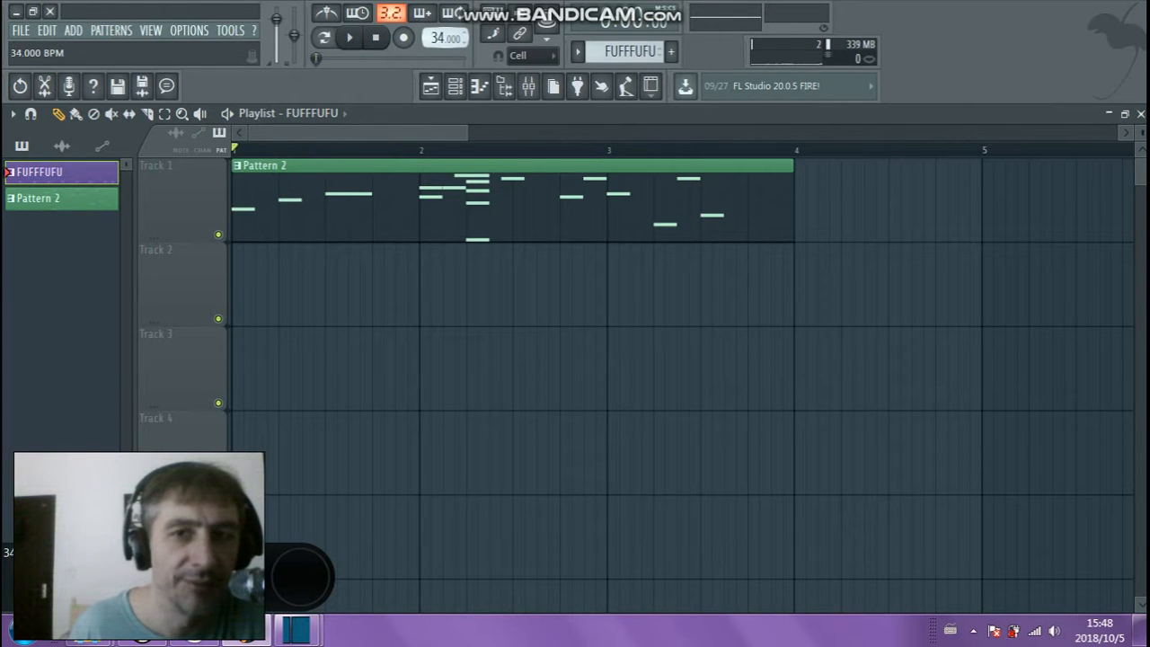
pyautogui.click(349, 37)
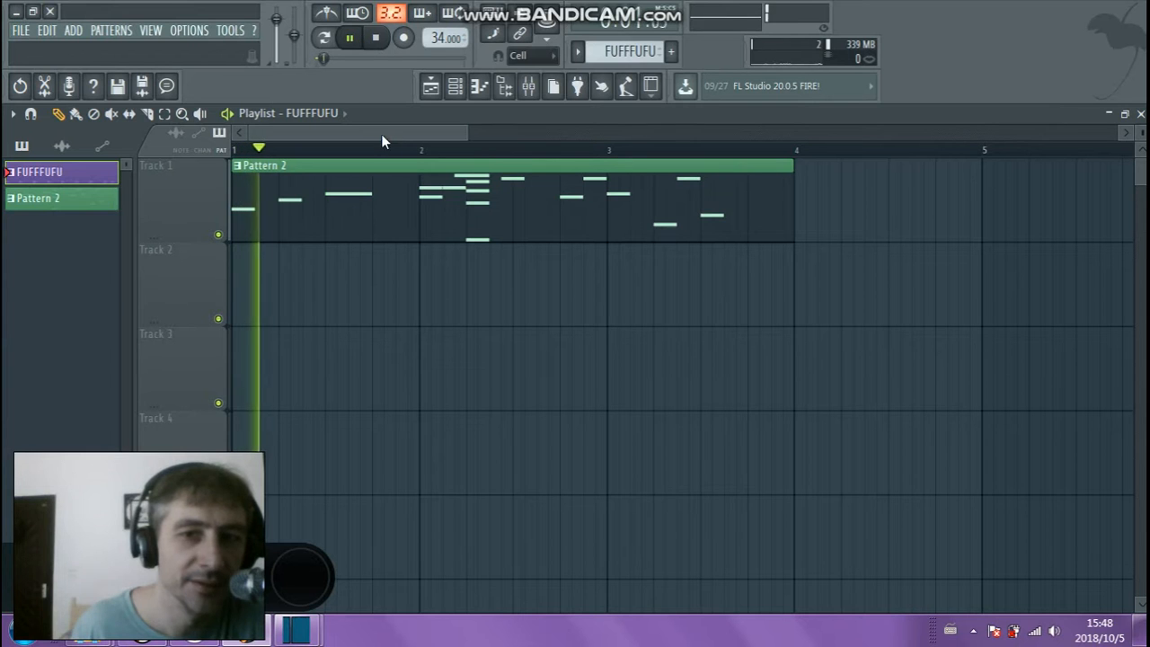
pyautogui.click(417, 149)
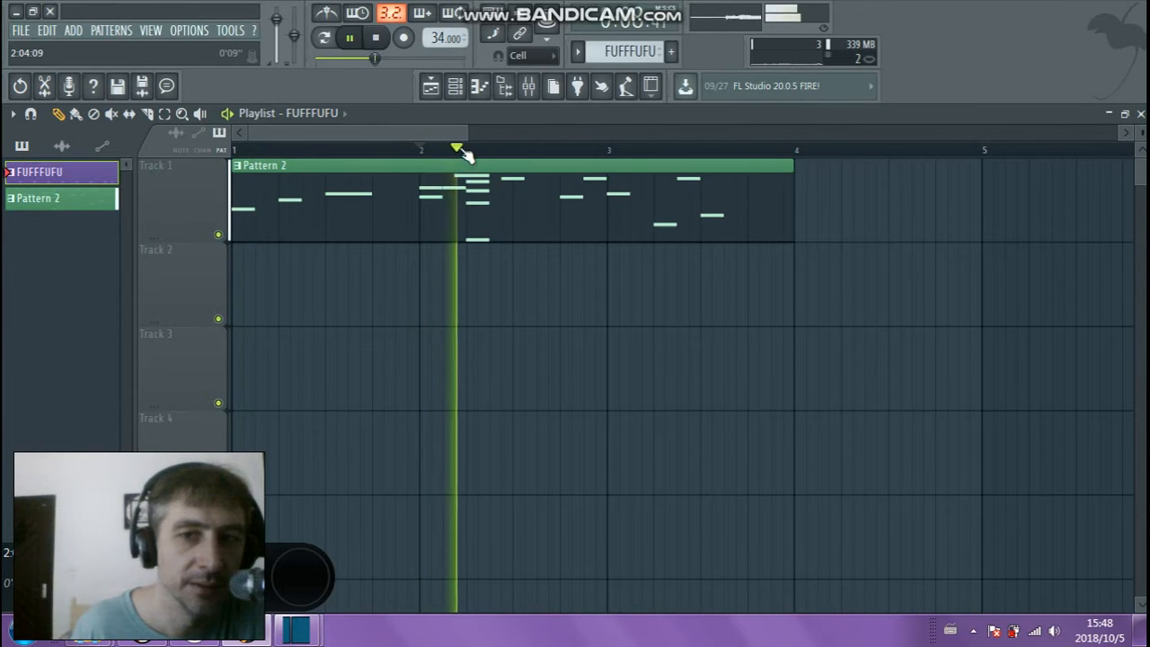
pyautogui.click(377, 39)
pyautogui.click(378, 38)
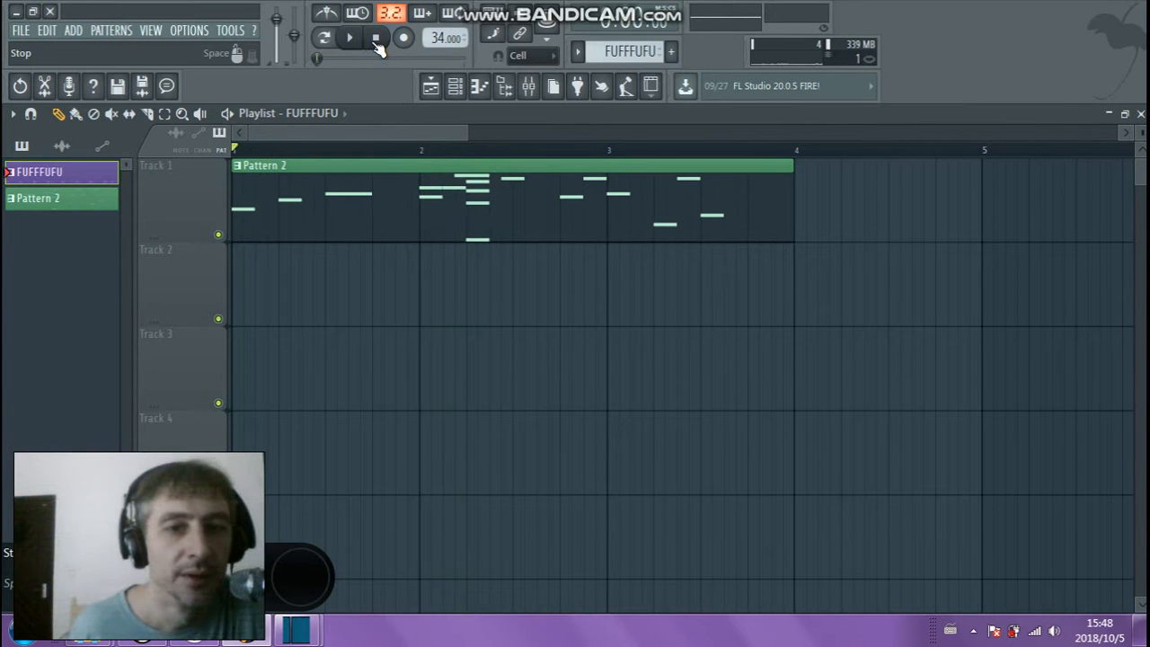
# Set the tempo to 130 BPM, and view the grid snap options while keeping Cell
pyautogui.moveTo(445, 38); pyautogui.dragTo(444, 20)
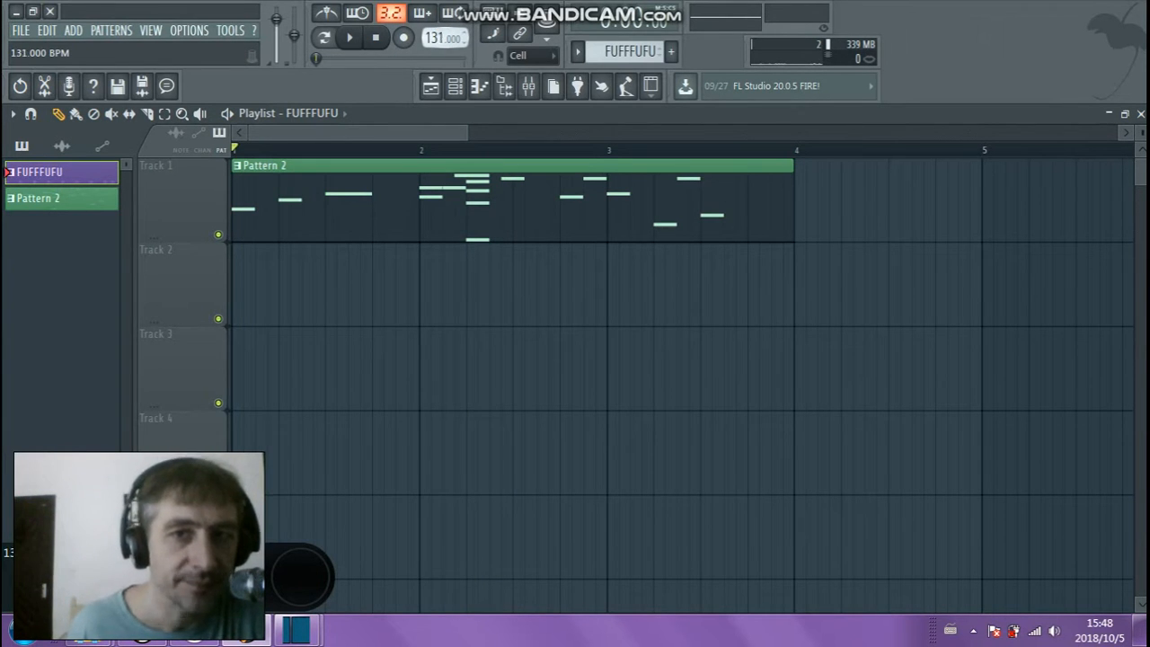
pyautogui.click(544, 55)
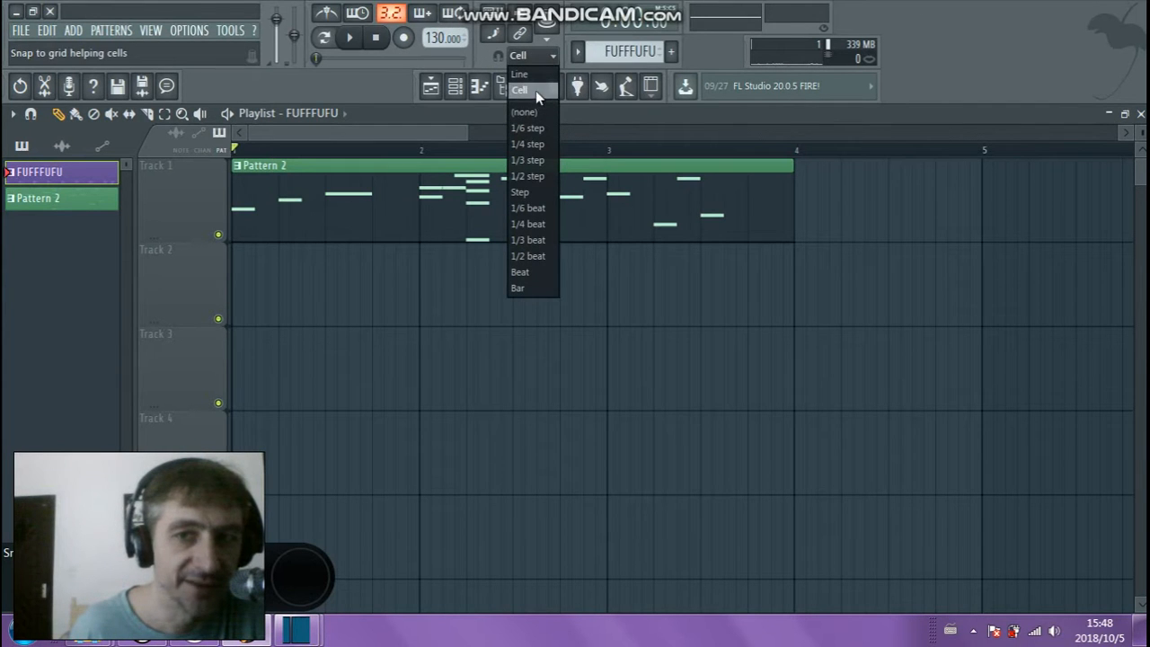
pyautogui.click(546, 52)
pyautogui.click(546, 51)
pyautogui.click(545, 51)
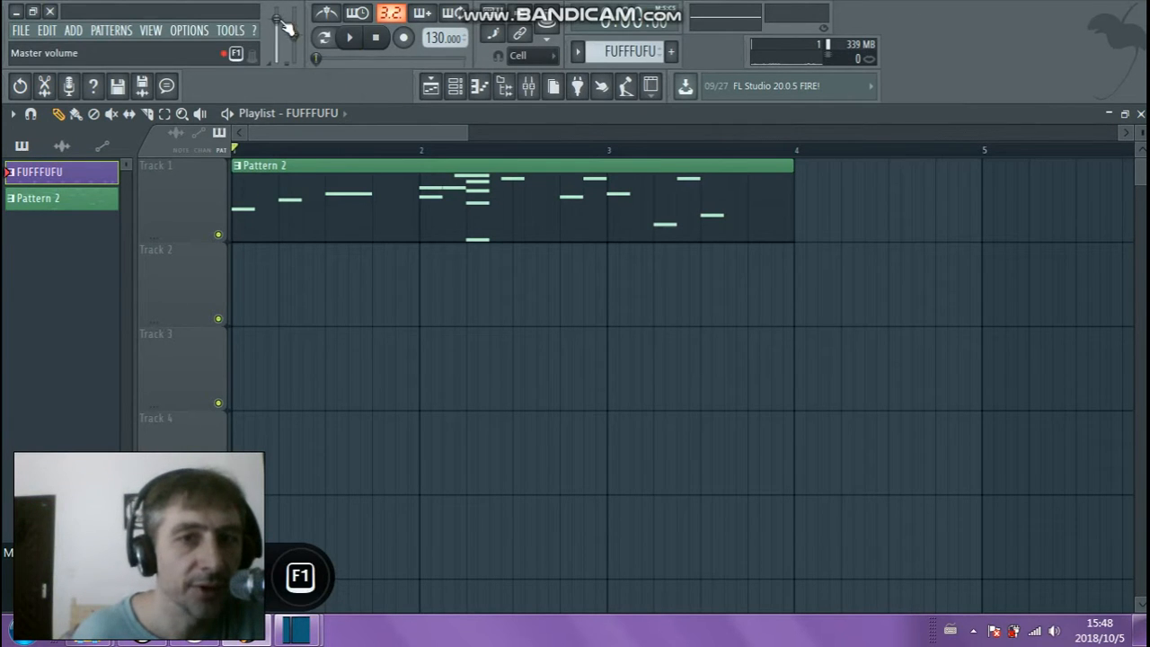
# Lower the master volume and restore it, and lower the master pitch
pyautogui.moveTo(276, 19); pyautogui.dragTo(297, 49)
pyautogui.moveTo(297, 49); pyautogui.dragTo(278, 32)
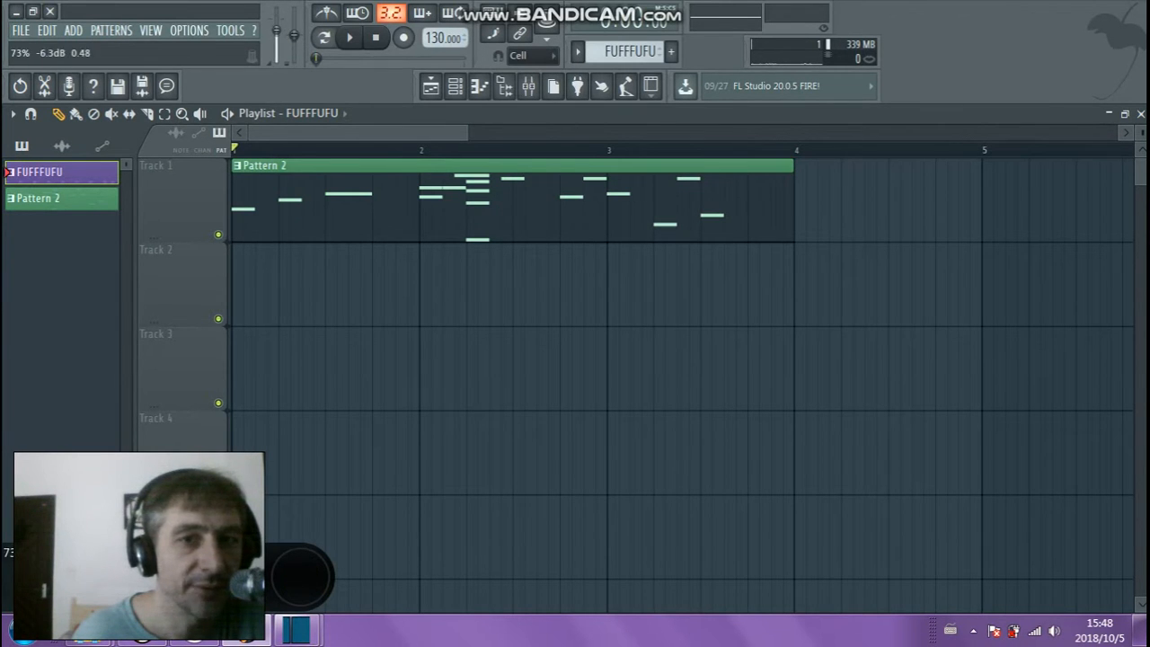
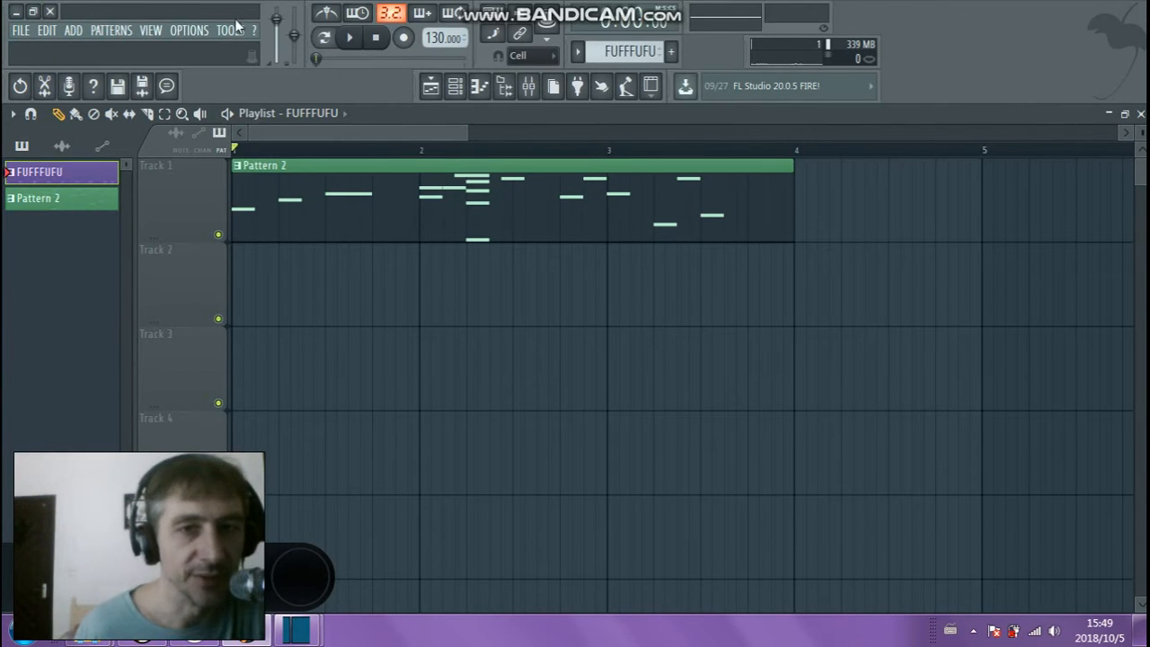
pyautogui.press('F1')
pyautogui.moveTo(294, 36); pyautogui.dragTo(294, 36)
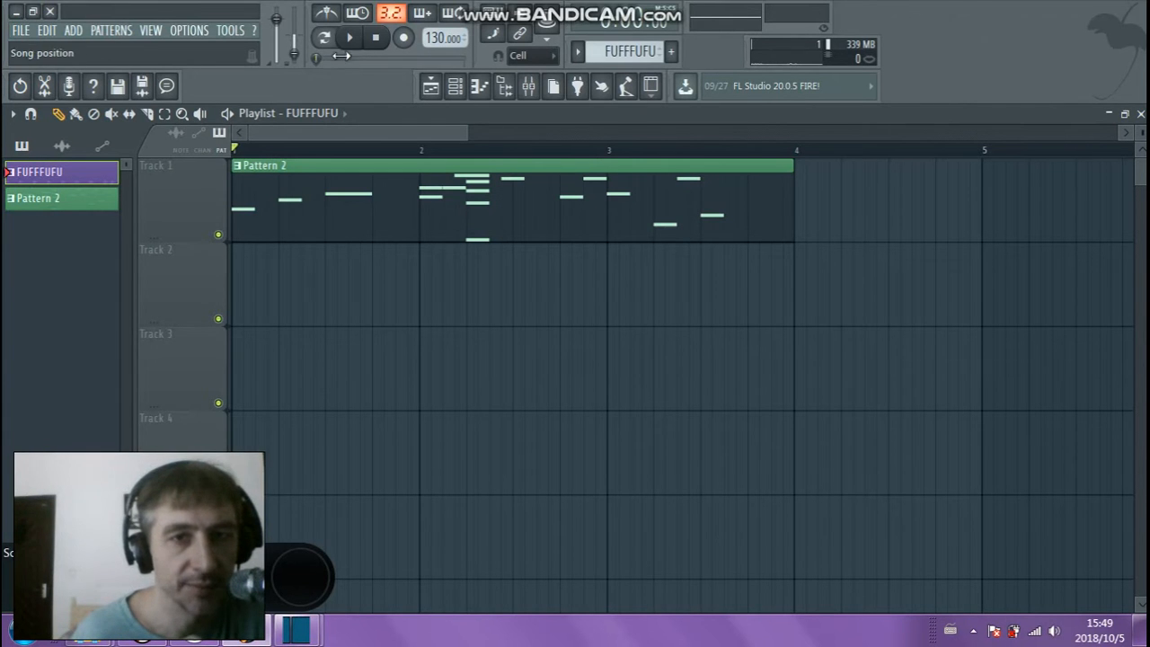
# Play the Pattern 2 clip with the lowered master pitch, raise the system volume slightly, and stop playback
pyautogui.click(349, 37)
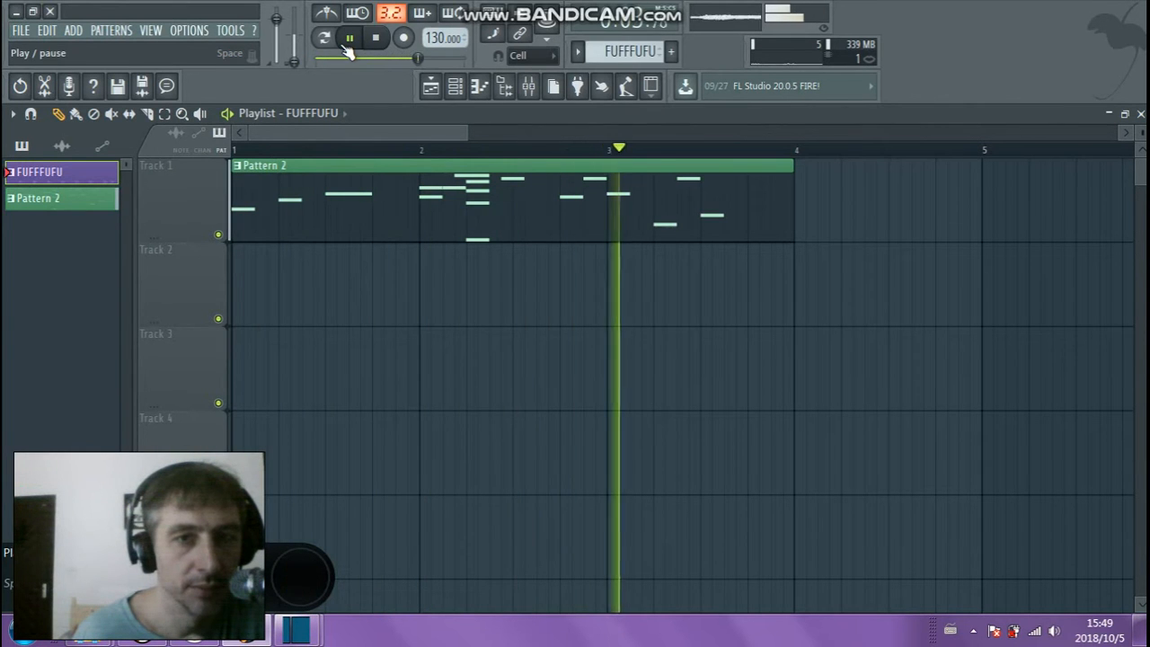
pyautogui.click(1056, 634)
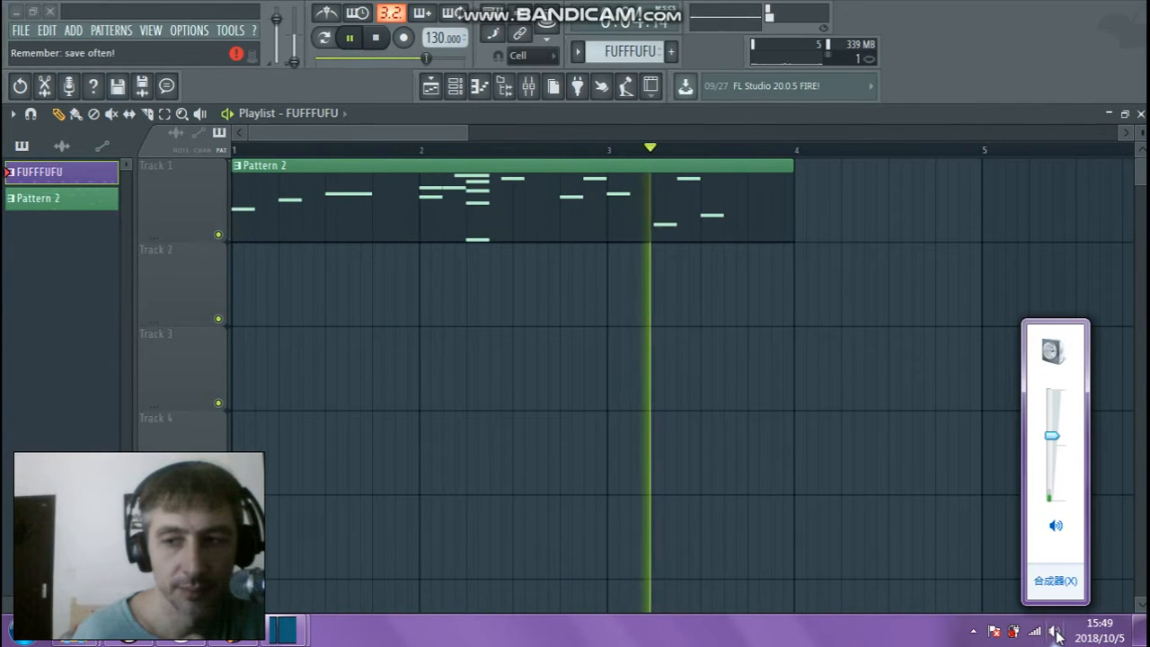
pyautogui.click(376, 37)
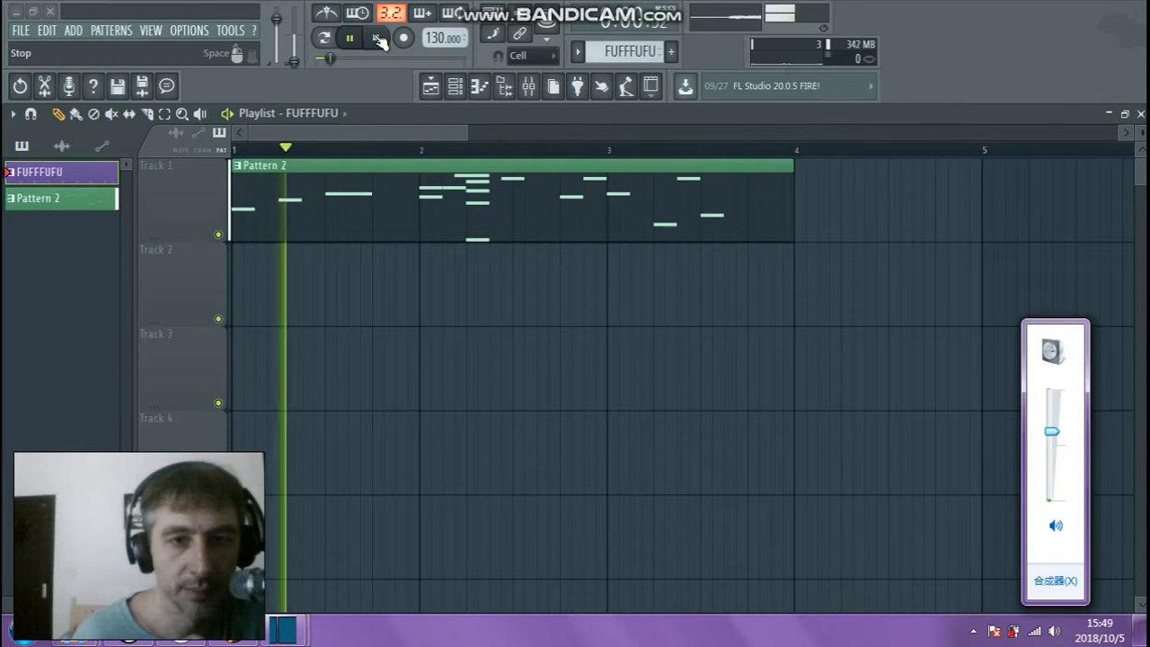
pyautogui.click(378, 38)
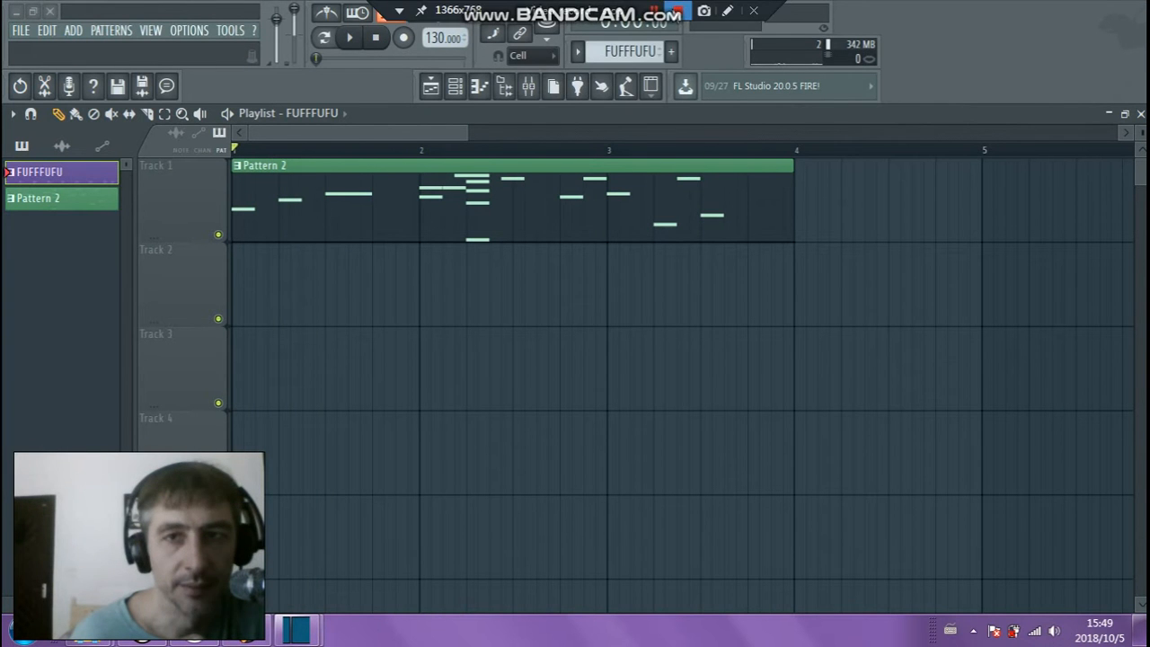
# Play the Pattern 2 clip with the master pitch raised to its maximum, and stop it
pyautogui.click(601, 90)
pyautogui.click(350, 37)
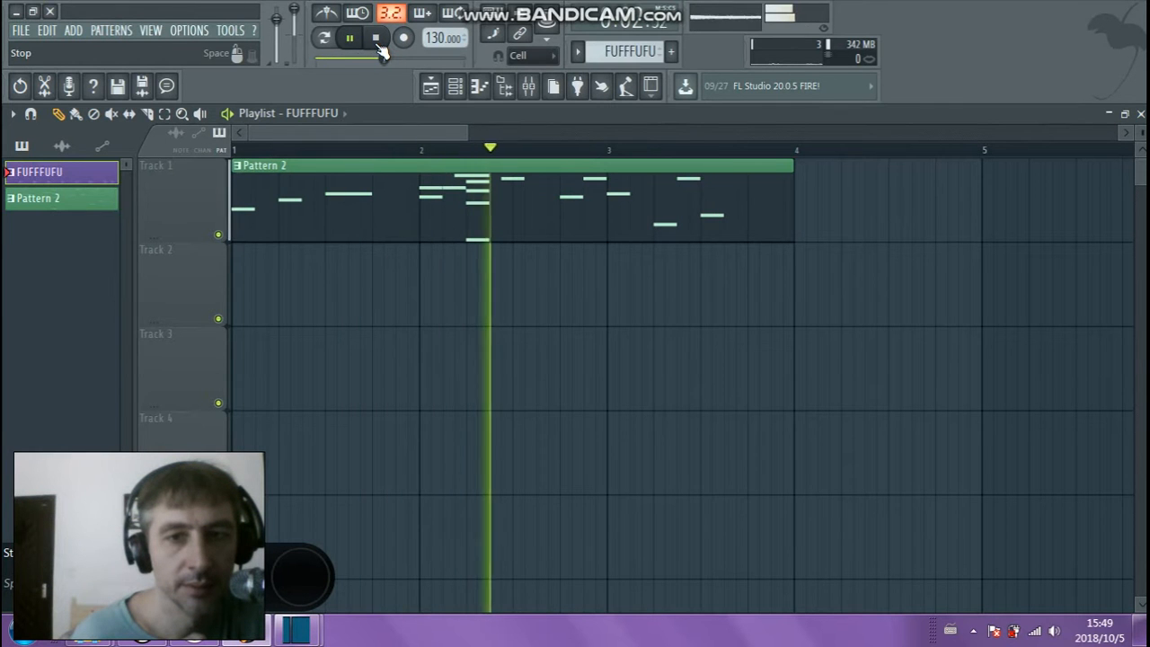
pyautogui.click(379, 45)
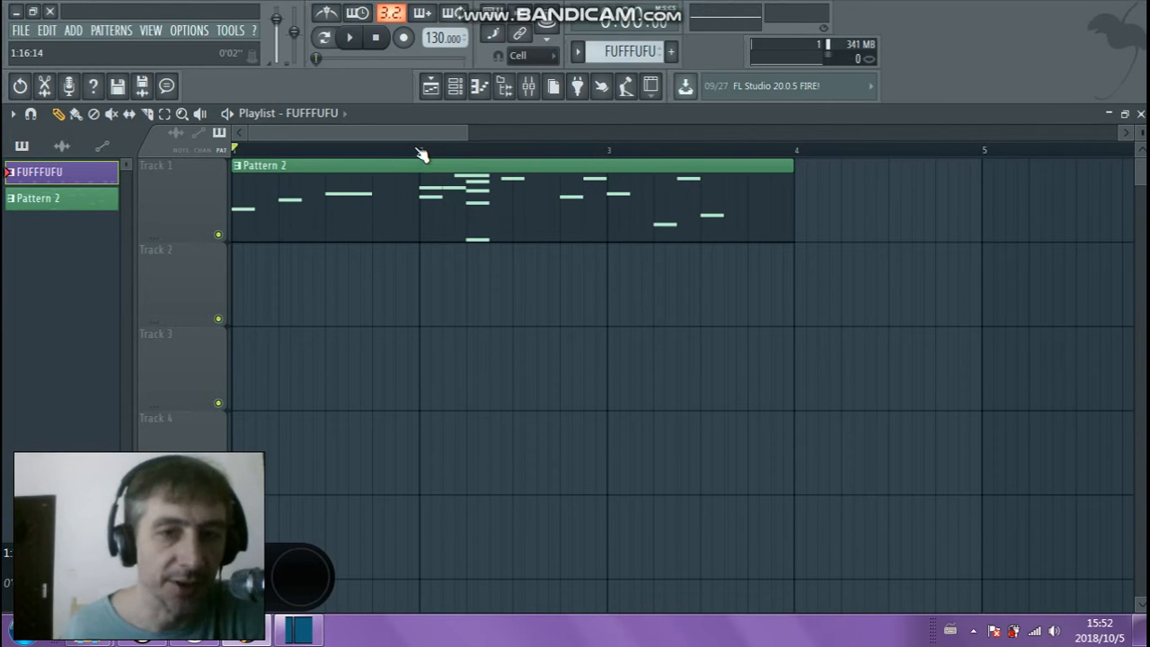
# Show the browser with the Keyboard instruments and move it clear of the Pattern 2 clip
pyautogui.moveTo(463, 133); pyautogui.dragTo(561, 133)
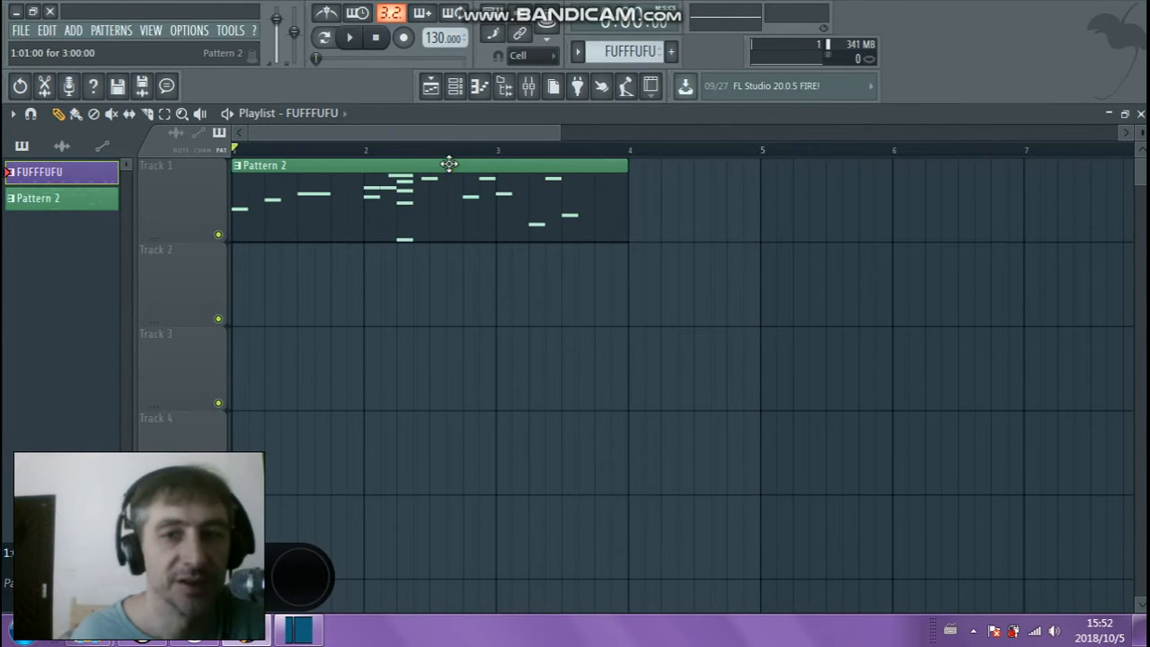
pyautogui.click(506, 87)
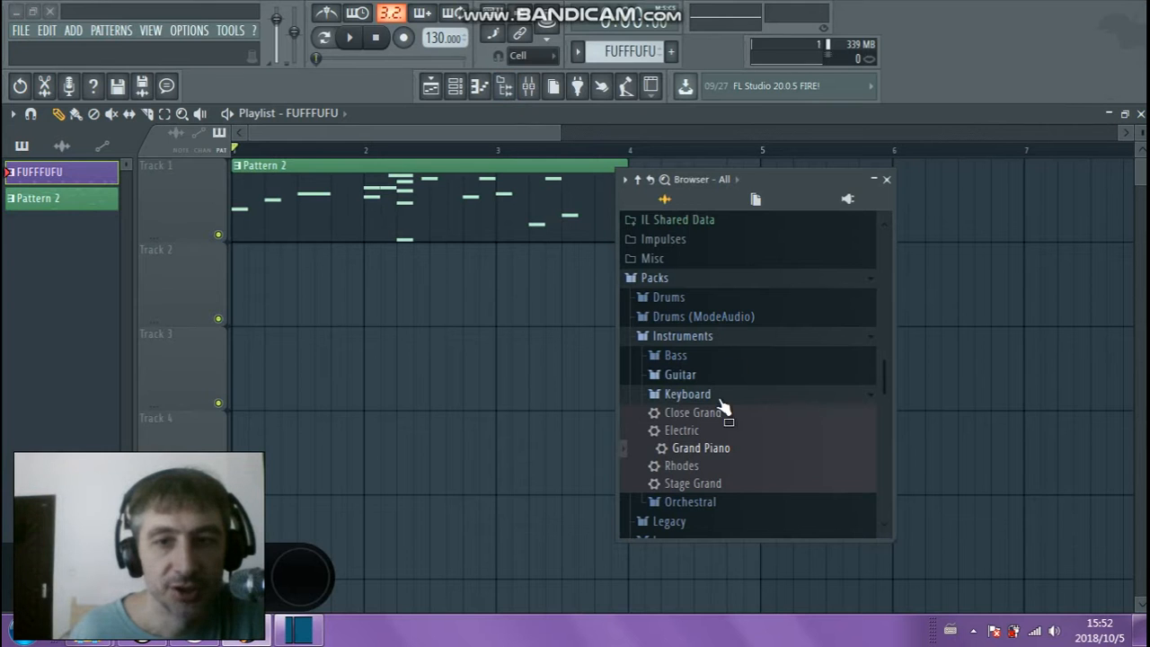
pyautogui.moveTo(700, 454); pyautogui.dragTo(336, 366)
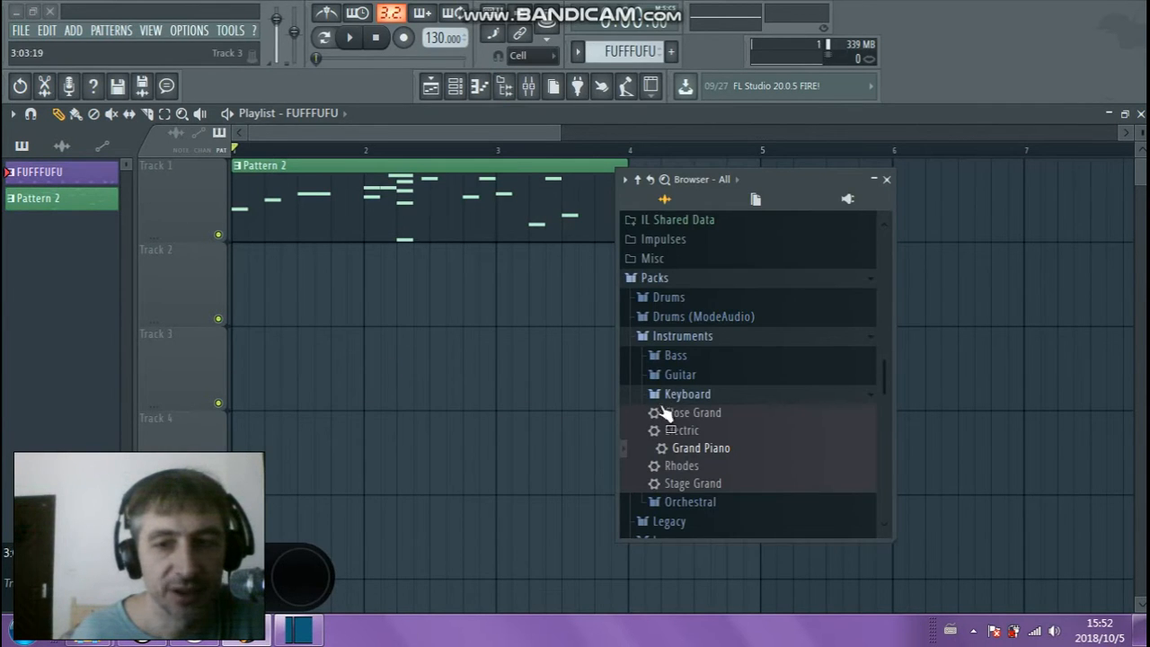
pyautogui.moveTo(770, 179); pyautogui.dragTo(866, 176)
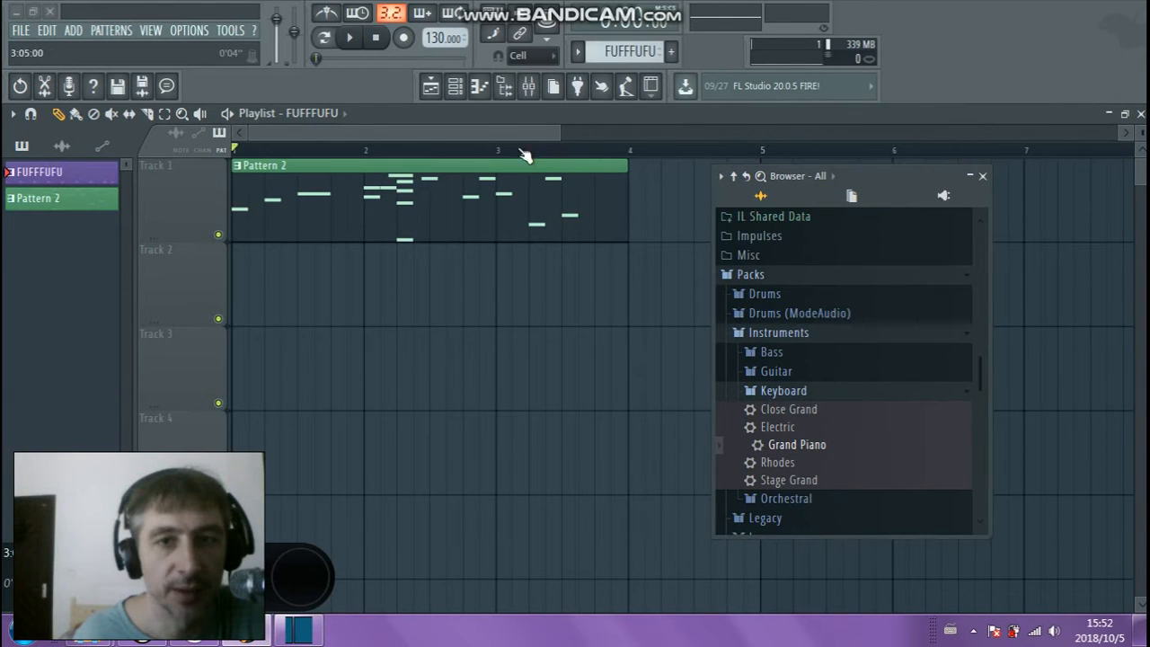
# Show the channel rack, move it away from the browser to view its channels, and return to the playlist
pyautogui.click(458, 85)
pyautogui.moveTo(585, 336); pyautogui.dragTo(502, 274)
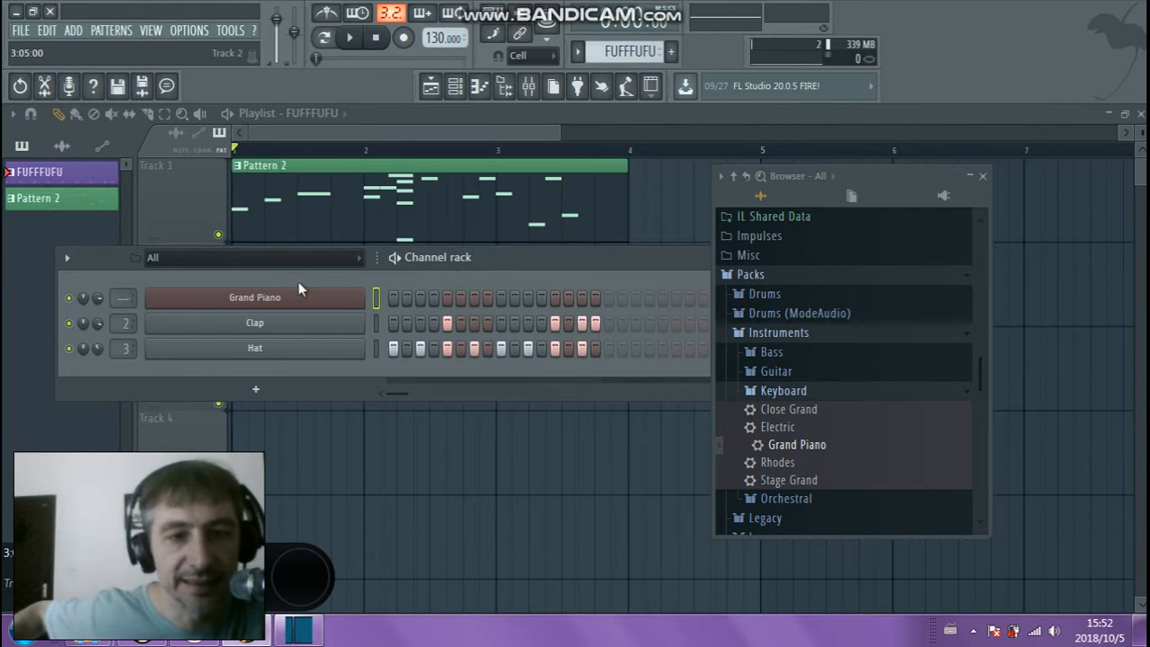
pyautogui.click(394, 258)
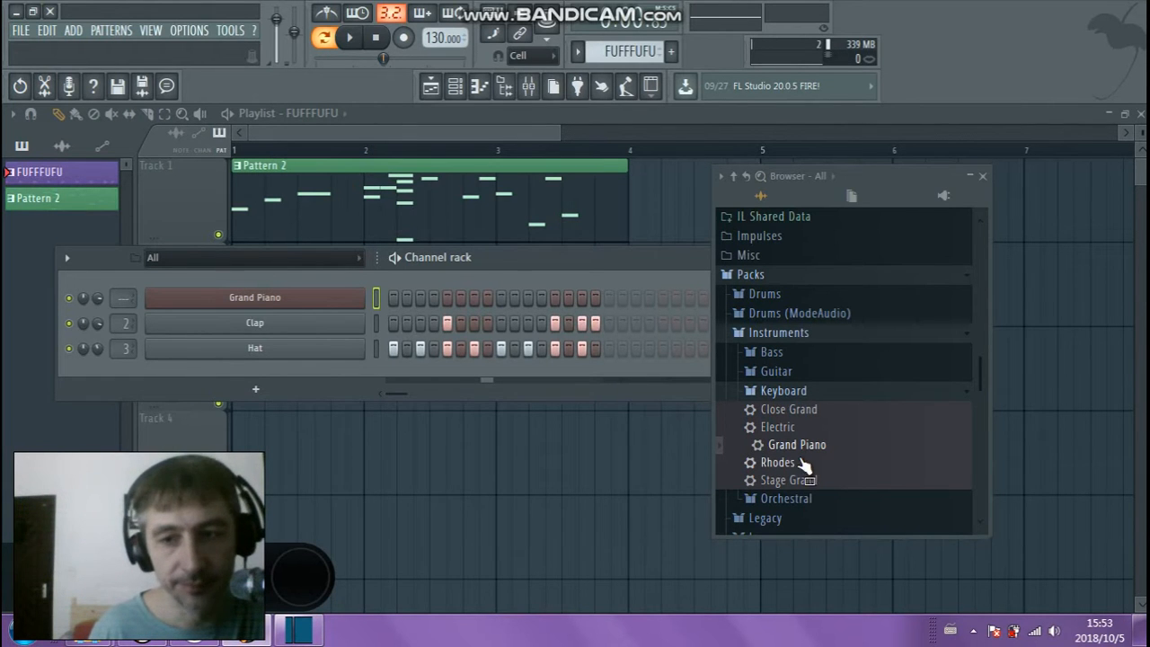
pyautogui.click(468, 135)
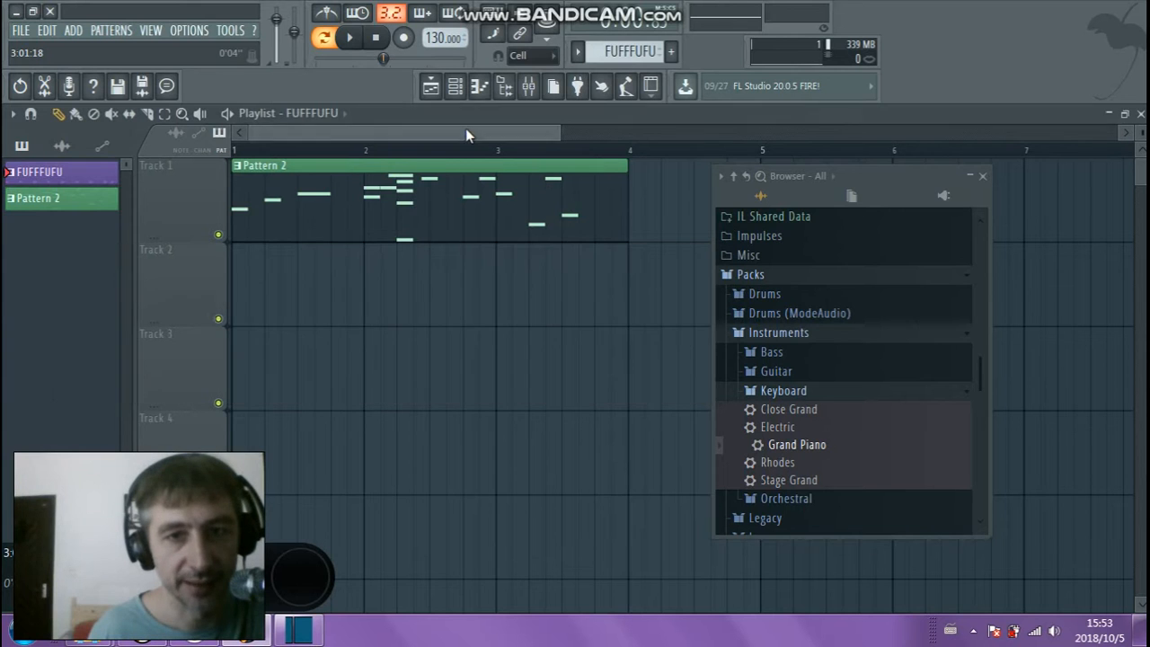
# Place FUFFFUFU clips on Track 2 at bar 1, bar 2 and the middle of bar 3, and move the browser aside
pyautogui.click(62, 178)
pyautogui.click(252, 288)
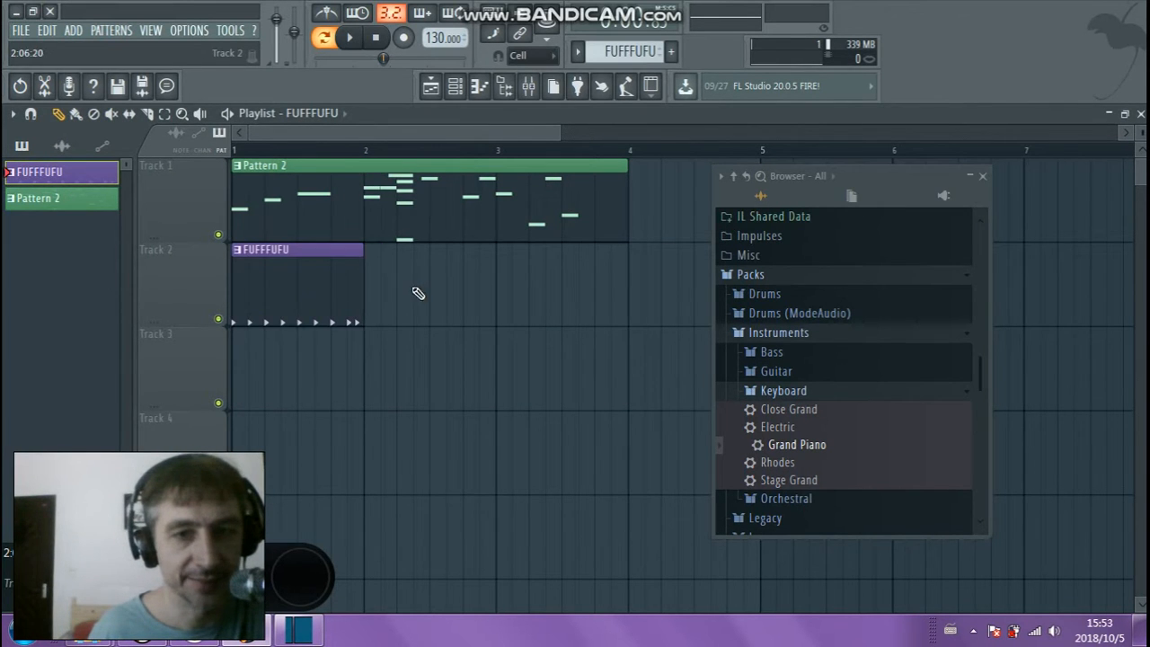
pyautogui.click(378, 297)
pyautogui.moveTo(604, 289); pyautogui.dragTo(610, 287)
pyautogui.moveTo(870, 176); pyautogui.dragTo(1013, 180)
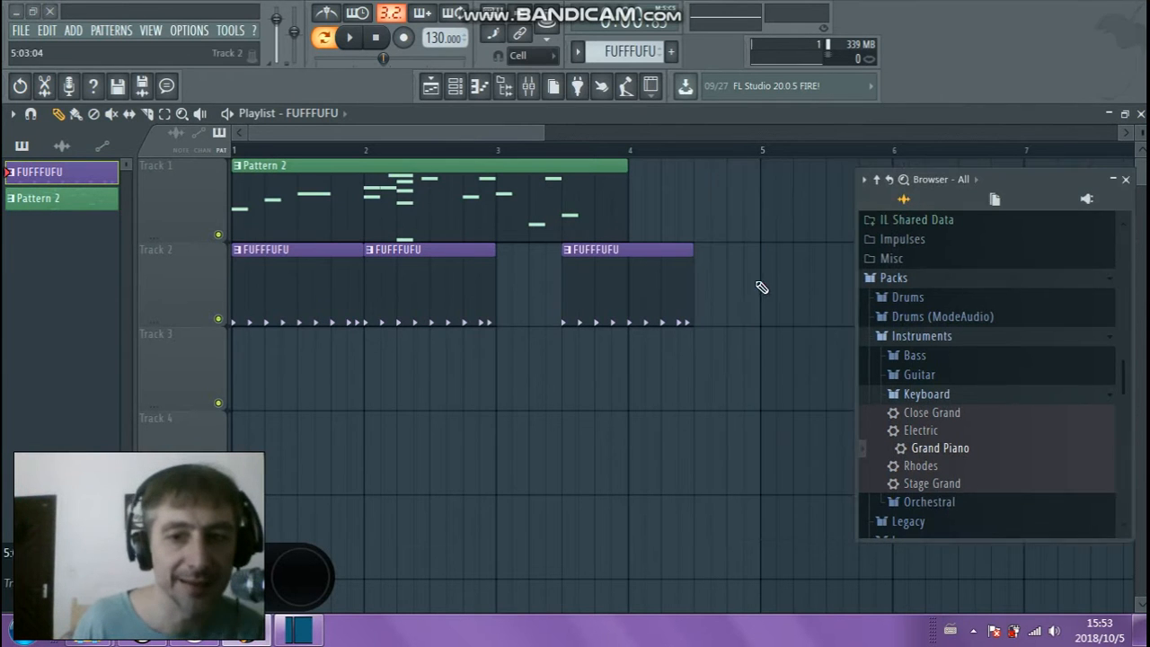
# Add a FUFFFUFU clip on Track 4 from mid-bar 3, and a half-bar one on Track 1 in the second half of bar 4
pyautogui.click(568, 447)
pyautogui.click(714, 213)
pyautogui.moveTo(738, 217); pyautogui.dragTo(725, 218)
pyautogui.moveTo(827, 186); pyautogui.dragTo(748, 195)
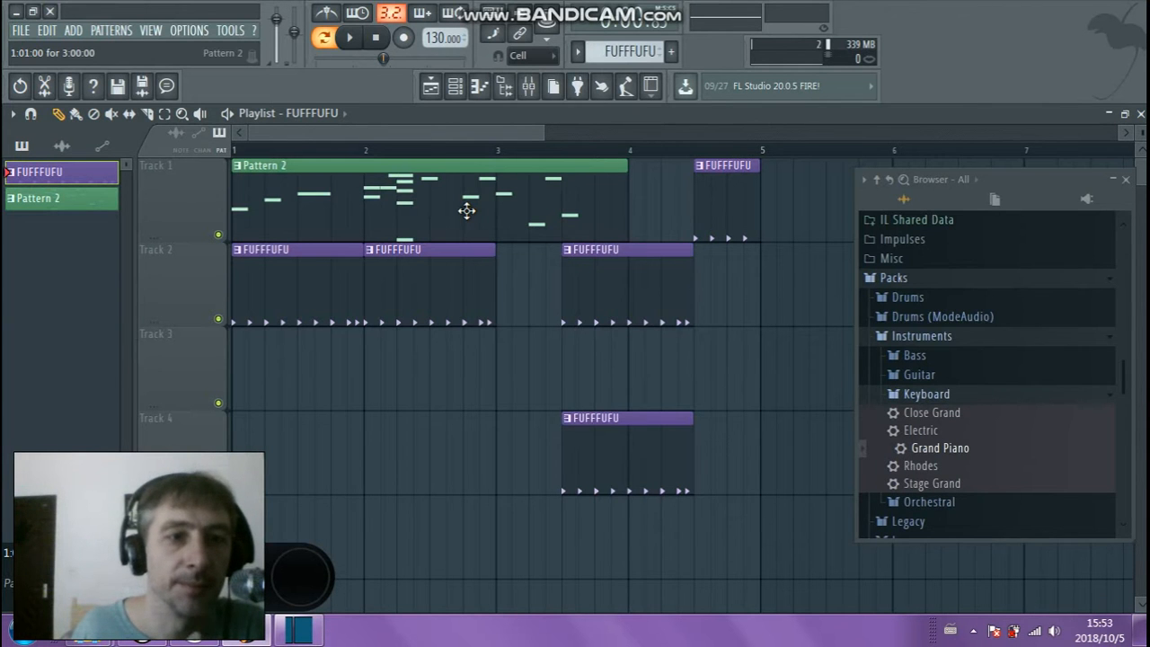
# Look through the lower playlist tracks, return to Track 1, and zoom out the timeline to show bar 10
pyautogui.scroll(-8, 401, 233)
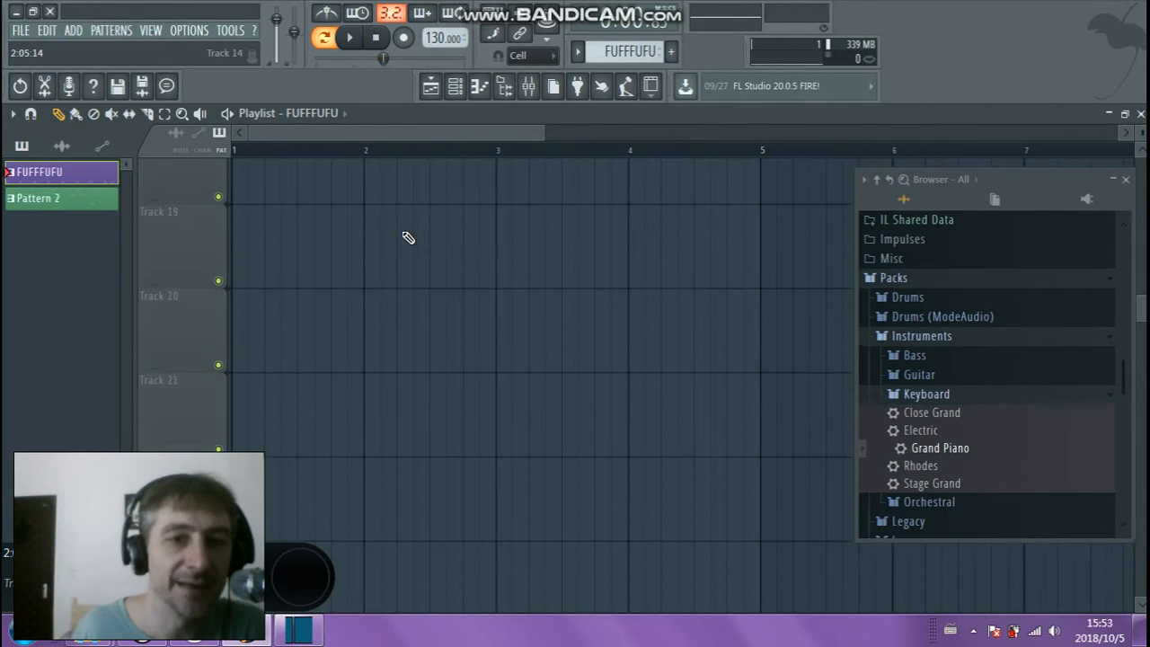
pyautogui.scroll(8, 405, 236)
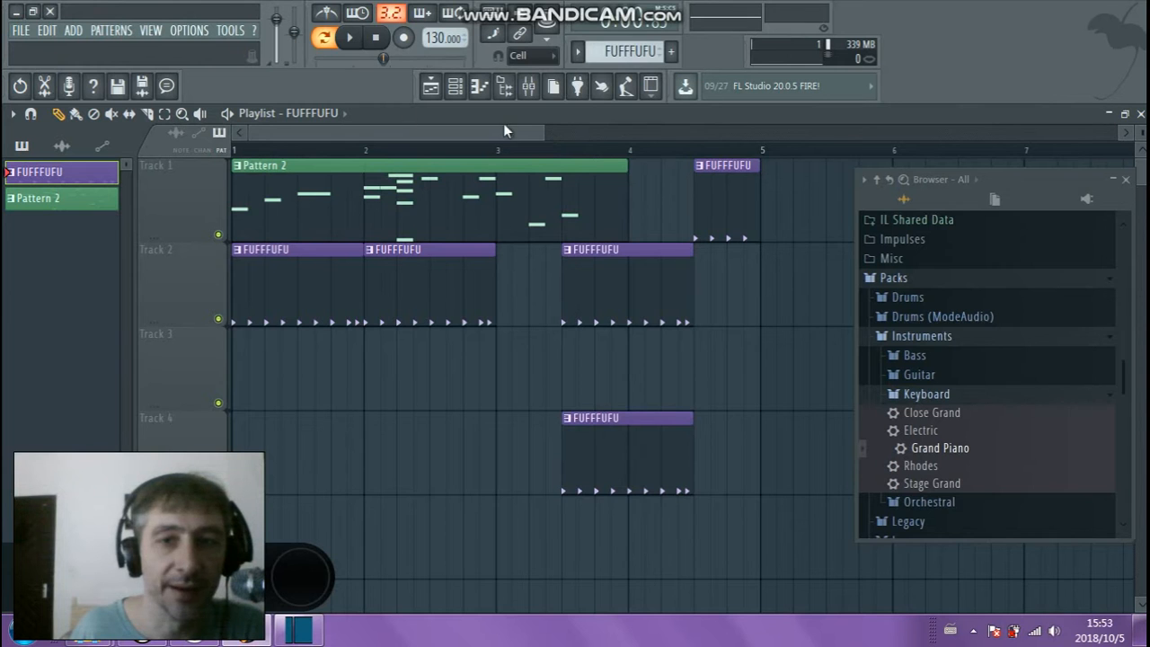
pyautogui.moveTo(544, 137); pyautogui.dragTo(671, 137)
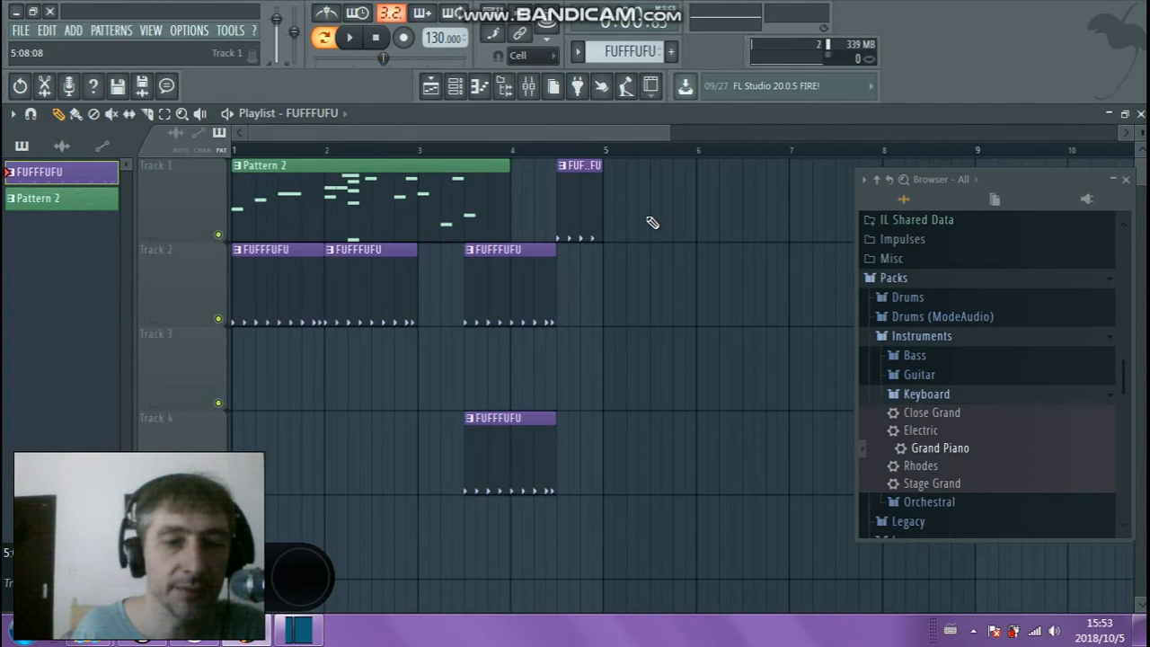
# Select the pattern clips on Track 1 and Track 2 and merge them into one pattern clip
pyautogui.moveTo(390, 196)
pyautogui.mouseDown()
pyautogui.moveTo(403, 198)
pyautogui.moveTo(359, 197)
pyautogui.moveTo(376, 197)
pyautogui.mouseUp()
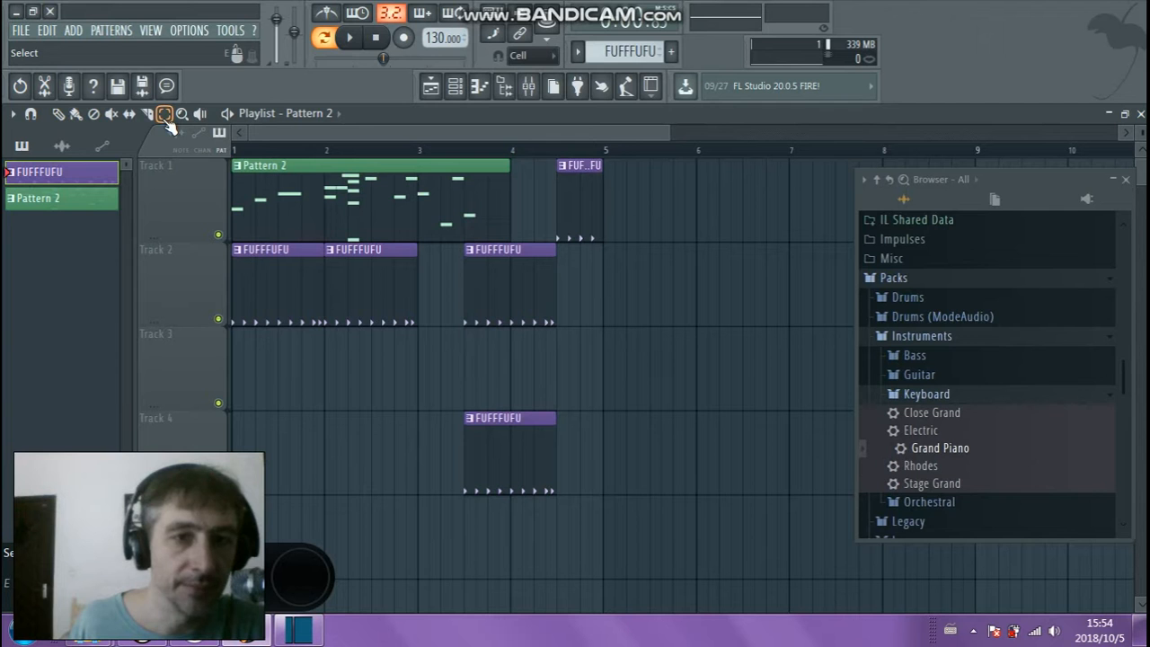
pyautogui.moveTo(690, 194); pyautogui.dragTo(275, 264)
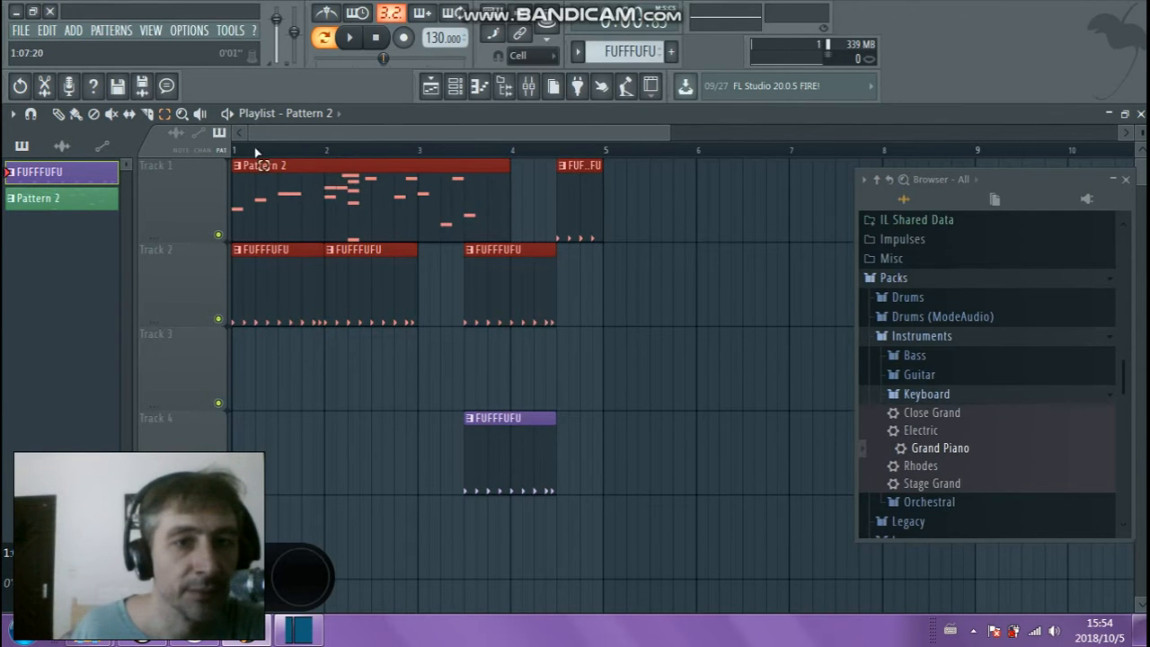
pyautogui.click(151, 116)
pyautogui.click(165, 116)
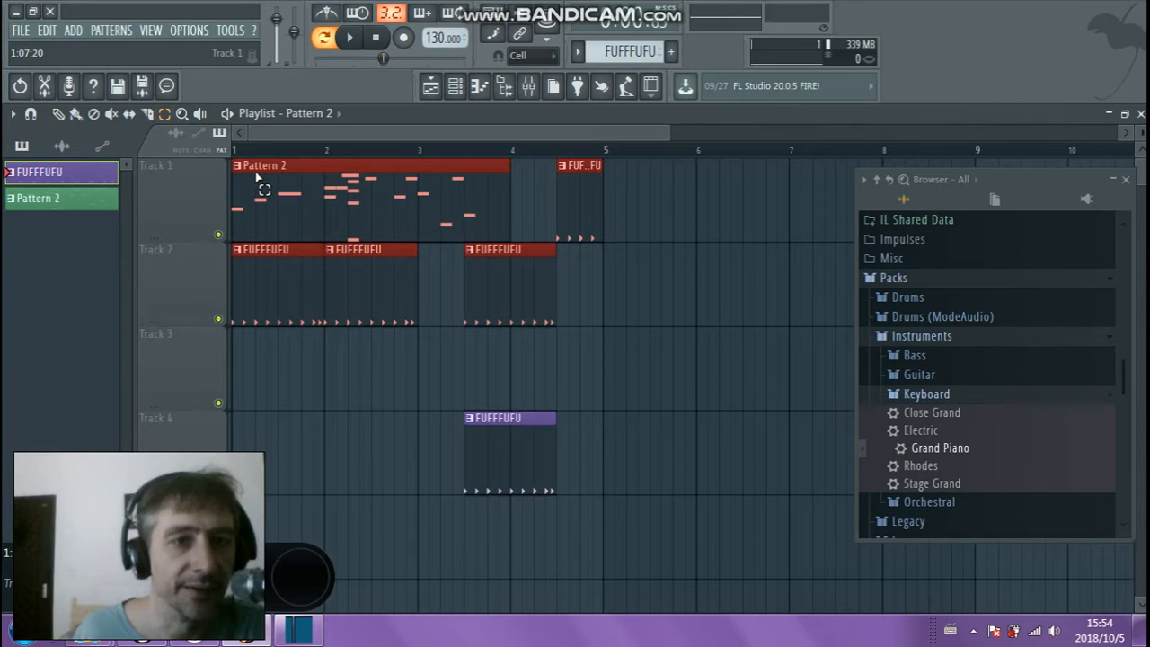
pyautogui.click(49, 30)
pyautogui.click(52, 31)
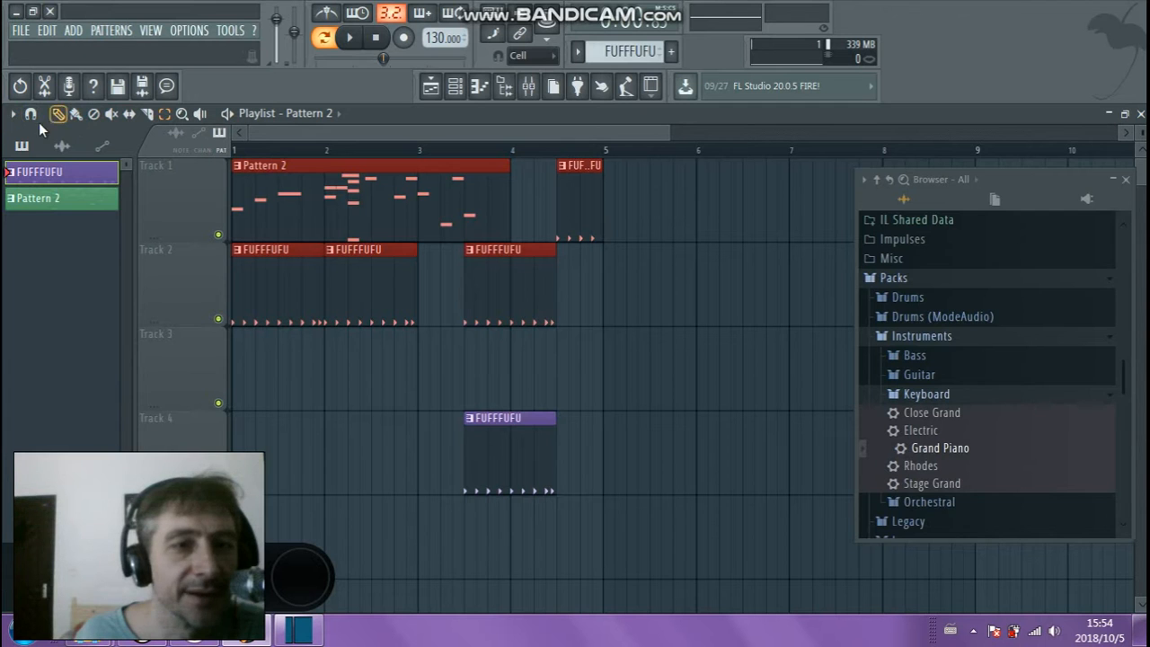
pyautogui.click(13, 115)
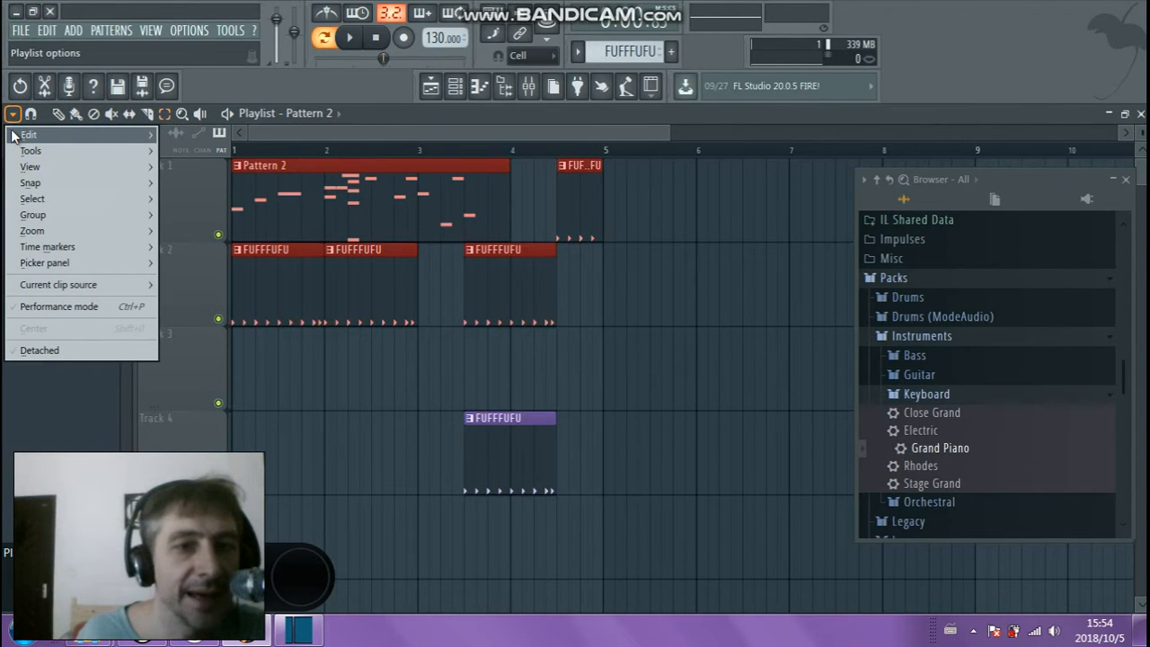
pyautogui.moveTo(12, 134)
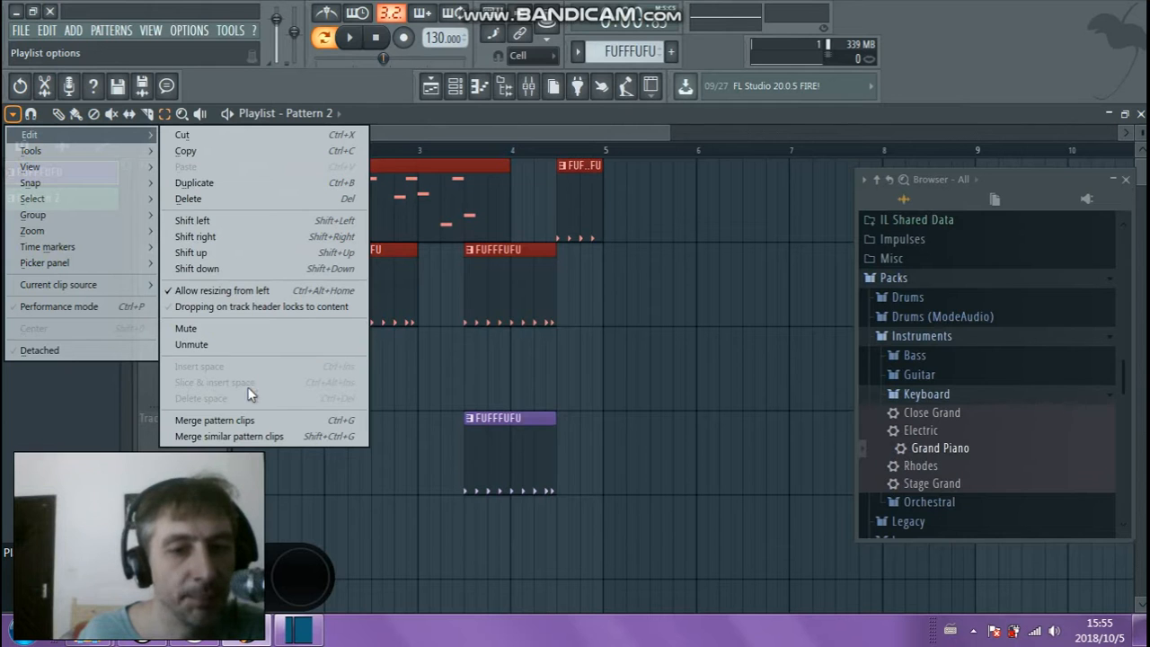
pyautogui.click(291, 426)
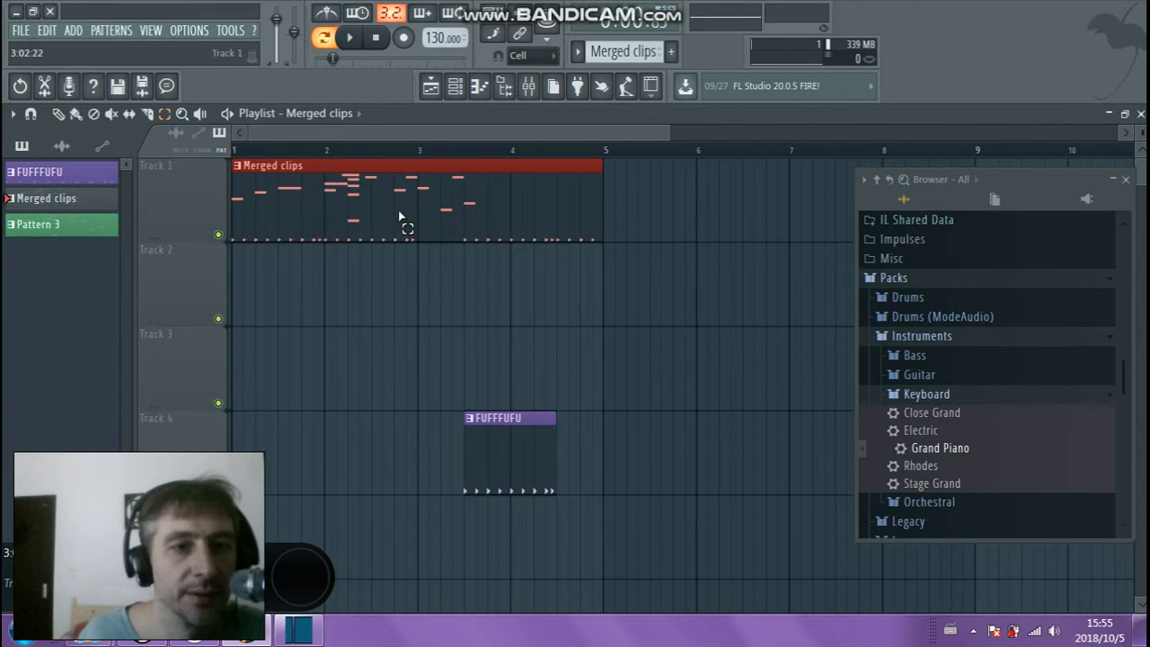
# Delete the remaining FUFFFUFU clip from Track 4
pyautogui.click(59, 115)
pyautogui.moveTo(509, 445)
pyautogui.mouseDown()
pyautogui.moveTo(554, 331)
pyautogui.moveTo(412, 470)
pyautogui.moveTo(452, 452)
pyautogui.moveTo(567, 480)
pyautogui.moveTo(482, 473)
pyautogui.moveTo(559, 450)
pyautogui.mouseUp()
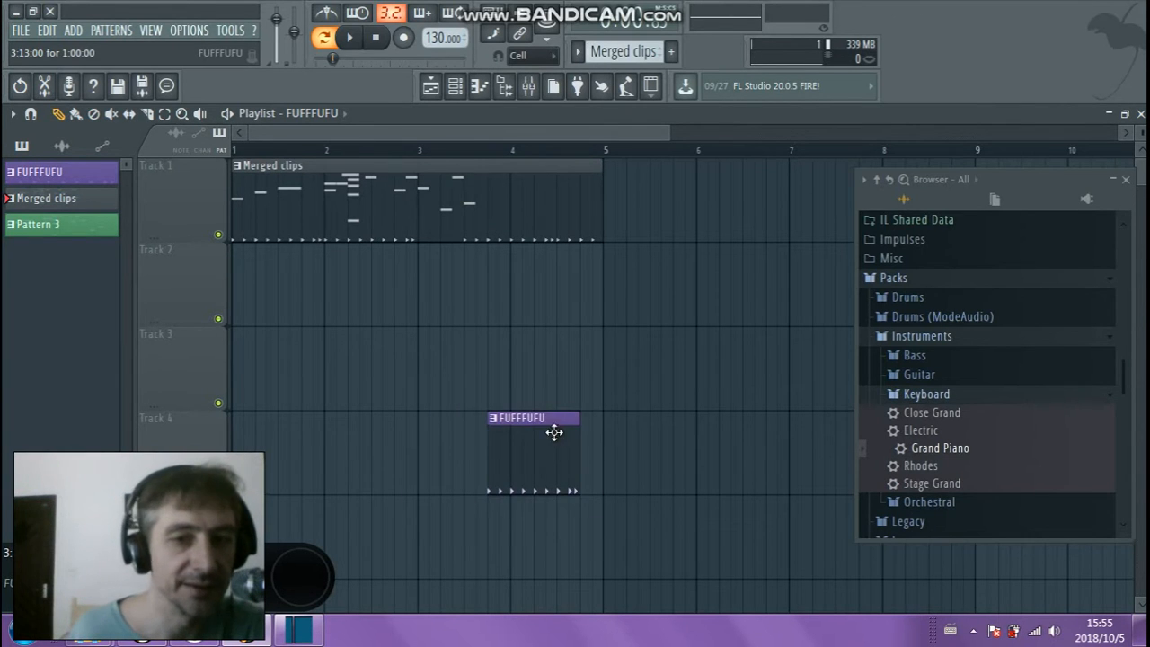
pyautogui.rightClick(553, 431)
# Play the merged pattern and inspect its Grand Piano, Clap and Hat channels in the Channel rack
pyautogui.click(351, 37)
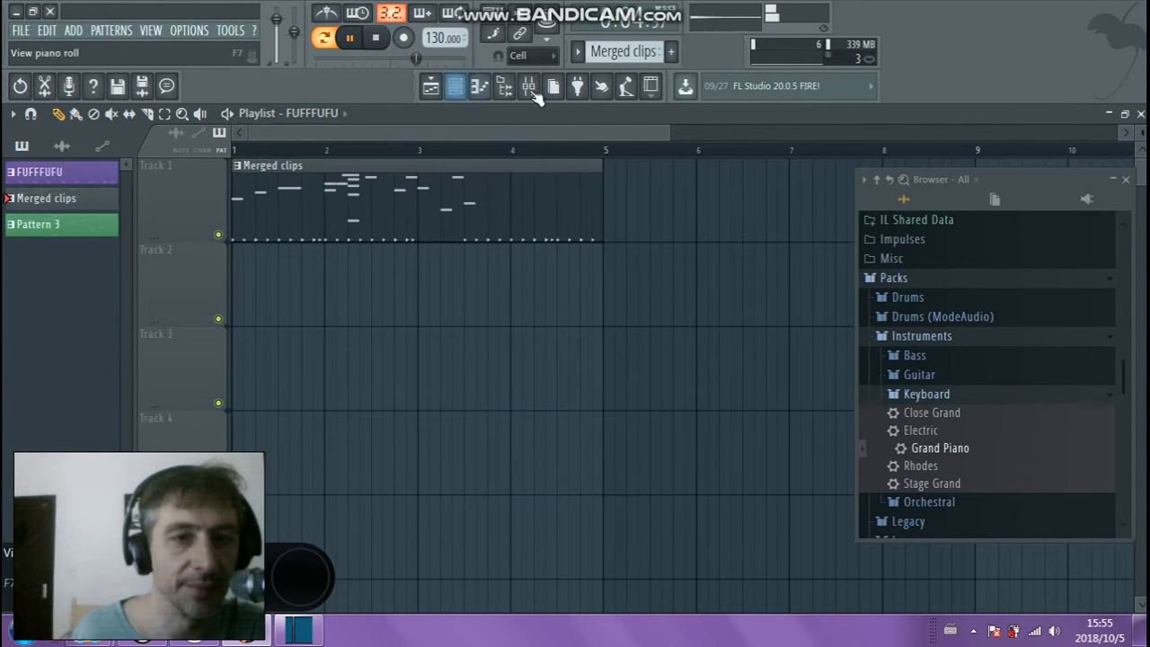
pyautogui.press('F1')
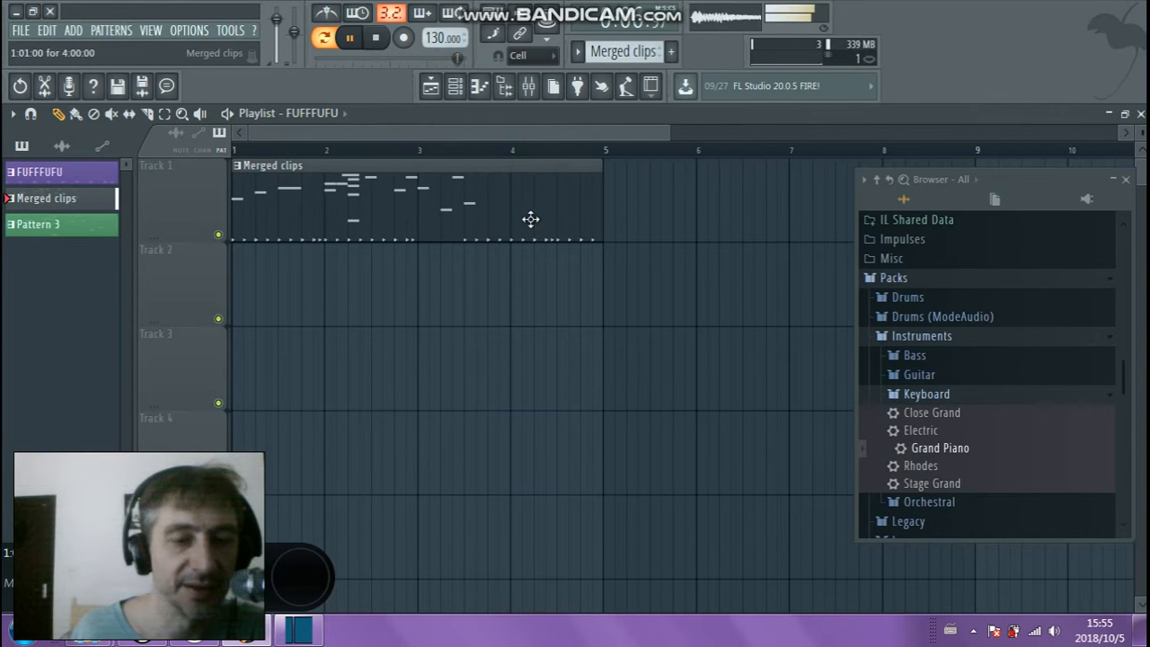
pyautogui.click(378, 37)
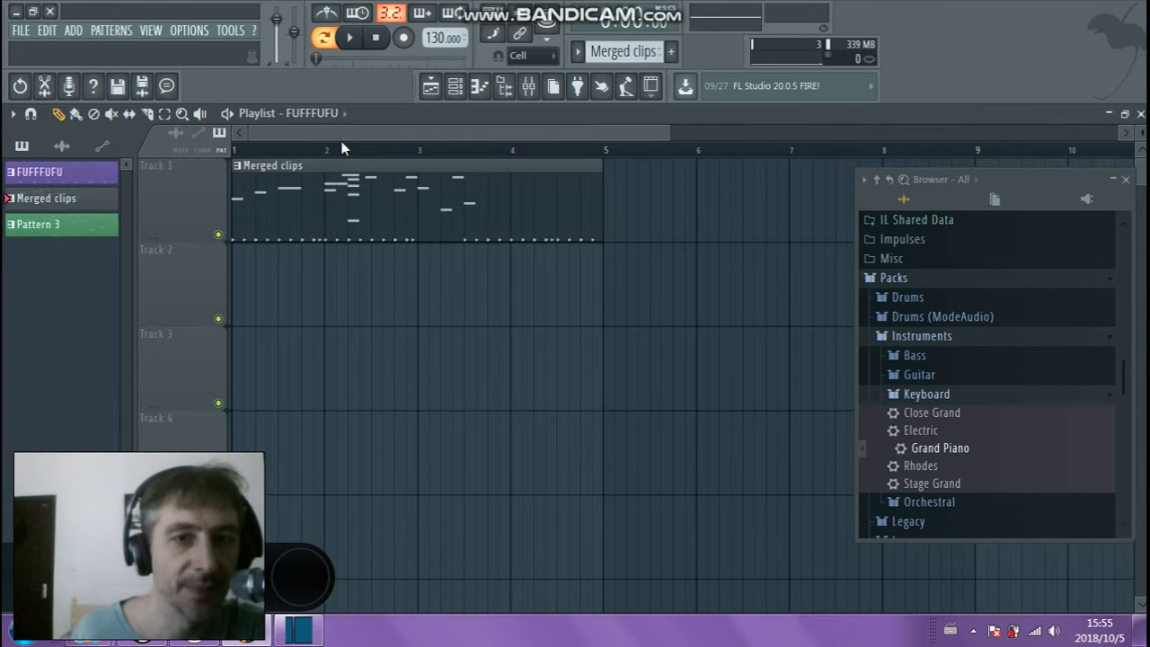
pyautogui.click(456, 88)
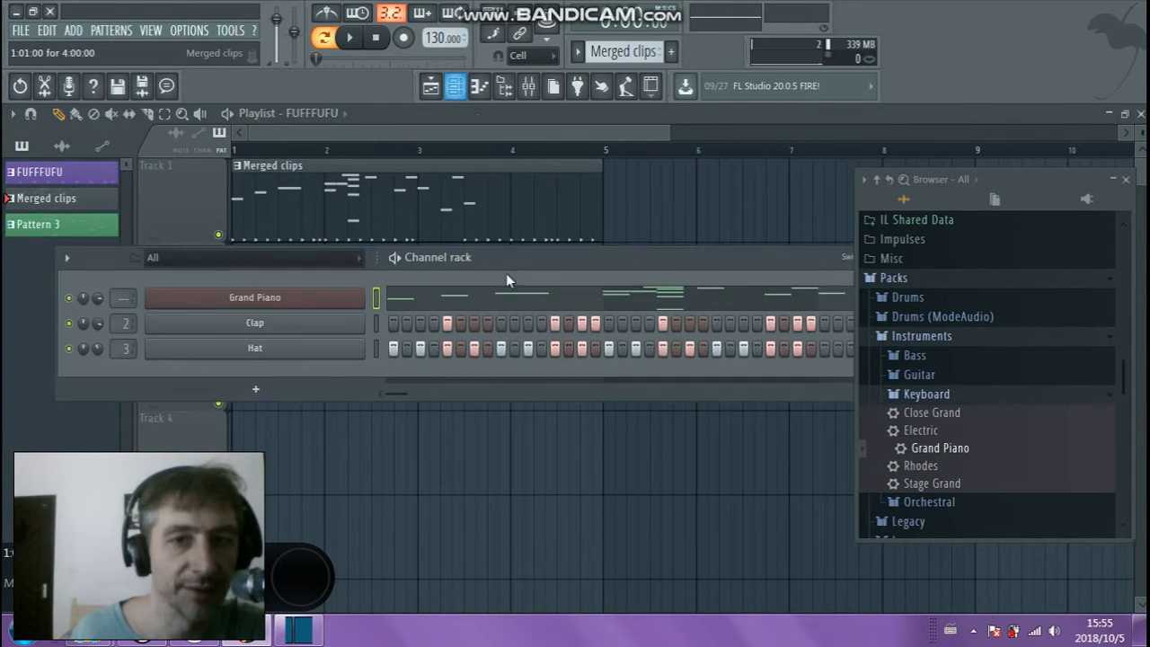
pyautogui.click(483, 135)
# Switch playback to song mode and play the merged clip with the start position placed late in bar 1
pyautogui.click(352, 39)
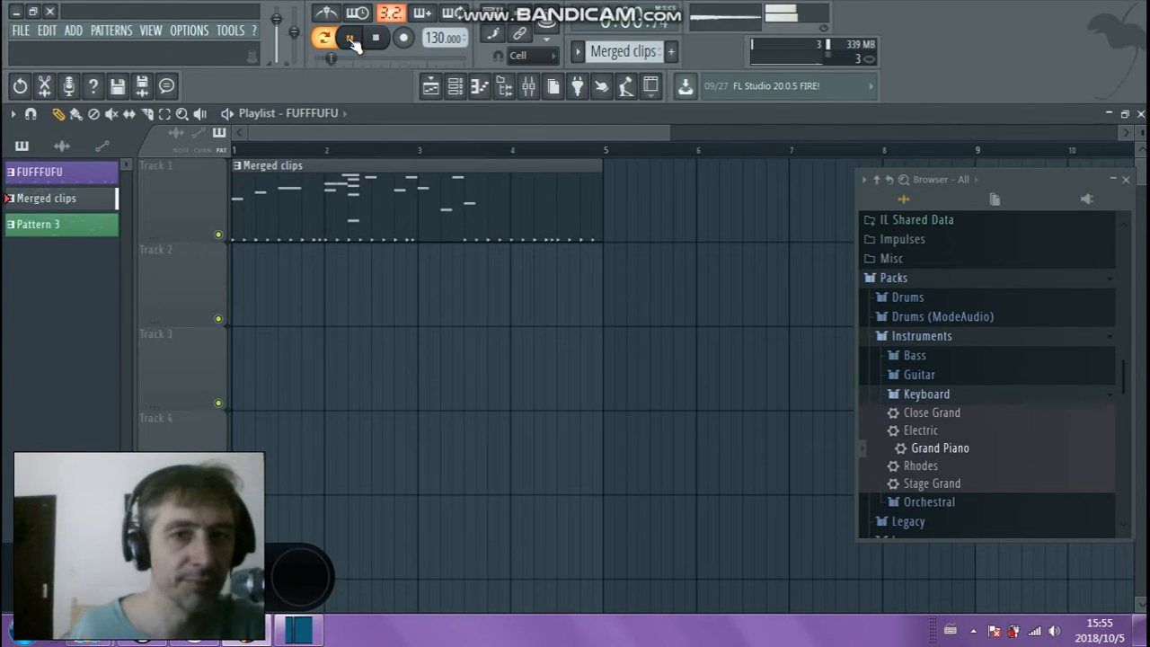
pyautogui.moveTo(332, 155); pyautogui.dragTo(618, 156)
pyautogui.click(304, 151)
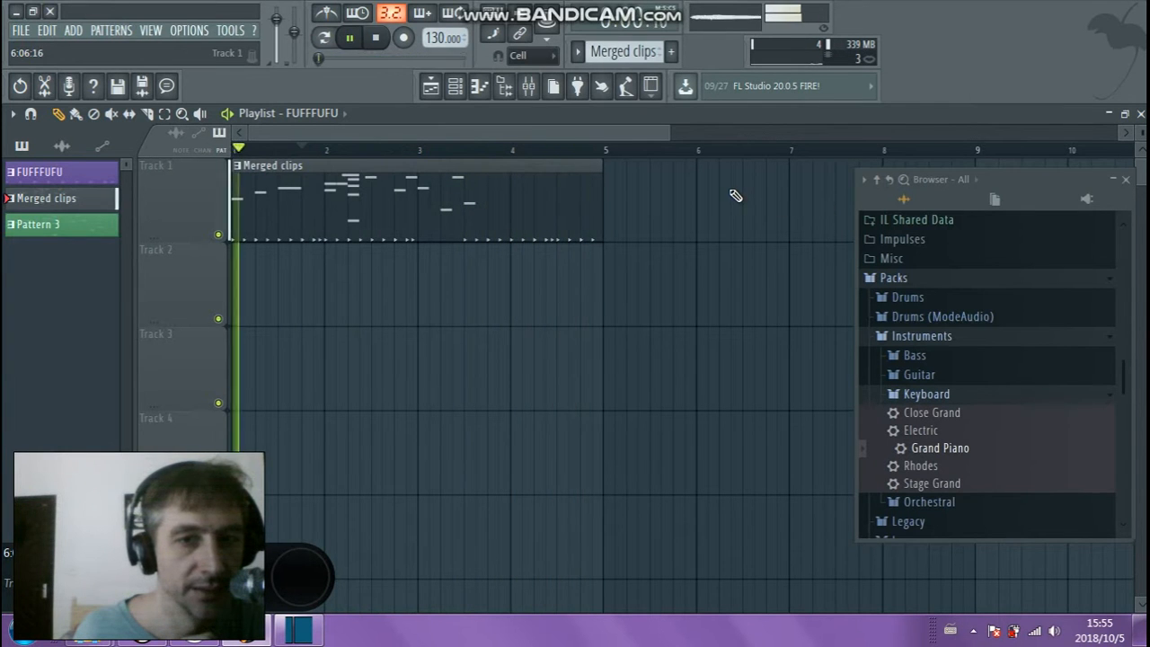
pyautogui.click(376, 38)
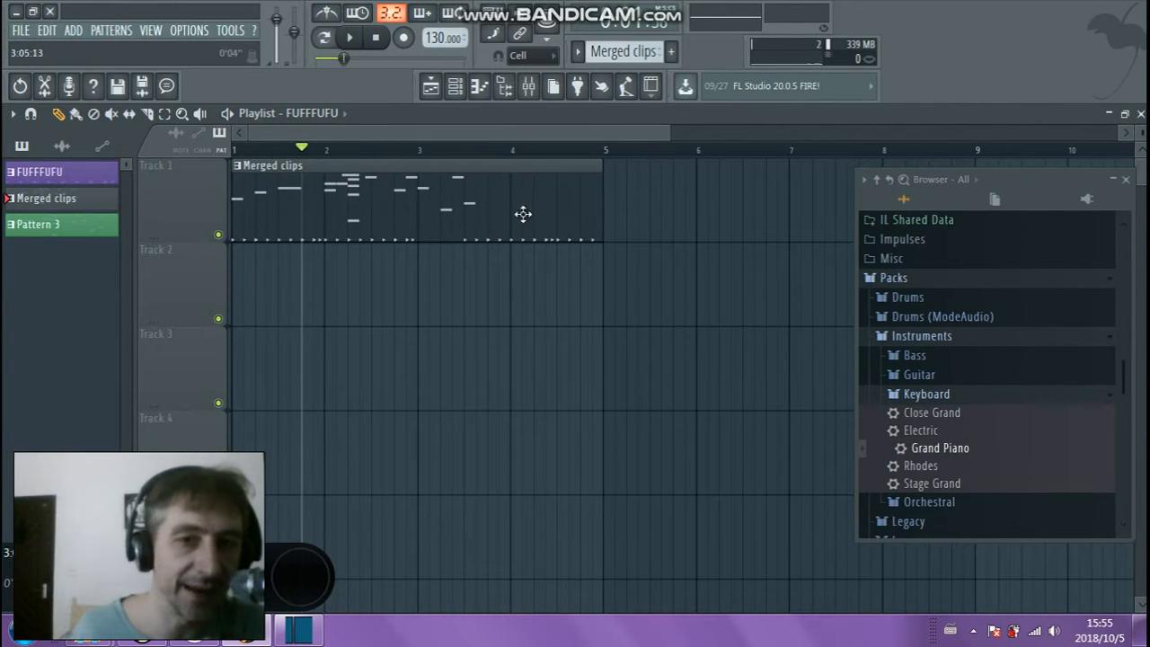
# Play the merged clip with the Channel rack in full view over the playlist and the Browser hidden
pyautogui.click(329, 219)
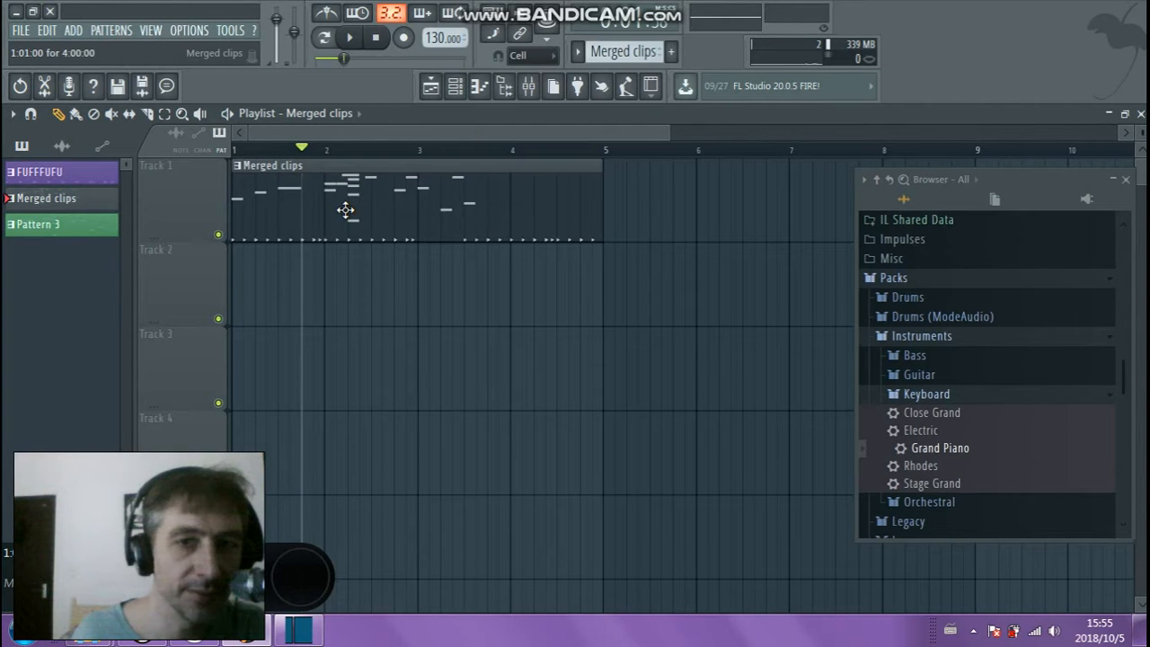
pyautogui.click(455, 89)
pyautogui.moveTo(535, 264); pyautogui.dragTo(507, 228)
pyautogui.click(353, 38)
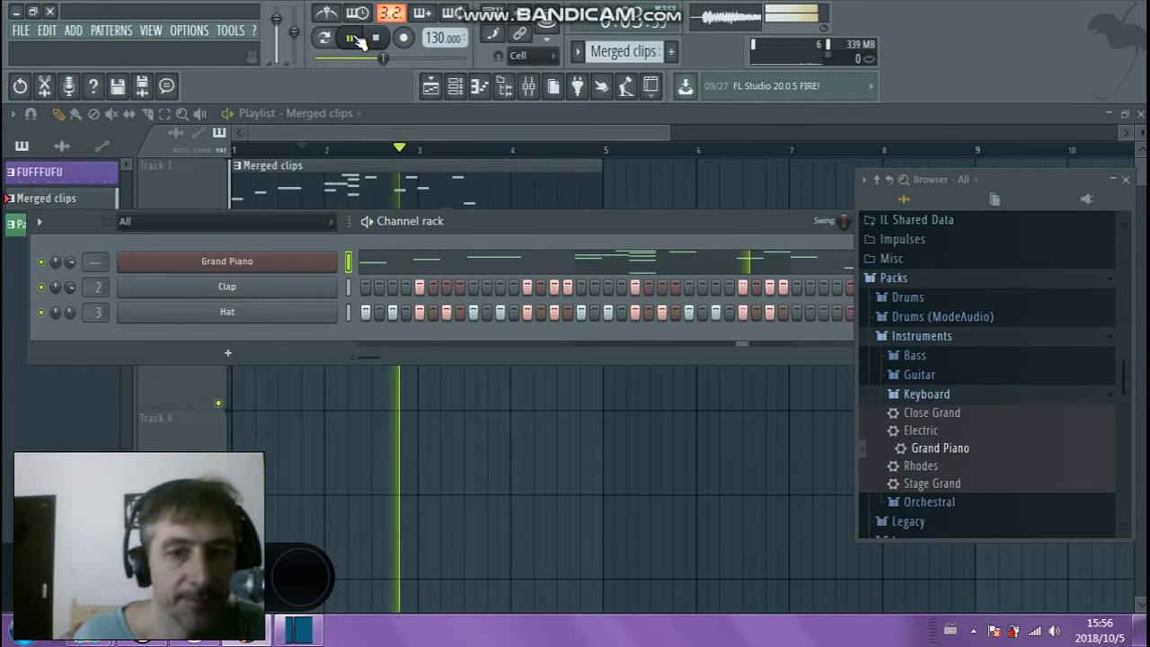
pyautogui.click(1114, 180)
pyautogui.moveTo(616, 234); pyautogui.dragTo(671, 276)
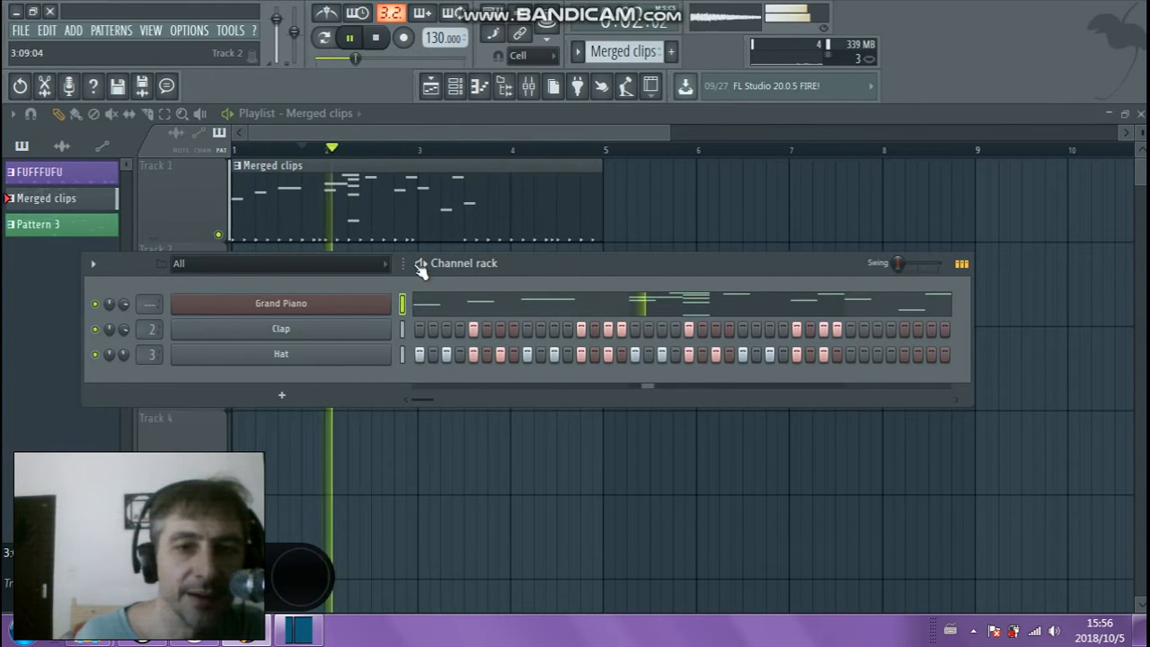
pyautogui.click(376, 37)
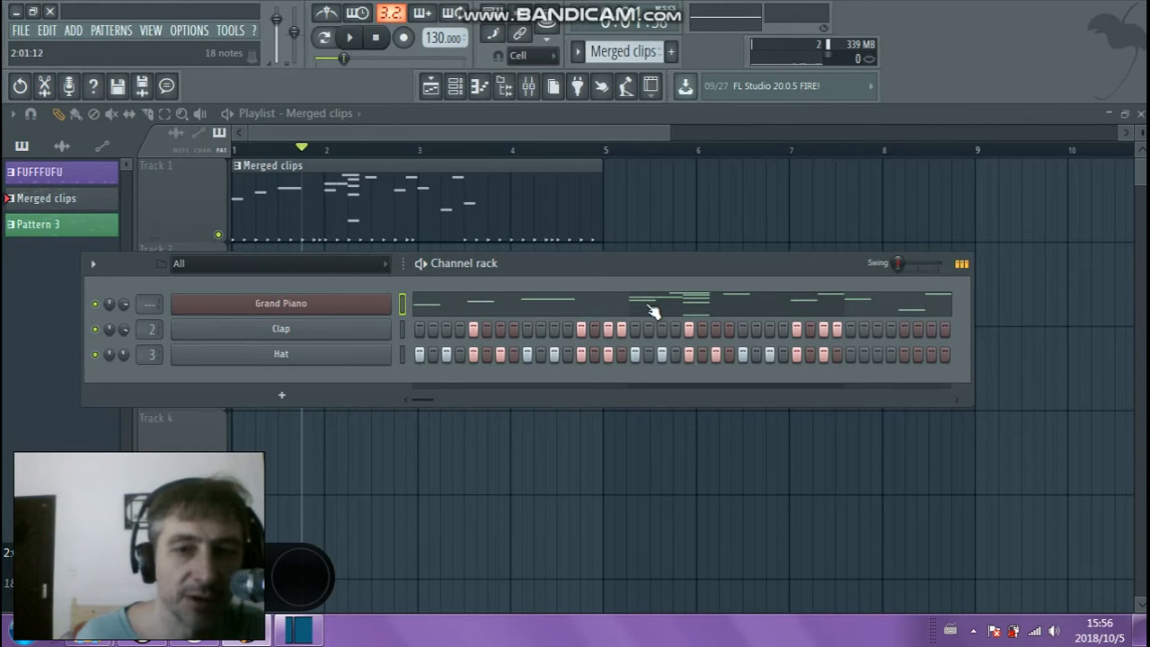
# View the Clap channel's settings from the Channel rack and close them
pyautogui.click(770, 318)
pyautogui.click(430, 85)
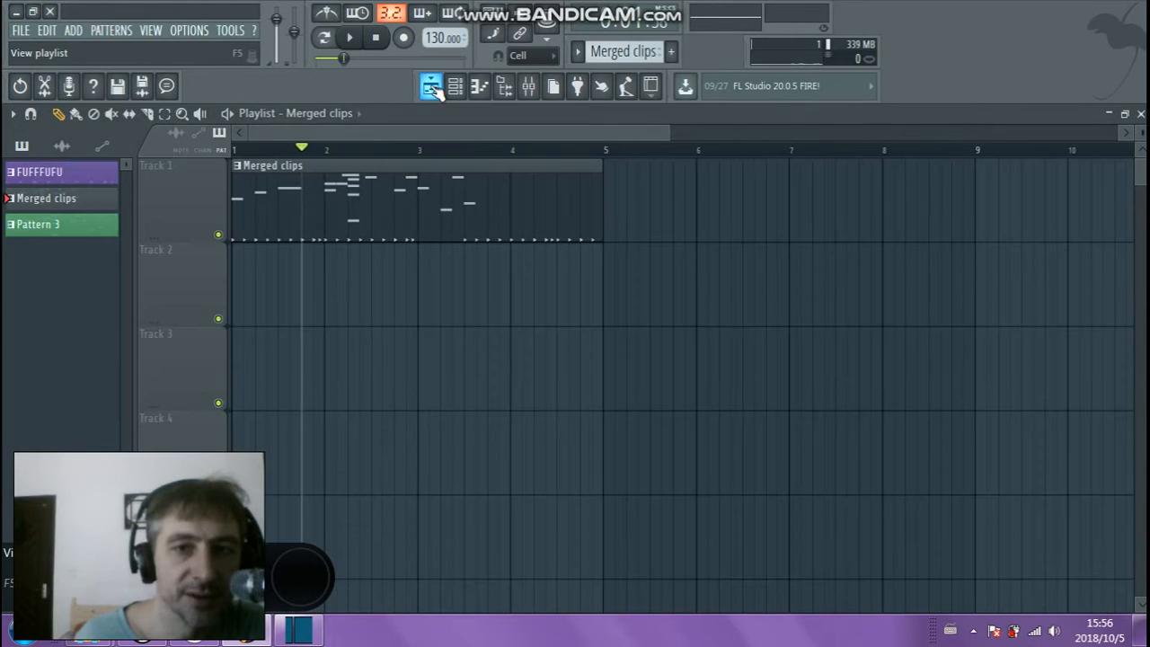
pyautogui.click(455, 85)
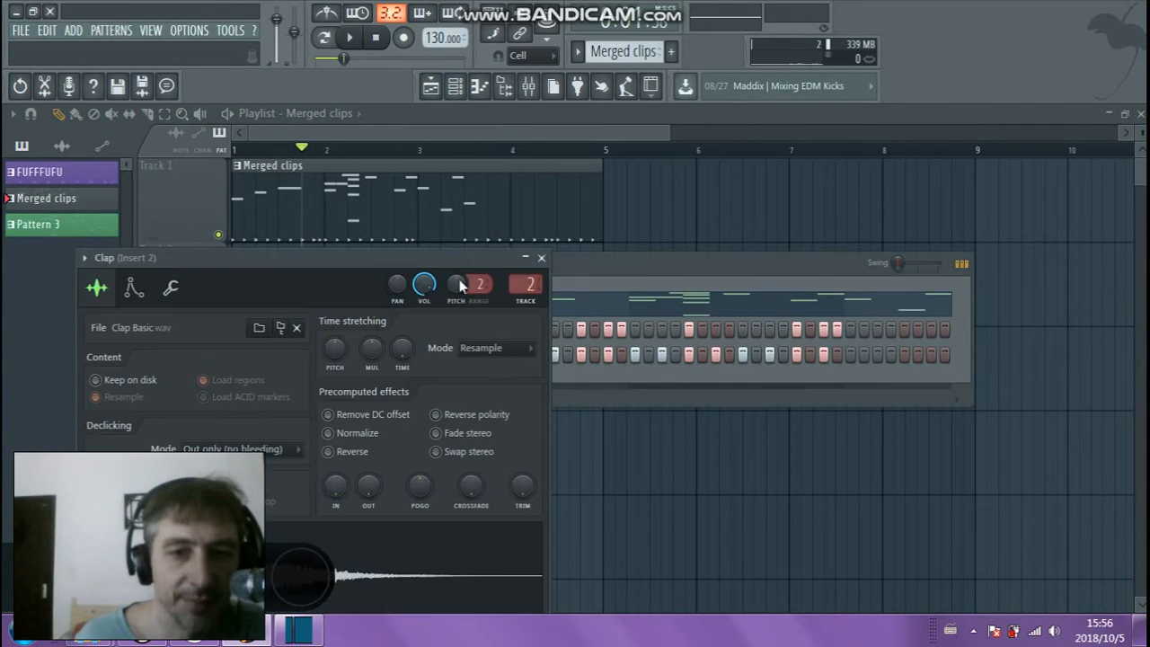
pyautogui.click(541, 258)
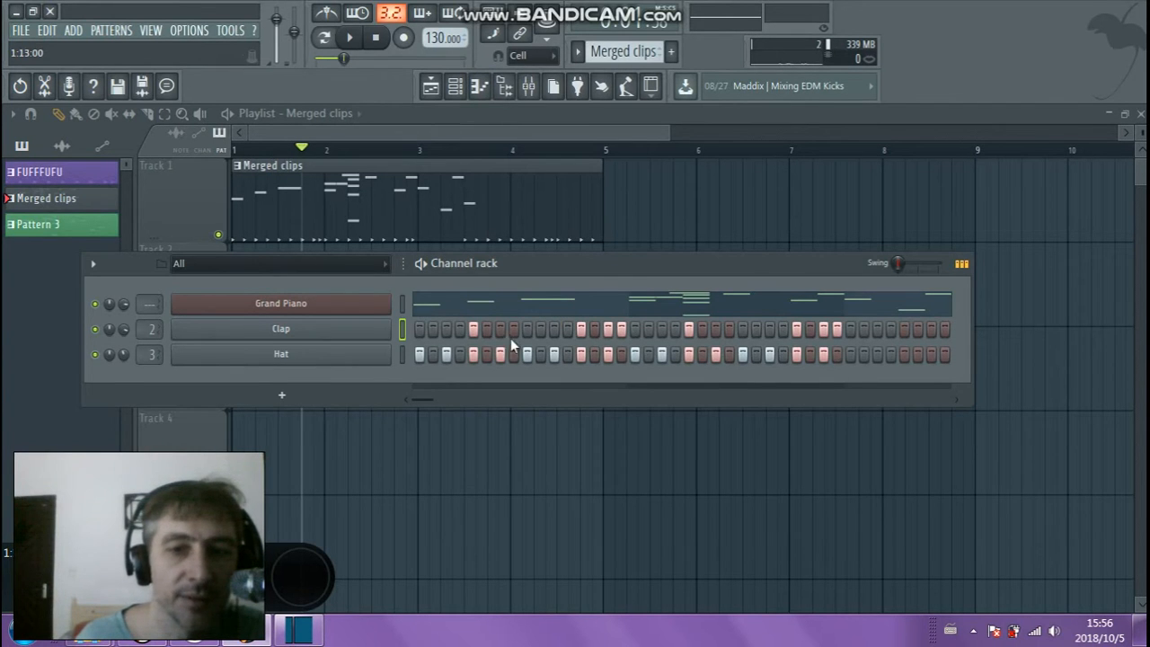
# Examine the merged Grand Piano notes in the piano roll, then return to the playlist with the Channel rack shown
pyautogui.click(546, 310)
pyautogui.moveTo(531, 135); pyautogui.dragTo(636, 134)
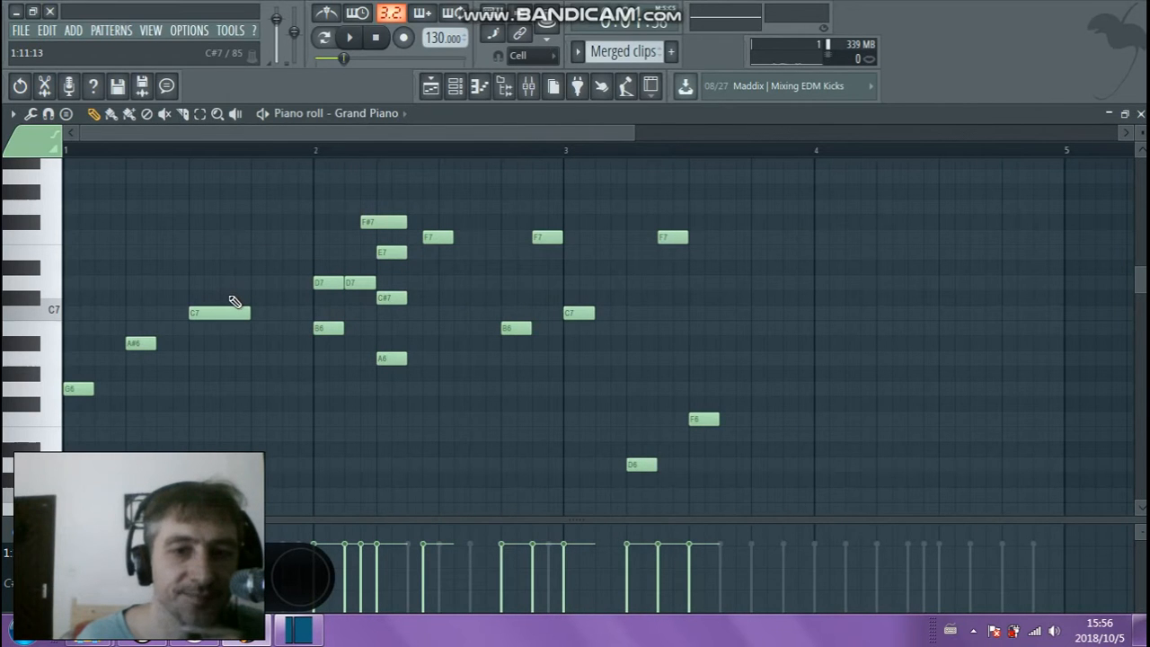
pyautogui.click(456, 89)
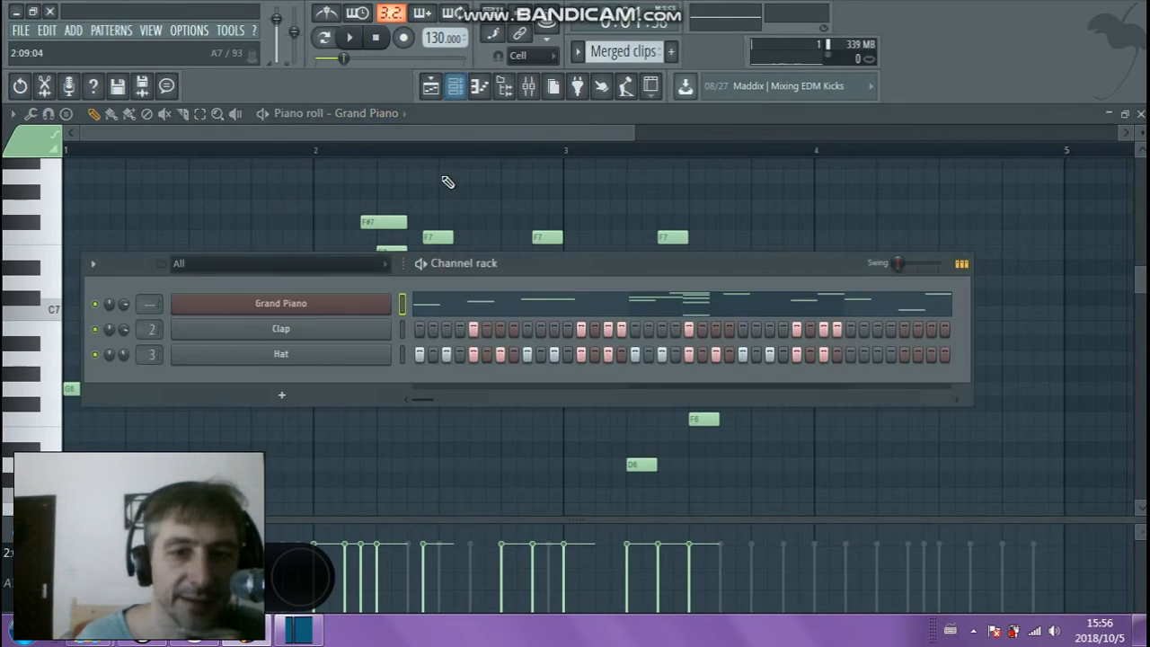
pyautogui.click(439, 91)
pyautogui.click(456, 88)
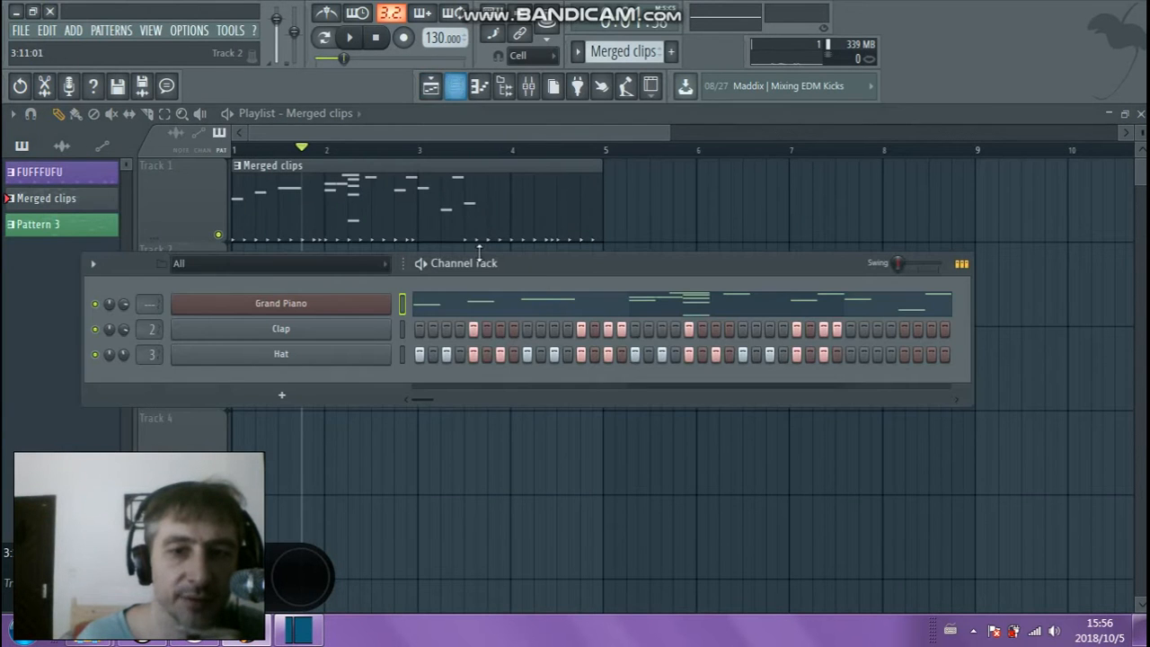
# Add A7, A#7, E7, C#7, G7 and a second A7 note to bar 2 of the merged Grand Piano part
pyautogui.click(551, 310)
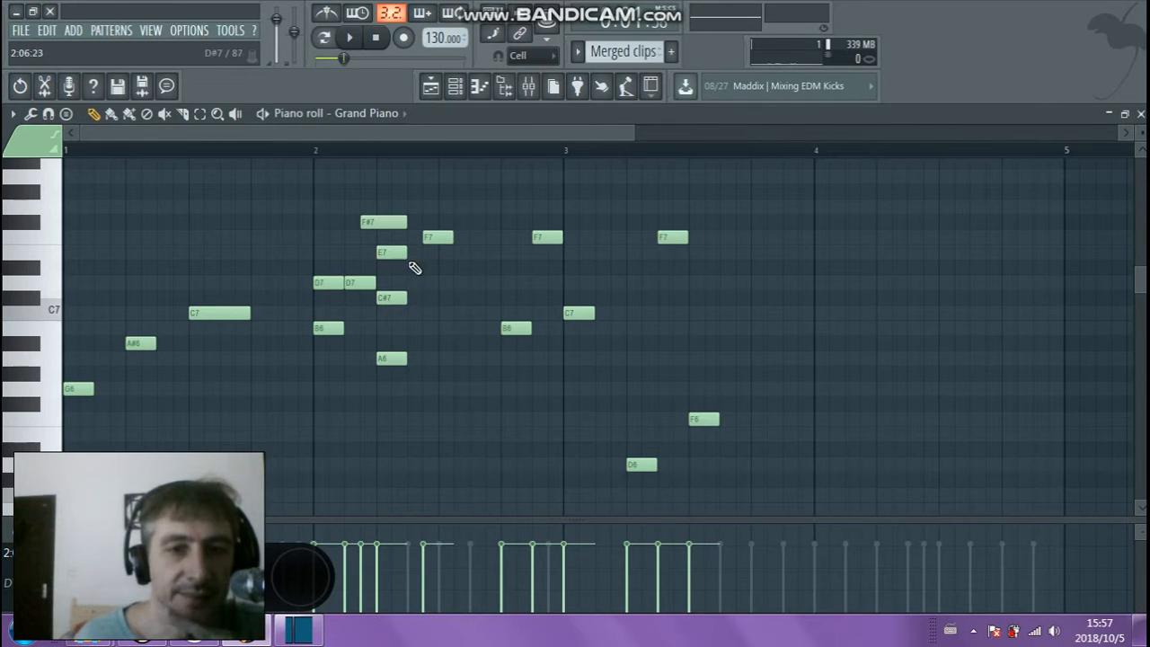
pyautogui.scroll(1, 400, 184)
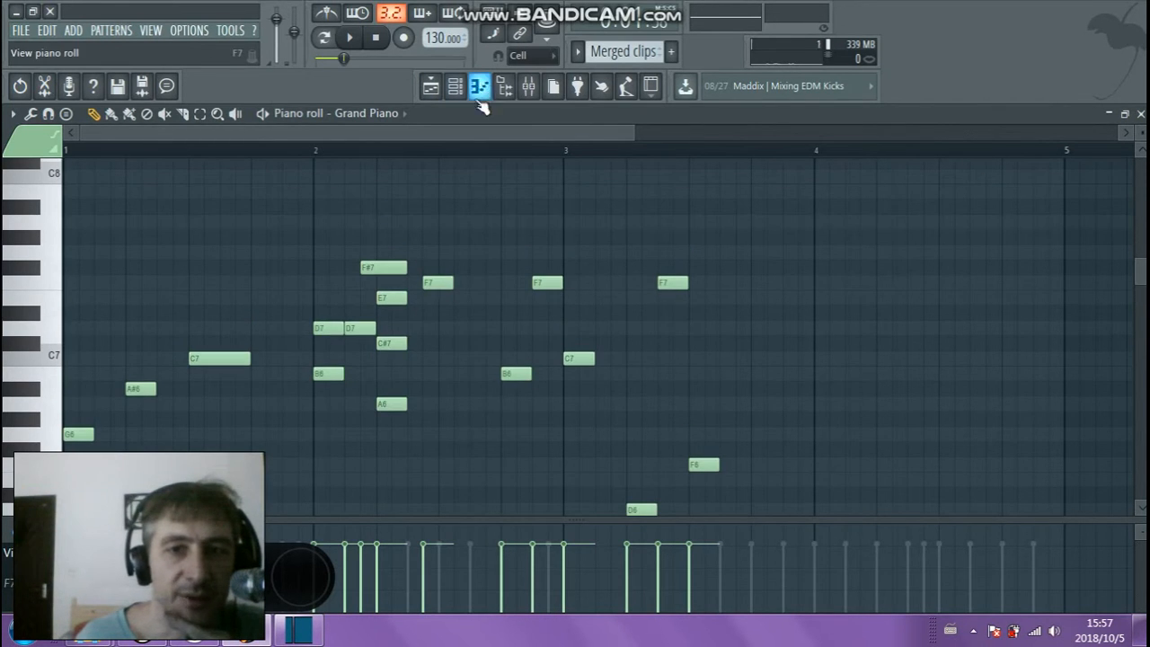
pyautogui.click(357, 222)
pyautogui.click(466, 207)
pyautogui.click(508, 298)
pyautogui.click(506, 344)
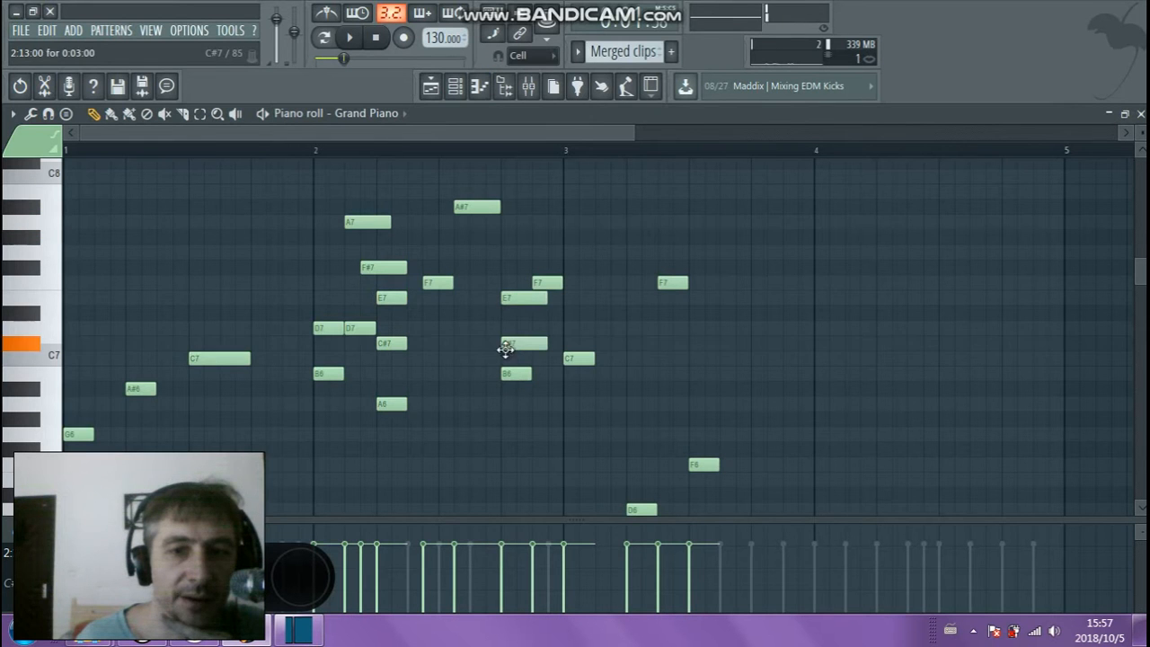
pyautogui.click(478, 254)
pyautogui.click(544, 222)
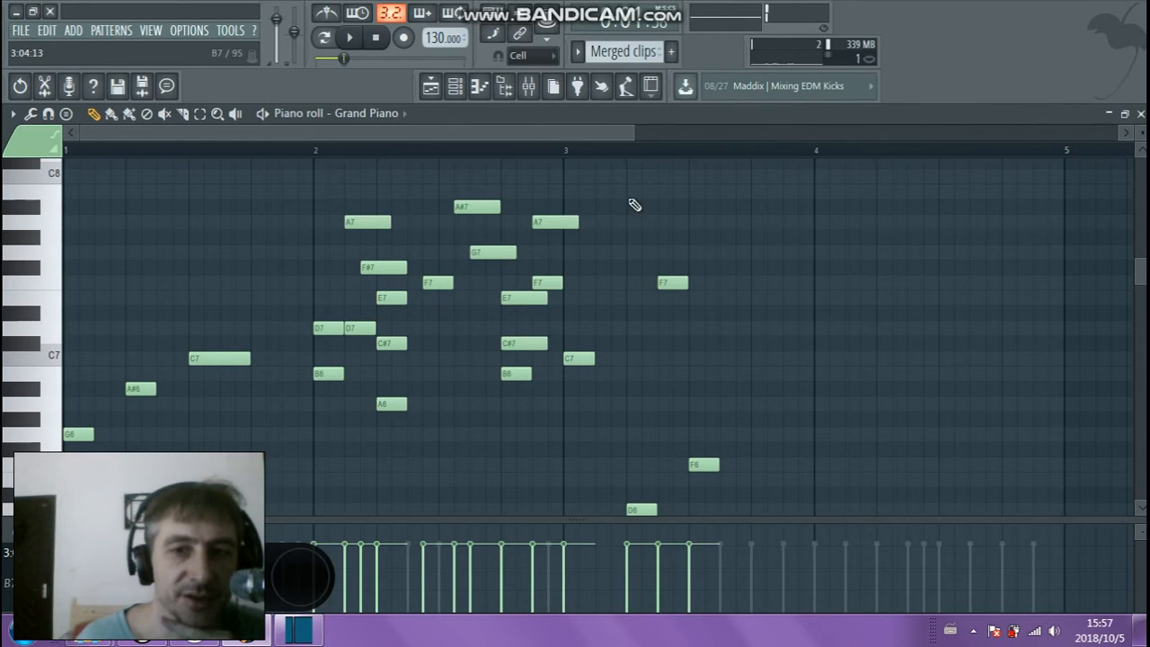
# Delete the A#7, G7 and second A7 notes from the Grand Piano part
pyautogui.rightClick(572, 221)
pyautogui.rightClick(507, 253)
pyautogui.moveTo(485, 209); pyautogui.dragTo(688, 221)
pyautogui.rightClick(681, 212)
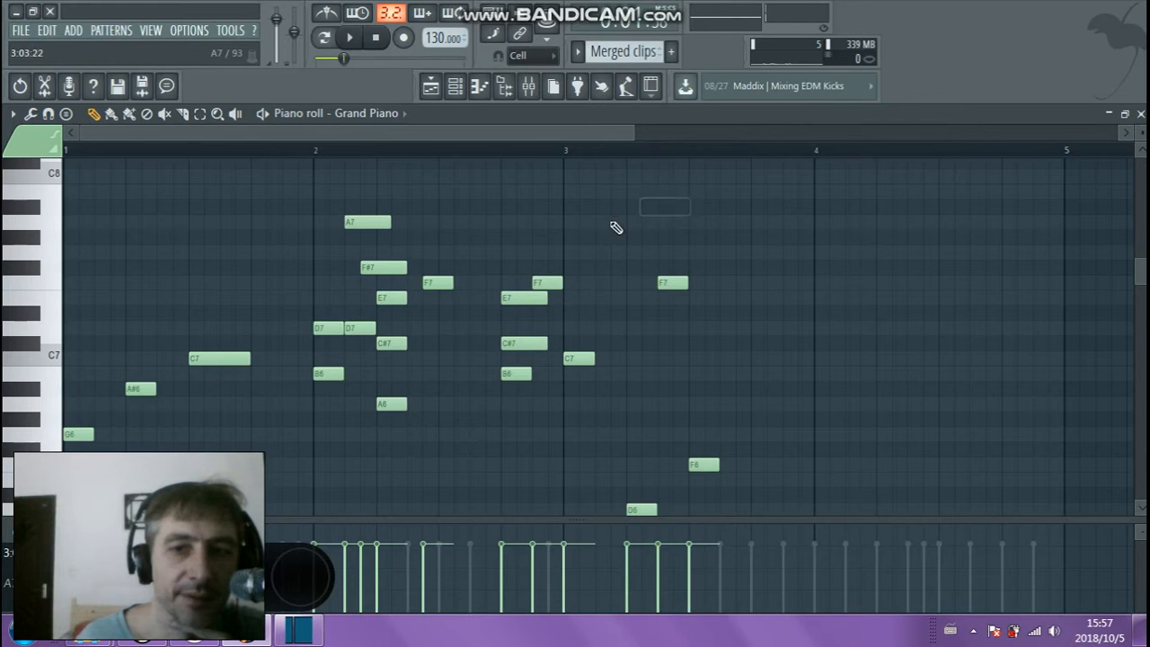
# Compare the edited Grand Piano notes in the merged playlist clip and in the piano roll
pyautogui.click(432, 89)
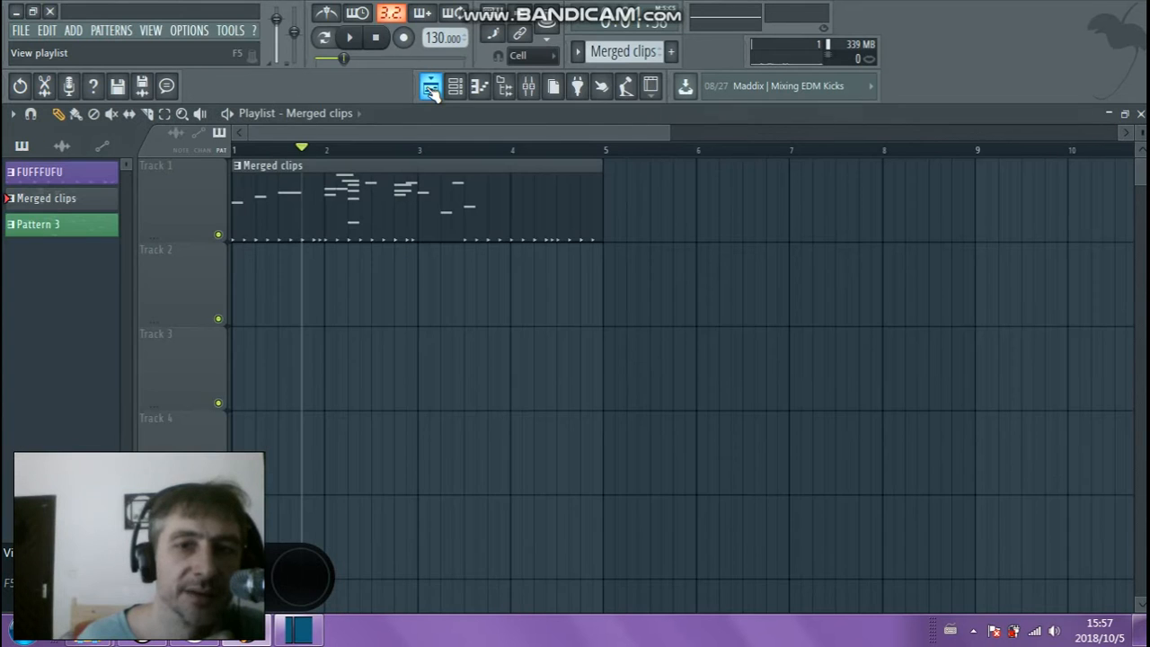
pyautogui.moveTo(449, 132); pyautogui.dragTo(404, 137)
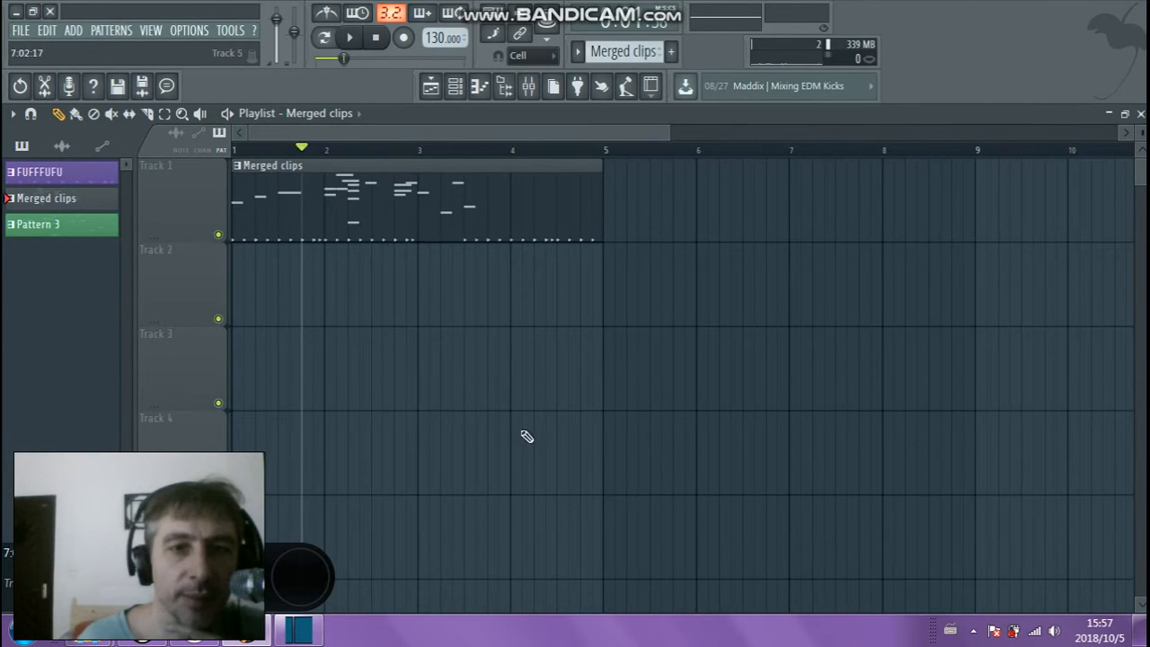
pyautogui.moveTo(459, 136); pyautogui.dragTo(344, 130)
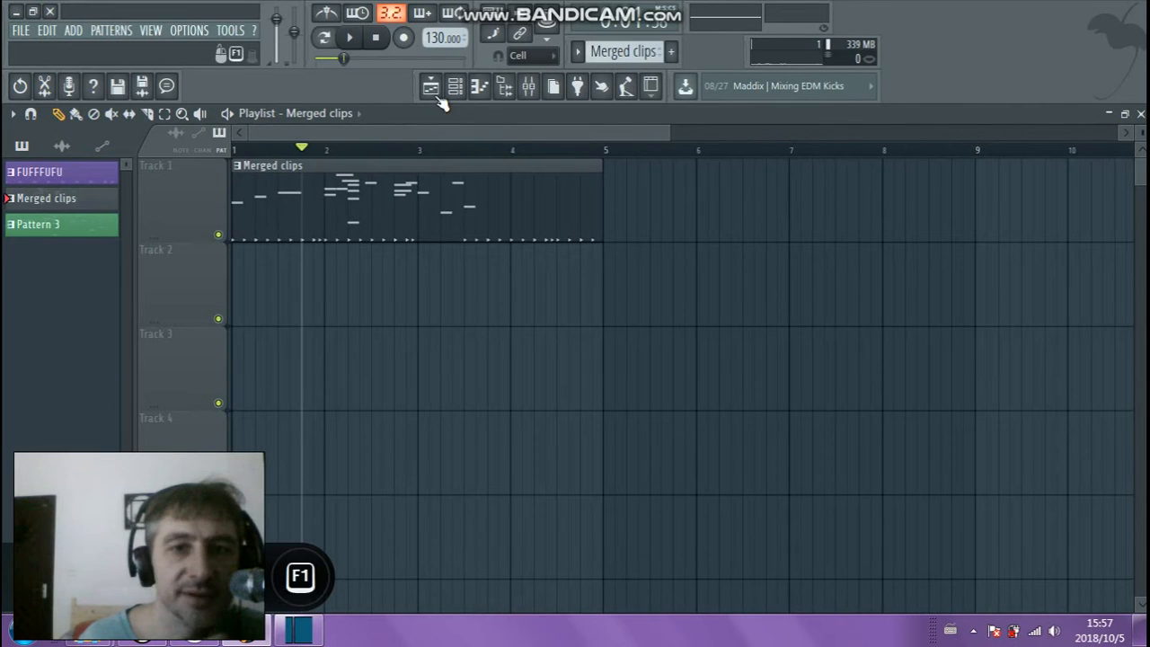
pyautogui.press('F7')
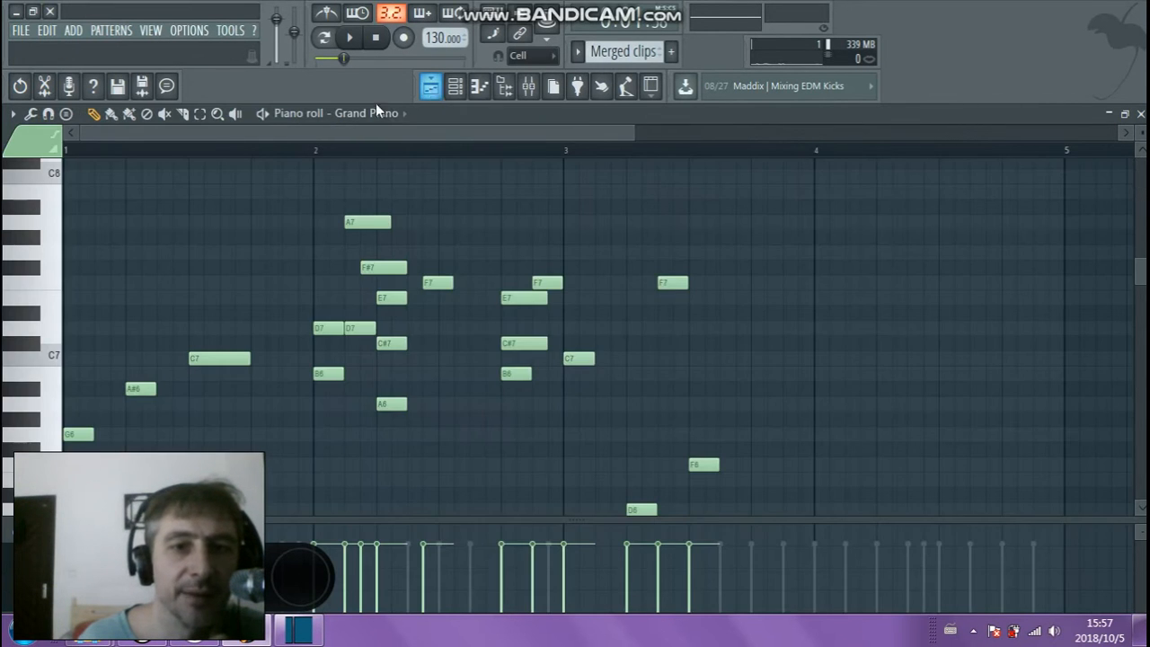
pyautogui.click(430, 85)
# Toggle the display of the Browser while keeping the playlist in view
pyautogui.click(485, 88)
pyautogui.click(497, 90)
pyautogui.click(503, 86)
pyautogui.click(503, 86)
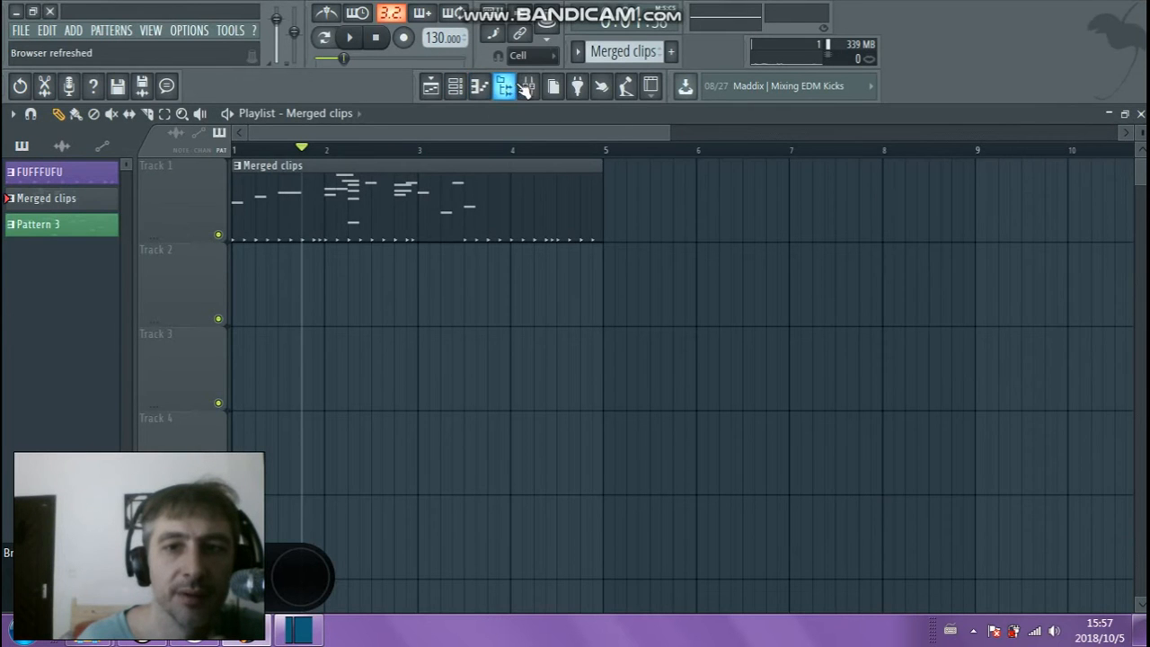
# Hide and redisplay the playlist, then toggle the Browser and leave it open over the playlist
pyautogui.click(442, 91)
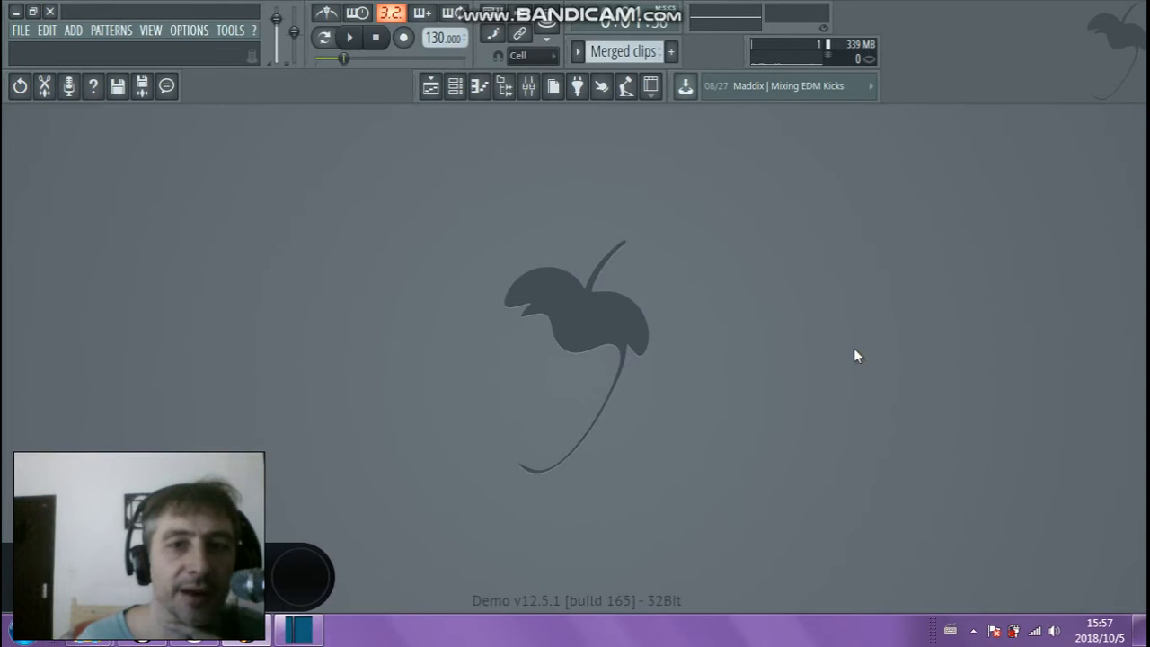
pyautogui.click(440, 96)
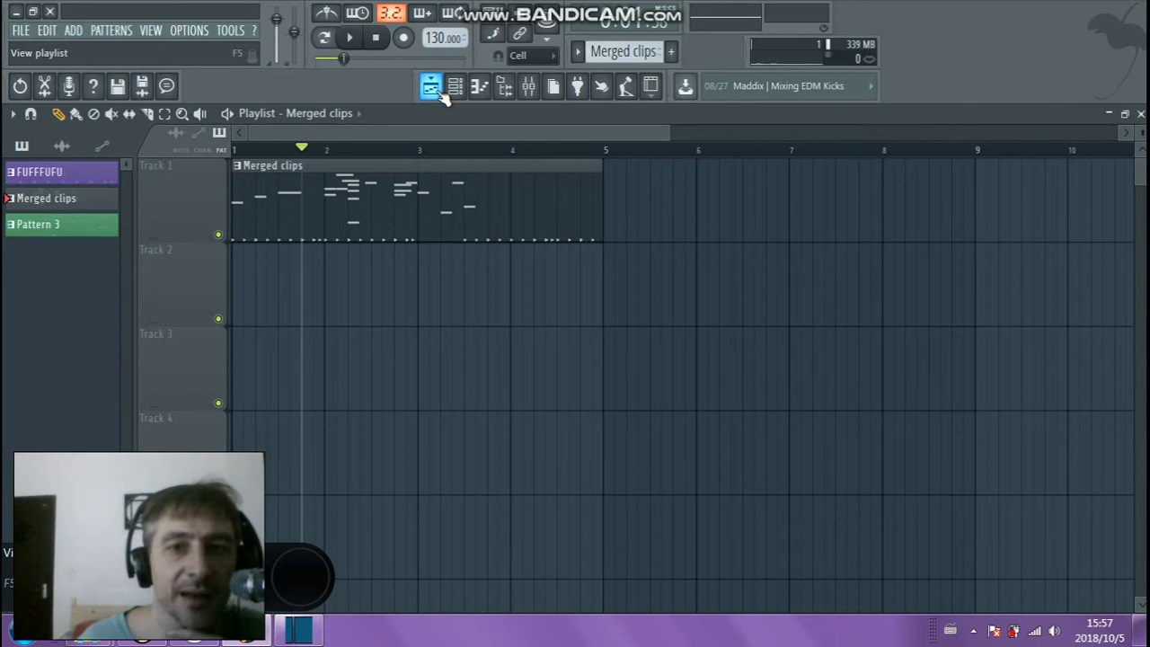
pyautogui.click(503, 88)
pyautogui.click(503, 88)
pyautogui.click(503, 88)
pyautogui.click(503, 88)
pyautogui.click(503, 88)
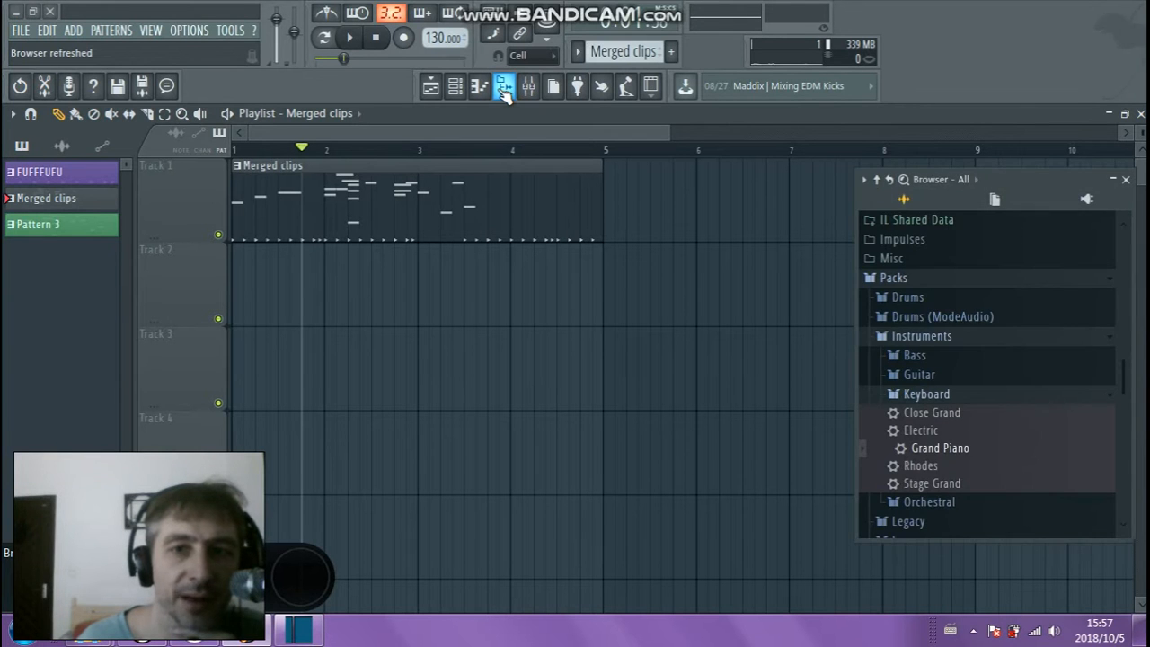
# Shift the Browser towards the Merged clips clip and display the Channel rack beside it over the playlist
pyautogui.moveTo(1041, 174); pyautogui.dragTo(811, 168)
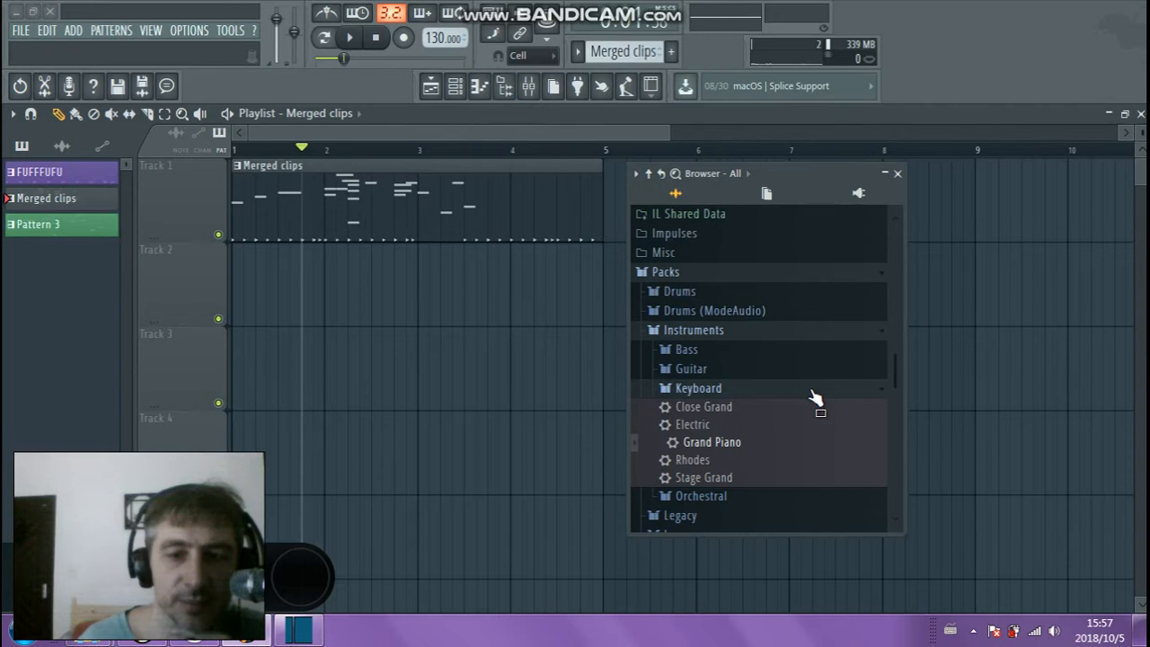
pyautogui.click(456, 88)
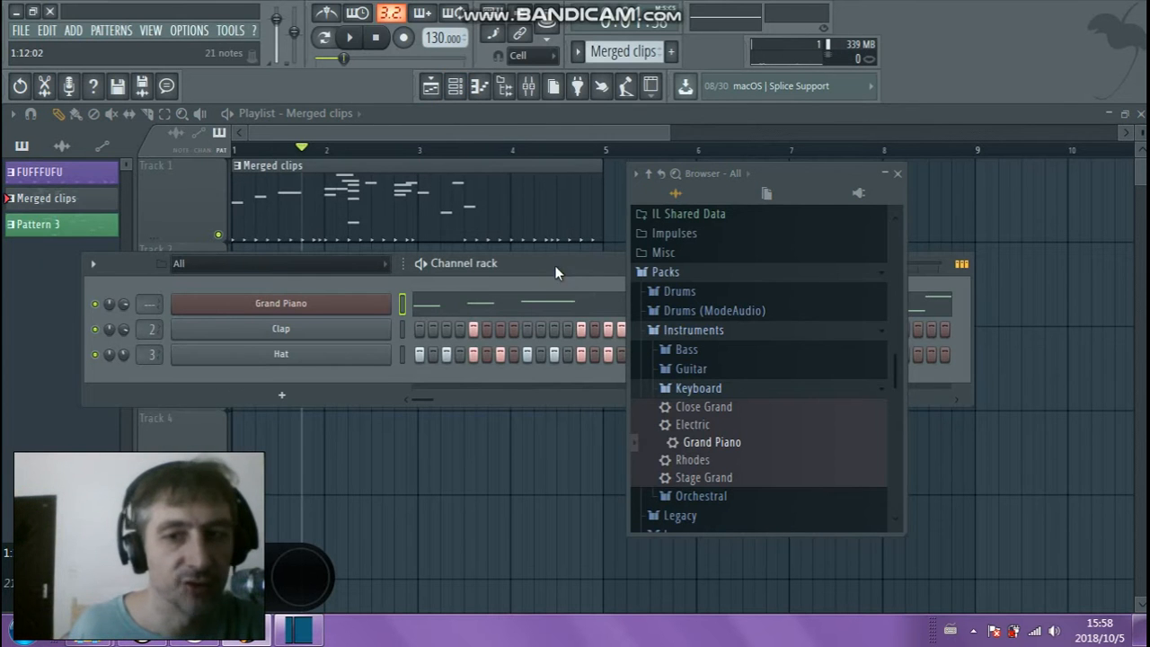
pyautogui.moveTo(565, 270); pyautogui.dragTo(533, 268)
pyautogui.press('F1')
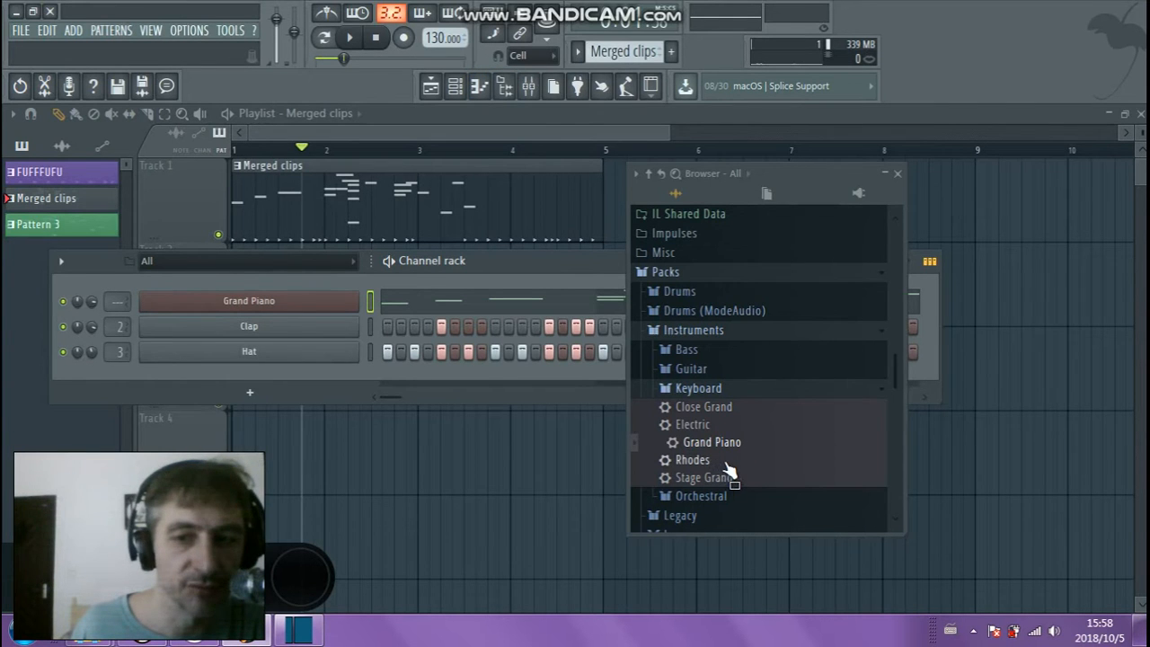
# Add the Classical Acoustic preset from the Guitar instruments pack as a new channel above Grand Piano, and close its plugin window
pyautogui.click(673, 395)
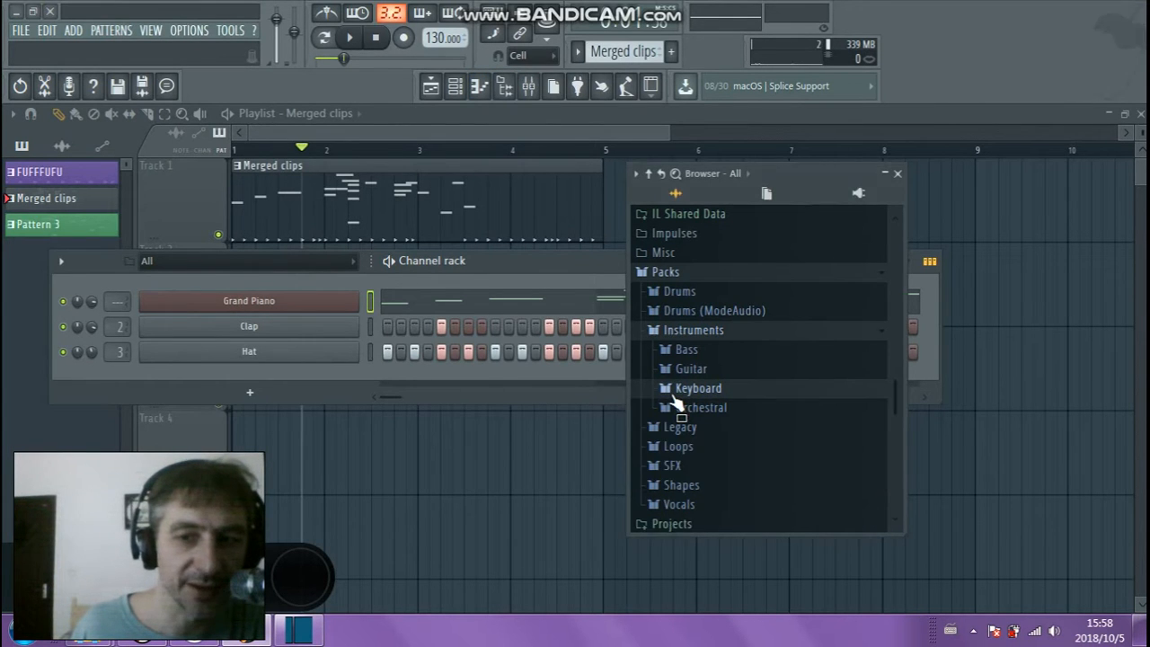
pyautogui.click(691, 368)
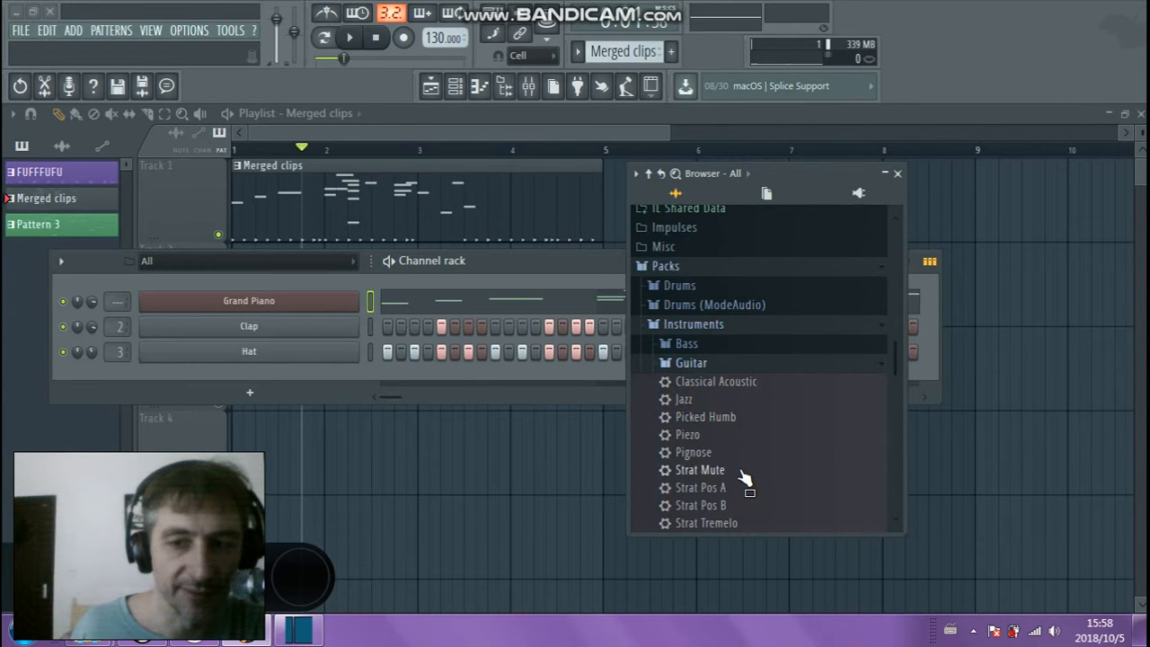
pyautogui.scroll(-5, 745, 477)
pyautogui.scroll(2, 747, 477)
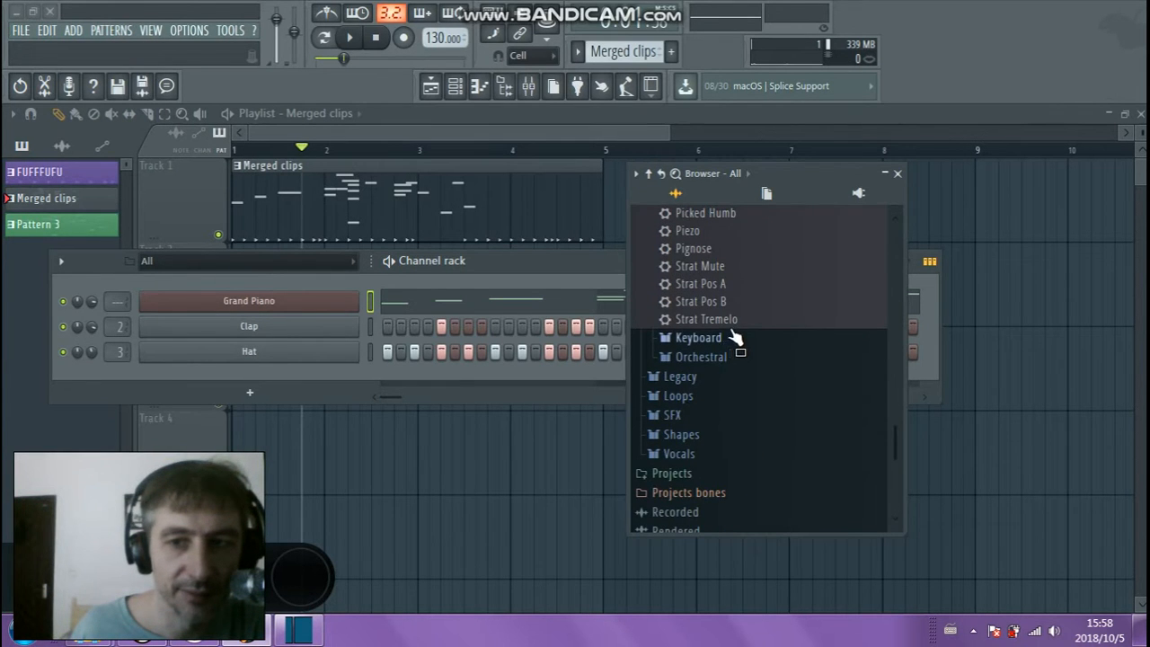
pyautogui.scroll(3, 741, 332)
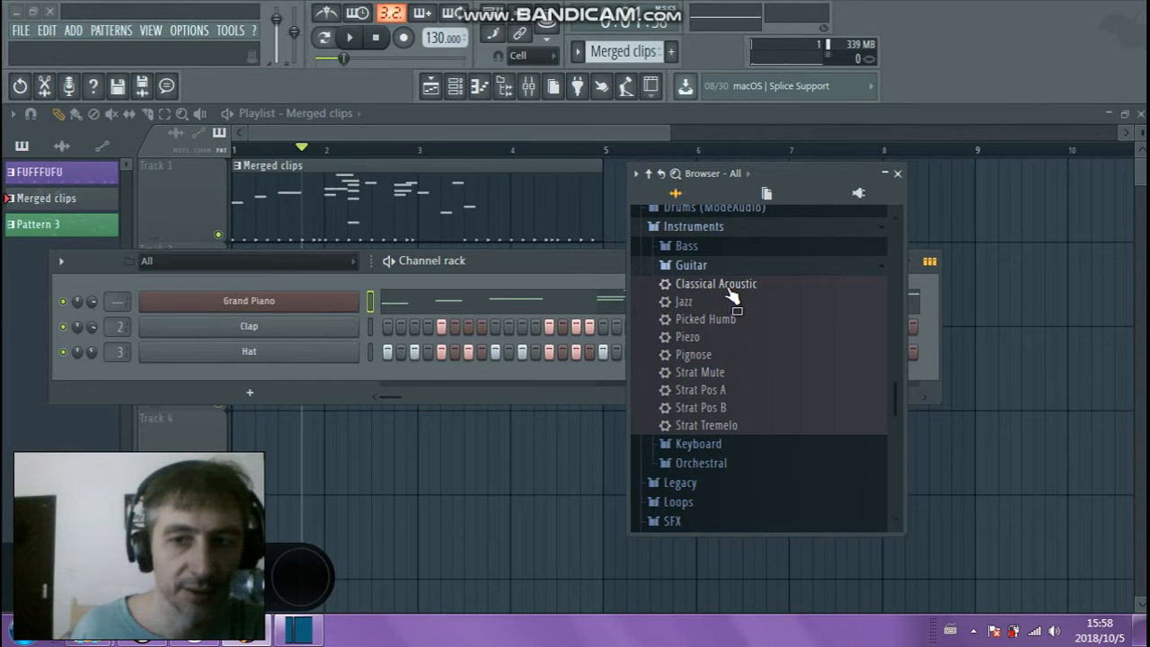
pyautogui.moveTo(726, 288); pyautogui.dragTo(305, 283)
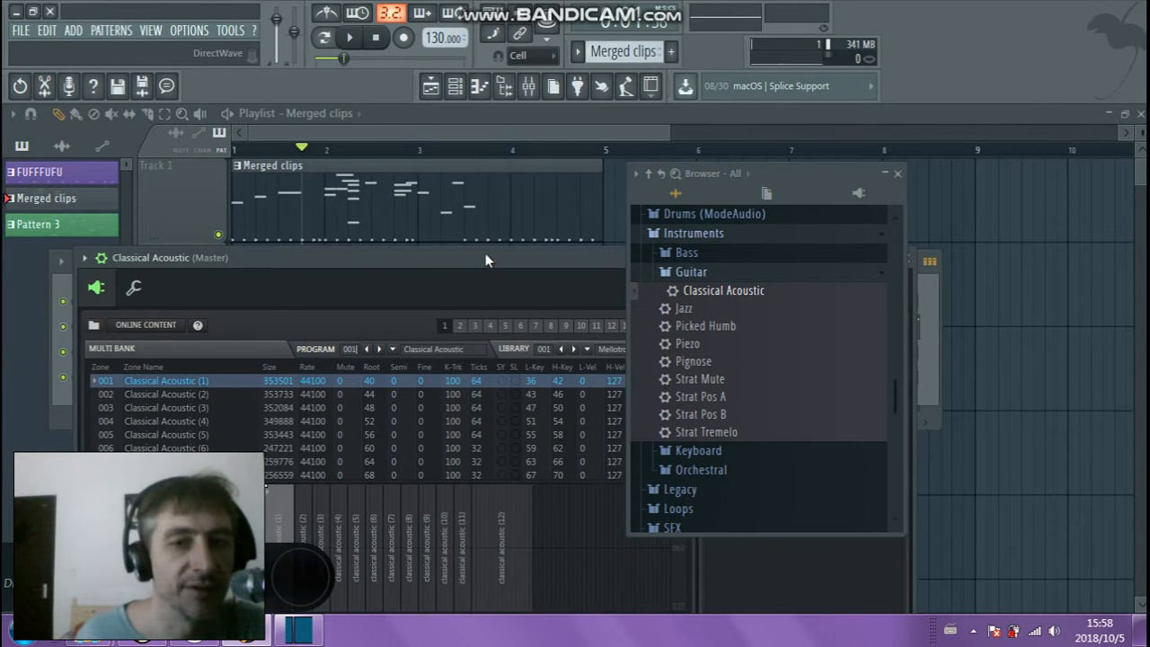
pyautogui.moveTo(503, 260); pyautogui.dragTo(334, 223)
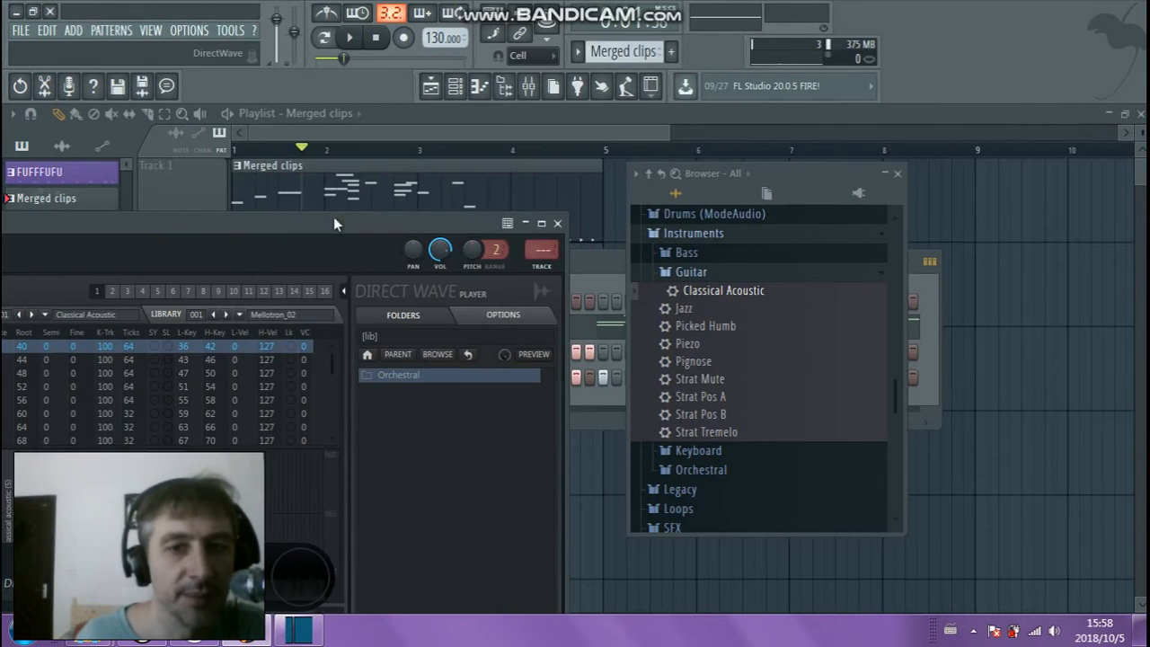
pyautogui.click(557, 224)
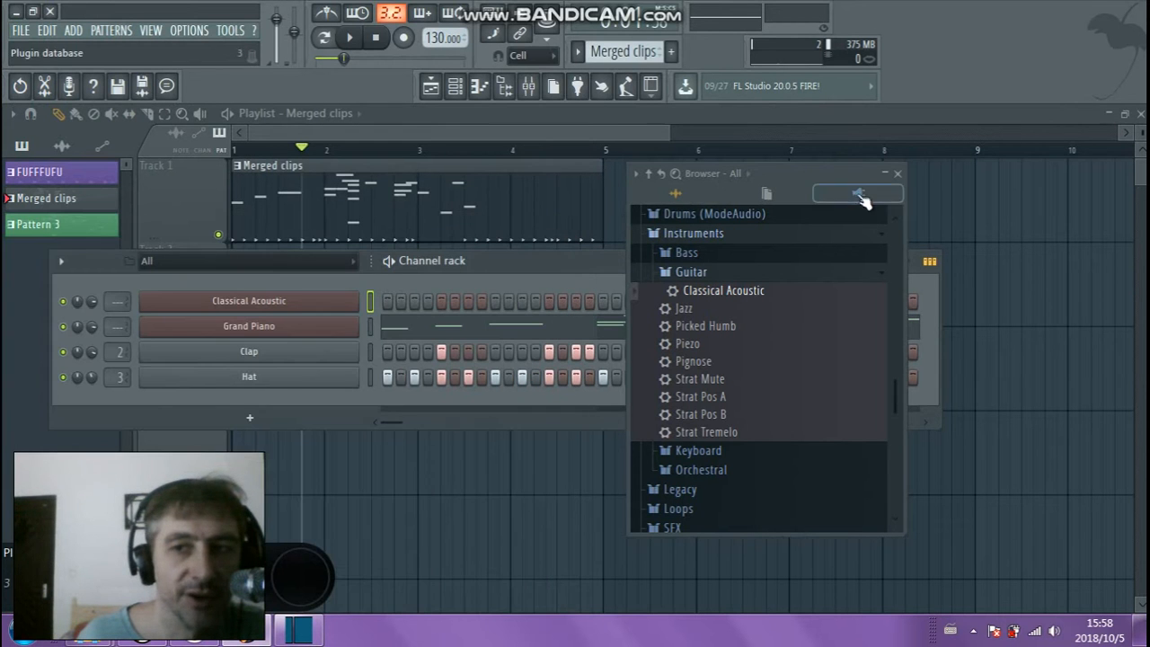
# Move the Browser and the Channel rack apart to uncover the step grid, and close the Browser
pyautogui.moveTo(810, 176); pyautogui.dragTo(1009, 159)
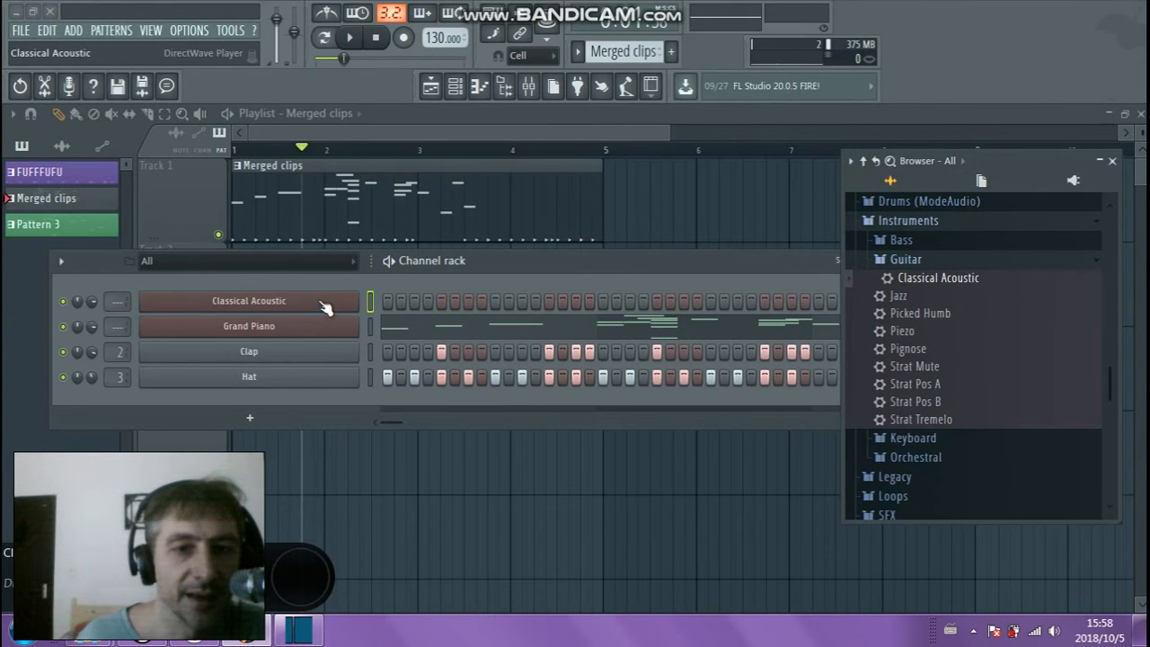
pyautogui.moveTo(582, 260); pyautogui.dragTo(526, 219)
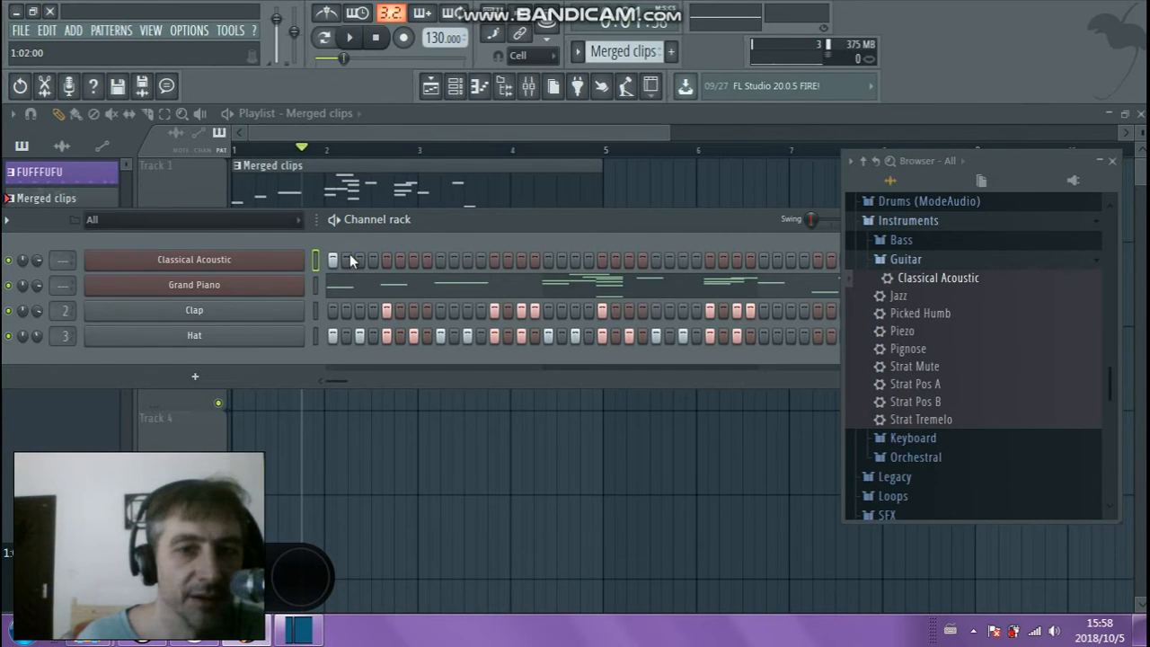
pyautogui.click(1112, 161)
# View the Classical Acoustic channel's DirectWave Player window twice, closing it each time
pyautogui.click(272, 262)
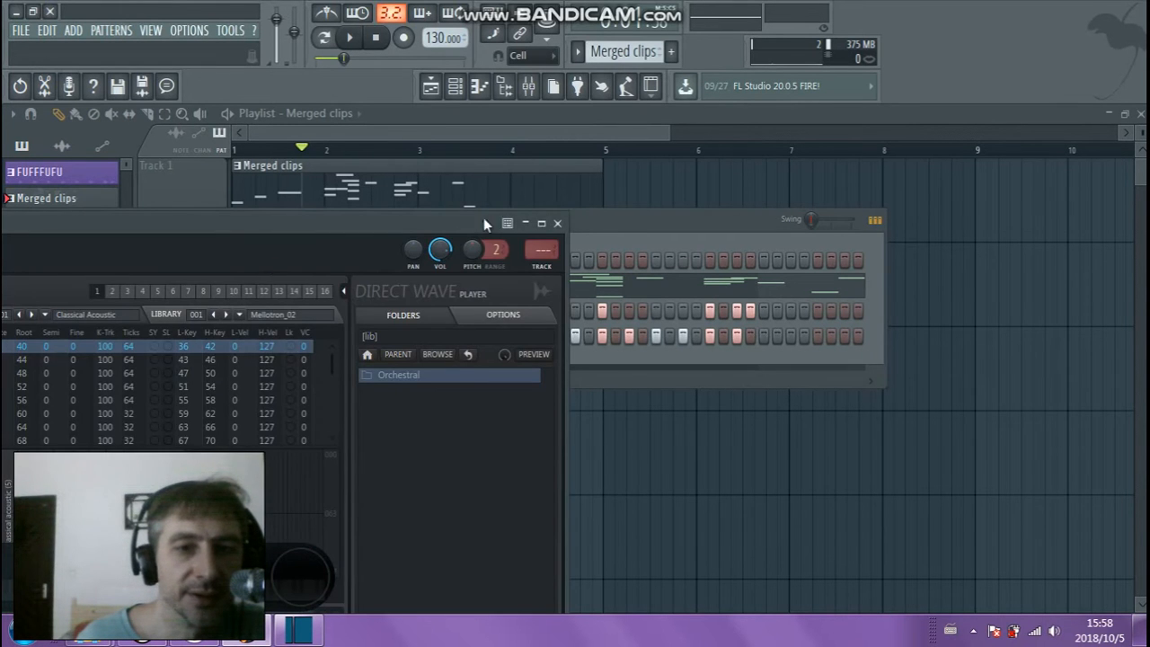
pyautogui.click(557, 223)
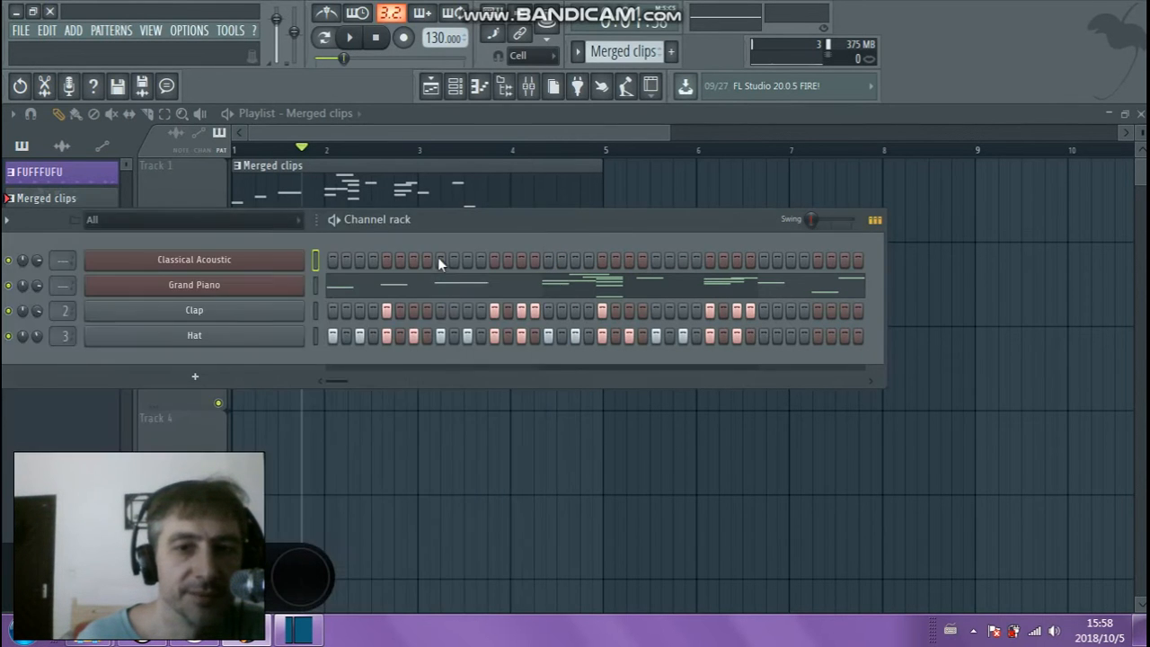
pyautogui.click(284, 266)
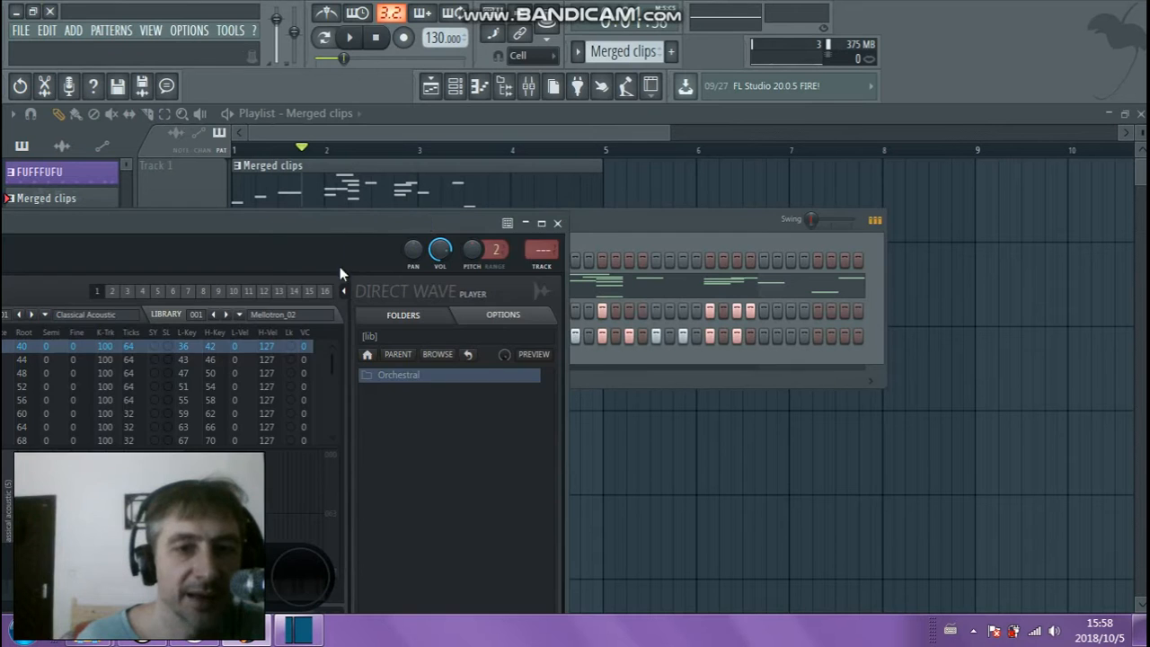
pyautogui.click(557, 223)
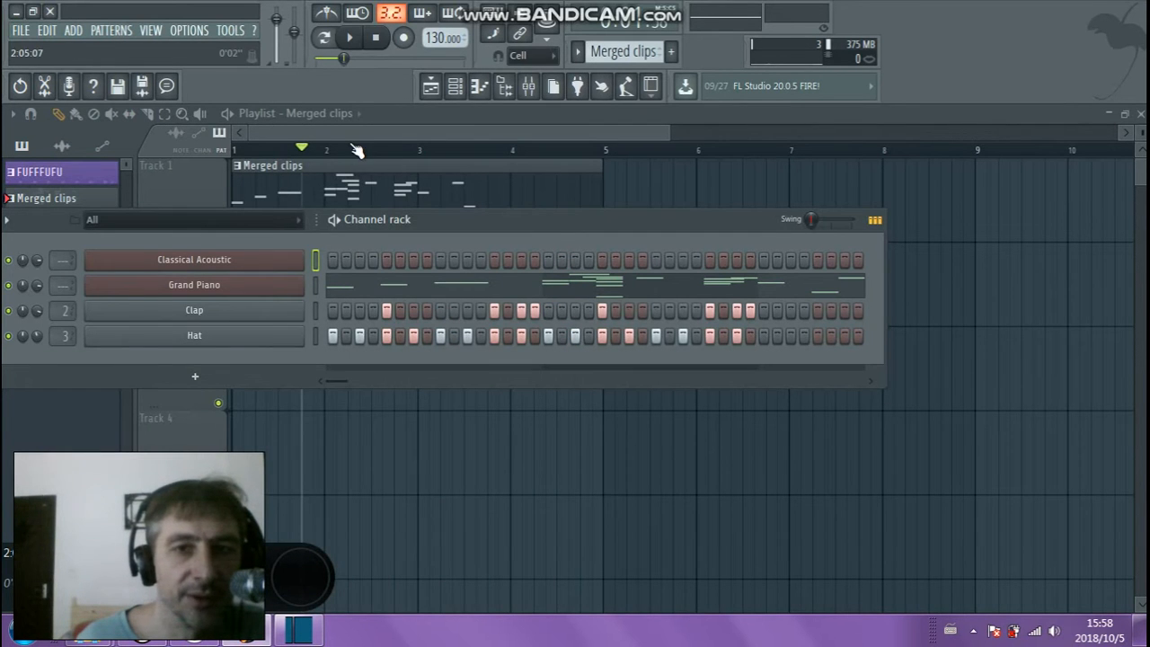
# View the Merged clips notes in the piano roll, switching the target channel from Classical Acoustic to Grand Piano and Clap
pyautogui.click(481, 85)
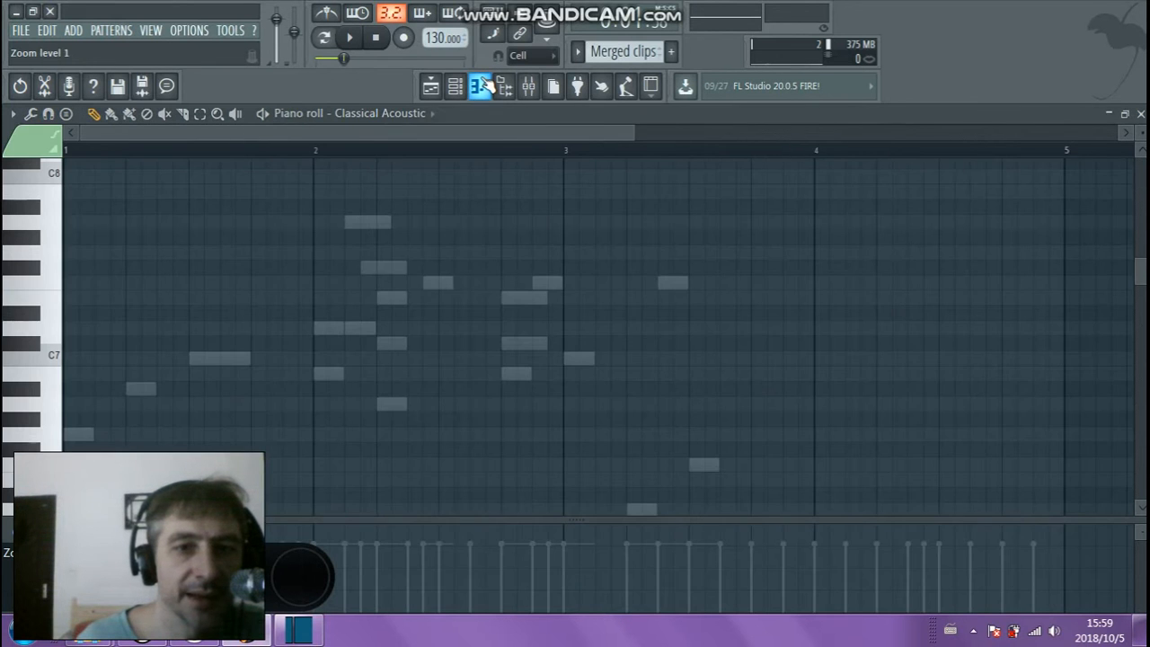
pyautogui.click(426, 115)
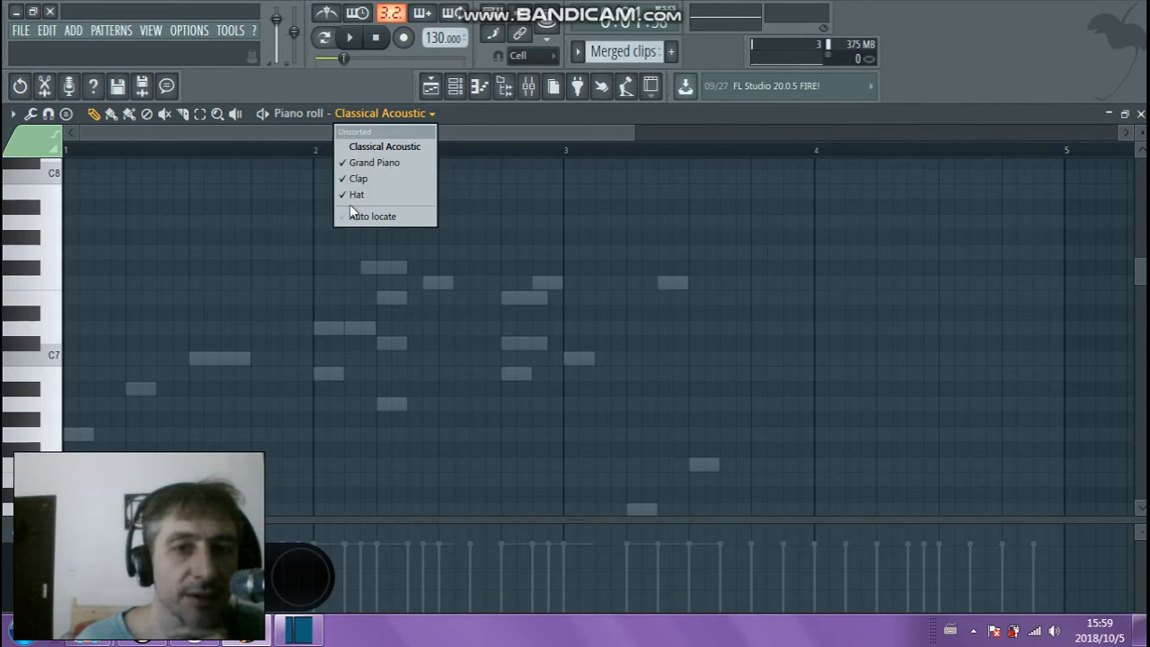
pyautogui.click(383, 163)
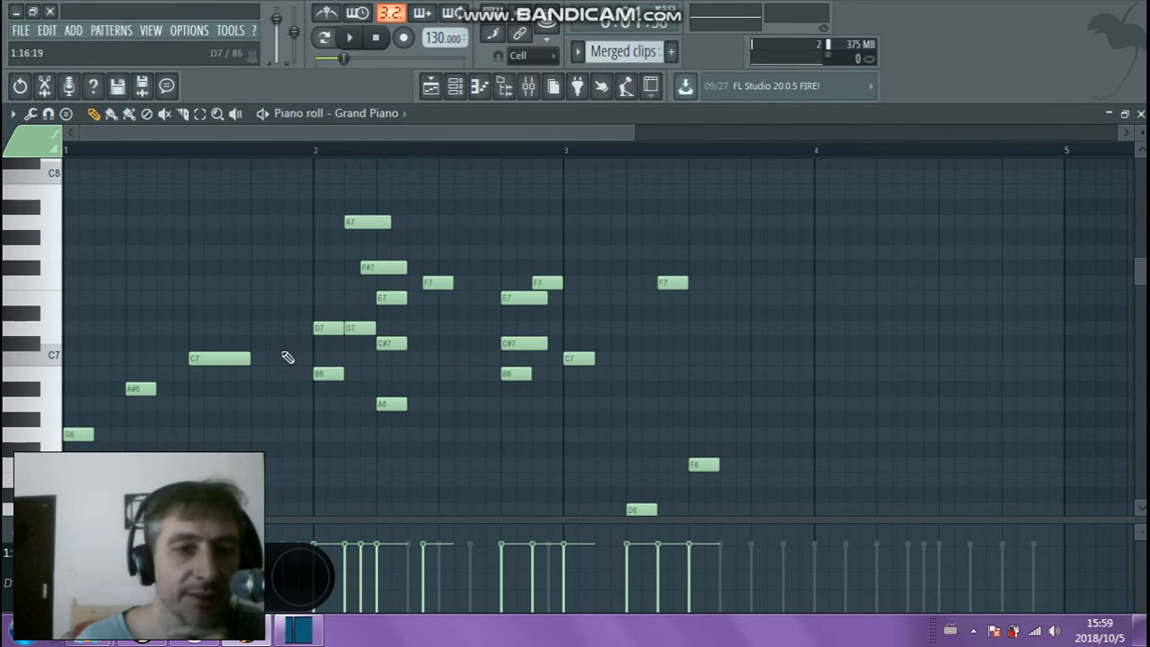
pyautogui.click(396, 116)
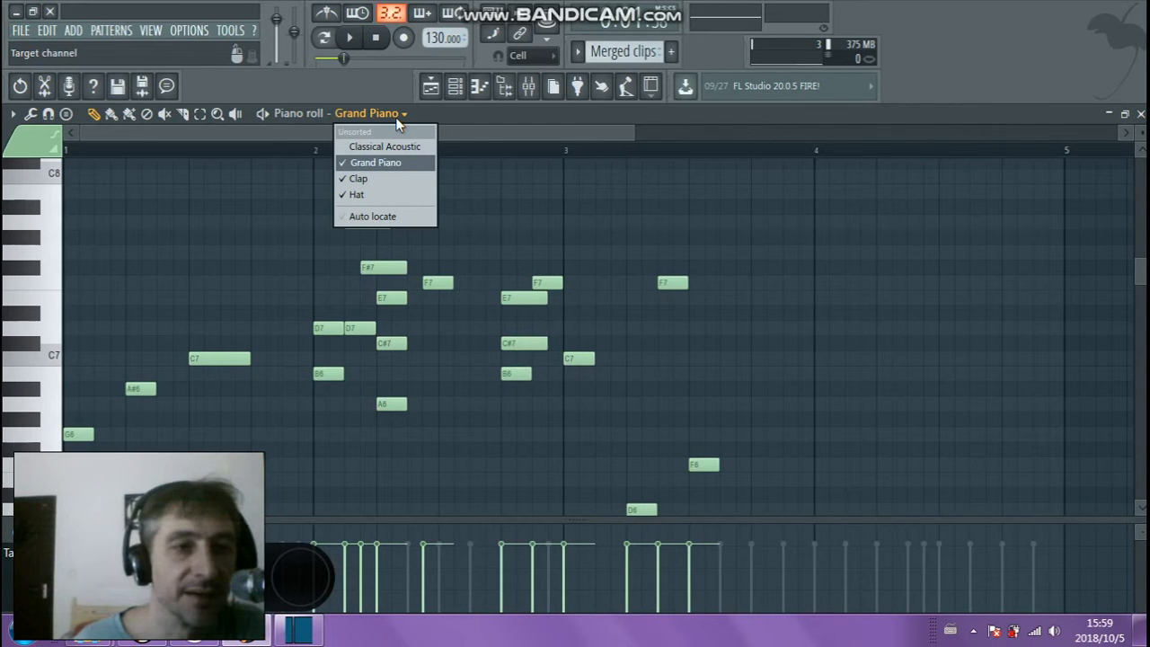
pyautogui.click(375, 179)
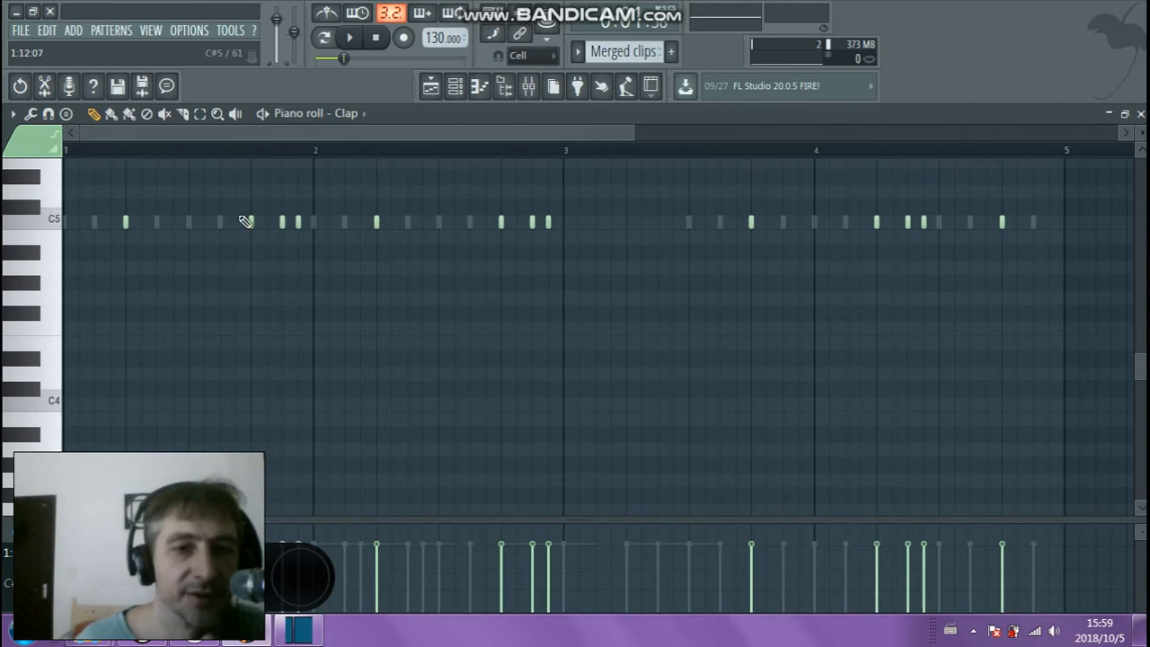
pyautogui.scroll(5, 386, 193)
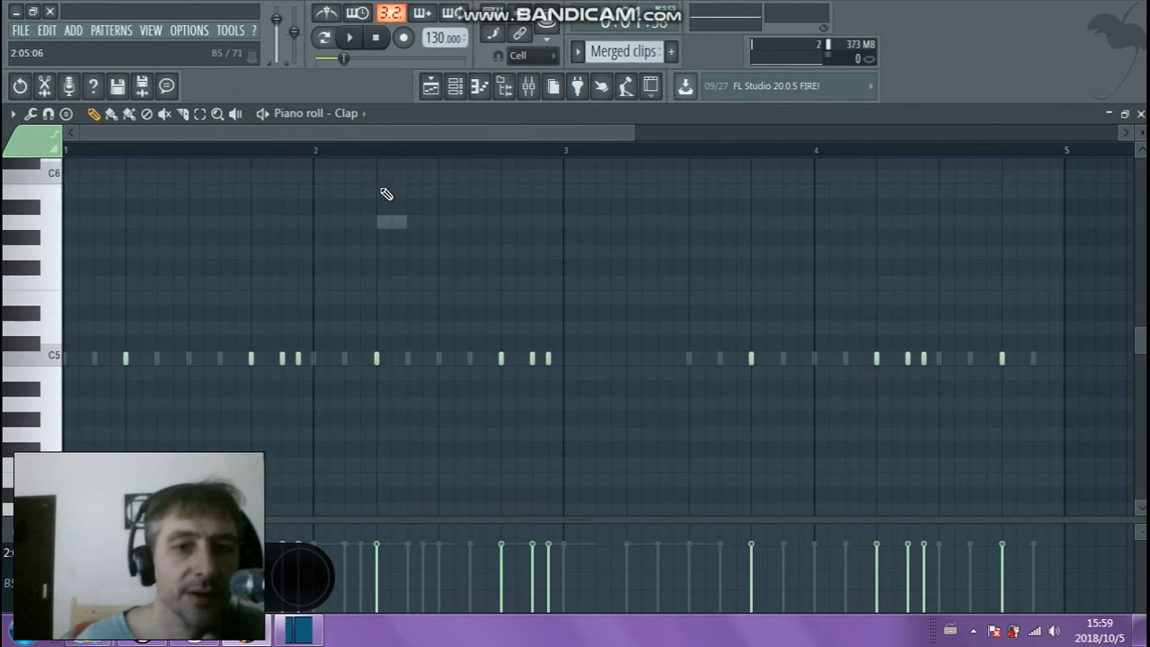
# Switch the piano roll back to Classical Acoustic and examine the other channels' ghost notes
pyautogui.click(364, 114)
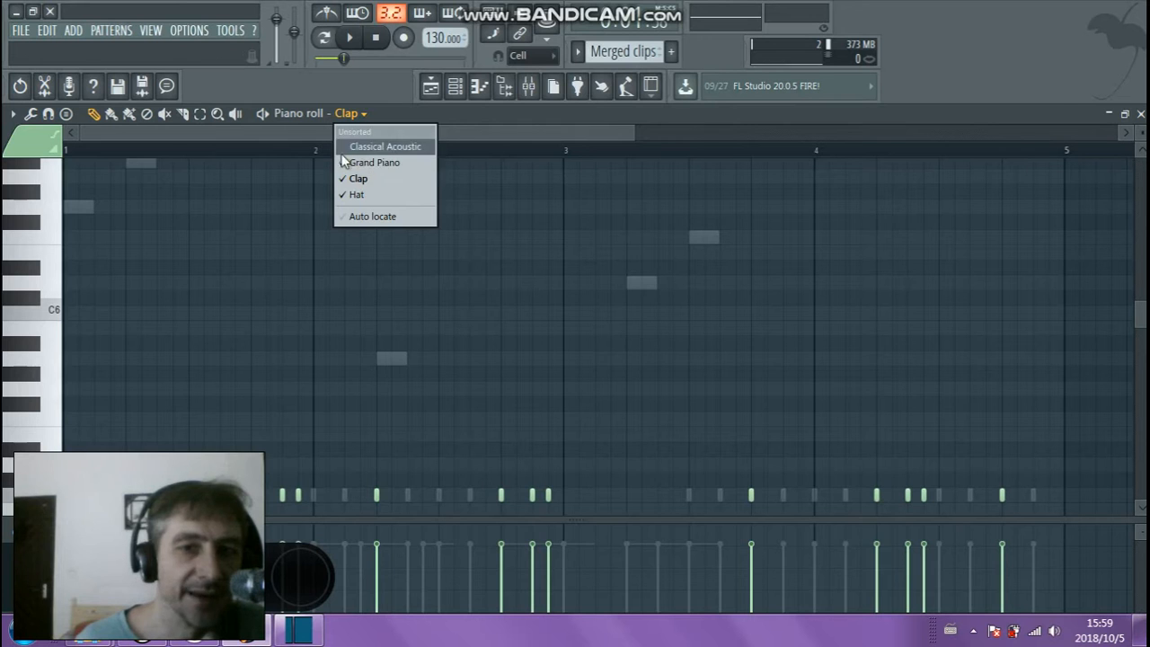
pyautogui.click(362, 149)
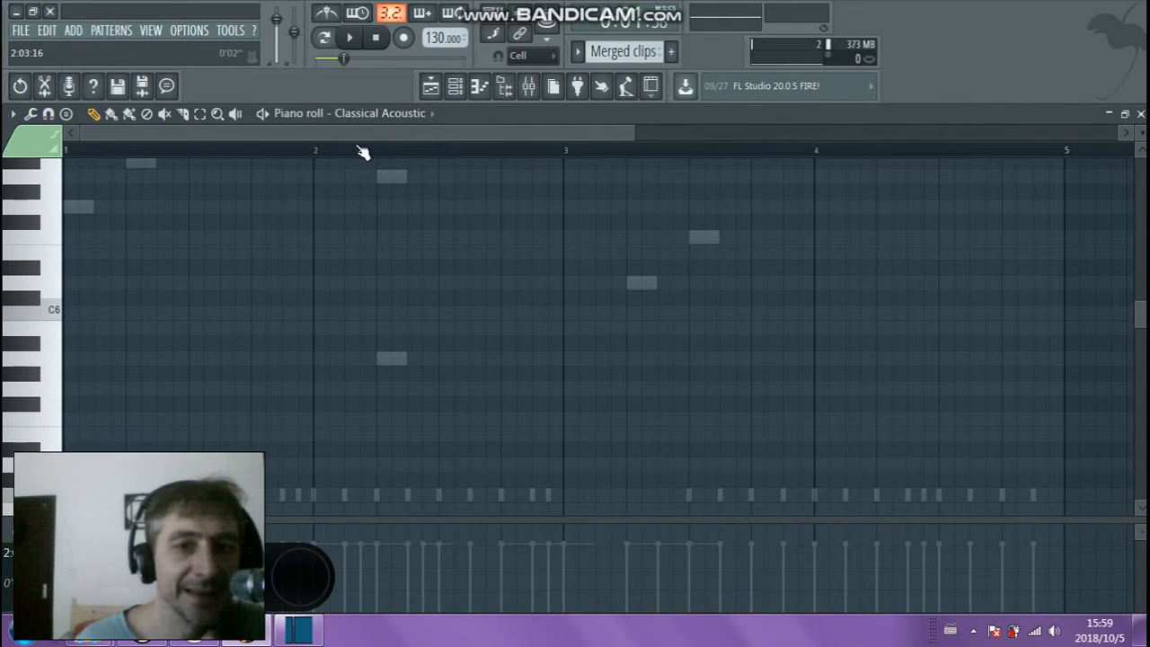
pyautogui.scroll(1, 406, 233)
pyautogui.scroll(8, 409, 216)
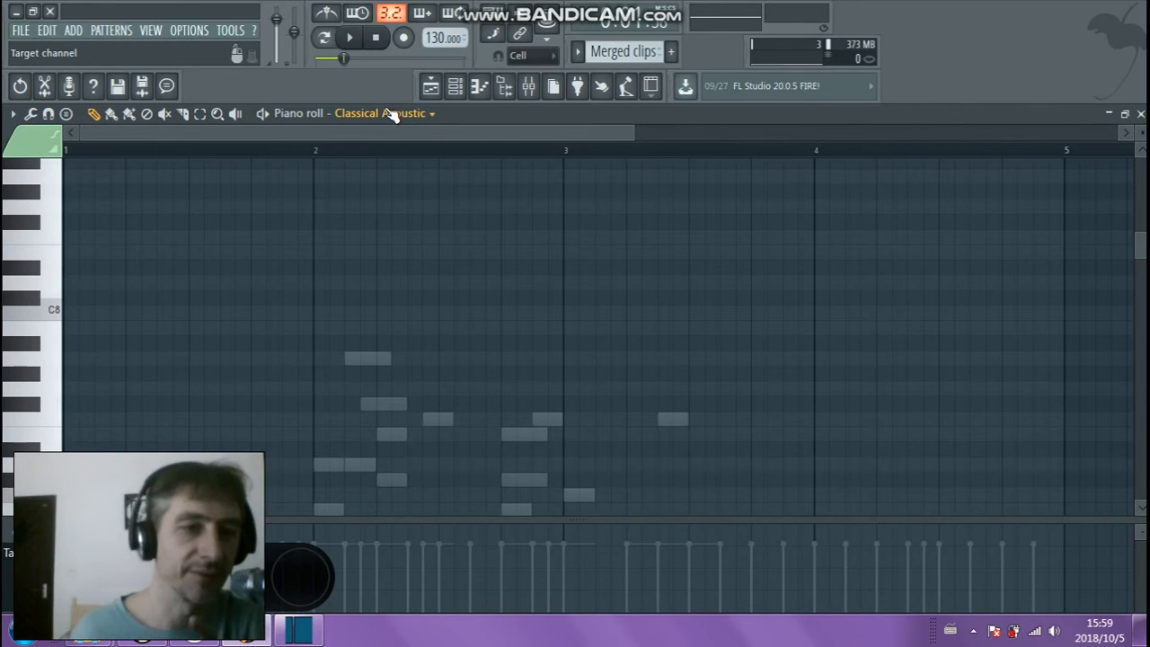
pyautogui.press('F1')
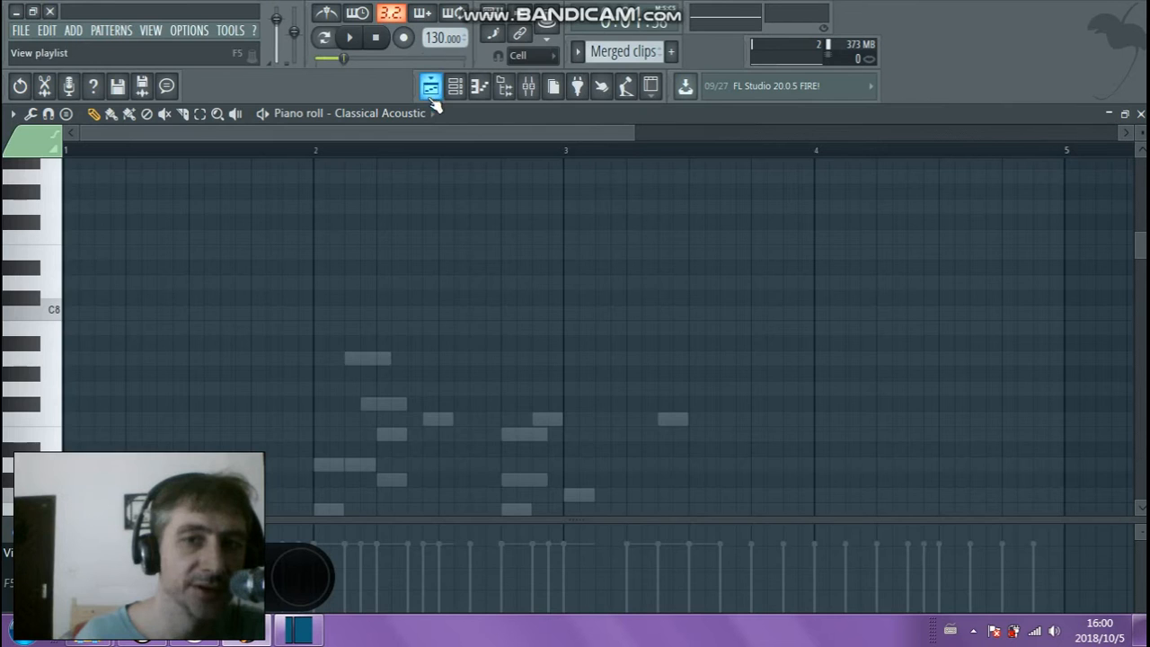
# Return to the playlist and alternate between the FUFFFUFU and Pattern 3 patterns, finishing with Merged clips selected
pyautogui.click(431, 86)
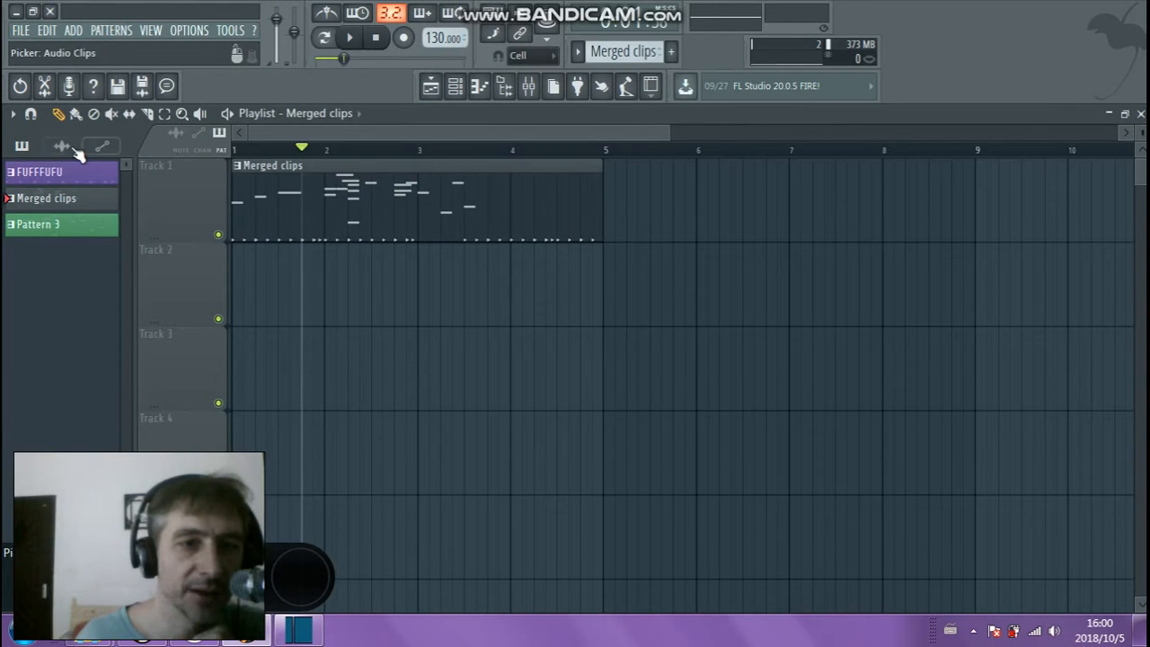
pyautogui.click(77, 178)
pyautogui.click(71, 226)
pyautogui.click(75, 179)
pyautogui.click(74, 224)
pyautogui.click(76, 179)
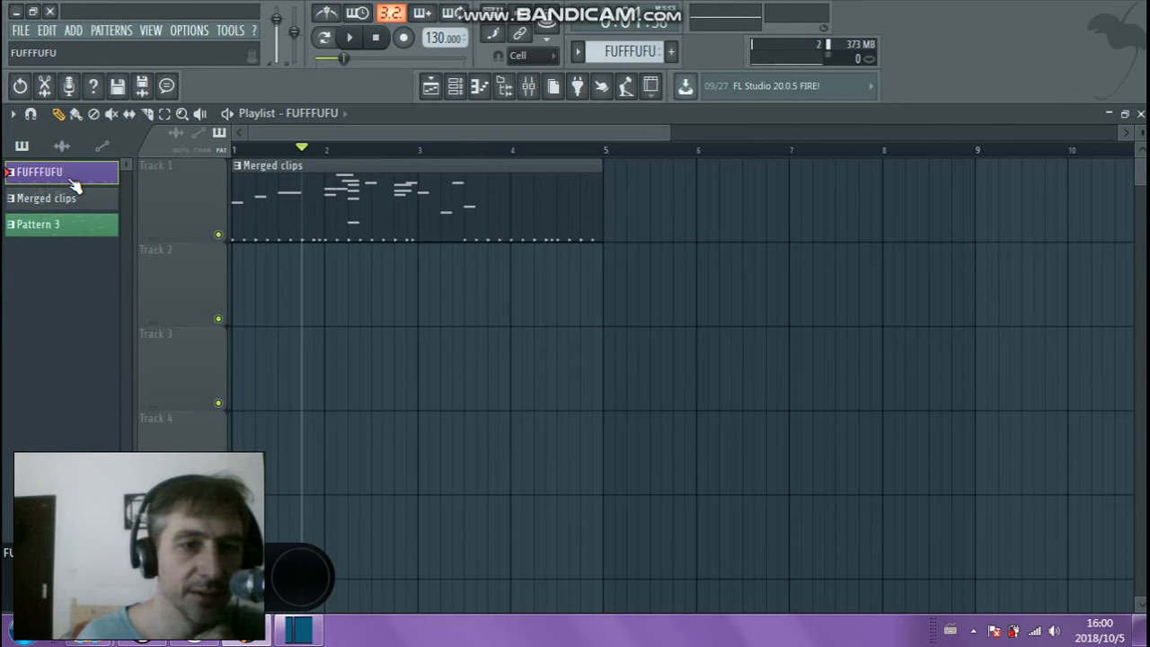
pyautogui.click(76, 199)
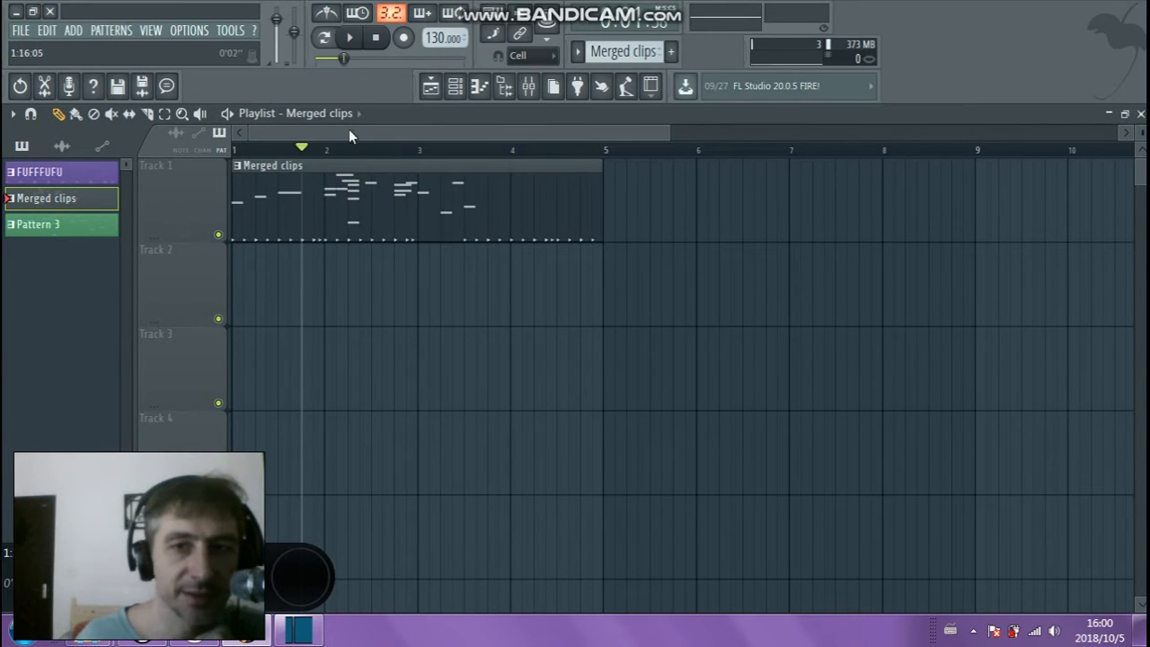
# Examine the list of channels, plugins and patterns available to add, and close it without adding anything
pyautogui.click(76, 30)
pyautogui.click(76, 31)
pyautogui.click(76, 31)
pyautogui.click(76, 31)
pyautogui.click(75, 30)
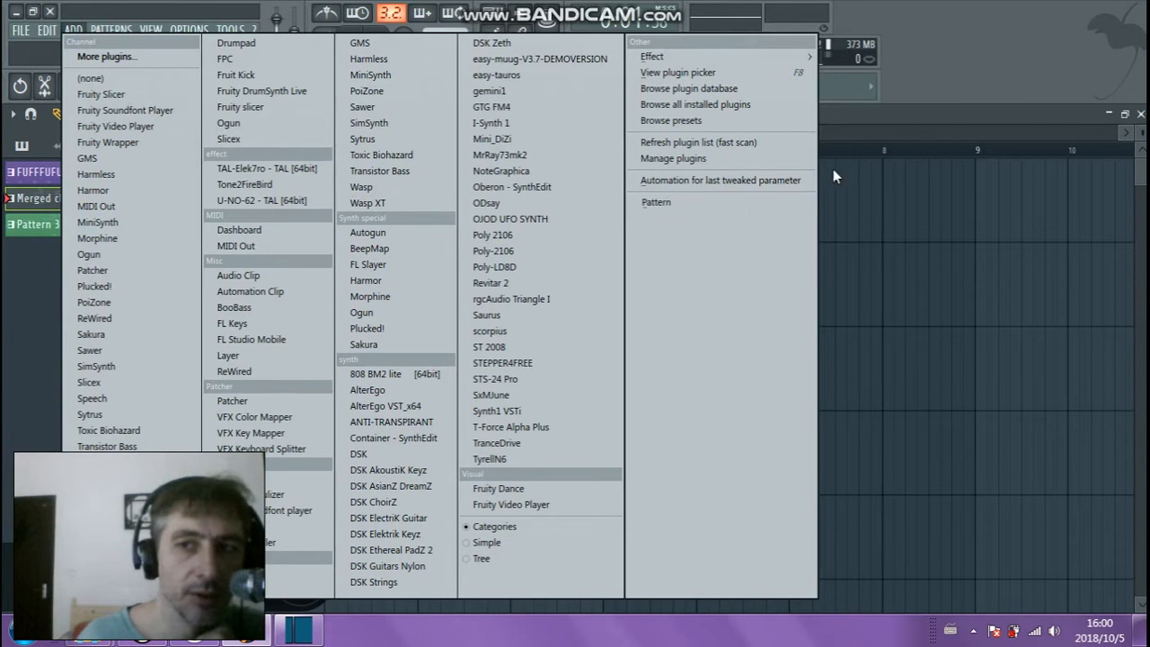
pyautogui.click(943, 58)
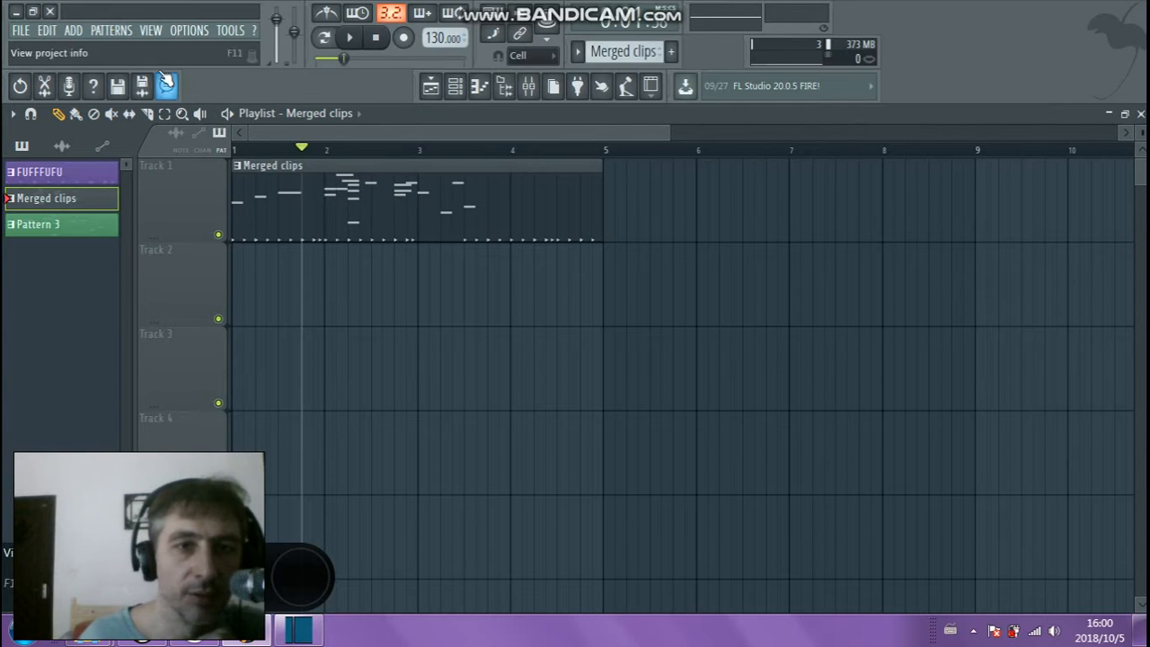
pyautogui.press('F1')
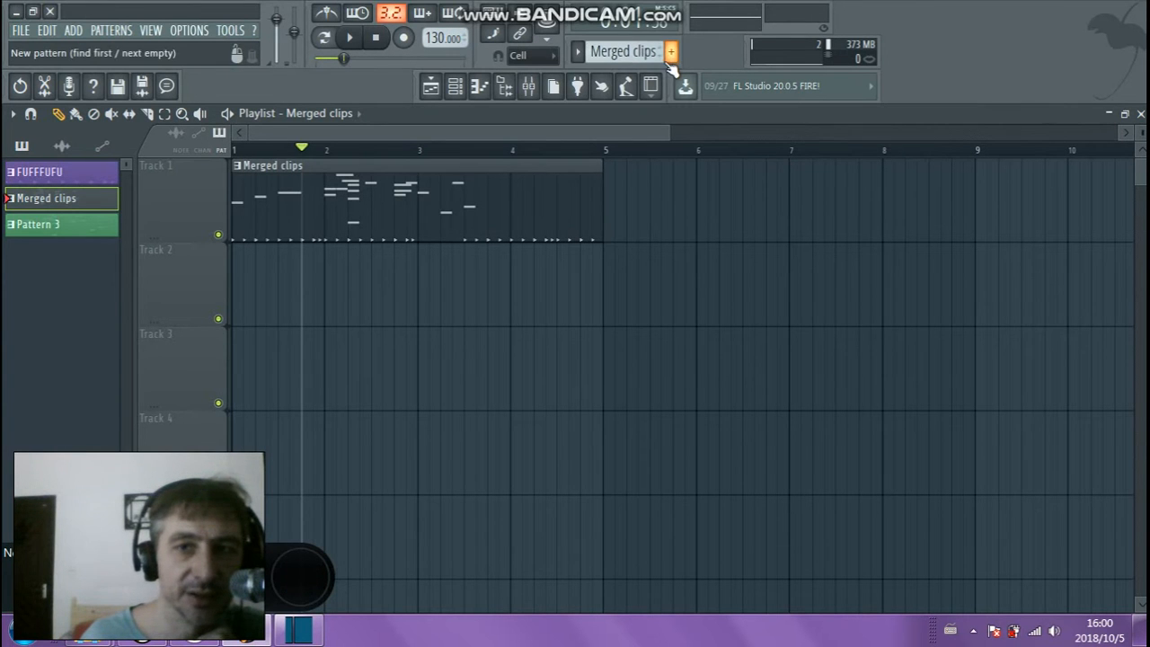
# Create a new pattern and name it POP
pyautogui.press('F1')
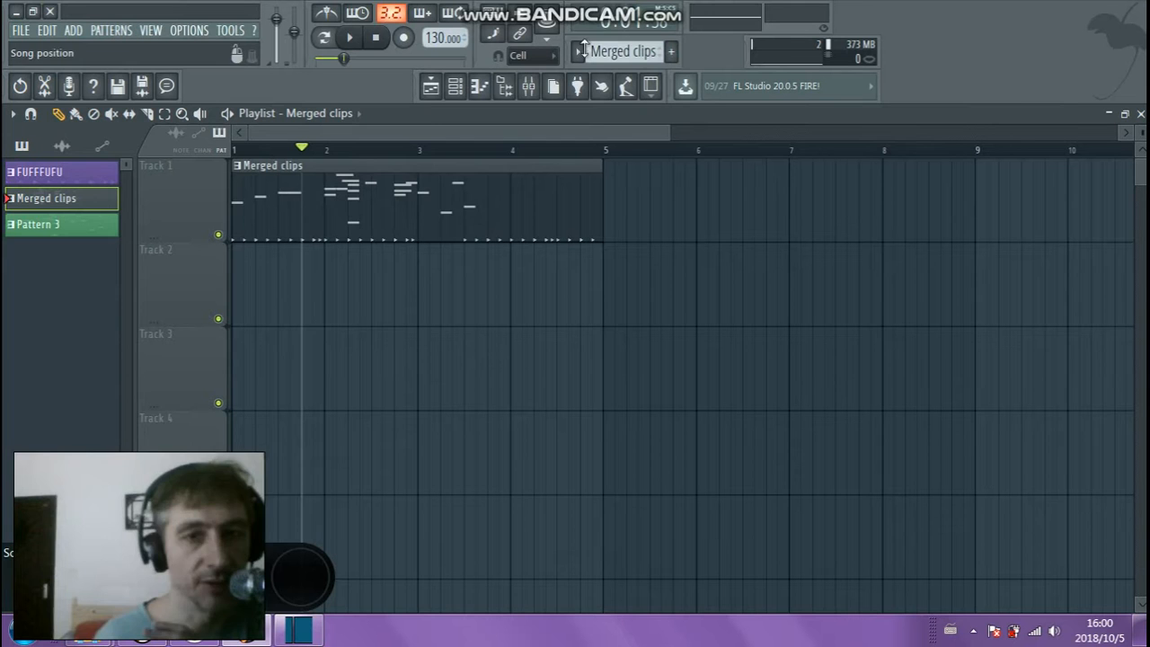
pyautogui.press('F1')
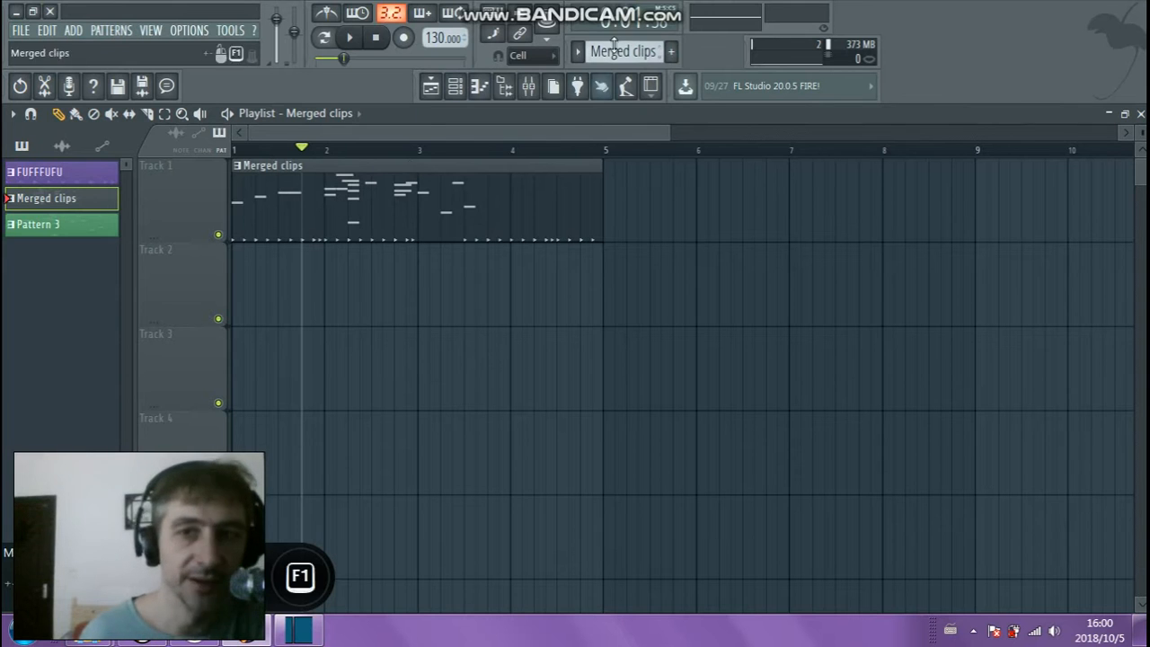
pyautogui.click(672, 54)
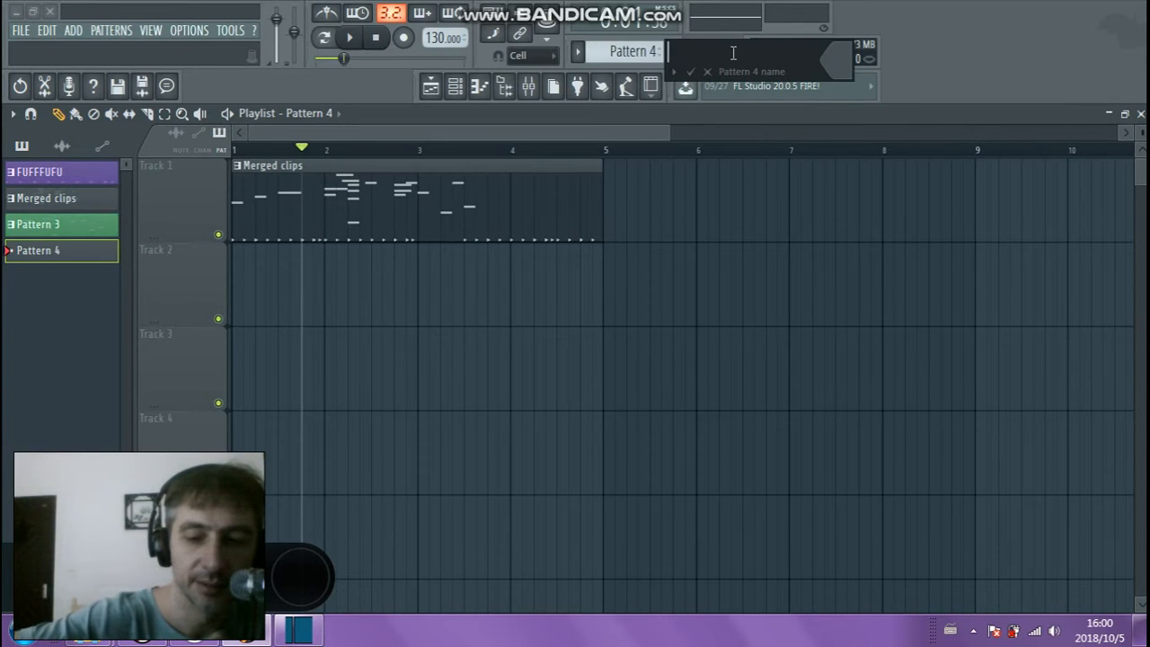
pyautogui.write('POP')
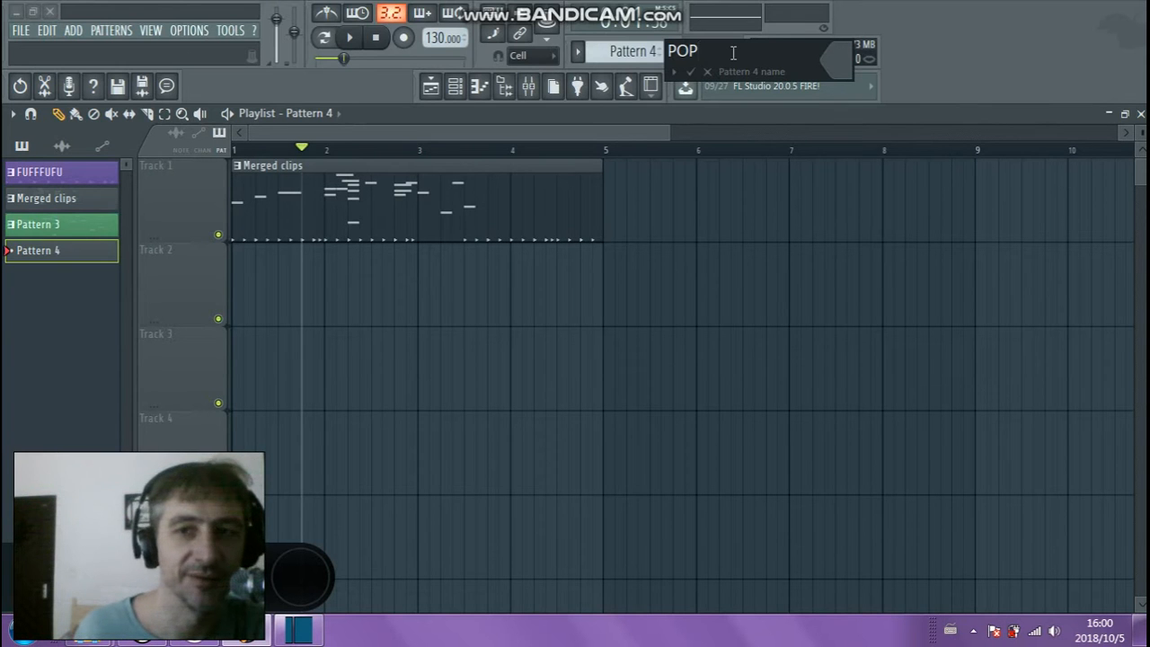
pyautogui.click(838, 66)
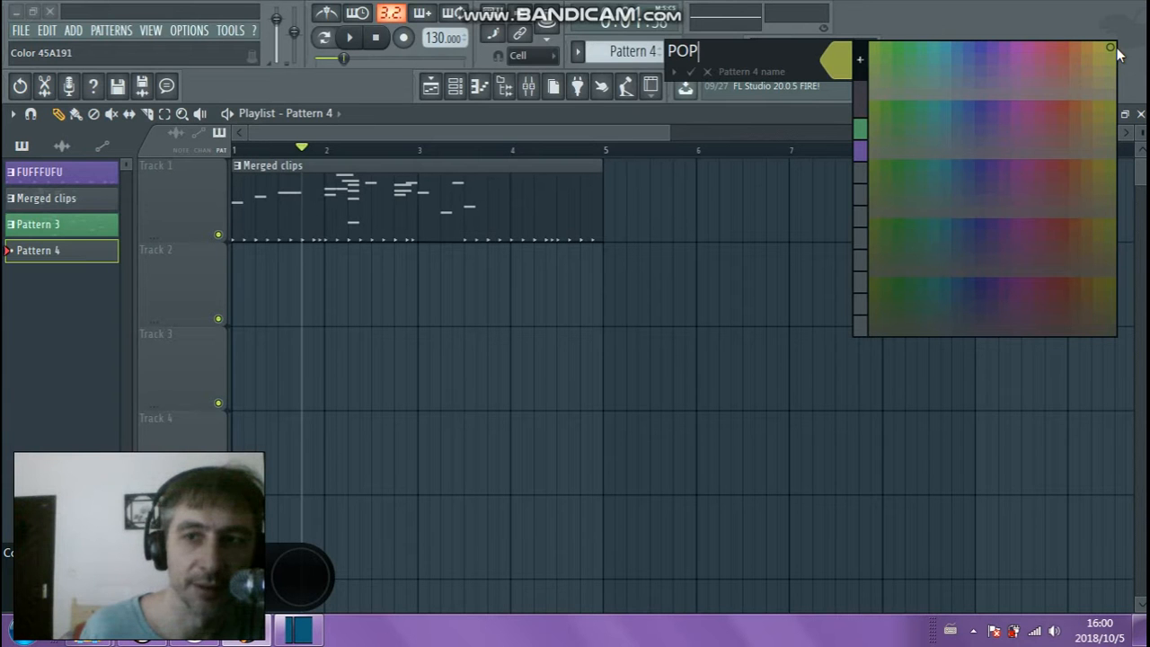
pyautogui.click(696, 73)
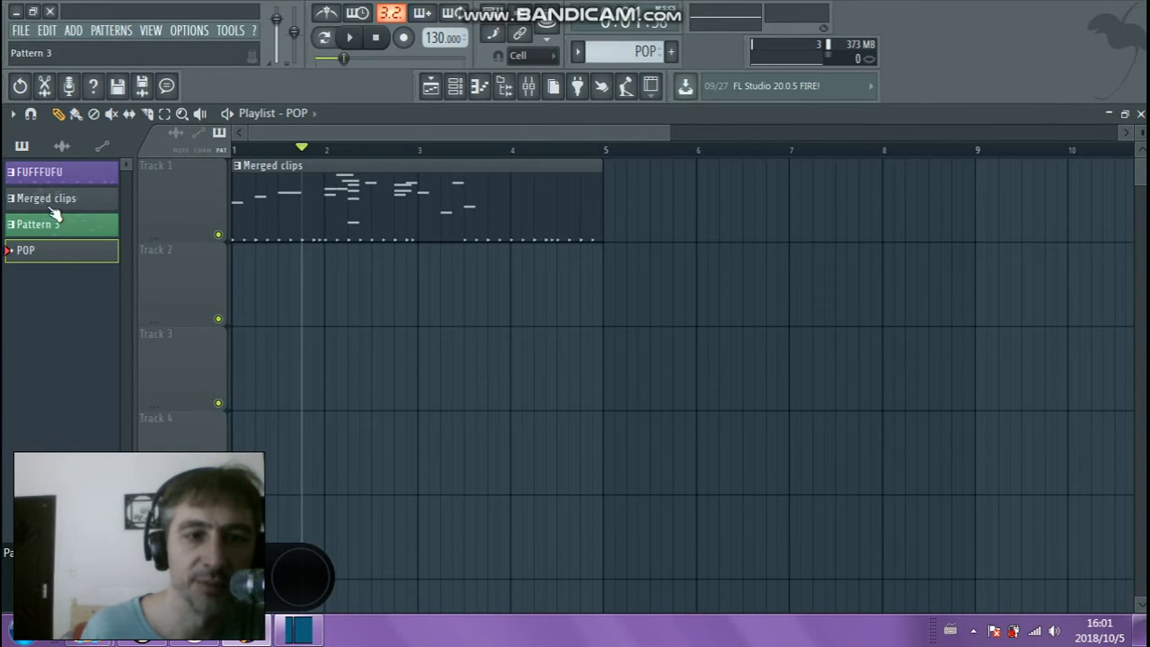
# Place a clip of the POP pattern at bar 1 on Track 2 of the playlist
pyautogui.moveTo(49, 263); pyautogui.dragTo(18, 288)
pyautogui.rightClick(41, 253)
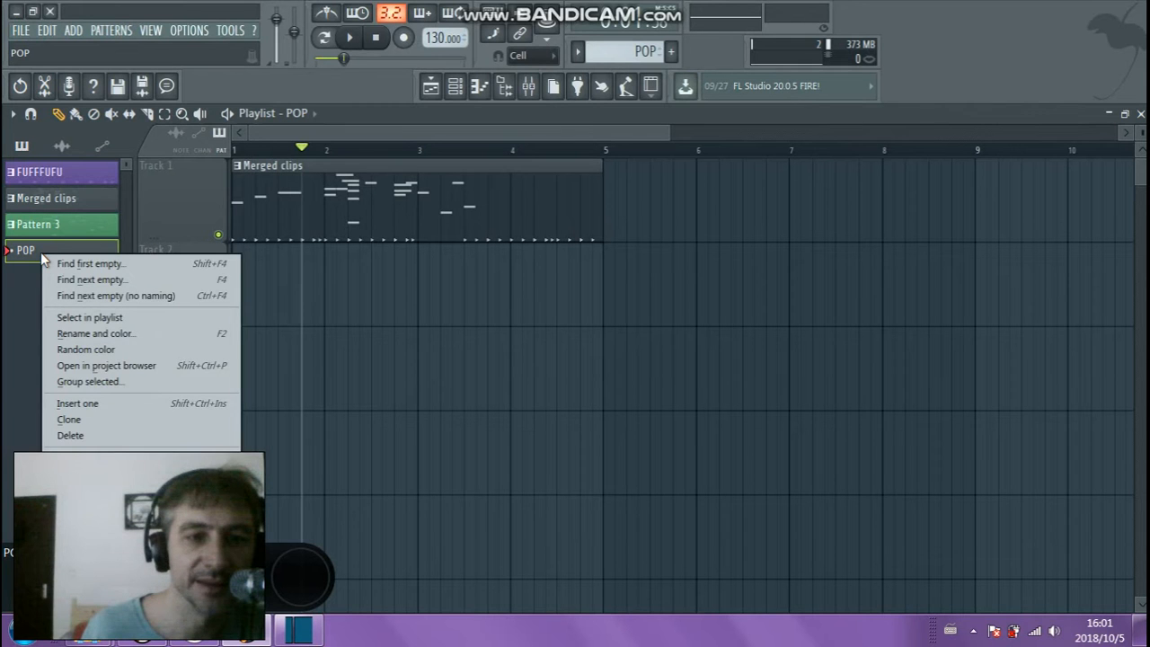
pyautogui.click(27, 255)
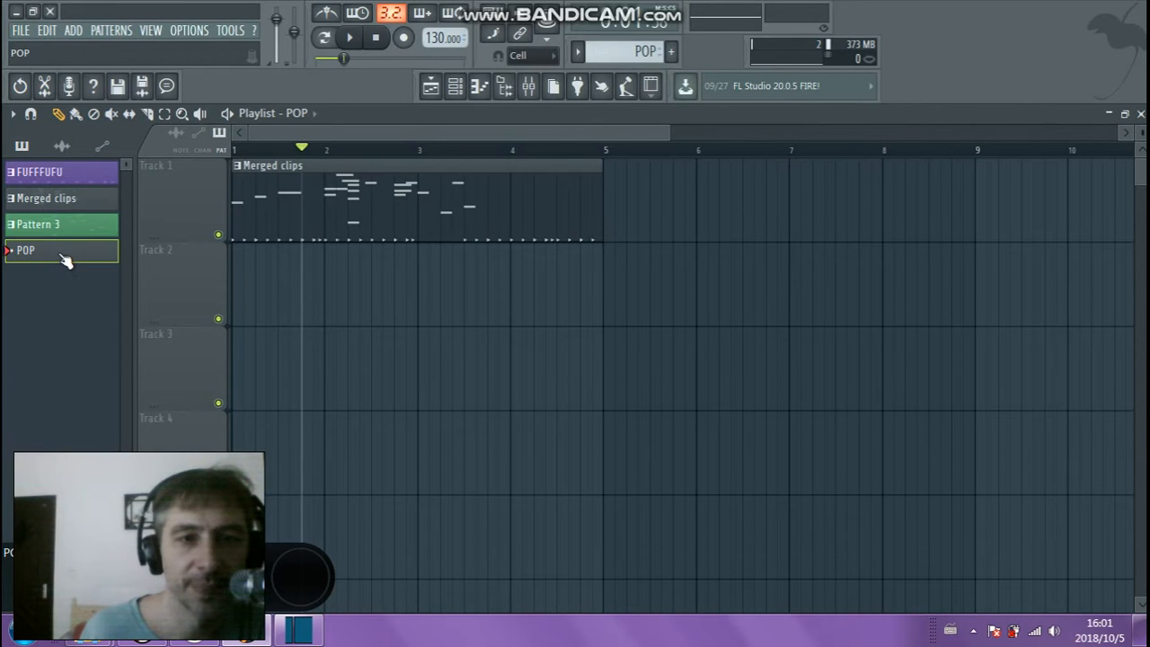
pyautogui.moveTo(500, 290); pyautogui.dragTo(244, 301)
pyautogui.moveTo(254, 261)
pyautogui.mouseDown()
pyautogui.moveTo(424, 269)
pyautogui.moveTo(250, 276)
pyautogui.moveTo(373, 285)
pyautogui.moveTo(389, 429)
pyautogui.moveTo(275, 336)
pyautogui.moveTo(246, 282)
pyautogui.mouseUp()
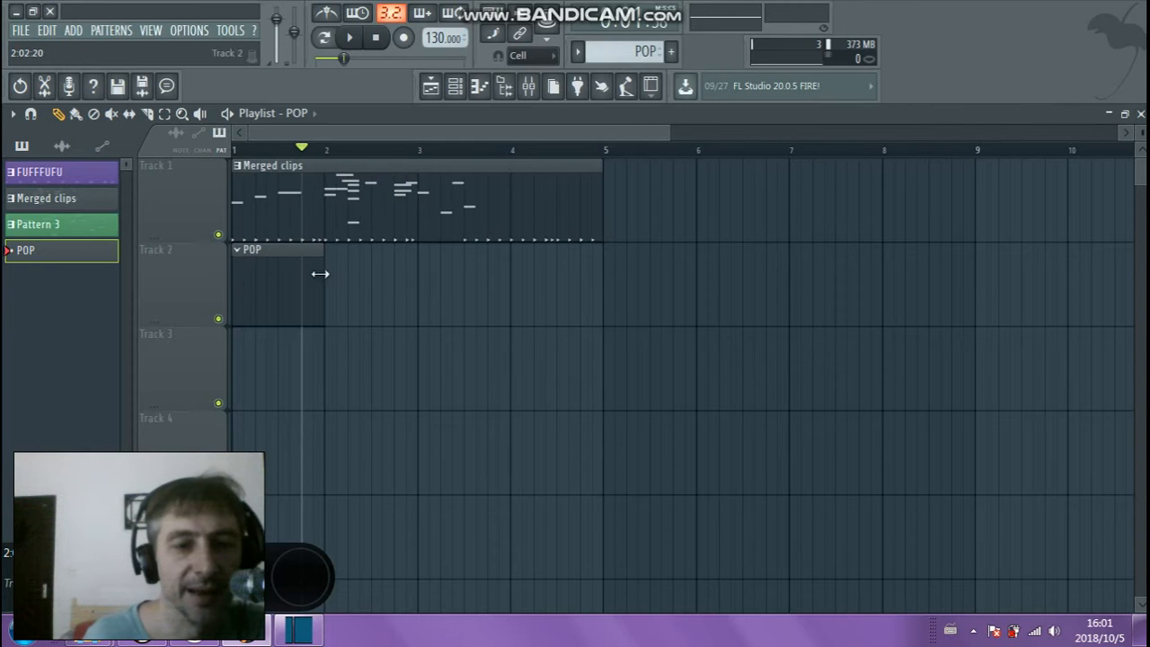
# Change the color of the POP clip on Track 2 to yellow
pyautogui.click(239, 253)
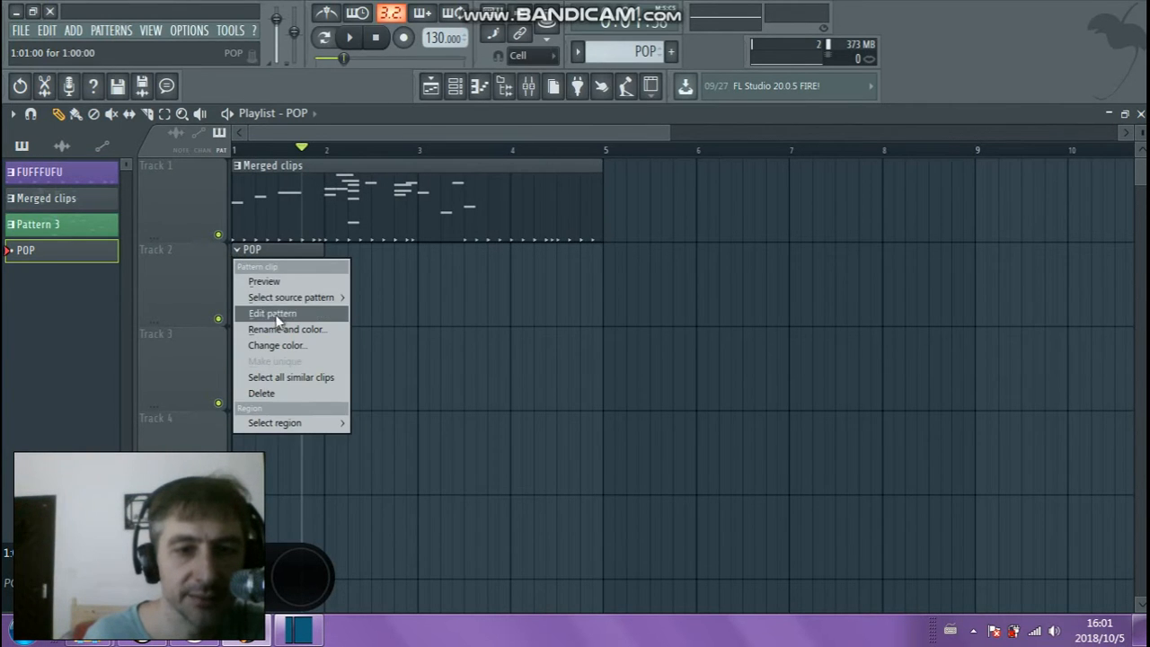
pyautogui.click(321, 347)
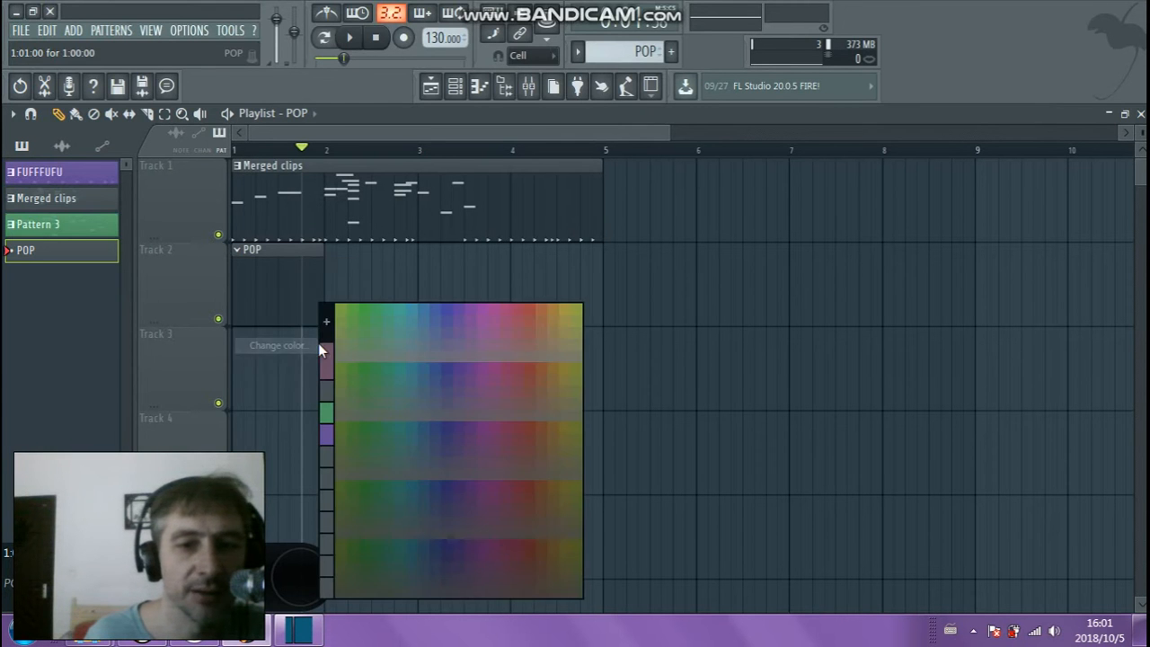
pyautogui.click(567, 312)
pyautogui.moveTo(239, 272); pyautogui.dragTo(197, 289)
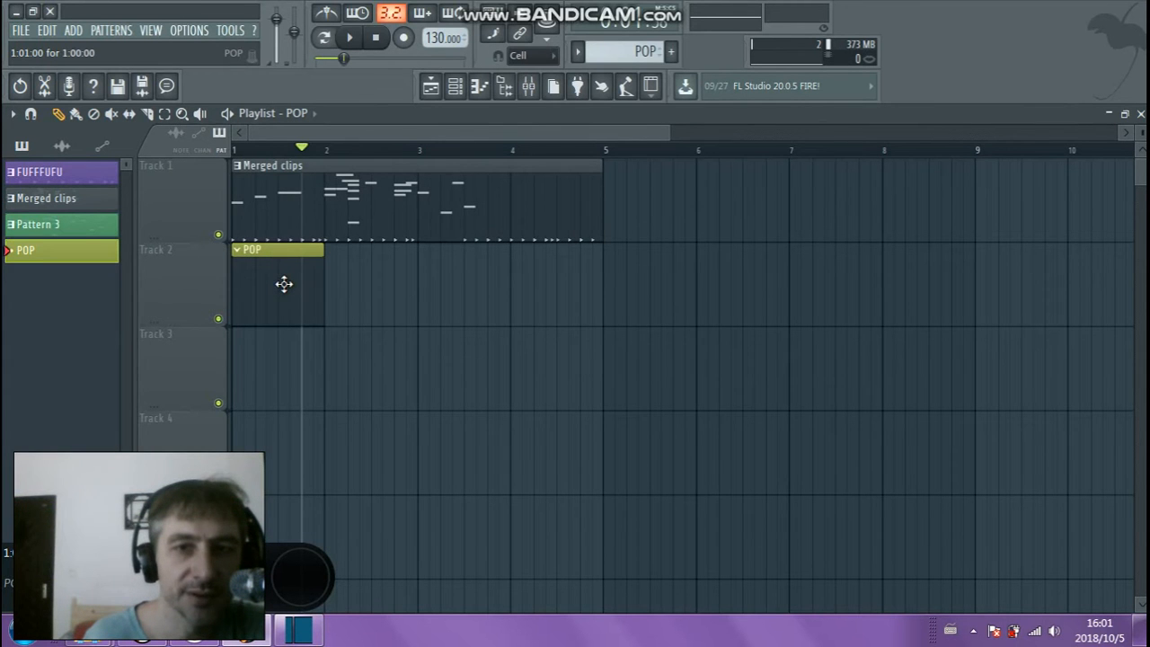
# Open the POP pattern in the piano roll with Classical Acoustic as the target channel, checking the available channels in the channel rack
pyautogui.click(488, 91)
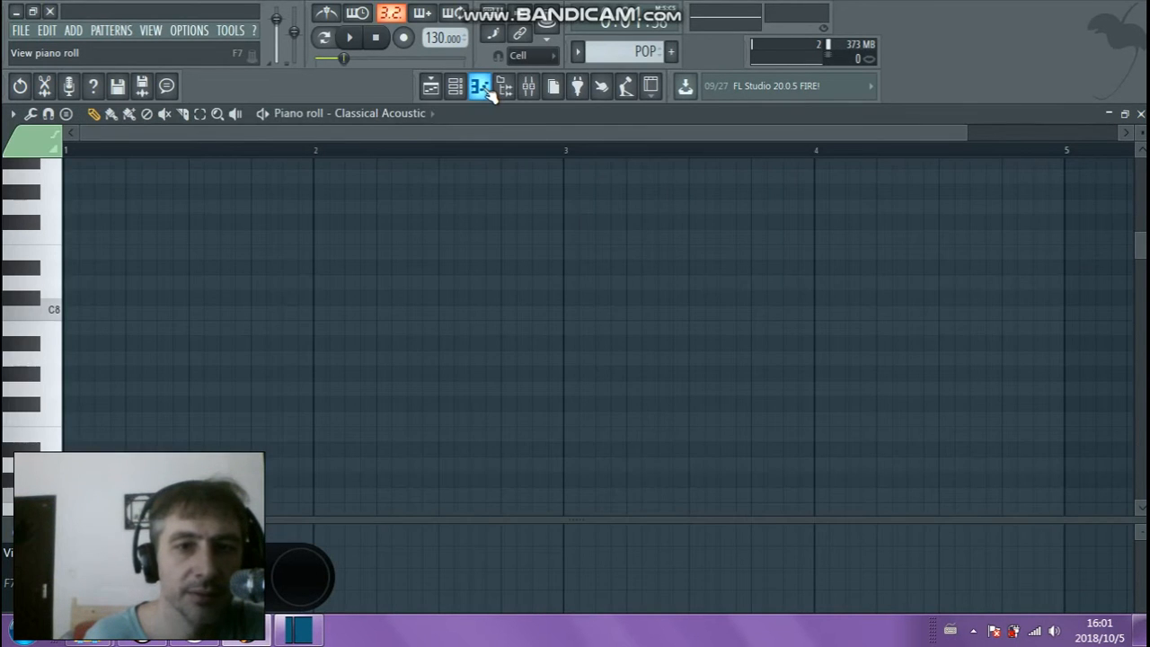
pyautogui.click(423, 119)
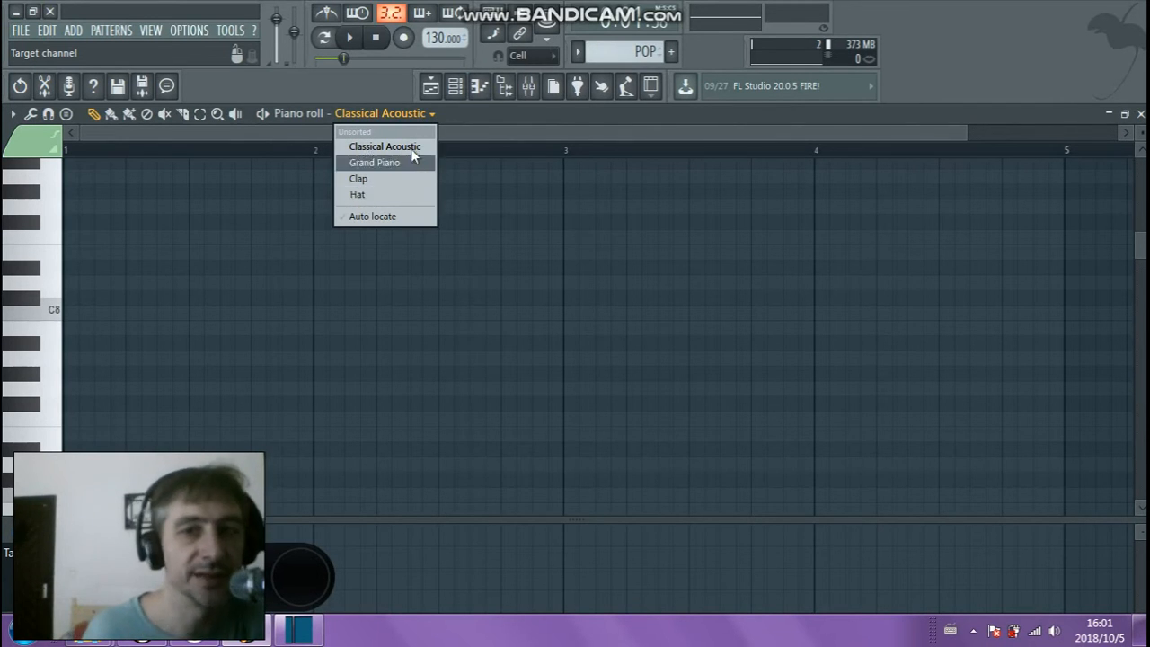
pyautogui.click(454, 86)
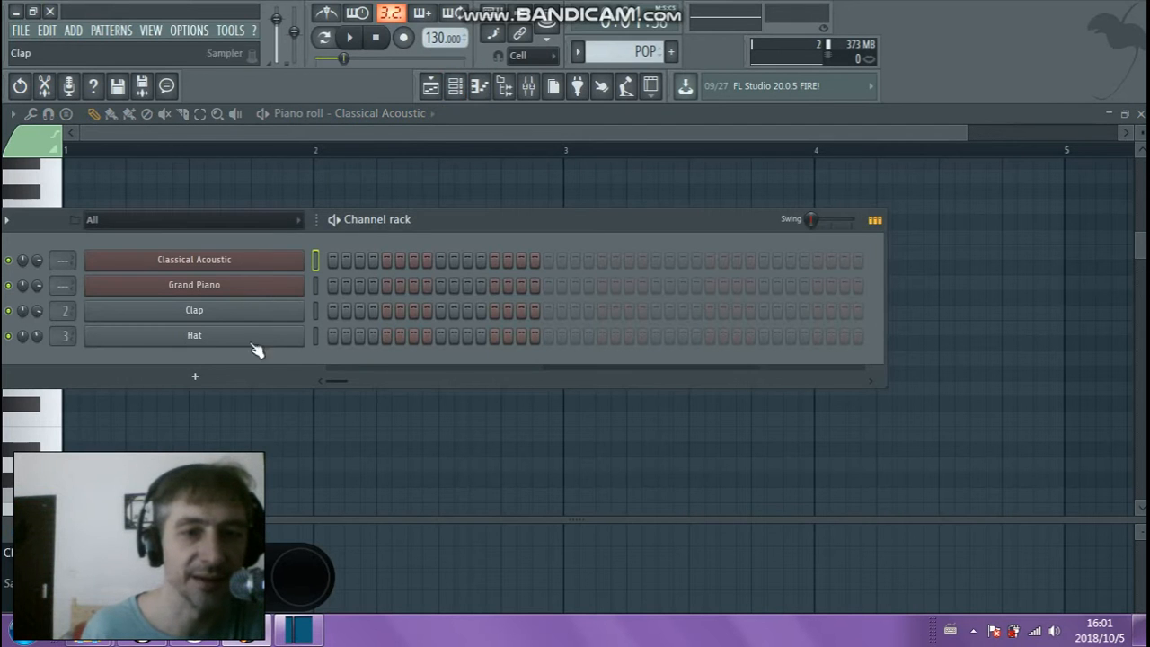
pyautogui.click(479, 88)
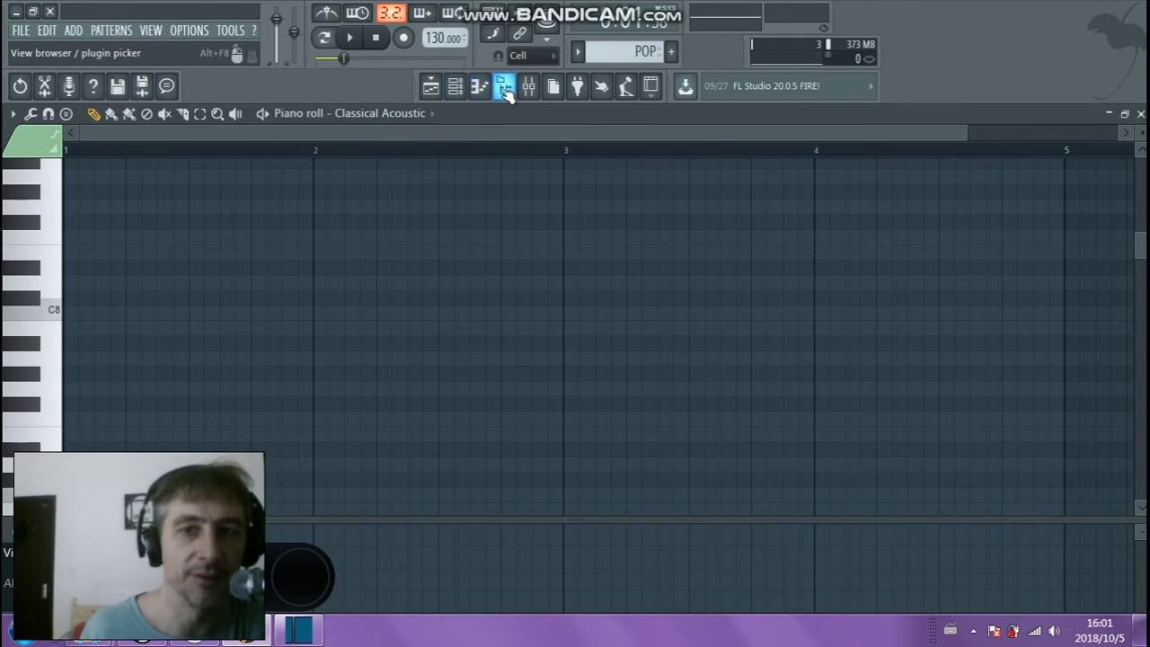
pyautogui.click(480, 87)
pyautogui.click(480, 87)
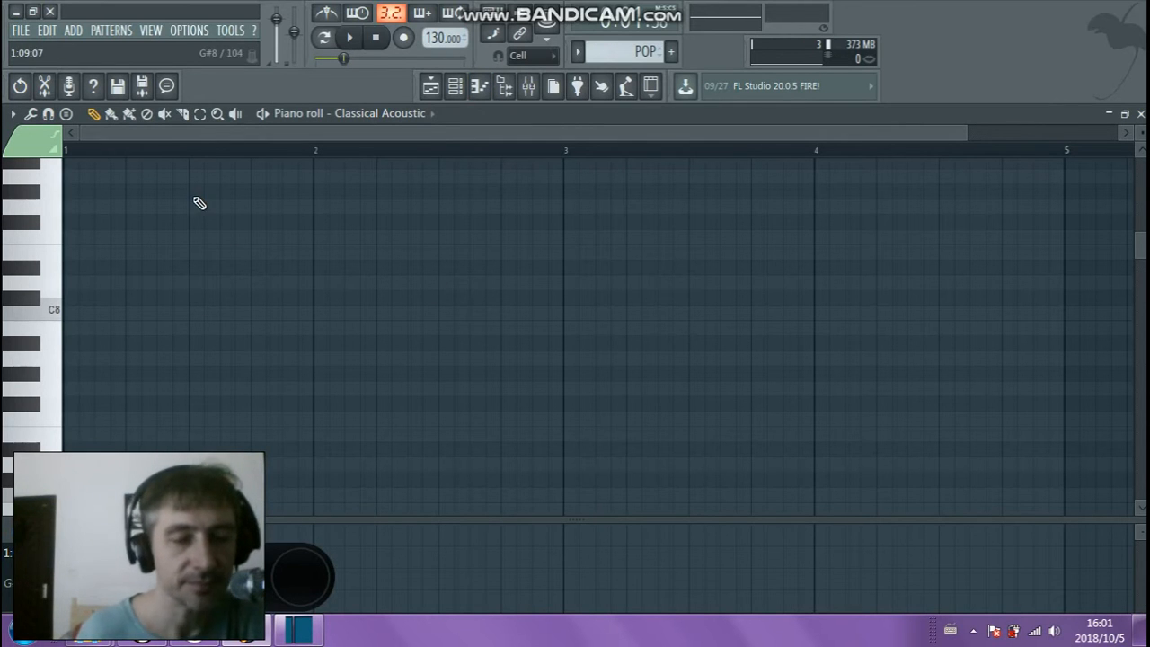
pyautogui.click(409, 115)
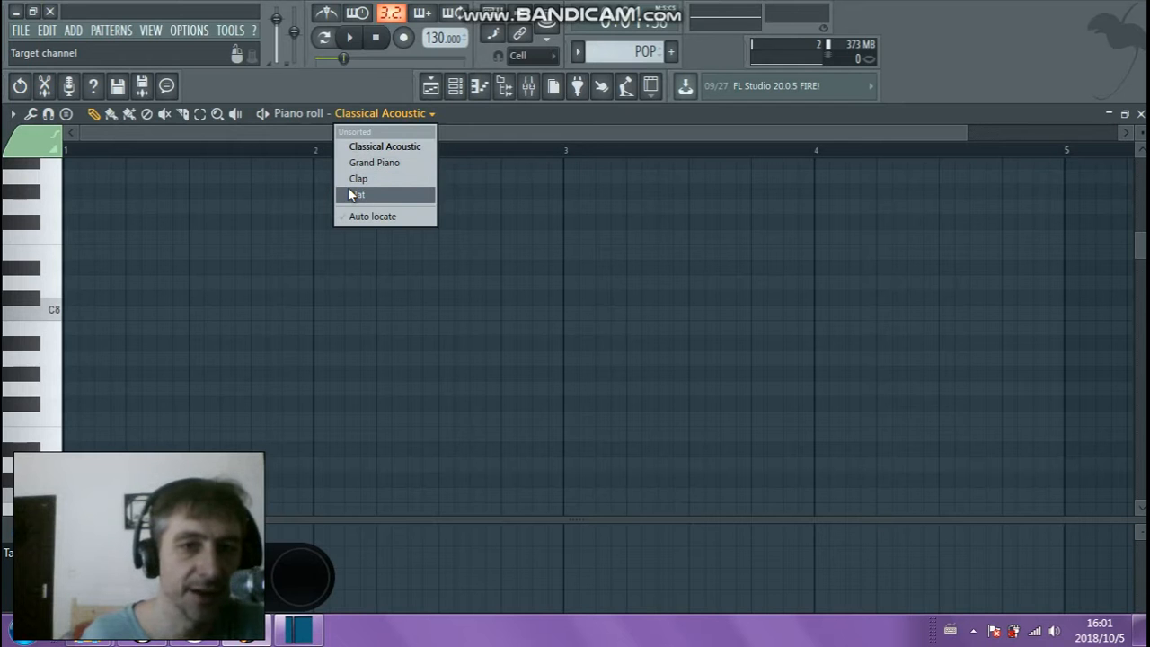
pyautogui.click(401, 148)
pyautogui.click(99, 374)
pyautogui.click(223, 282)
pyautogui.click(312, 223)
pyautogui.rightClick(313, 223)
pyautogui.rightClick(224, 284)
pyautogui.rightClick(120, 381)
pyautogui.scroll(-5, 85, 391)
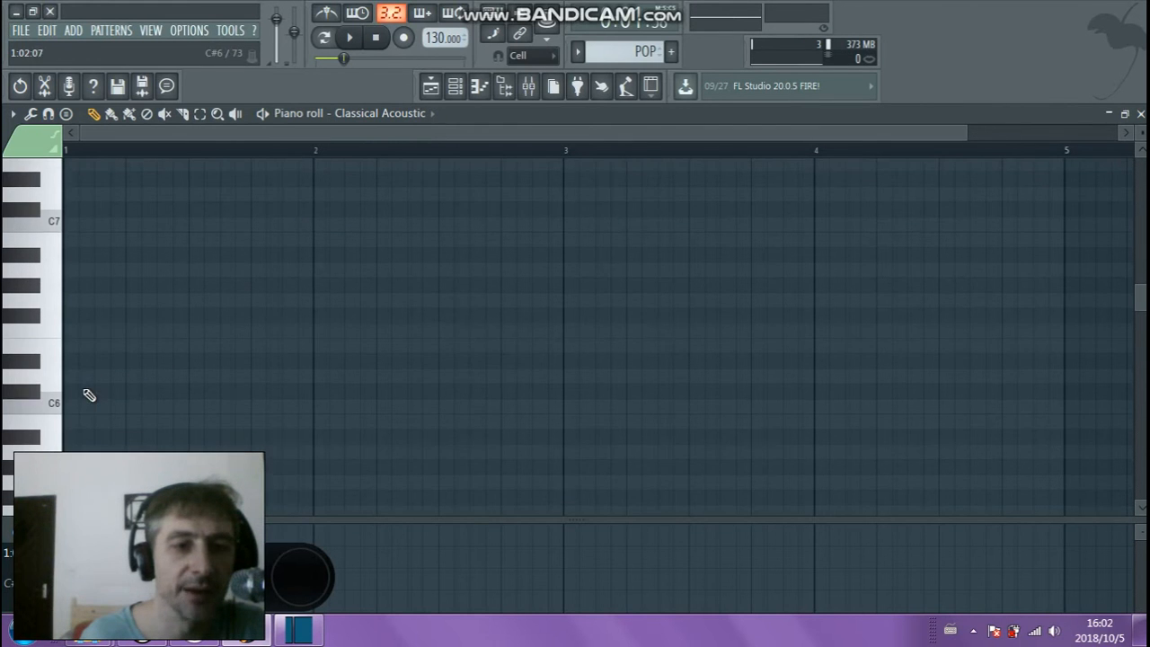
pyautogui.click(83, 388)
pyautogui.click(145, 343)
pyautogui.click(224, 297)
pyautogui.rightClick(230, 298)
pyautogui.rightClick(164, 343)
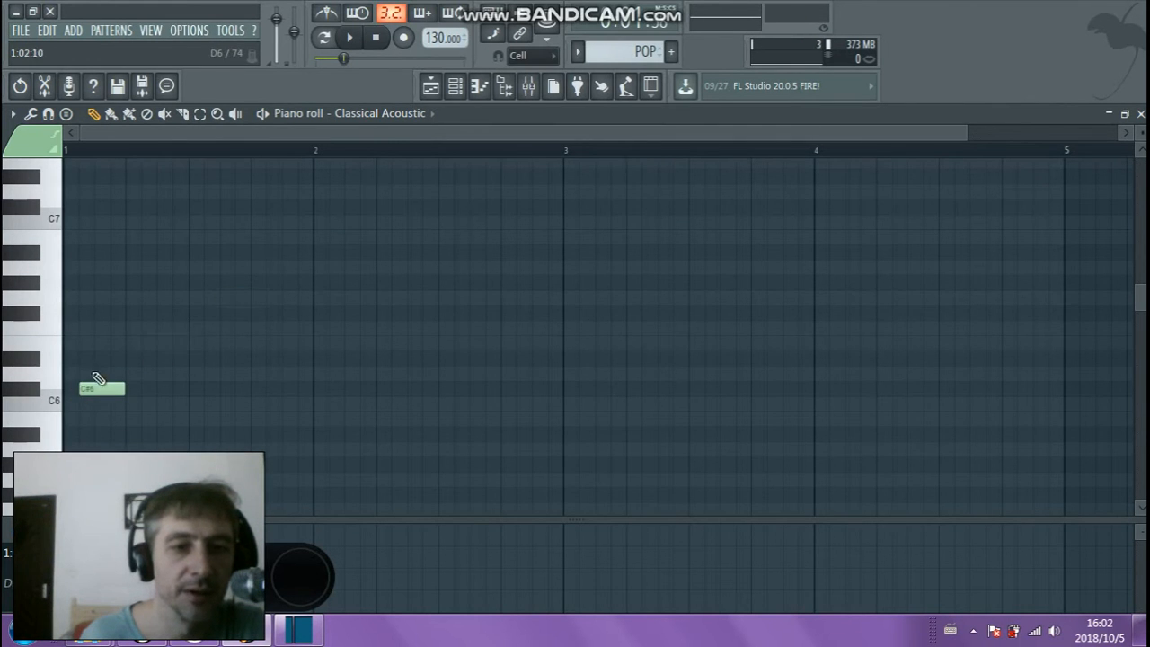
pyautogui.rightClick(103, 388)
# Draw the notes D4, F3, G3 and A3 on the four beats of bar 1, and B3 at the start of bar 2
pyautogui.scroll(-5, 103, 396)
pyautogui.click(86, 373)
pyautogui.rightClick(122, 374)
pyautogui.click(70, 374)
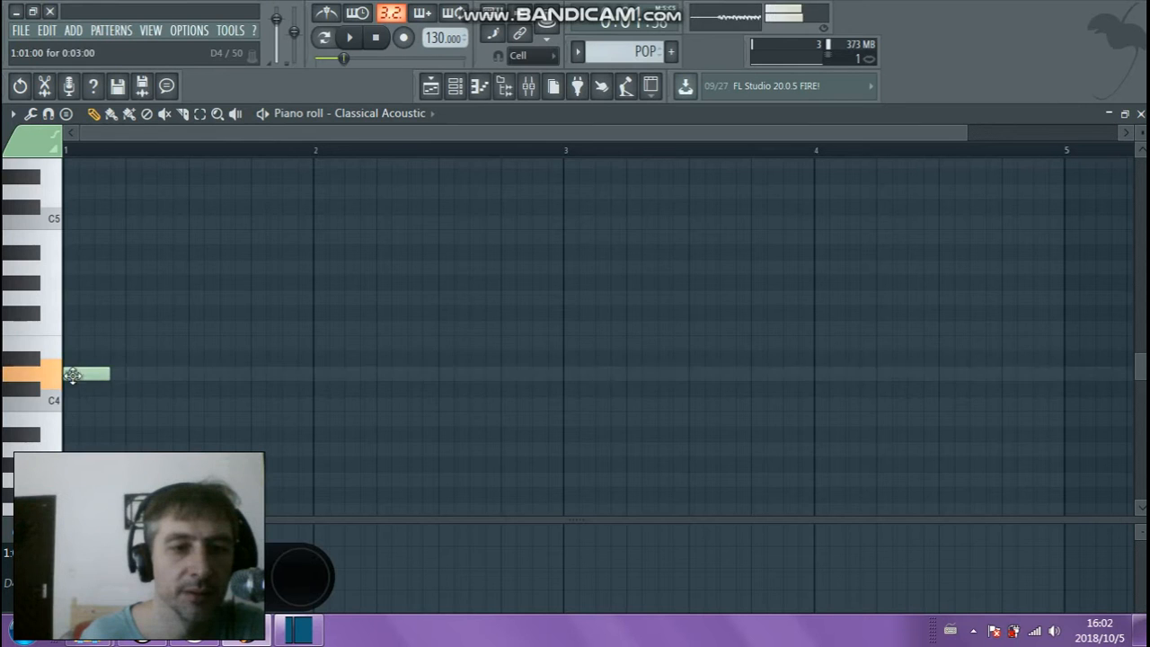
pyautogui.scroll(-3, 116, 380)
pyautogui.click(134, 329)
pyautogui.click(206, 298)
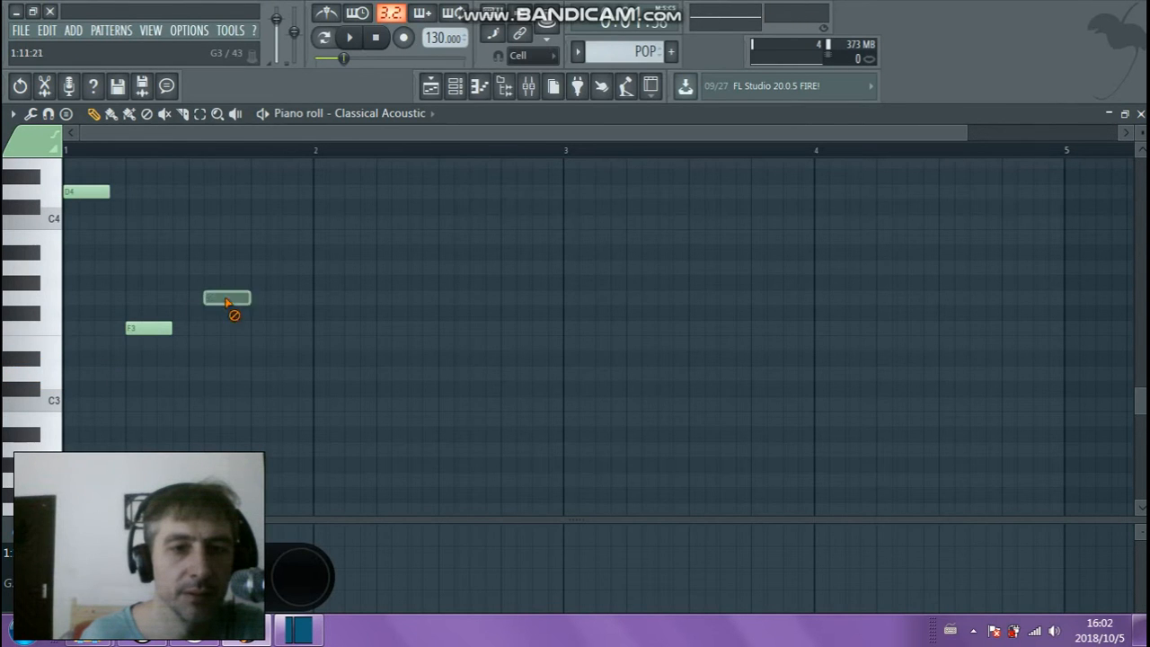
pyautogui.rightClick(241, 297)
pyautogui.click(200, 295)
pyautogui.click(254, 264)
pyautogui.click(322, 239)
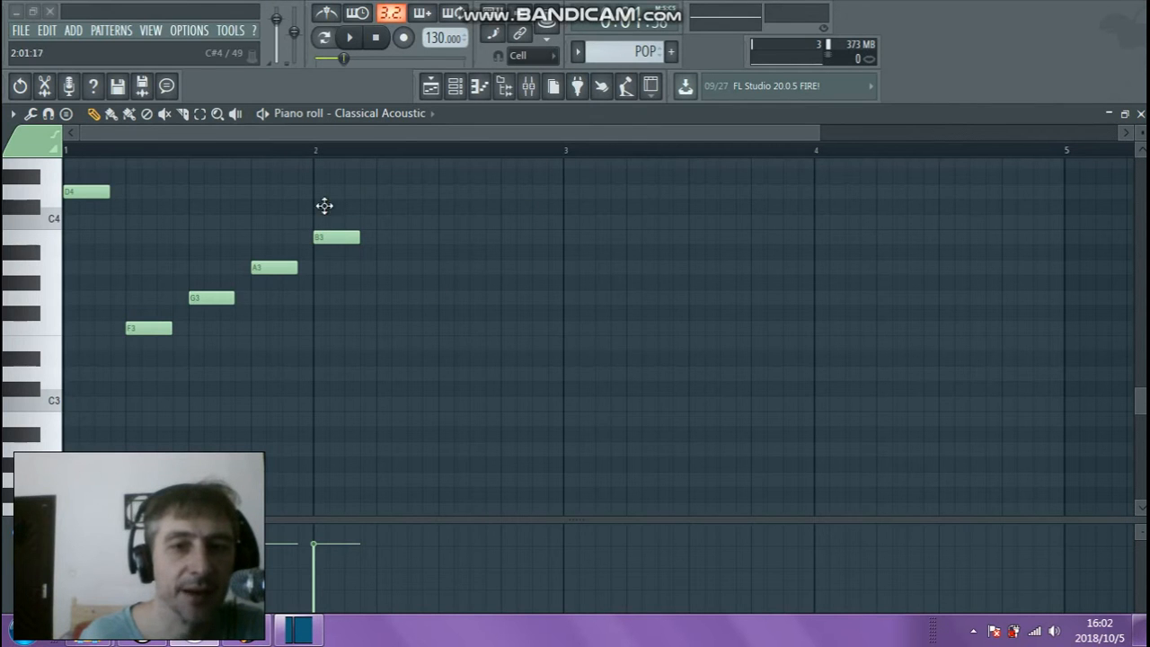
# Add C#4 at the start of bar 2, plus the pairs B3 with C4 on beat 3 and C#4 with D#4 on beat 4
pyautogui.click(328, 209)
pyautogui.click(406, 223)
pyautogui.rightClick(410, 224)
pyautogui.click(452, 223)
pyautogui.click(455, 238)
pyautogui.click(514, 209)
pyautogui.click(515, 177)
# Draw two G4 notes in bar 3, one at its start and one at its middle
pyautogui.scroll(3, 593, 216)
pyautogui.click(586, 224)
pyautogui.click(706, 224)
pyautogui.rightClick(706, 224)
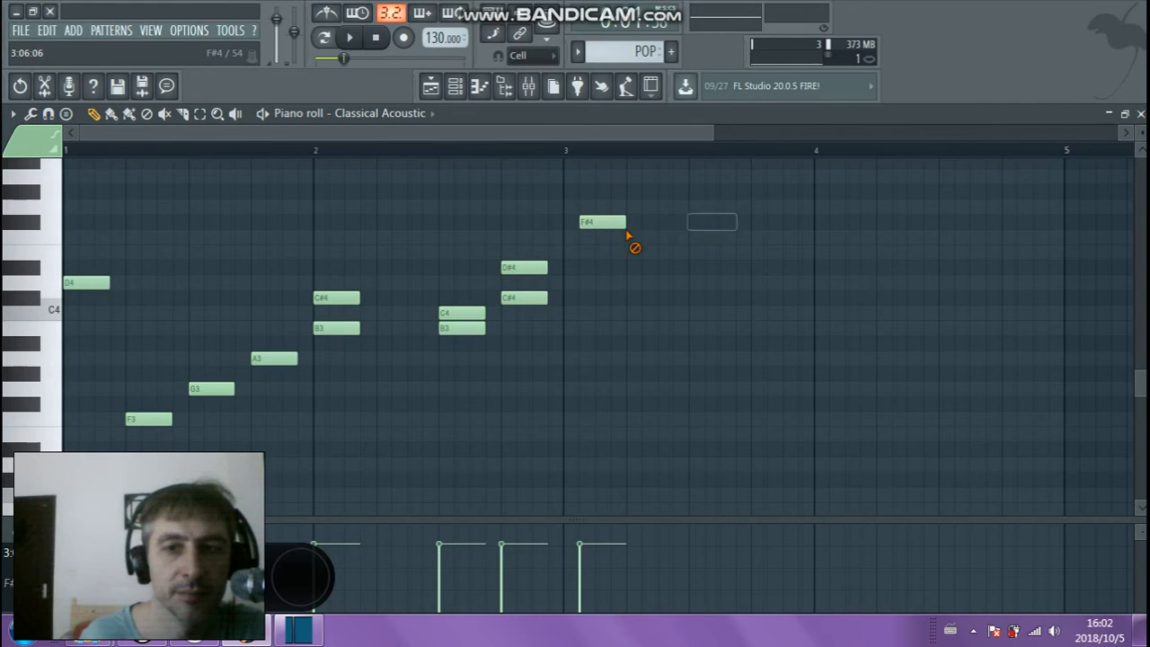
pyautogui.rightClick(587, 223)
pyautogui.click(567, 207)
pyautogui.click(700, 208)
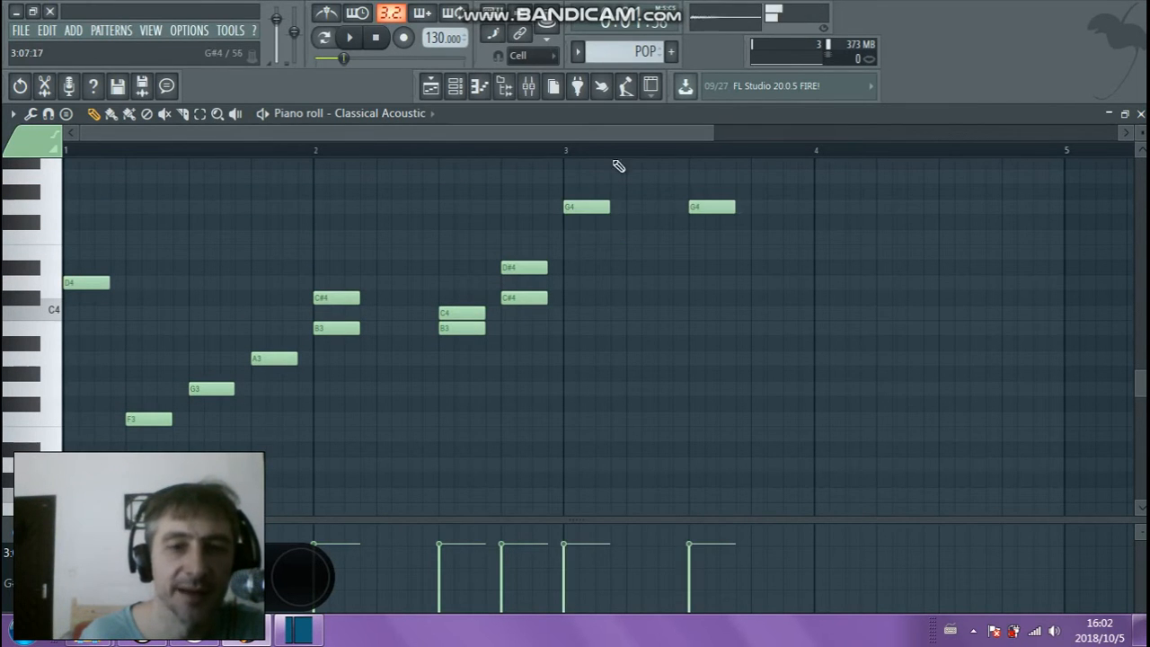
# Draw four F4 notes, one on each beat of bar 4
pyautogui.click(820, 207)
pyautogui.rightClick(831, 210)
pyautogui.click(833, 221)
pyautogui.rightClick(847, 225)
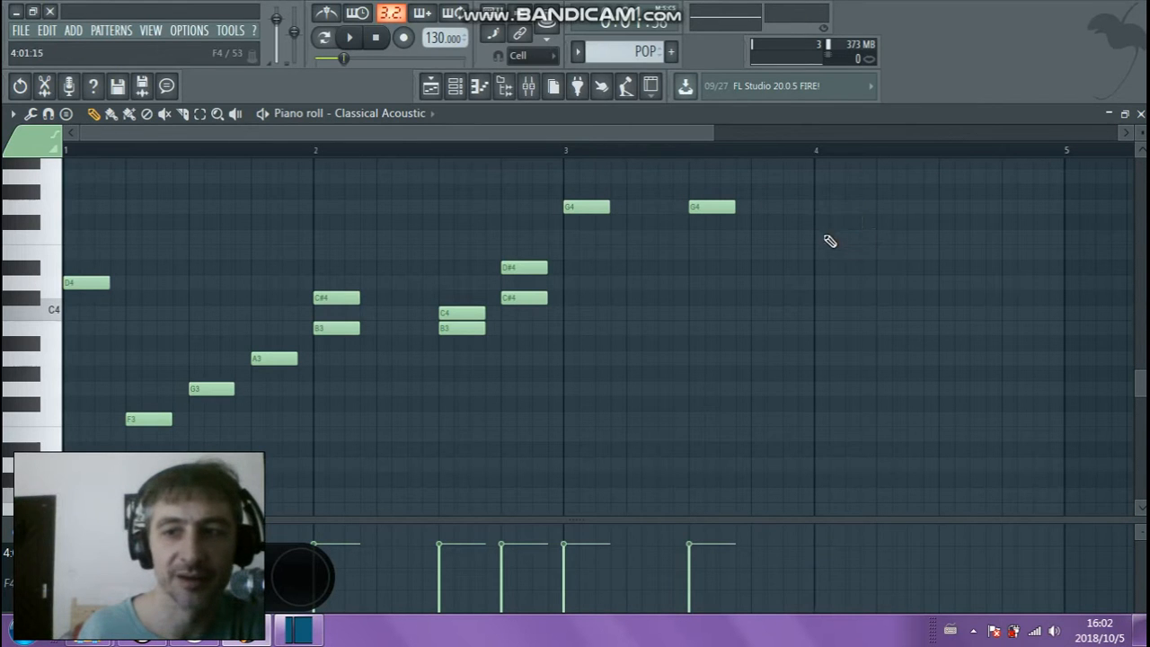
pyautogui.click(825, 237)
pyautogui.click(890, 237)
pyautogui.click(951, 238)
pyautogui.click(1007, 236)
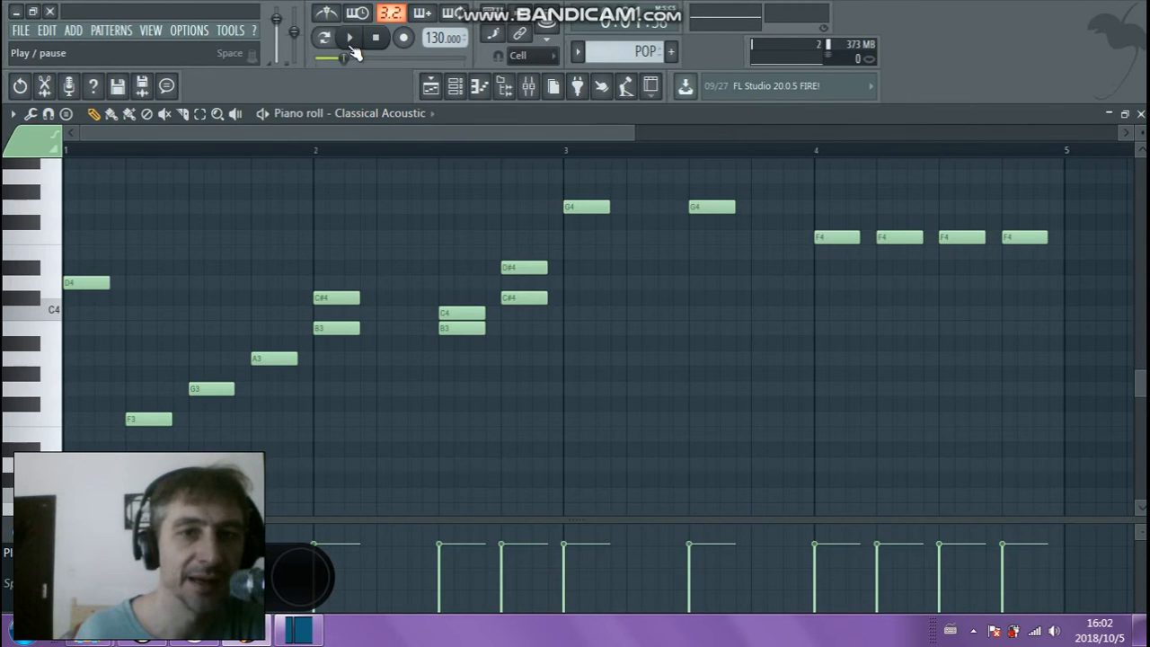
# Play the POP pattern through once, stop it, and check the target channel list
pyautogui.click(352, 45)
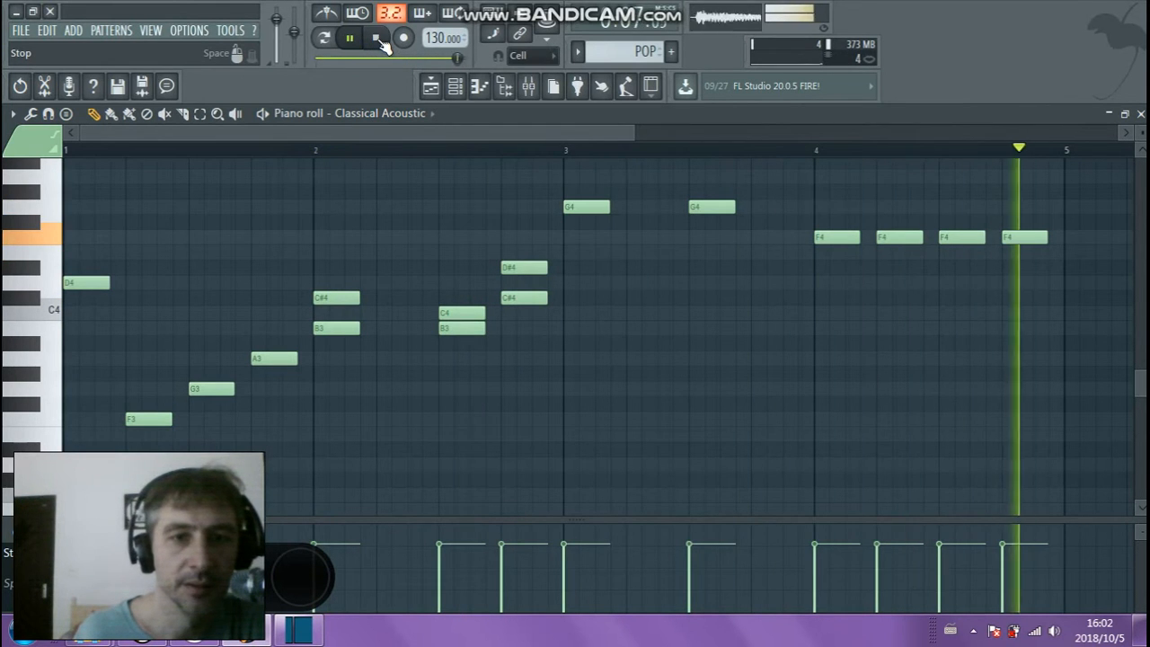
pyautogui.click(377, 38)
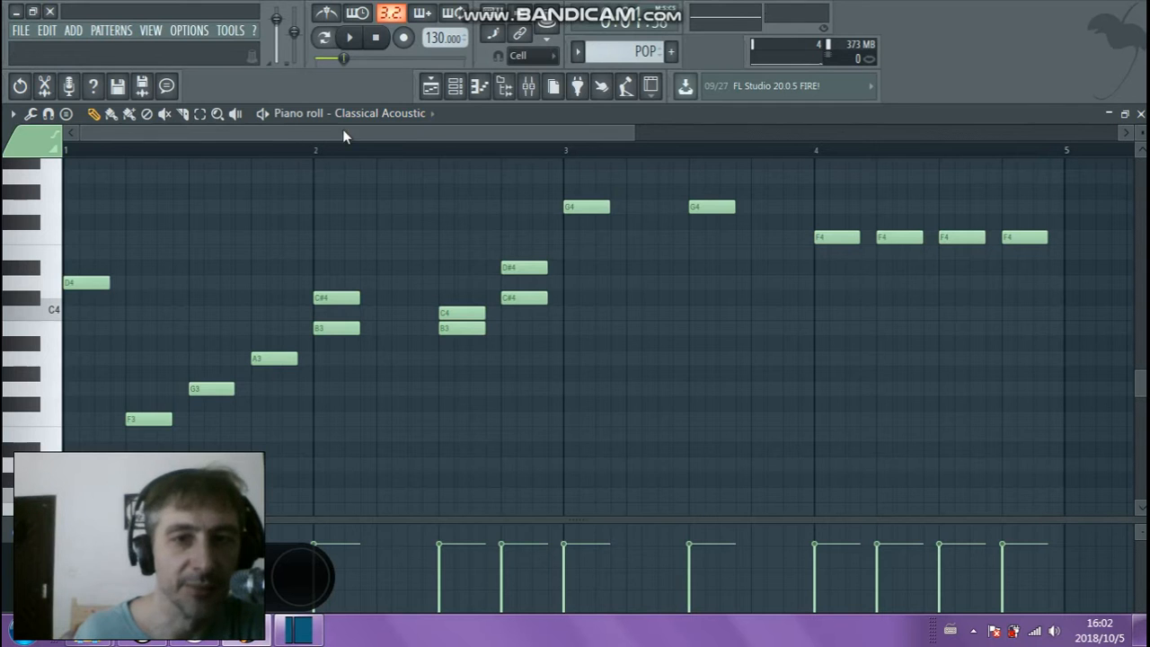
pyautogui.click(420, 116)
pyautogui.click(419, 116)
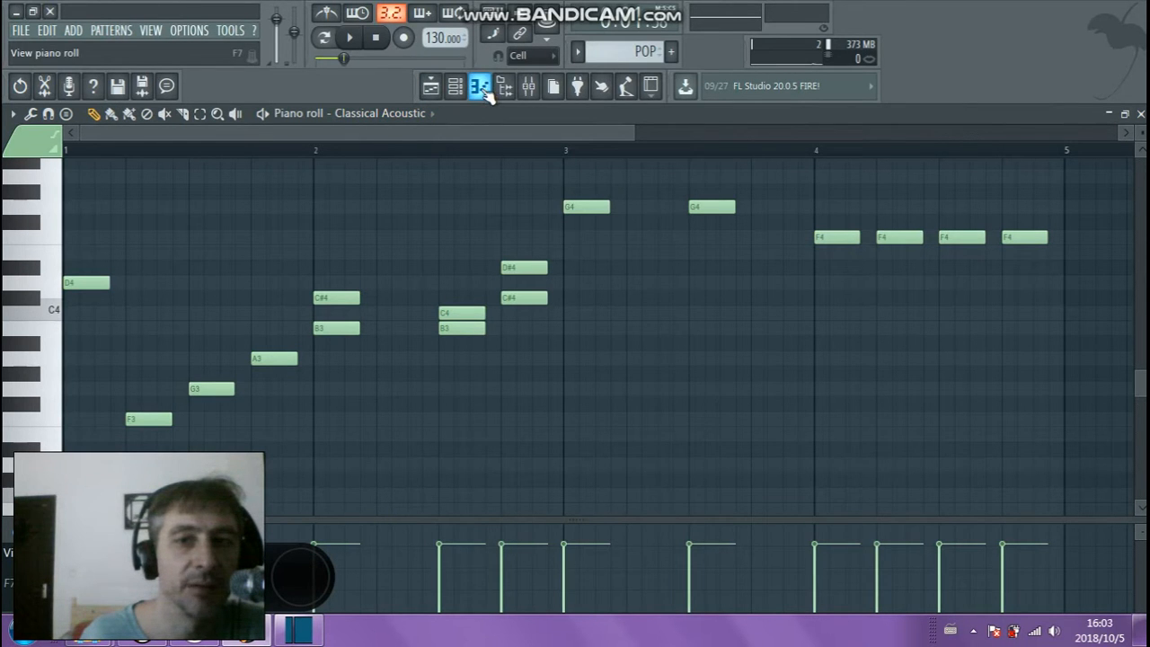
# Return to the playlist, leave Track 1 with Merged clips muted, and play the POP clip alone
pyautogui.click(431, 87)
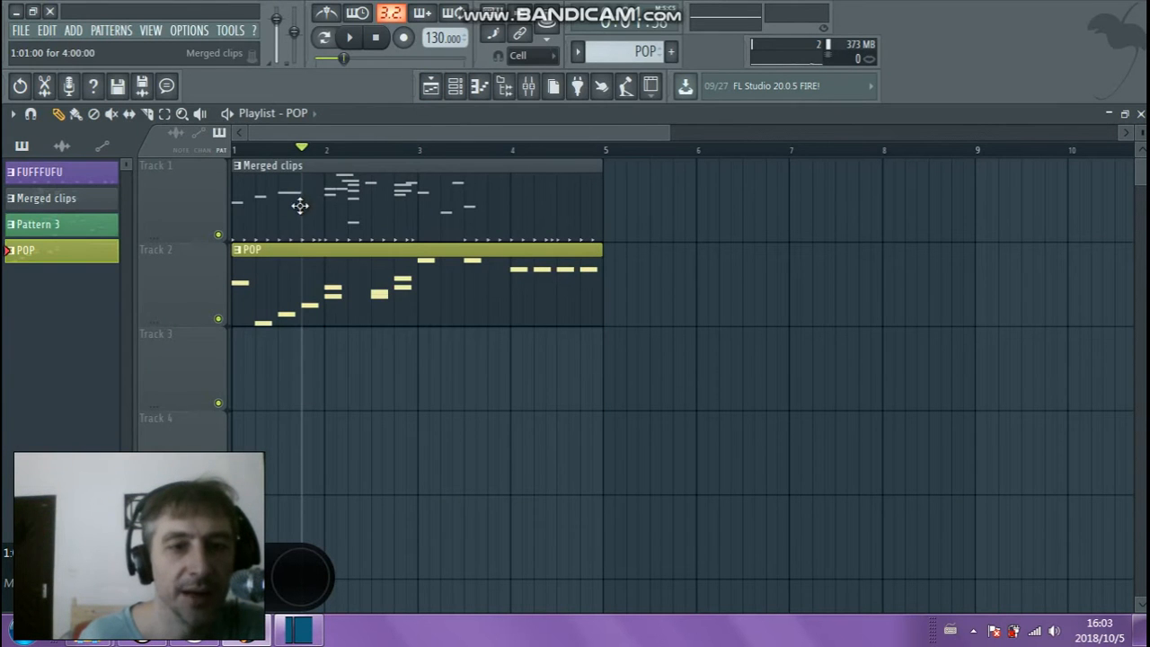
pyautogui.click(218, 237)
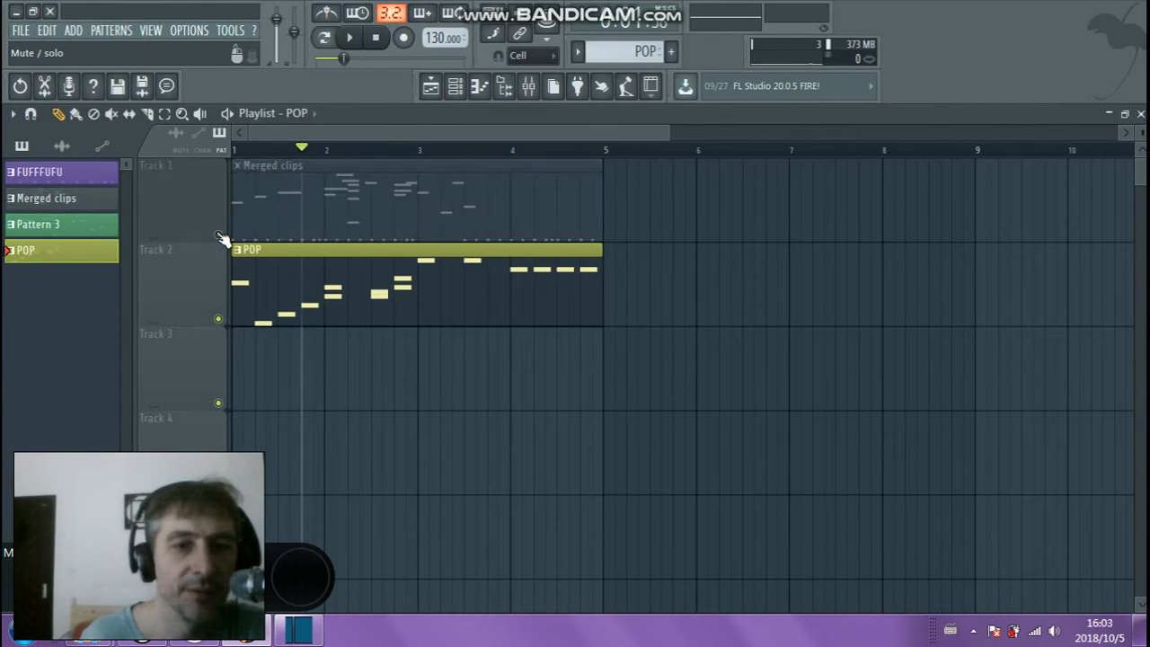
pyautogui.click(219, 236)
pyautogui.click(219, 318)
pyautogui.click(220, 318)
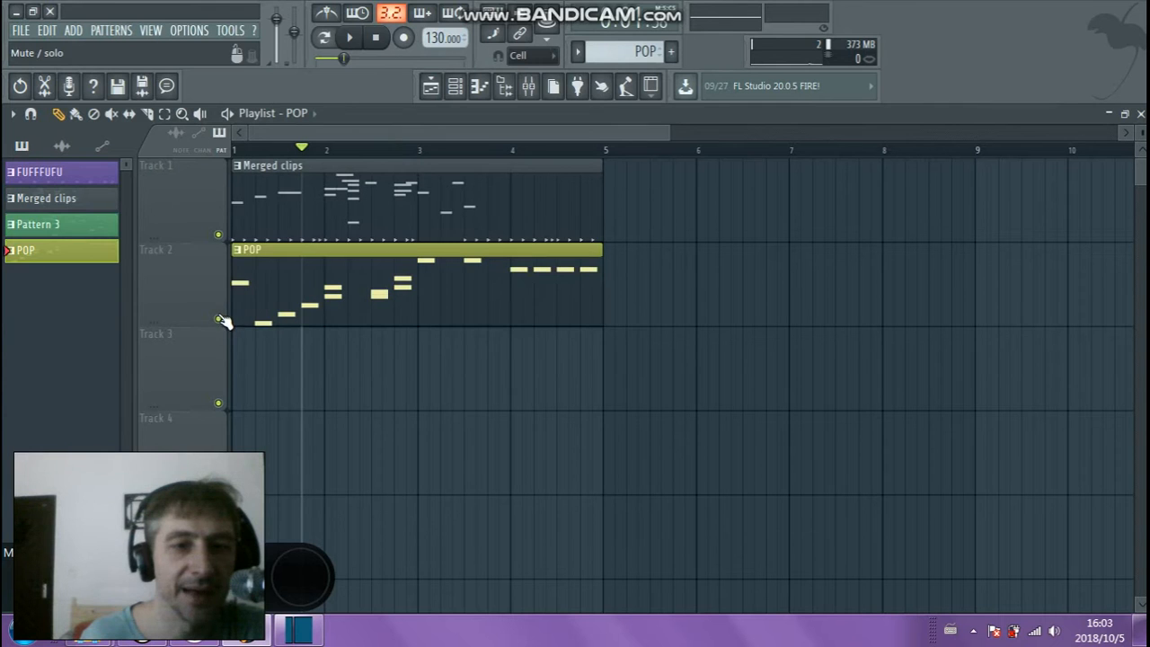
pyautogui.click(220, 236)
pyautogui.click(220, 236)
pyautogui.click(220, 237)
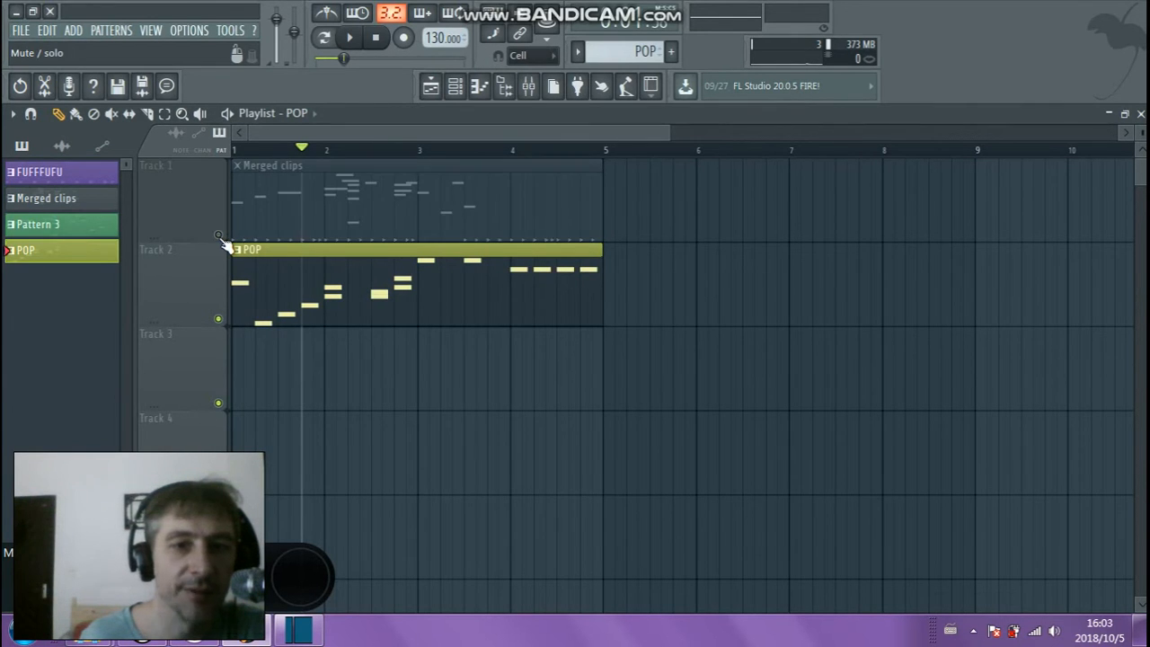
pyautogui.click(351, 38)
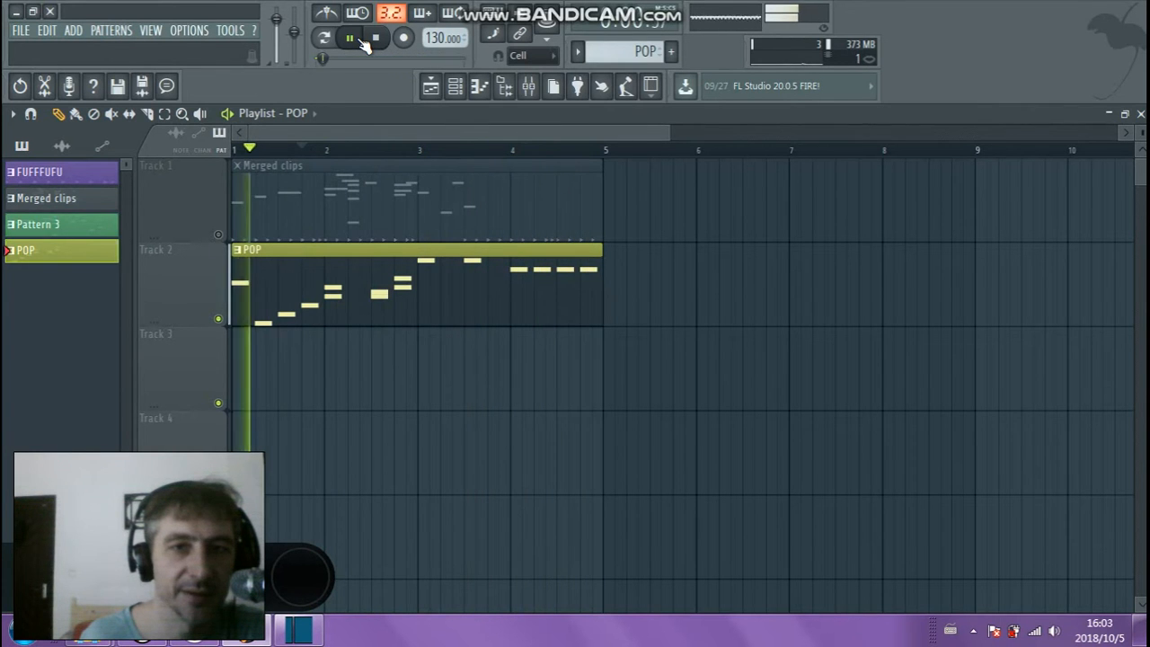
# Unmute Track 1 and play the Merged clips and POP clips together for a few bars
pyautogui.click(351, 37)
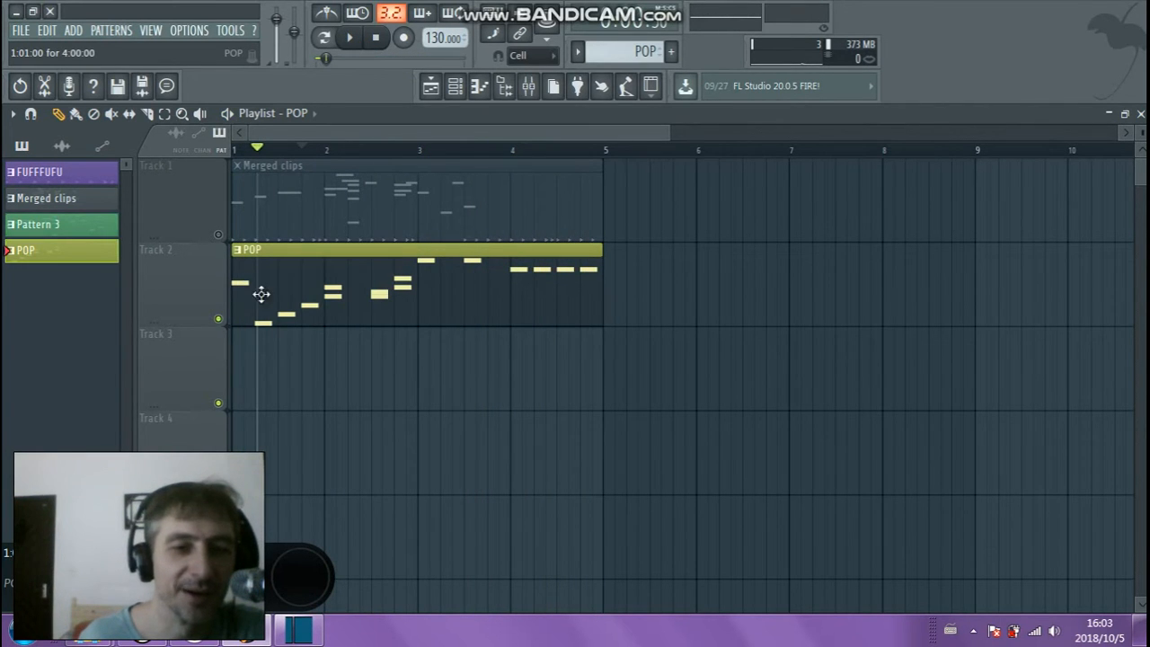
pyautogui.click(219, 238)
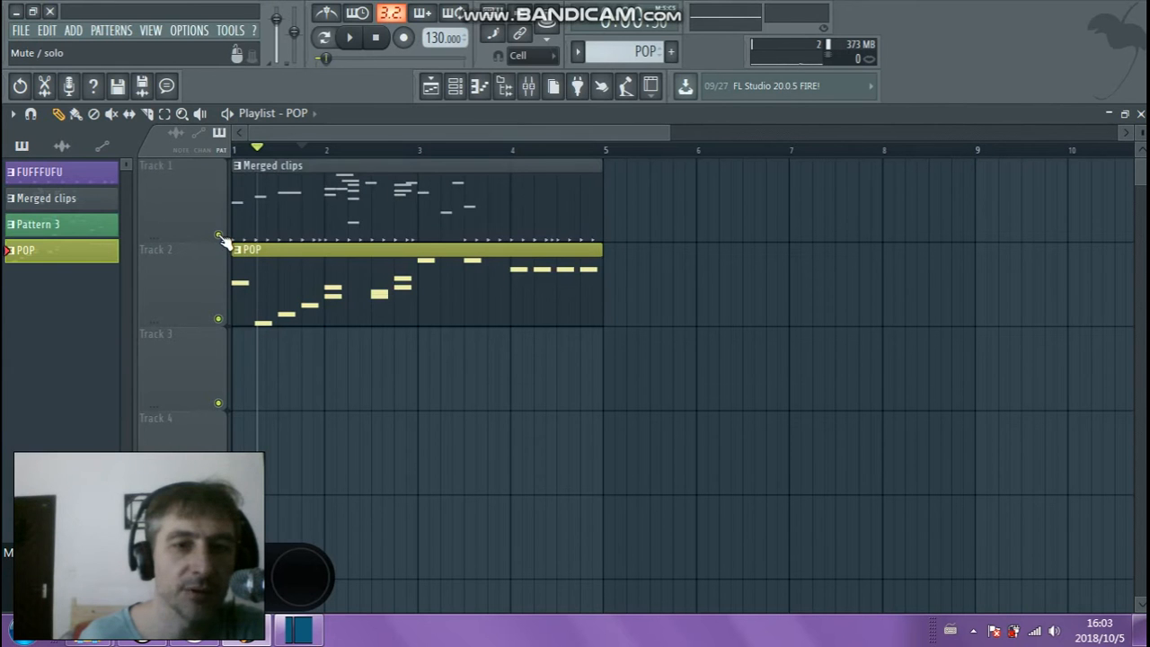
pyautogui.click(350, 37)
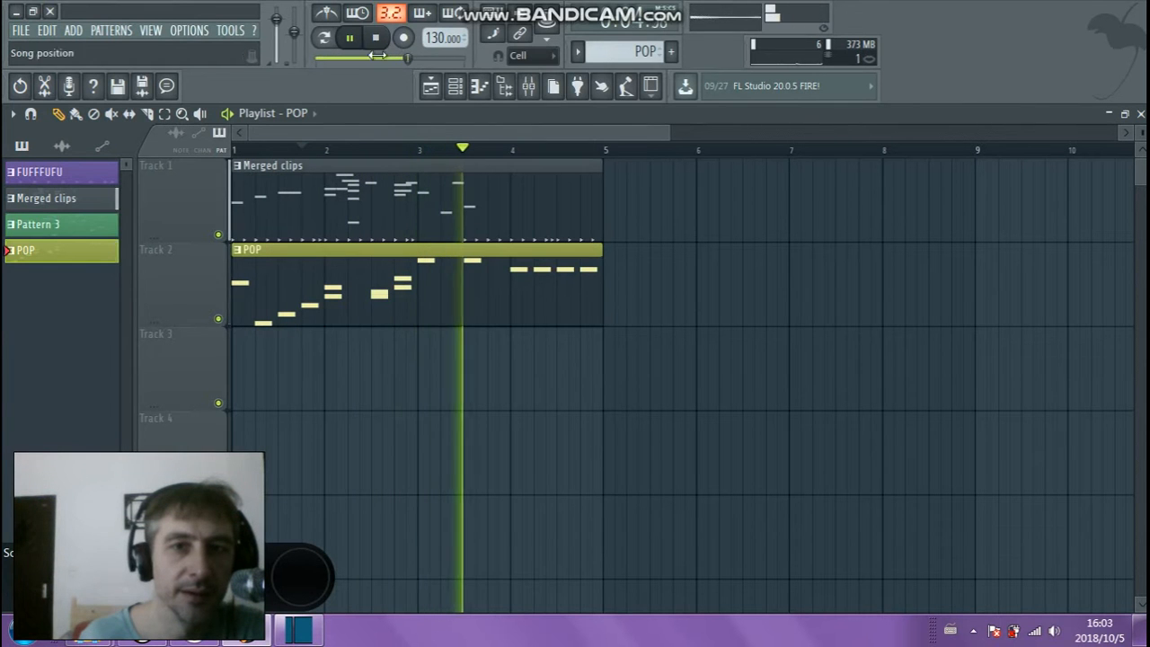
pyautogui.click(378, 40)
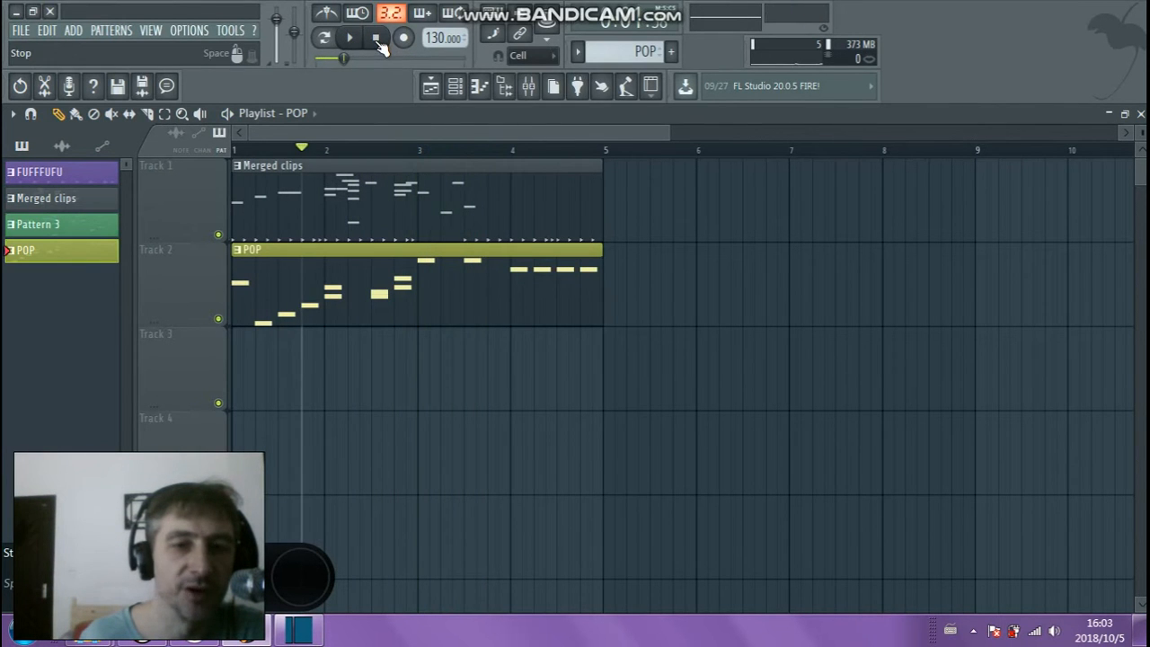
# Slice the POP clip on Track 2 at the start of bar 2
pyautogui.click(359, 149)
pyautogui.moveTo(419, 149); pyautogui.dragTo(302, 149)
pyautogui.moveTo(287, 283)
pyautogui.mouseDown()
pyautogui.moveTo(717, 284)
pyautogui.moveTo(276, 277)
pyautogui.mouseUp()
pyautogui.click(151, 113)
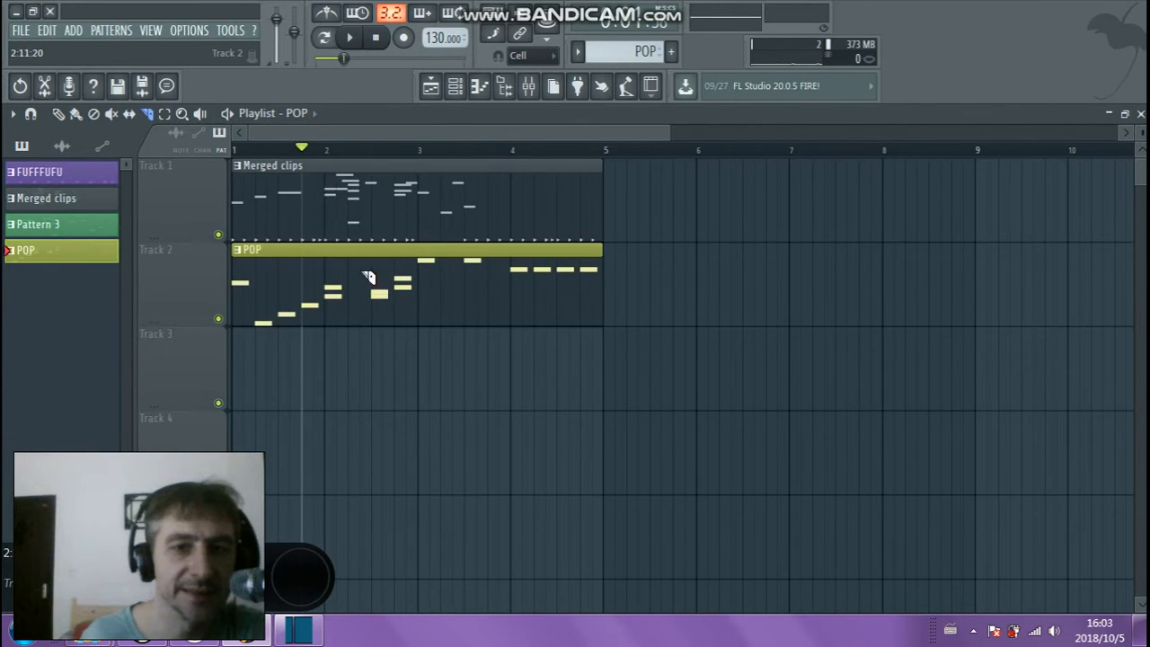
pyautogui.moveTo(327, 254); pyautogui.dragTo(330, 329)
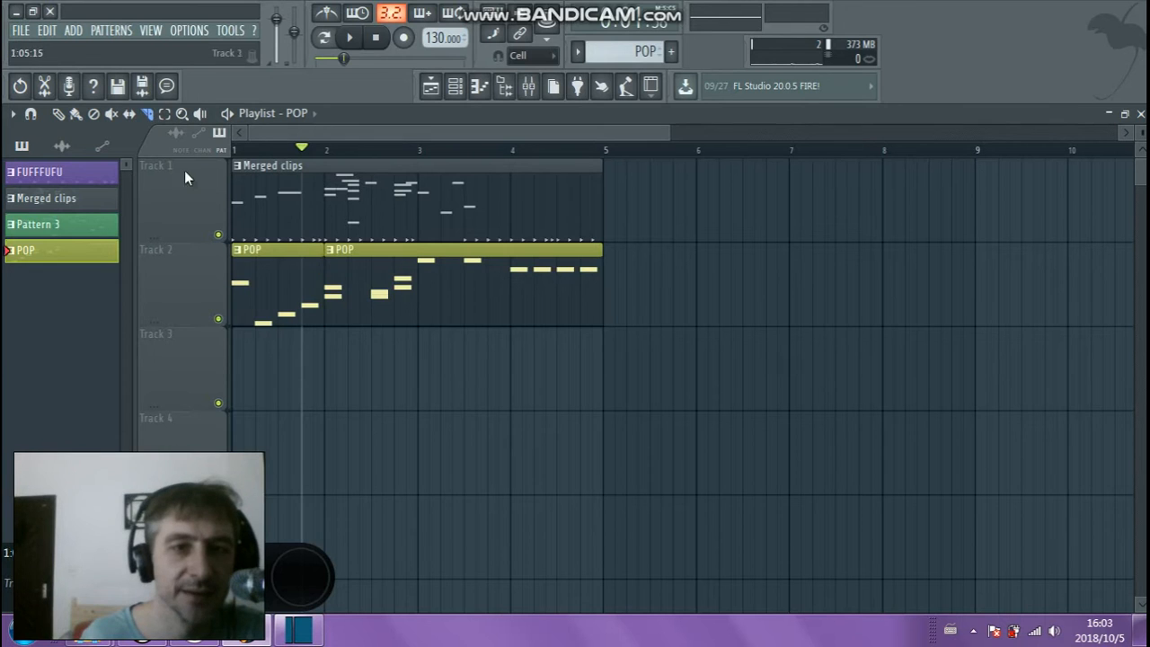
# Move the second part of the sliced POP clip to bar 3 and shorten it to one beat
pyautogui.click(59, 114)
pyautogui.moveTo(430, 284); pyautogui.dragTo(565, 282)
pyautogui.moveTo(694, 270); pyautogui.dragTo(438, 291)
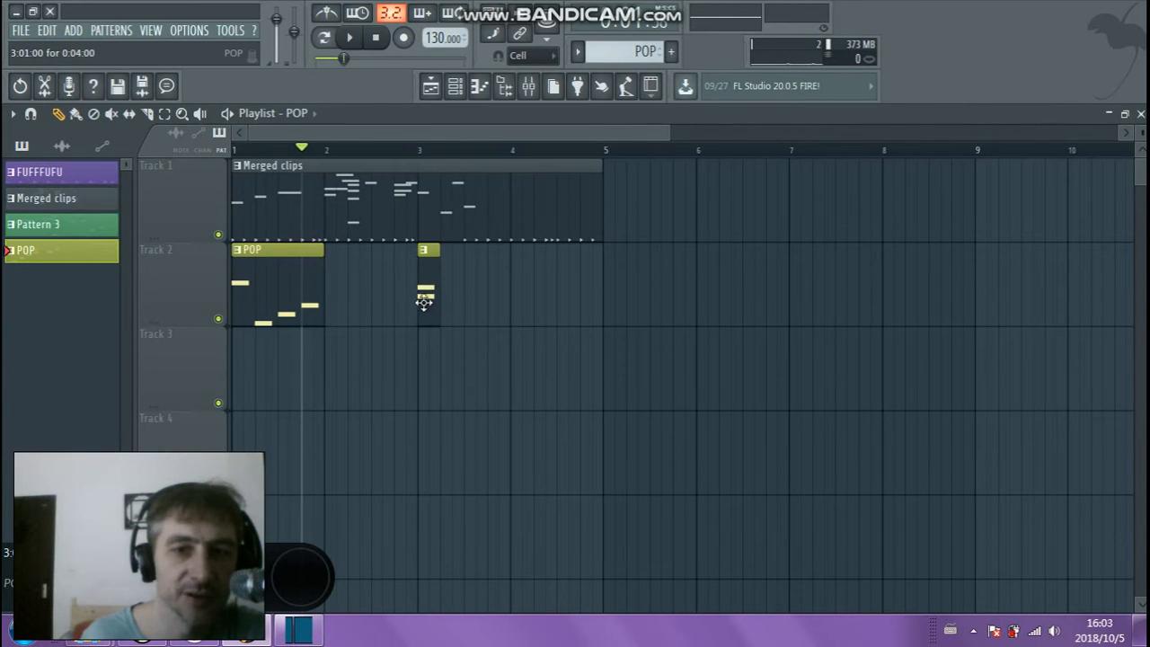
# Place copies of the one-beat POP clip mid-bar 3 and at bar 4 on Track 2, and on the first two beats of bar 2 on Track 3
pyautogui.click(473, 292)
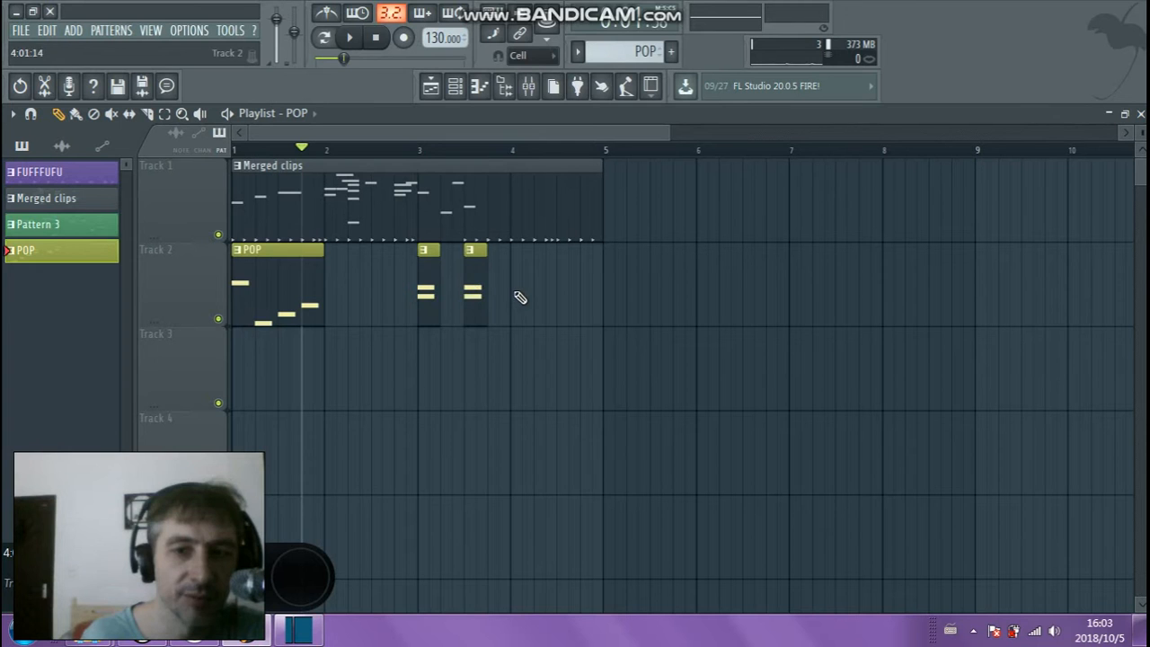
pyautogui.click(525, 297)
pyautogui.moveTo(531, 292); pyautogui.dragTo(519, 296)
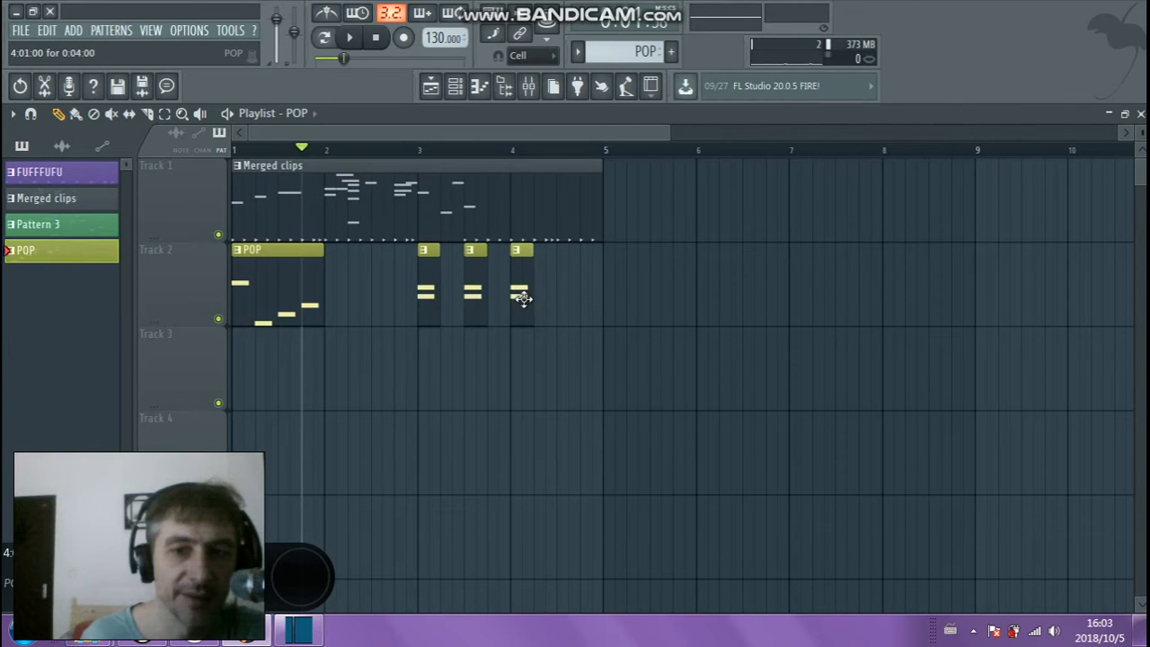
pyautogui.click(334, 342)
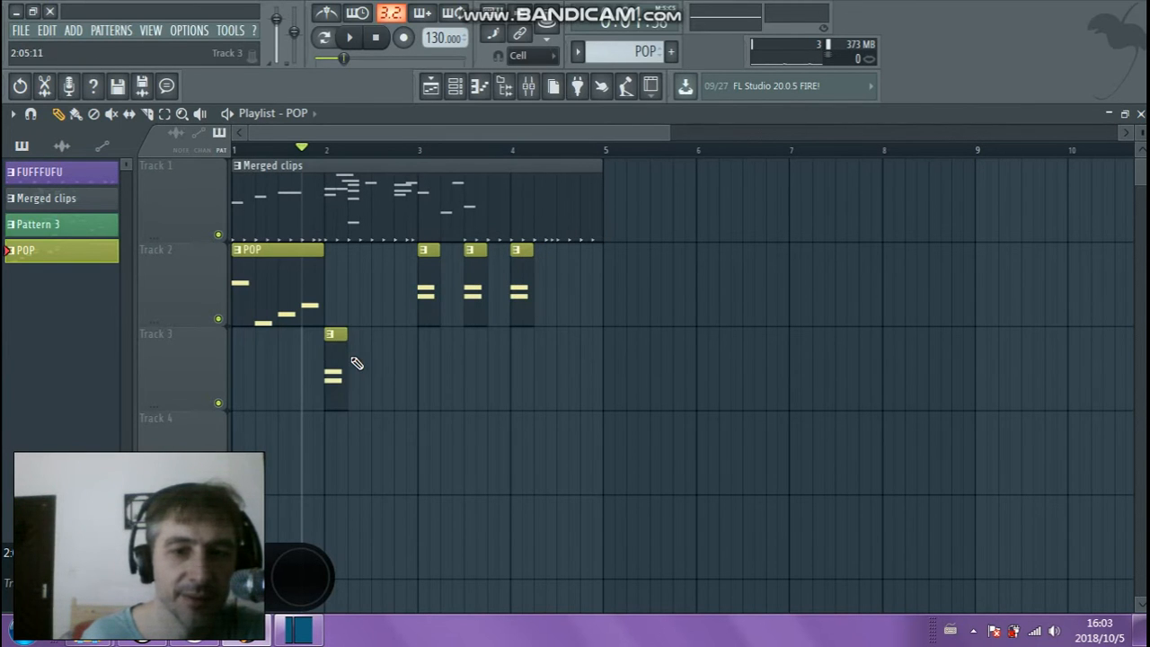
pyautogui.click(356, 358)
# Play the arrangement with the sliced POP clips and stop it at the song start
pyautogui.click(352, 38)
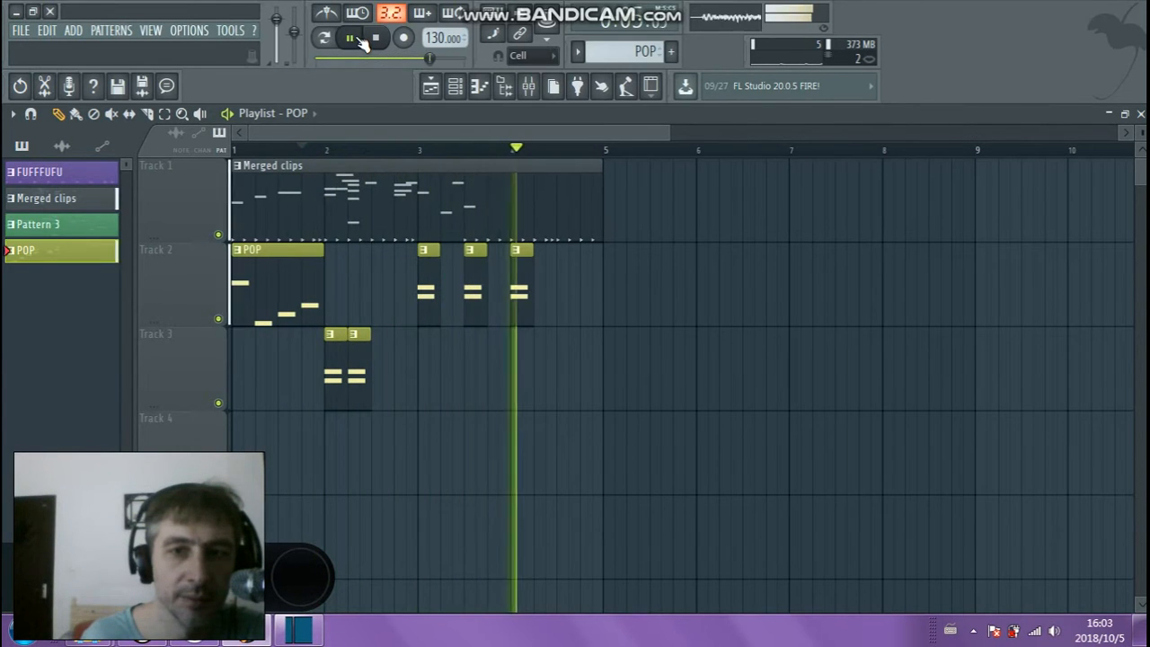
pyautogui.click(378, 38)
pyautogui.click(378, 38)
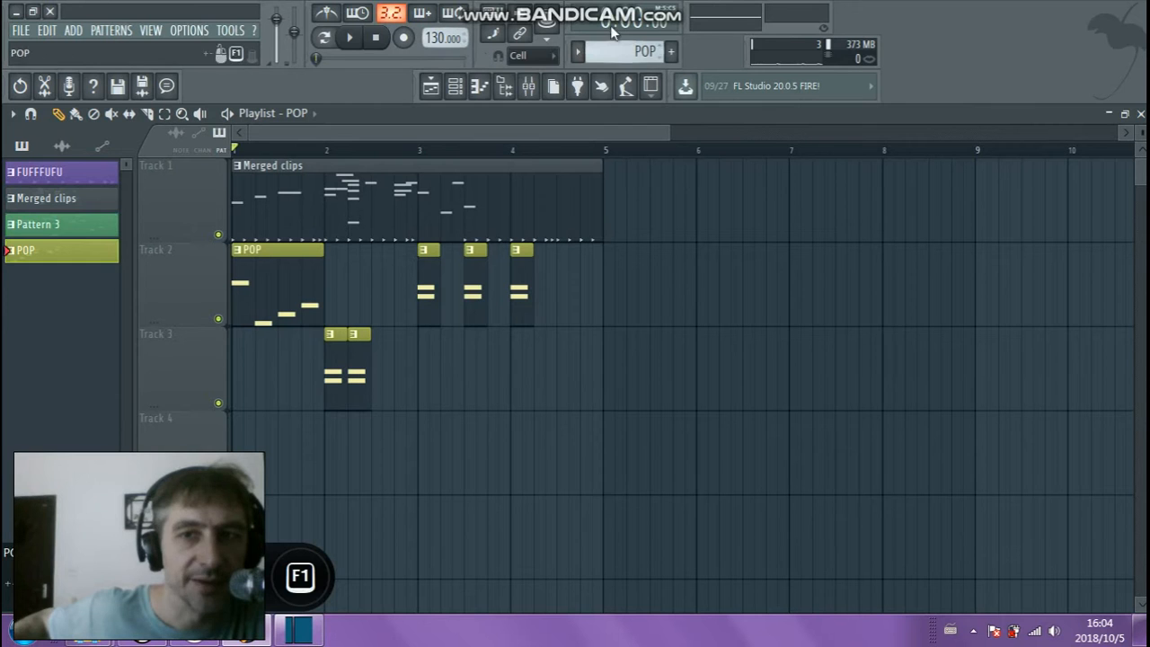
# Move the playback position into the second half of bar 3 and return it to the song start
pyautogui.press('F1')
pyautogui.click(486, 148)
pyautogui.press('F1')
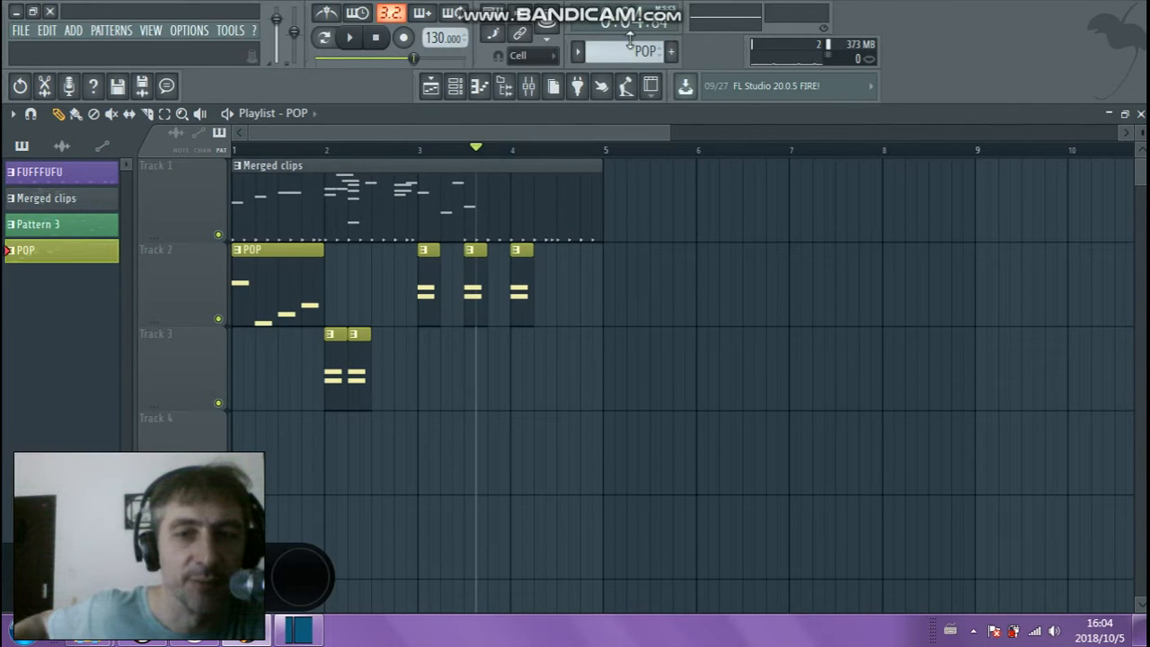
pyautogui.click(251, 151)
pyautogui.press('F1')
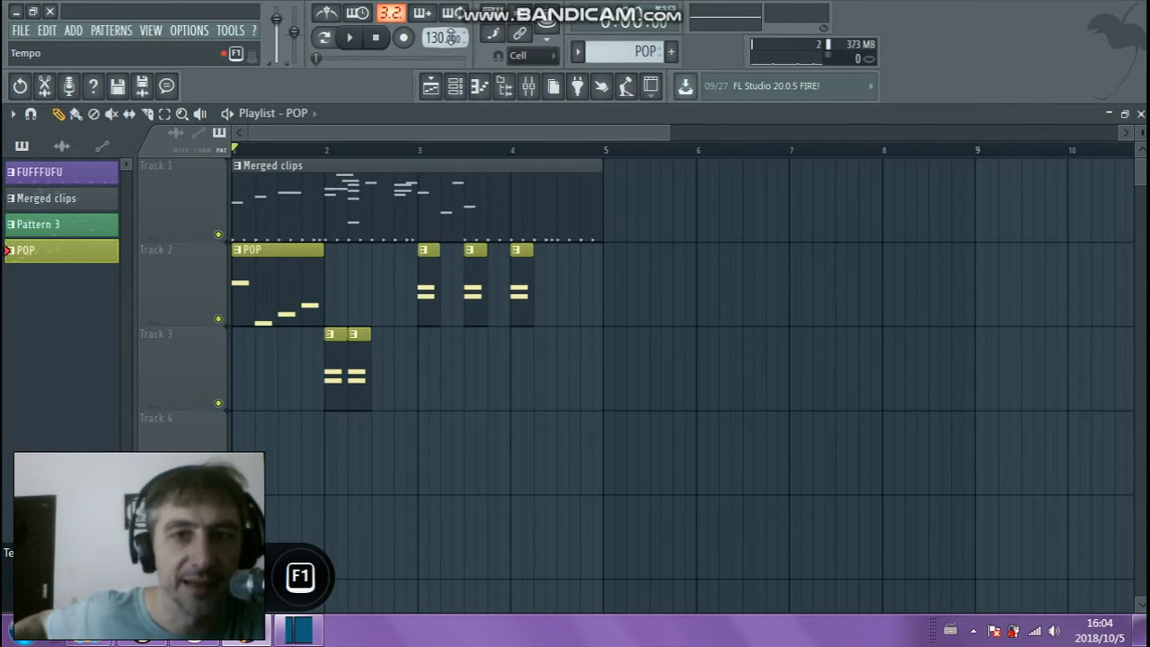
# Raise the tempo to 320 BPM and listen to the arrangement at that speed
pyautogui.moveTo(438, 38); pyautogui.dragTo(439, 4)
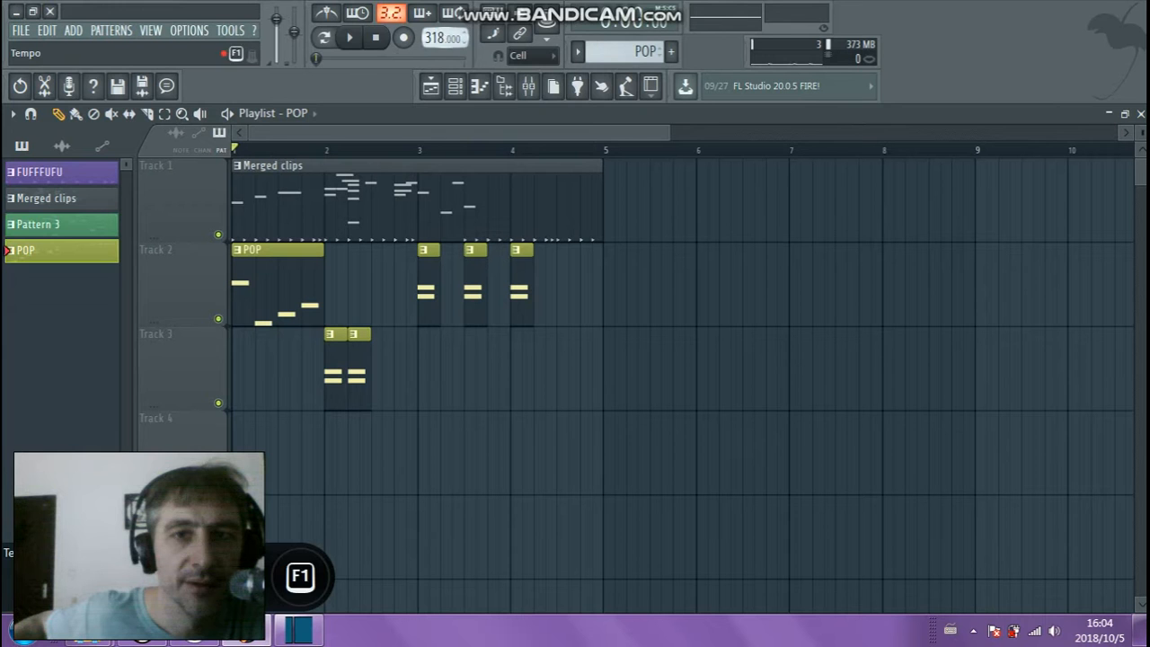
pyautogui.moveTo(442, 38); pyautogui.dragTo(442, 35)
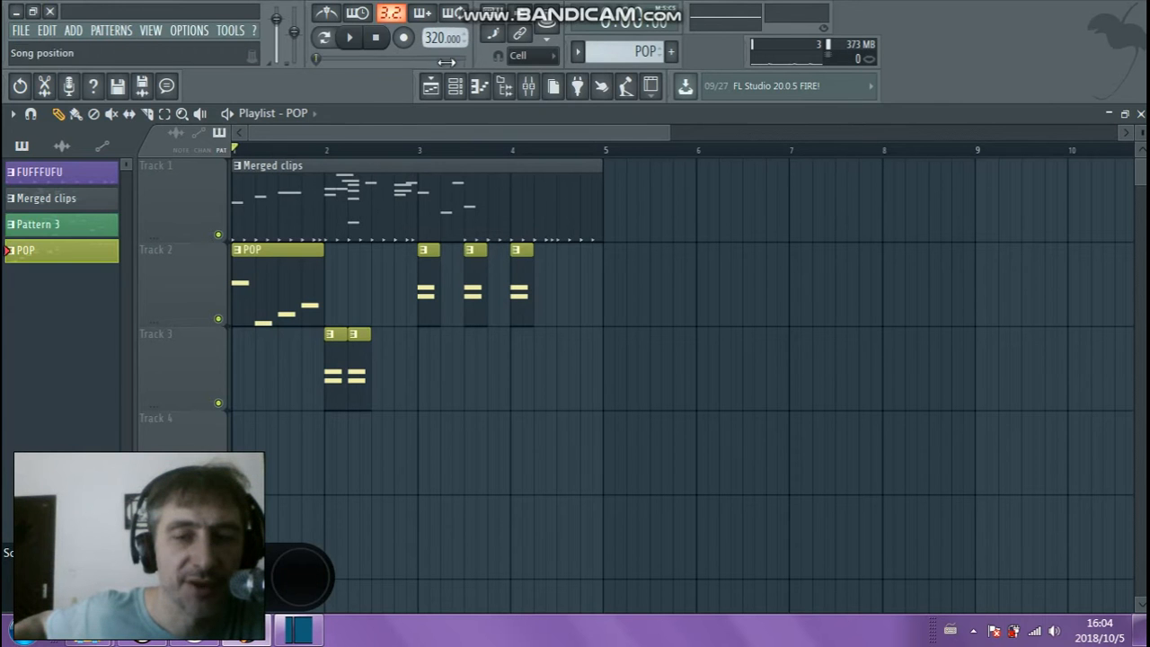
pyautogui.click(356, 43)
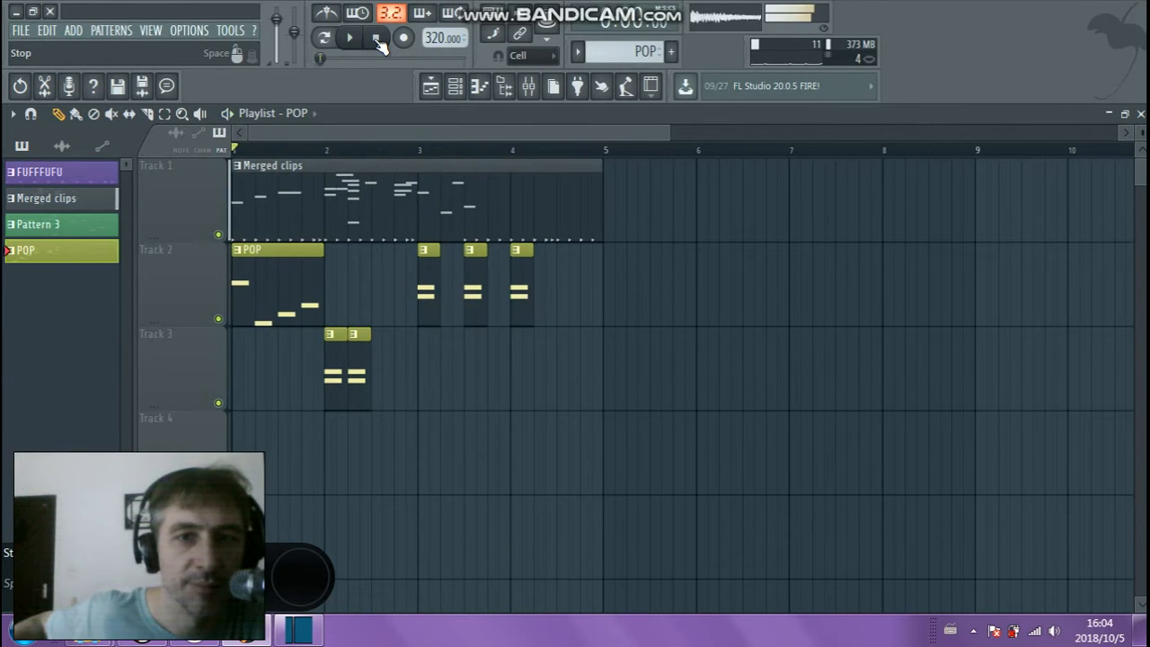
pyautogui.click(378, 40)
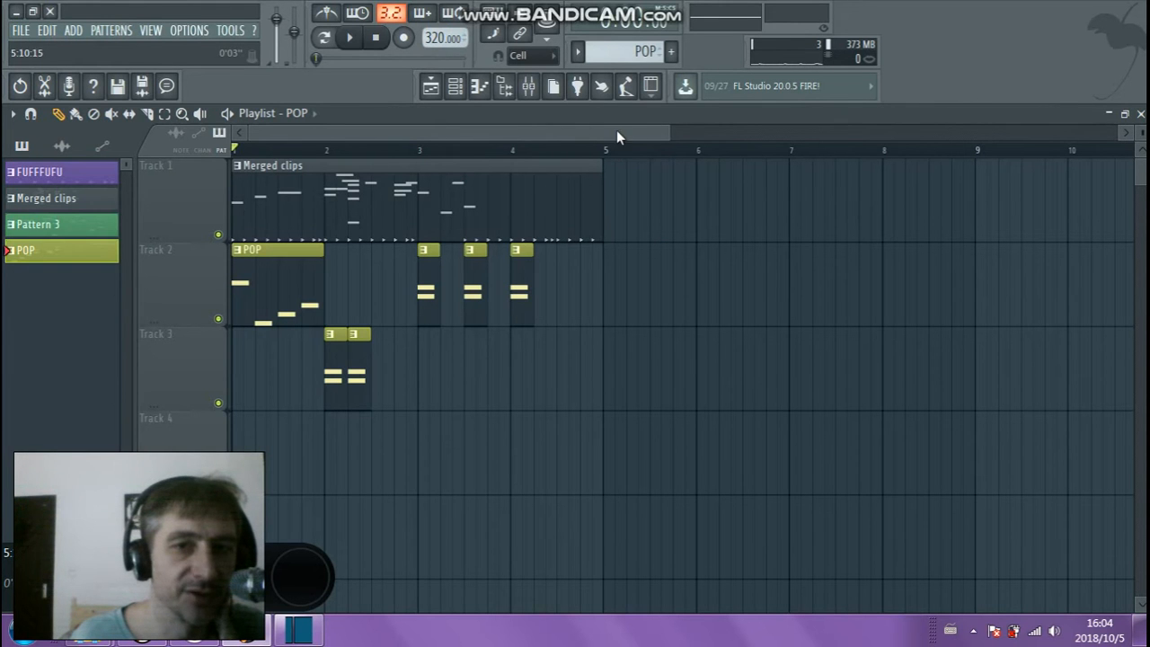
# Set the tempo back to 130 BPM
pyautogui.moveTo(443, 38); pyautogui.dragTo(435, 40)
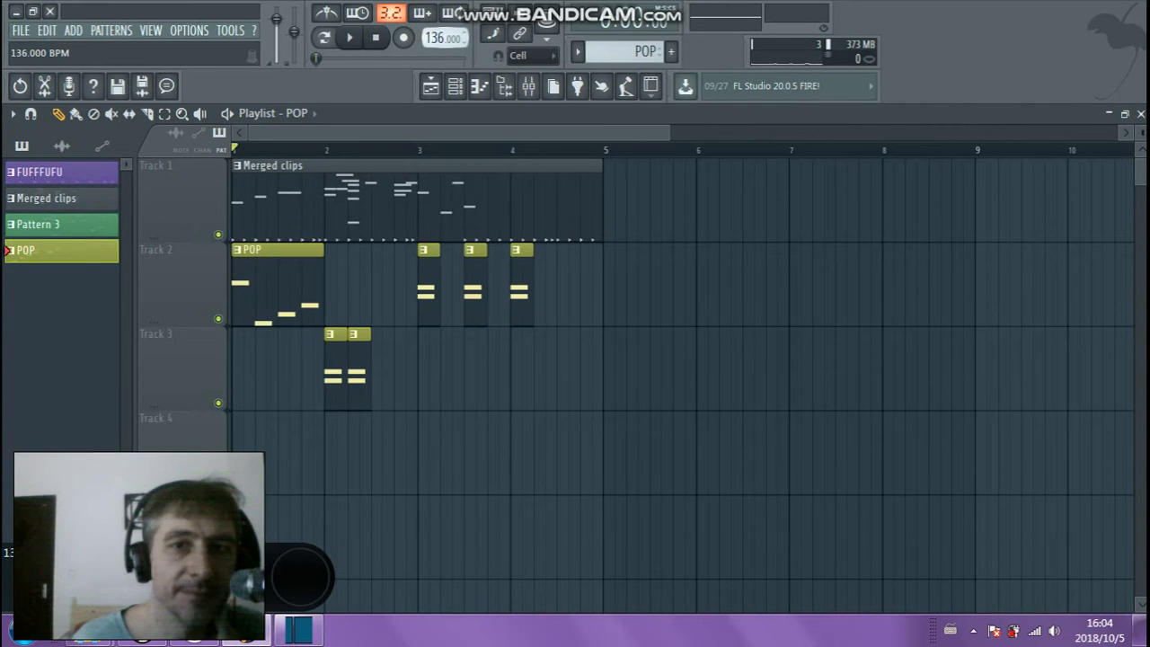
pyautogui.moveTo(435, 38); pyautogui.dragTo(435, 41)
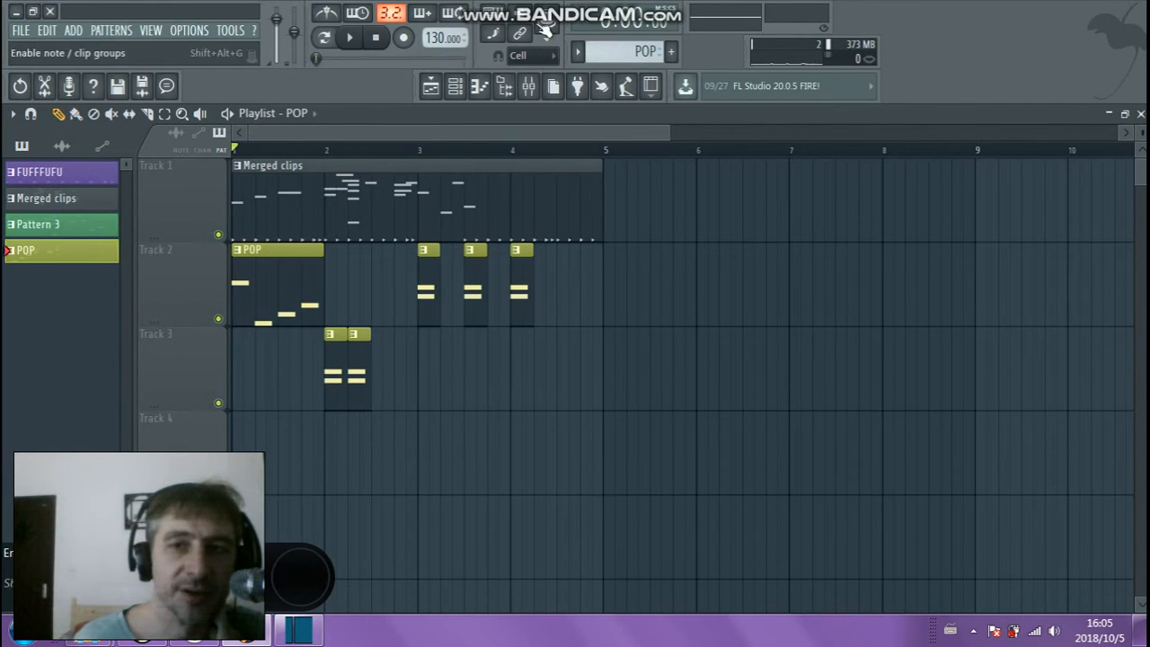
# Lower the master pitch to -620 cents and reduce the main volume to about 87%
pyautogui.press('F1')
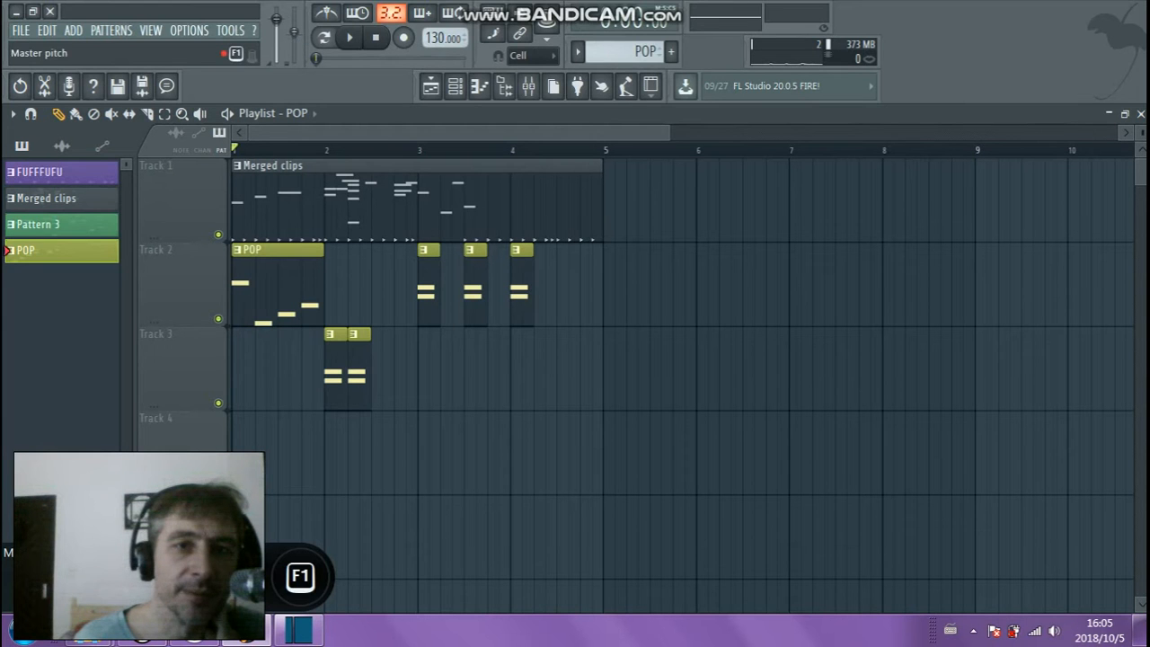
pyautogui.moveTo(293, 36); pyautogui.dragTo(293, 42)
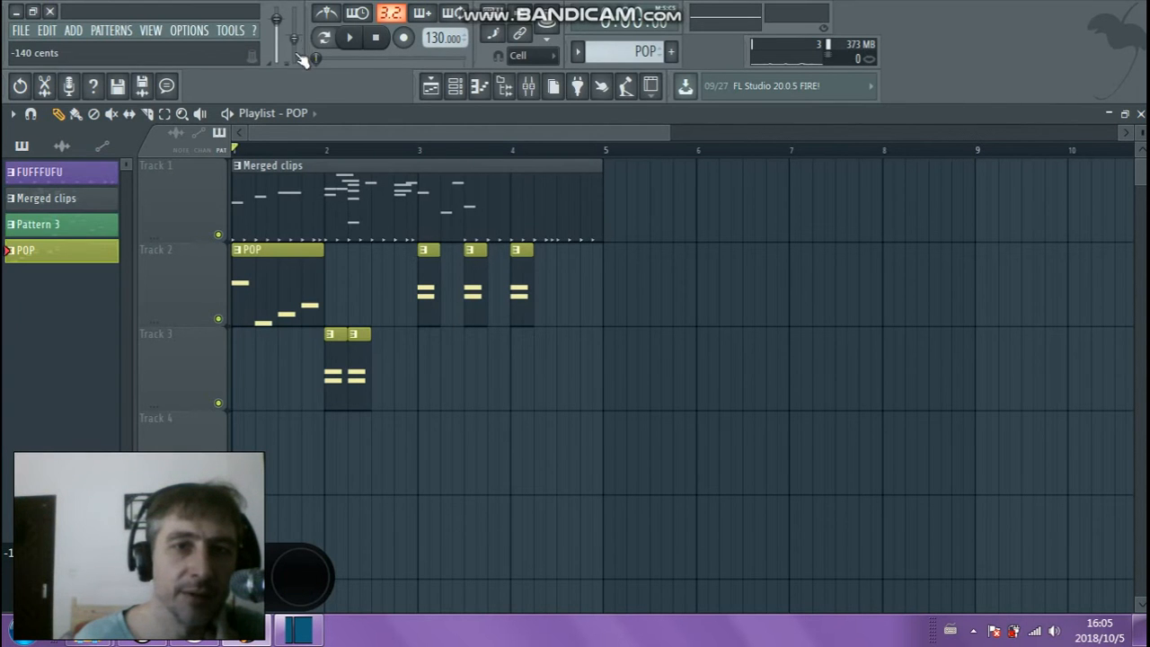
pyautogui.press('F1')
pyautogui.moveTo(295, 38); pyautogui.dragTo(295, 50)
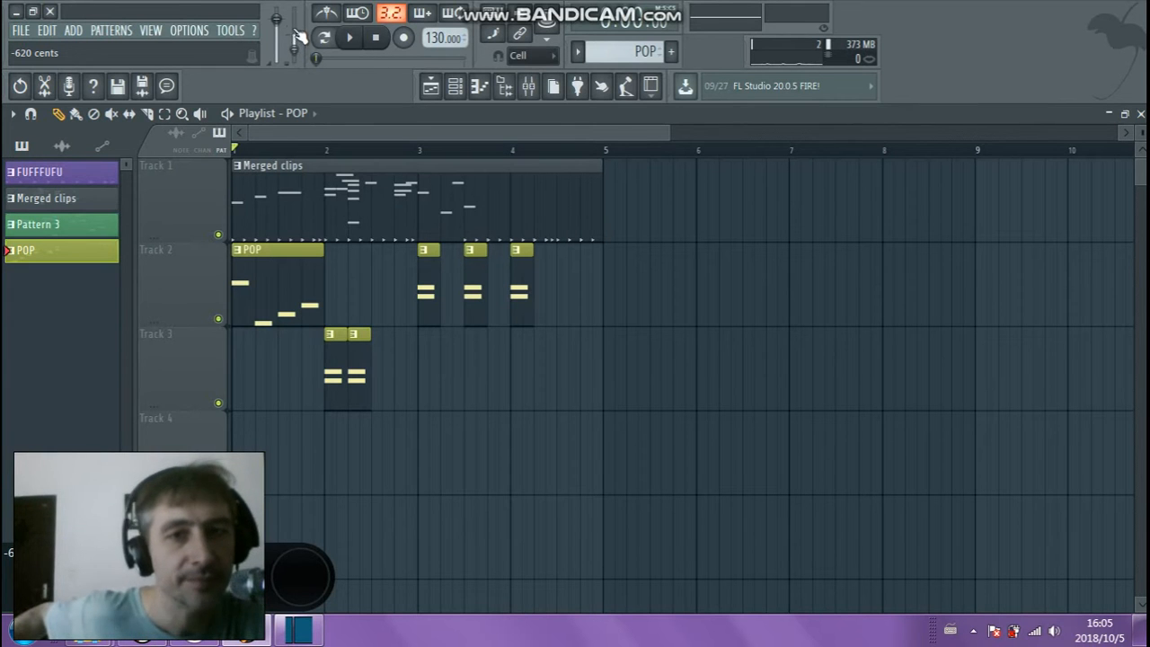
pyautogui.press('F1')
pyautogui.moveTo(281, 24); pyautogui.dragTo(281, 22)
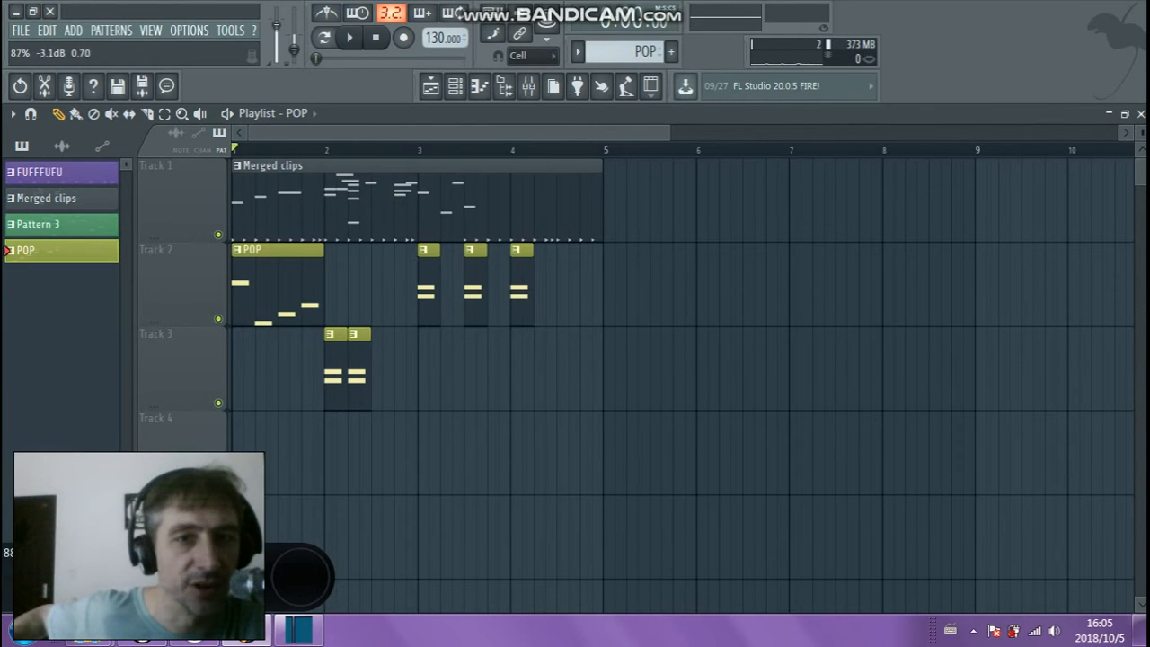
# Play the arrangement while raising the main volume and bringing the master pitch up to near its maximum, and stop playback
pyautogui.click(353, 41)
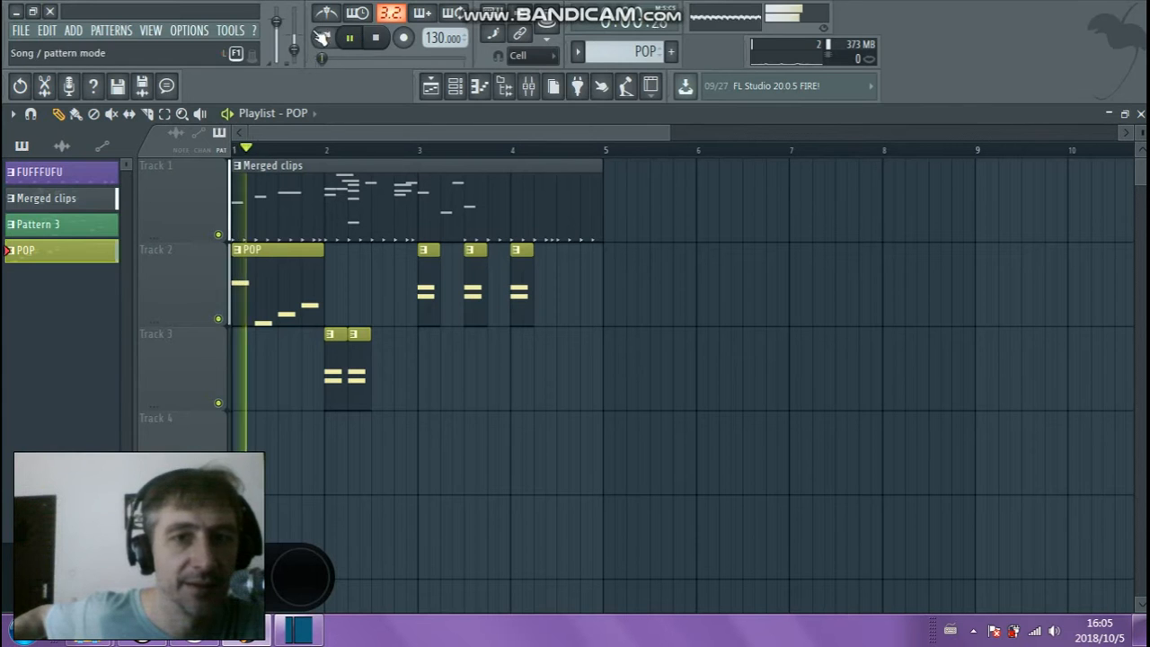
pyautogui.moveTo(315, 57); pyautogui.dragTo(350, 57)
pyautogui.moveTo(276, 42); pyautogui.dragTo(294, 10)
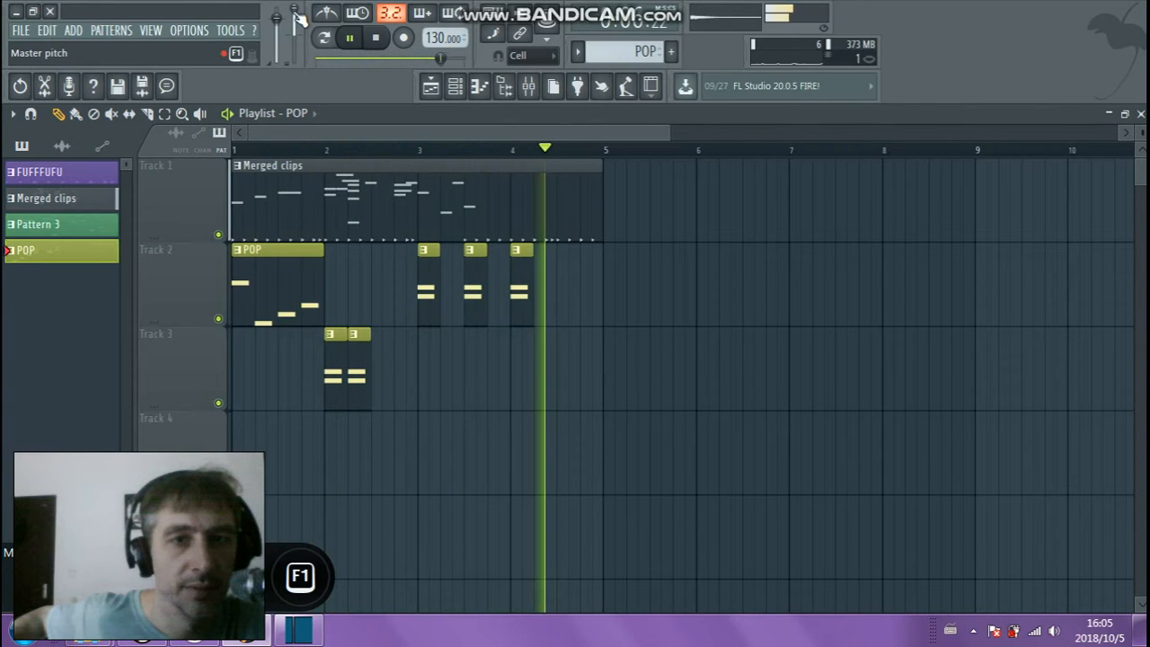
pyautogui.moveTo(294, 11); pyautogui.dragTo(294, 17)
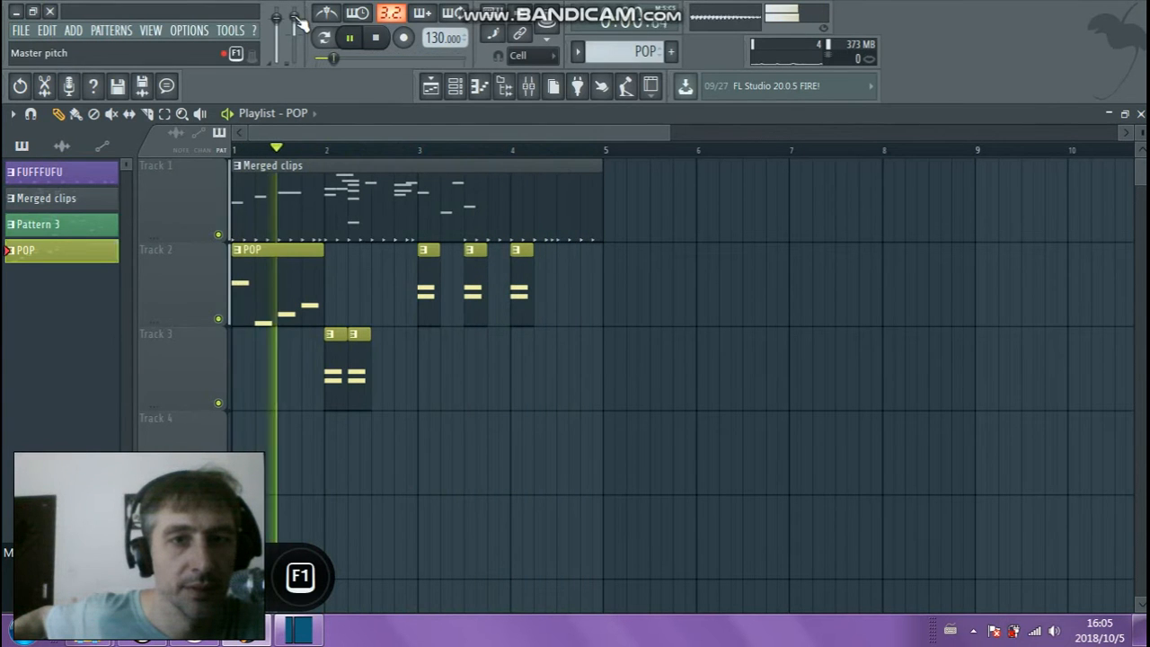
pyautogui.click(377, 42)
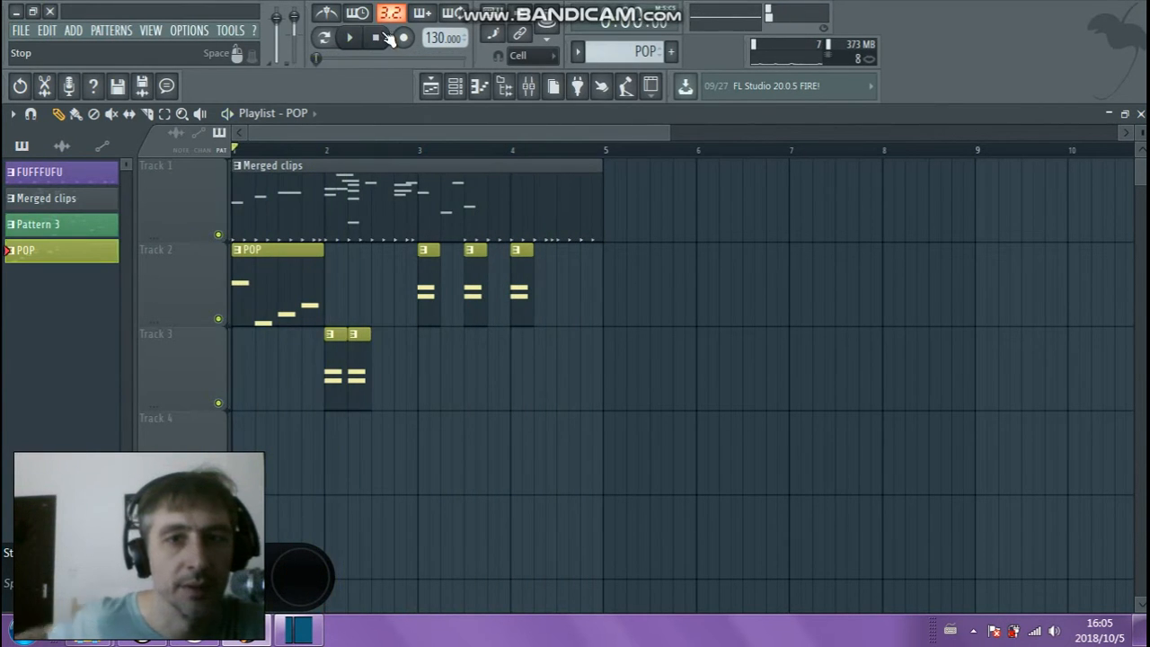
# Look through the global snap-to-grid options and leave the setting at Cell
pyautogui.click(546, 55)
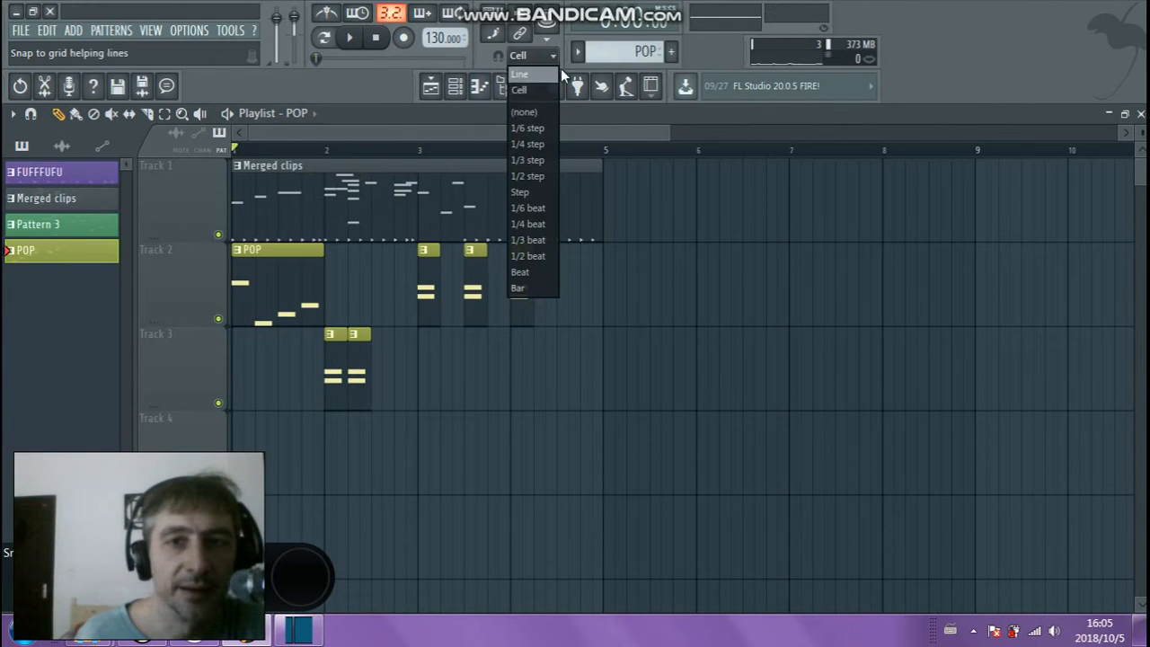
pyautogui.click(561, 55)
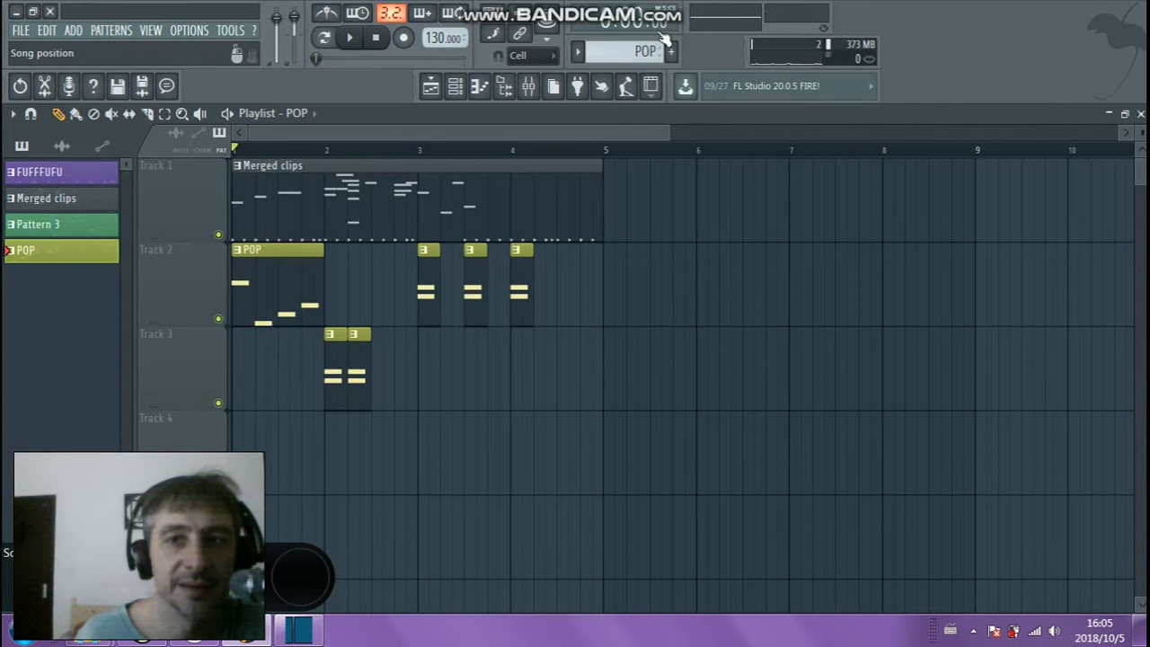
# Switch the active pattern through Merged clips, FUFFFUFU and Pattern 3, and return to POP
pyautogui.press('F1')
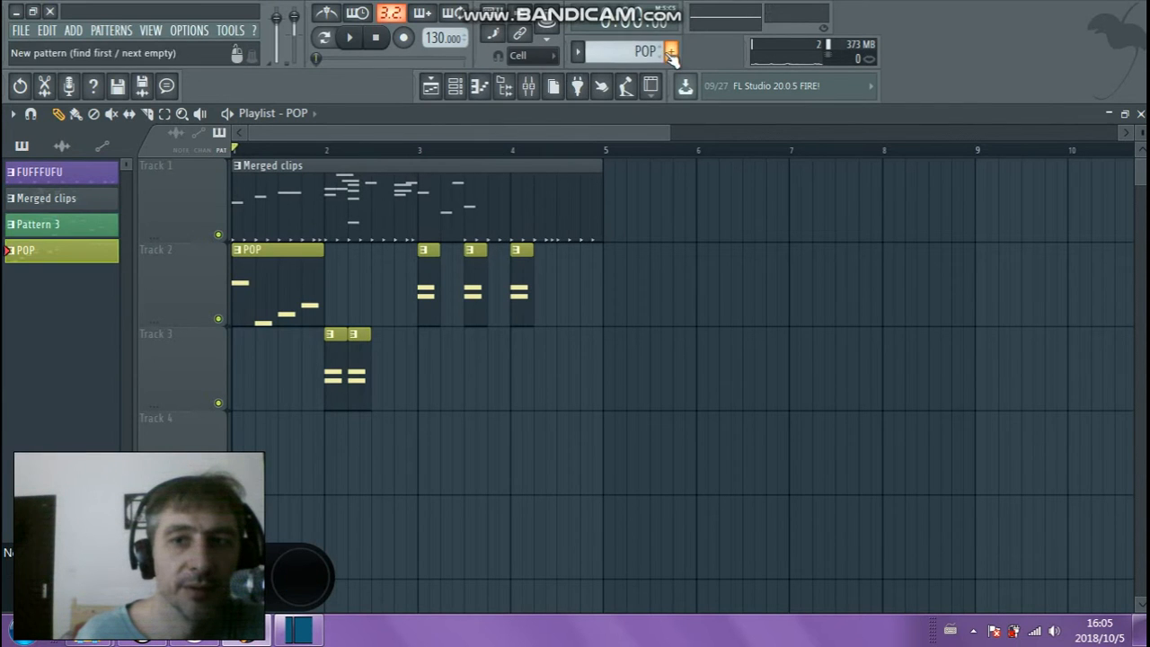
pyautogui.moveTo(279, 260)
pyautogui.mouseDown()
pyautogui.moveTo(282, 279)
pyautogui.moveTo(271, 273)
pyautogui.mouseUp()
pyautogui.click(419, 226)
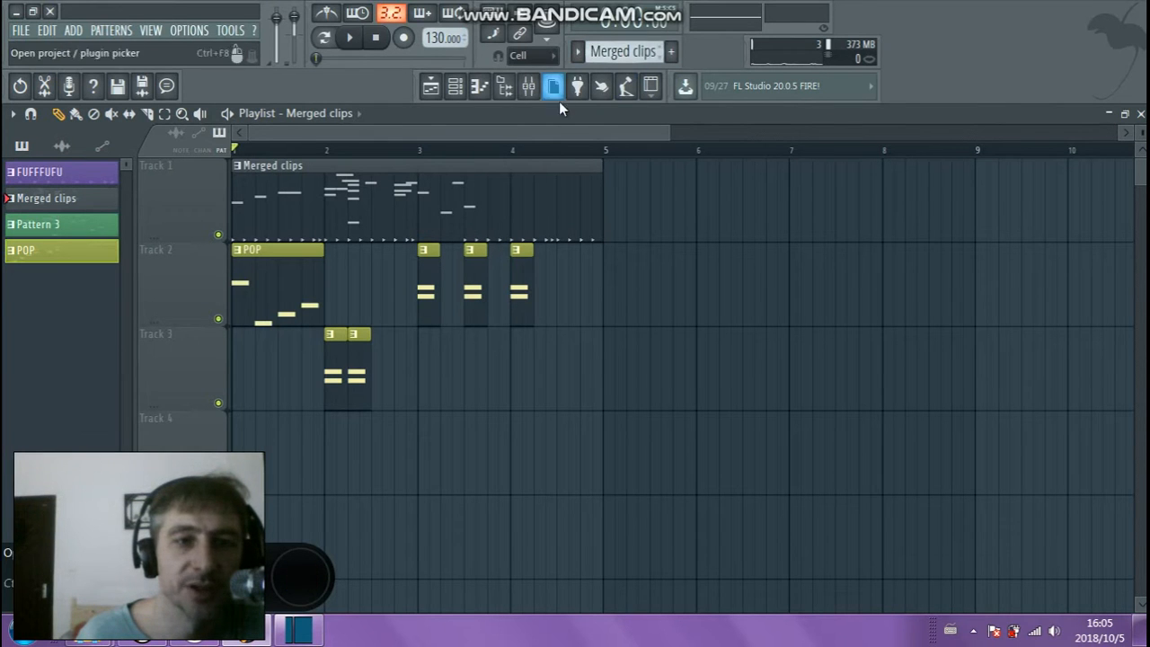
pyautogui.click(32, 172)
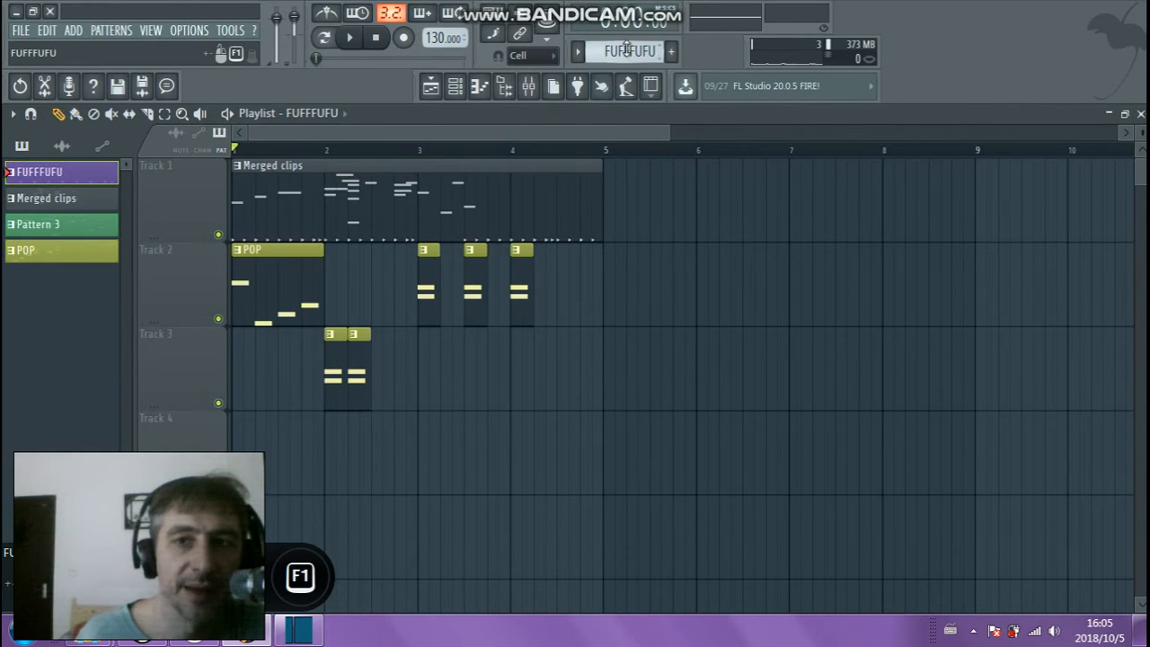
pyautogui.click(81, 232)
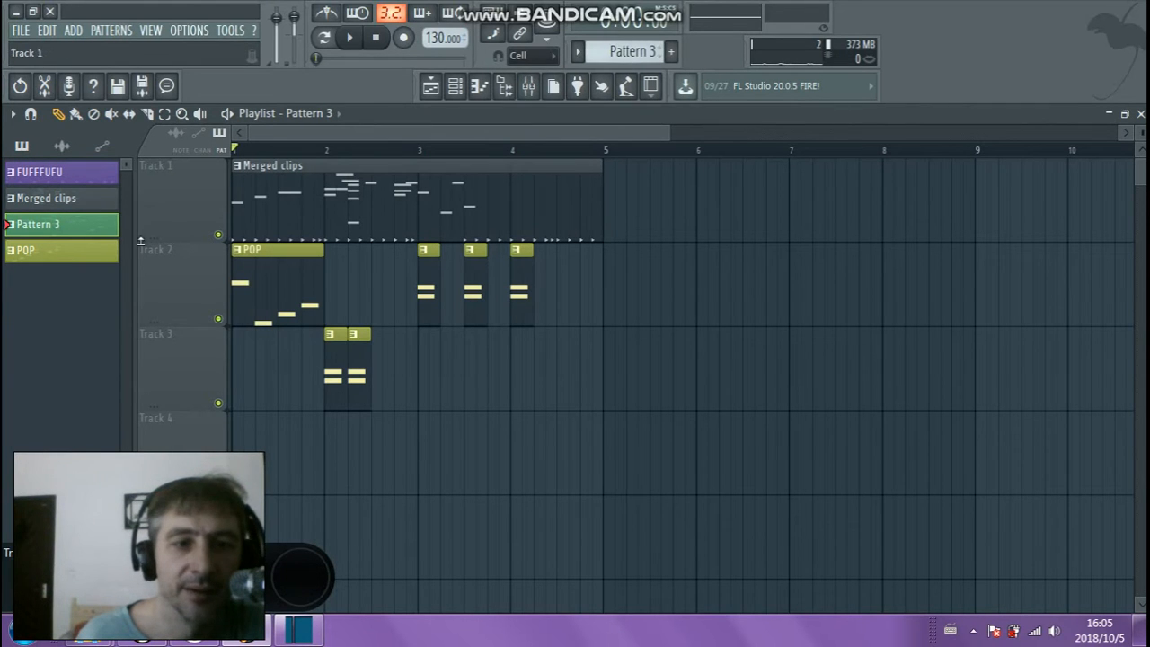
pyautogui.click(72, 254)
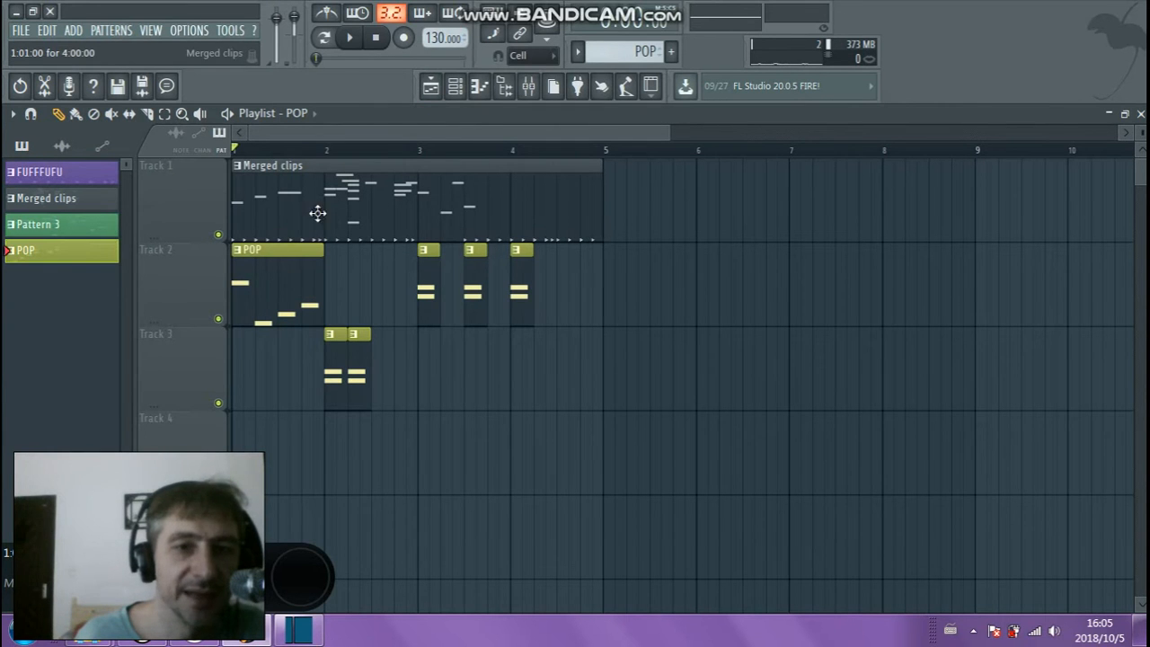
# Show the channel rack over the playlist for the POP pattern, move it clear of the pattern list and select the Clap channel
pyautogui.click(290, 176)
pyautogui.click(300, 259)
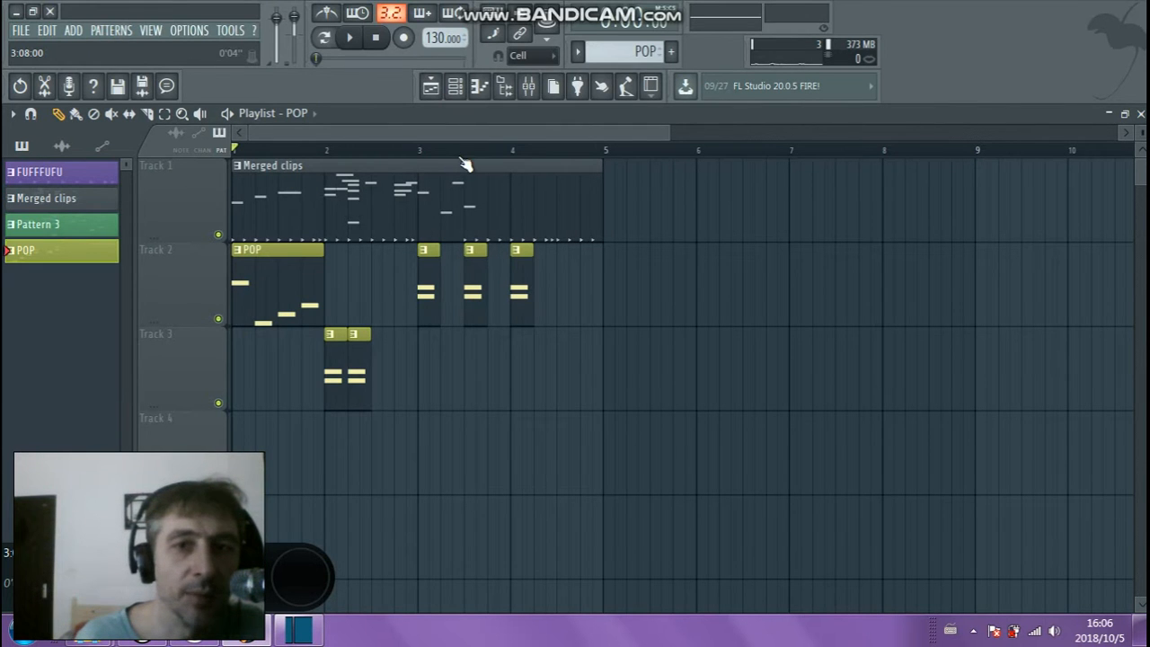
pyautogui.click(456, 88)
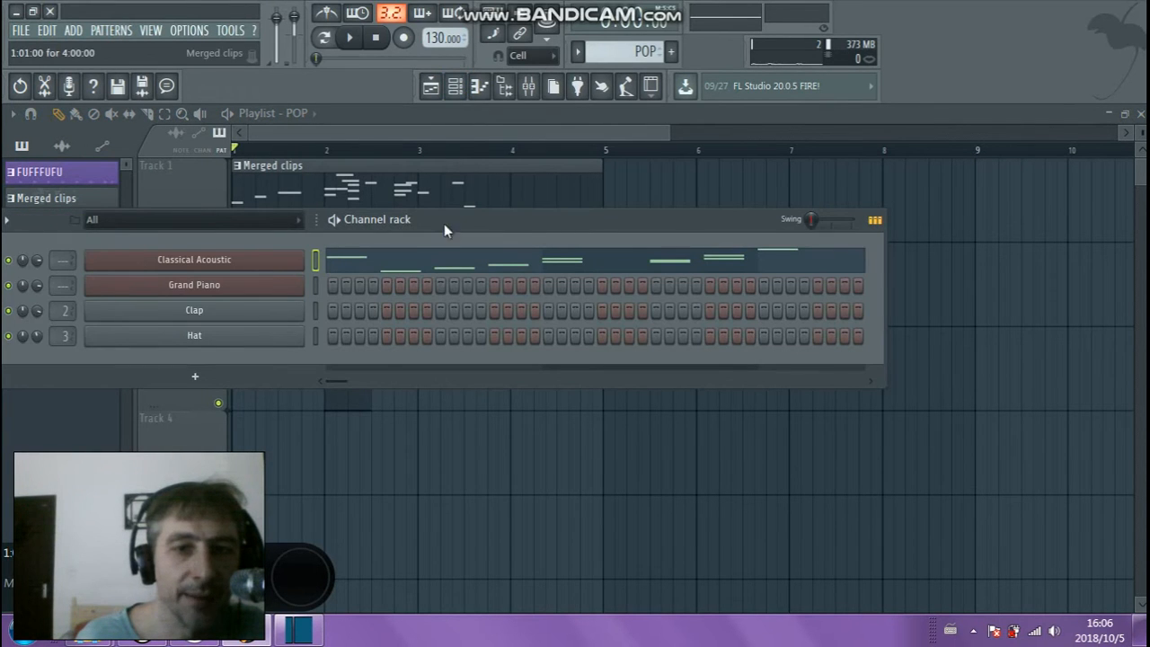
pyautogui.moveTo(444, 224); pyautogui.dragTo(527, 225)
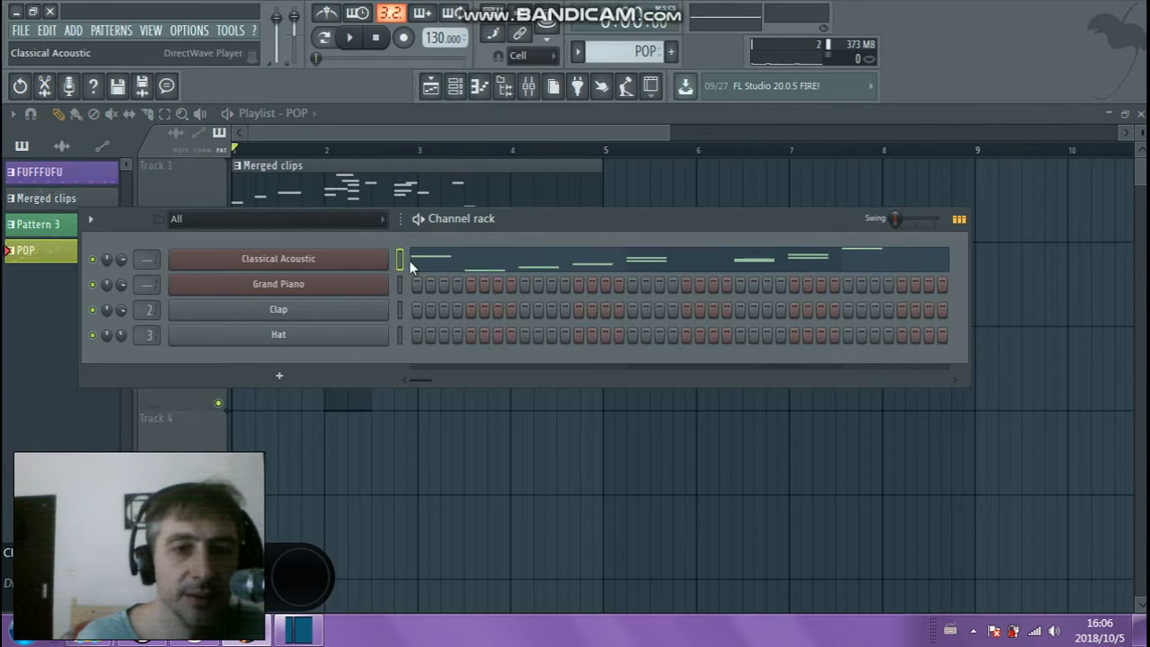
pyautogui.click(444, 309)
pyautogui.click(484, 309)
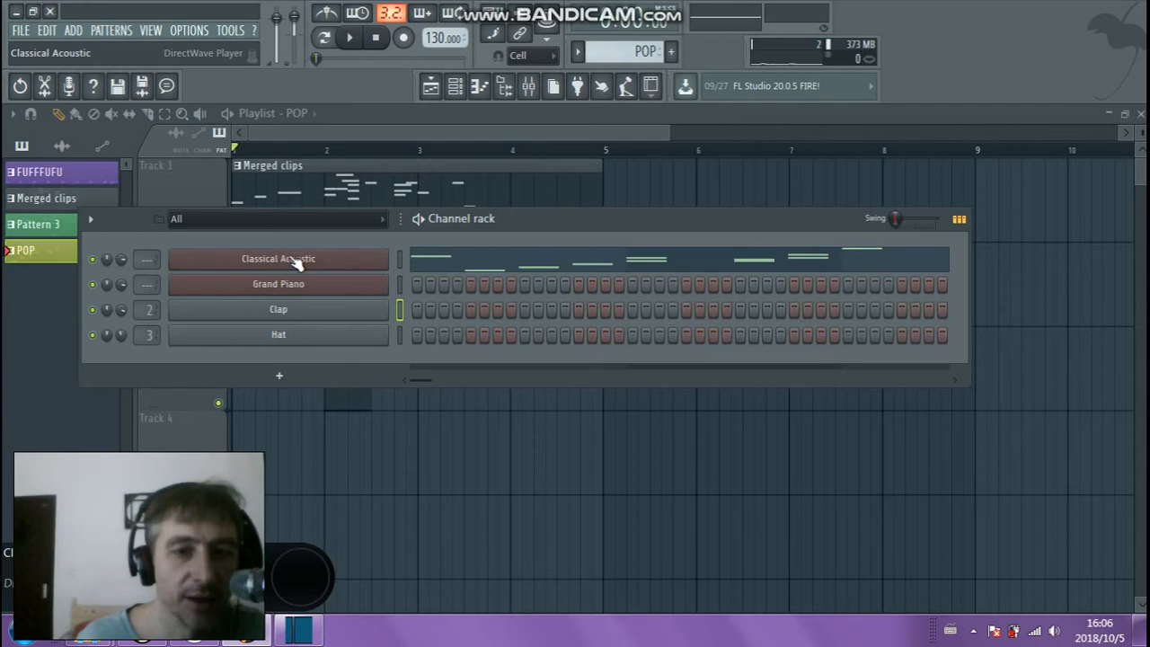
# Open the Classical Acoustic notes in the piano roll, bring the channel rack up in front and reposition it
pyautogui.moveTo(529, 224); pyautogui.dragTo(555, 292)
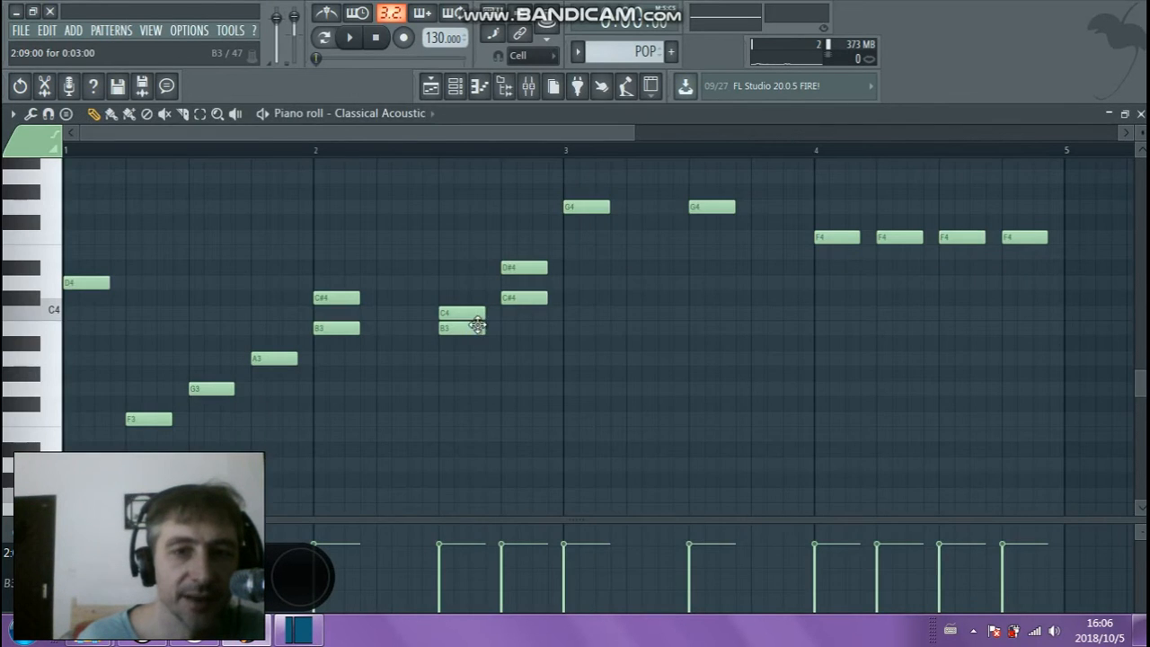
pyautogui.click(480, 85)
pyautogui.click(481, 86)
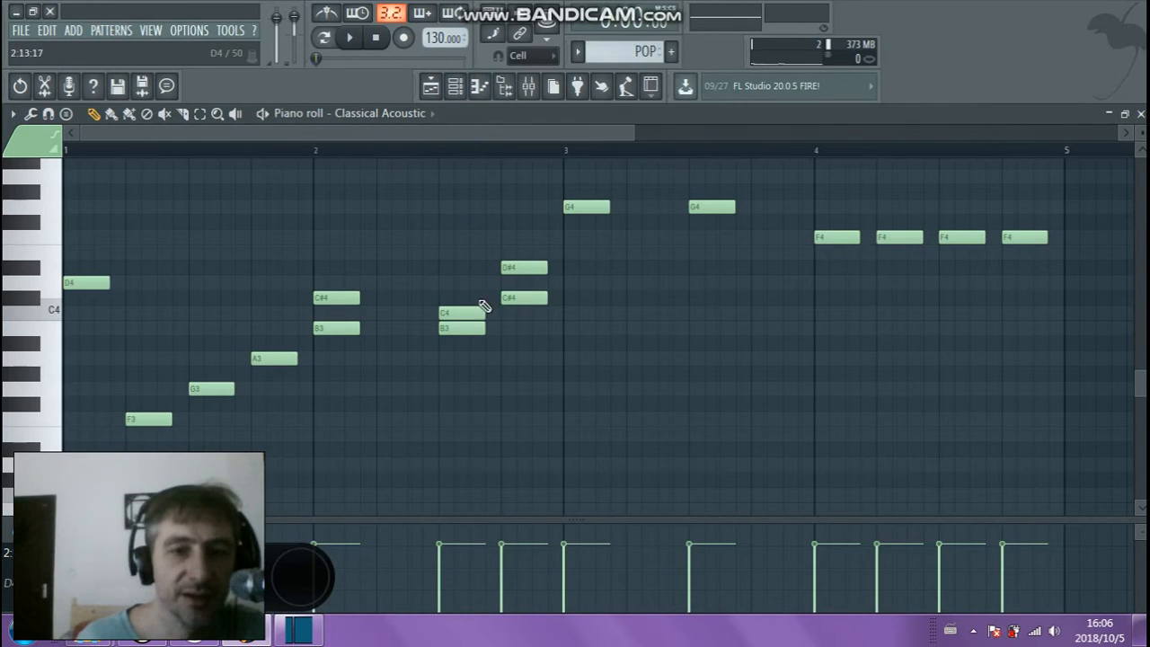
pyautogui.click(455, 86)
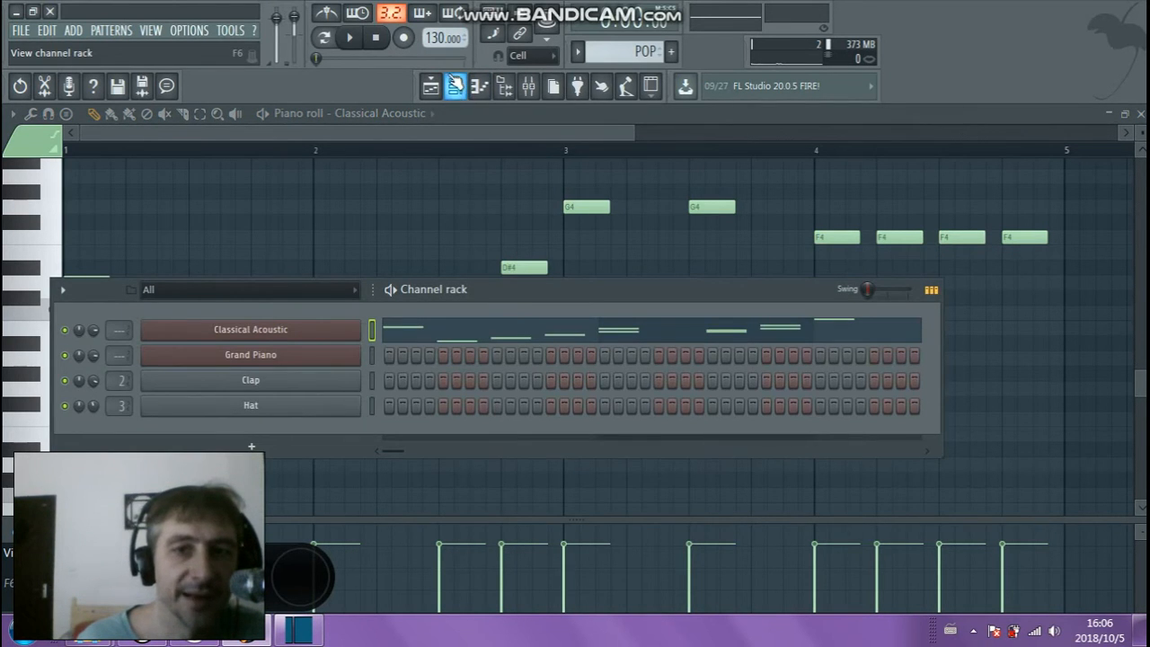
pyautogui.moveTo(498, 294); pyautogui.dragTo(554, 212)
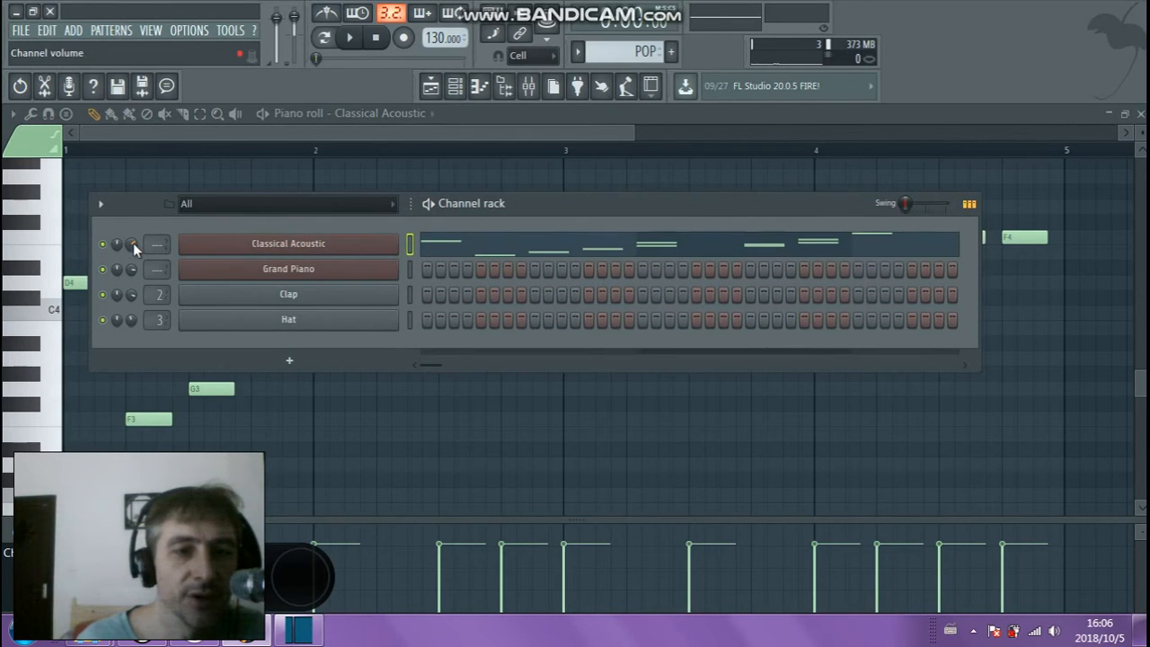
# Try the Classical Acoustic channel's volume and look through its channel options without choosing any
pyautogui.moveTo(144, 248); pyautogui.dragTo(143, 269)
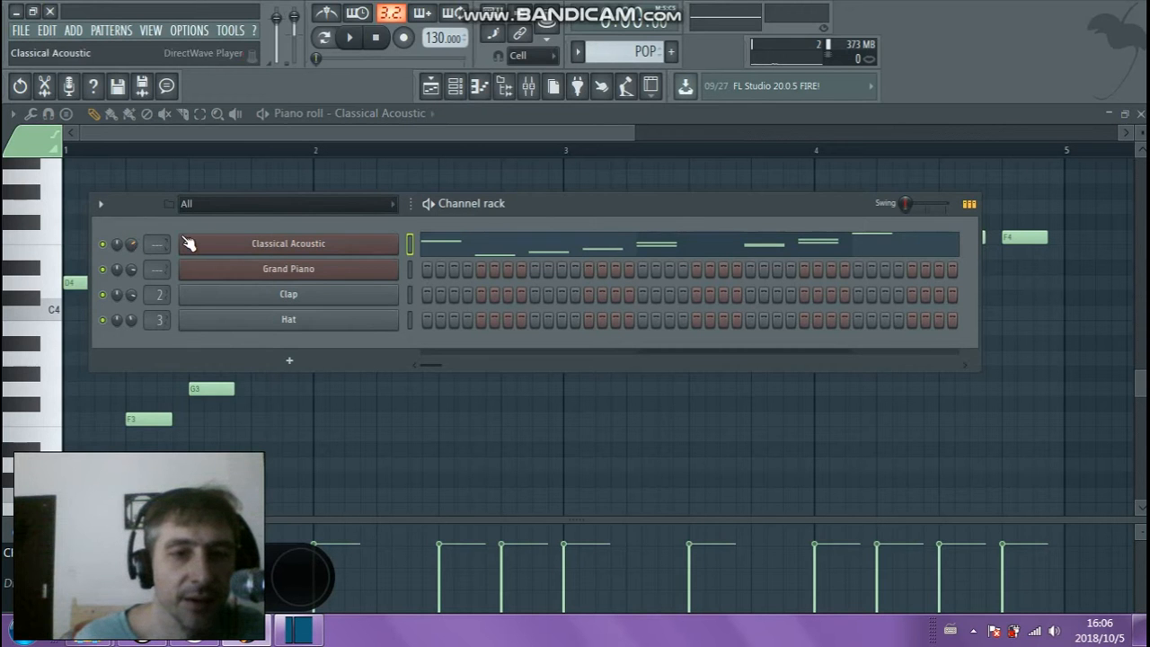
pyautogui.rightClick(270, 248)
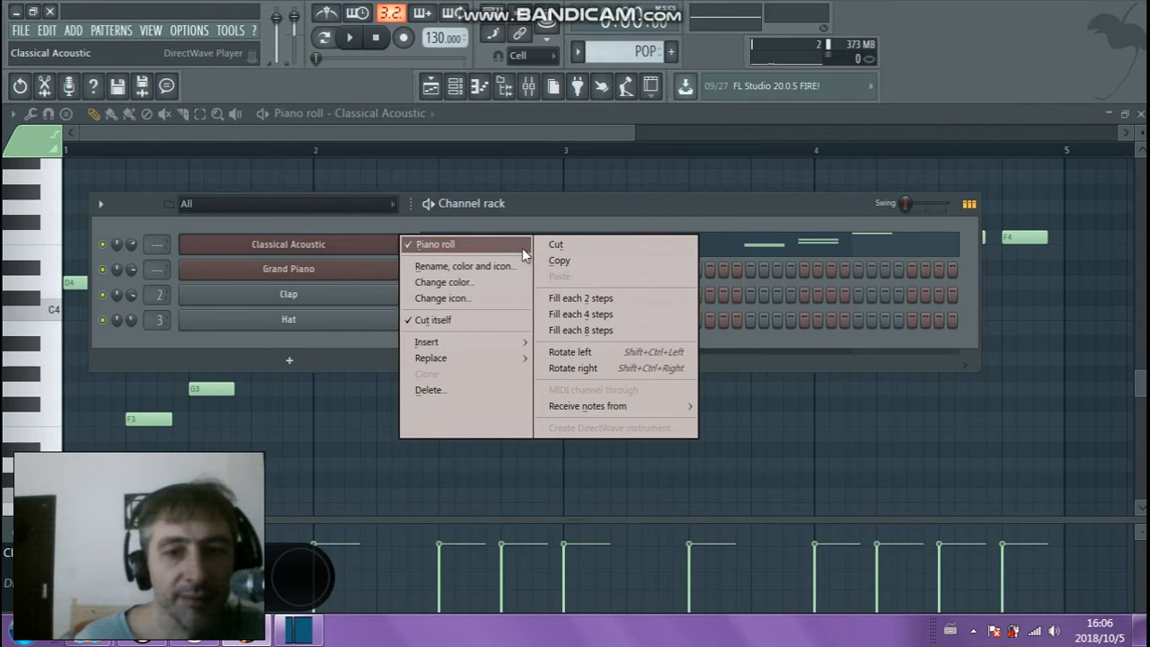
pyautogui.click(567, 195)
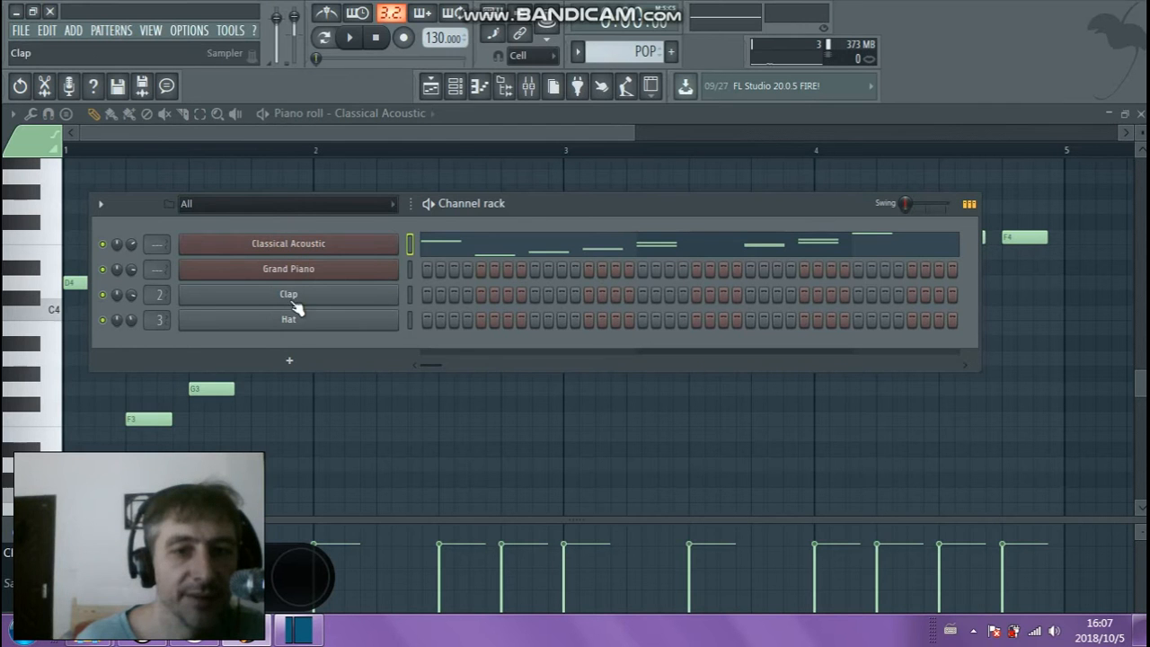
# Open the Classical Acoustic instrument settings, move the window fully into view and raise the channel pitch slightly
pyautogui.click(320, 243)
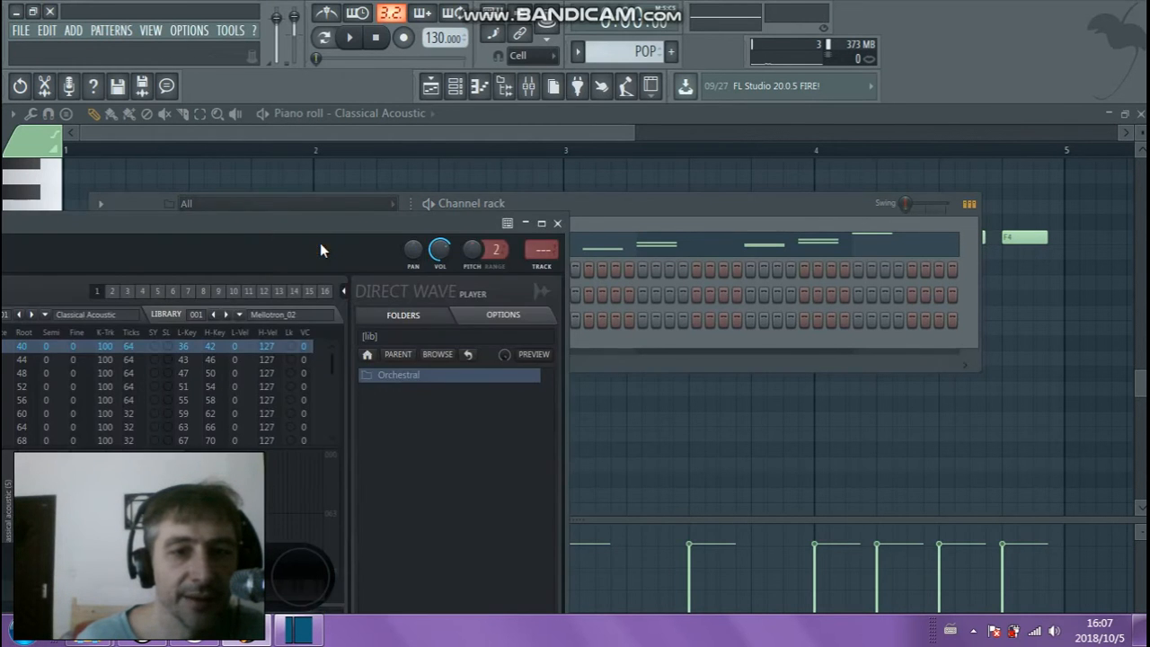
pyautogui.moveTo(259, 229); pyautogui.dragTo(592, 180)
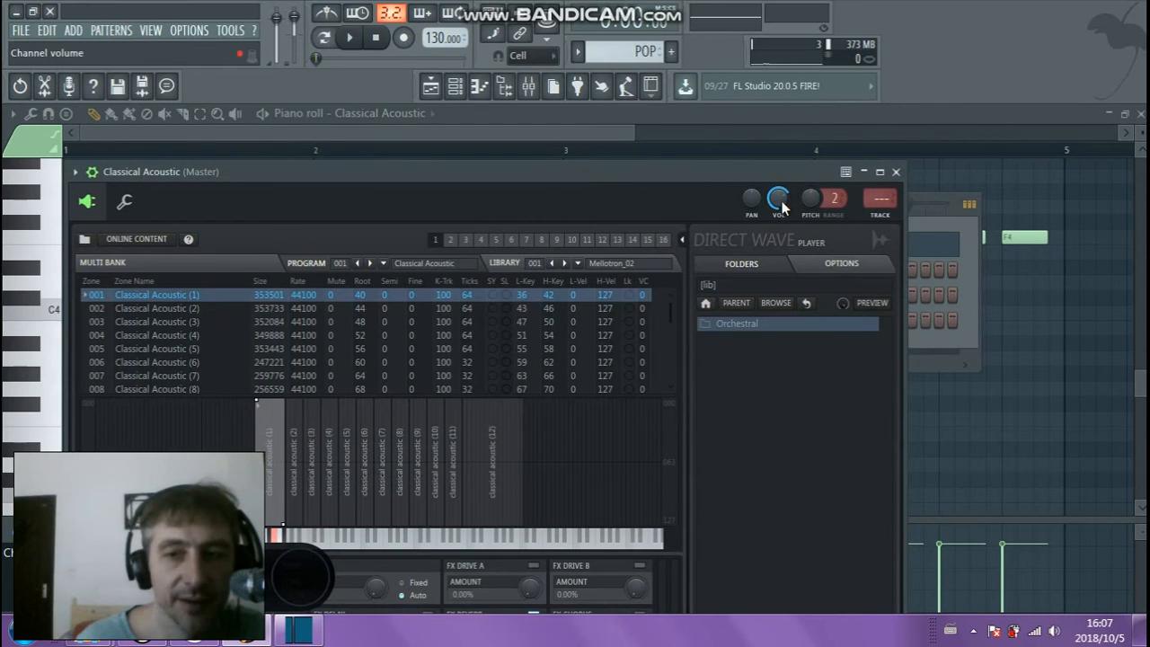
pyautogui.moveTo(814, 204); pyautogui.dragTo(779, 199)
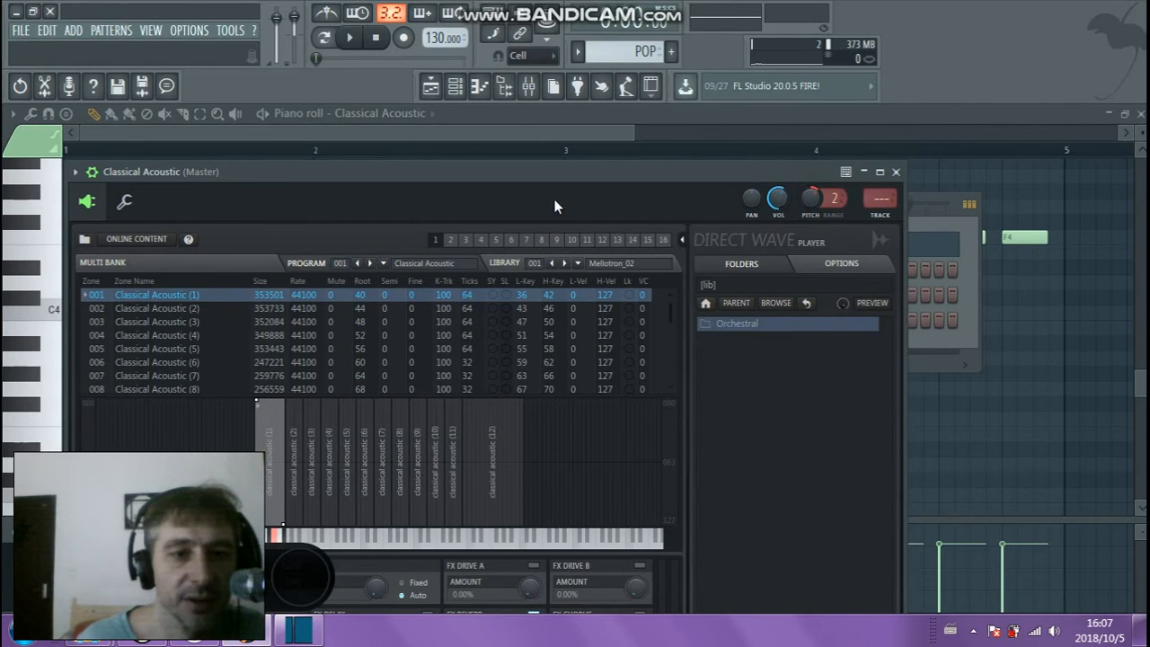
# Browse several sample zones of Classical Acoustic in the multi bank and end on zone 001
pyautogui.click(202, 309)
pyautogui.click(184, 332)
pyautogui.click(180, 363)
pyautogui.click(173, 330)
pyautogui.click(171, 303)
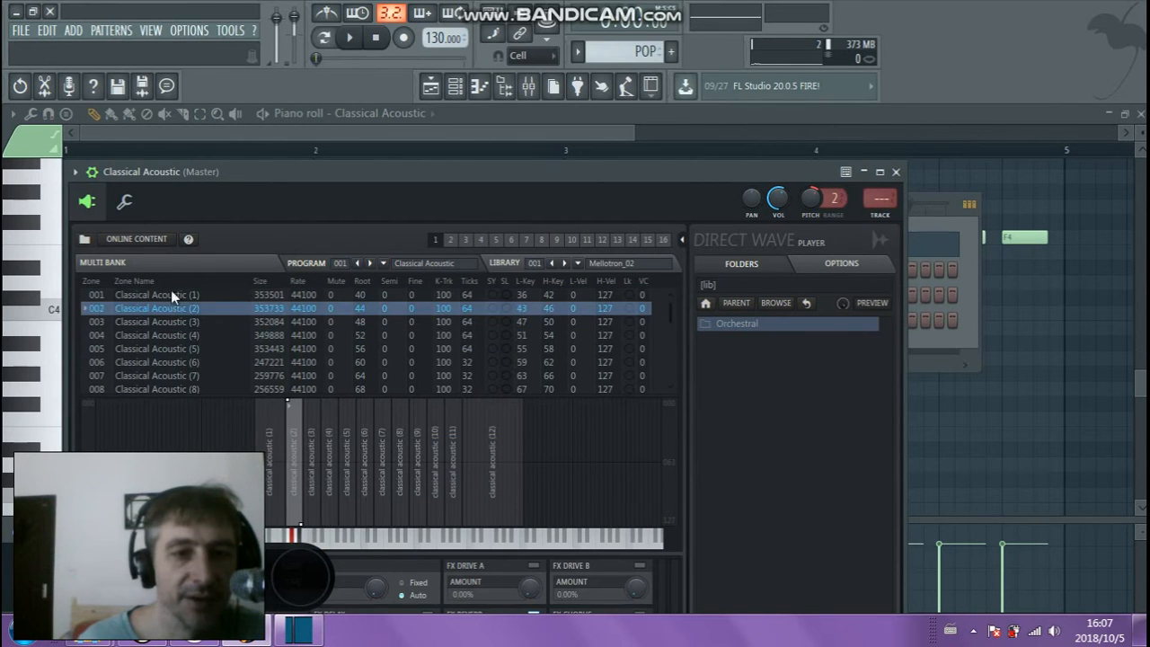
pyautogui.click(171, 291)
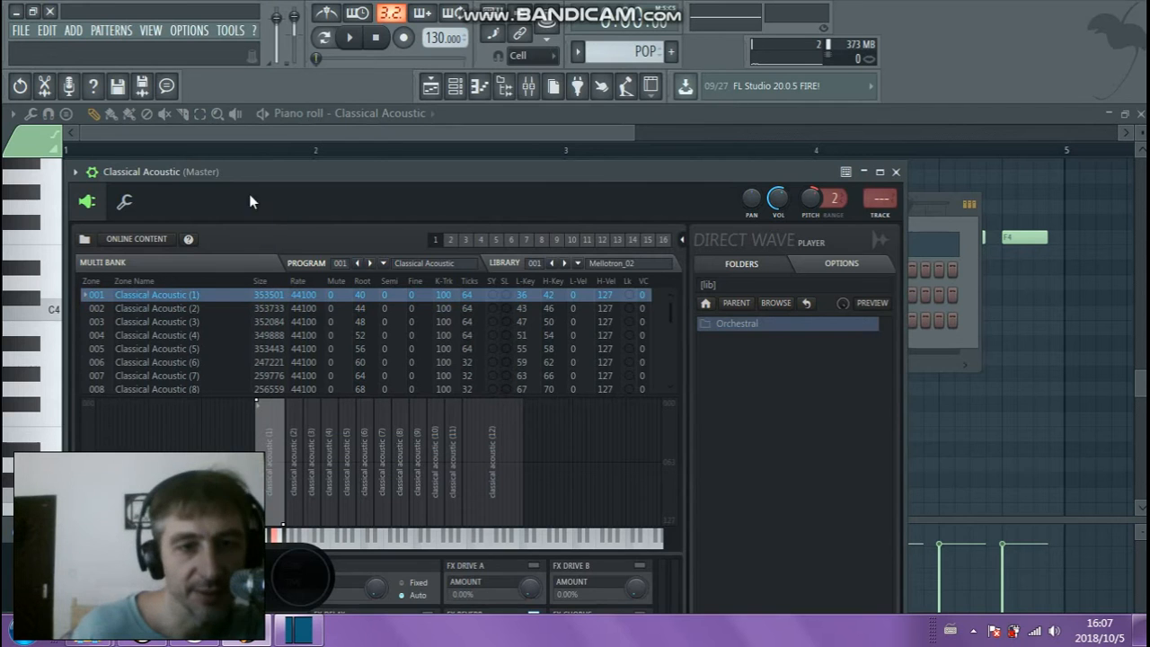
# Show Classical Acoustic's miscellaneous functions, reposition the window and audition notes across its preview keyboard
pyautogui.click(131, 205)
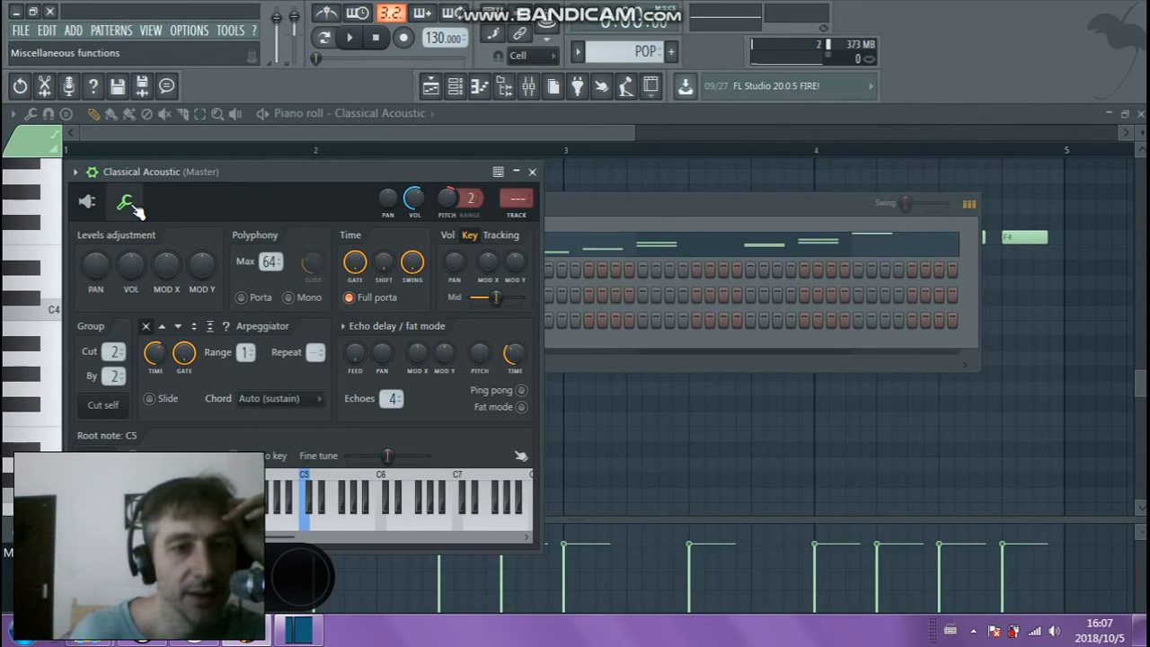
pyautogui.moveTo(216, 171); pyautogui.dragTo(319, 172)
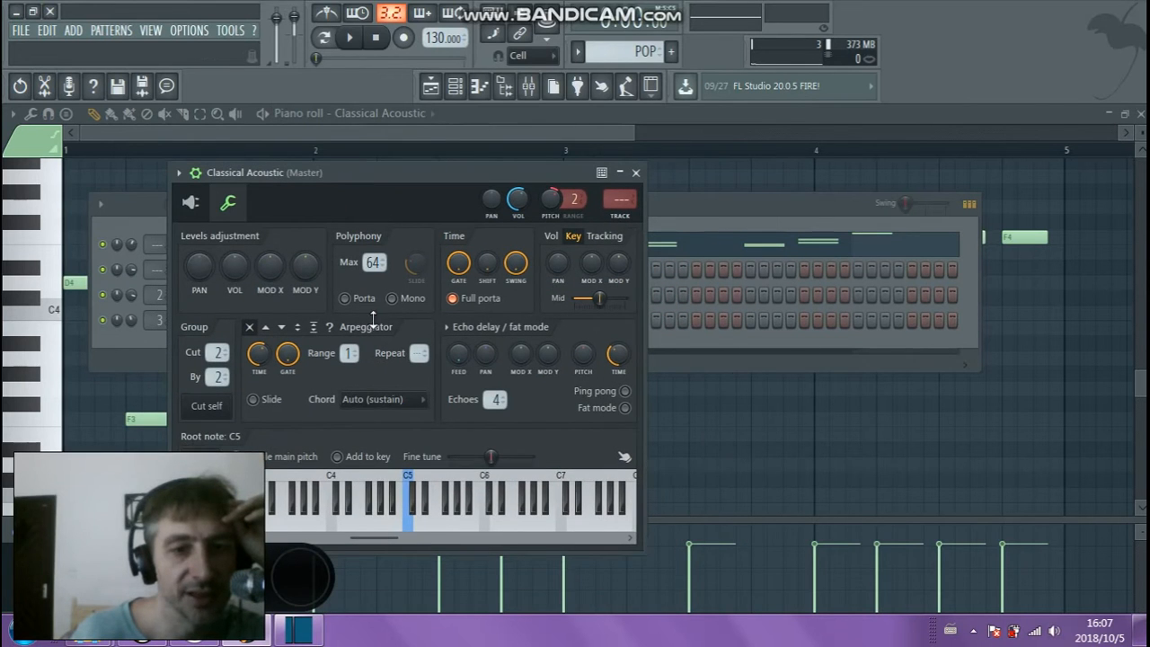
pyautogui.click(356, 504)
pyautogui.click(464, 507)
pyautogui.click(509, 507)
pyautogui.click(584, 506)
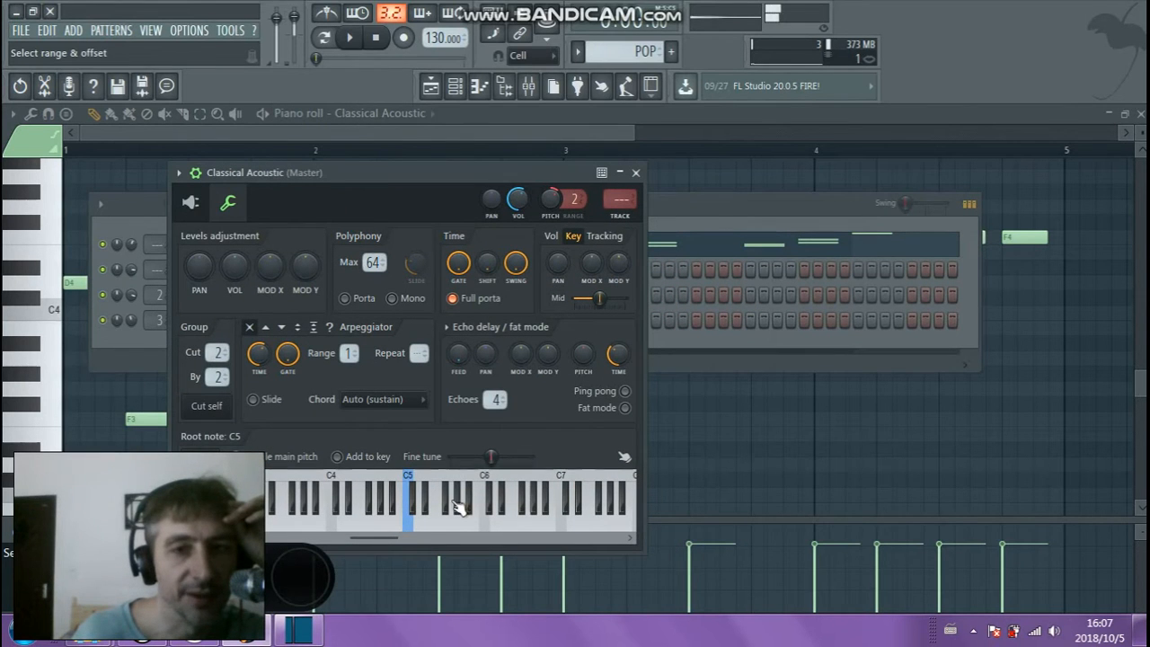
pyautogui.click(528, 501)
# Try Classical Acoustic's volume multiplier at several levels up to about 121%, settle it slightly above centre and nudge the channel volume
pyautogui.click(519, 202)
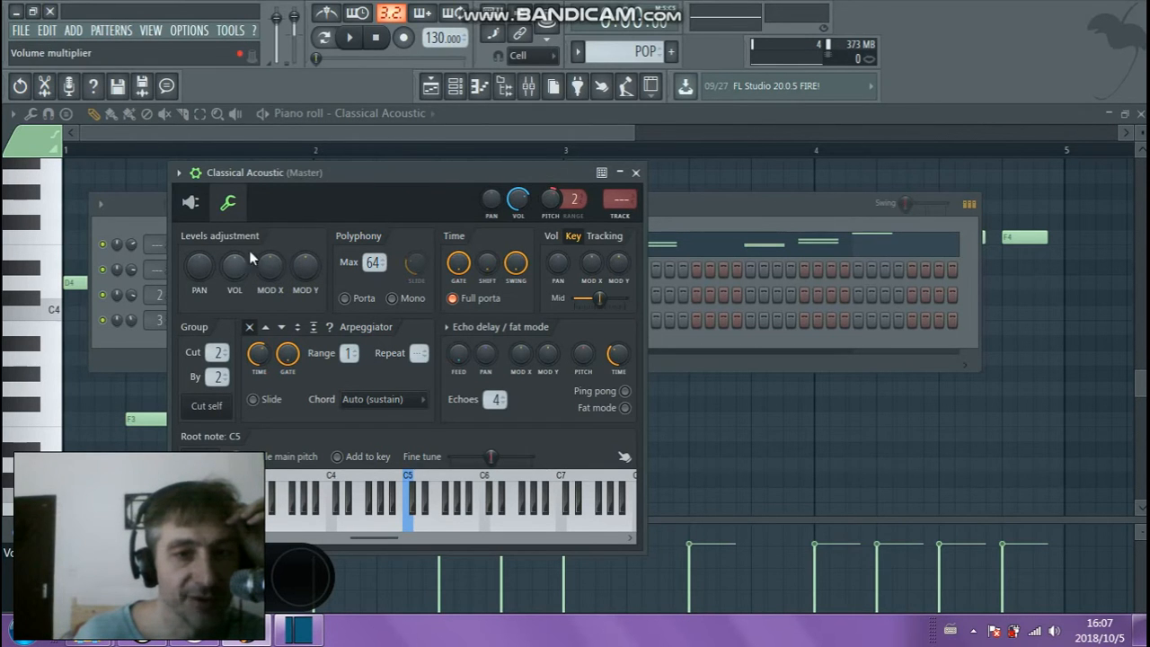
pyautogui.moveTo(236, 266); pyautogui.dragTo(236, 263)
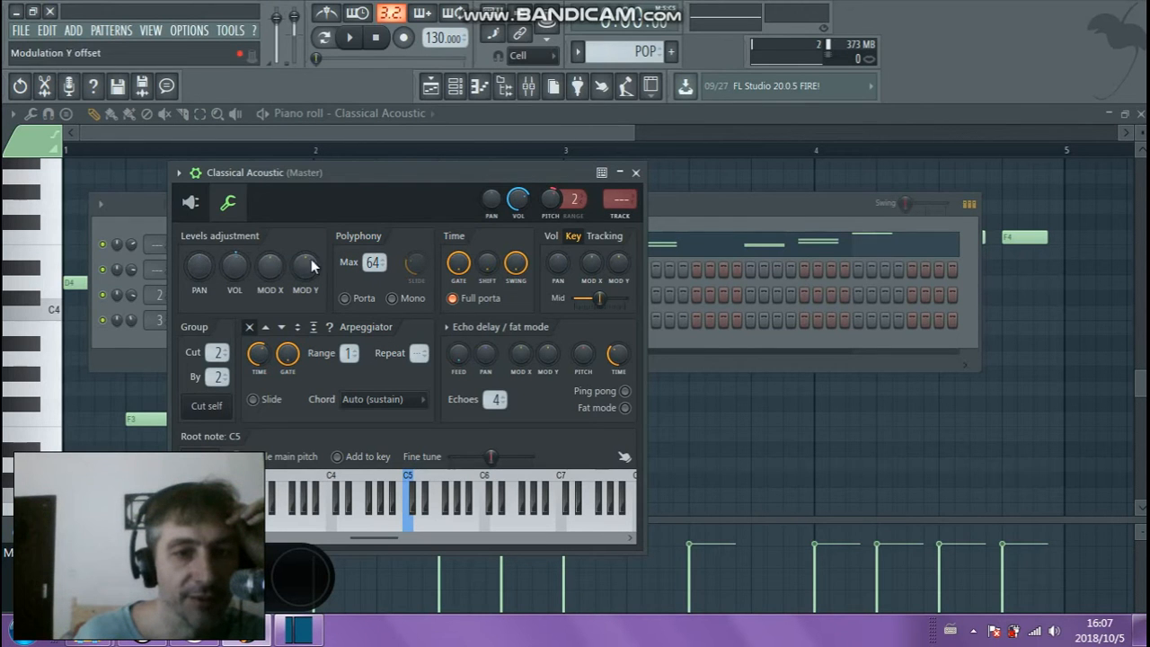
pyautogui.moveTo(236, 267); pyautogui.dragTo(236, 255)
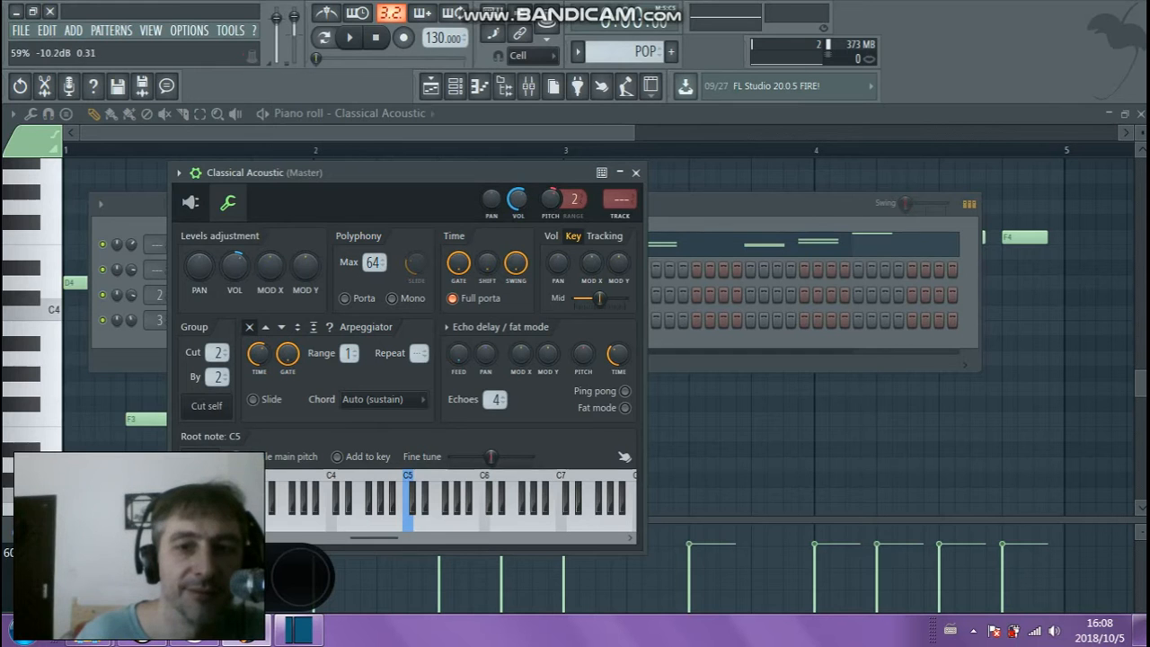
pyautogui.moveTo(237, 267); pyautogui.dragTo(236, 275)
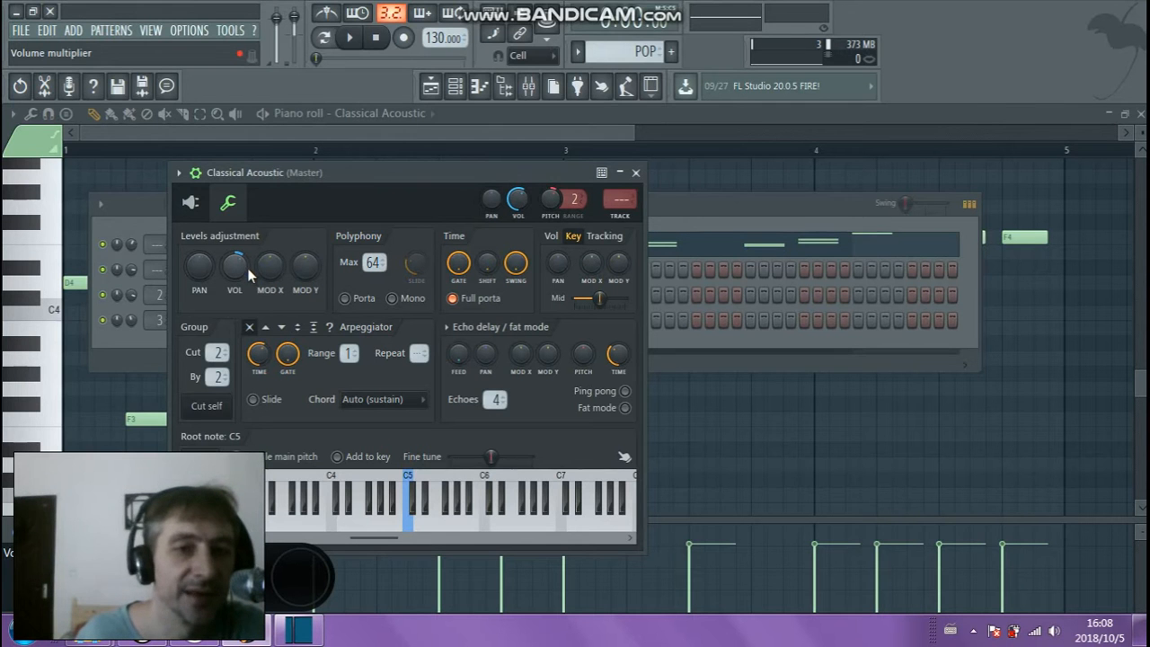
pyautogui.moveTo(241, 273); pyautogui.dragTo(241, 269)
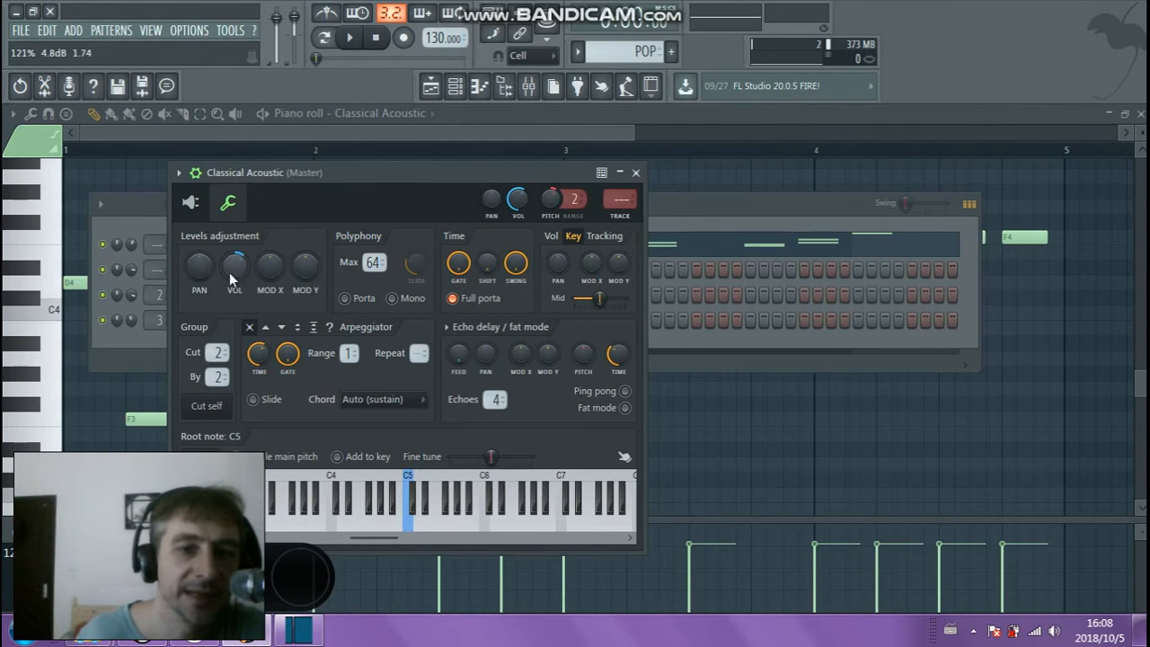
pyautogui.moveTo(402, 171); pyautogui.dragTo(367, 161)
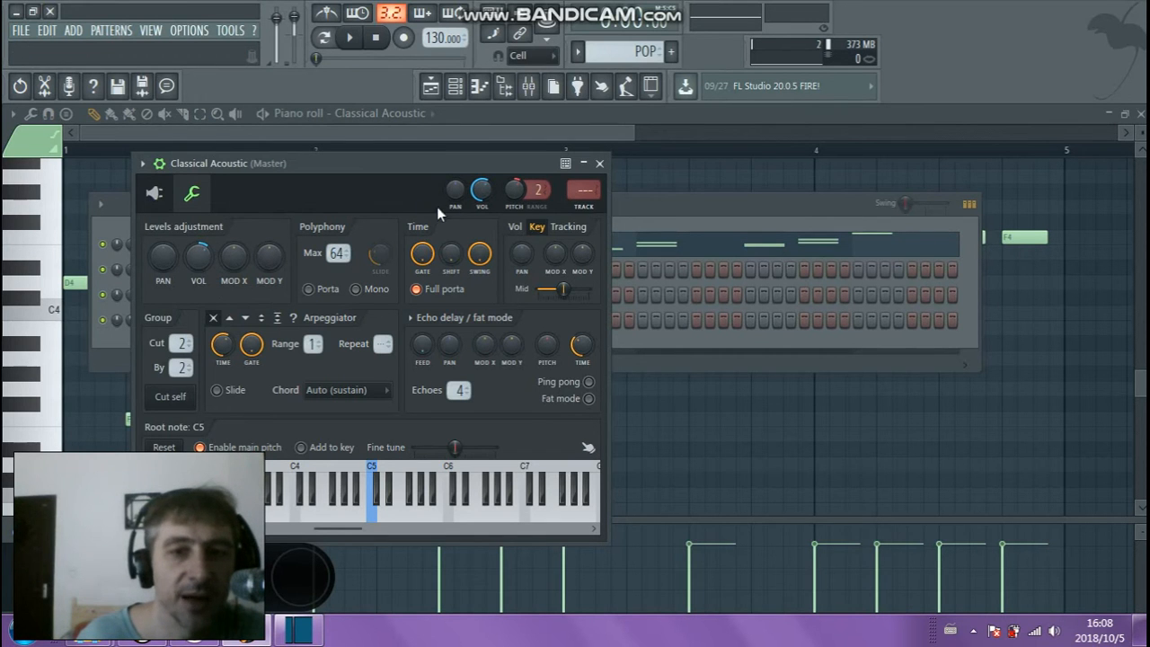
pyautogui.moveTo(208, 253); pyautogui.dragTo(207, 261)
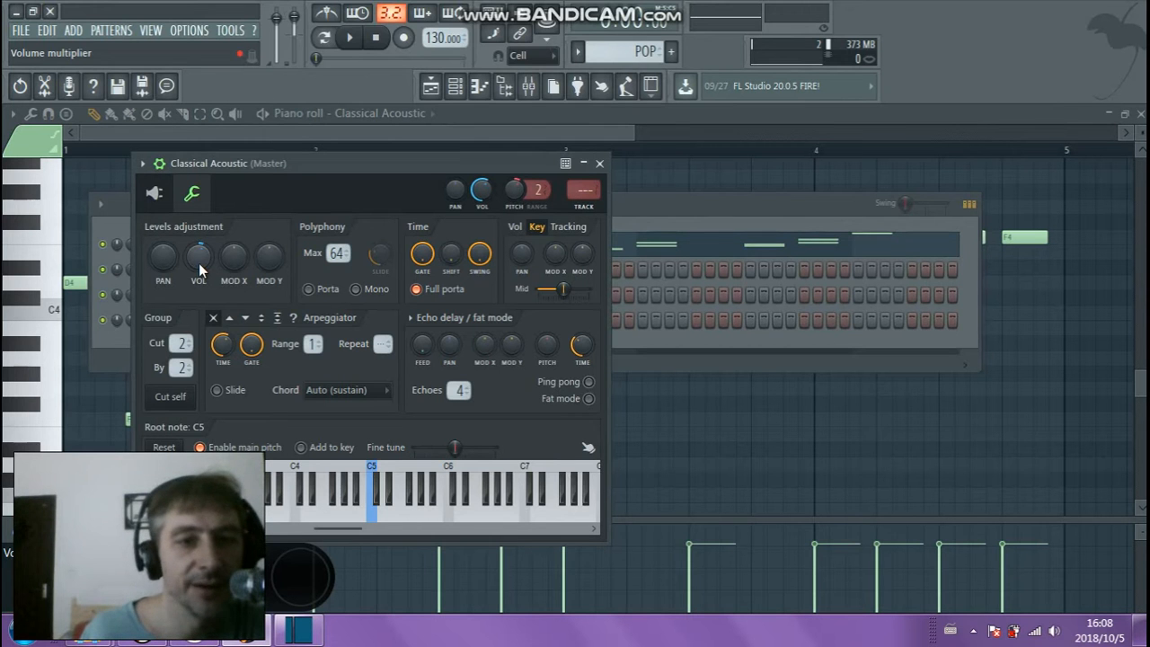
pyautogui.moveTo(201, 256); pyautogui.dragTo(201, 261)
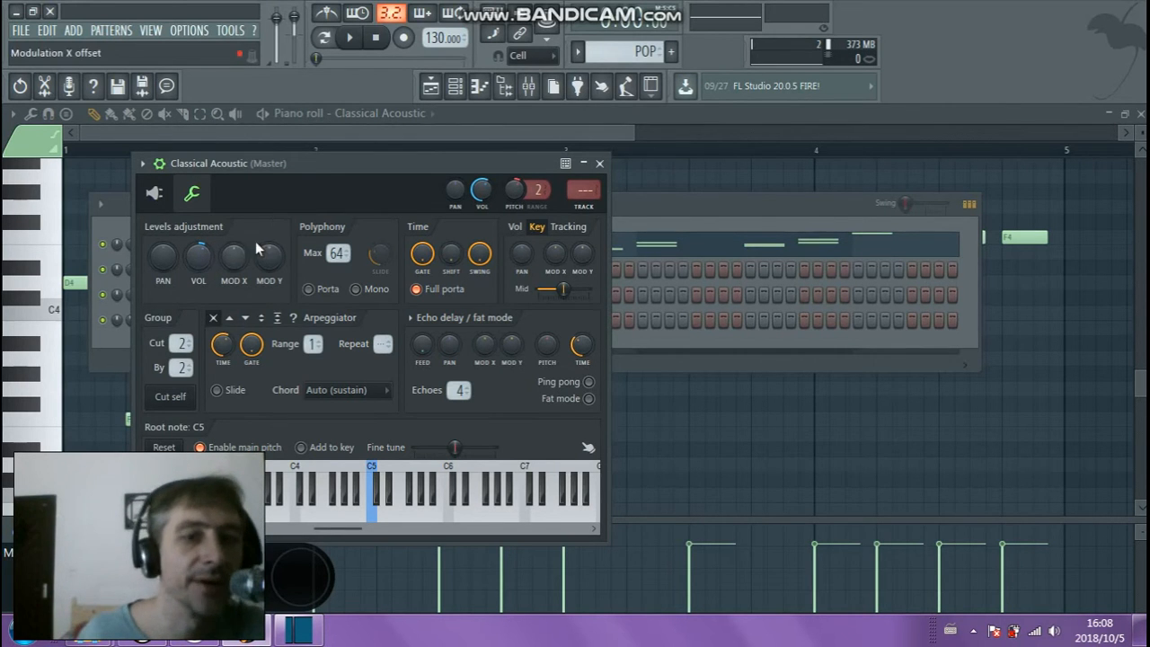
pyautogui.moveTo(210, 251); pyautogui.dragTo(210, 254)
pyautogui.moveTo(486, 194); pyautogui.dragTo(478, 187)
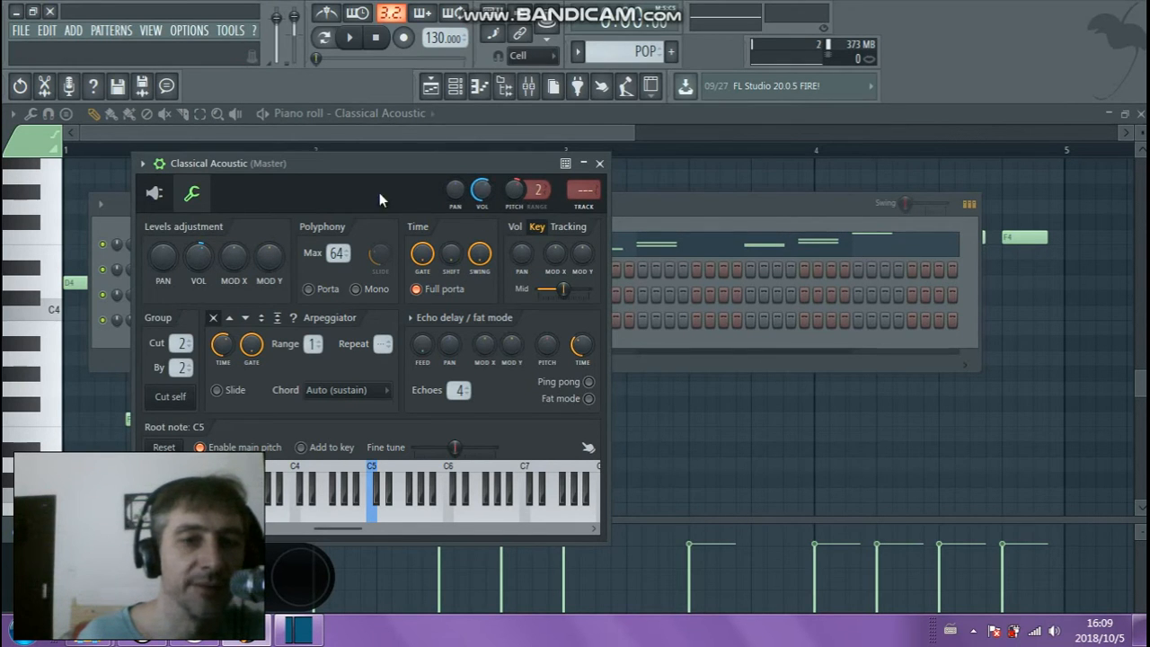
# Move the Classical Acoustic window off the channel rack and back, and return it to the DirectWave plugin page
pyautogui.moveTo(390, 170); pyautogui.dragTo(900, 354)
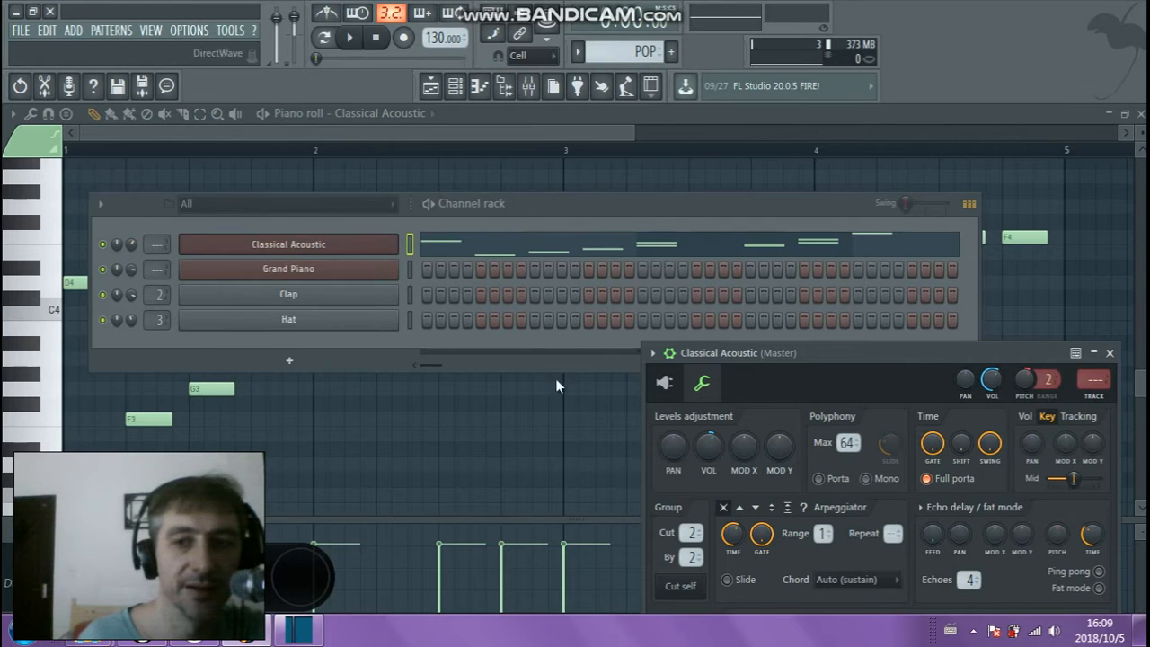
pyautogui.moveTo(860, 354); pyautogui.dragTo(433, 146)
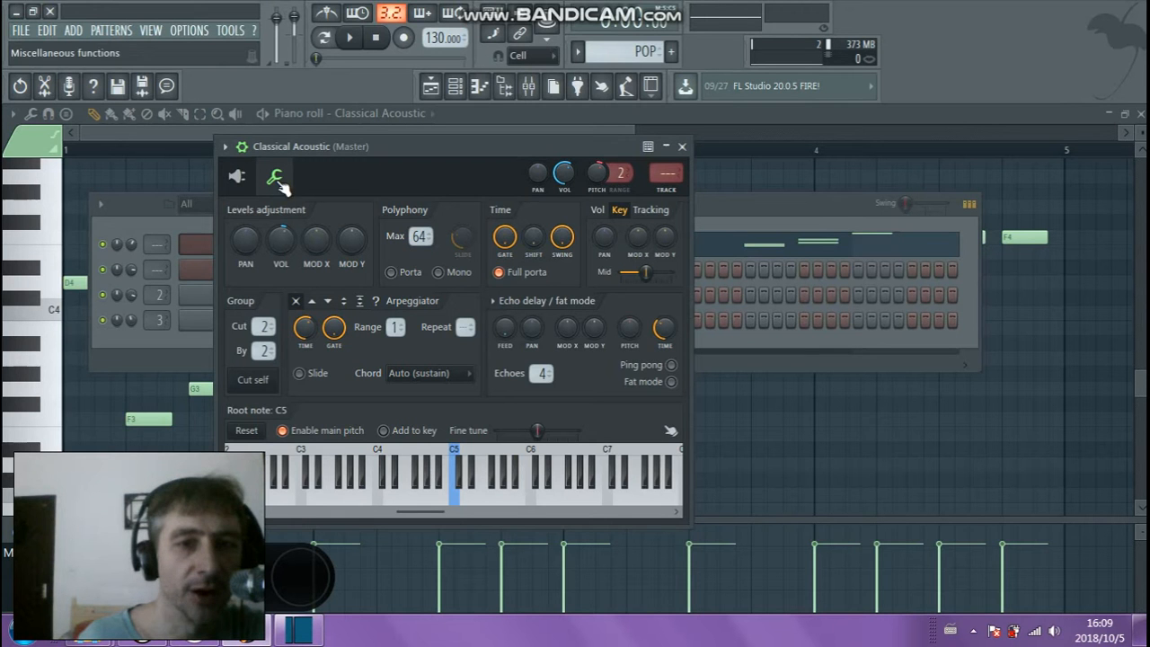
pyautogui.click(235, 187)
pyautogui.moveTo(418, 158); pyautogui.dragTo(342, 133)
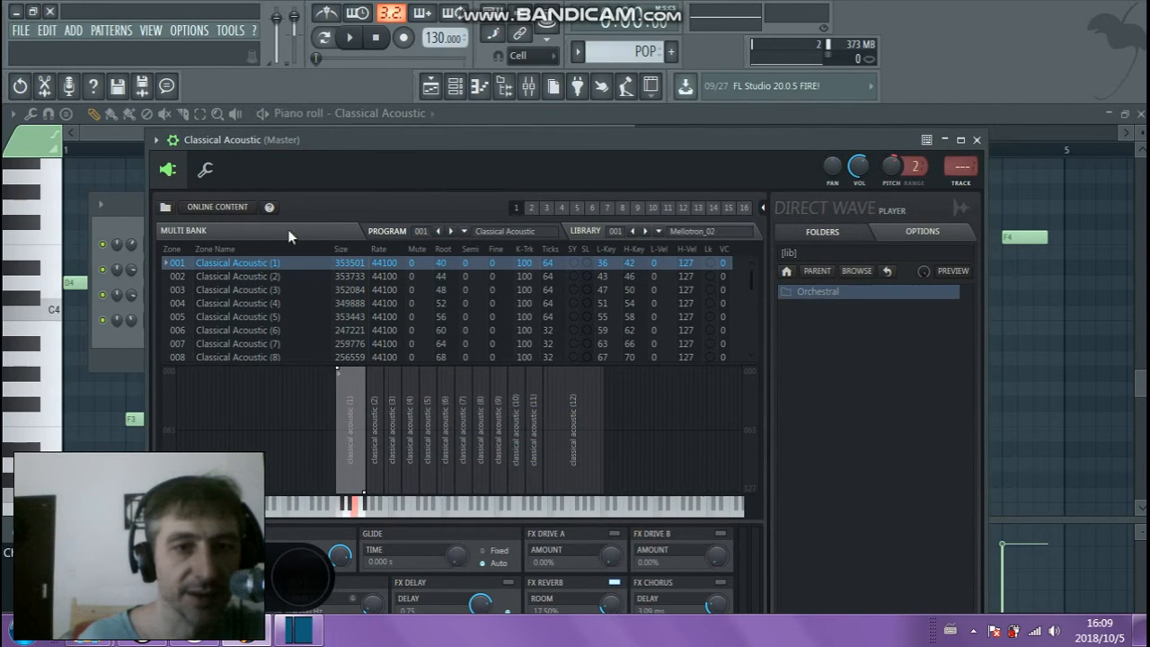
pyautogui.moveTo(346, 142); pyautogui.dragTo(269, 165)
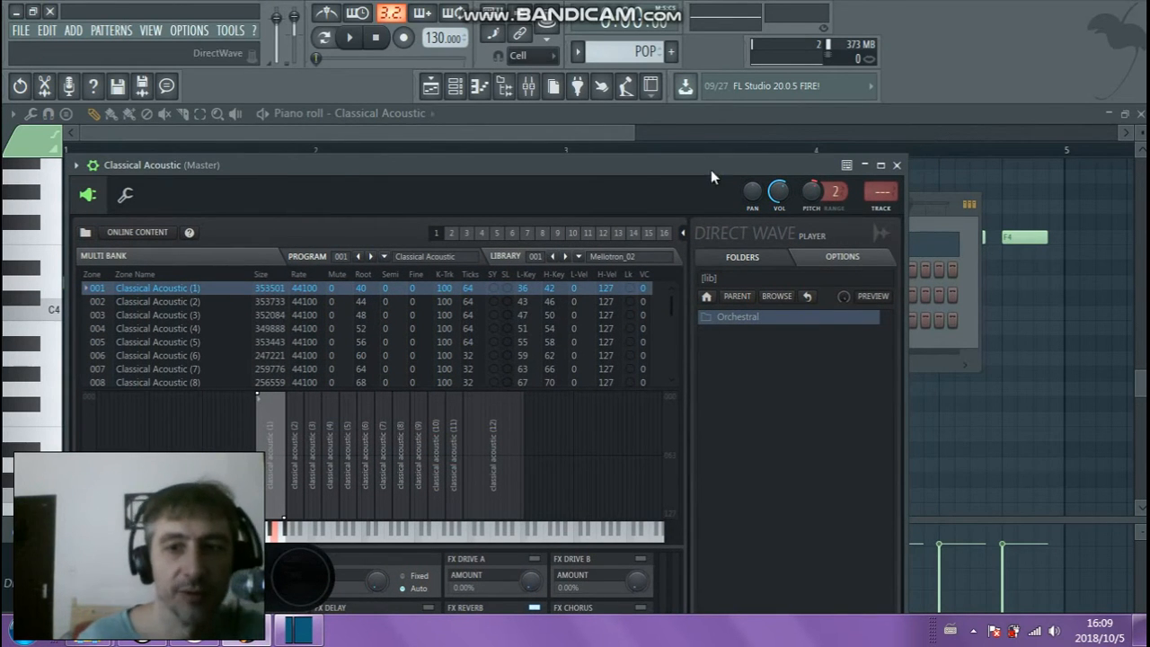
# Shift the instrument window aside, adjust the channel pitch and set the pitch knob range to 4 semitones
pyautogui.moveTo(691, 180); pyautogui.dragTo(376, 186)
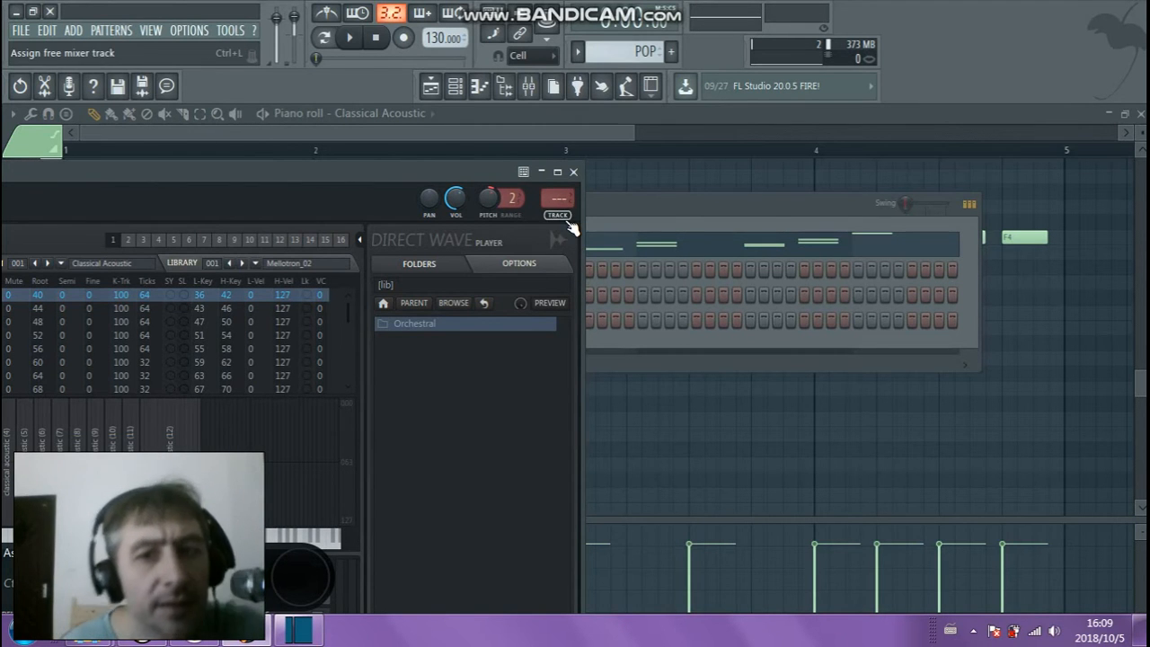
pyautogui.click(489, 203)
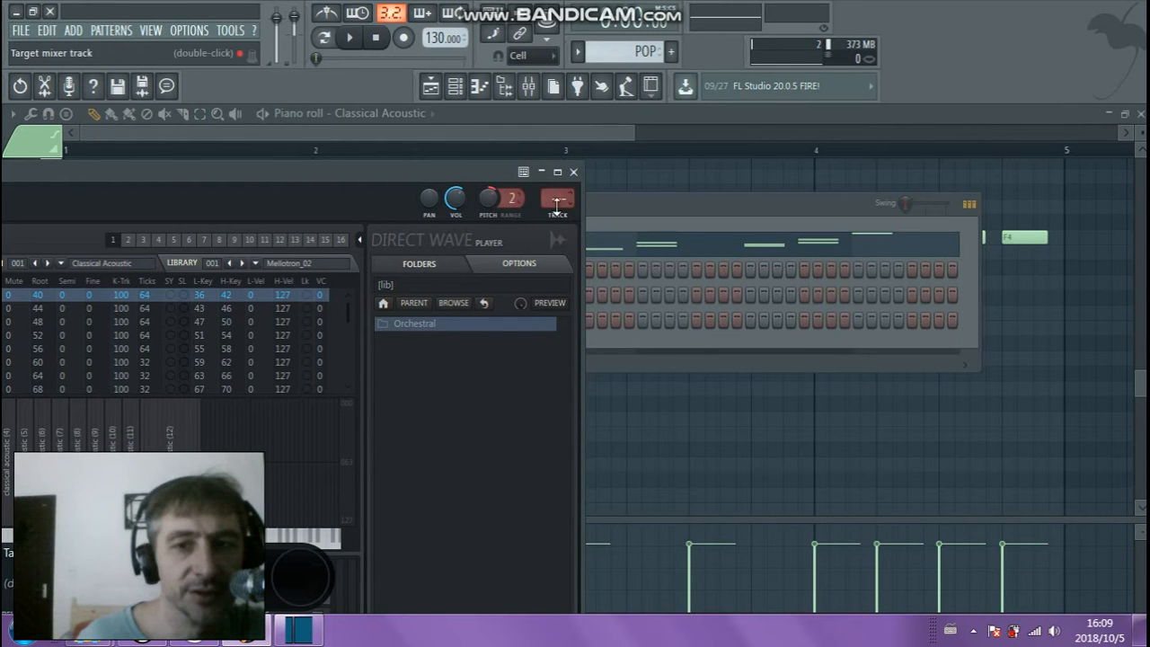
pyautogui.moveTo(490, 199); pyautogui.dragTo(504, 198)
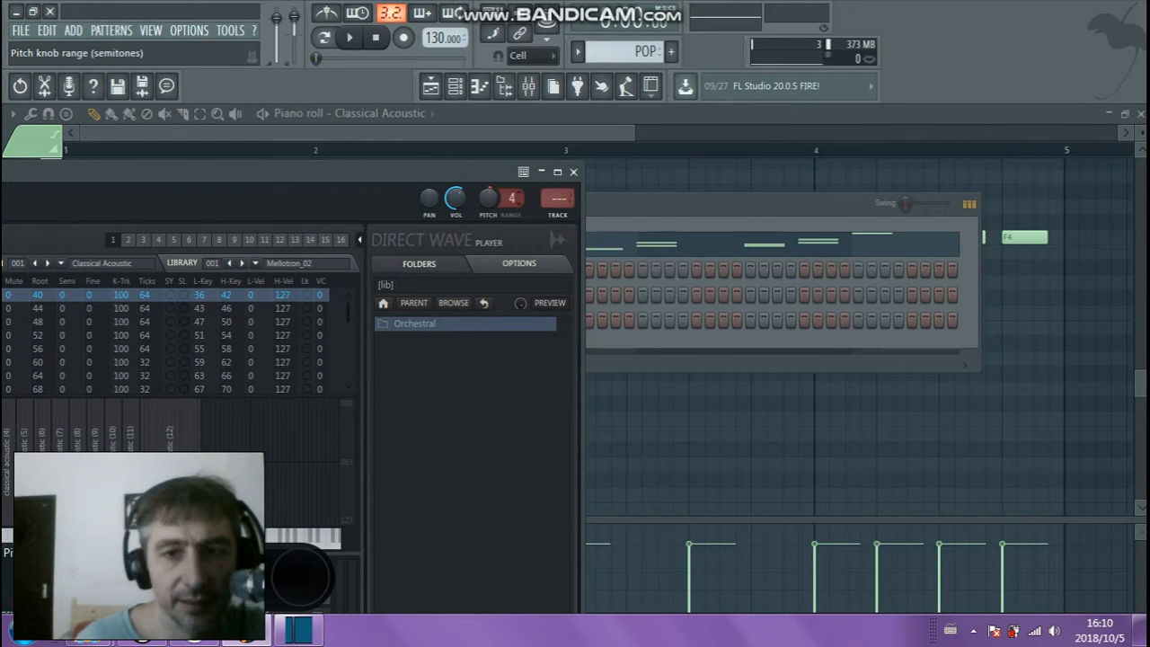
# Set the pitch knob range to 2 semitones, route Classical Acoustic to mixer track 4 and close its window
pyautogui.moveTo(505, 198); pyautogui.dragTo(505, 205)
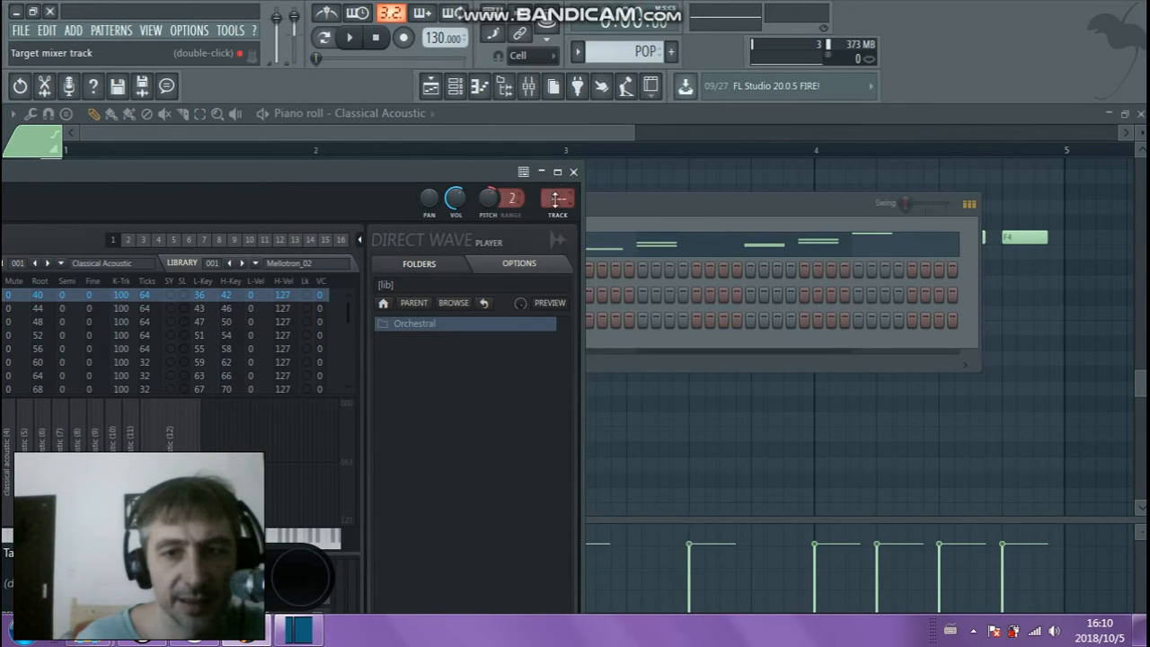
pyautogui.scroll(1, 564, 200)
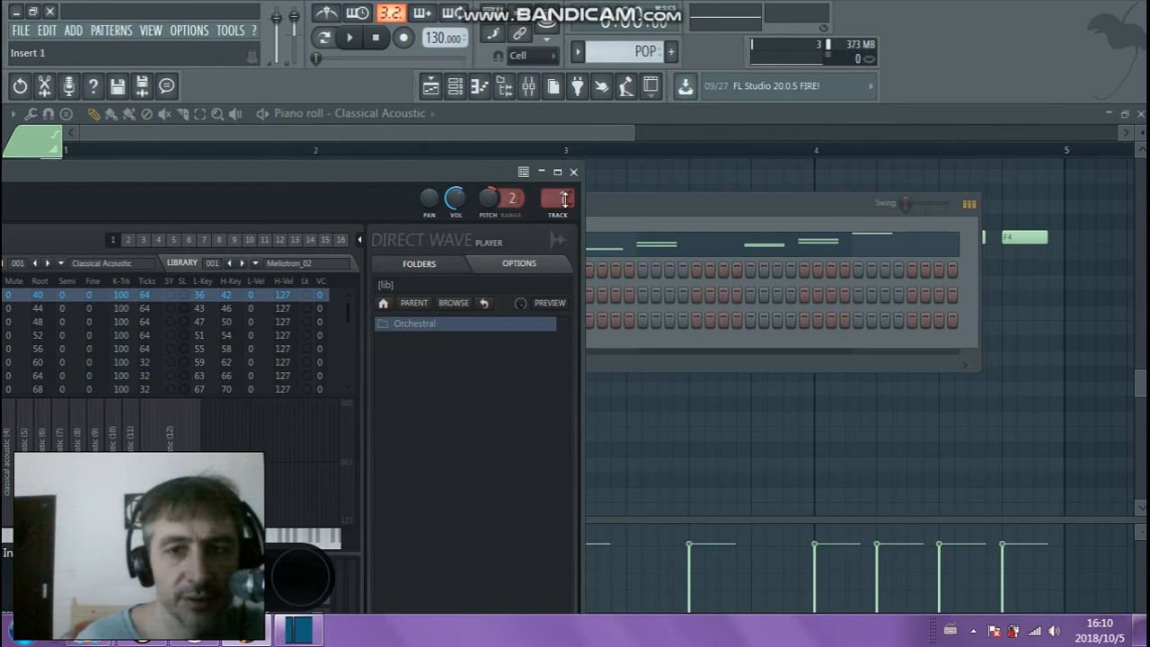
pyautogui.scroll(-1, 566, 200)
pyautogui.moveTo(565, 199); pyautogui.dragTo(565, 184)
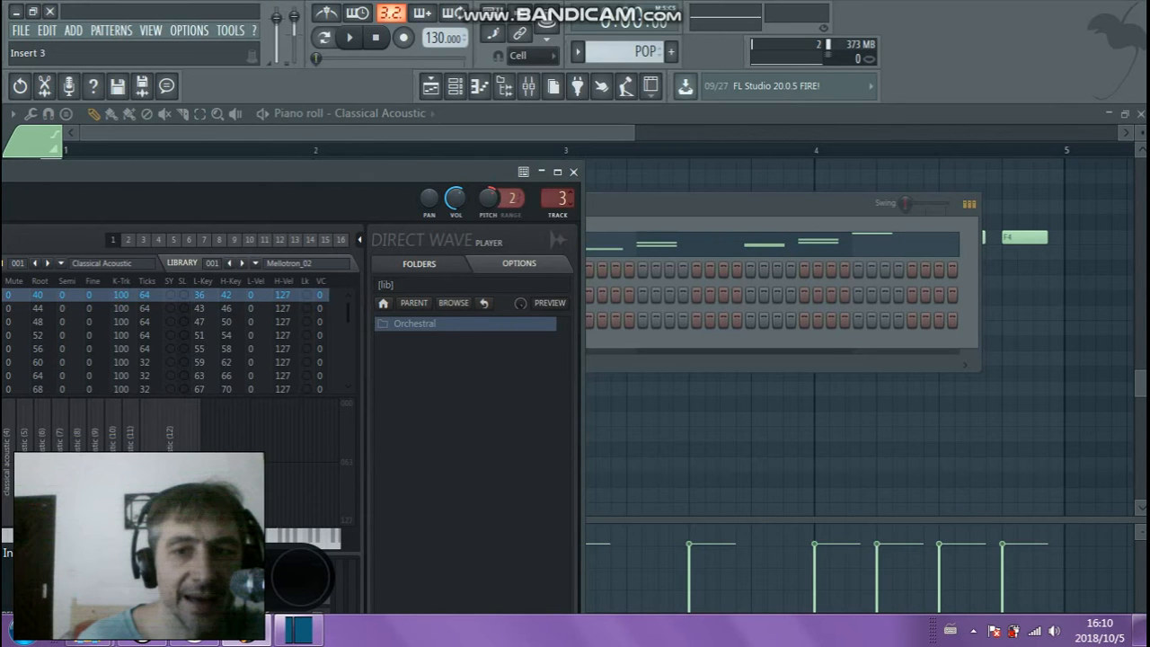
pyautogui.moveTo(559, 199); pyautogui.dragTo(559, 203)
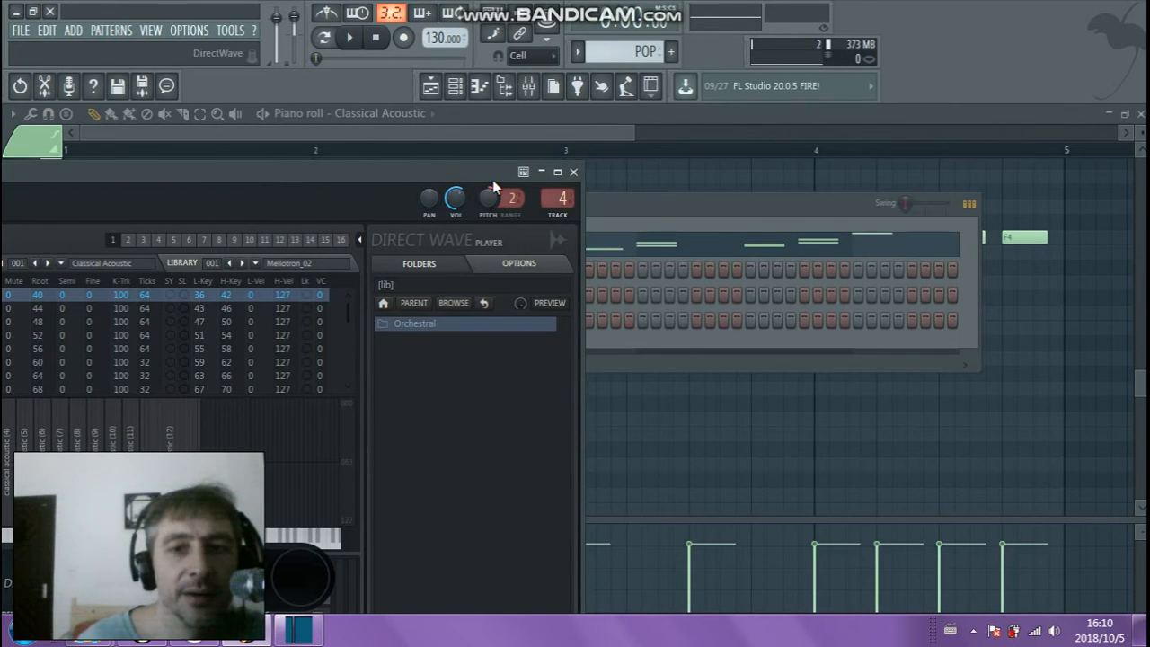
pyautogui.moveTo(510, 170); pyautogui.dragTo(748, 232)
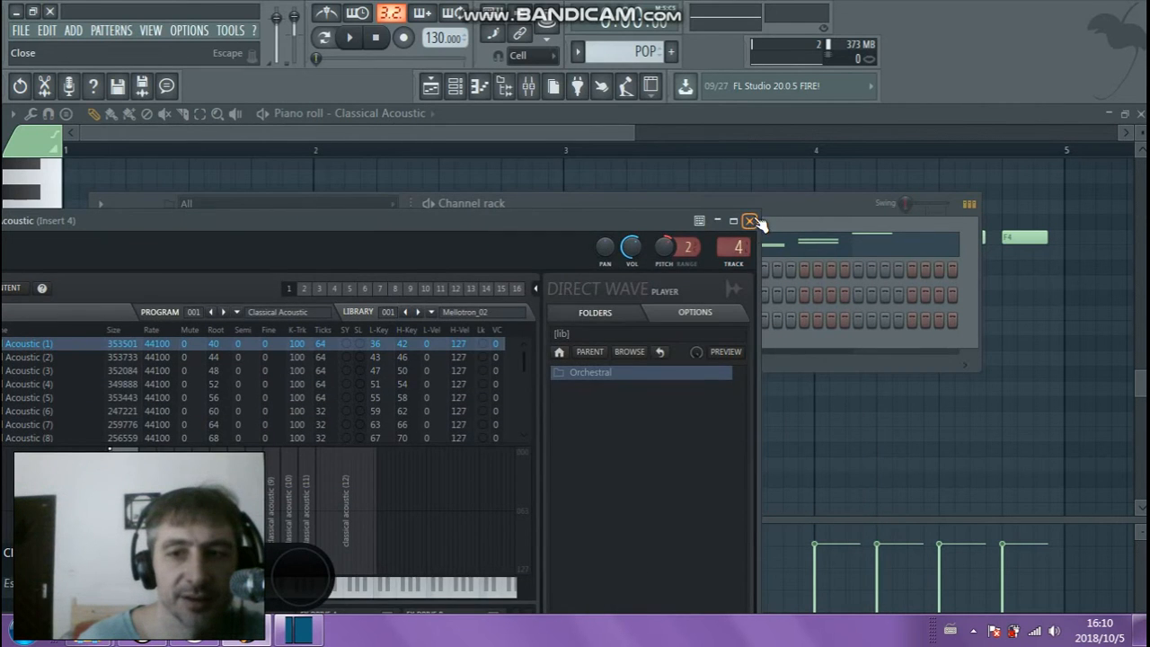
pyautogui.click(749, 220)
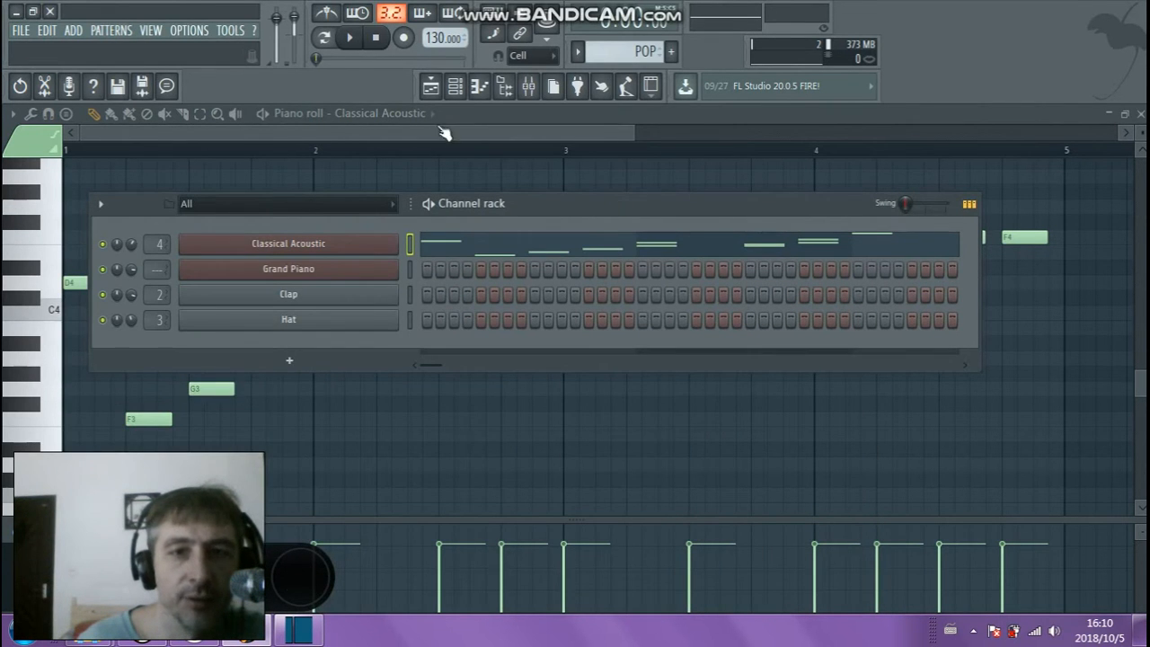
# Show the playlist and move the playback position to about the middle of bar 1
pyautogui.click(432, 87)
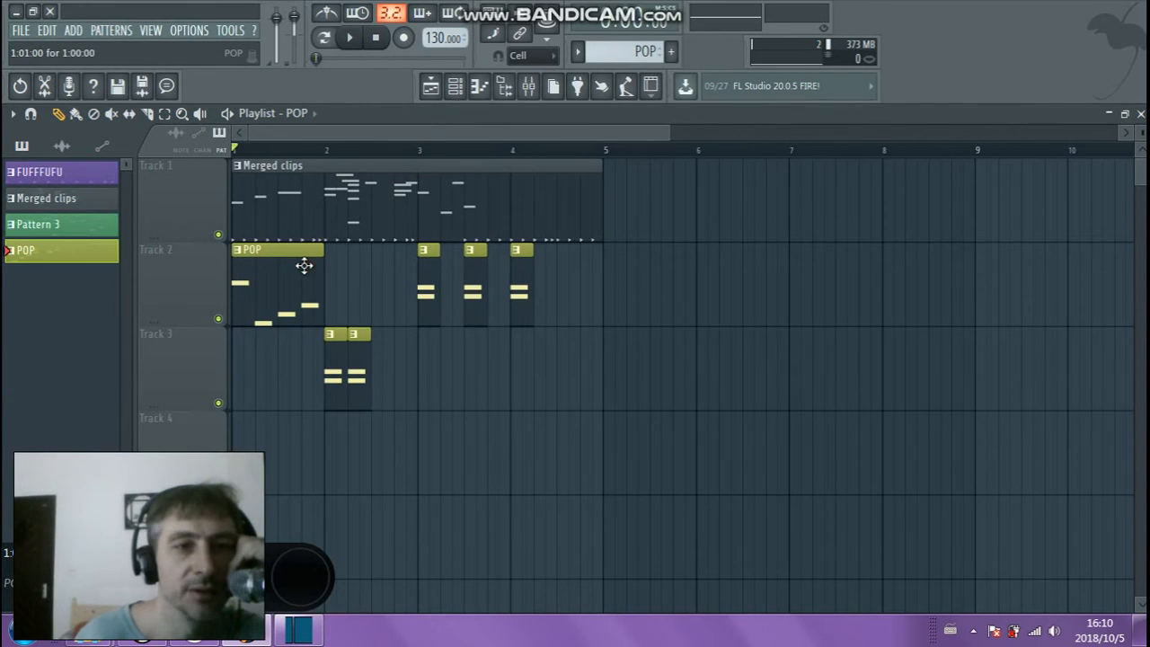
pyautogui.moveTo(294, 198); pyautogui.dragTo(217, 170)
pyautogui.moveTo(280, 301); pyautogui.dragTo(206, 287)
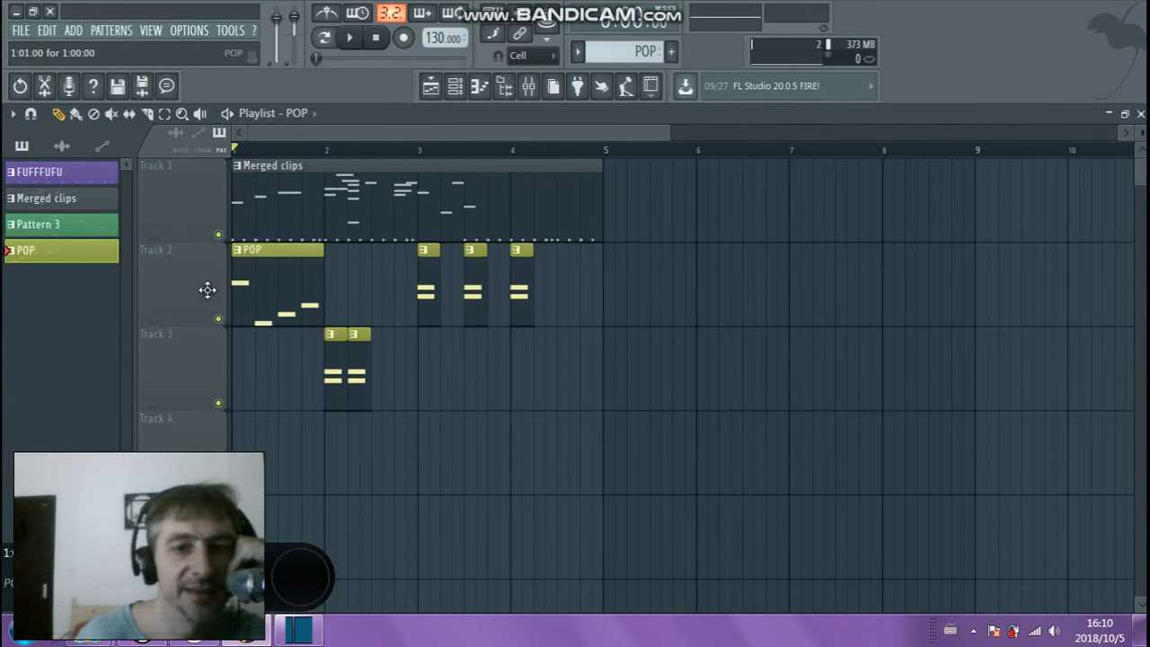
pyautogui.moveTo(333, 362)
pyautogui.mouseDown()
pyautogui.moveTo(340, 276)
pyautogui.moveTo(343, 366)
pyautogui.mouseUp()
pyautogui.moveTo(278, 275); pyautogui.dragTo(215, 278)
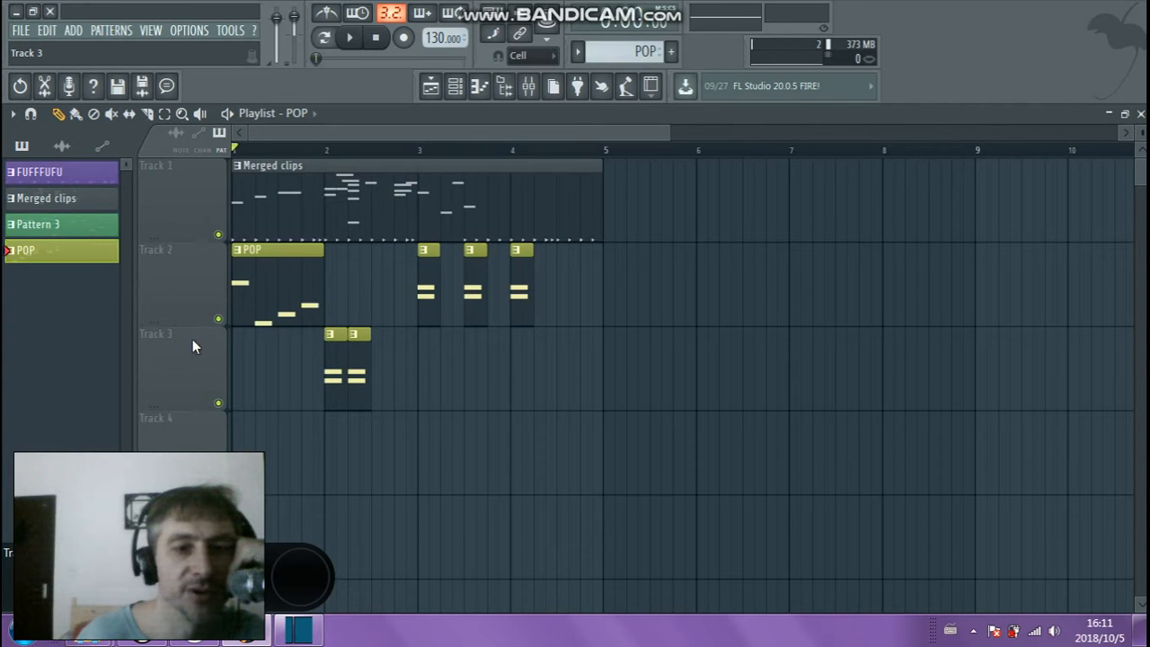
pyautogui.moveTo(254, 150)
pyautogui.mouseDown()
pyautogui.moveTo(436, 164)
pyautogui.moveTo(274, 153)
pyautogui.moveTo(464, 153)
pyautogui.moveTo(266, 152)
pyautogui.mouseUp()
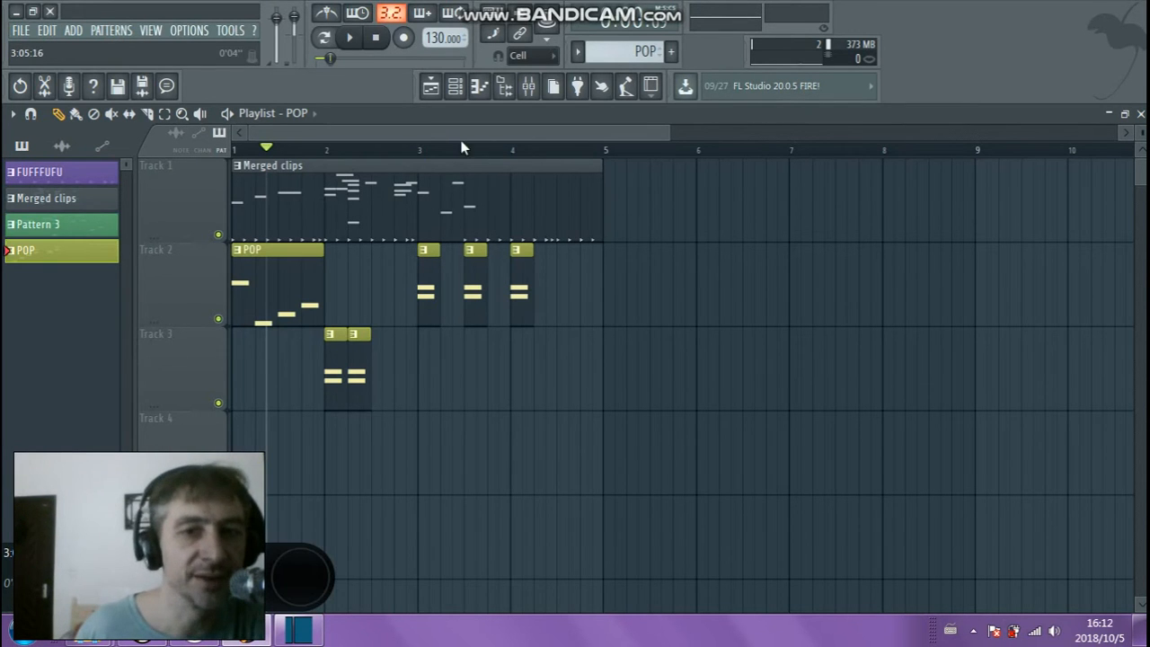
# Point out the POP clip on Track 2 and the Merged clips pattern on Track 1 by selecting them in turn
pyautogui.moveTo(281, 288)
pyautogui.mouseDown()
pyautogui.moveTo(306, 287)
pyautogui.moveTo(263, 289)
pyautogui.mouseUp()
pyautogui.moveTo(274, 191)
pyautogui.mouseDown()
pyautogui.moveTo(441, 190)
pyautogui.moveTo(269, 190)
pyautogui.mouseUp()
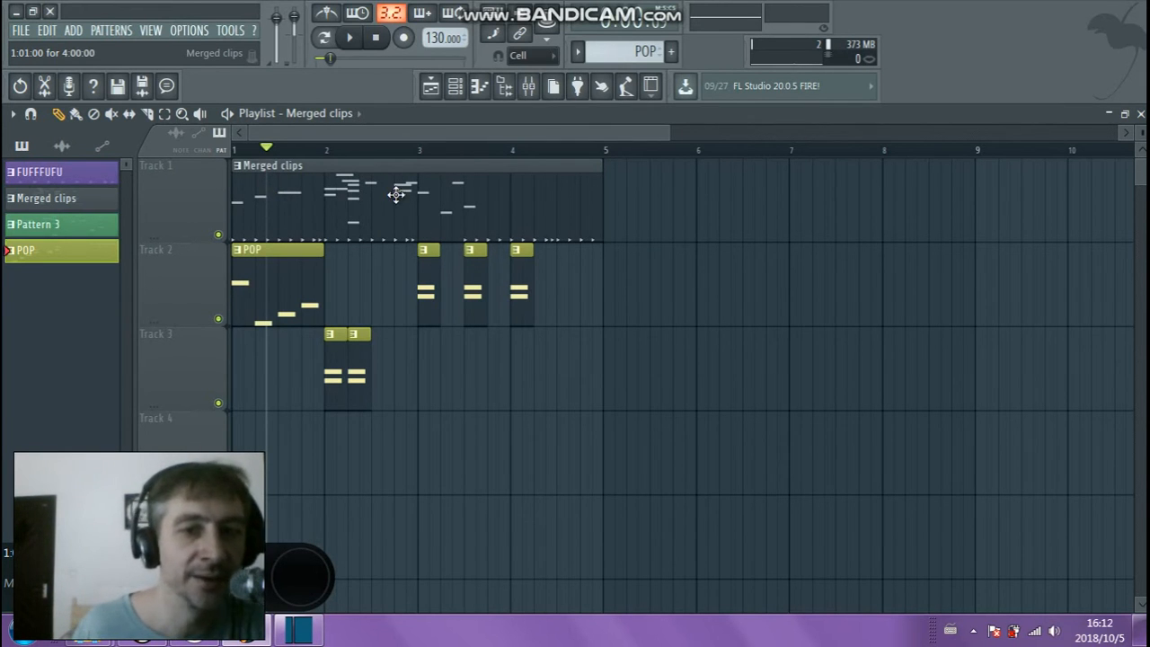
pyautogui.moveTo(270, 199)
pyautogui.mouseDown()
pyautogui.moveTo(513, 194)
pyautogui.moveTo(242, 197)
pyautogui.moveTo(446, 201)
pyautogui.moveTo(270, 205)
pyautogui.mouseUp()
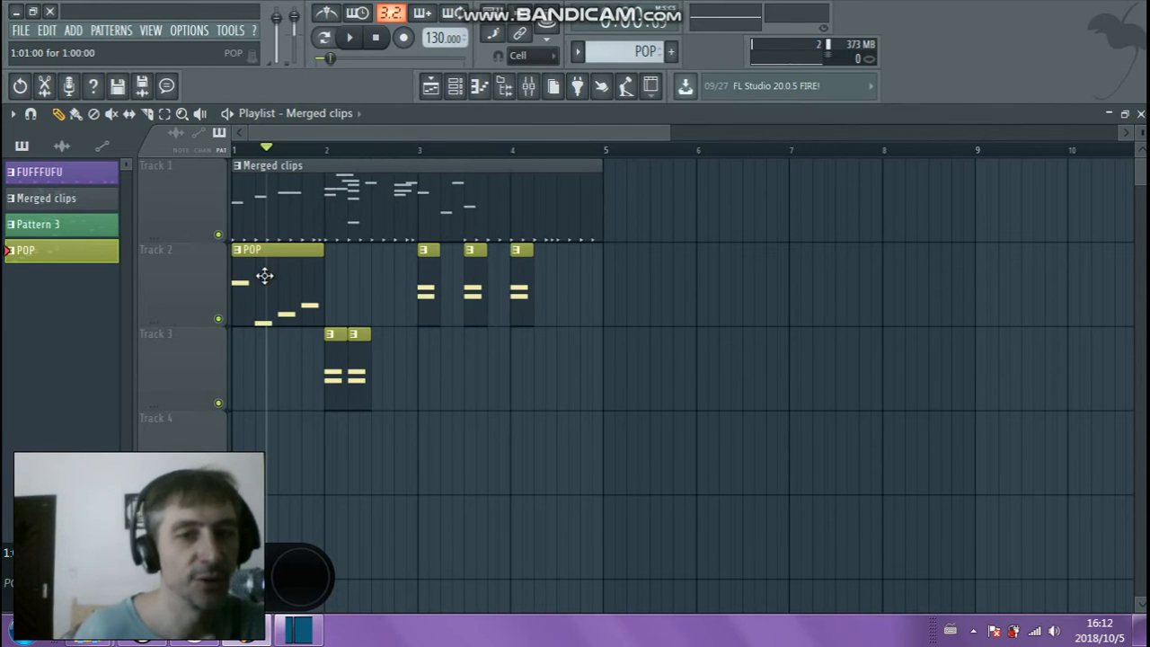
pyautogui.moveTo(261, 275); pyautogui.dragTo(256, 302)
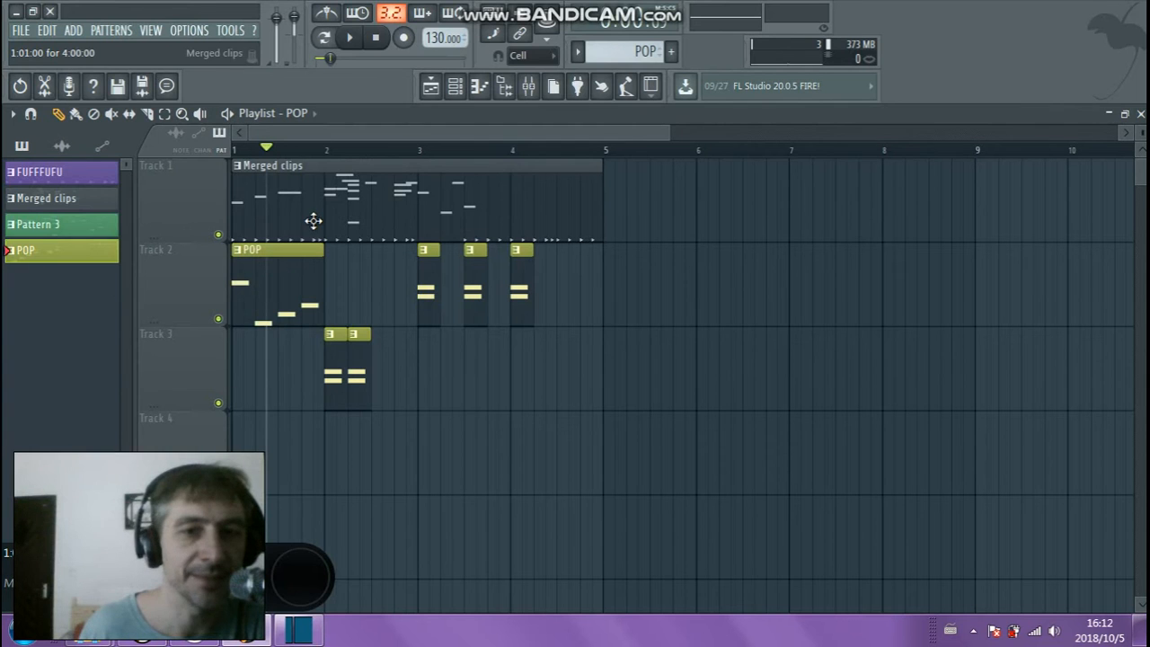
pyautogui.moveTo(259, 290)
pyautogui.mouseDown()
pyautogui.moveTo(336, 275)
pyautogui.moveTo(256, 270)
pyautogui.moveTo(278, 282)
pyautogui.moveTo(237, 282)
pyautogui.moveTo(290, 288)
pyautogui.moveTo(255, 290)
pyautogui.moveTo(285, 290)
pyautogui.moveTo(257, 291)
pyautogui.moveTo(288, 277)
pyautogui.moveTo(257, 282)
pyautogui.mouseUp()
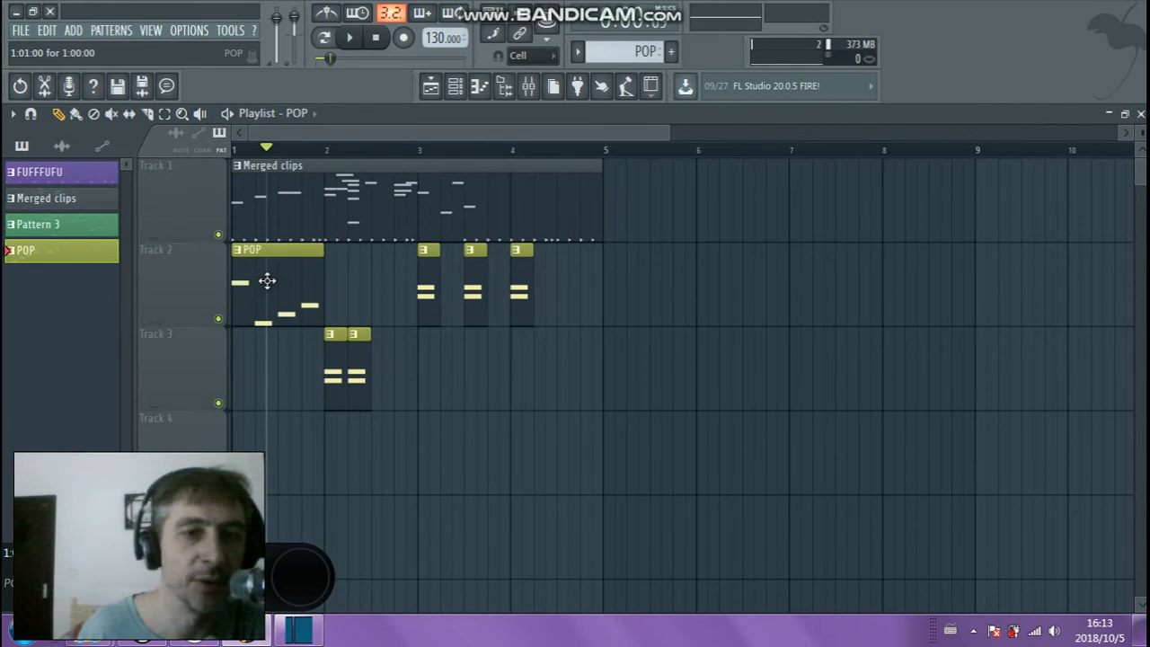
# Try the first POP clip on Track 4 and place further POP clips from bar 2 on Tracks 2, 3 and 4
pyautogui.moveTo(259, 301); pyautogui.dragTo(268, 481)
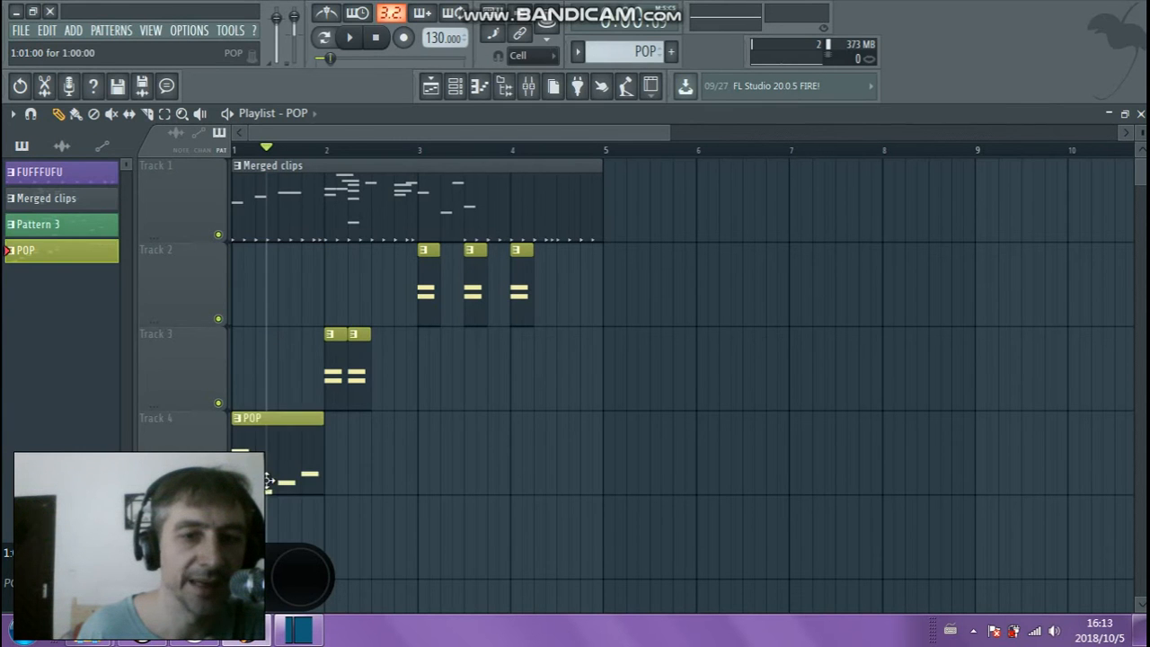
pyautogui.click(391, 424)
pyautogui.click(398, 351)
pyautogui.click(345, 301)
pyautogui.moveTo(512, 297)
pyautogui.mouseDown()
pyautogui.moveTo(620, 270)
pyautogui.moveTo(518, 279)
pyautogui.mouseUp()
# Delete the two short clips on Track 3 and the Track 4 POP clip, and move Track 3's POP clip to bar 1
pyautogui.rightClick(334, 371)
pyautogui.rightClick(359, 373)
pyautogui.moveTo(277, 301); pyautogui.dragTo(278, 298)
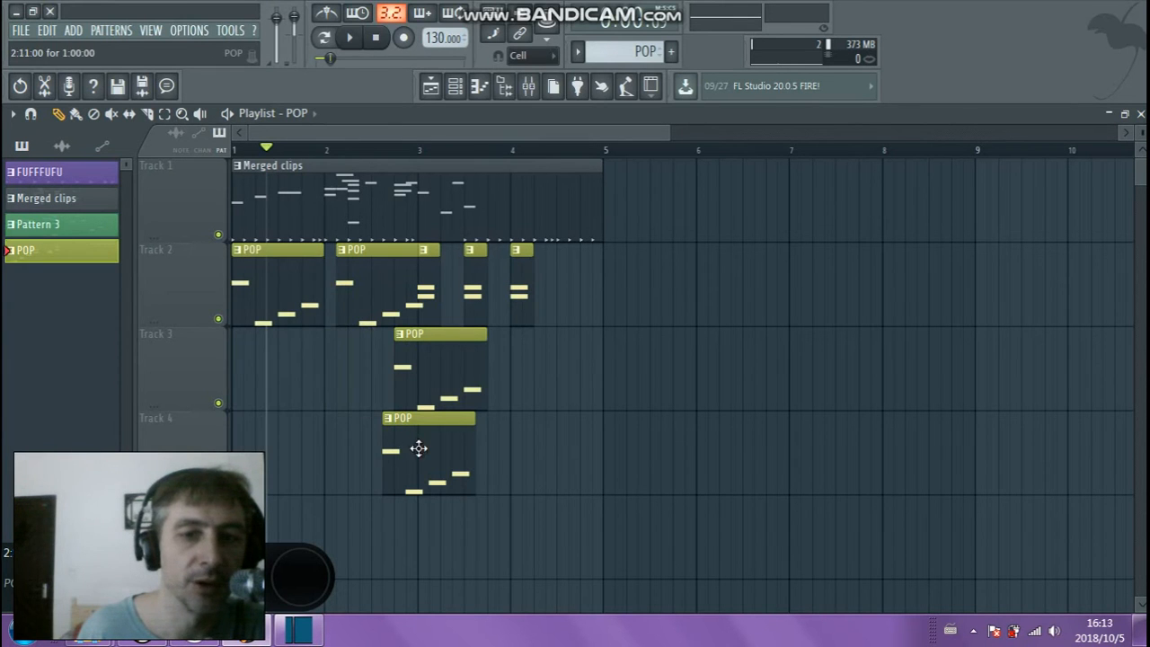
pyautogui.rightClick(419, 449)
pyautogui.moveTo(437, 384); pyautogui.dragTo(269, 395)
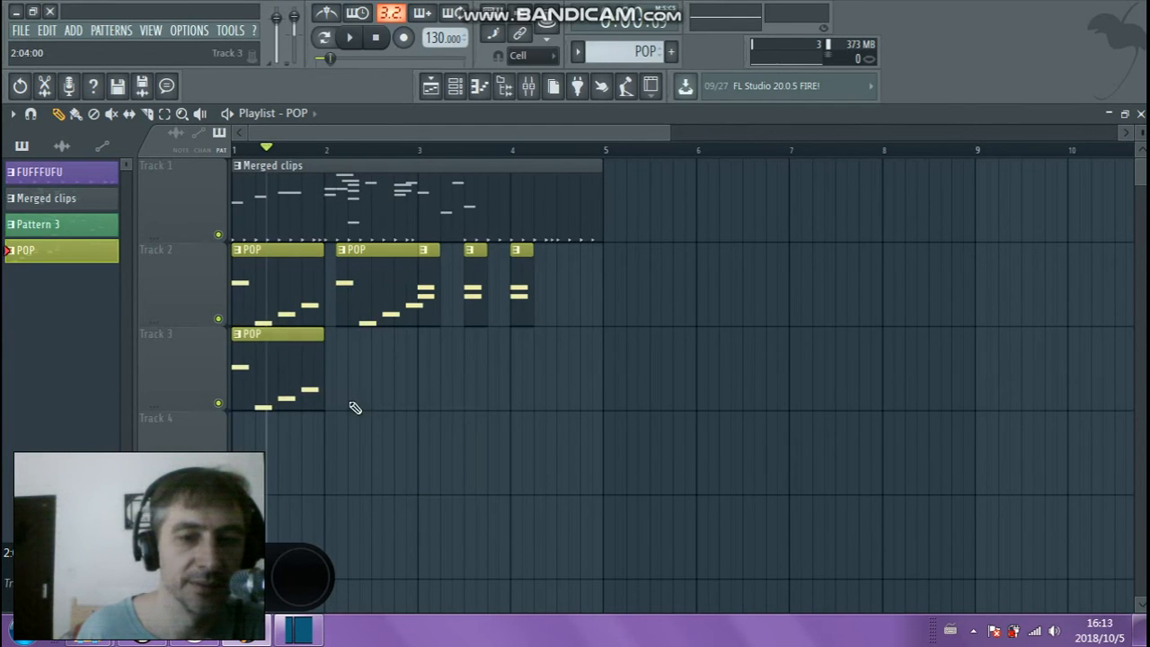
# Place extra POP clips on Tracks 3 and 4 in two spots and delete all of them
pyautogui.click(377, 402)
pyautogui.click(390, 441)
pyautogui.click(587, 416)
pyautogui.click(576, 356)
pyautogui.rightClick(593, 363)
pyautogui.rightClick(594, 427)
pyautogui.rightClick(452, 390)
pyautogui.rightClick(455, 429)
# Add a second POP clip on Track 3 and align it to bar 2, removing a test clip from Track 4
pyautogui.click(388, 394)
pyautogui.click(287, 440)
pyautogui.rightClick(294, 440)
pyautogui.moveTo(416, 386); pyautogui.dragTo(370, 380)
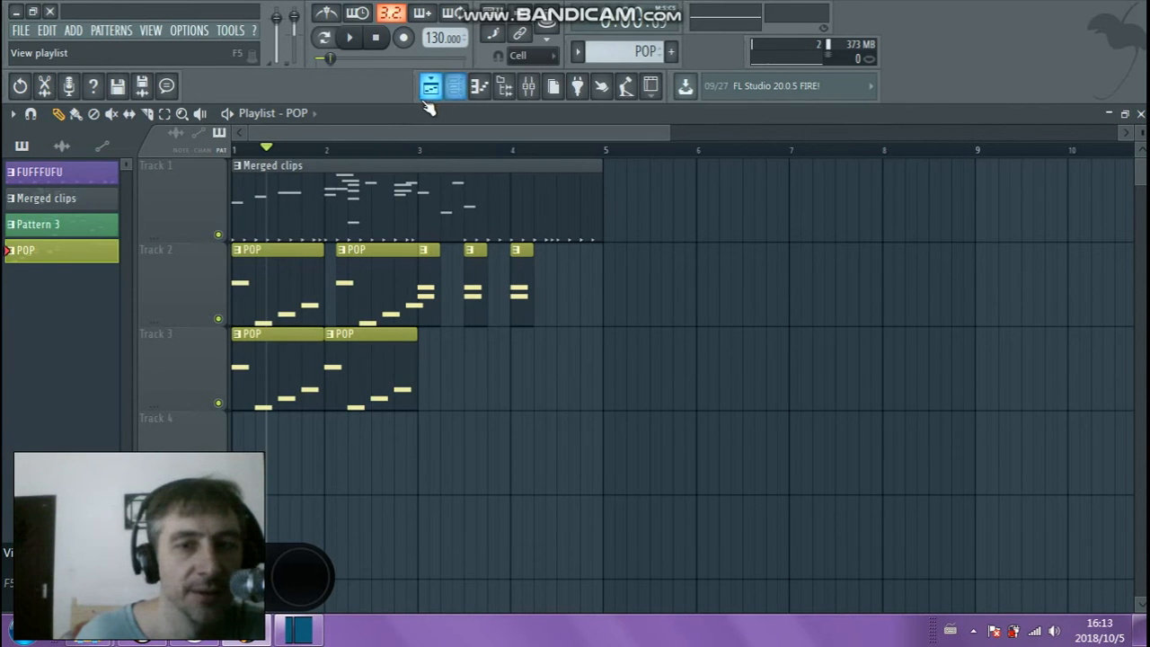
# Open Classical Acoustic from the channel rack to show its mixer track assignment, and return to the playlist
pyautogui.click(457, 86)
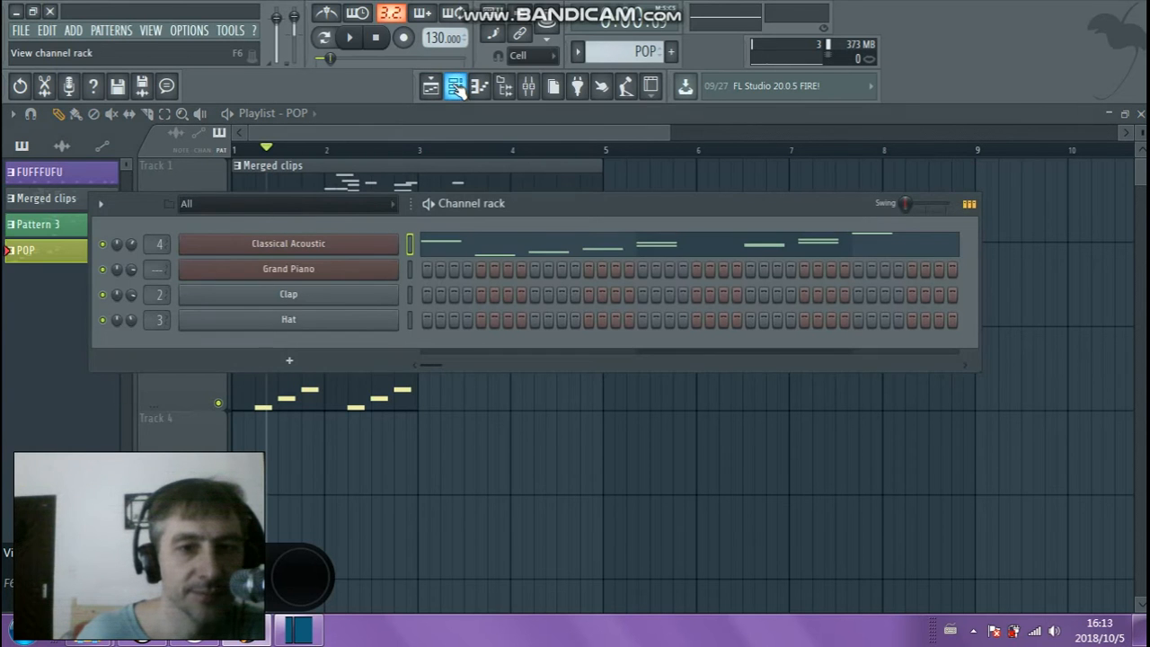
pyautogui.click(288, 243)
pyautogui.moveTo(576, 234); pyautogui.dragTo(365, 216)
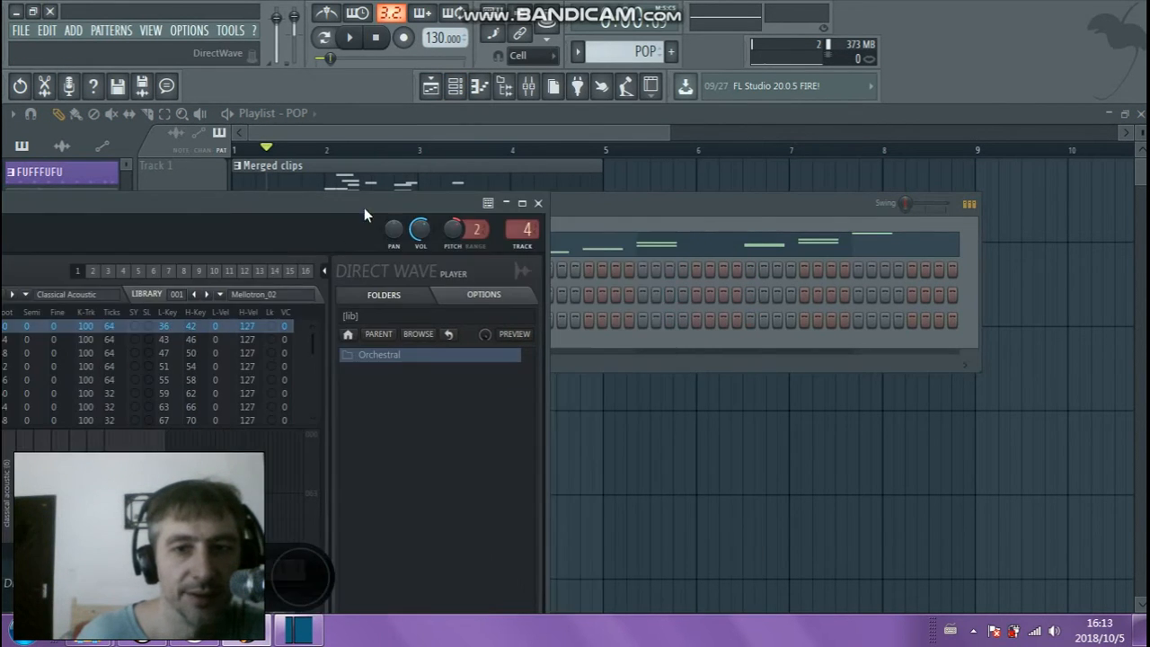
pyautogui.click(538, 203)
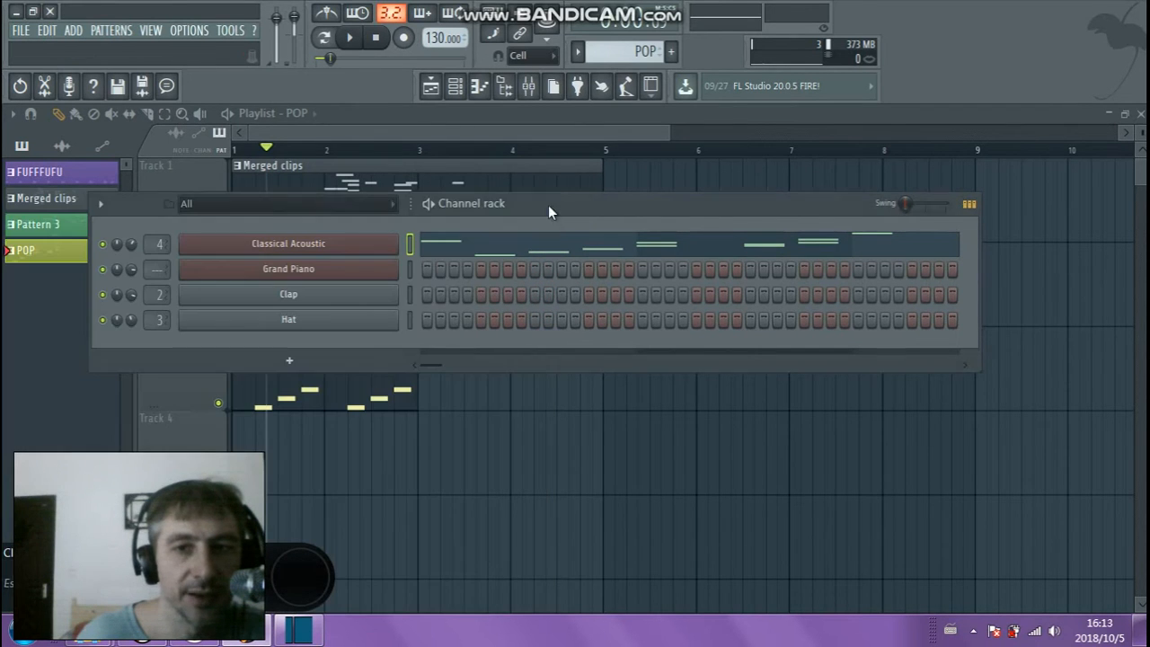
pyautogui.click(612, 135)
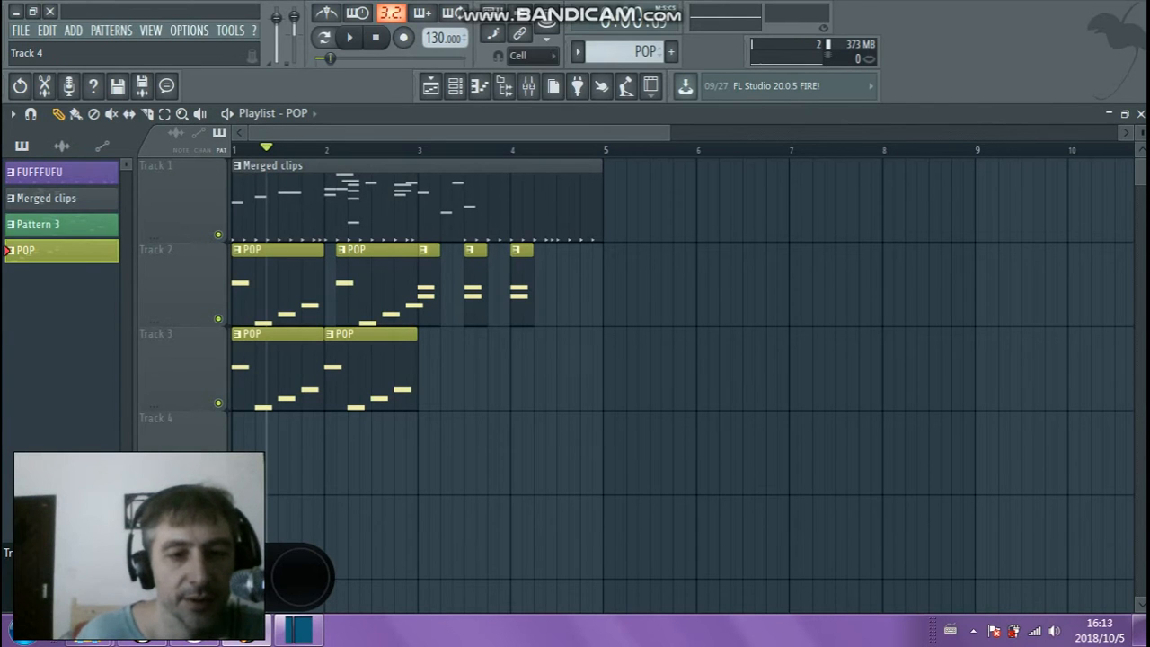
# Place test POP clips on Tracks 2, 4, 7 and 9 and delete every one of them
pyautogui.click(271, 465)
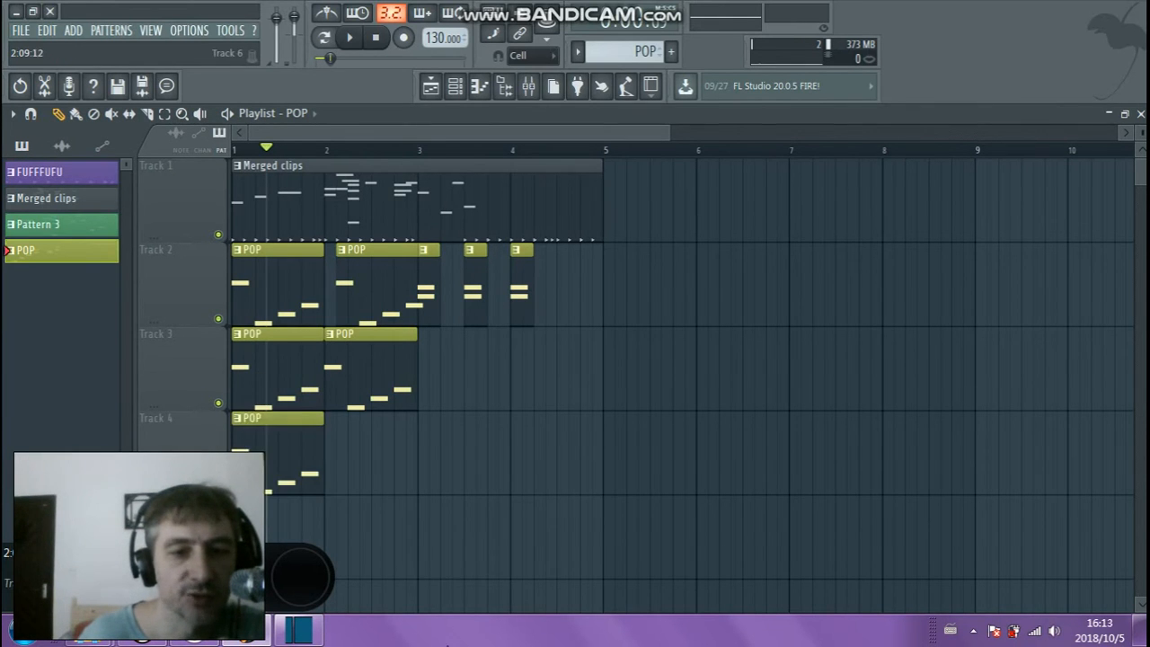
pyautogui.rightClick(273, 469)
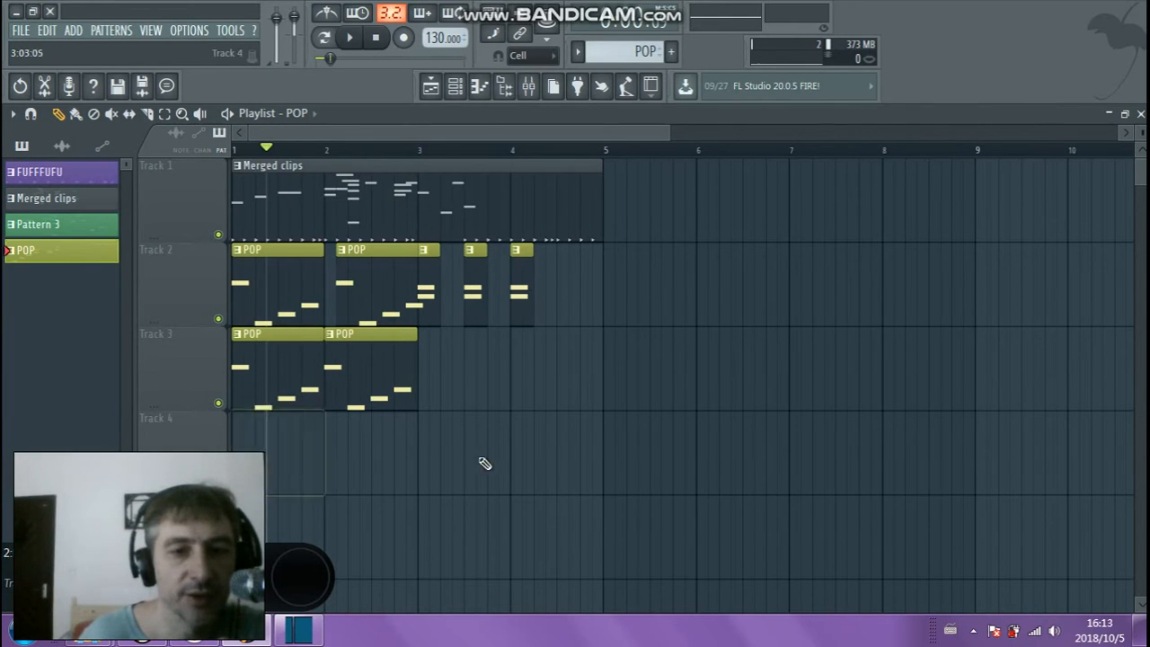
pyautogui.click(599, 267)
pyautogui.click(521, 426)
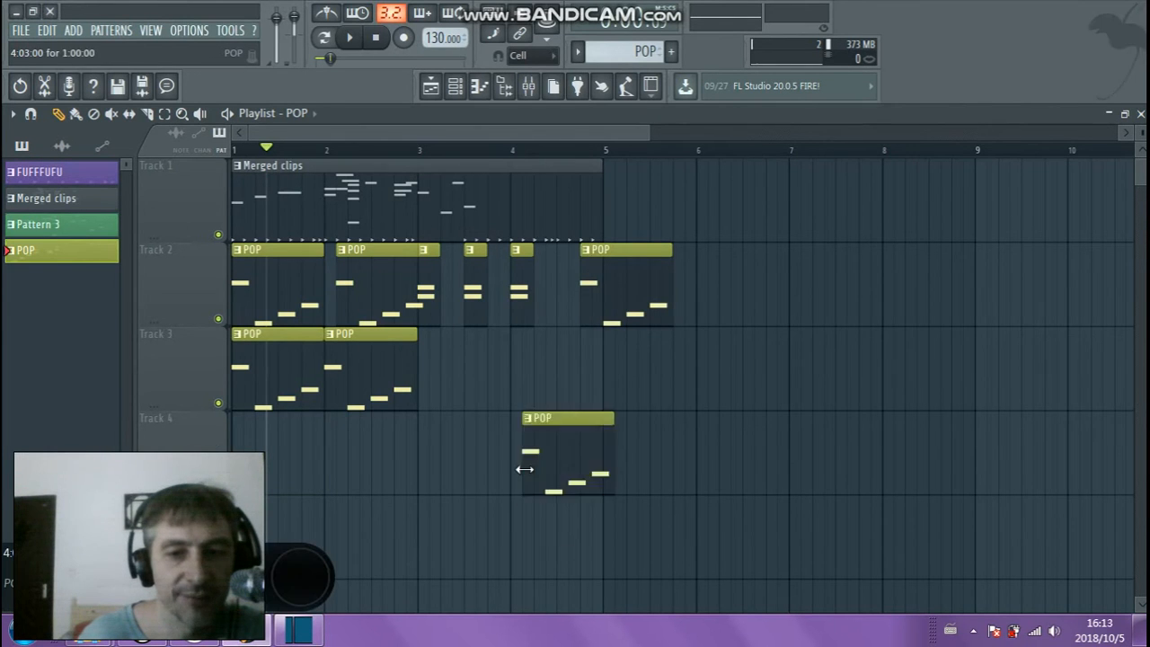
pyautogui.scroll(-5, 524, 441)
pyautogui.click(521, 430)
pyautogui.click(522, 251)
pyautogui.rightClick(522, 250)
pyautogui.rightClick(515, 419)
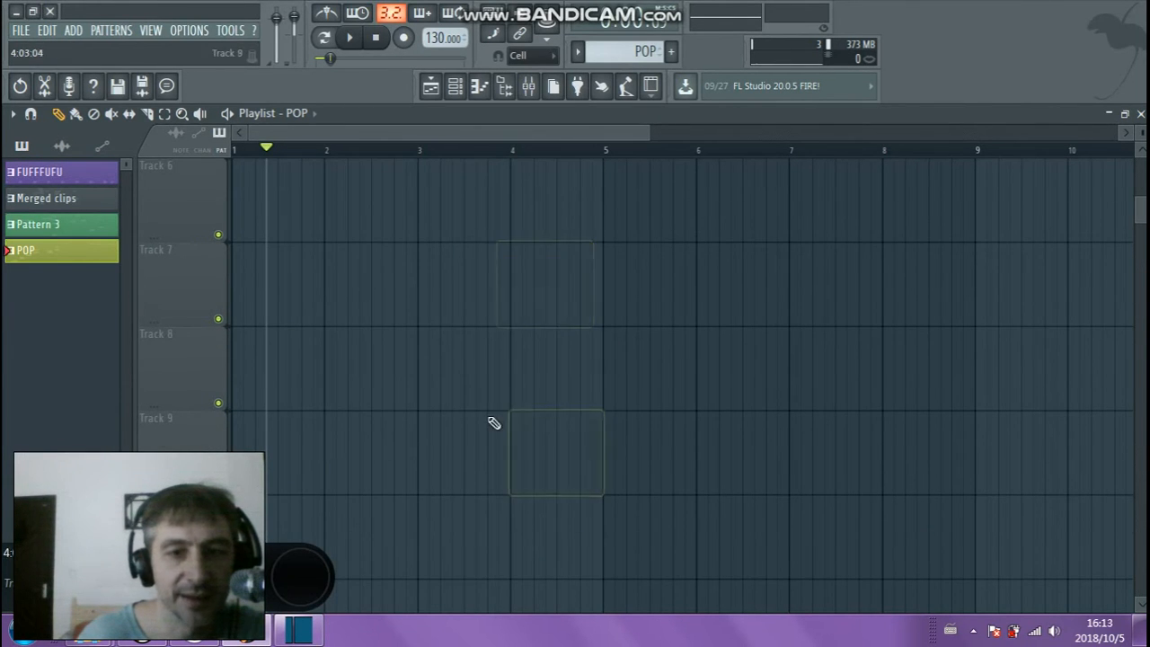
pyautogui.scroll(5, 440, 382)
pyautogui.rightClick(599, 417)
pyautogui.rightClick(597, 310)
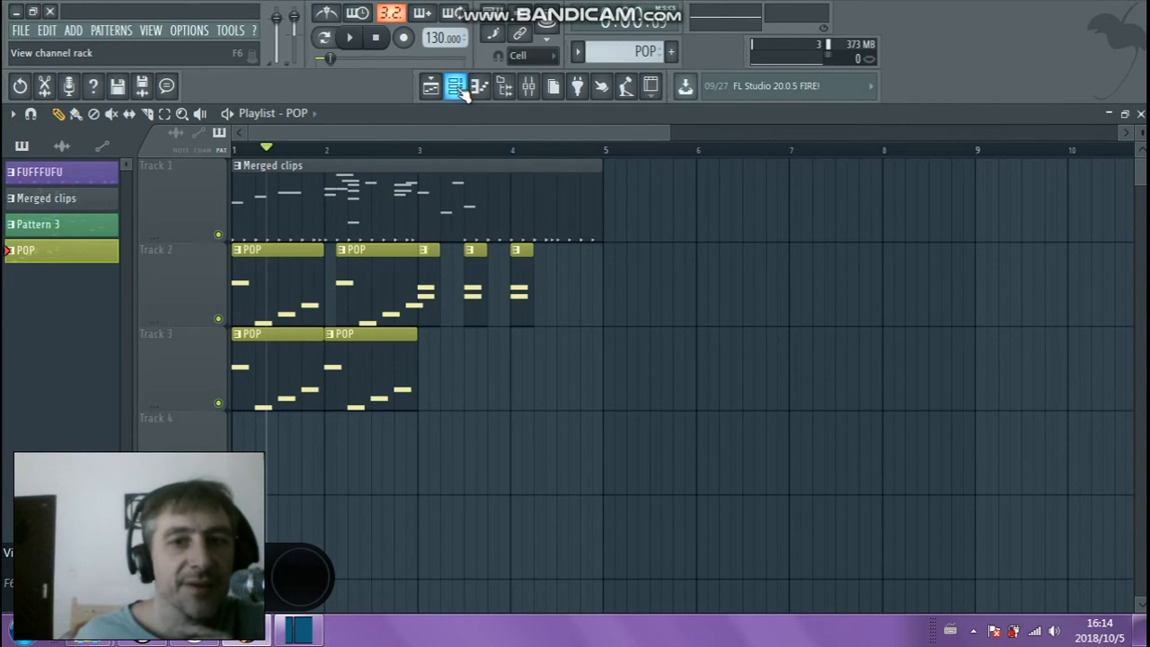
# Open the mixer, widen its window to reveal more insert tracks and maximize it
pyautogui.click(530, 87)
pyautogui.moveTo(688, 167); pyautogui.dragTo(645, 225)
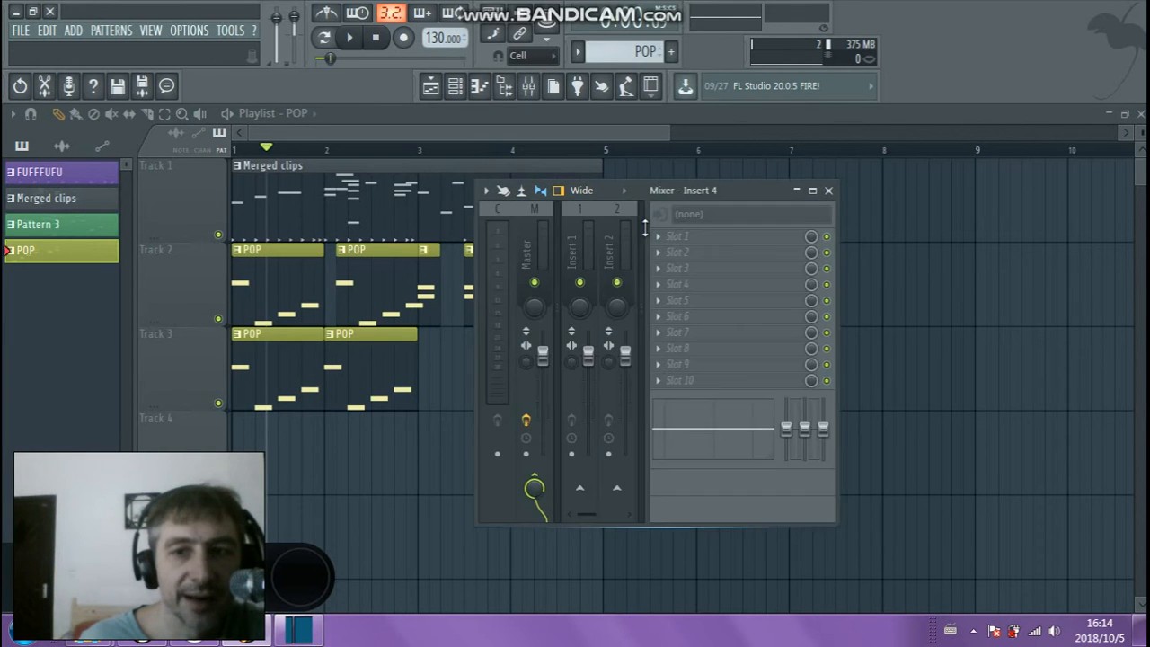
pyautogui.moveTo(728, 188); pyautogui.dragTo(701, 169)
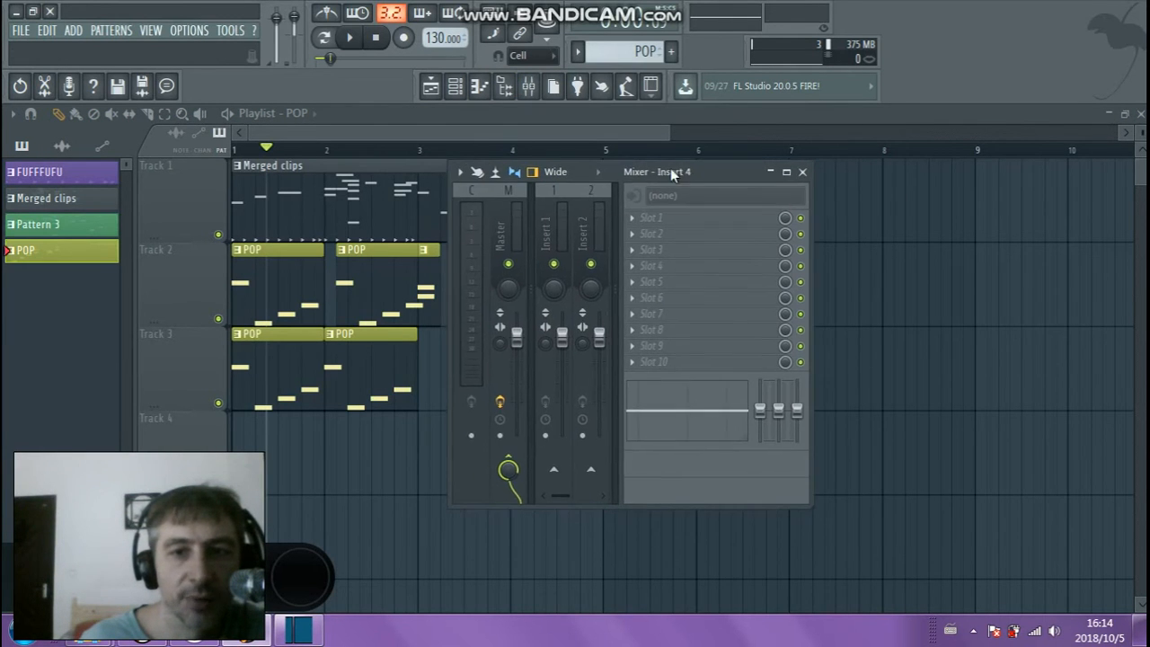
pyautogui.moveTo(447, 175); pyautogui.dragTo(141, 175)
pyautogui.doubleClick(476, 172)
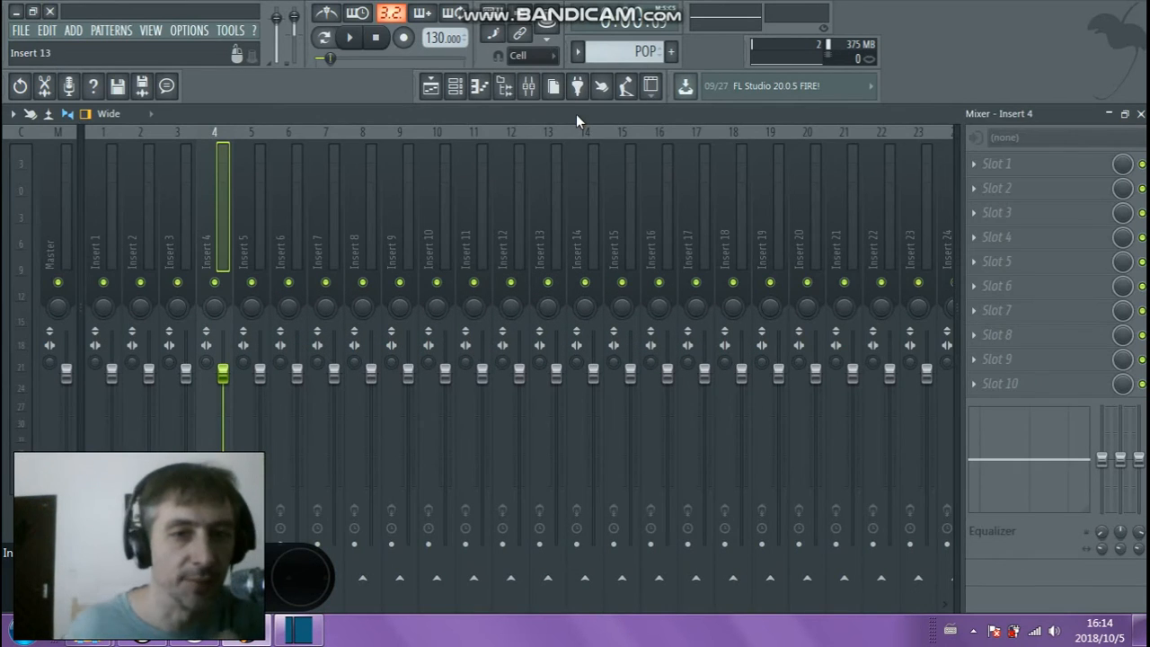
# Select mixer inserts 1 to 5 one after another and finish on Insert 4
pyautogui.click(104, 193)
pyautogui.click(148, 187)
pyautogui.click(185, 183)
pyautogui.click(227, 178)
pyautogui.click(257, 177)
pyautogui.click(224, 177)
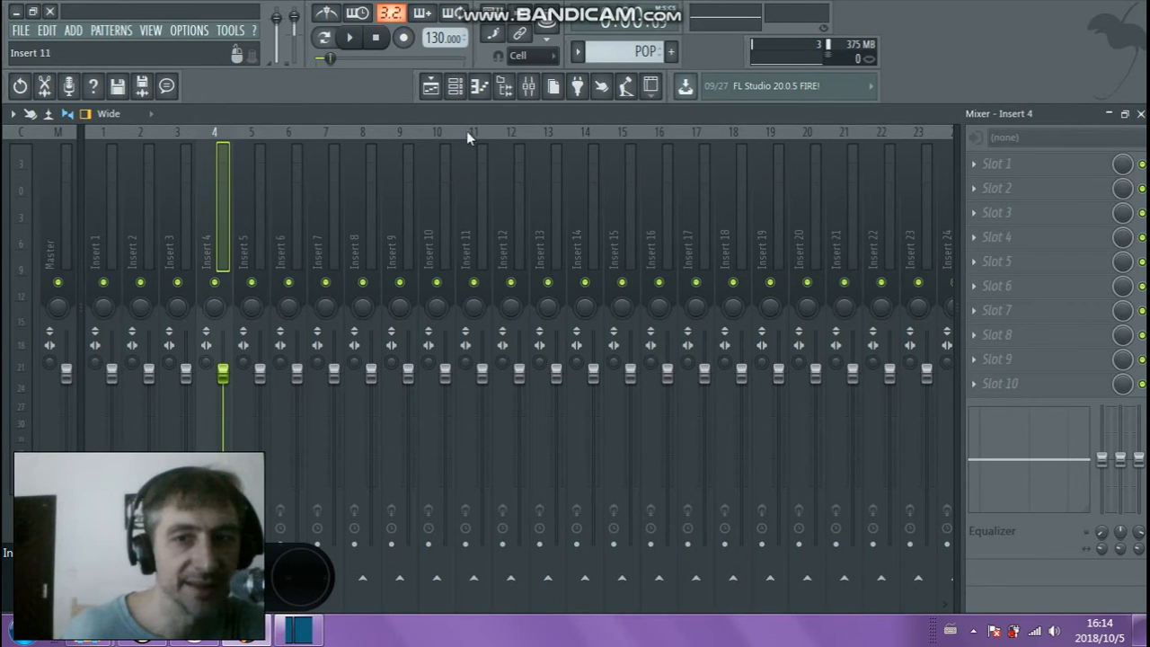
# Restore the mixer to a smaller window, move it aside and bring the playlist to the front
pyautogui.doubleClick(405, 113)
pyautogui.moveTo(365, 168); pyautogui.dragTo(746, 143)
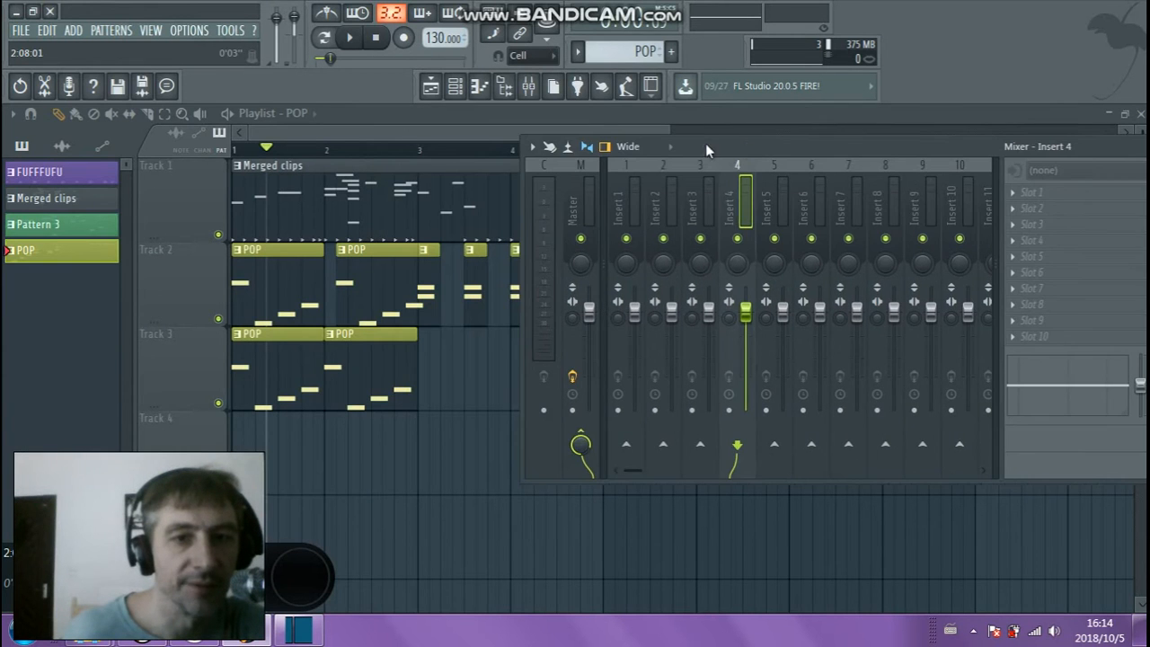
pyautogui.click(171, 186)
# Demonstrate muting and unmuting playlist Tracks 1 to 4 in turn, leaving them all enabled
pyautogui.click(217, 234)
pyautogui.click(217, 234)
pyautogui.click(217, 318)
pyautogui.click(218, 318)
pyautogui.click(218, 402)
pyautogui.click(217, 403)
pyautogui.scroll(-2, 230, 405)
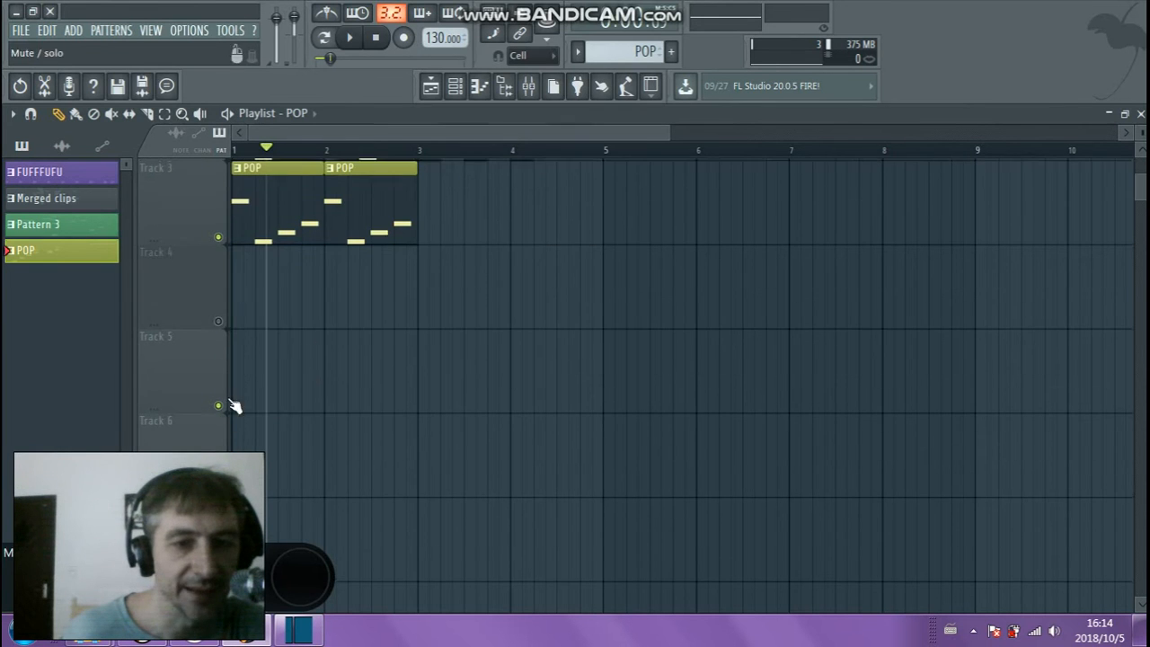
pyautogui.click(219, 320)
pyautogui.click(218, 320)
pyautogui.click(219, 319)
pyautogui.click(219, 320)
pyautogui.click(219, 320)
pyautogui.scroll(2, 204, 286)
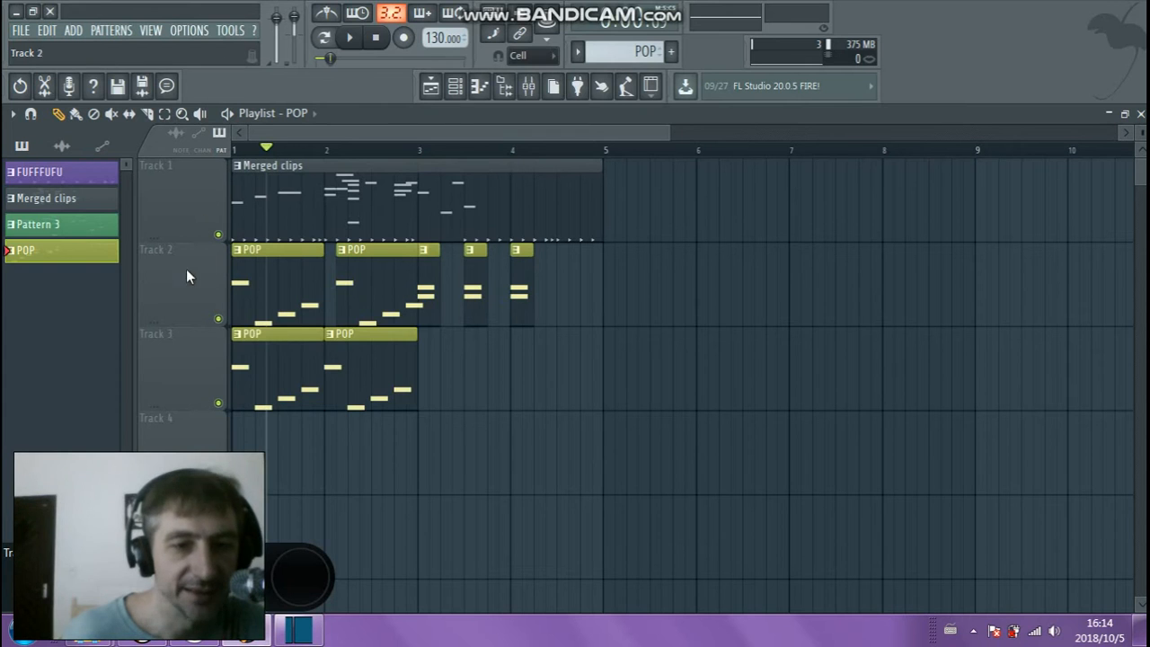
# Show the channel rack over the playlist
pyautogui.click(457, 87)
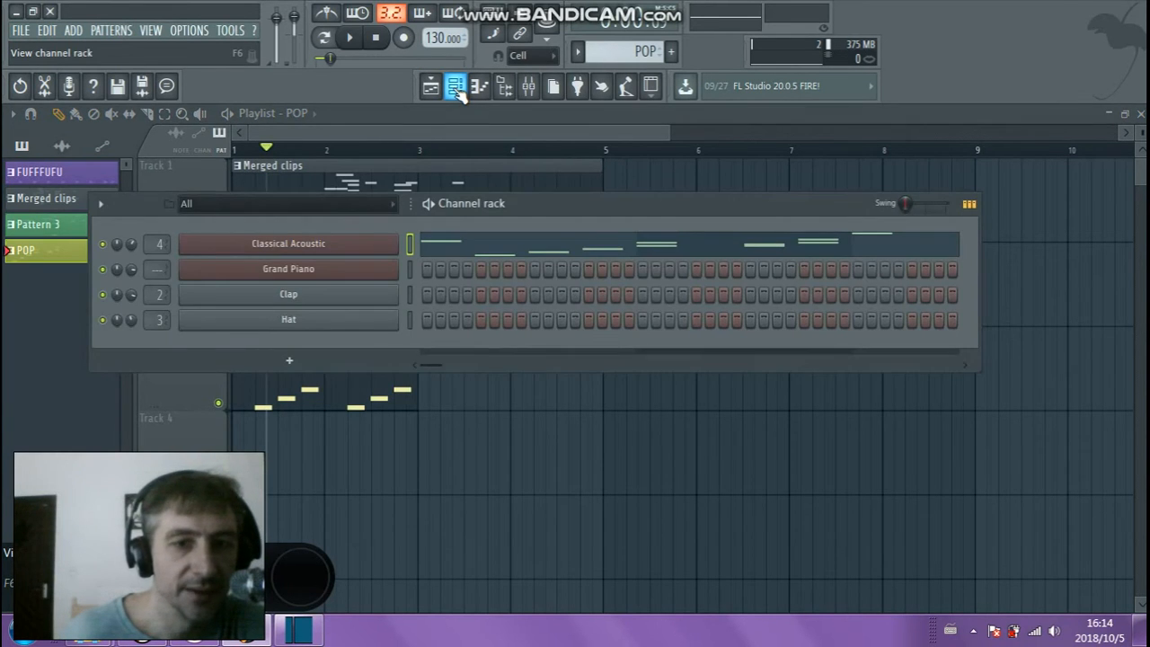
# Check the Classical Acoustic channel's mixer track assignment in its settings, and hide the settings and the channel rack
pyautogui.click(296, 258)
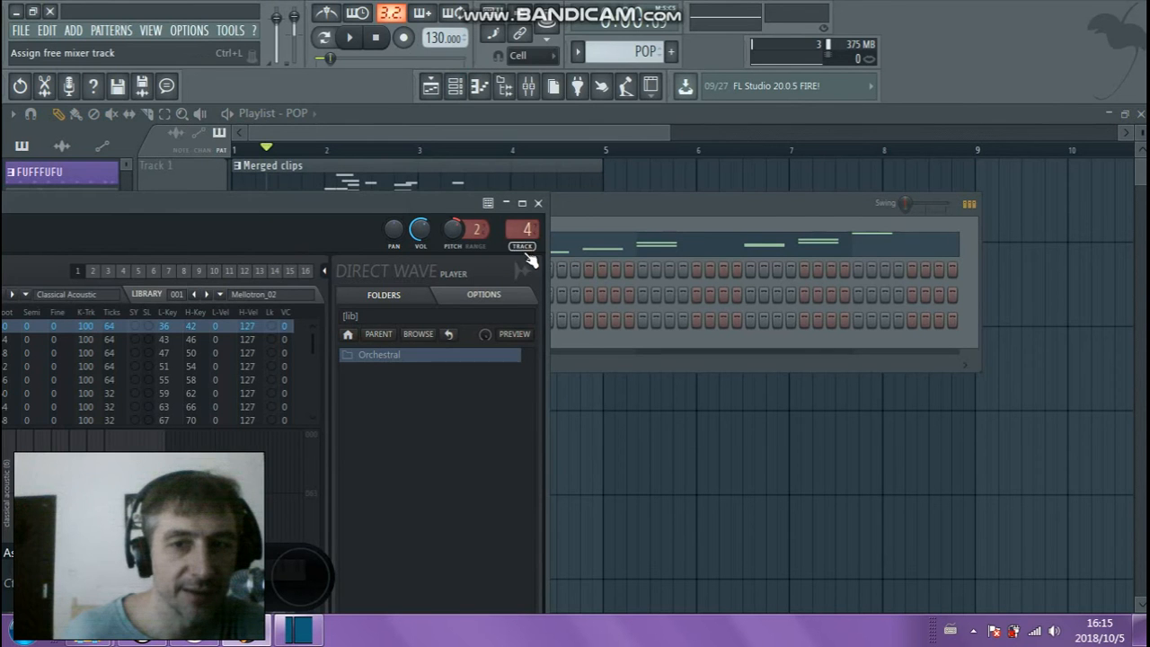
pyautogui.click(538, 203)
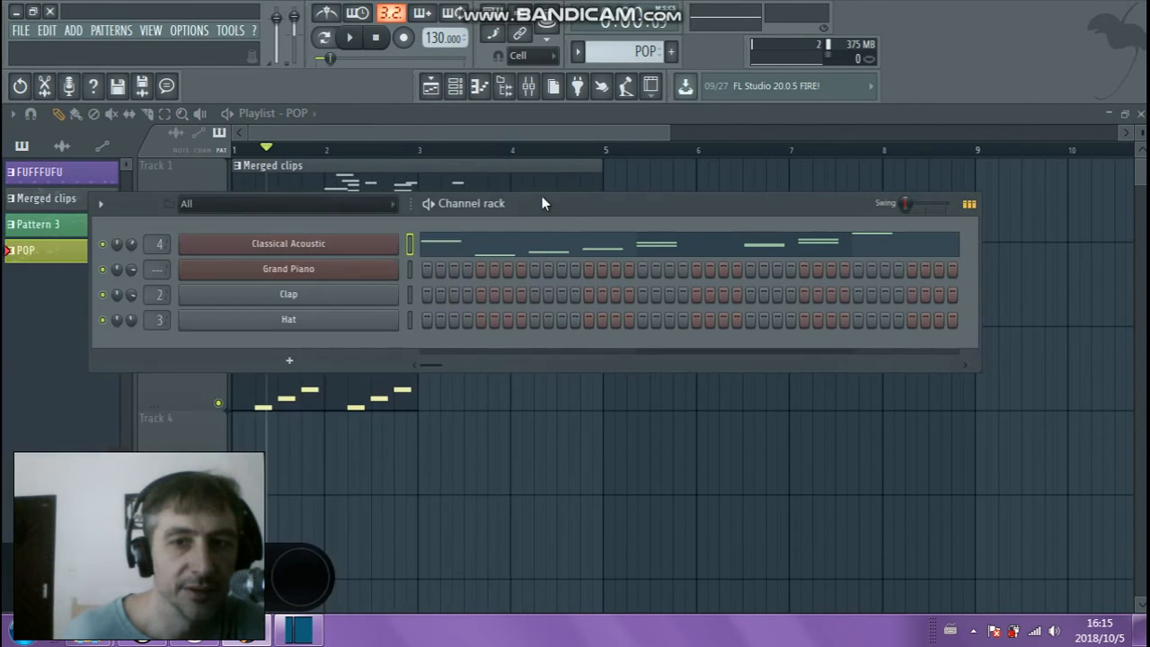
pyautogui.click(563, 134)
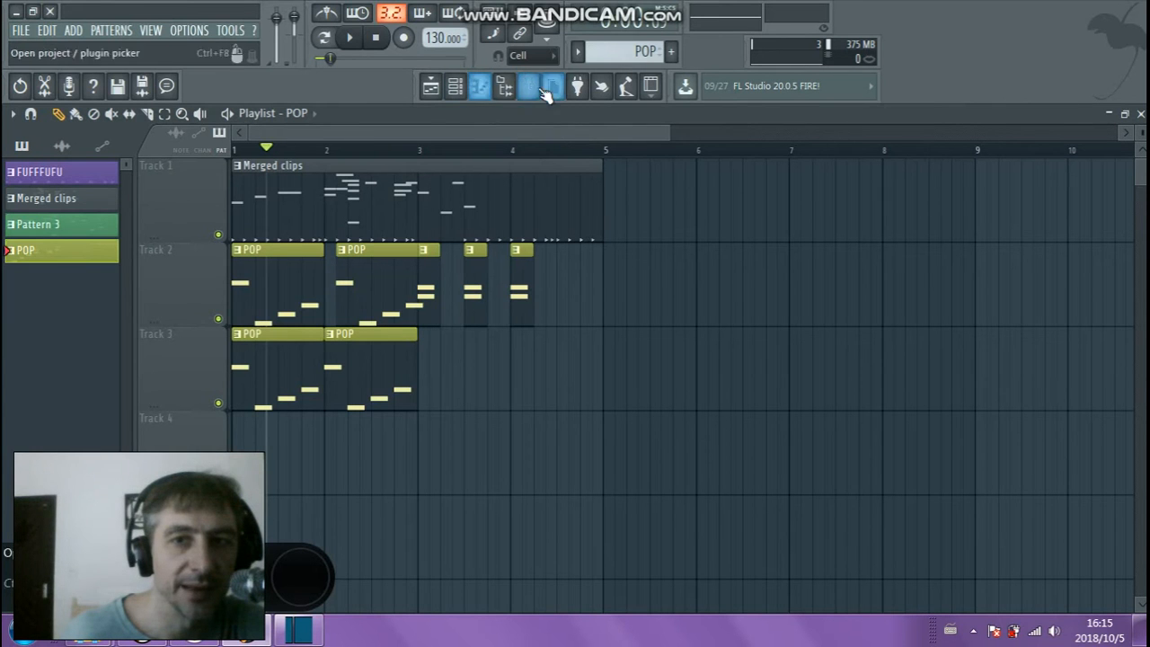
# Show the mixer and maximize it
pyautogui.click(528, 87)
pyautogui.moveTo(823, 143); pyautogui.dragTo(512, 175)
pyautogui.doubleClick(512, 175)
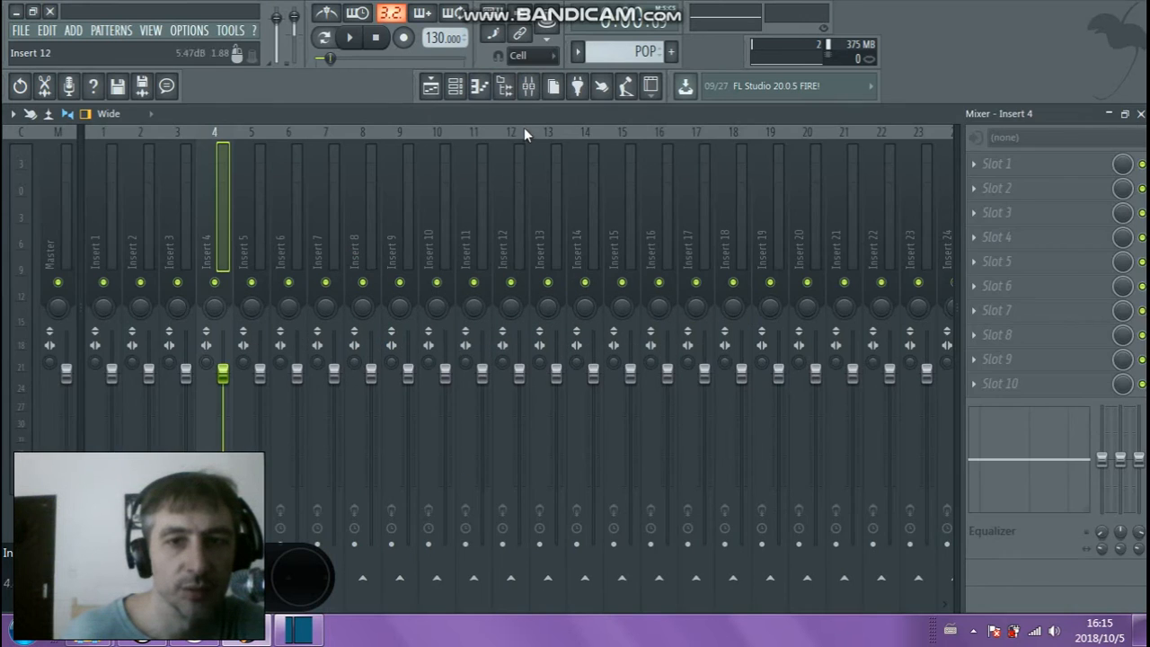
pyautogui.doubleClick(525, 115)
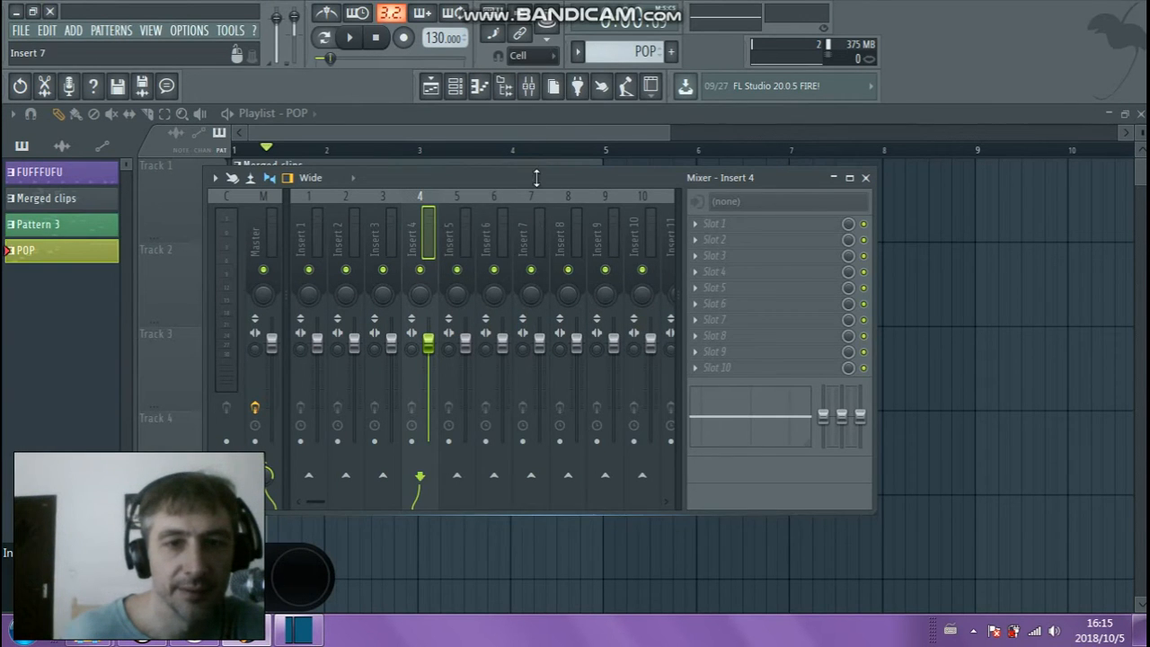
pyautogui.moveTo(528, 180); pyautogui.dragTo(427, 178)
pyautogui.doubleClick(403, 174)
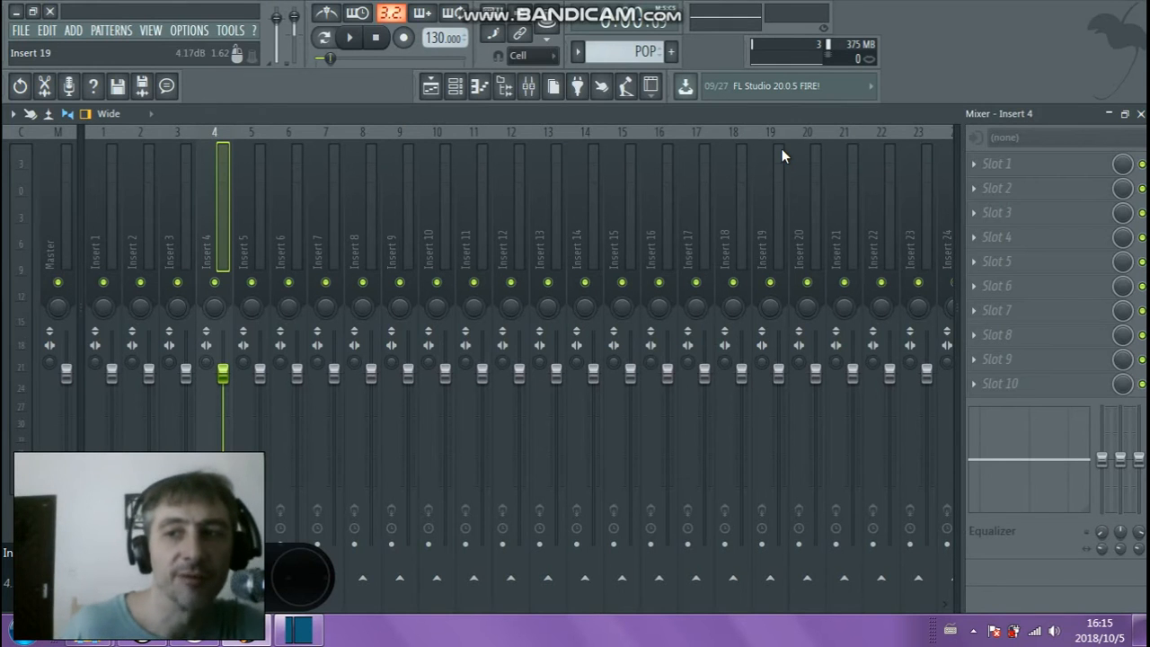
# Load Fruity Reeverb 2 into effect slot 1 of Insert 4
pyautogui.click(1046, 165)
pyautogui.press('Escape')
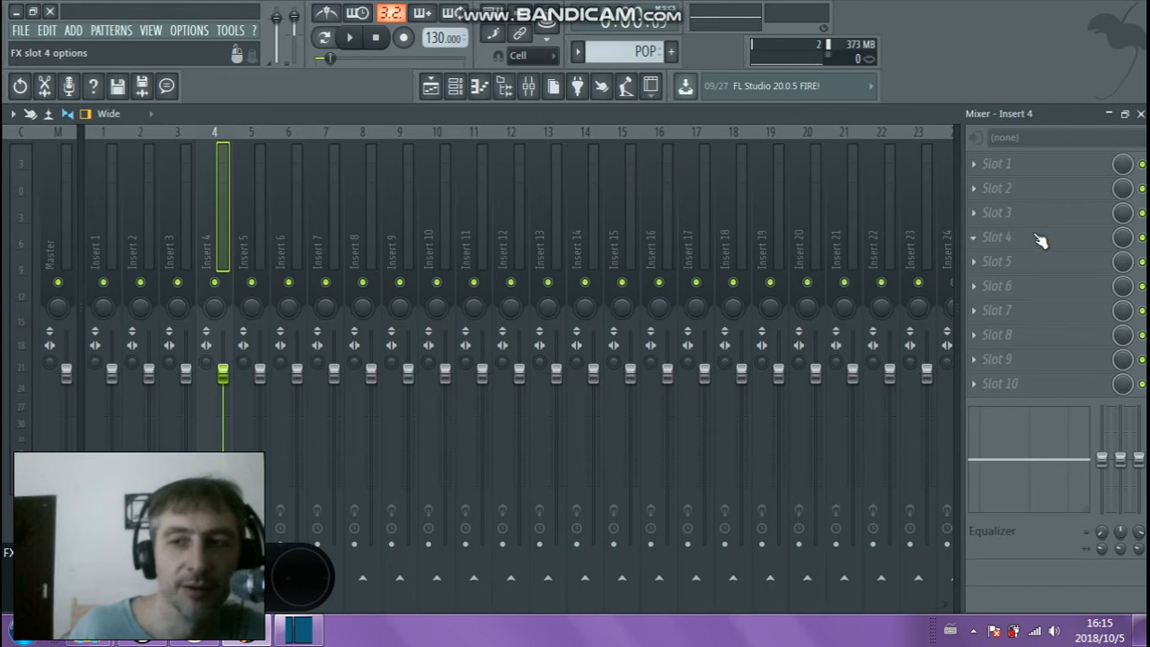
pyautogui.click(1021, 167)
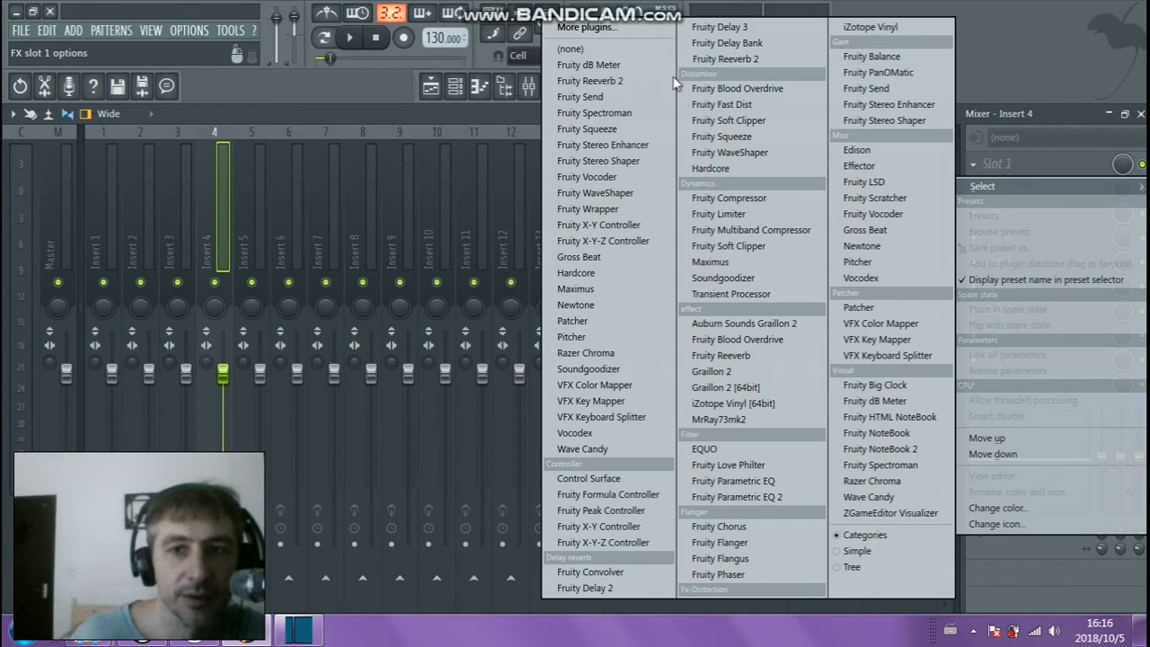
pyautogui.click(779, 58)
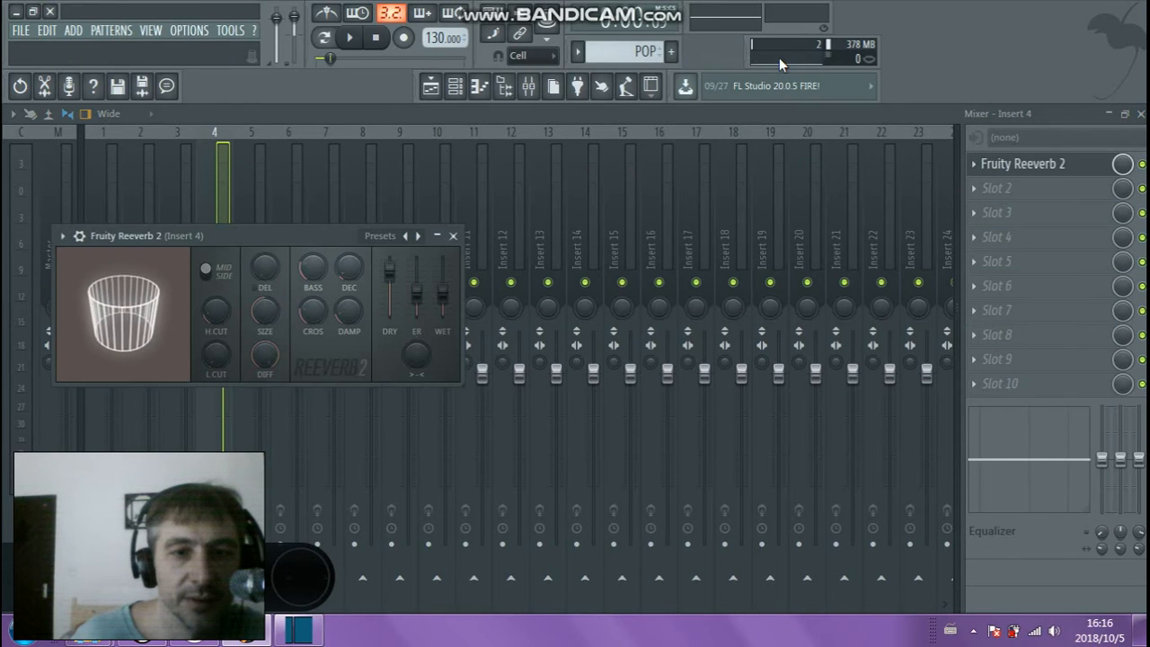
# Step through the Fruity Reeverb 2 presets to Large Hall
pyautogui.moveTo(332, 236); pyautogui.dragTo(490, 207)
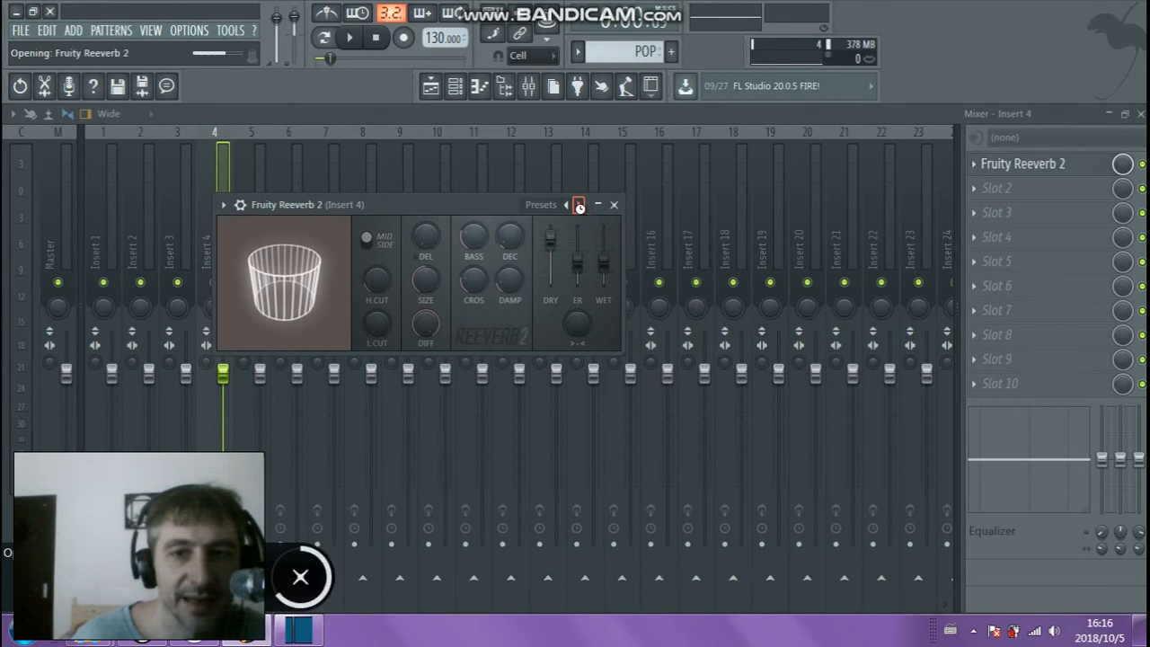
pyautogui.click(579, 206)
pyautogui.click(580, 206)
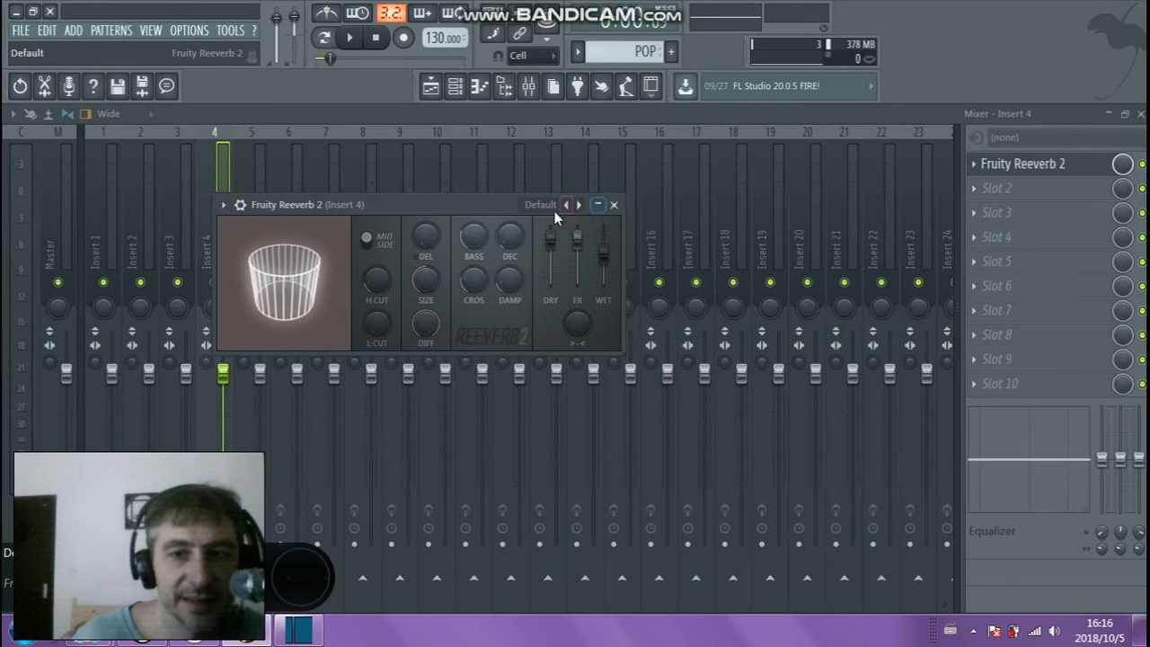
pyautogui.click(598, 205)
pyautogui.click(544, 206)
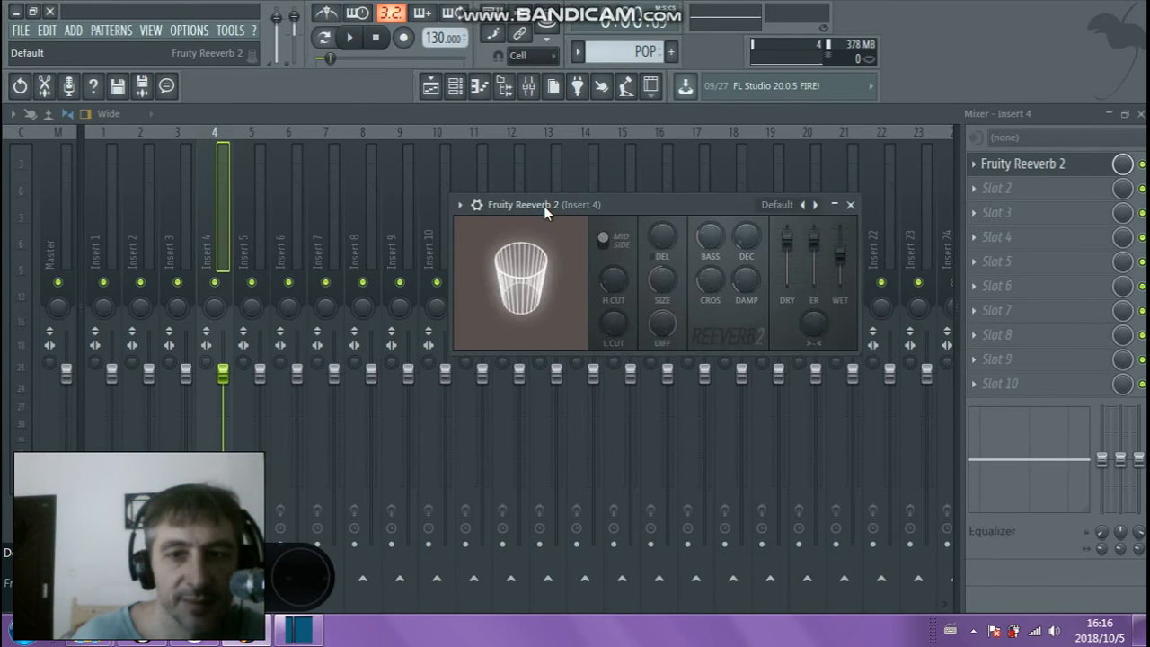
pyautogui.moveTo(629, 207); pyautogui.dragTo(434, 217)
pyautogui.click(620, 214)
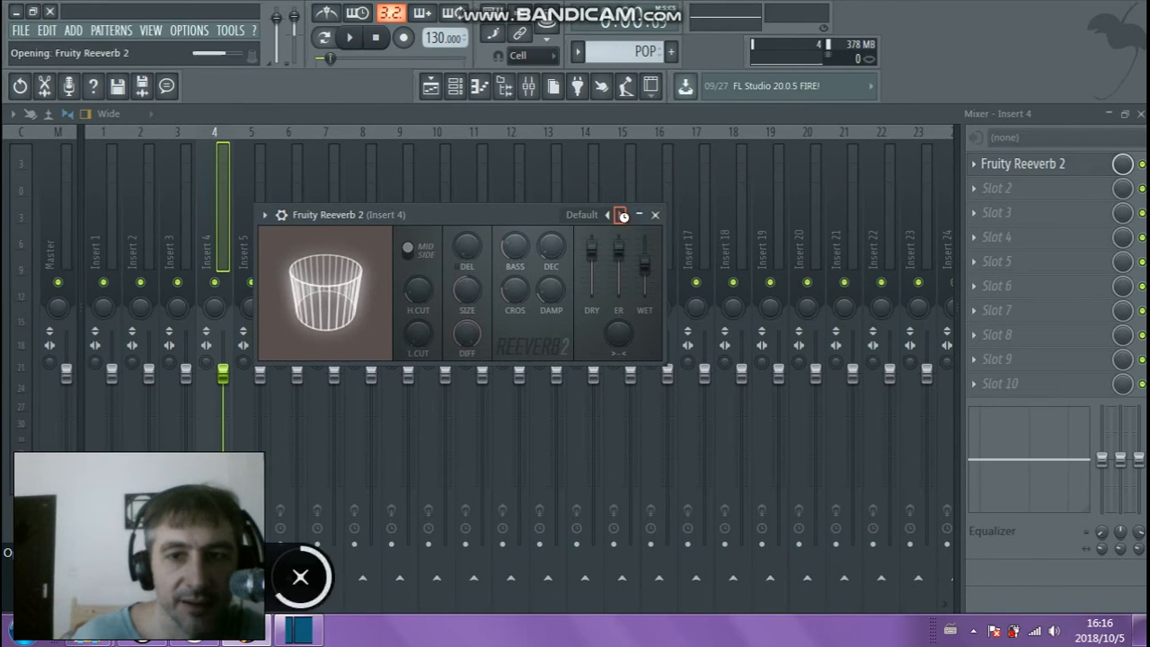
pyautogui.click(621, 215)
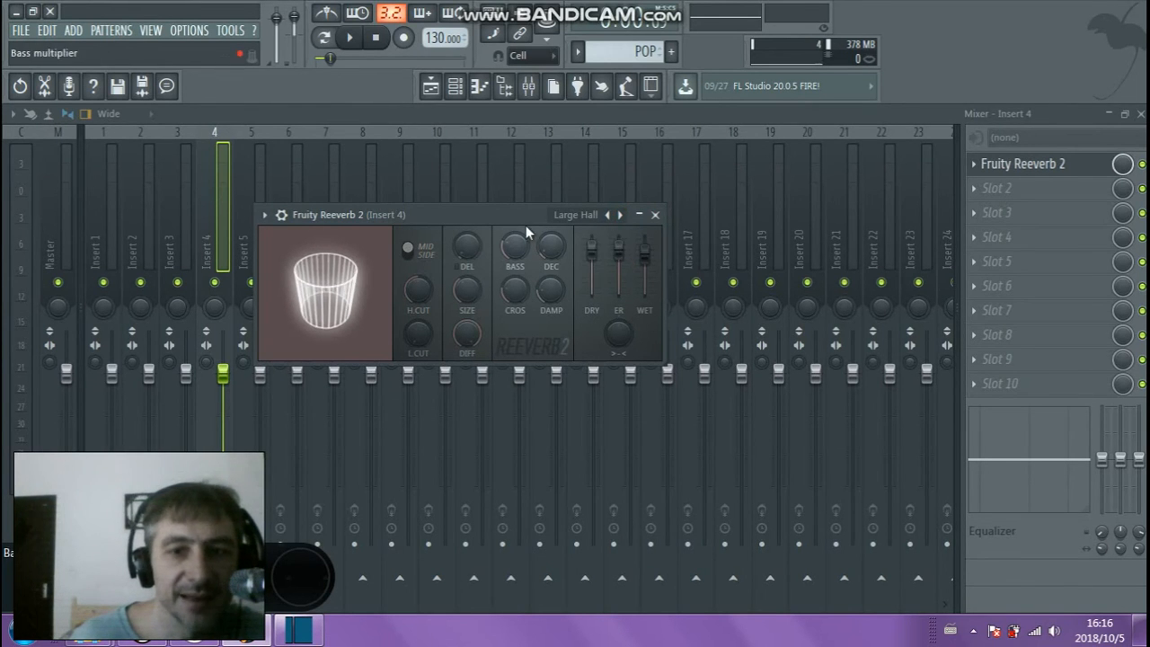
# Set the reverb's room size to 100, lower the early reflections, raise the wet level fully, and play the song briefly
pyautogui.moveTo(516, 214); pyautogui.dragTo(452, 200)
pyautogui.moveTo(407, 282); pyautogui.dragTo(415, 253)
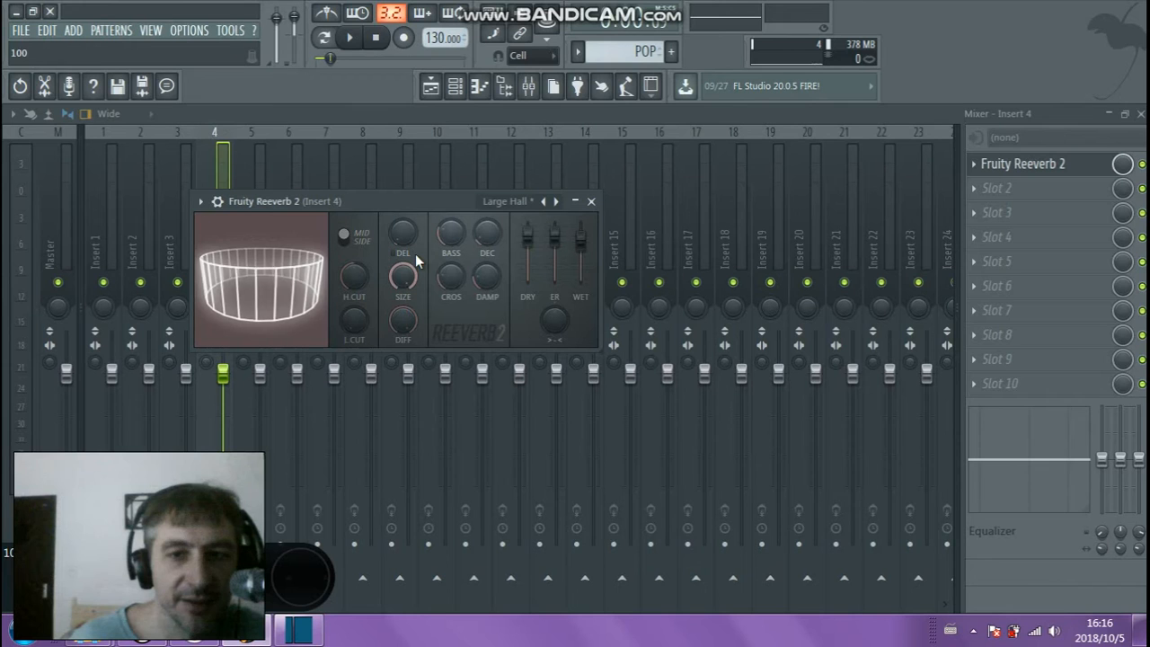
pyautogui.moveTo(528, 234)
pyautogui.mouseDown()
pyautogui.moveTo(527, 267)
pyautogui.moveTo(527, 236)
pyautogui.mouseUp()
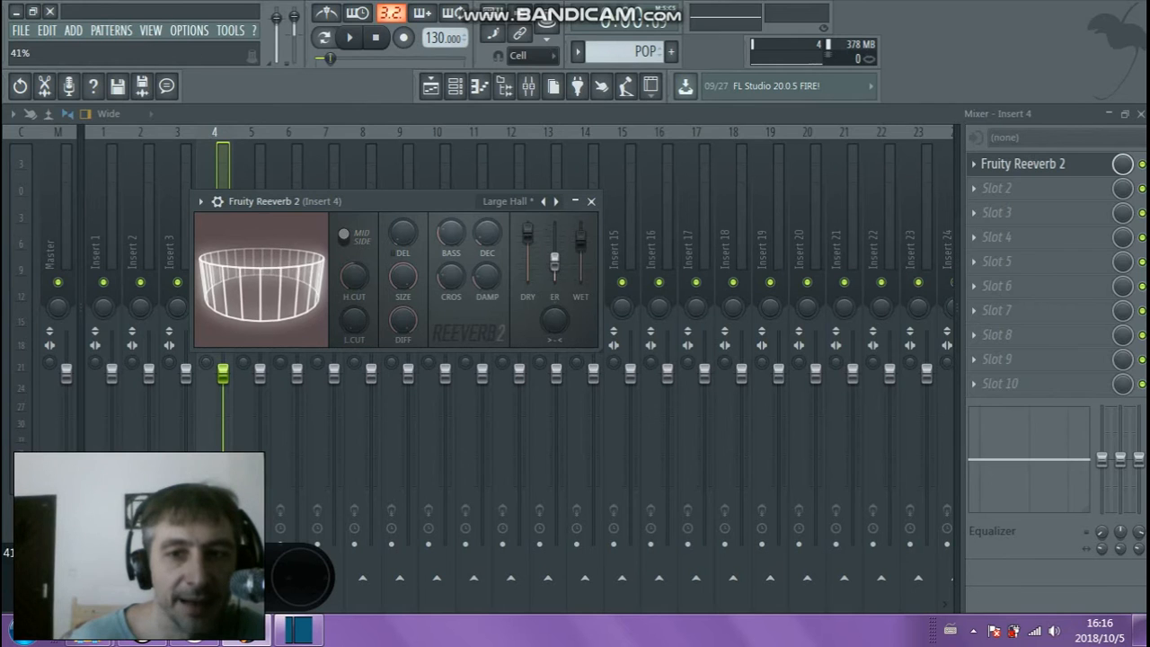
pyautogui.moveTo(581, 270); pyautogui.dragTo(580, 232)
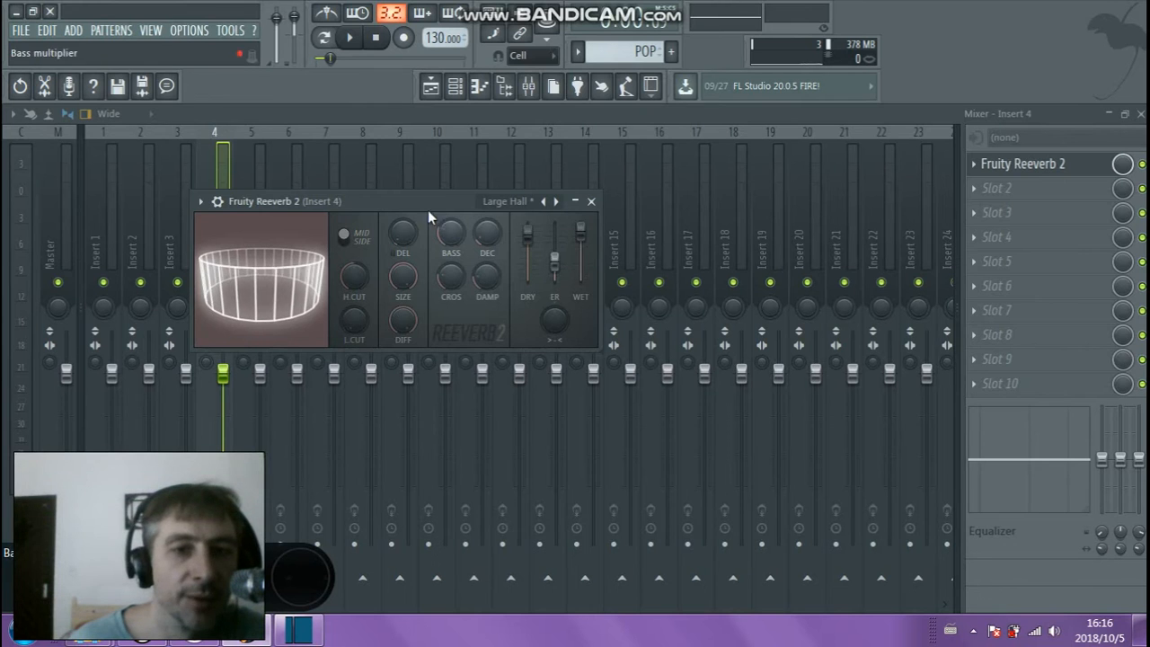
pyautogui.moveTo(385, 195); pyautogui.dragTo(435, 188)
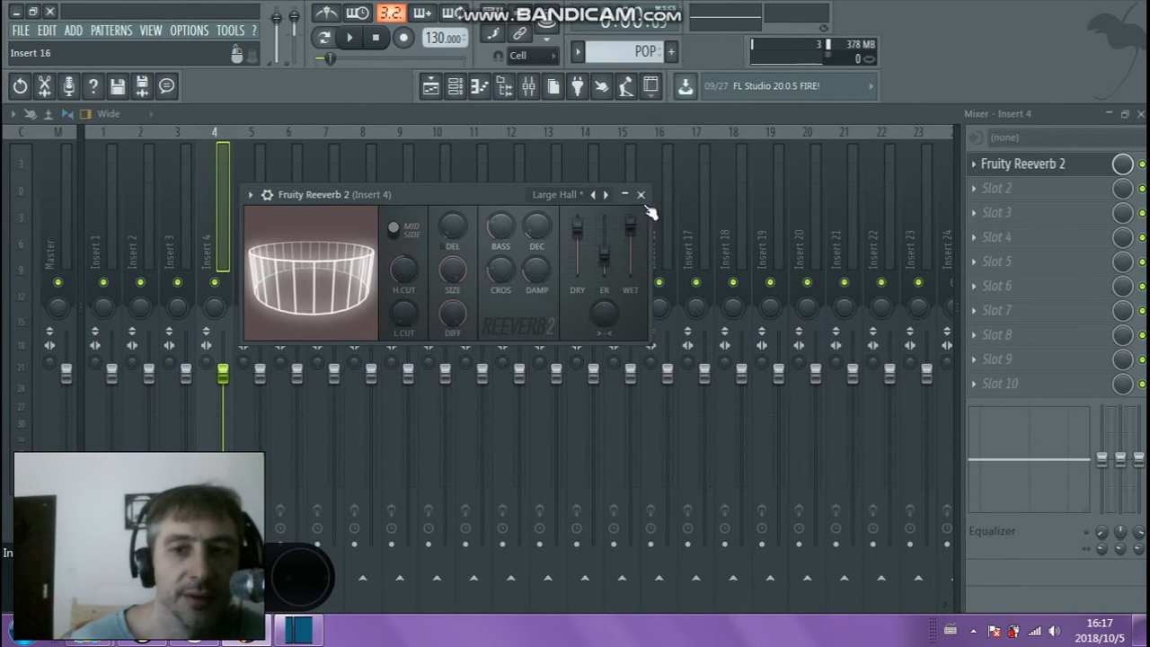
pyautogui.moveTo(605, 258)
pyautogui.mouseDown()
pyautogui.moveTo(605, 239)
pyautogui.moveTo(604, 250)
pyautogui.mouseUp()
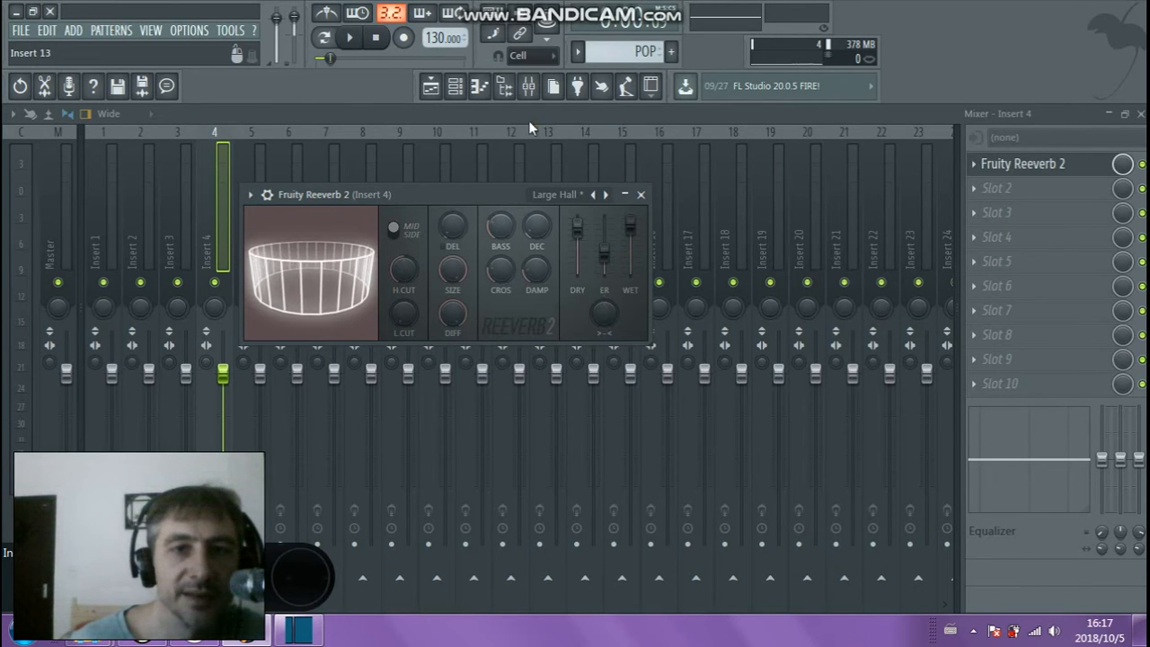
pyautogui.click(359, 40)
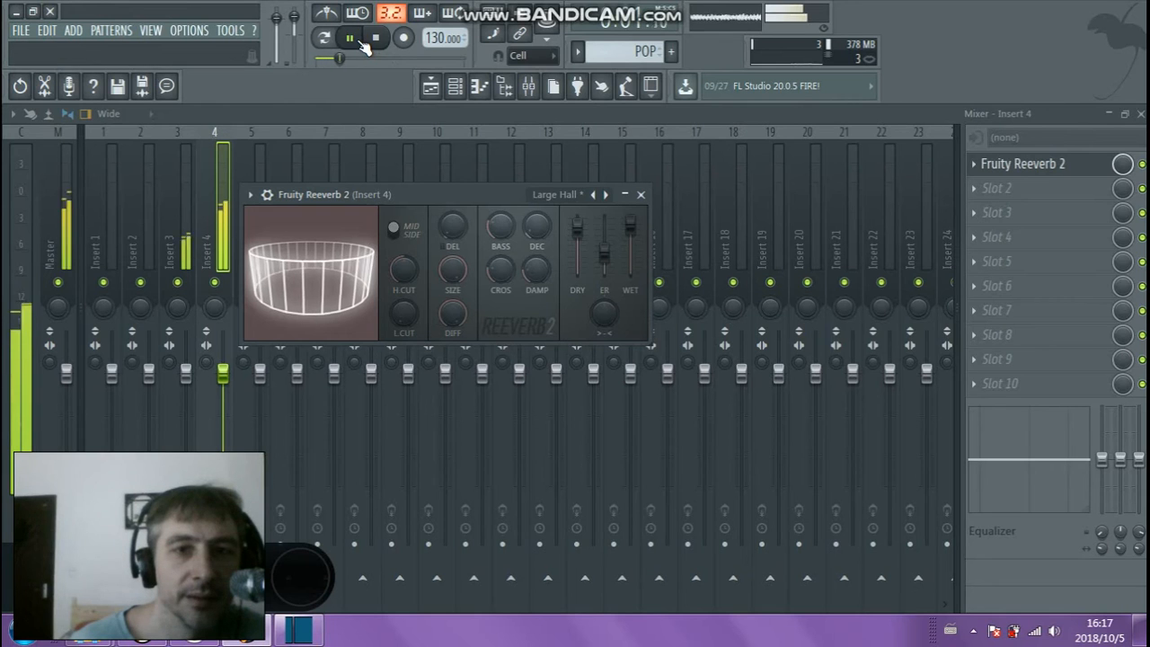
pyautogui.click(377, 40)
# Restore the mixer to a smaller window, move it aside and bring the playlist to the front
pyautogui.doubleClick(418, 118)
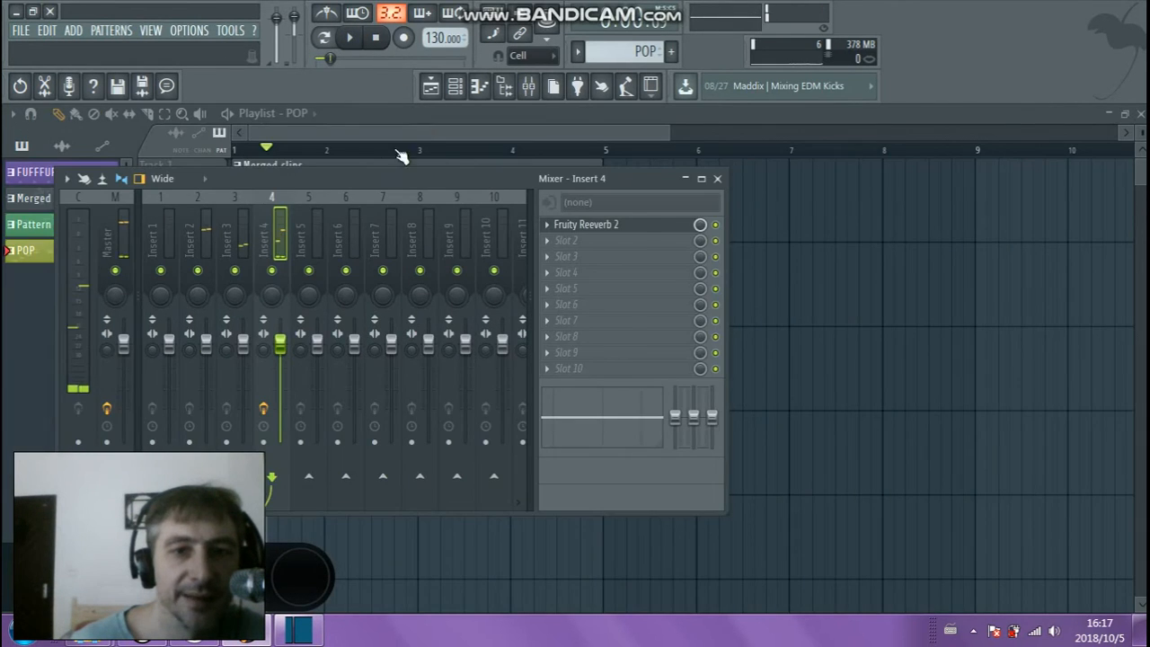
pyautogui.moveTo(370, 179); pyautogui.dragTo(978, 226)
pyautogui.click(505, 183)
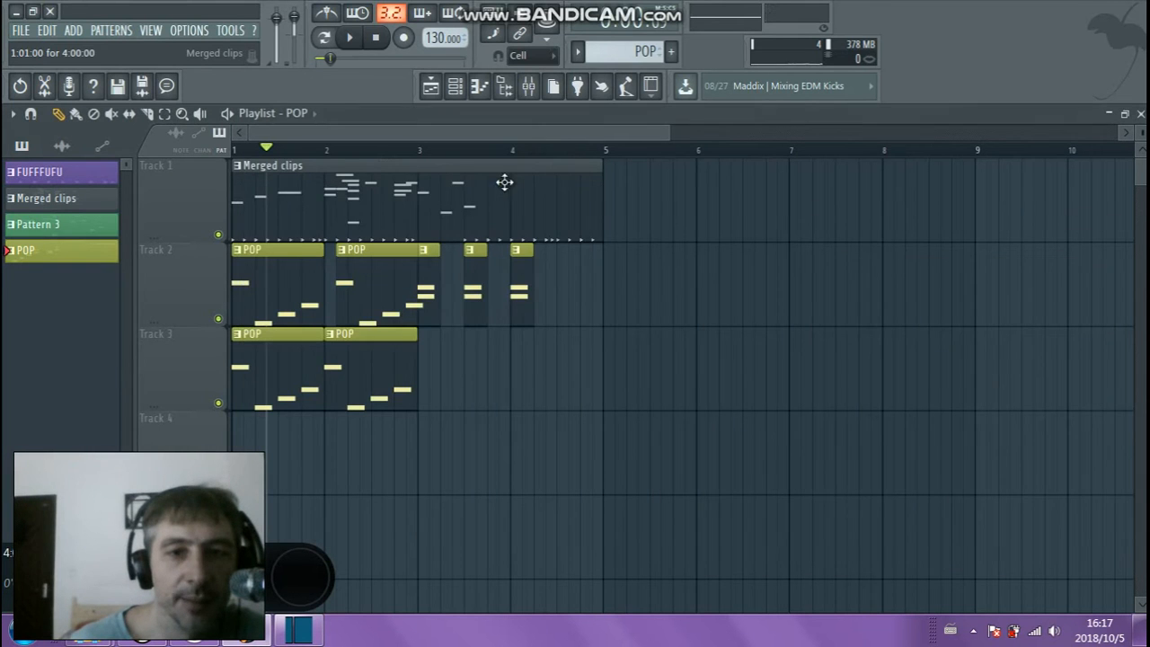
# Delete the Merged clips clip from playlist Track 1 and play the song briefly
pyautogui.moveTo(434, 234); pyautogui.dragTo(639, 186)
pyautogui.moveTo(418, 198); pyautogui.dragTo(279, 193)
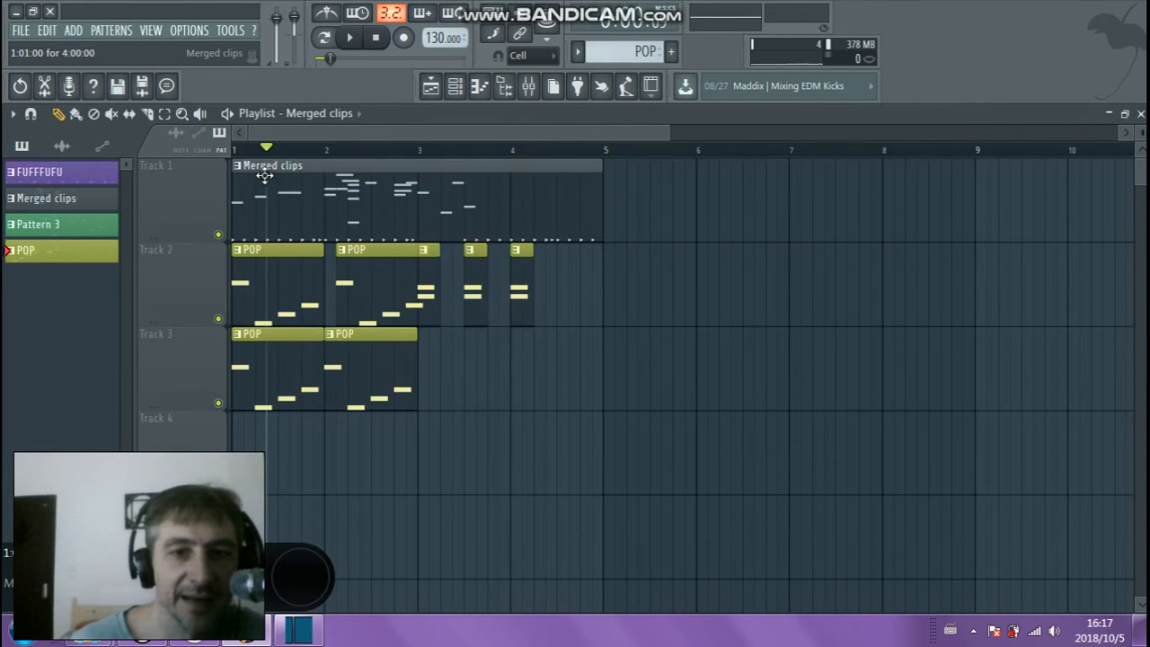
pyautogui.rightClick(388, 204)
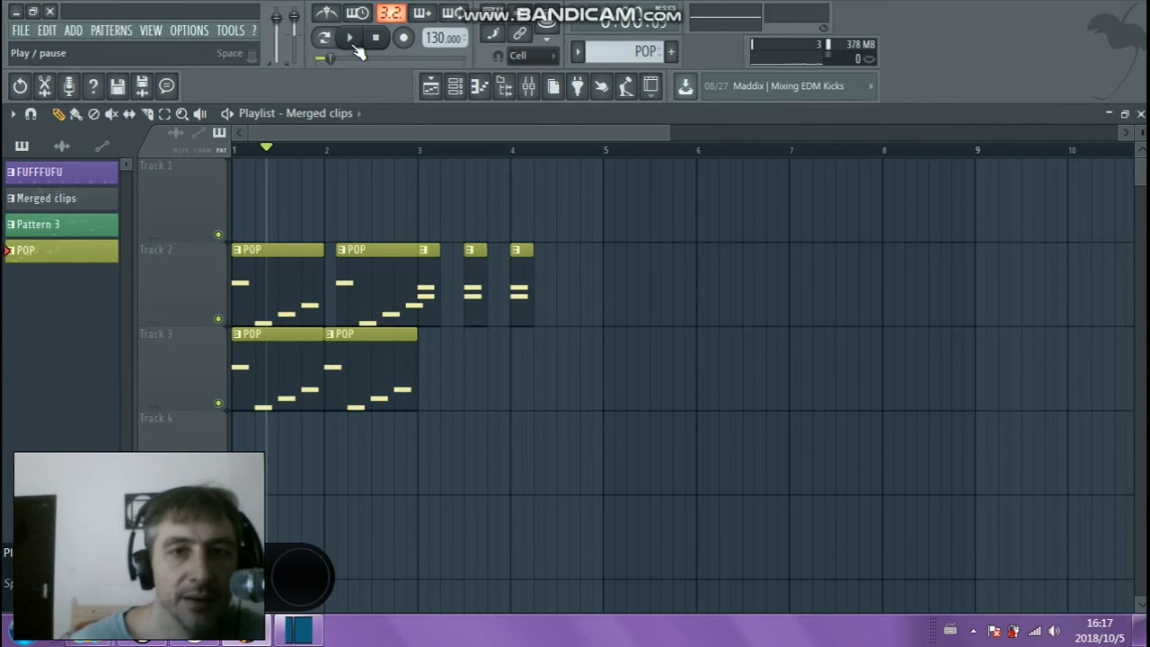
pyautogui.click(350, 37)
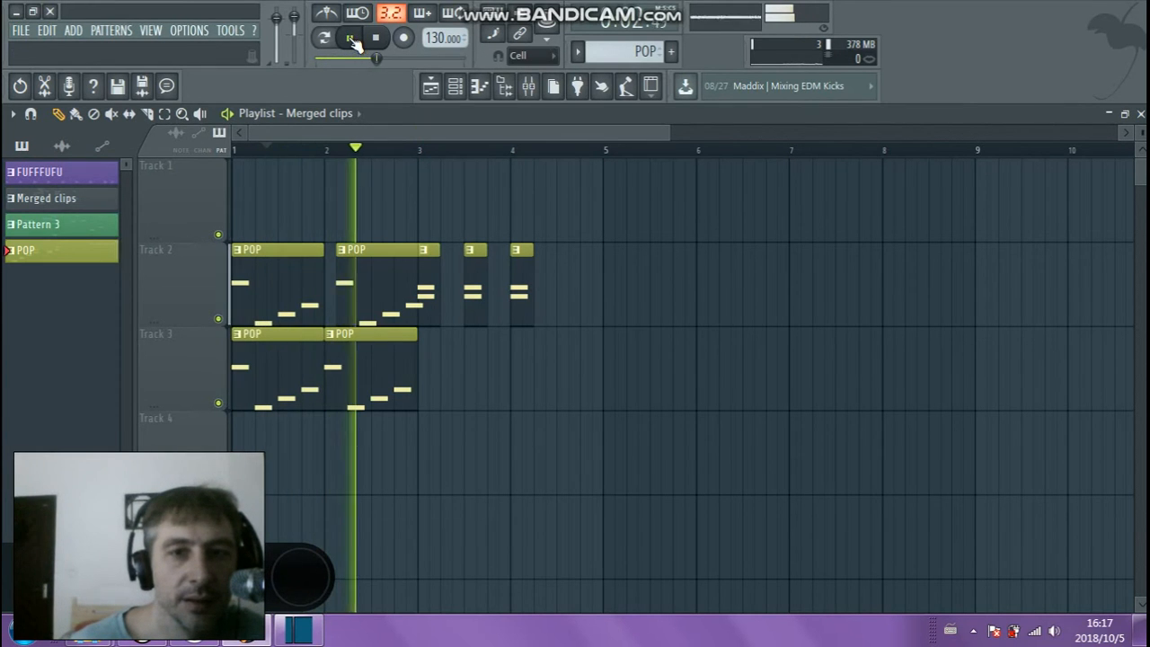
pyautogui.click(375, 40)
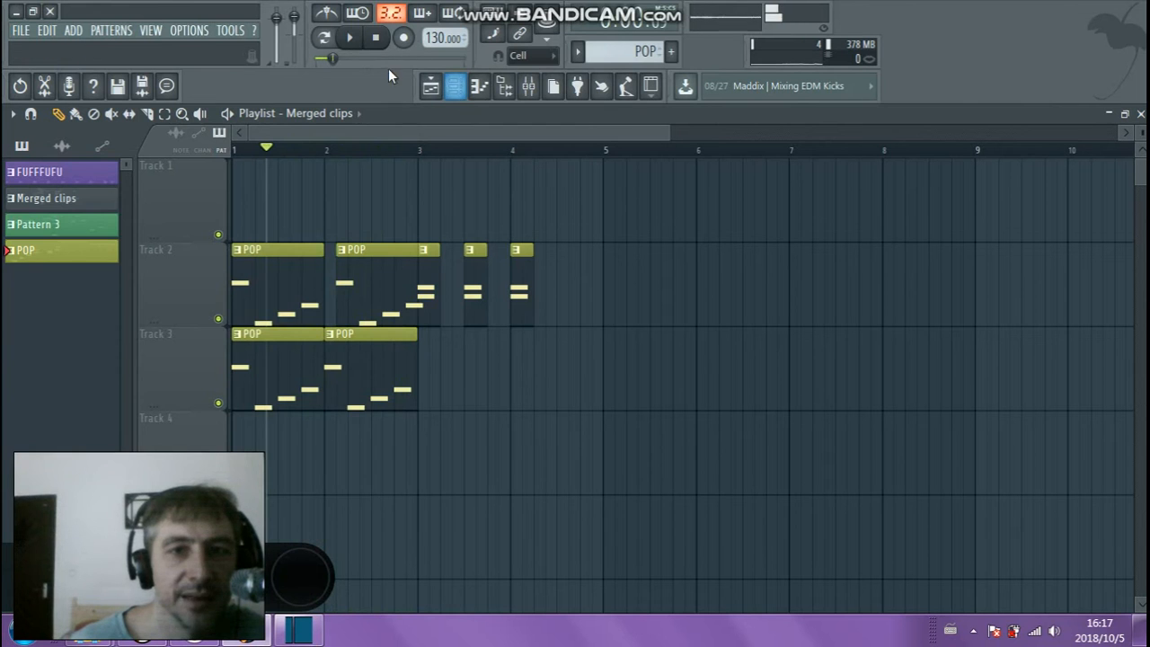
# Show the mixer over the playlist and open the Fruity Reeverb 2 effect on Insert 4
pyautogui.click(459, 89)
pyautogui.click(459, 89)
pyautogui.click(505, 89)
pyautogui.click(506, 89)
pyautogui.click(528, 89)
pyautogui.moveTo(895, 228); pyautogui.dragTo(593, 123)
pyautogui.moveTo(778, 121); pyautogui.dragTo(510, 209)
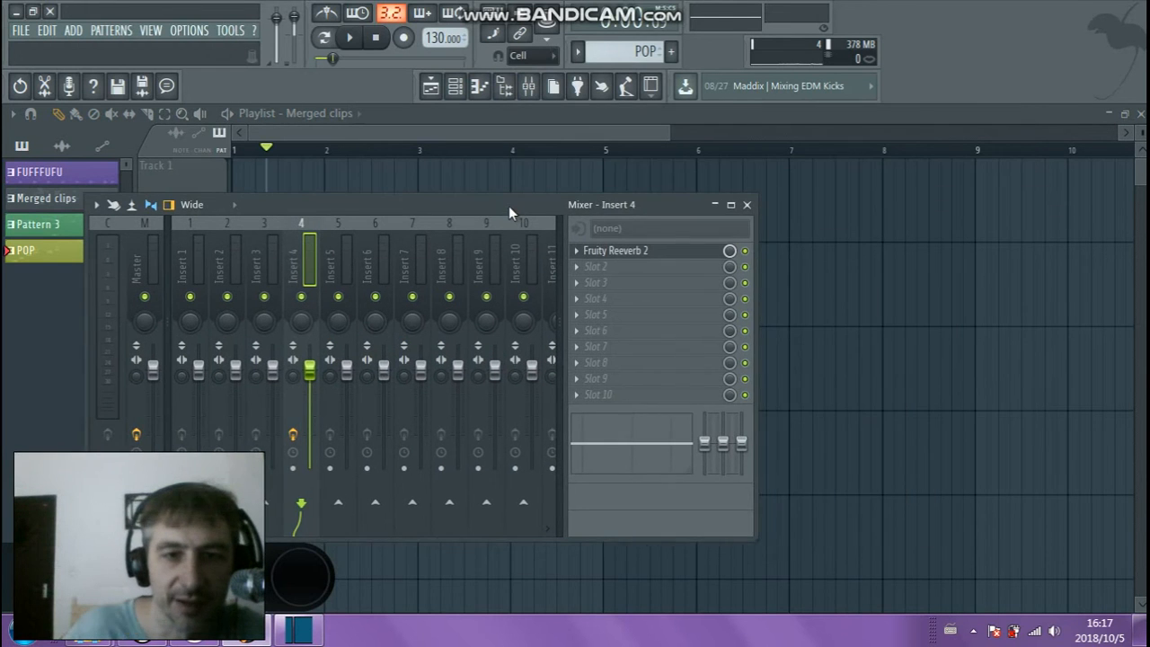
pyautogui.click(642, 257)
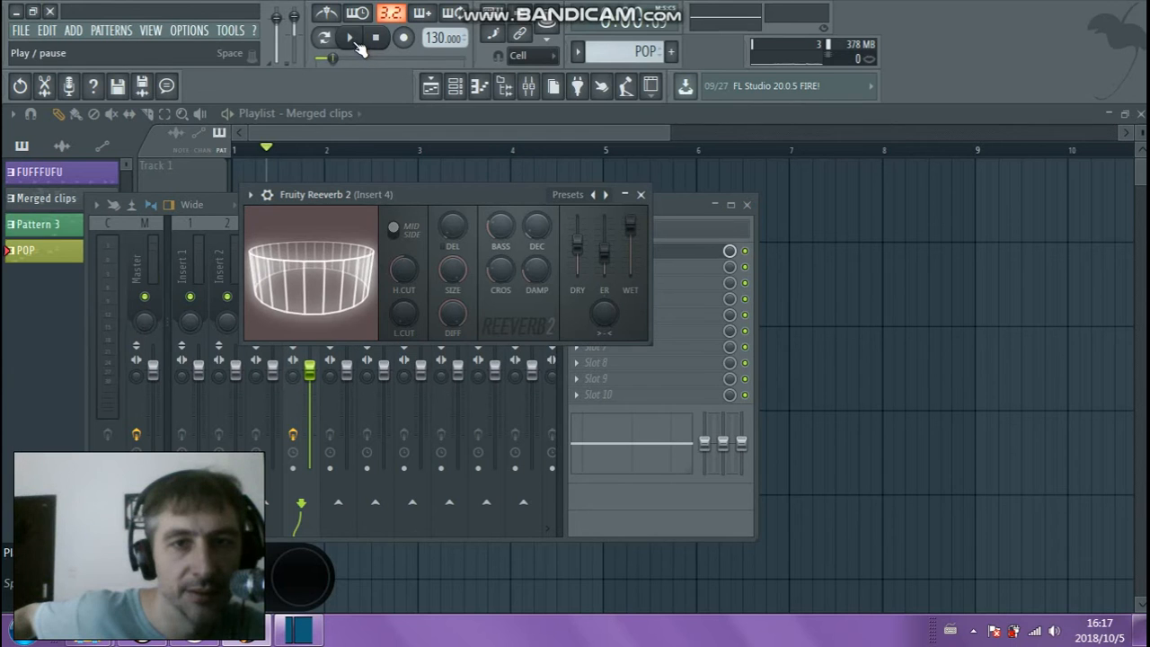
# Adjust the reverb's dry, early reflection and wet levels and reduce its room size while the song plays, and stop playback
pyautogui.click(355, 41)
pyautogui.click(1055, 631)
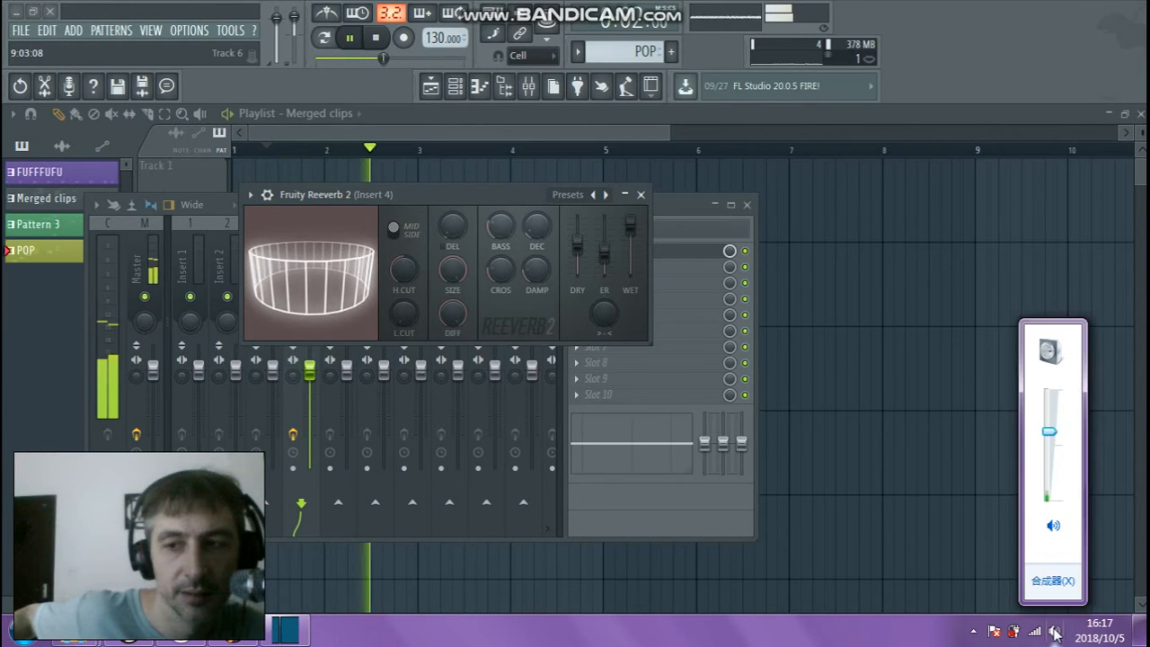
pyautogui.moveTo(605, 249); pyautogui.dragTo(631, 268)
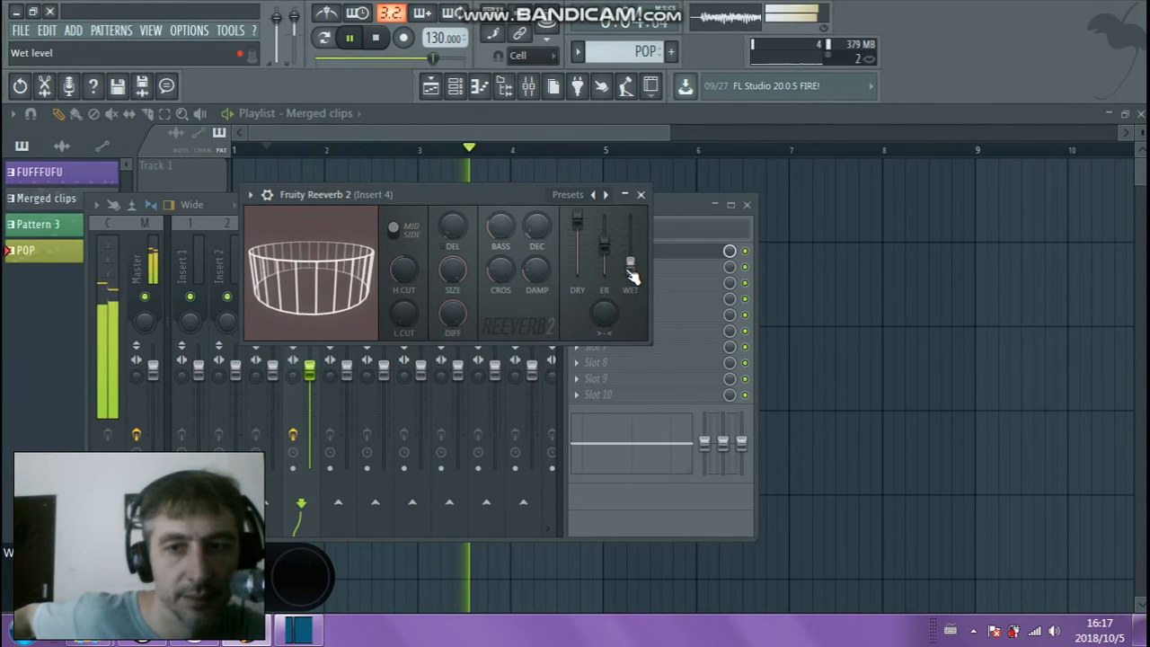
pyautogui.moveTo(631, 276); pyautogui.dragTo(605, 237)
pyautogui.moveTo(452, 270); pyautogui.dragTo(458, 268)
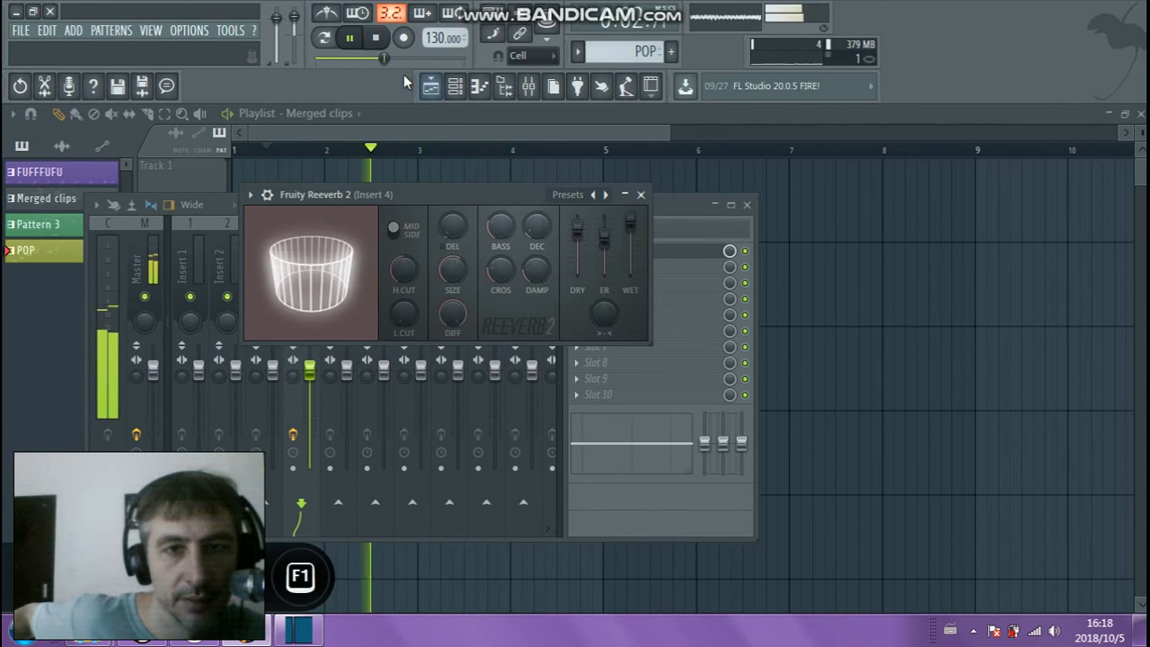
pyautogui.click(376, 37)
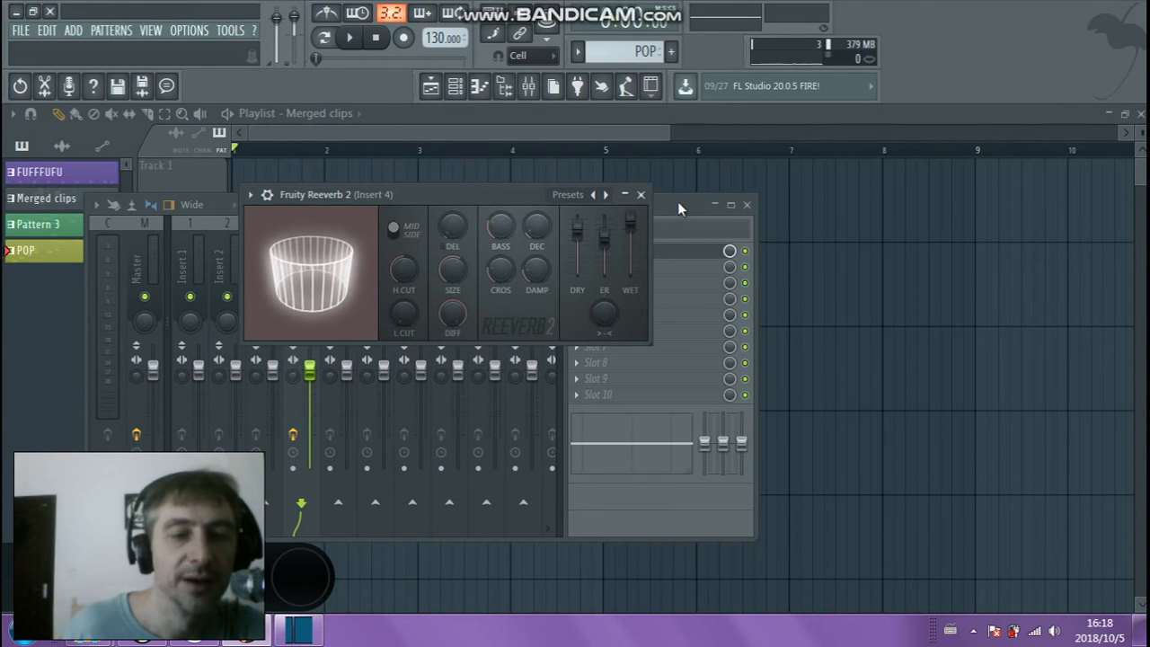
# Close the Fruity Reeverb 2 window and maximize the mixer
pyautogui.click(640, 195)
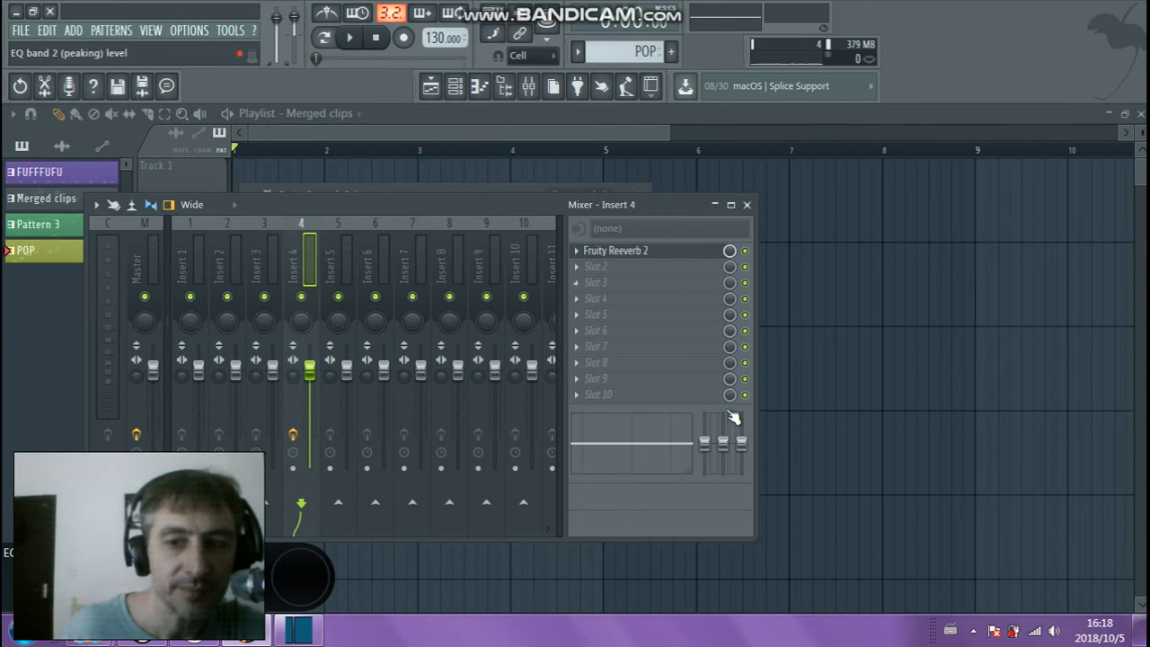
pyautogui.moveTo(670, 208); pyautogui.dragTo(673, 177)
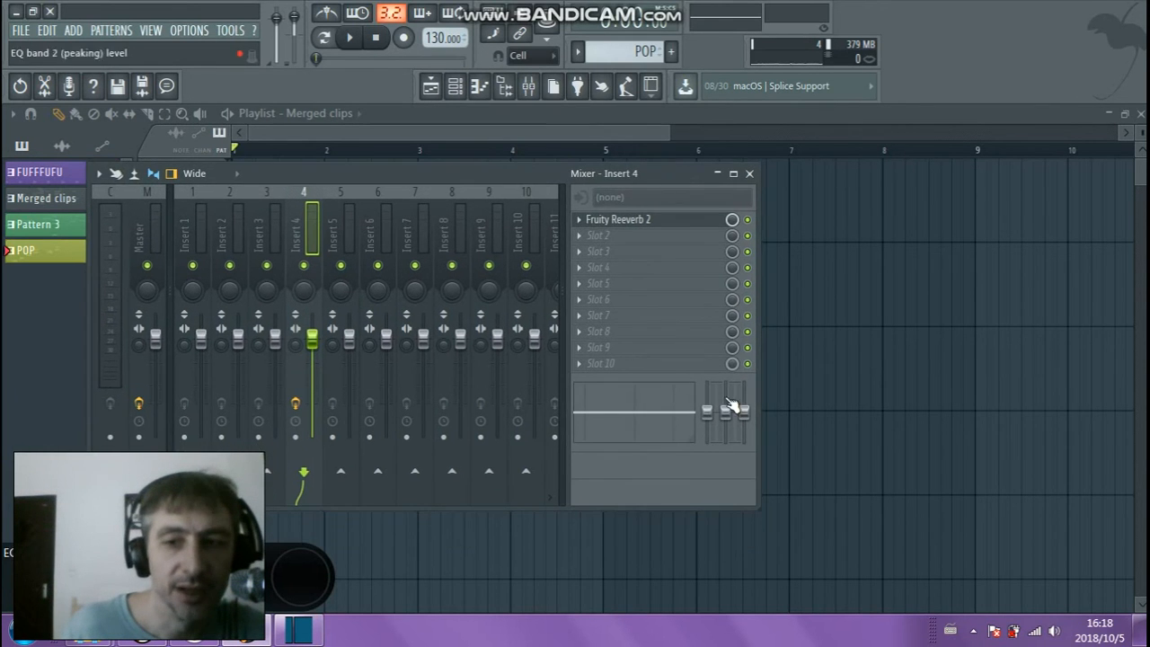
pyautogui.doubleClick(682, 183)
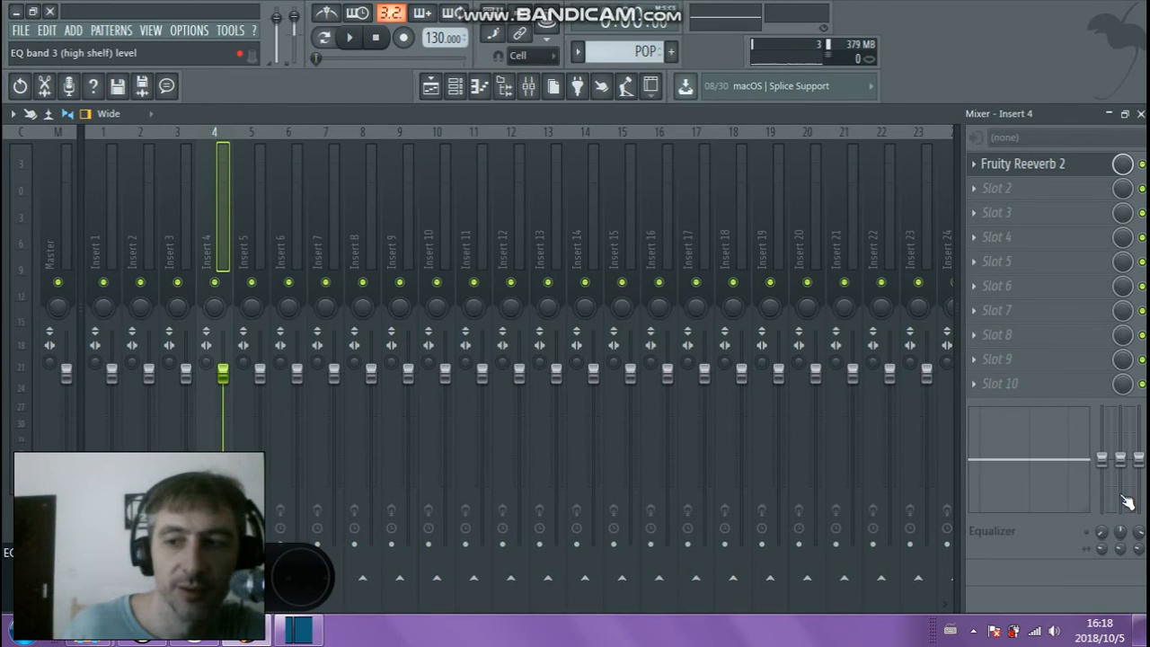
# Boost the Insert 4 equalizer to about 3.0 low, 7.4 mid and 4.3 high, and widen its mid band
pyautogui.moveTo(223, 371); pyautogui.dragTo(222, 415)
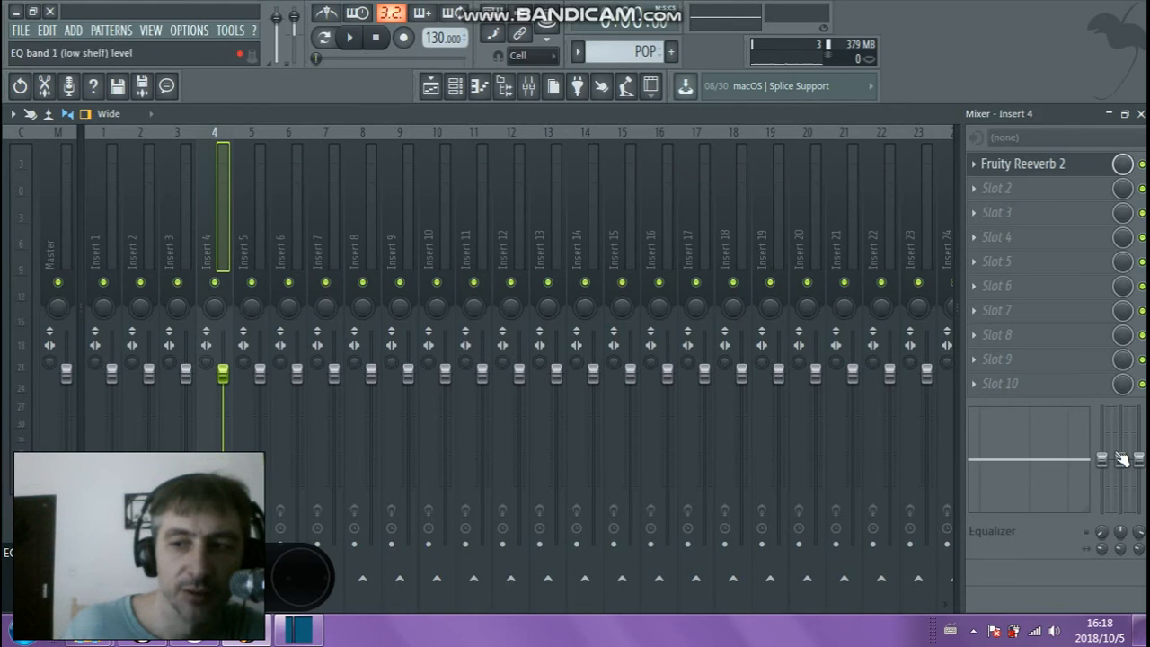
pyautogui.moveTo(1129, 458); pyautogui.dragTo(1130, 452)
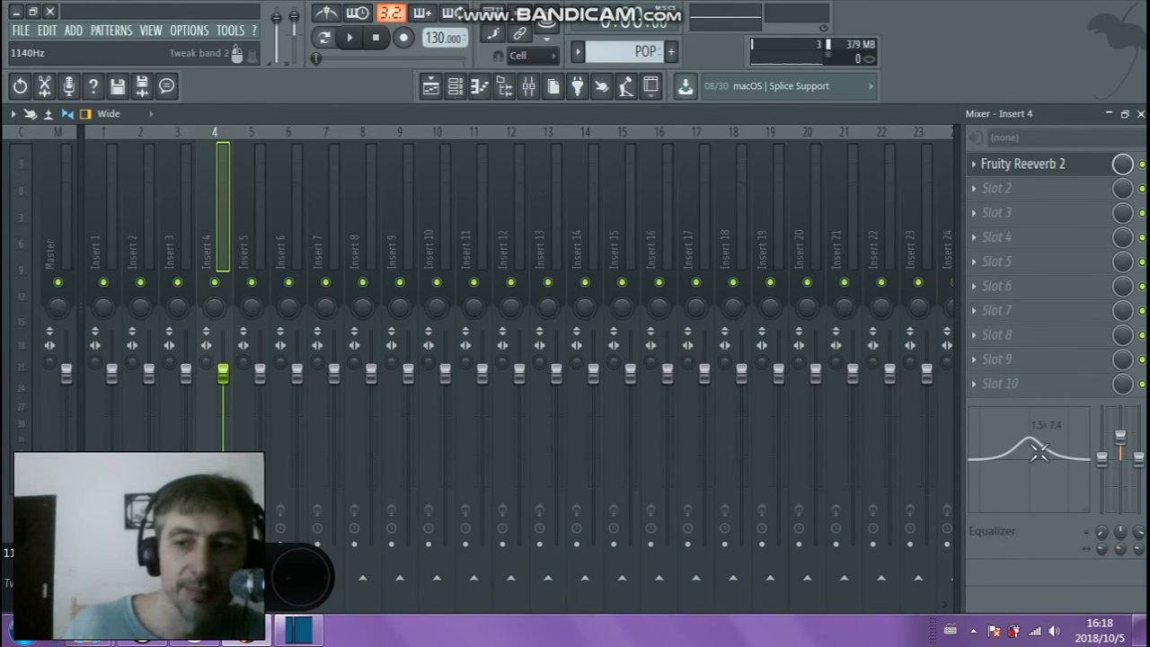
pyautogui.moveTo(1124, 550); pyautogui.dragTo(1124, 573)
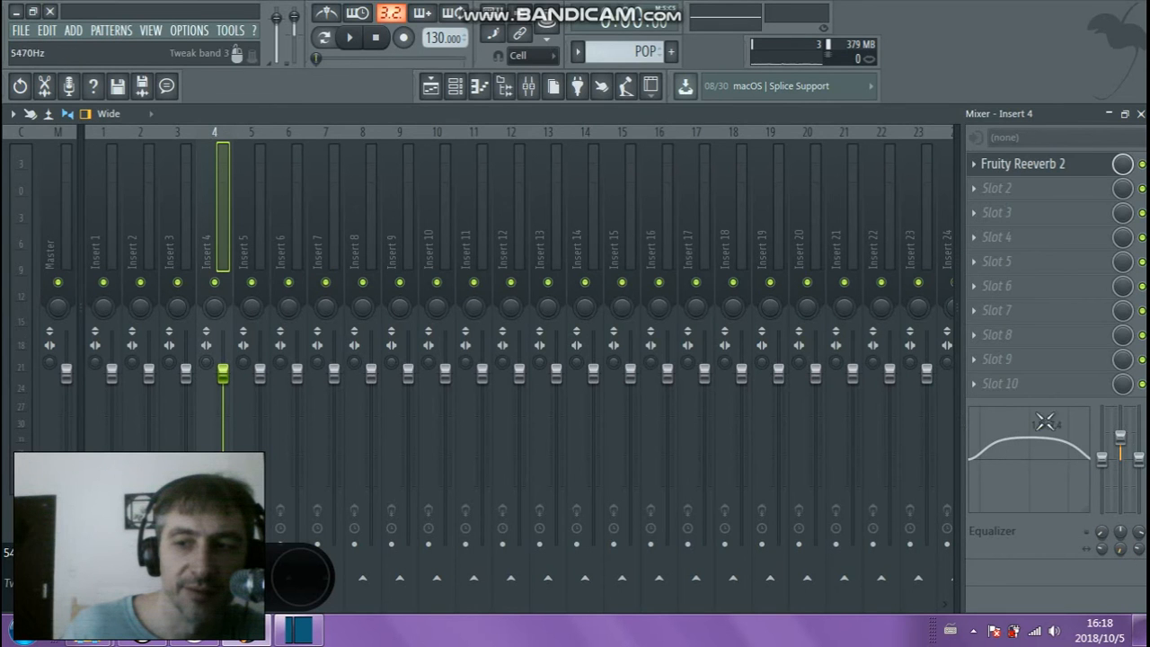
pyautogui.moveTo(1104, 461); pyautogui.dragTo(1141, 447)
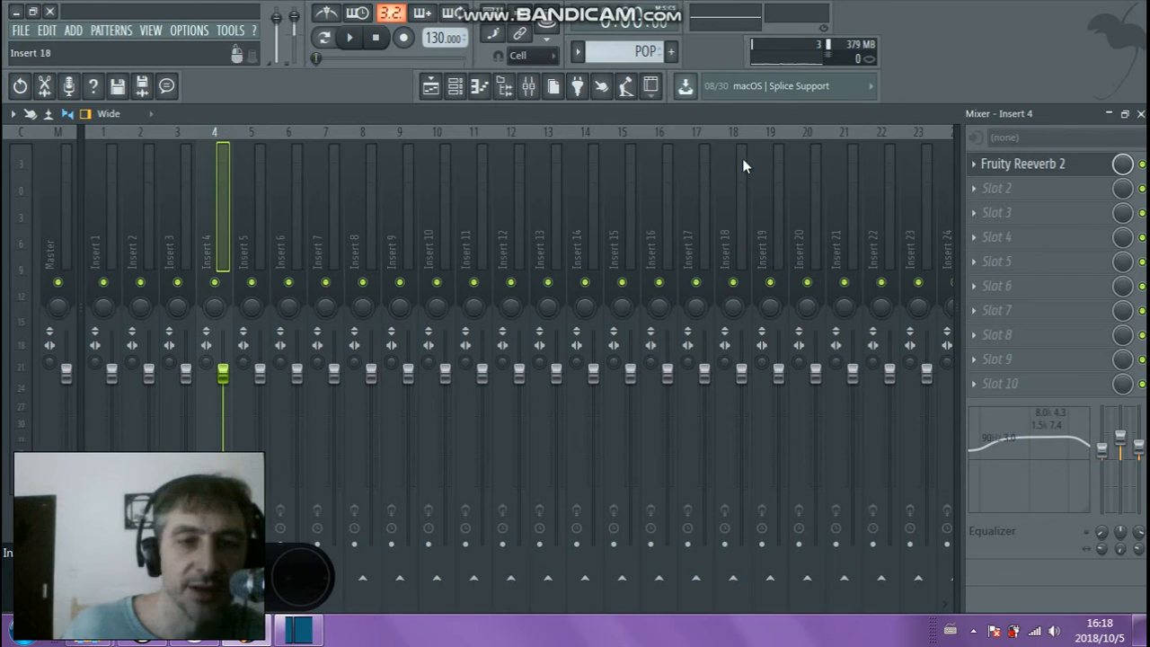
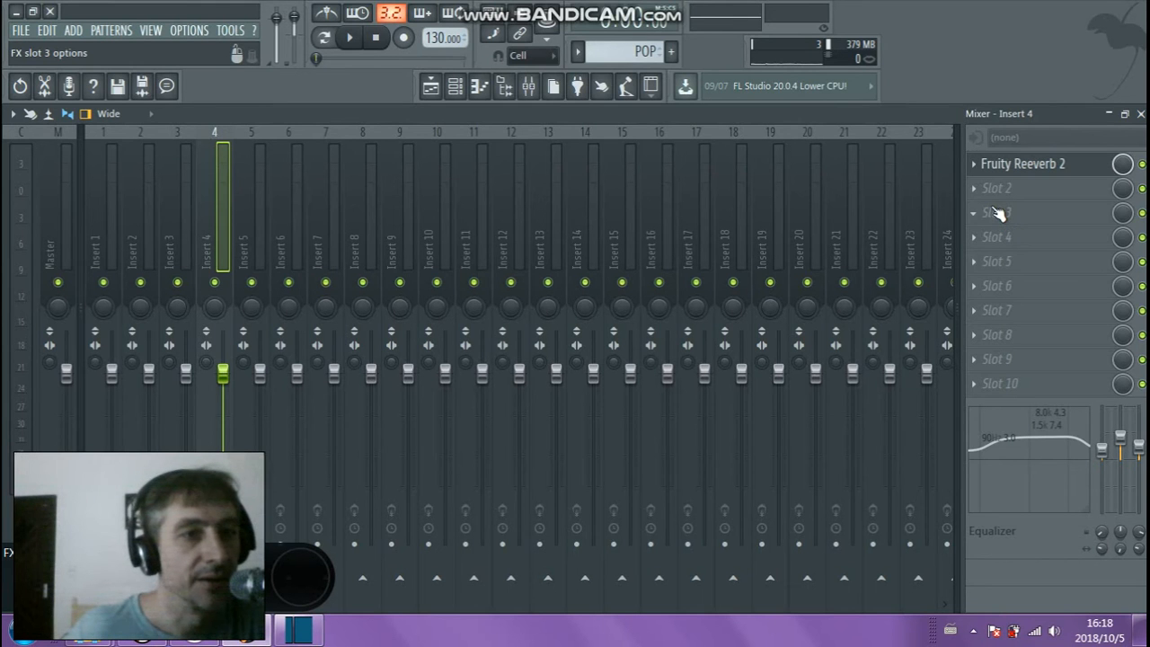
# Return to the playlist and play the song briefly
pyautogui.click(1108, 113)
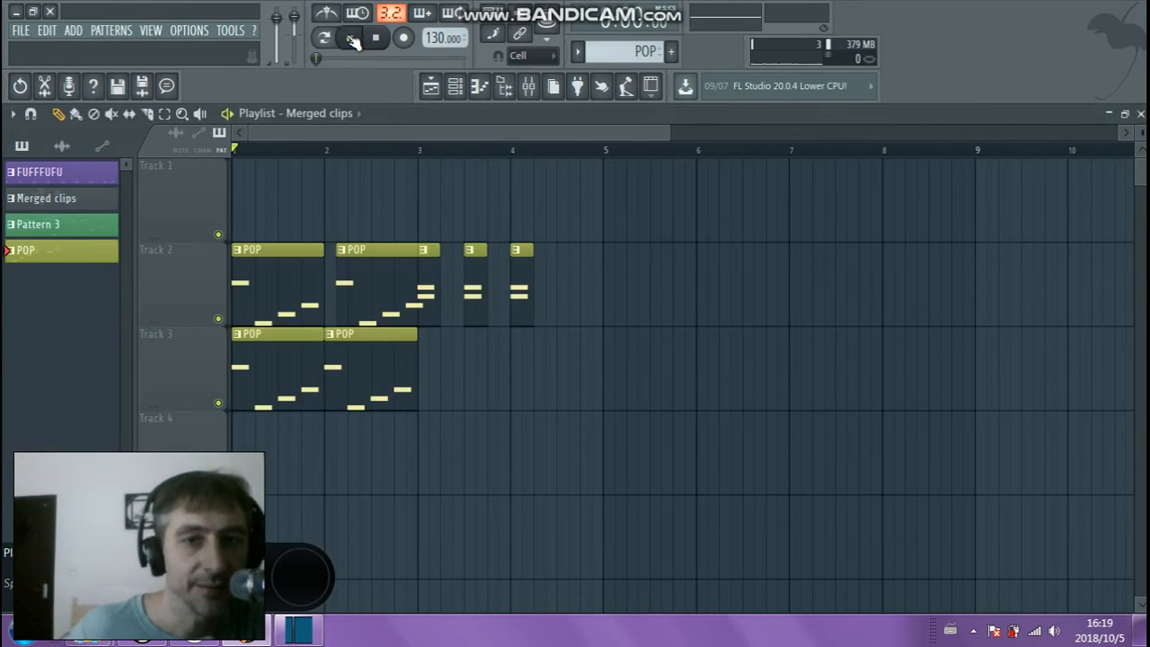
pyautogui.click(350, 37)
pyautogui.click(376, 37)
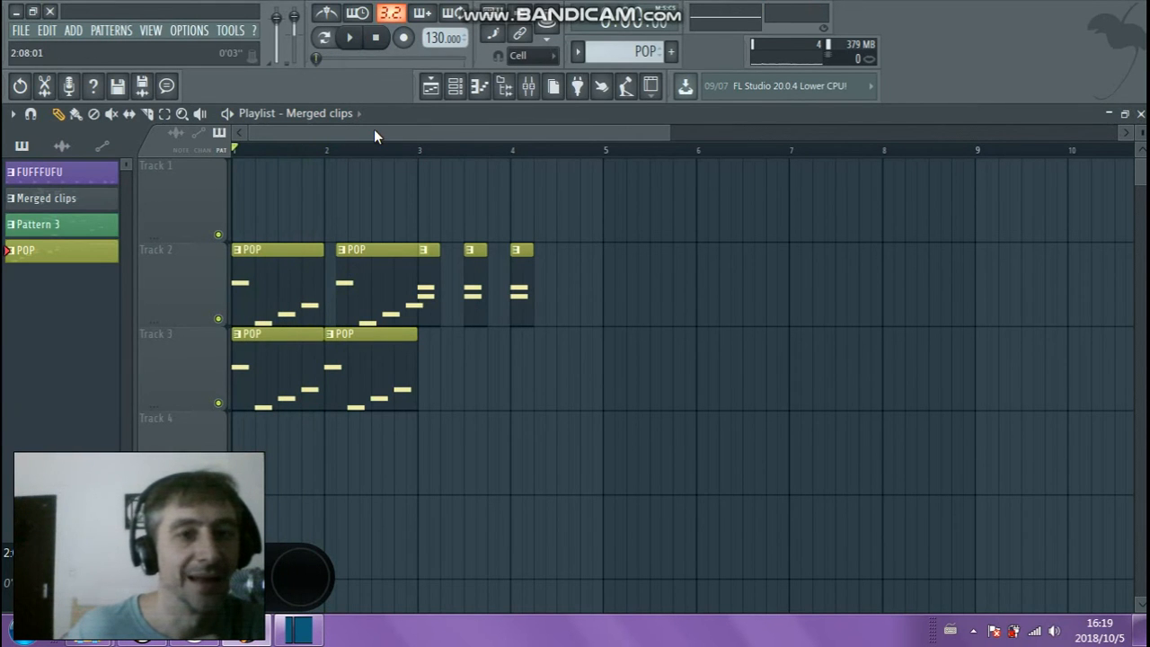
# Place a Merged clips clip at the start of playlist Track 1 and play the song briefly
pyautogui.click(91, 199)
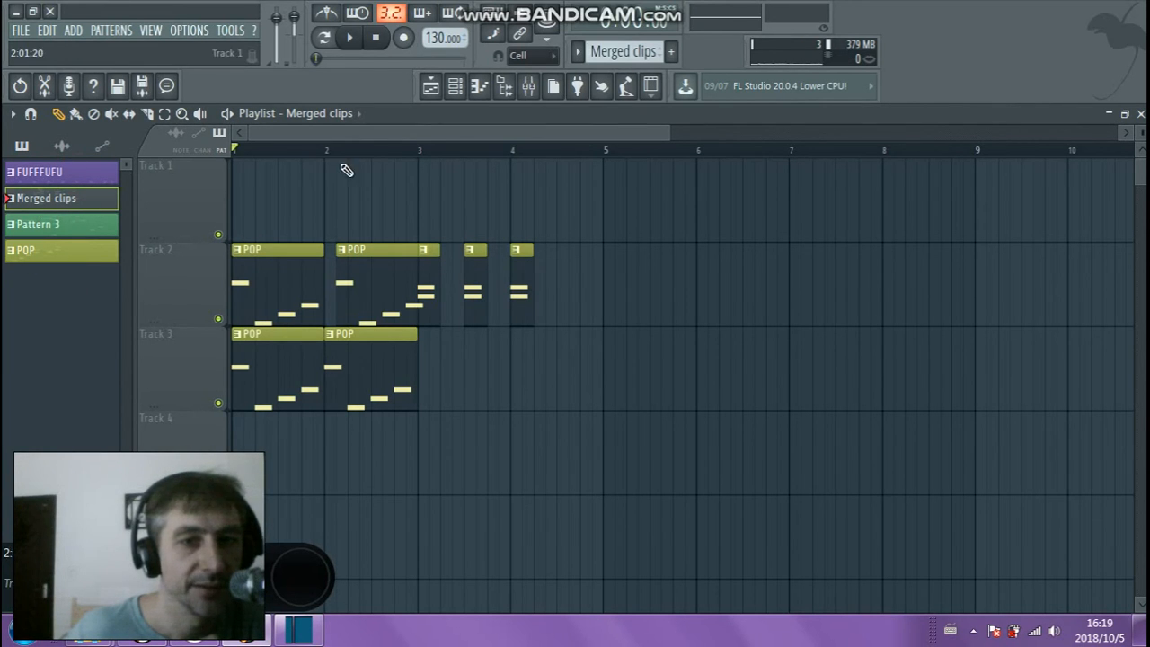
pyautogui.click(307, 185)
pyautogui.click(357, 40)
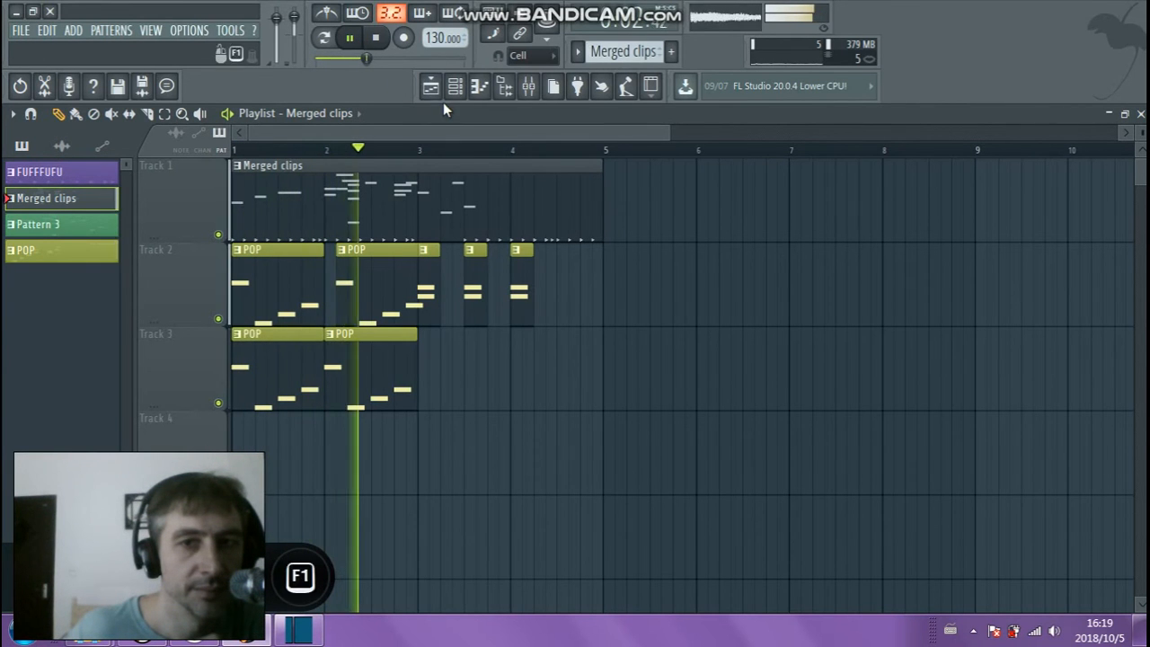
pyautogui.press('space')
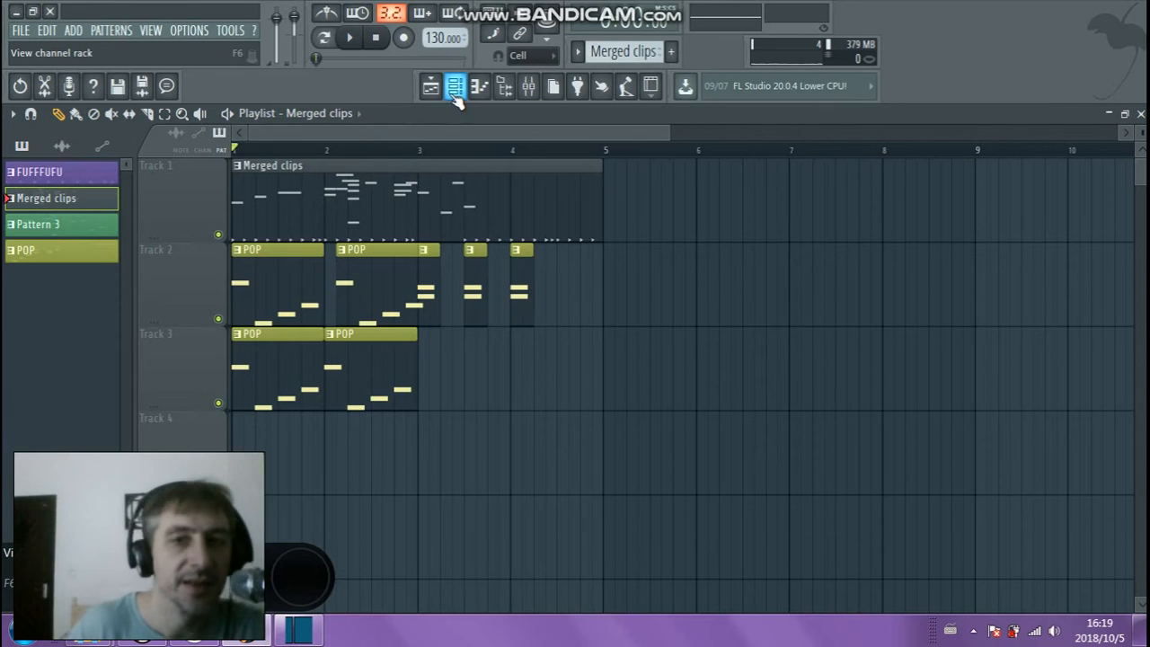
# Show the channel rack and adjust the Clap and Hat channel volumes, playing the song briefly before and after
pyautogui.press('F1')
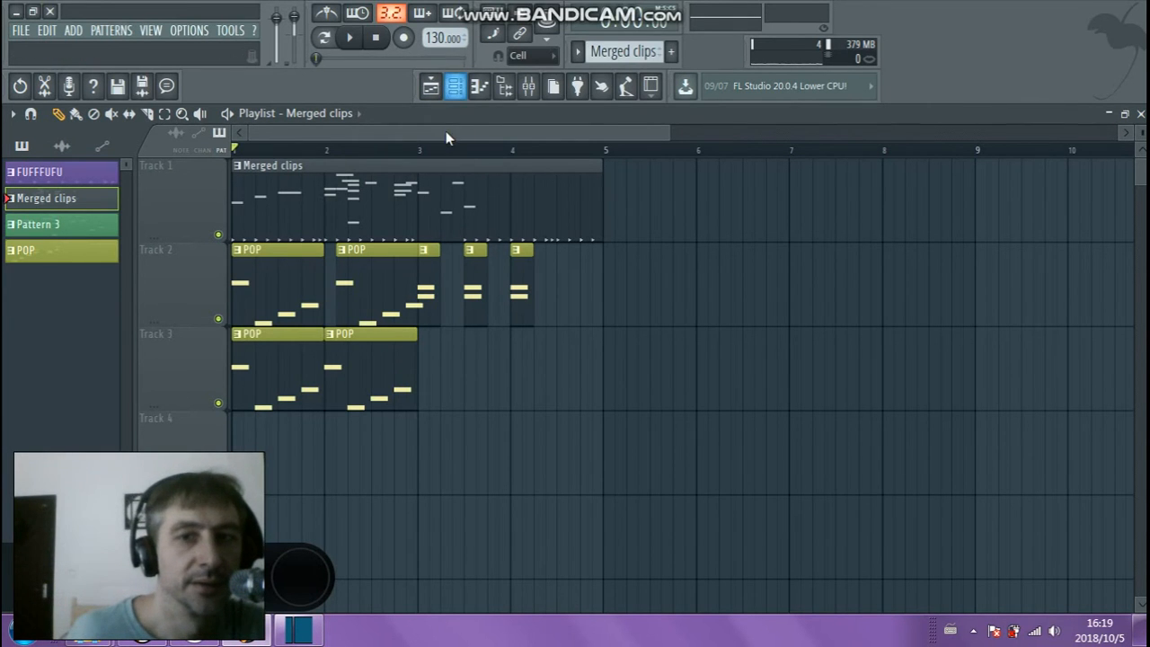
pyautogui.click(455, 86)
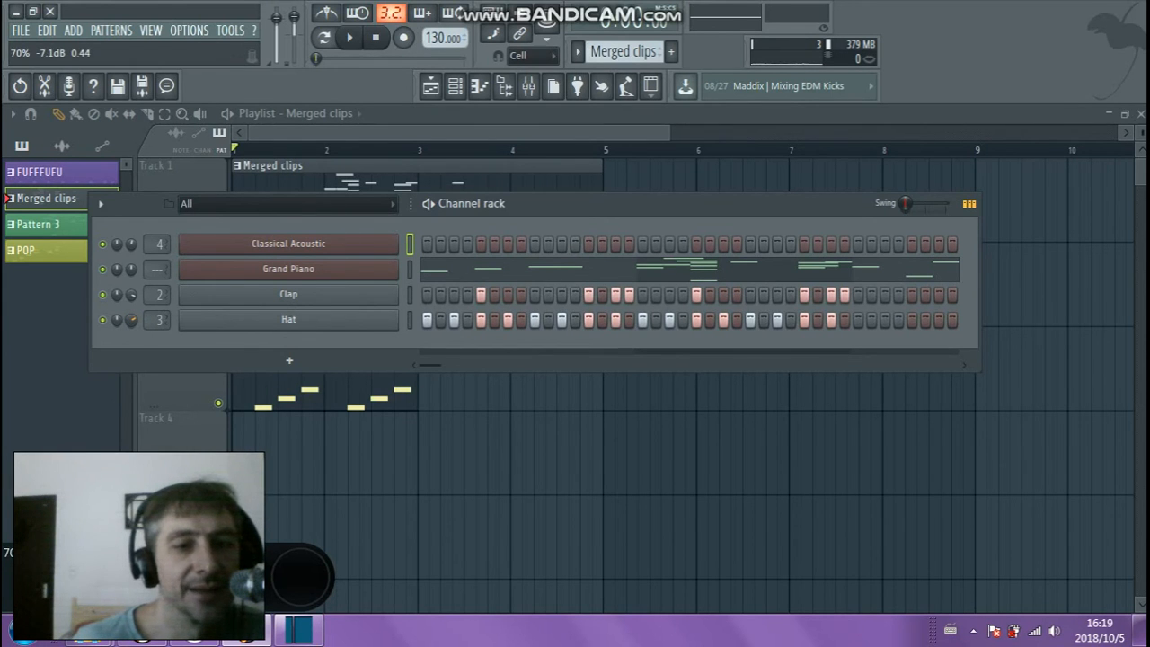
pyautogui.click(351, 38)
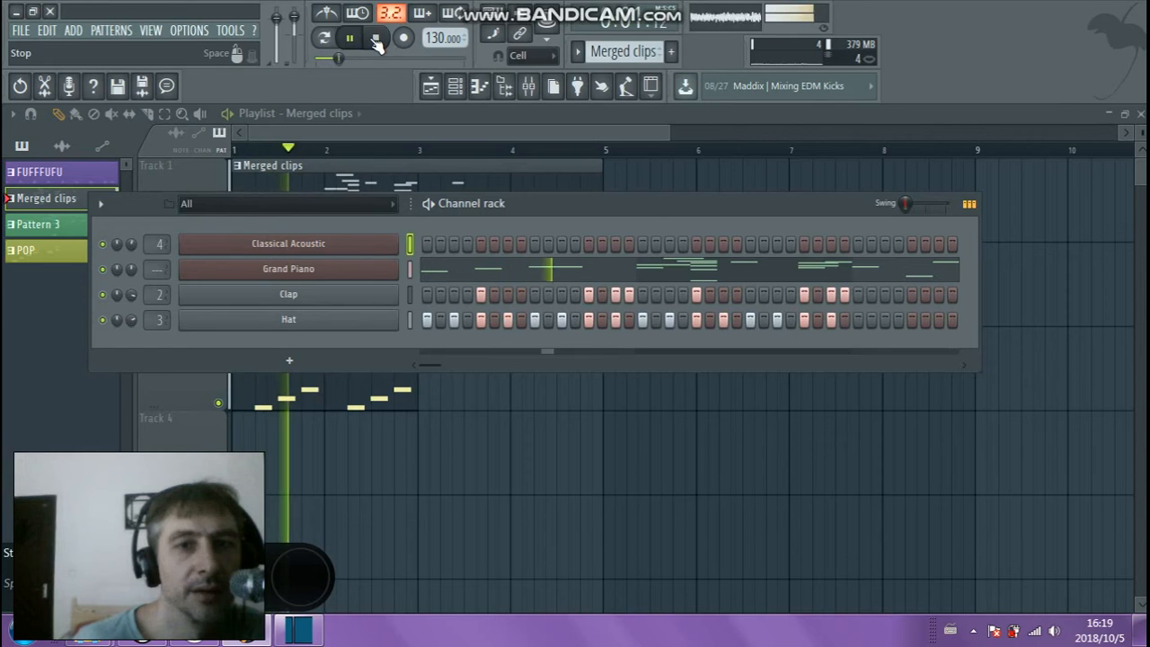
pyautogui.click(376, 37)
pyautogui.moveTo(133, 297); pyautogui.dragTo(133, 282)
pyautogui.moveTo(133, 321); pyautogui.dragTo(132, 312)
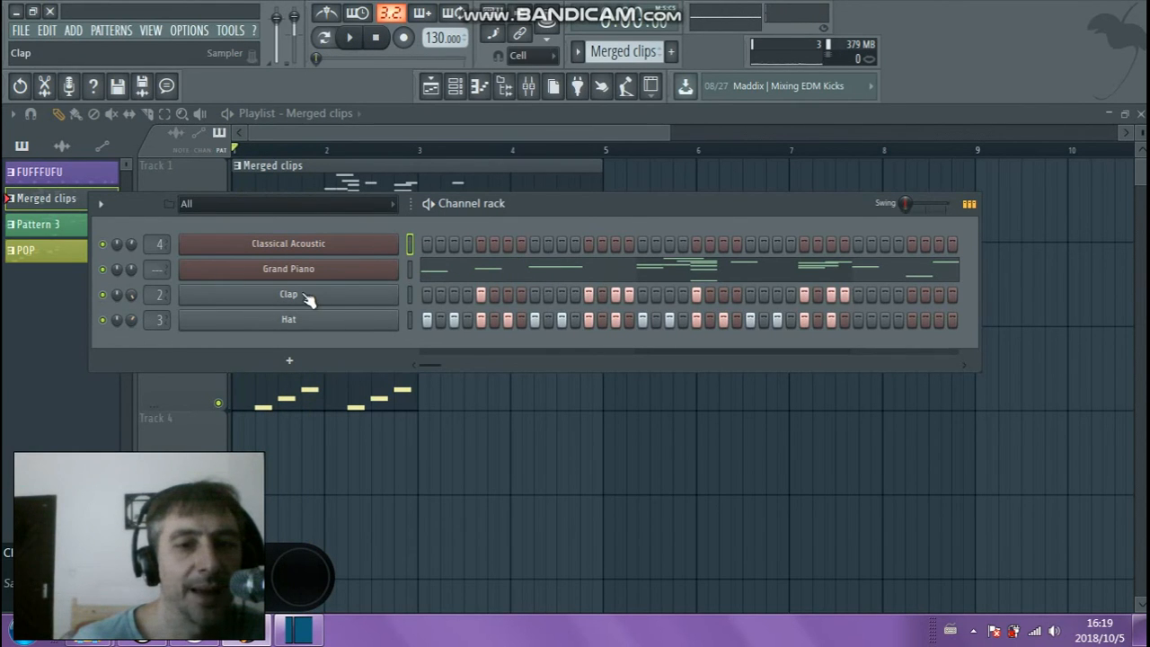
pyautogui.click(350, 37)
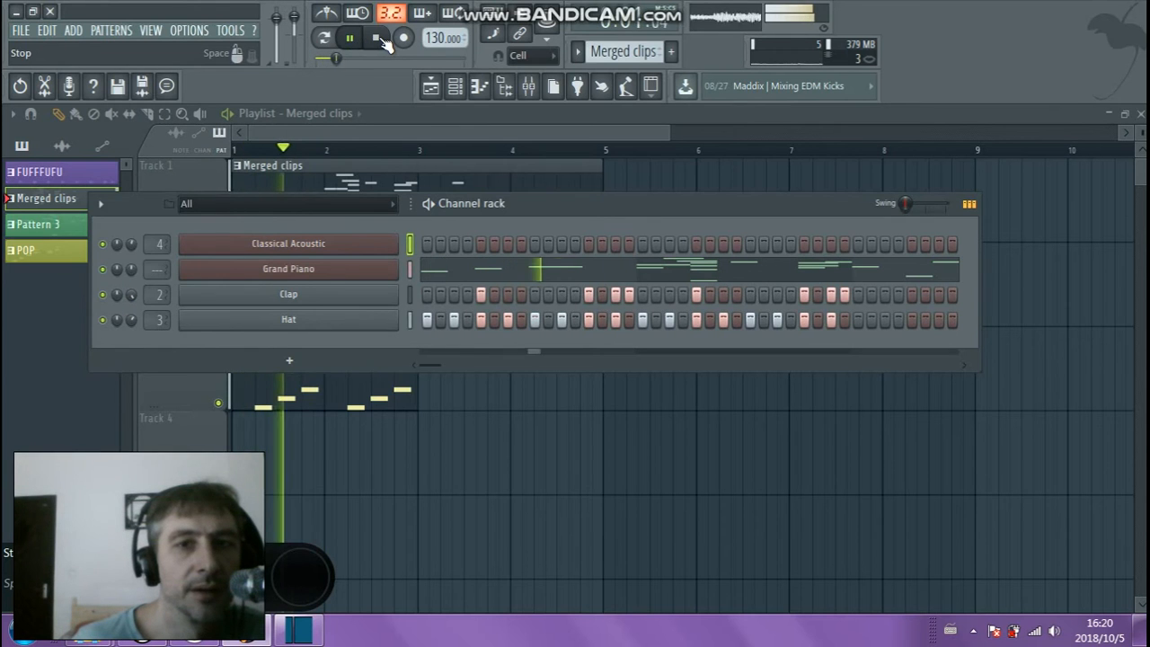
pyautogui.click(376, 37)
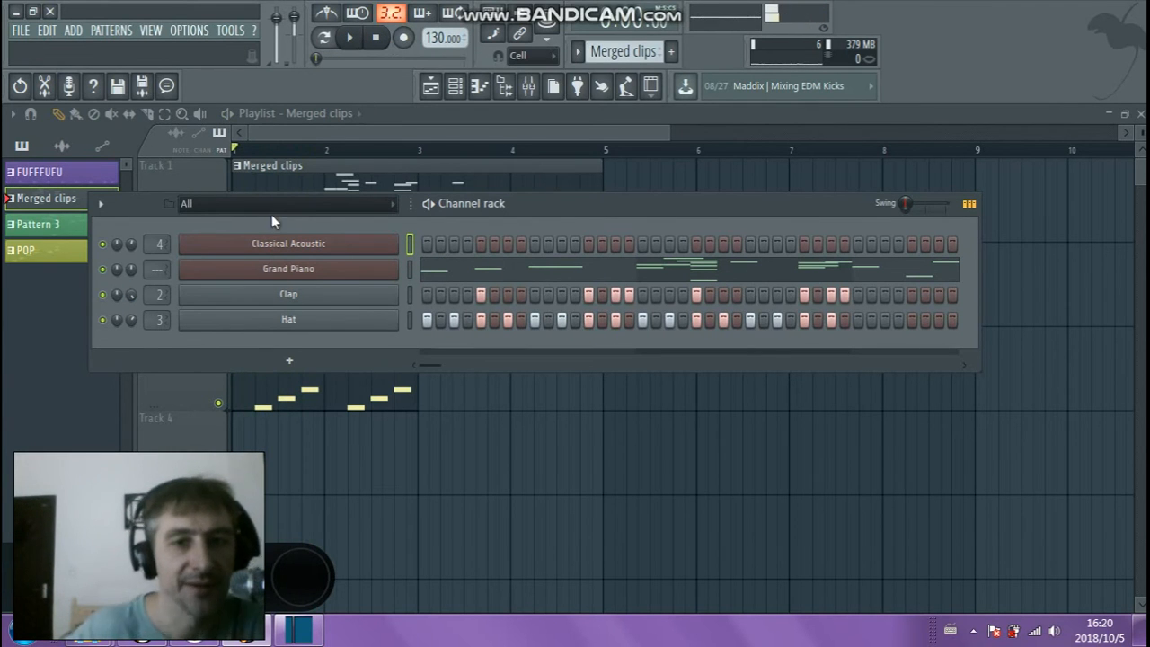
# Maximize the mixer to select the unused Insert 5, and return to the channel rack
pyautogui.click(530, 101)
pyautogui.moveTo(612, 170); pyautogui.dragTo(602, 421)
pyautogui.doubleClick(602, 421)
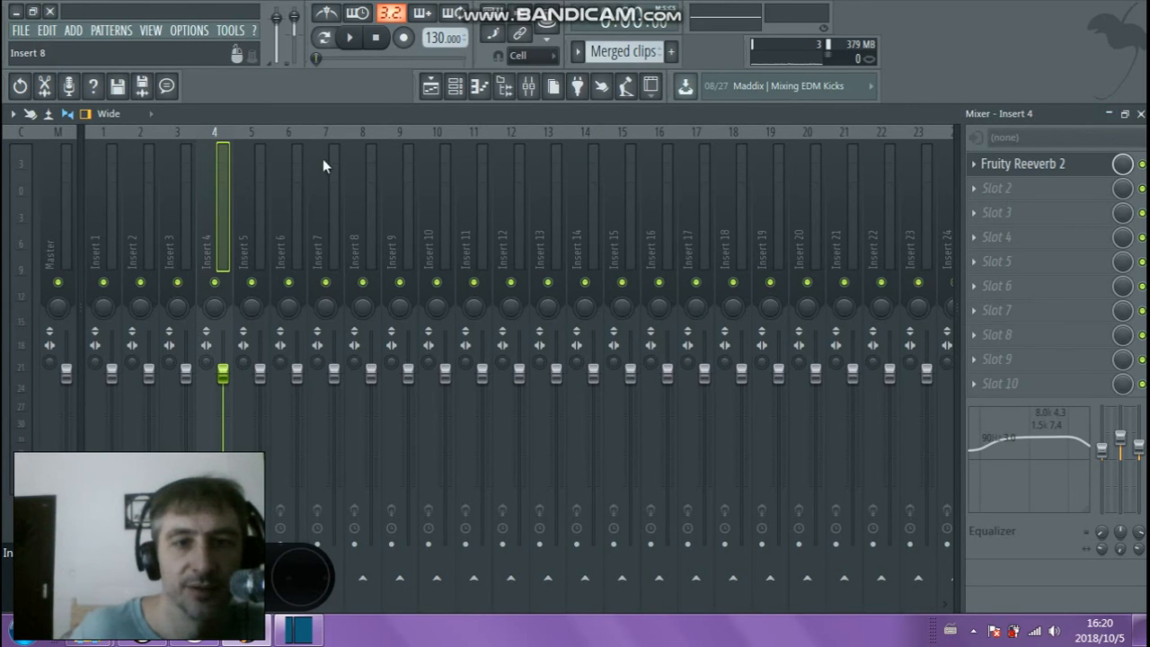
pyautogui.click(259, 175)
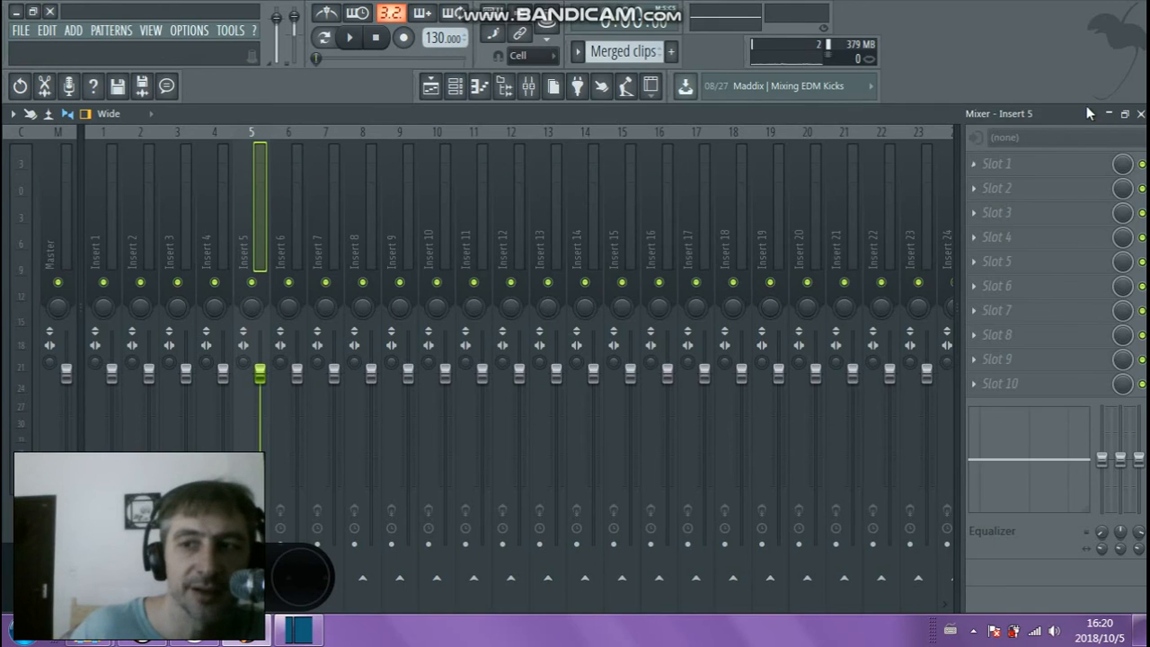
pyautogui.click(1109, 114)
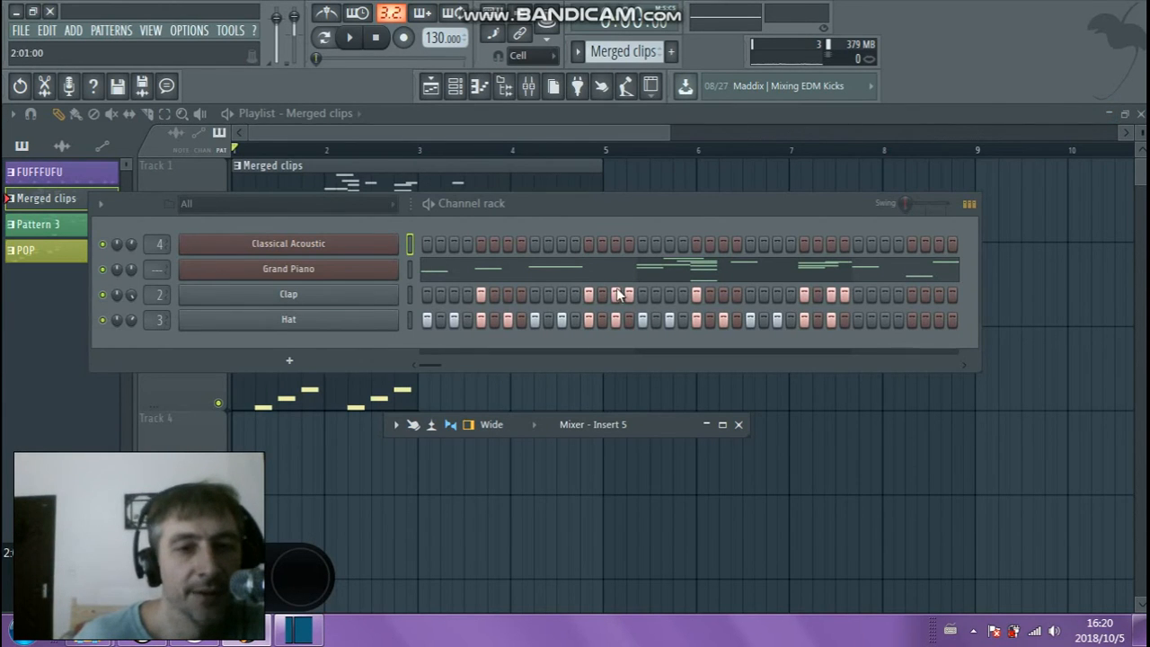
# Open the Clap channel's settings and route it to mixer track 5
pyautogui.click(312, 298)
pyautogui.moveTo(474, 258); pyautogui.dragTo(774, 154)
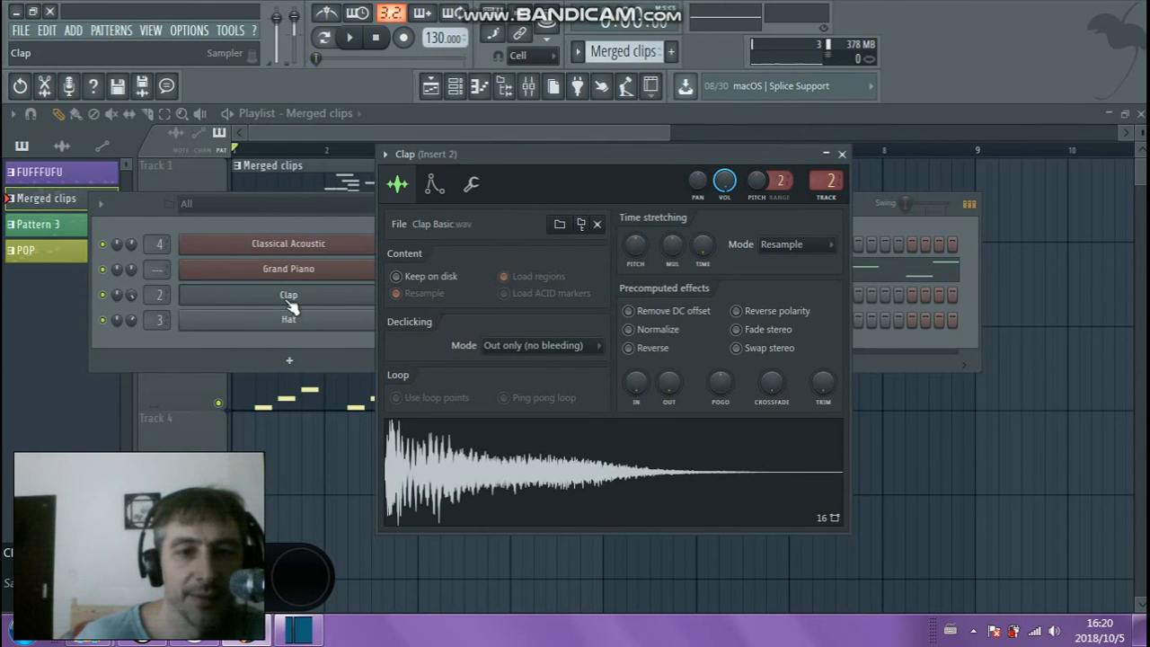
pyautogui.click(464, 89)
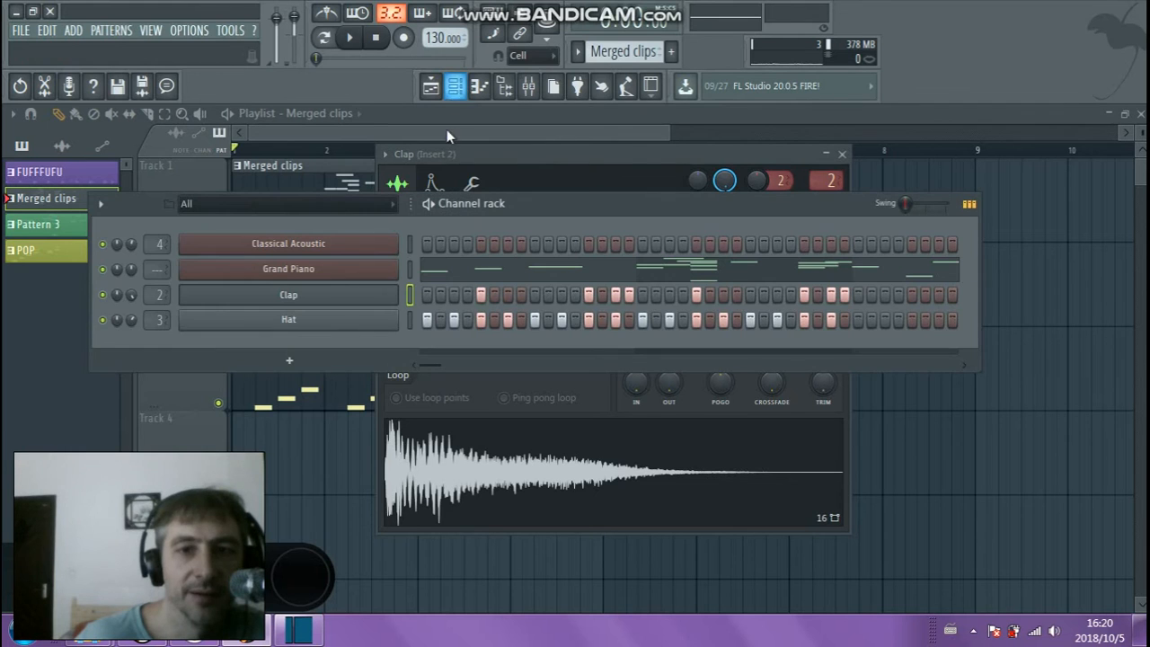
pyautogui.click(289, 306)
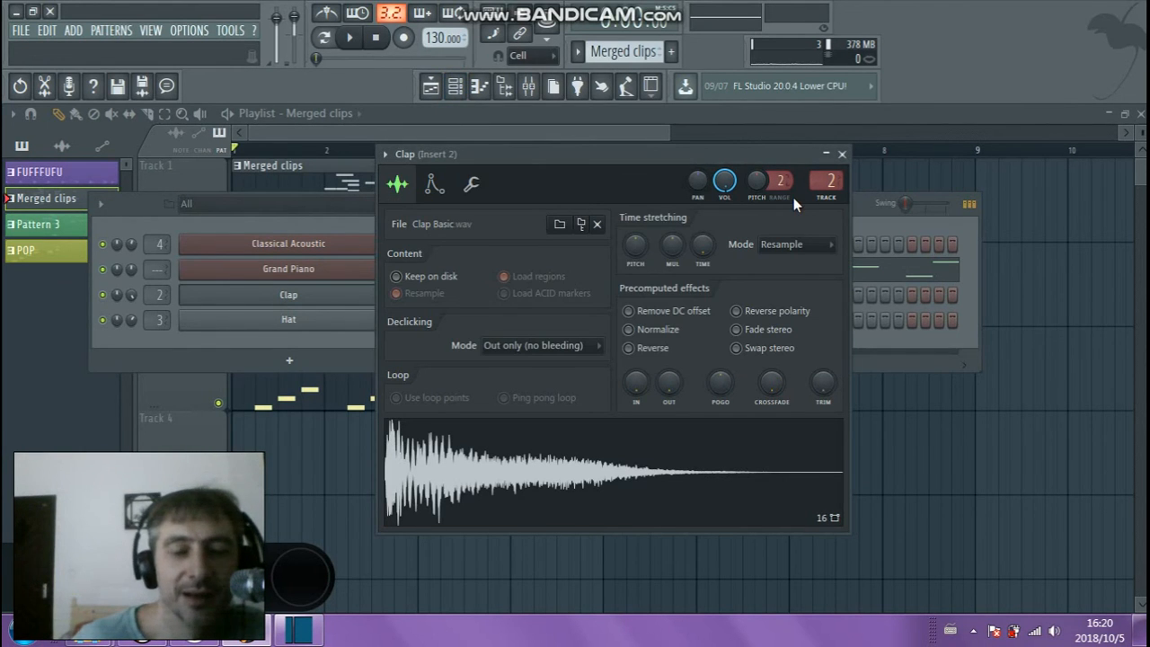
pyautogui.moveTo(780, 162); pyautogui.dragTo(507, 177)
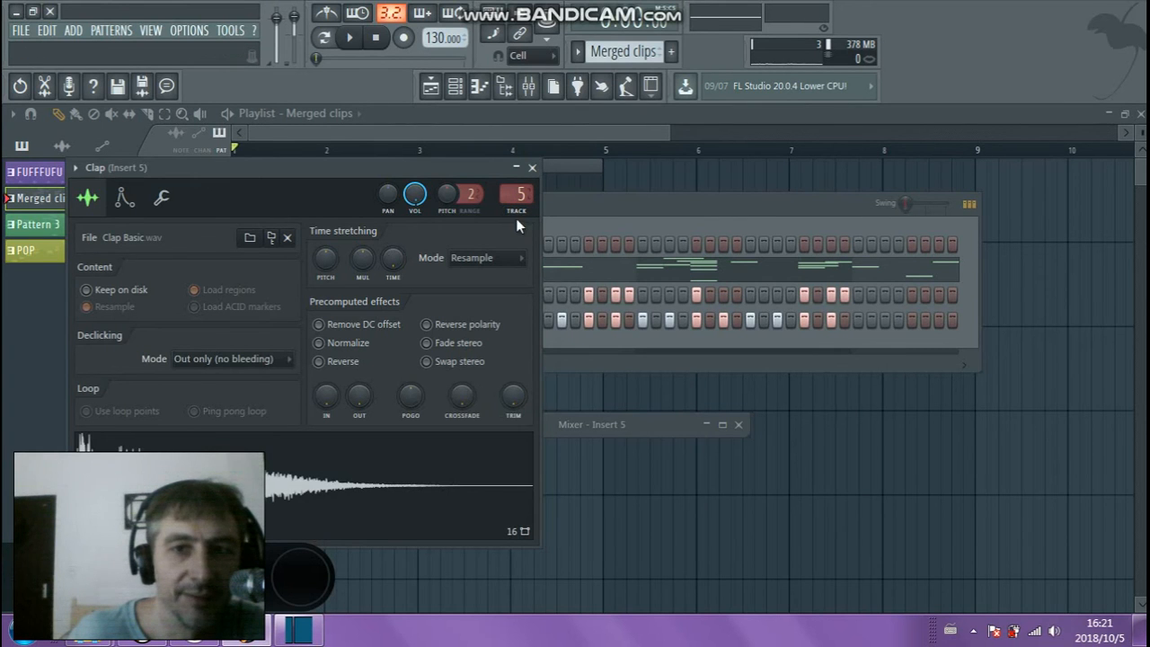
# Load Soundgoodizer into the first effect slot of Insert 5 in the maximized mixer and turn its amount up to maximum
pyautogui.click(530, 87)
pyautogui.moveTo(647, 439); pyautogui.dragTo(683, 441)
pyautogui.doubleClick(684, 442)
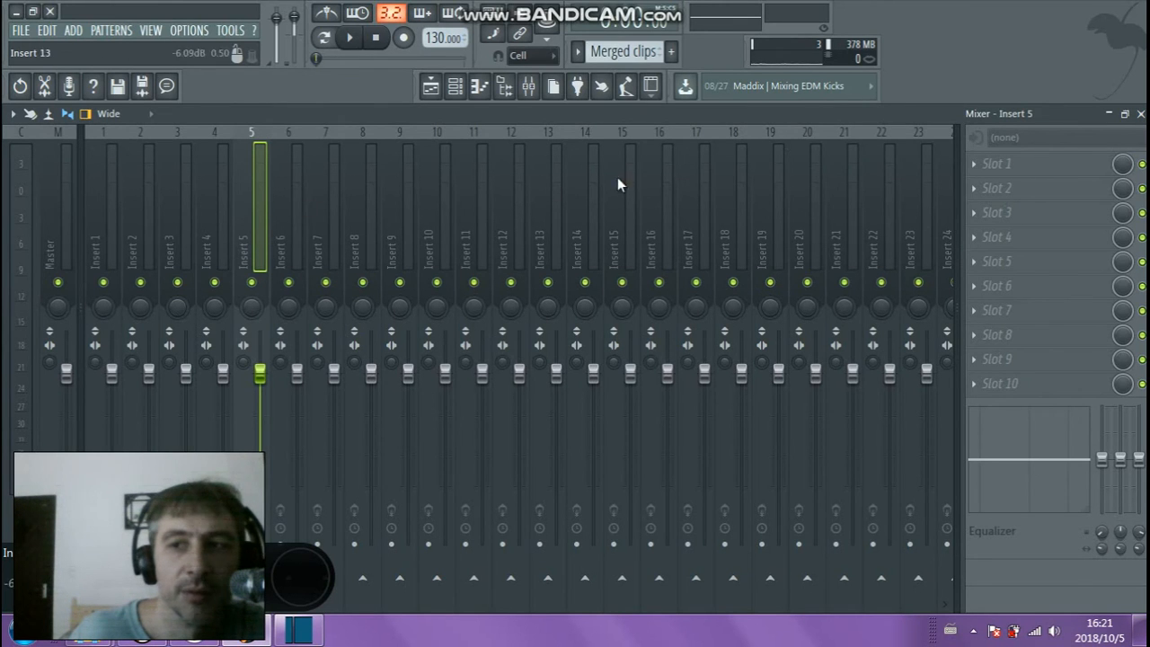
pyautogui.click(1044, 173)
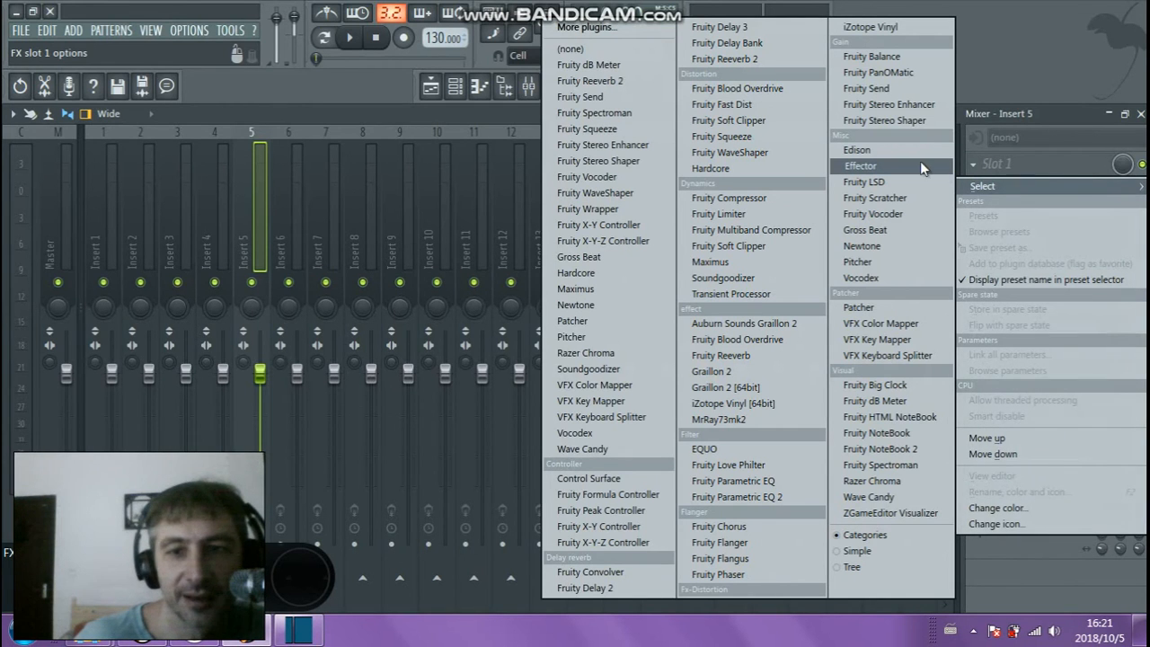
pyautogui.click(750, 284)
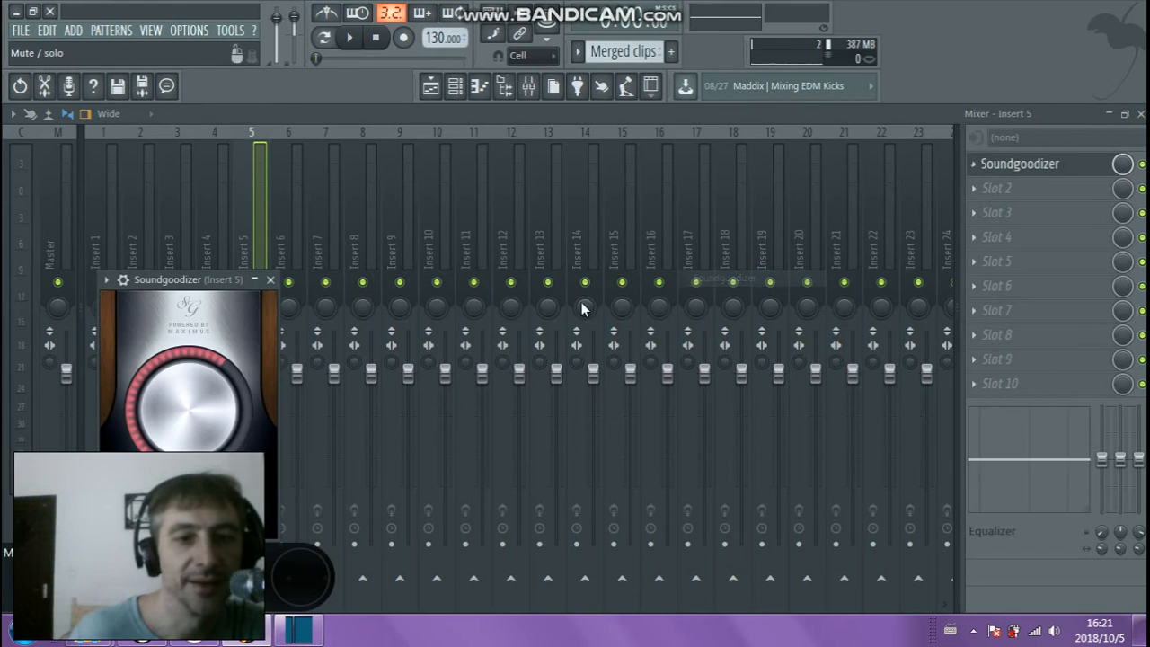
pyautogui.moveTo(211, 277); pyautogui.dragTo(508, 168)
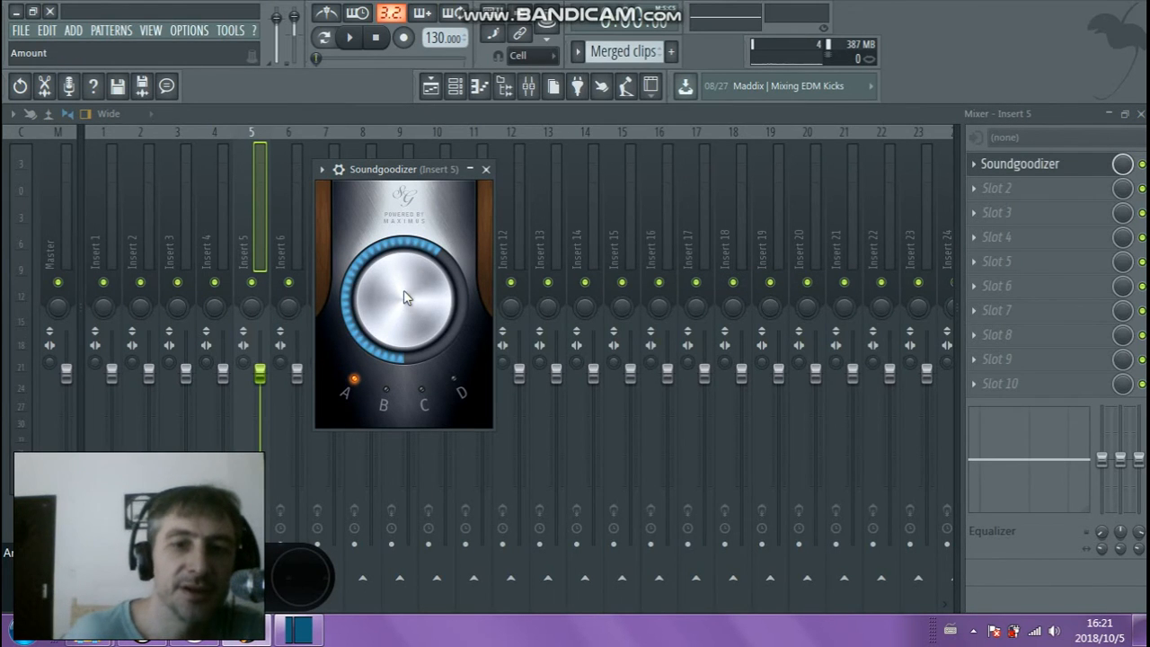
pyautogui.moveTo(405, 299); pyautogui.dragTo(404, 270)
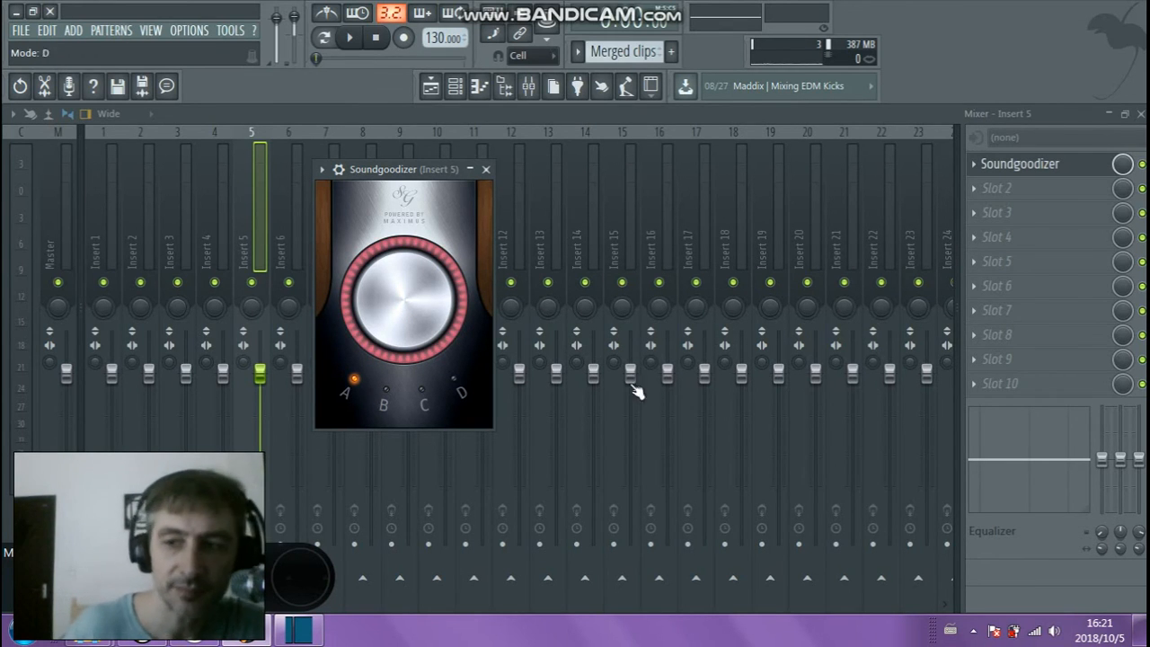
# Boost the Insert 5 equalizer's mid band to about 6.7, widen it, and return to the playlist
pyautogui.moveTo(1122, 459); pyautogui.dragTo(1121, 439)
pyautogui.moveTo(1121, 549); pyautogui.dragTo(1121, 568)
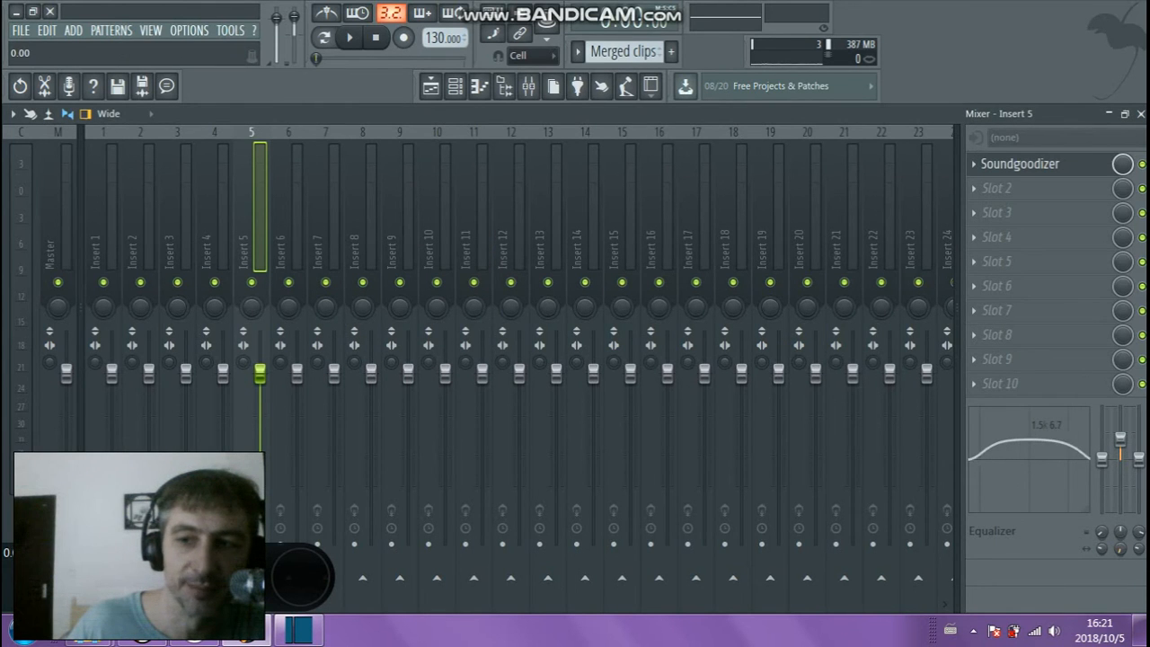
pyautogui.click(1108, 114)
pyautogui.click(570, 131)
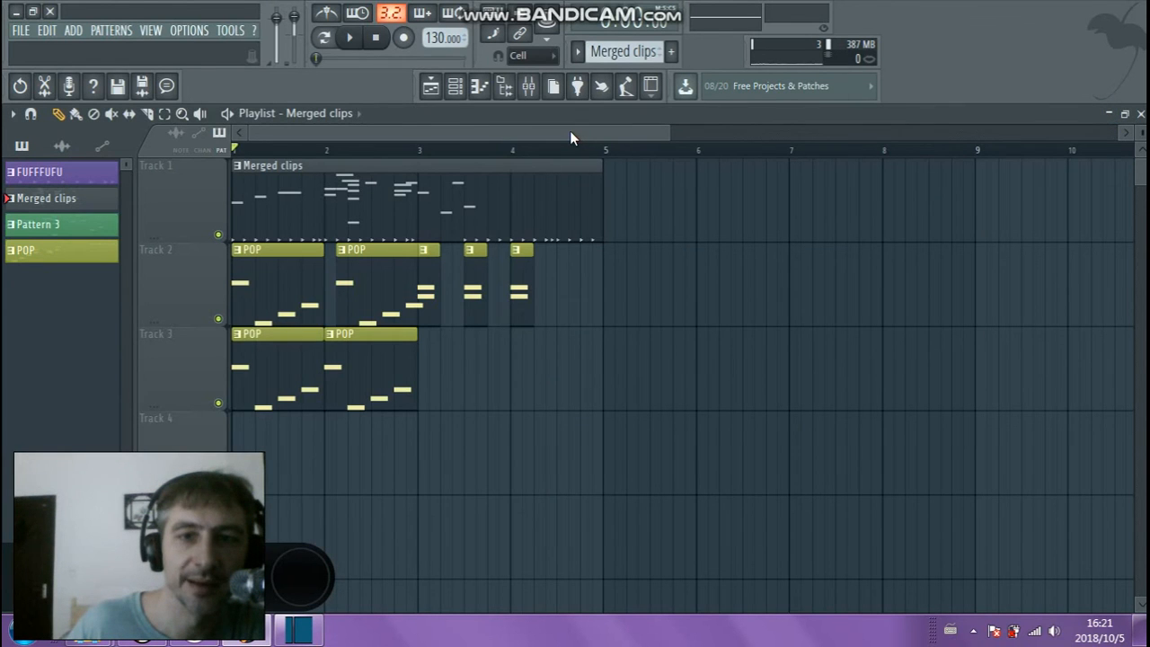
# Play the song, lower the Grand Piano channel's volume to about 24% in the channel rack, hide the rack and stop playback
pyautogui.click(349, 38)
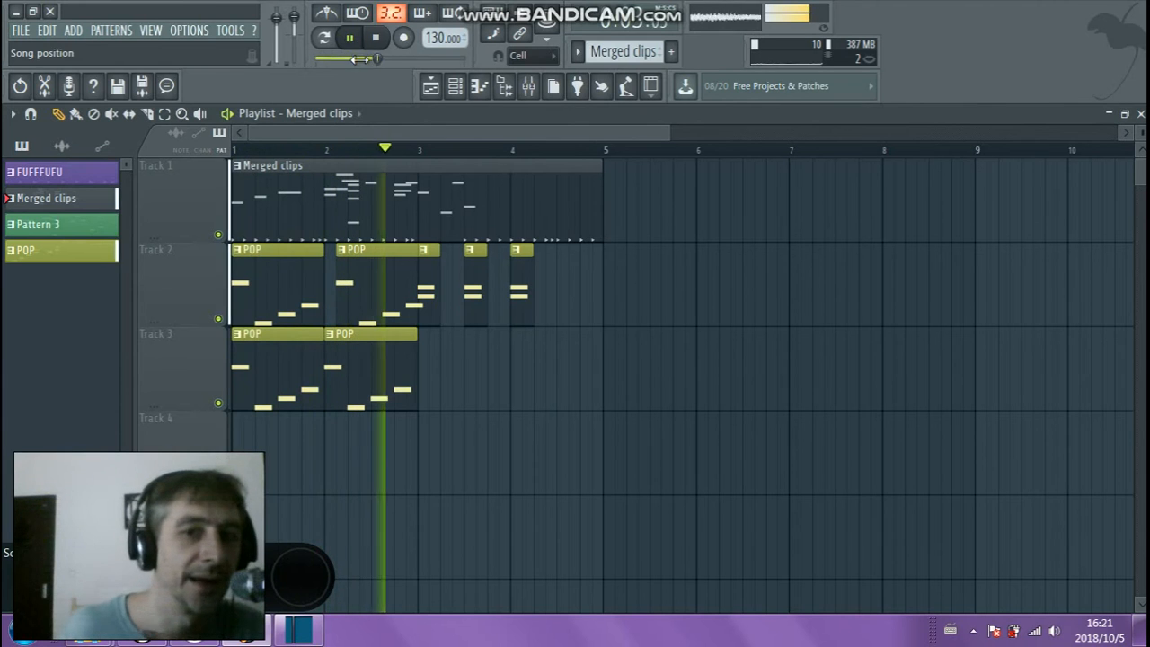
pyautogui.click(453, 86)
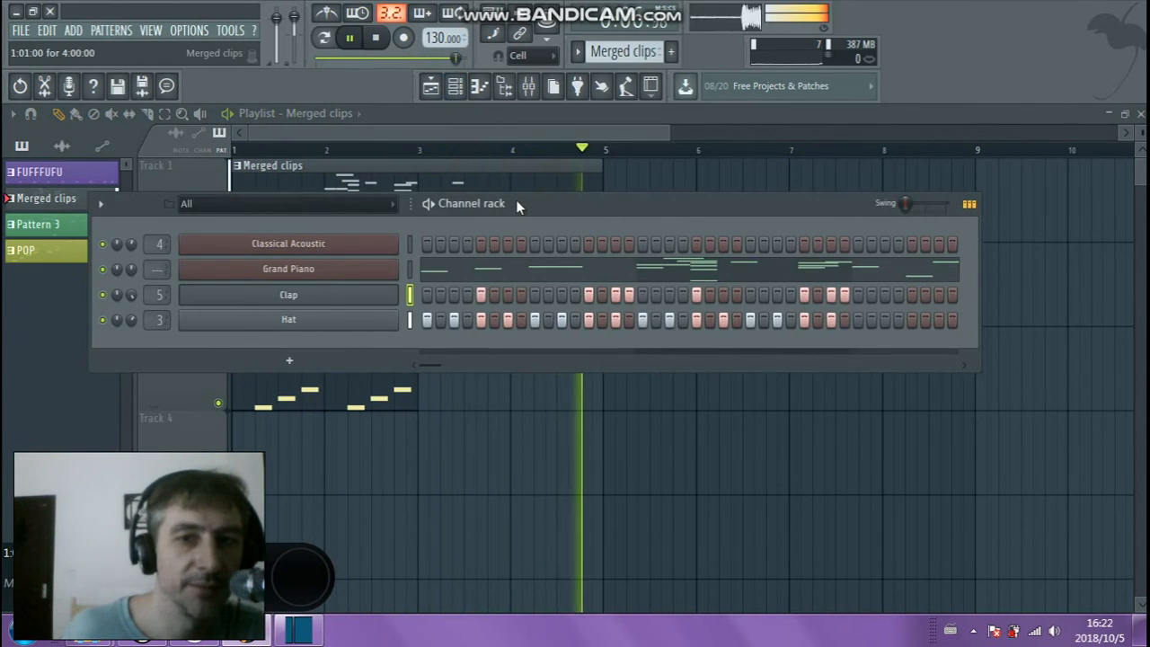
pyautogui.moveTo(516, 203); pyautogui.dragTo(675, 233)
pyautogui.moveTo(289, 299); pyautogui.dragTo(289, 307)
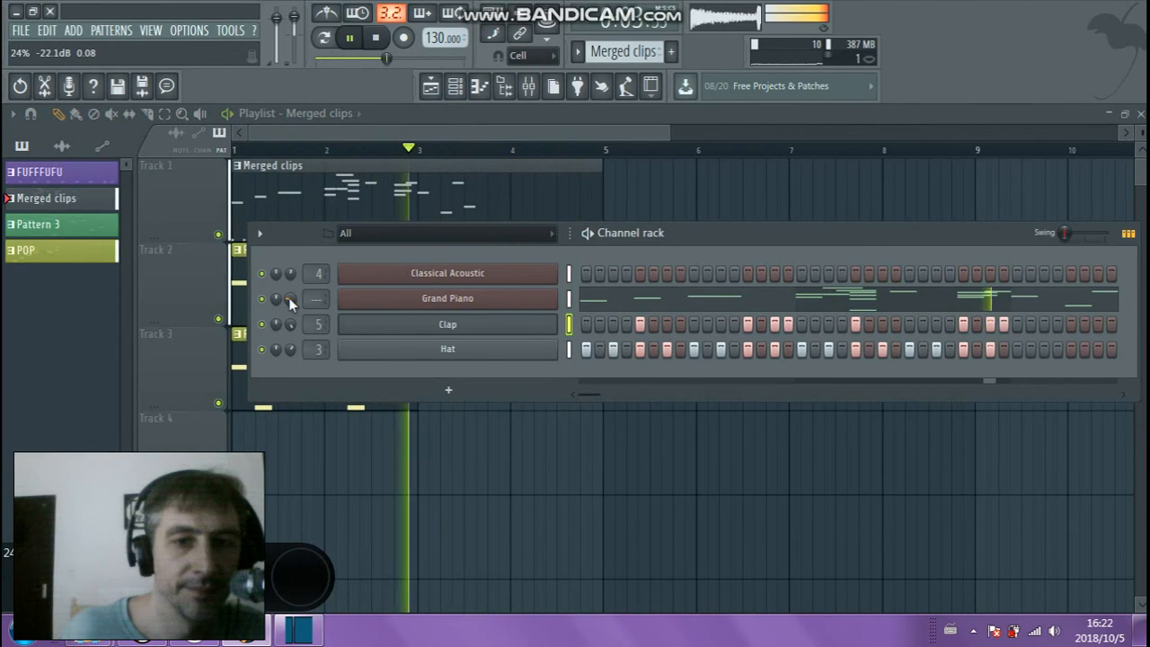
pyautogui.click(454, 85)
pyautogui.click(378, 38)
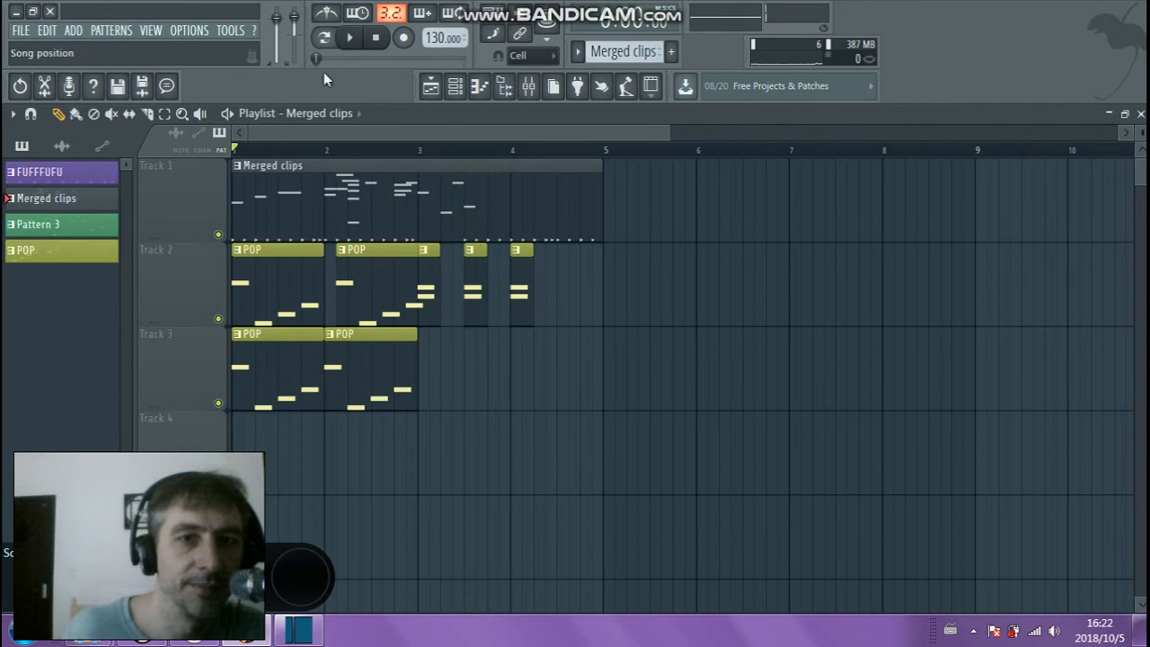
pyautogui.press('F1')
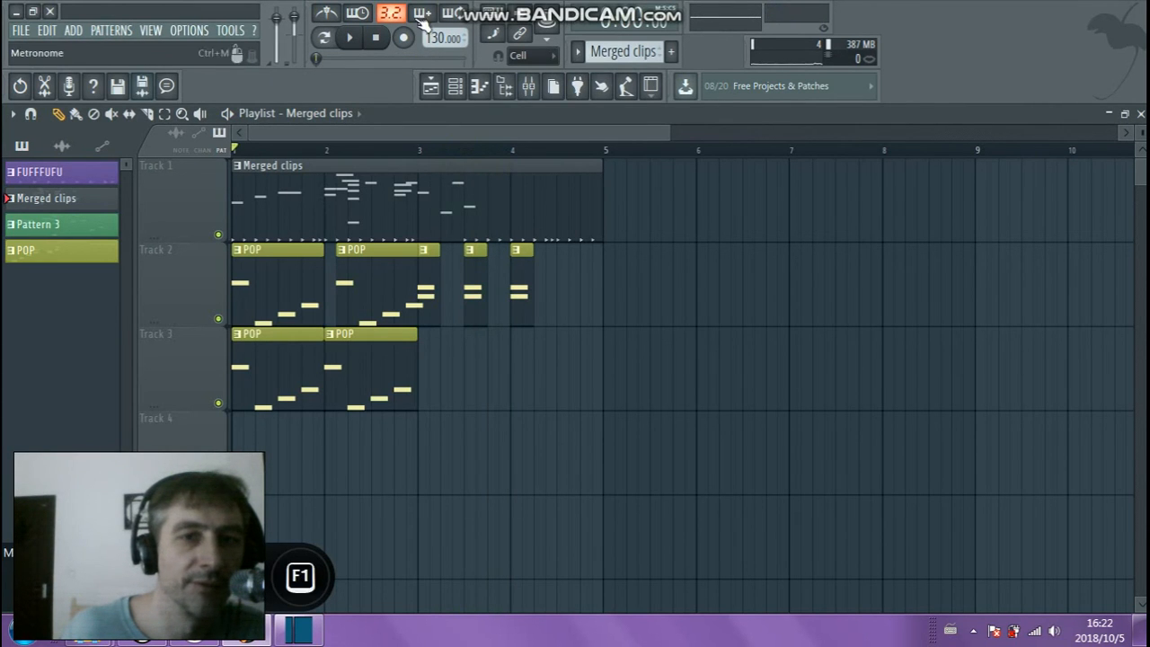
# Lower the master pitch and play the song
pyautogui.press('F1')
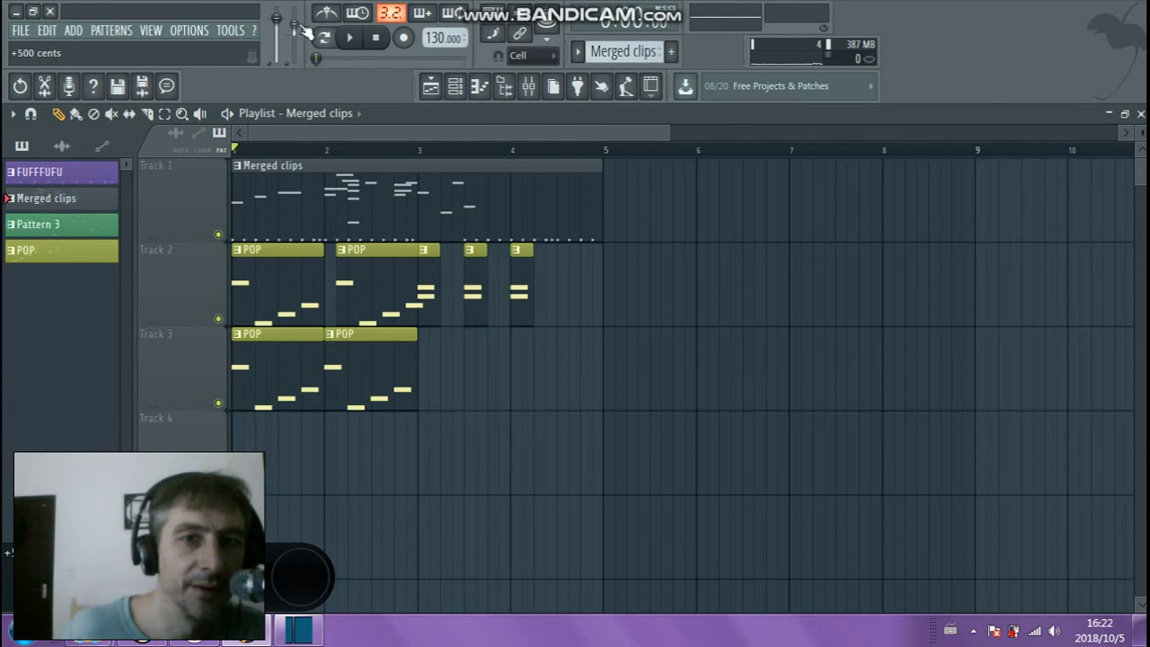
pyautogui.press('F1')
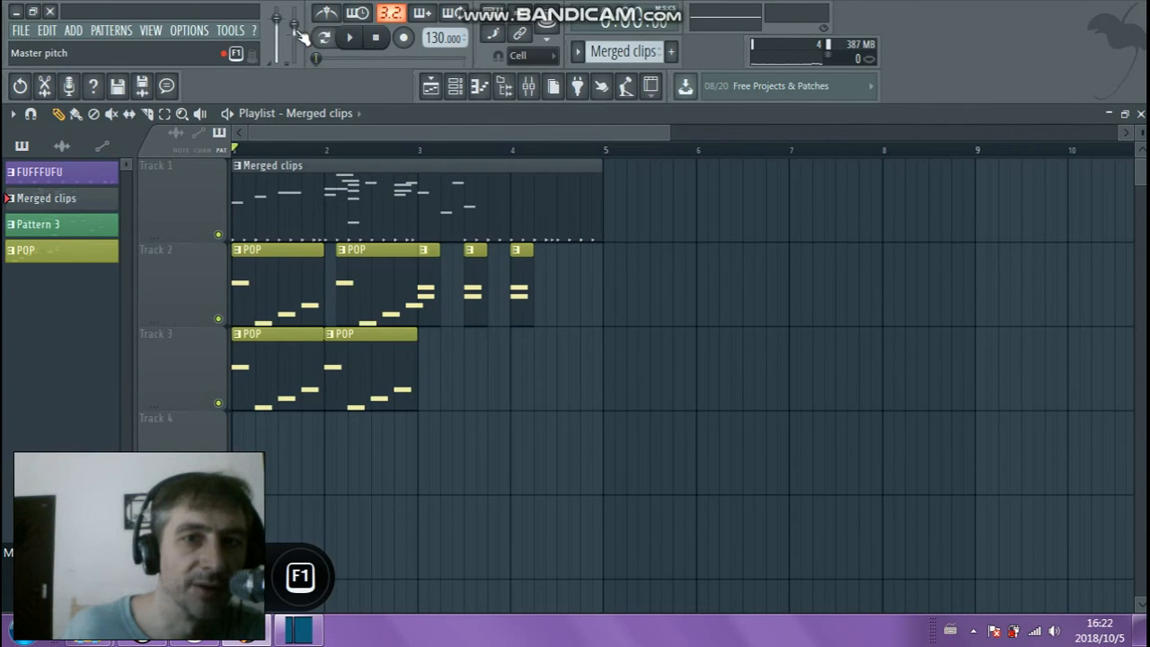
pyautogui.moveTo(294, 25); pyautogui.dragTo(293, 46)
pyautogui.click(349, 39)
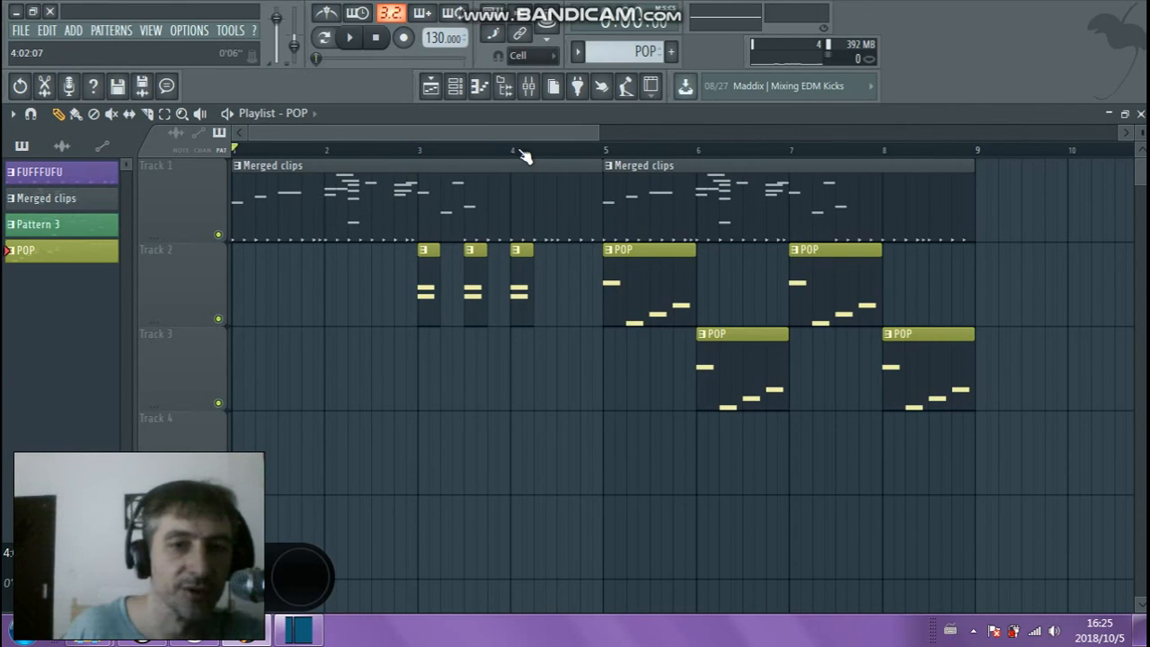
# Open the mixer, maximize it and view the effect slots of the Master track and Insert 4
pyautogui.click(543, 93)
pyautogui.click(530, 93)
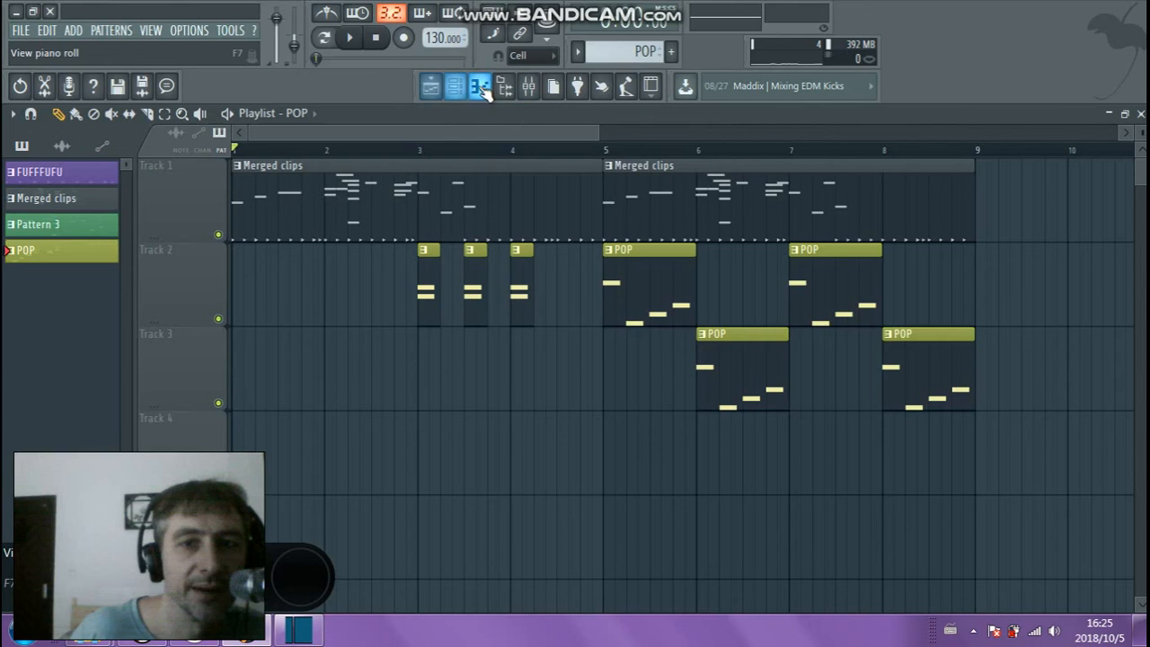
pyautogui.click(528, 87)
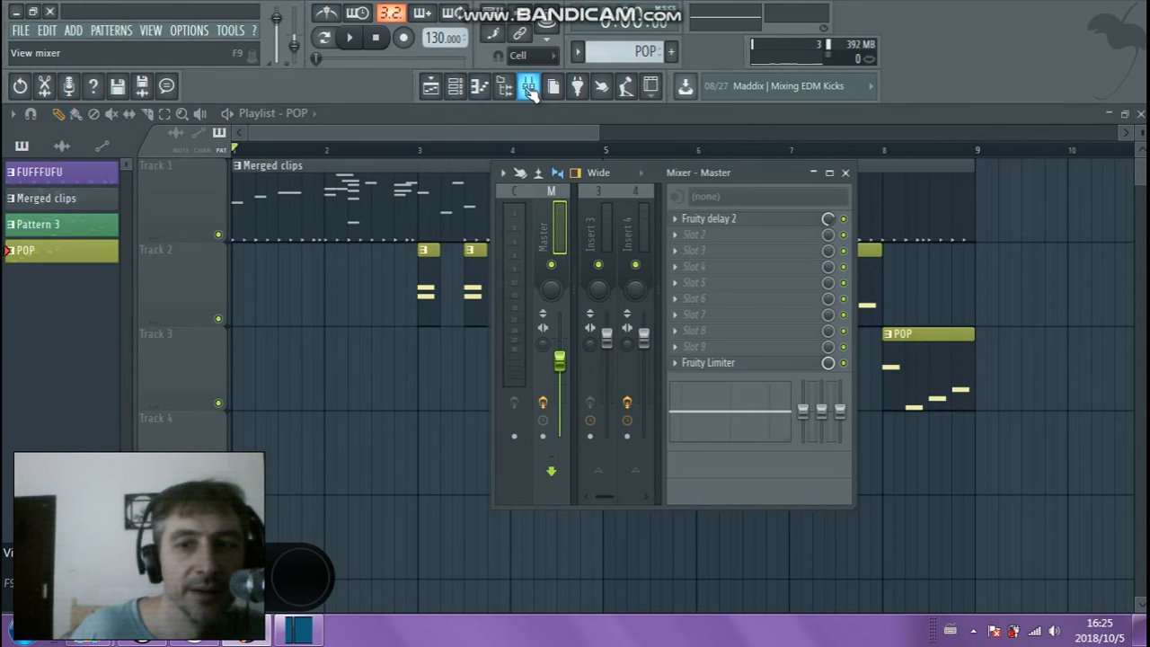
pyautogui.doubleClick(748, 174)
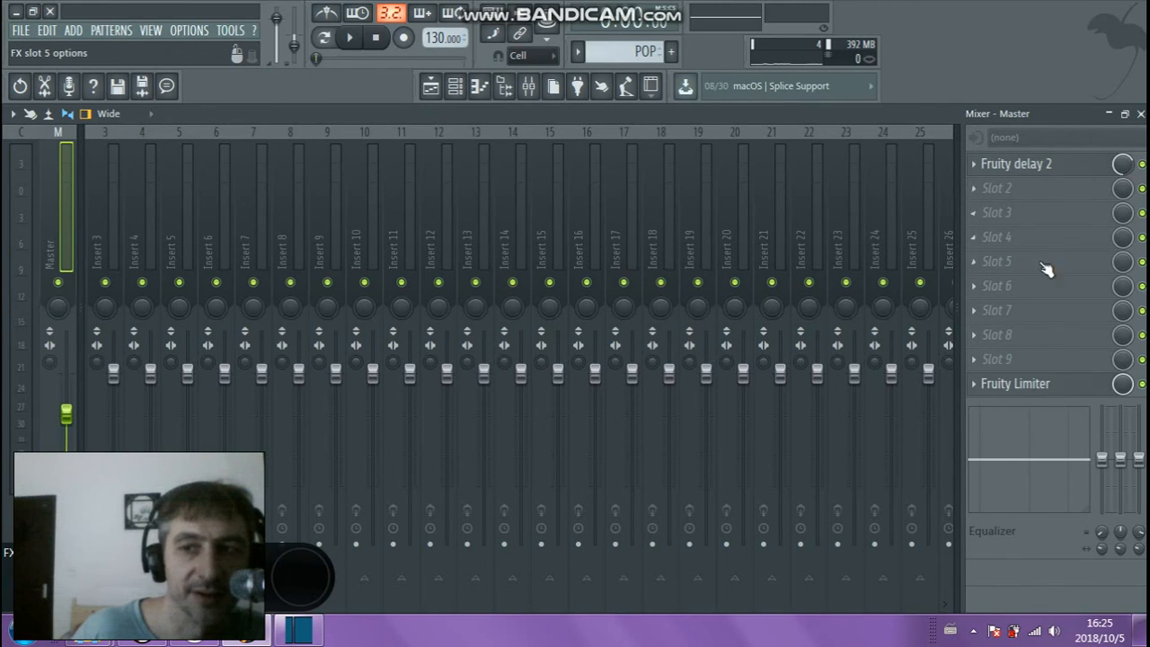
pyautogui.click(147, 182)
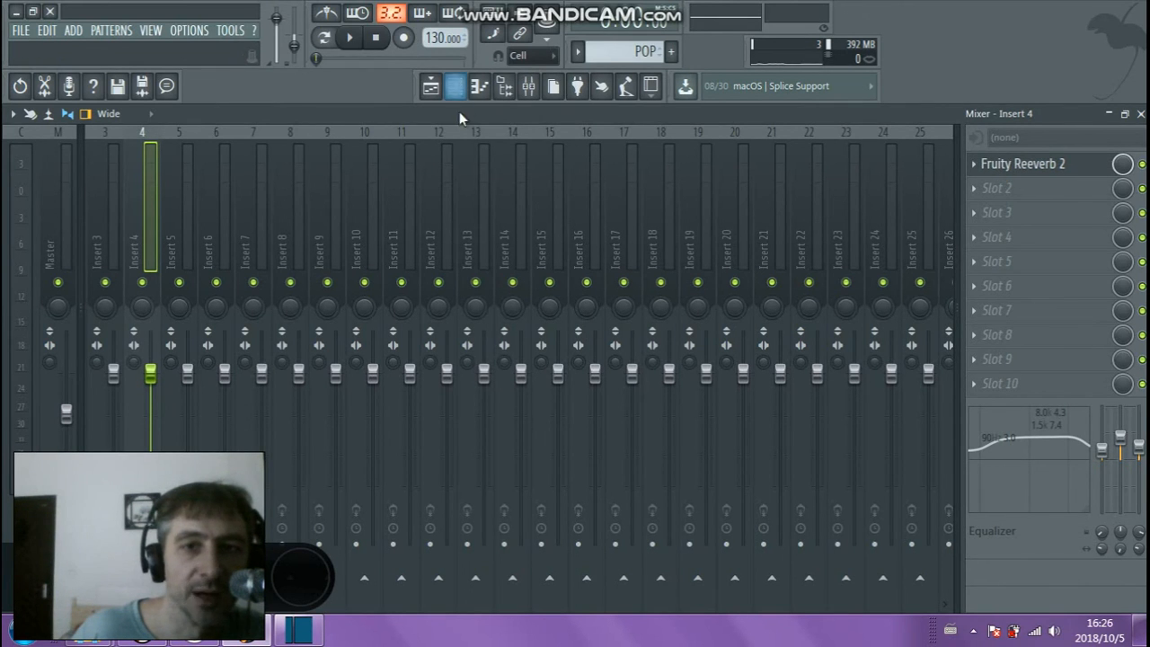
# Show the channel rack and open the Classical Acoustic channel's settings to check its mixer track assignment
pyautogui.press('F1')
pyautogui.click(456, 88)
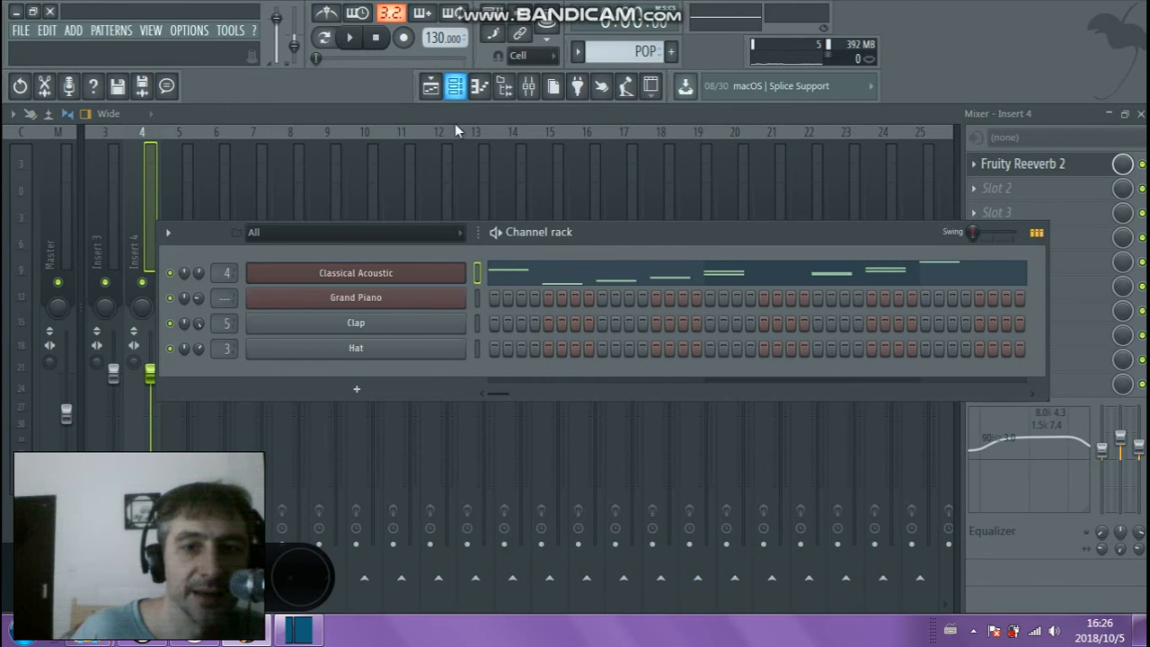
pyautogui.click(359, 274)
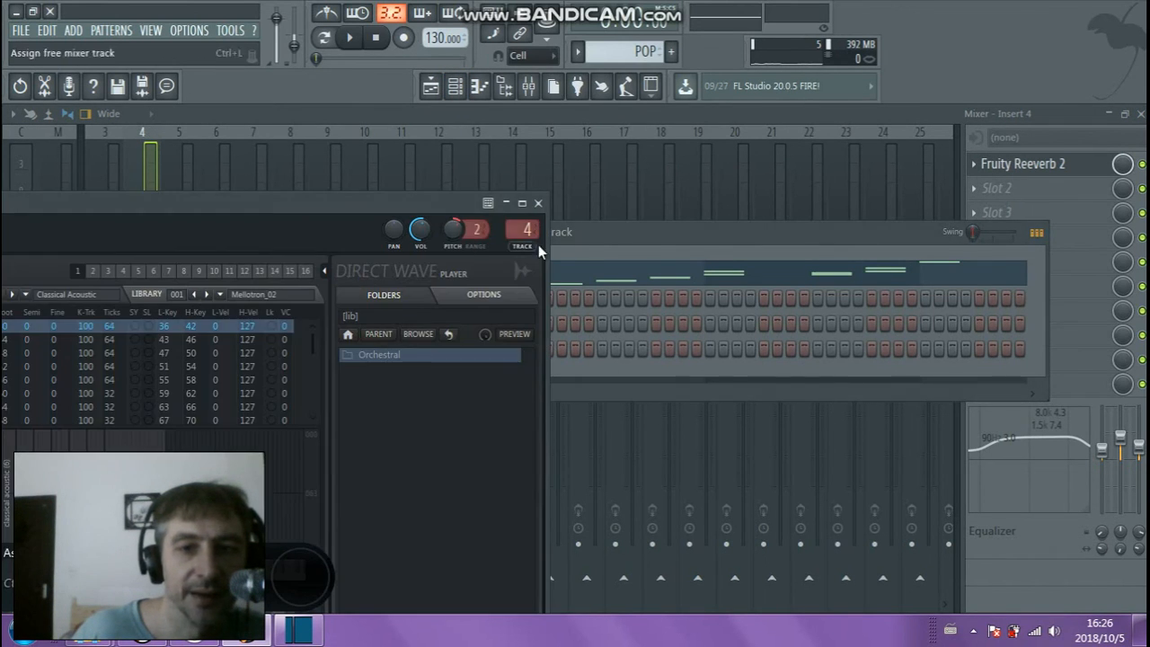
pyautogui.moveTo(526, 232); pyautogui.dragTo(526, 248)
pyautogui.moveTo(523, 230); pyautogui.dragTo(522, 212)
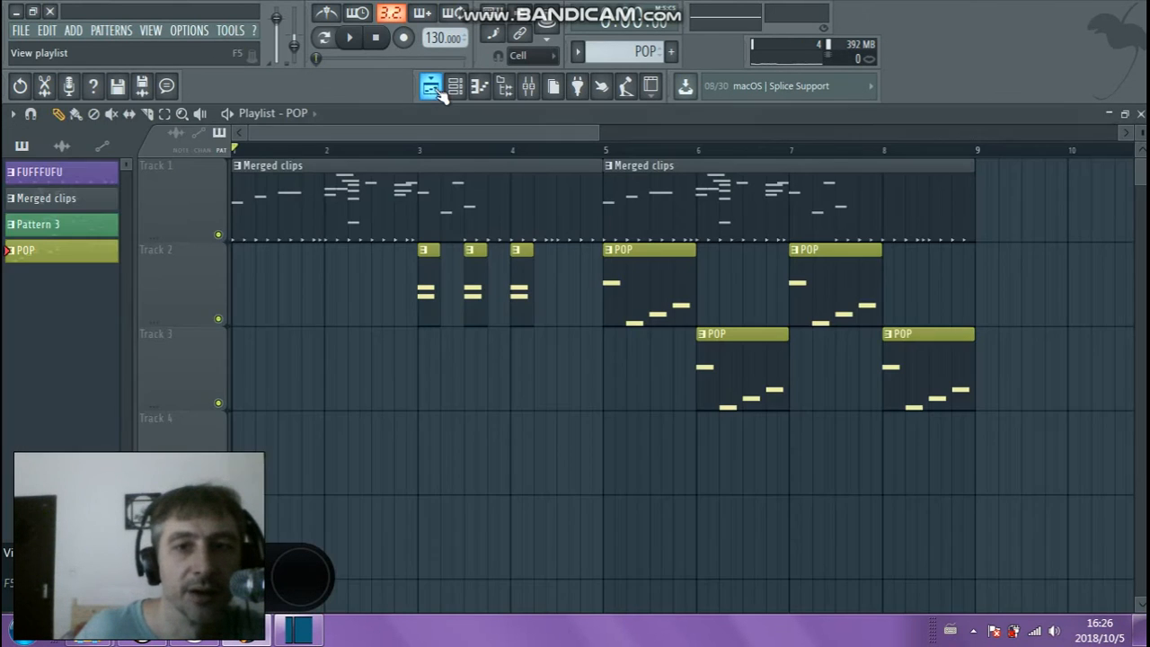
# Open the Clap channel's settings to check its mixer track, view Insert 5's effects in the mixer, and return to the playlist
pyautogui.click(430, 87)
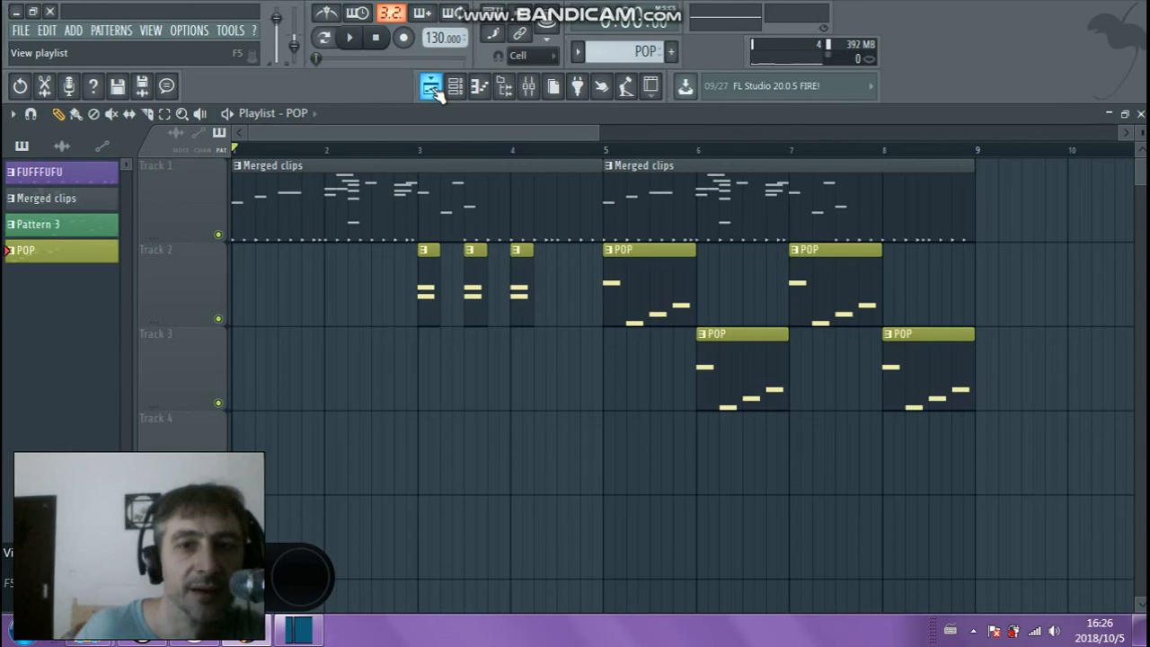
pyautogui.click(458, 89)
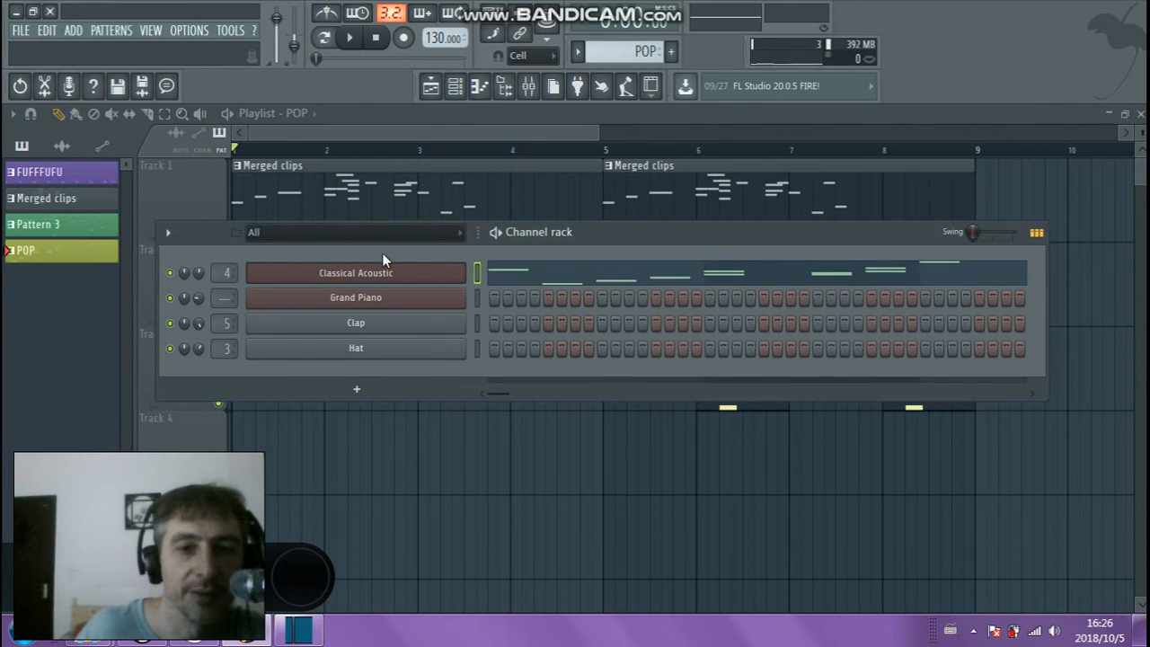
pyautogui.click(393, 325)
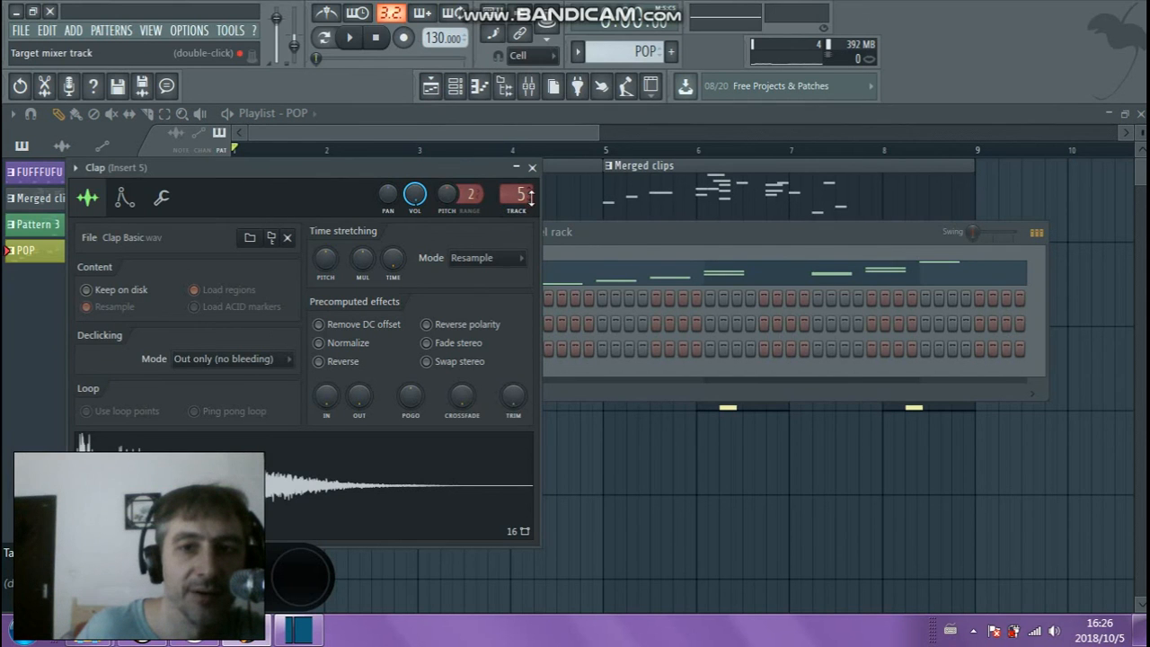
pyautogui.click(529, 87)
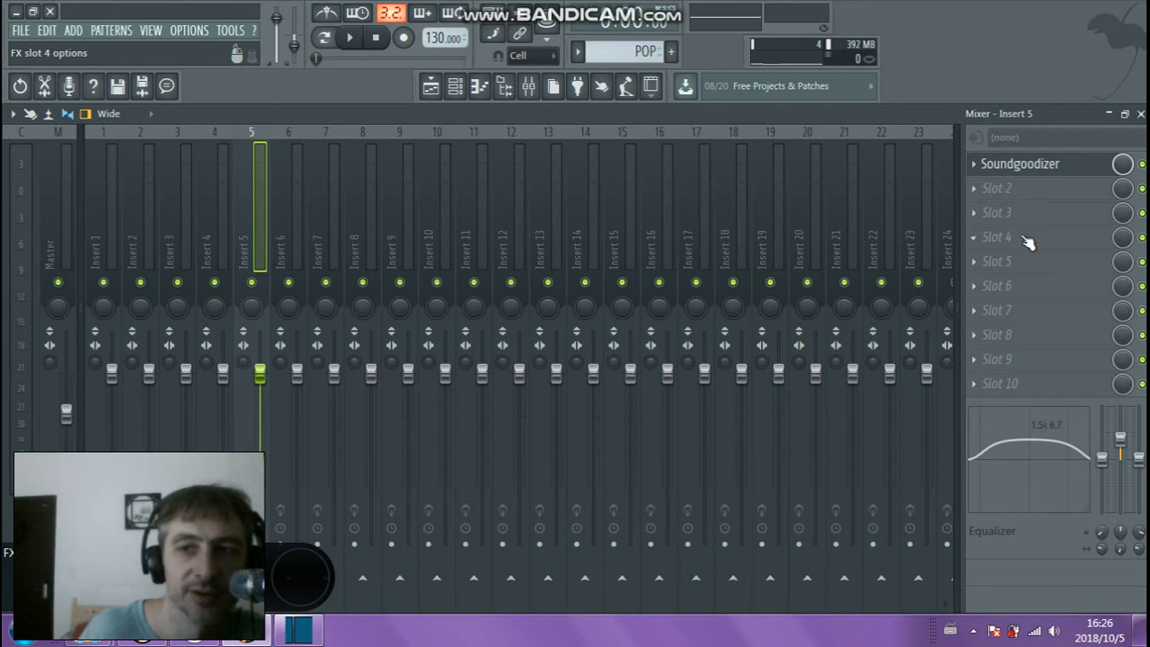
pyautogui.click(1141, 114)
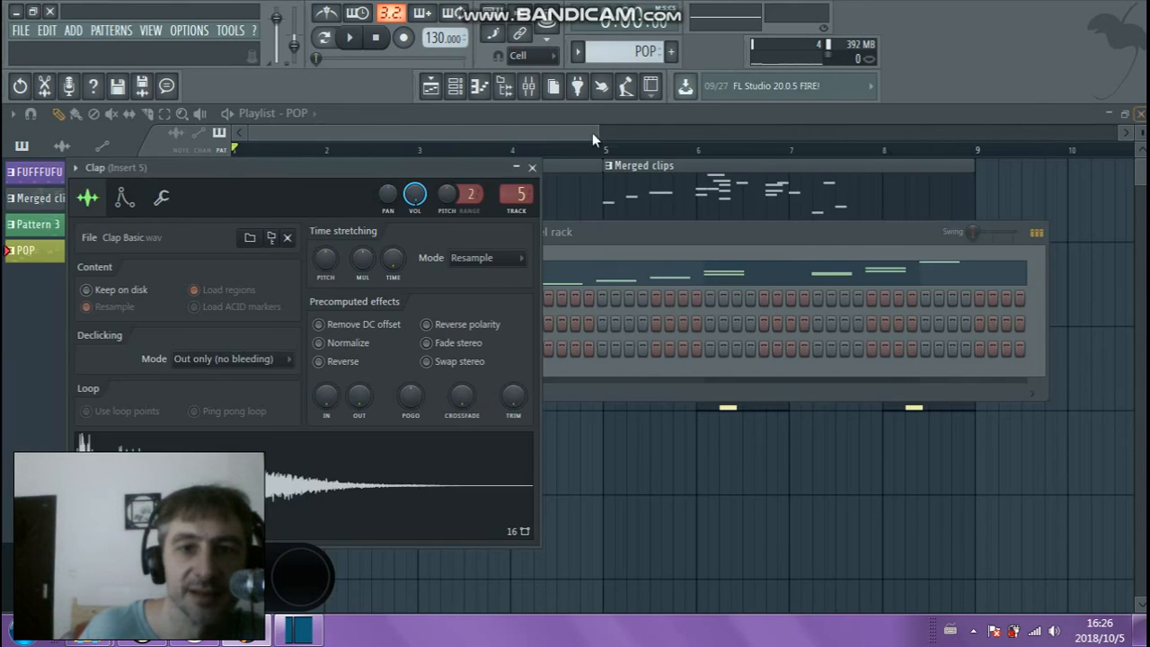
pyautogui.click(497, 130)
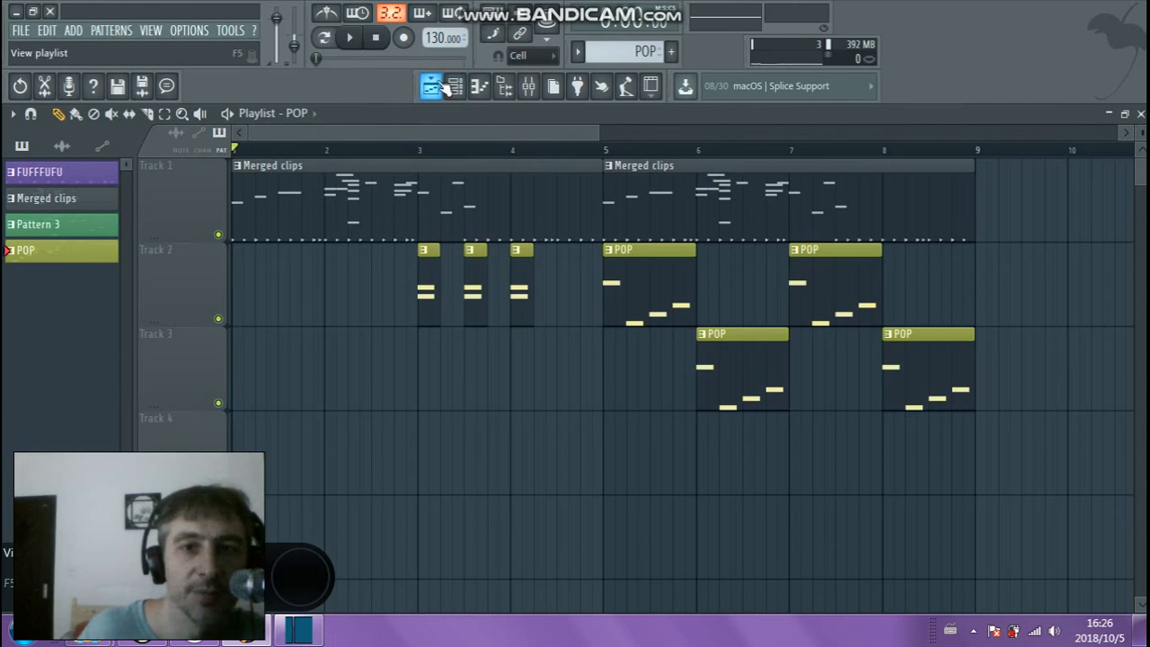
# Show the channel rack and the browser, look through the browser's instruments and main folders, and collapse the browser
pyautogui.click(455, 87)
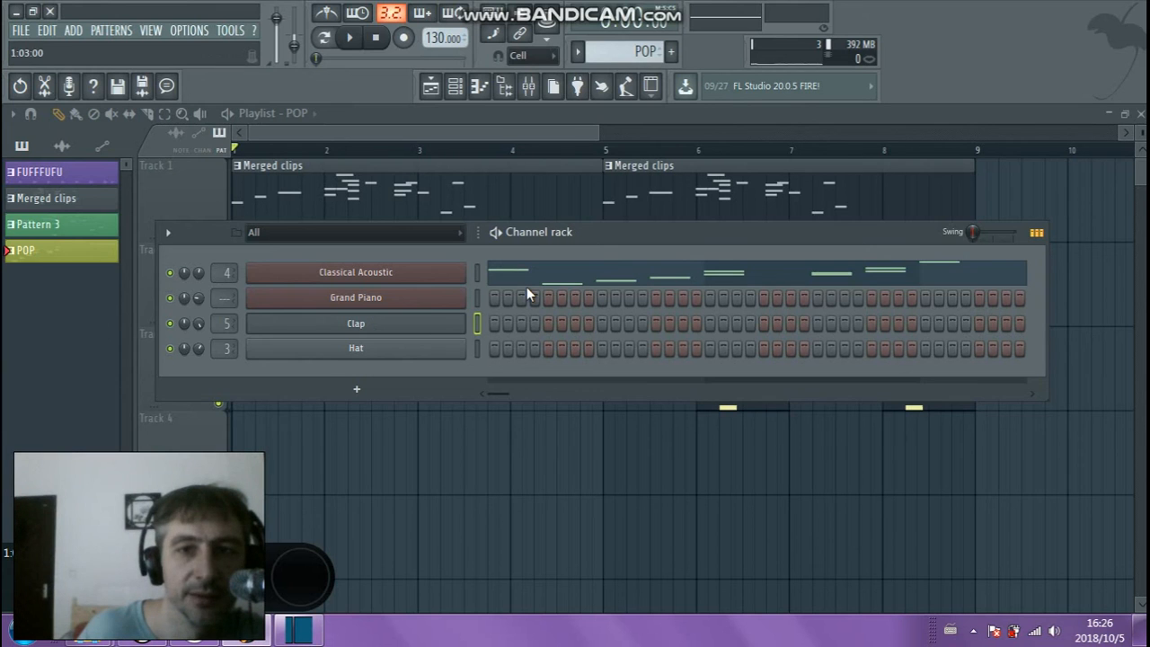
pyautogui.click(505, 86)
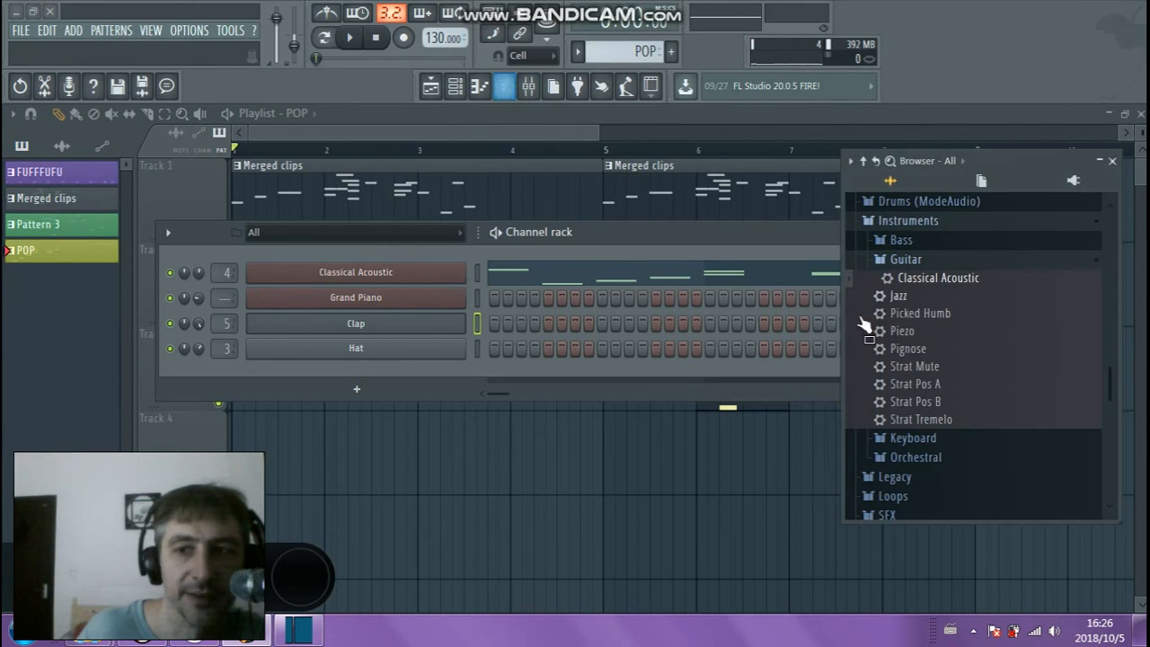
pyautogui.scroll(-1, 898, 329)
pyautogui.scroll(10, 926, 297)
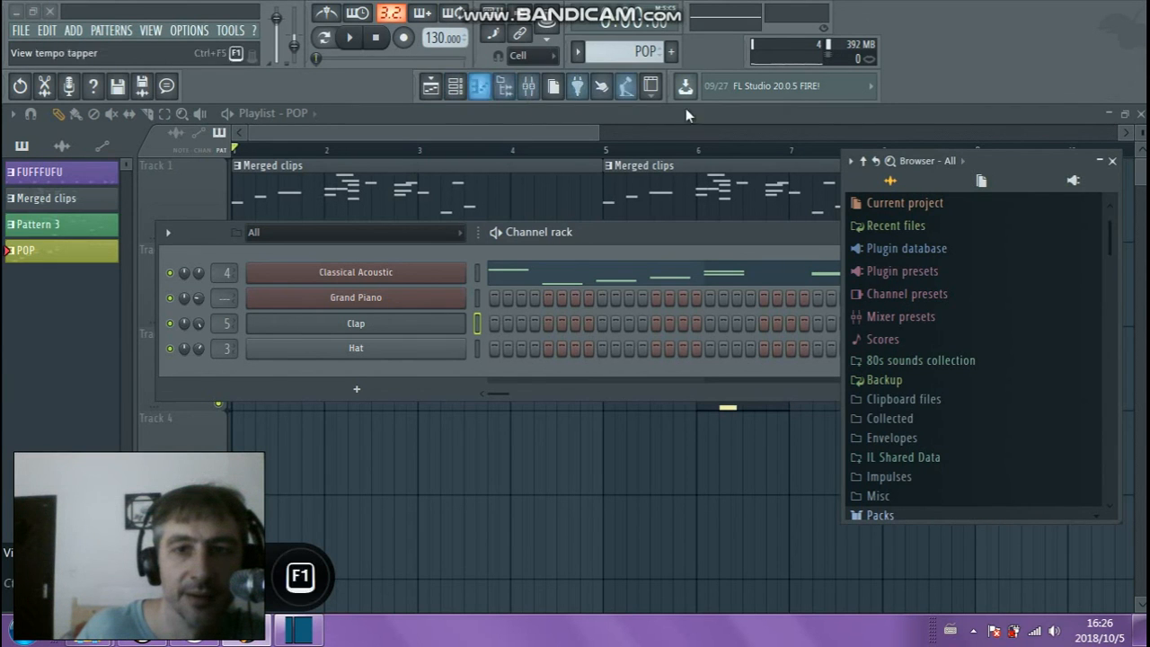
pyautogui.click(1102, 164)
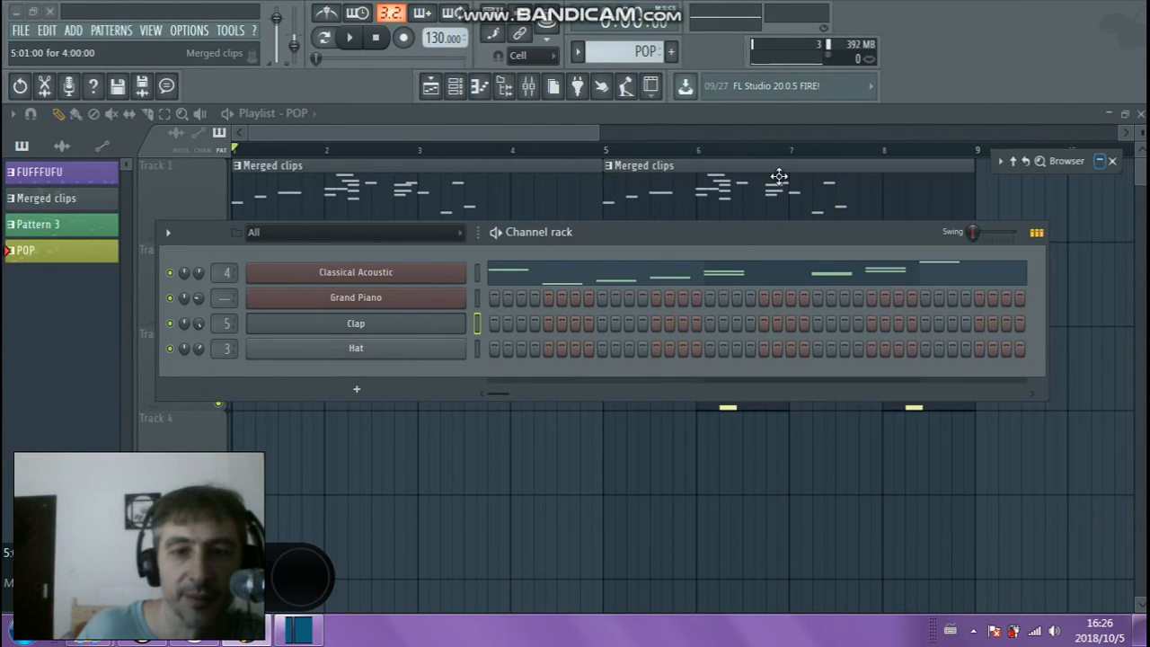
# Reopen the Classical Acoustic channel from the channel rack and review its target mixer track
pyautogui.click(453, 85)
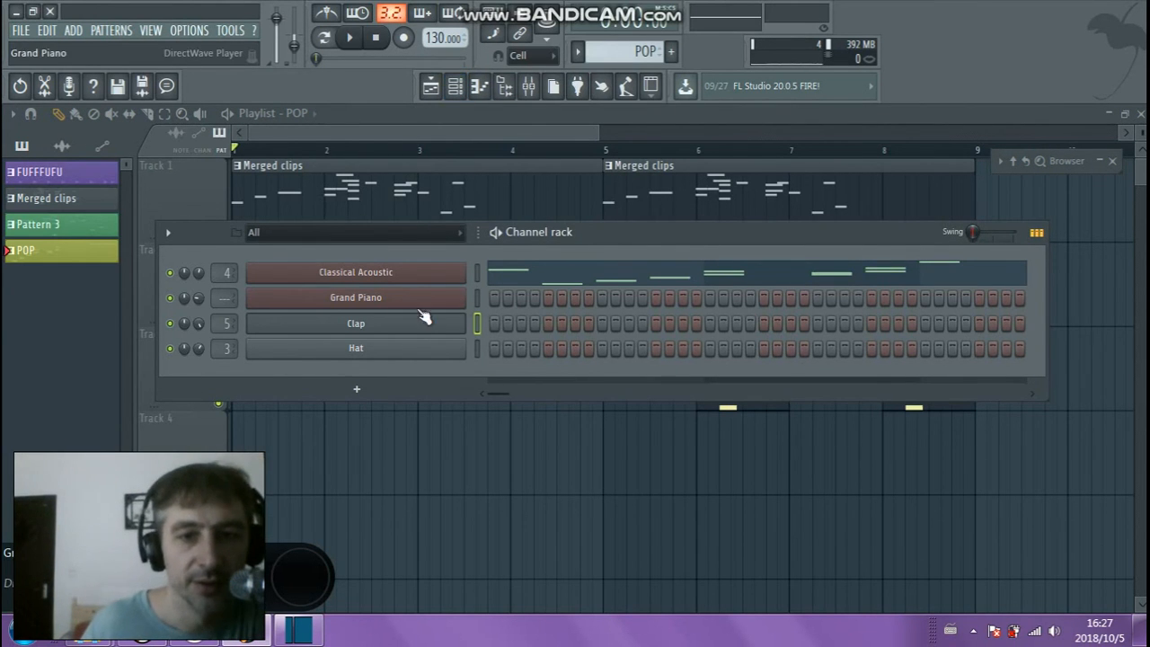
pyautogui.click(415, 271)
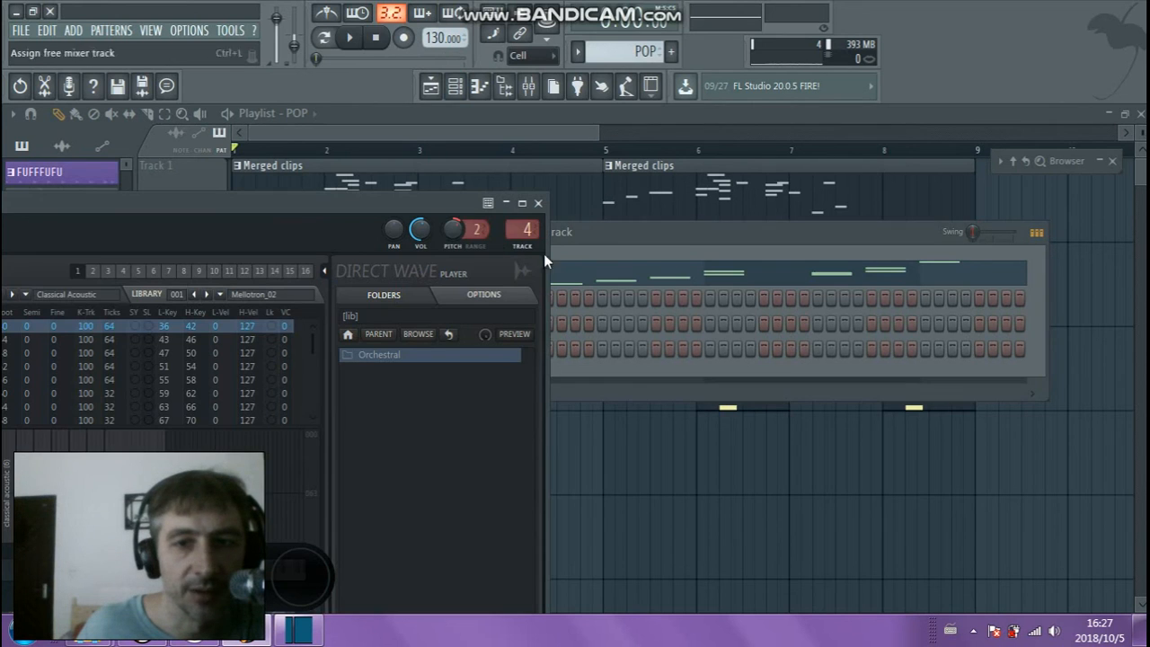
pyautogui.moveTo(526, 232); pyautogui.dragTo(543, 247)
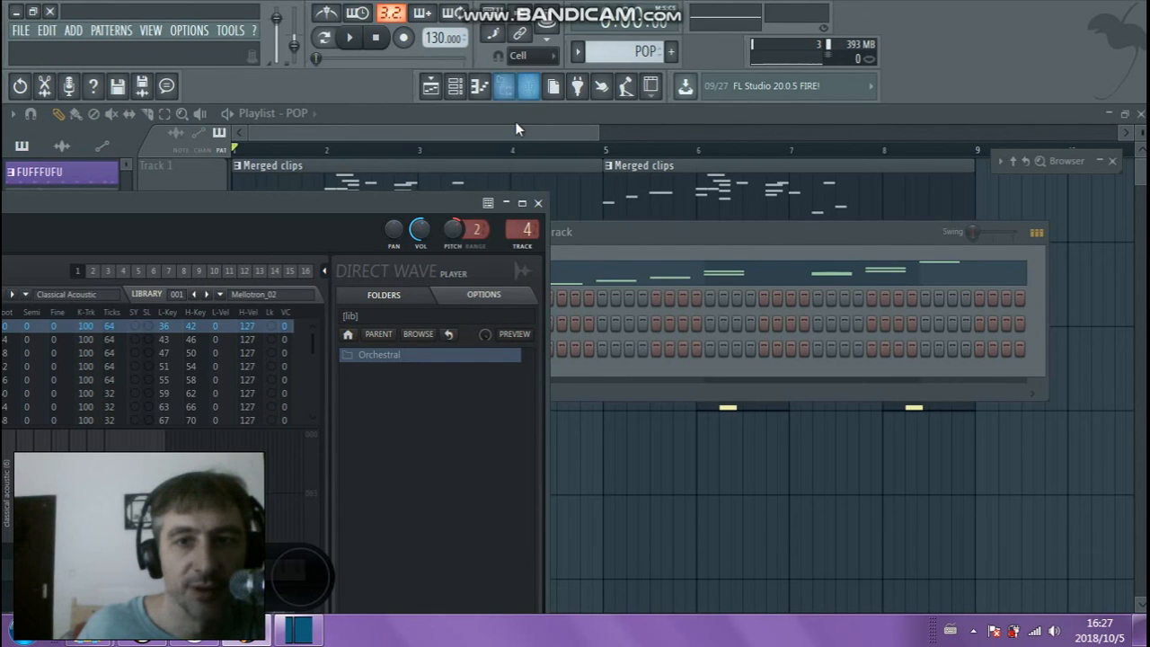
# View Insert 4 in the mixer, close the browser, browse the effect plugins available for slot 4, and close the mixer
pyautogui.click(525, 95)
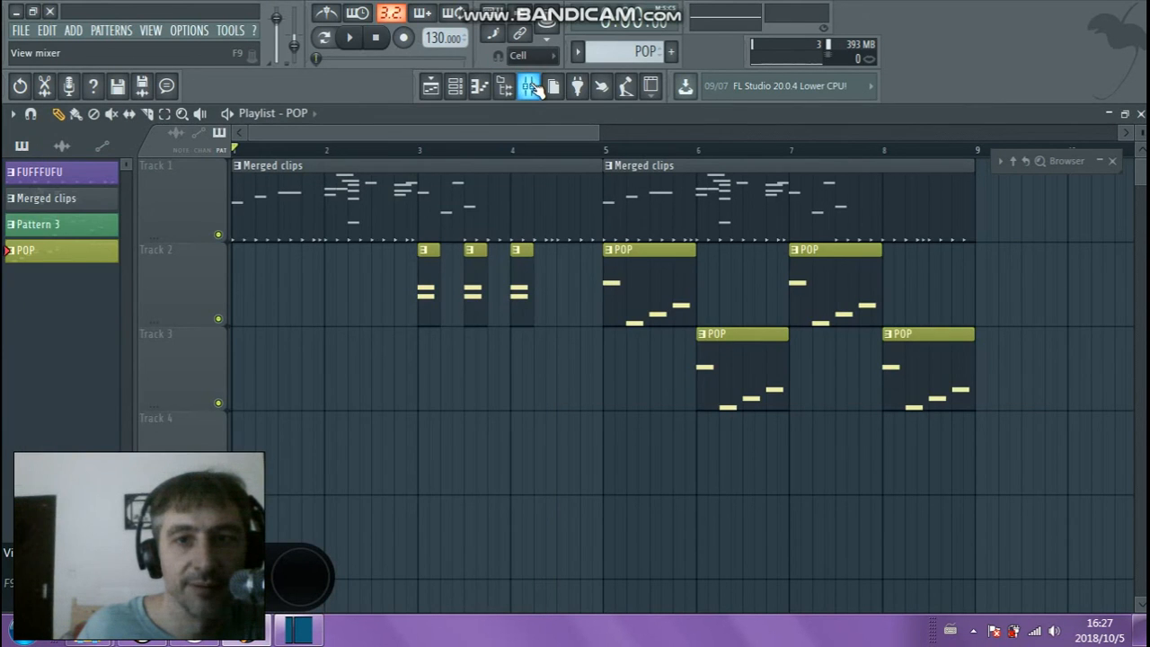
pyautogui.click(534, 85)
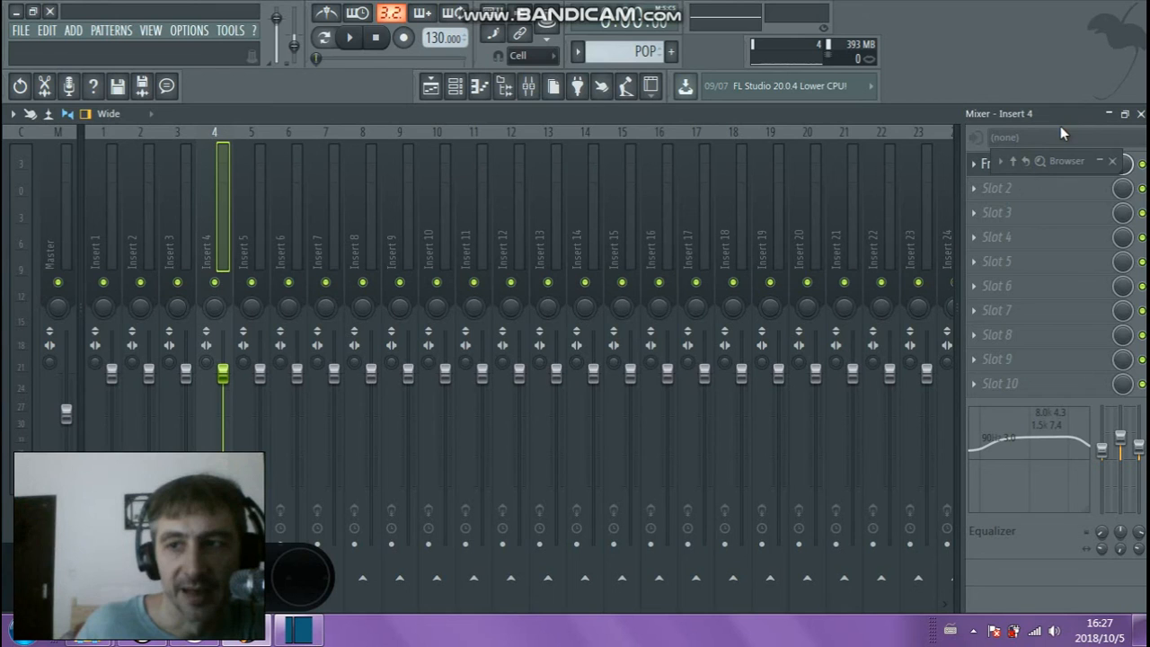
pyautogui.click(1113, 163)
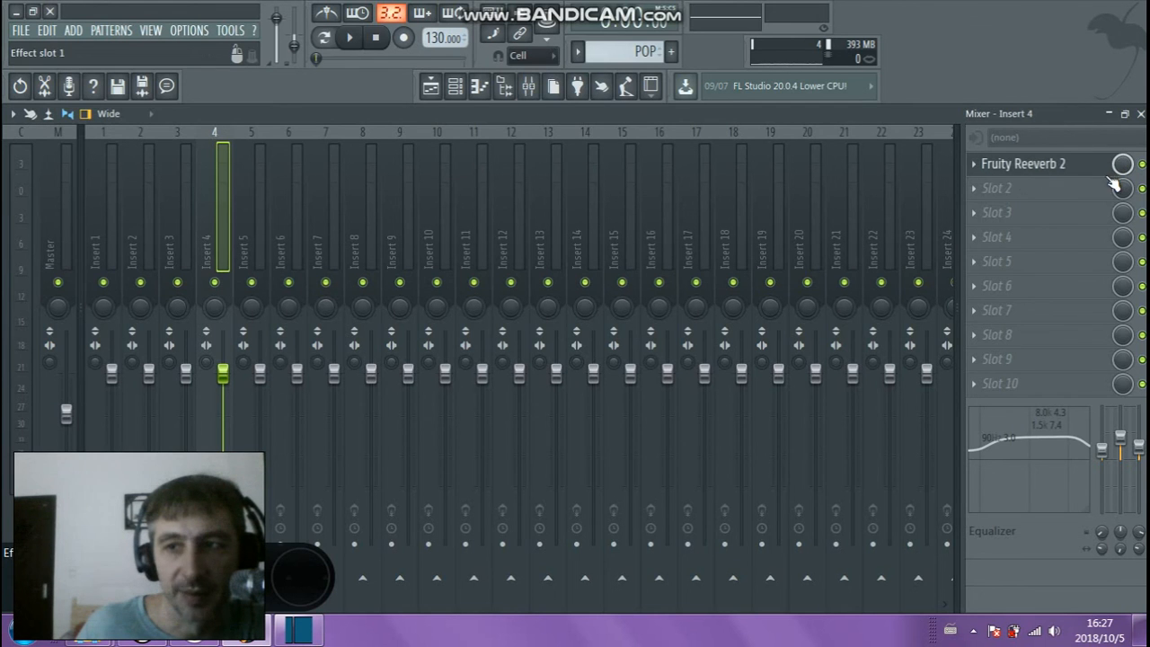
pyautogui.click(1005, 248)
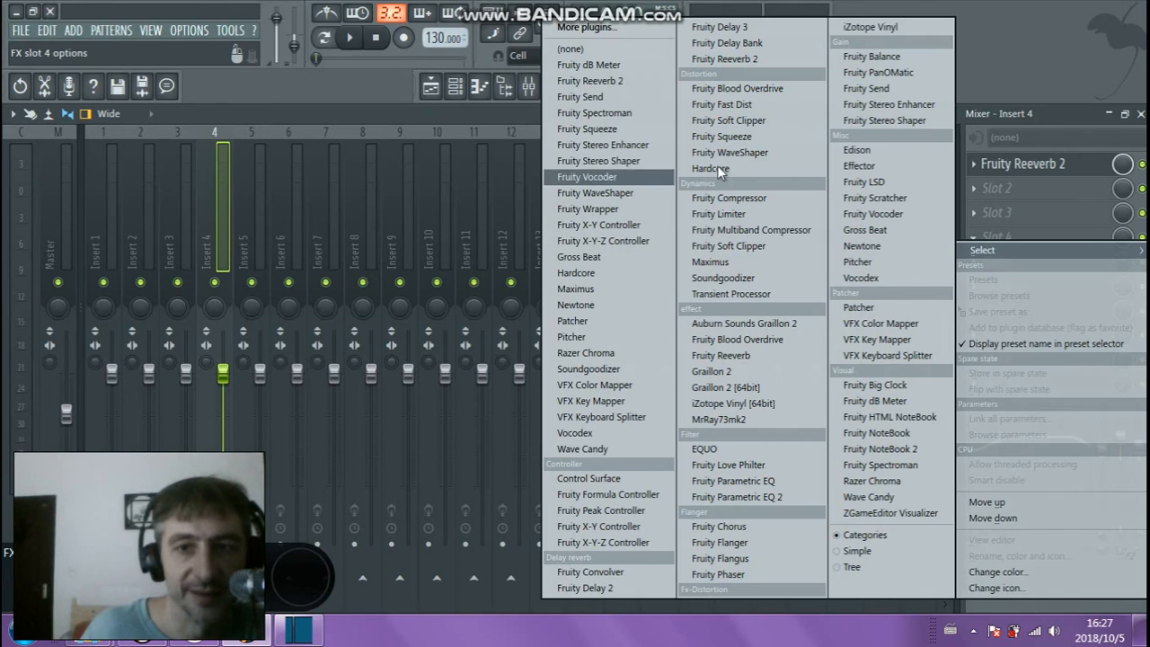
pyautogui.click(488, 113)
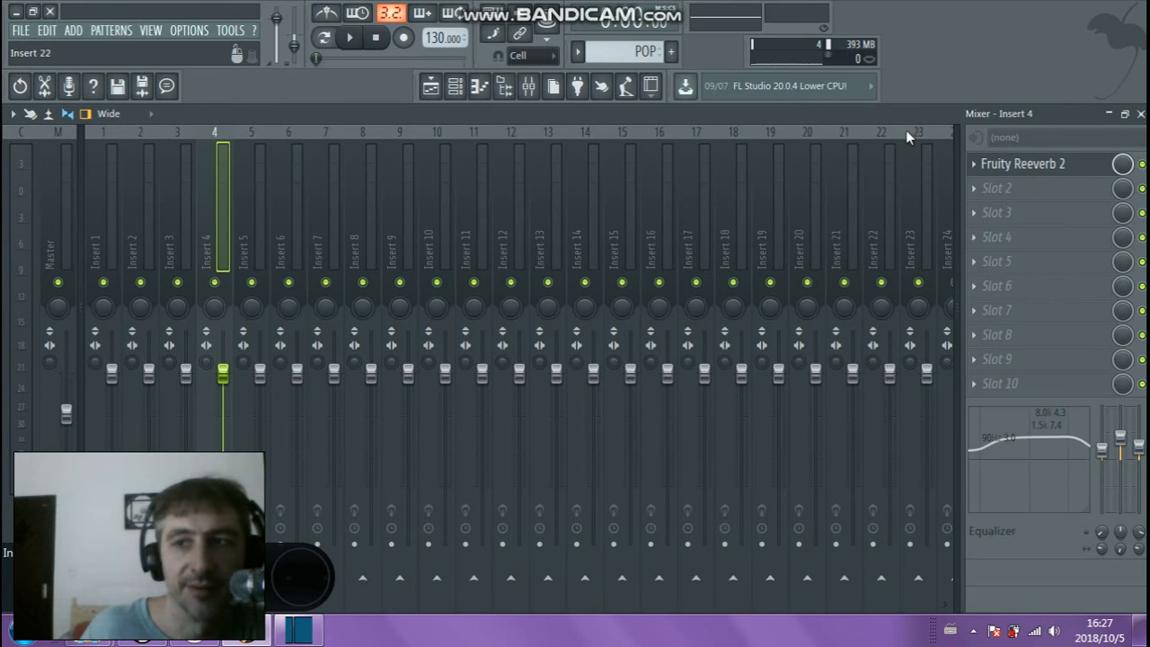
pyautogui.click(1139, 114)
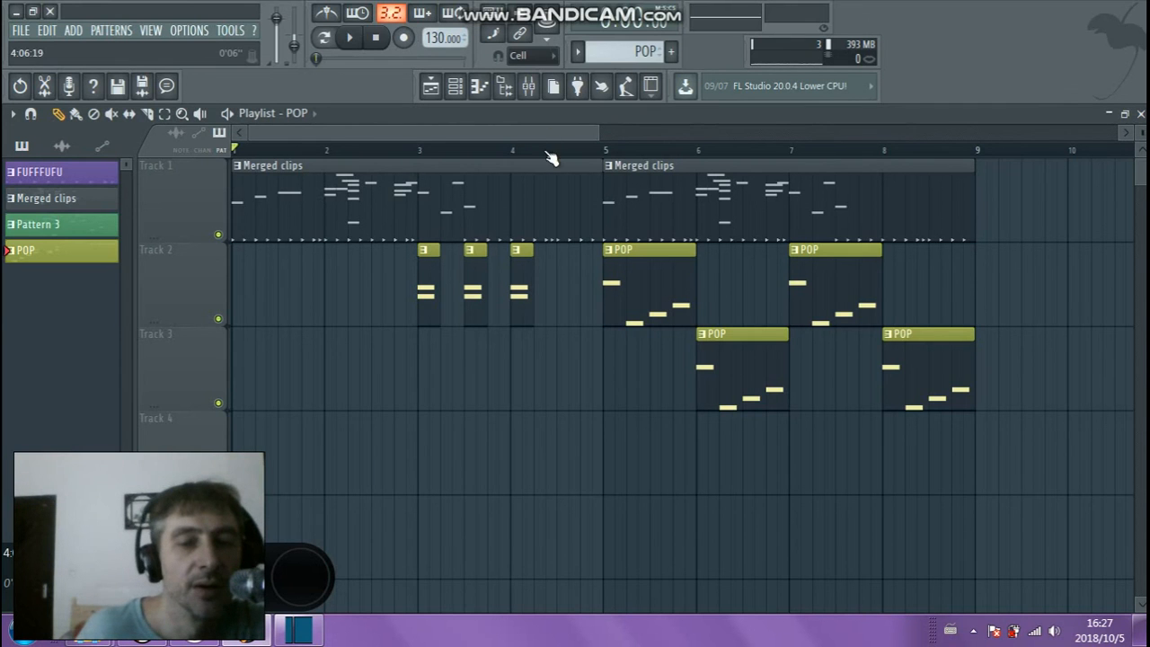
# Try to save the project under the name GGHGJG after reviewing the available file types
pyautogui.moveTo(601, 126); pyautogui.dragTo(854, 131)
pyautogui.click(19, 32)
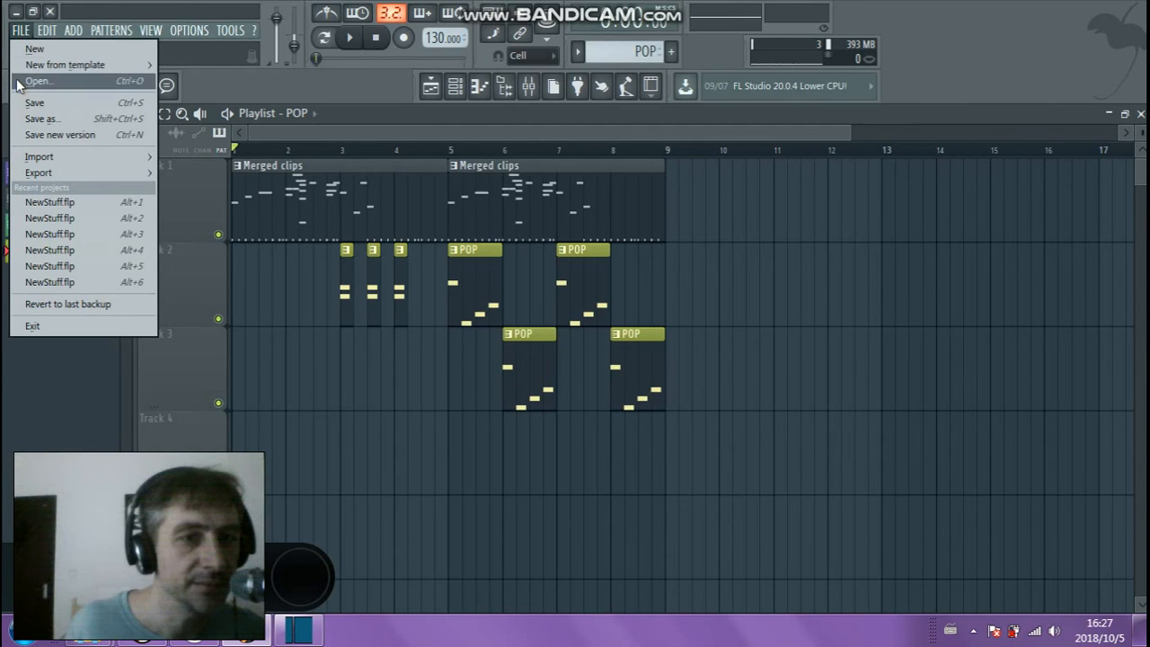
pyautogui.click(31, 119)
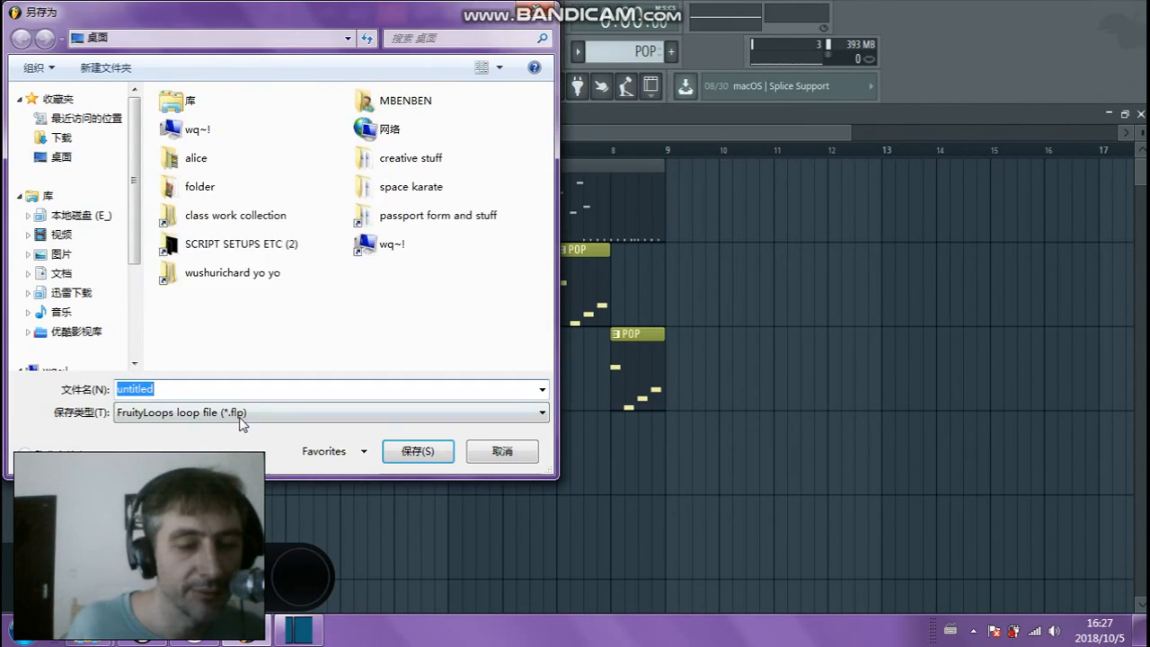
pyautogui.click(243, 413)
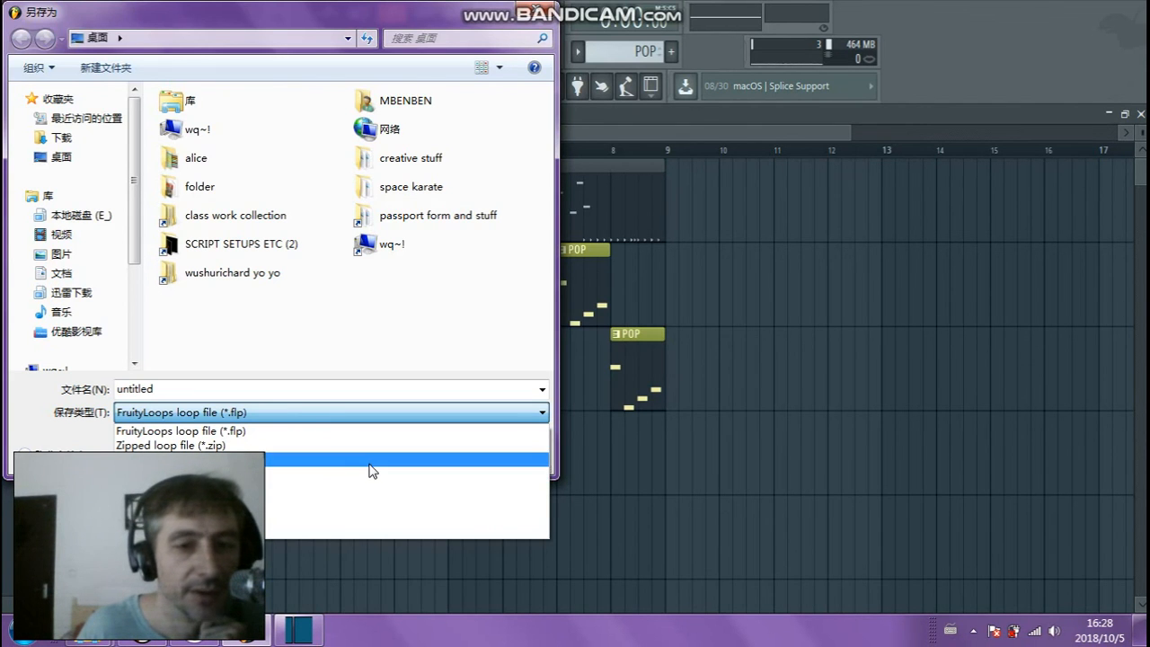
pyautogui.click(170, 388)
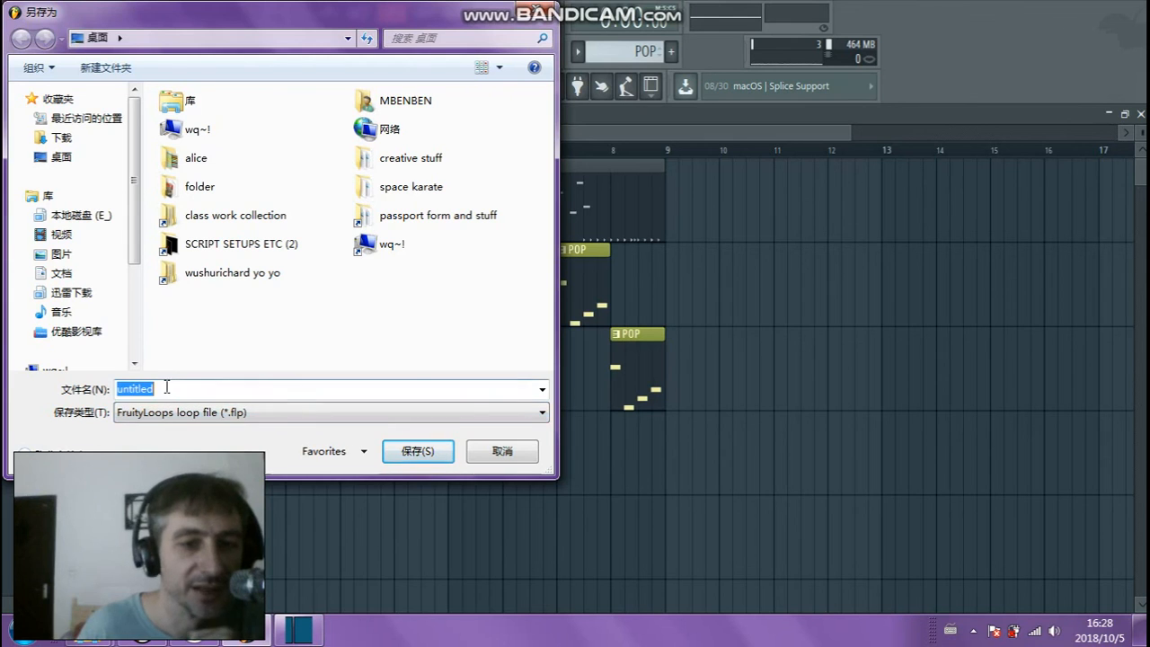
pyautogui.write('GGHGJG')
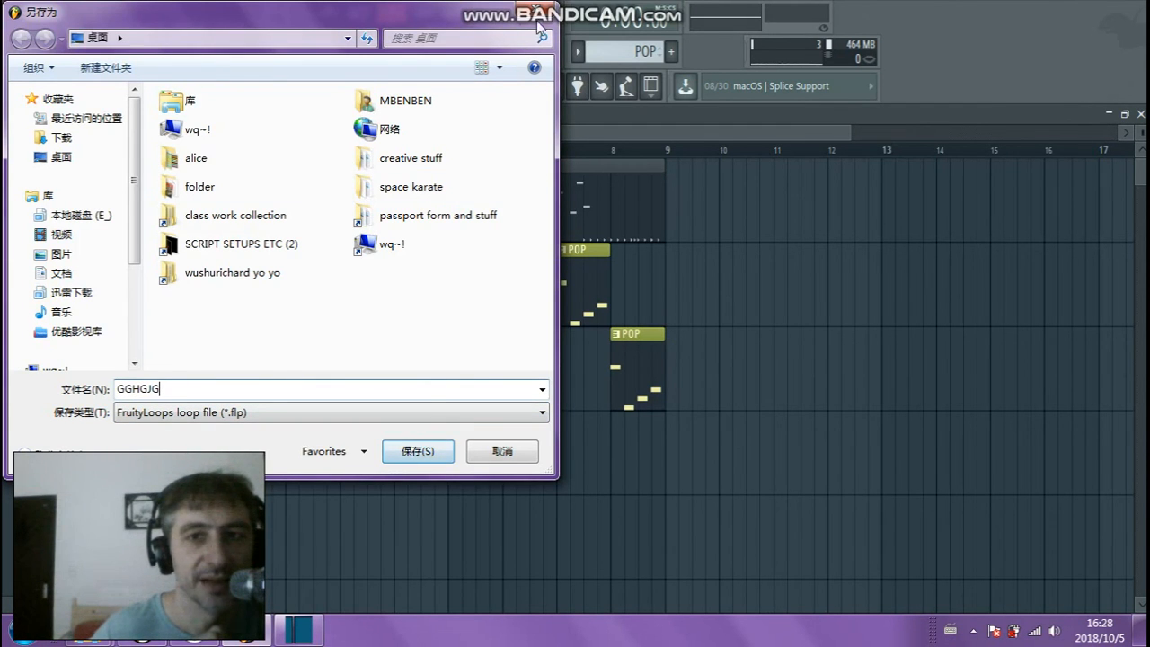
pyautogui.press('Return')
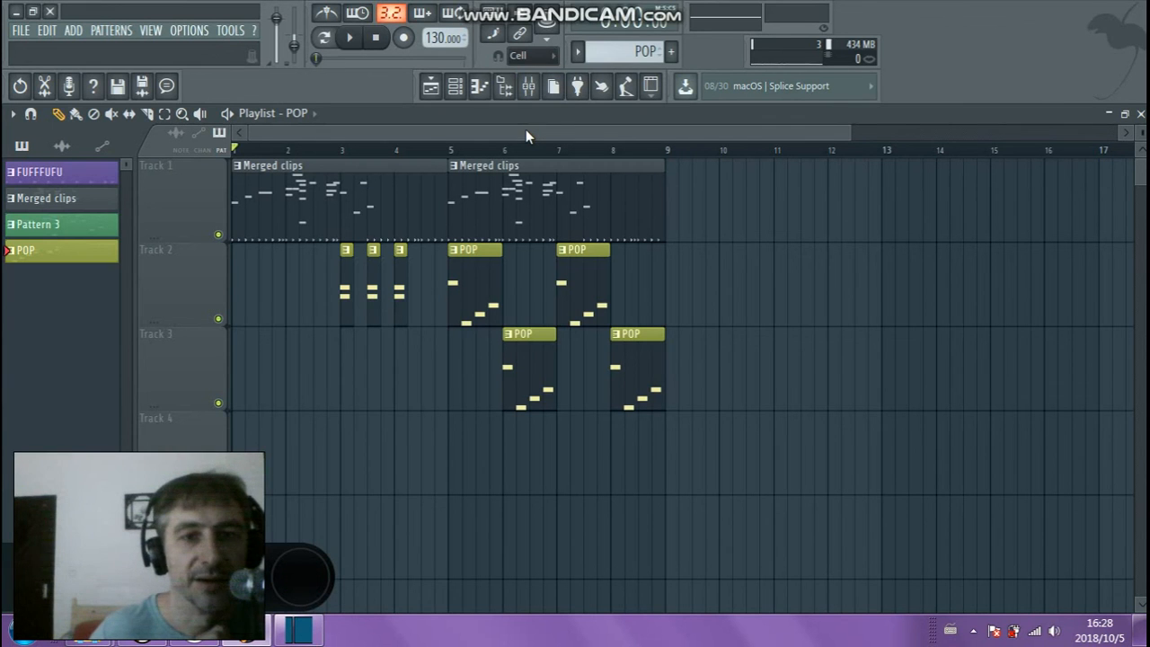